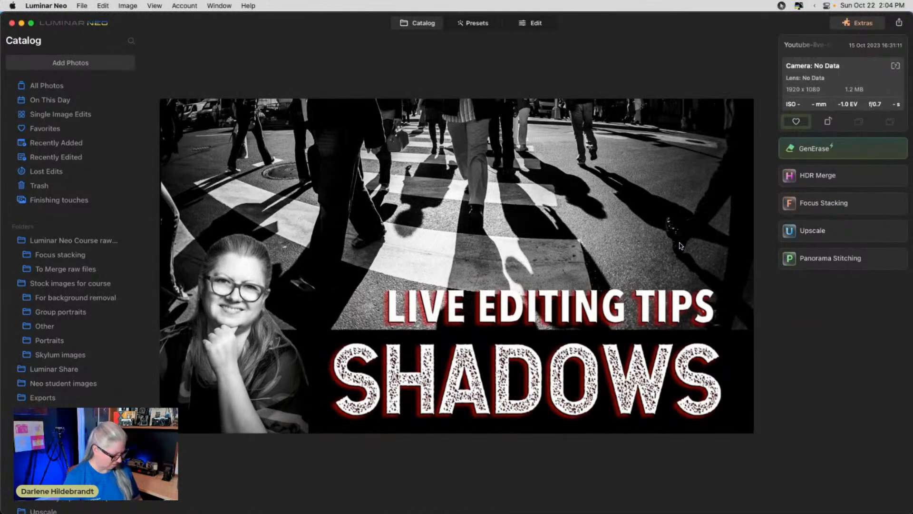
Step: Switch to Lightroom Classic and look through the photo submissions in the Shadows folder
{"action": "left_click", "coordinate": [793, 171]}
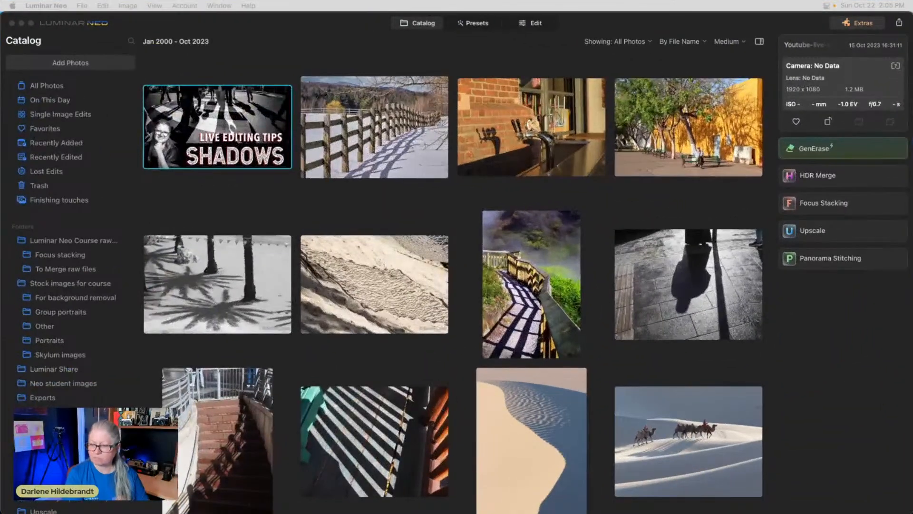
{"action": "left_click", "coordinate": [835, 348]}
{"action": "key", "text": "super+Tab"}
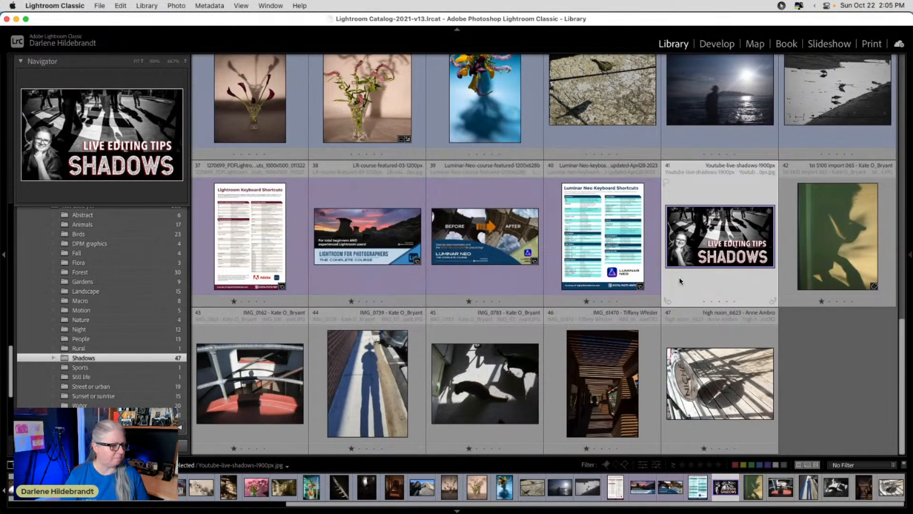
{"action": "left_click", "coordinate": [571, 265]}
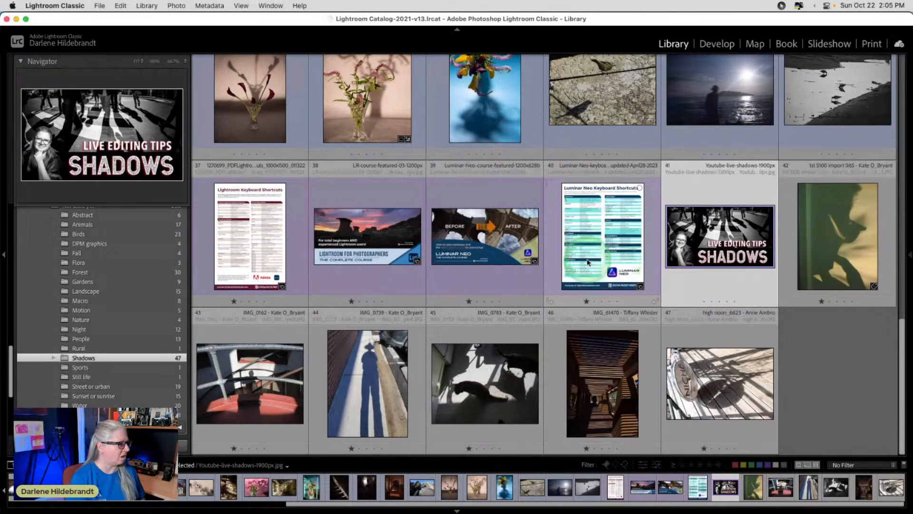
{"action": "scroll", "coordinate": [571, 265], "scroll_direction": "up", "scroll_amount": 3}
{"action": "scroll", "coordinate": [570, 265], "scroll_direction": "up", "scroll_amount": 5}
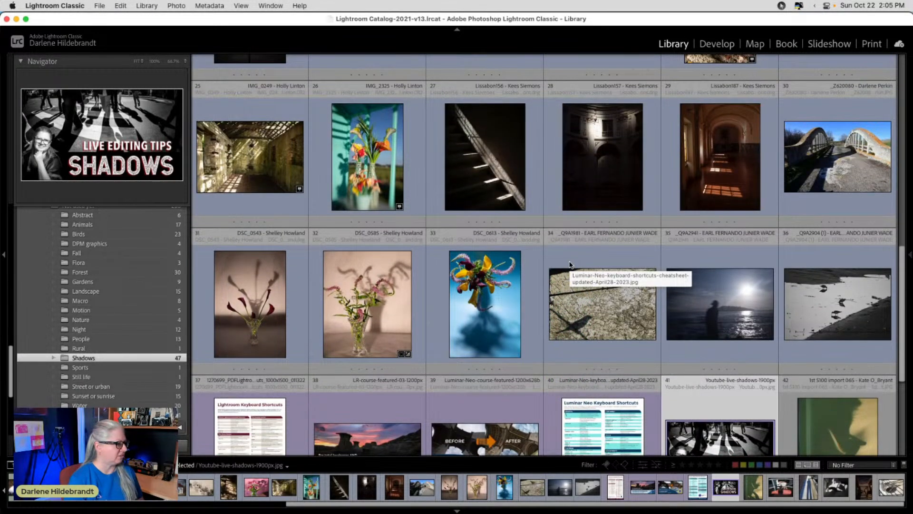
{"action": "scroll", "coordinate": [571, 265], "scroll_direction": "up", "scroll_amount": 8}
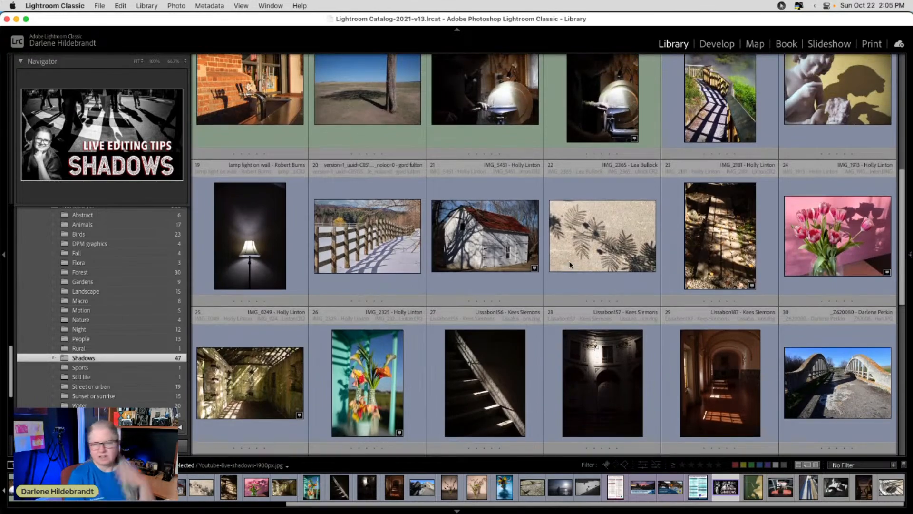
{"action": "scroll", "coordinate": [570, 264], "scroll_direction": "up", "scroll_amount": 12}
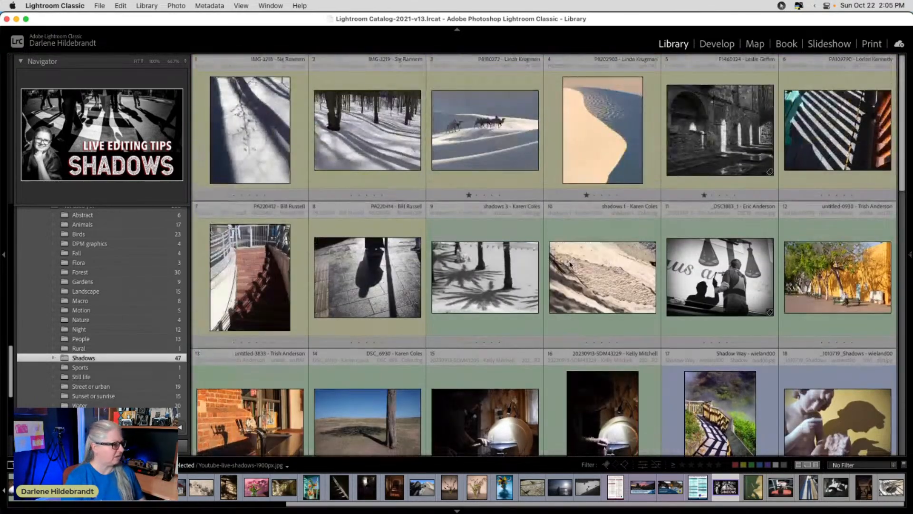
{"action": "scroll", "coordinate": [571, 265], "scroll_direction": "down", "scroll_amount": 20}
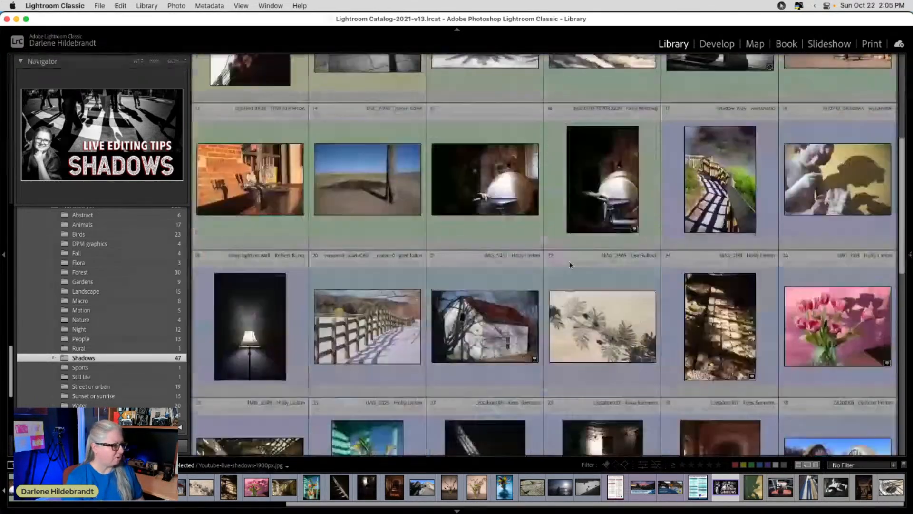
{"action": "scroll", "coordinate": [570, 265], "scroll_direction": "down", "scroll_amount": 4}
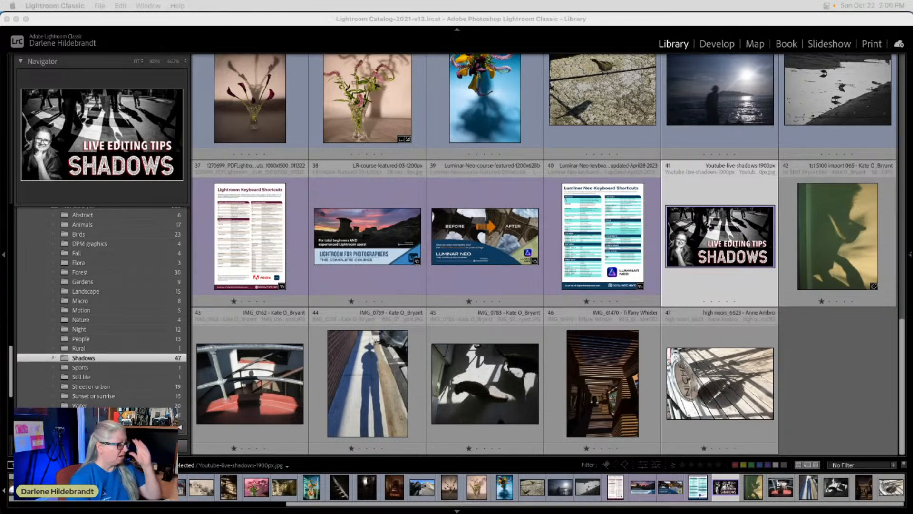
{"action": "left_click", "coordinate": [867, 379]}
{"action": "scroll", "coordinate": [866, 379], "scroll_direction": "up", "scroll_amount": 2}
{"action": "scroll", "coordinate": [867, 378], "scroll_direction": "up", "scroll_amount": 1}
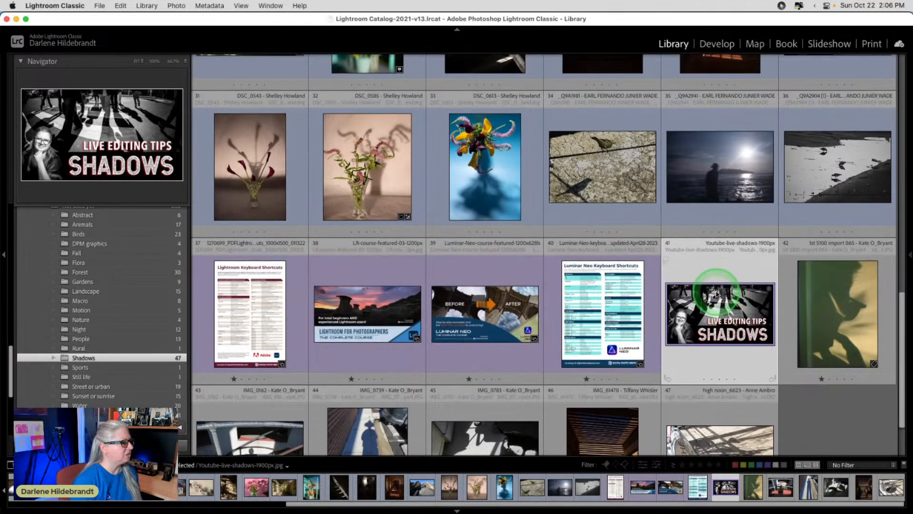
{"action": "scroll", "coordinate": [717, 294], "scroll_direction": "up", "scroll_amount": 3}
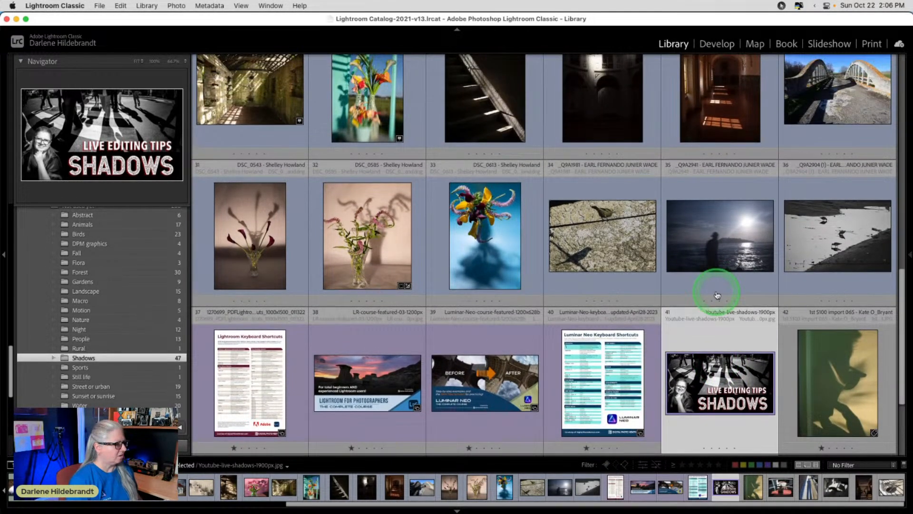
Step: Switch back to Luminar Neo and open the dark red calla lily photo DSC_0543 from the catalog in single-image view
{"action": "key", "text": "super+Tab"}
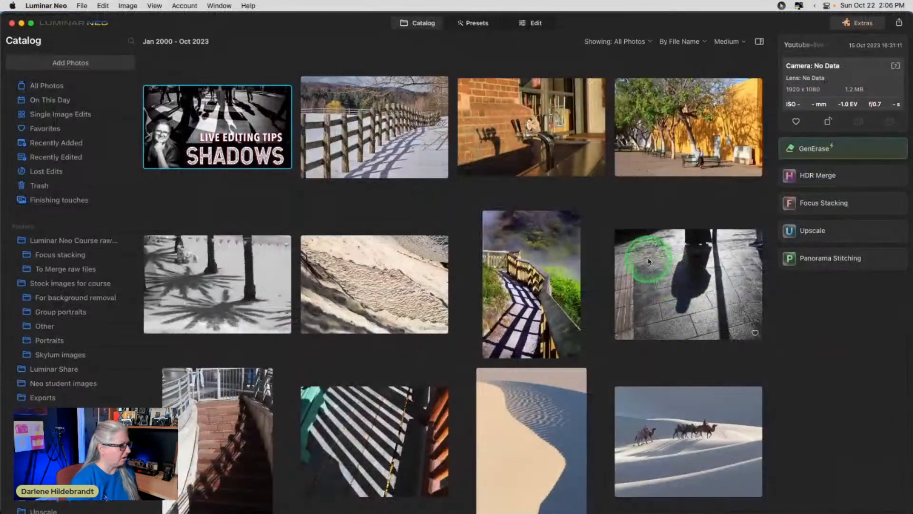
{"action": "scroll", "coordinate": [648, 259], "scroll_direction": "down", "scroll_amount": 5}
{"action": "scroll", "coordinate": [648, 262], "scroll_direction": "down", "scroll_amount": 15}
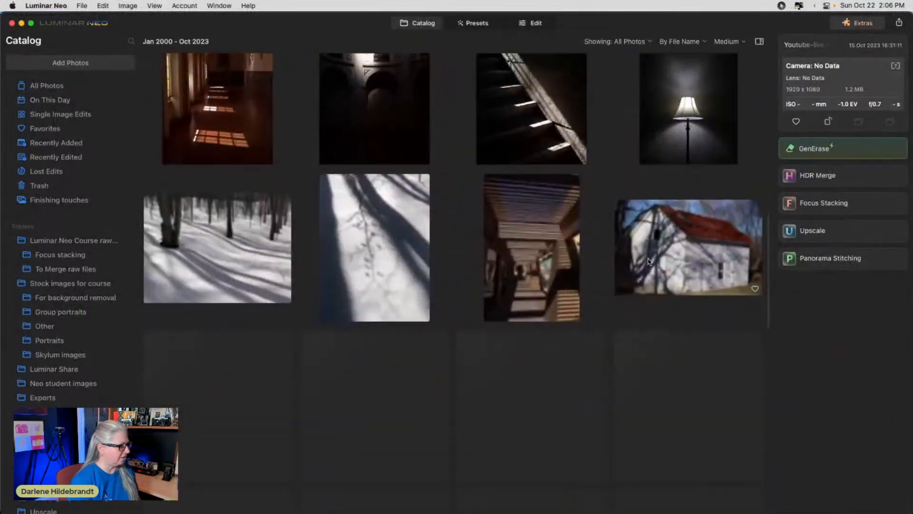
{"action": "scroll", "coordinate": [647, 261], "scroll_direction": "down", "scroll_amount": 5}
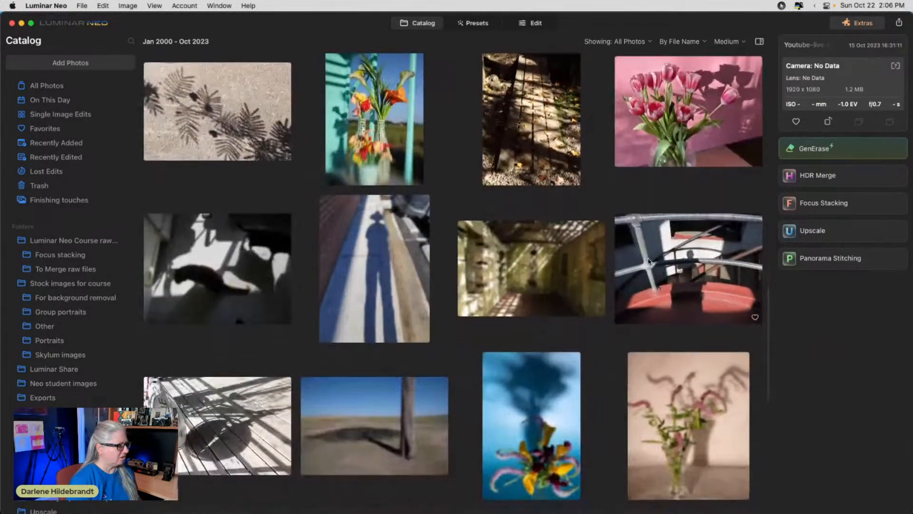
{"action": "scroll", "coordinate": [648, 259], "scroll_direction": "down", "scroll_amount": 8}
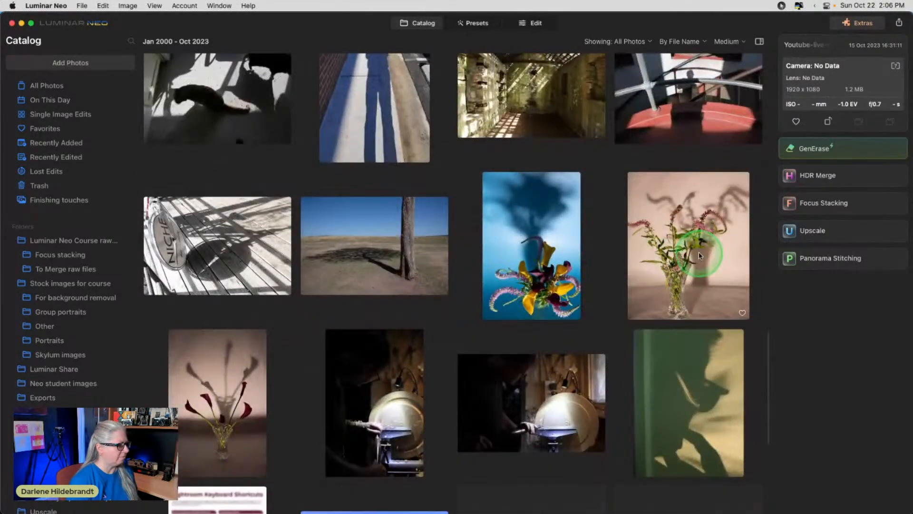
{"action": "double_click", "coordinate": [202, 394]}
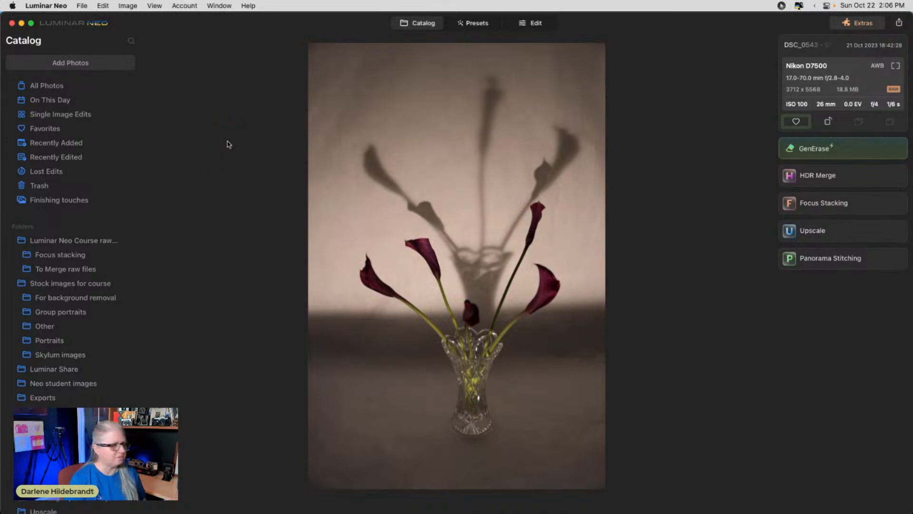
Step: Show the filmstrip in the single-image view of the calla lily photo
{"action": "left_click", "coordinate": [153, 6]}
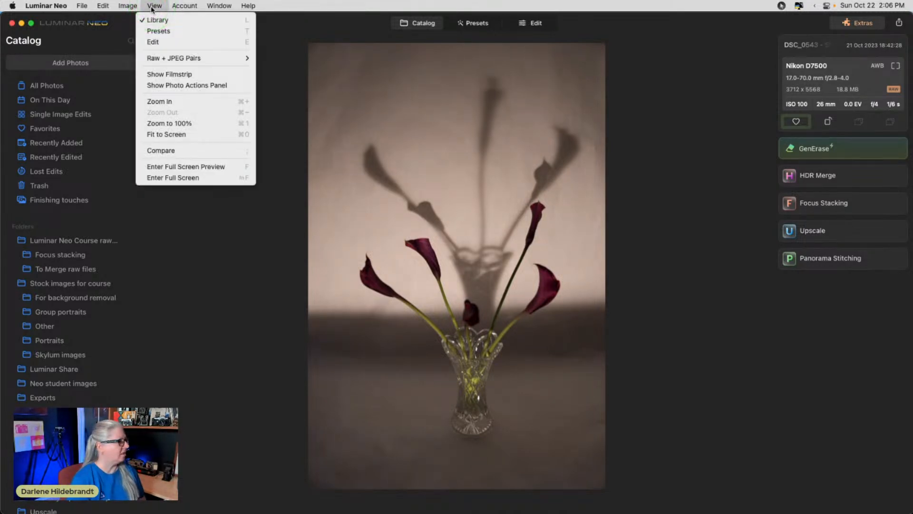
{"action": "left_click", "coordinate": [631, 152]}
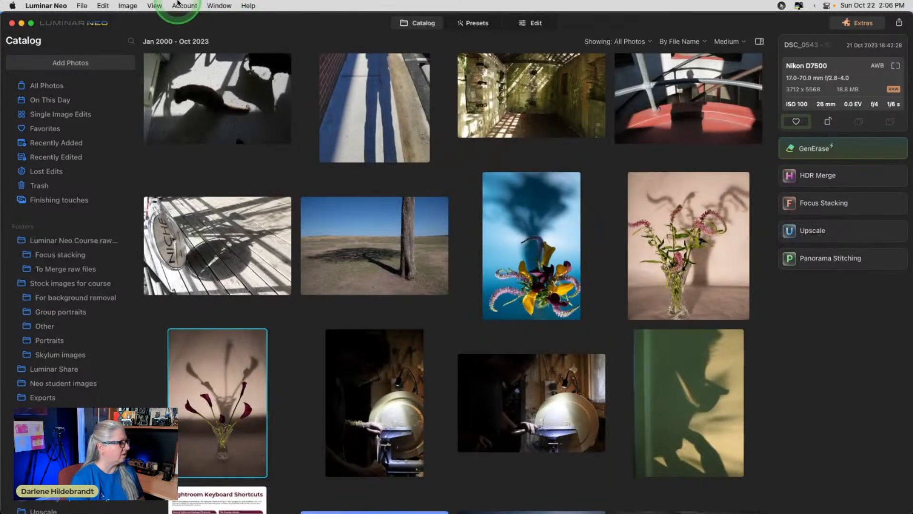
{"action": "left_click", "coordinate": [150, 5]}
{"action": "left_click", "coordinate": [174, 76]}
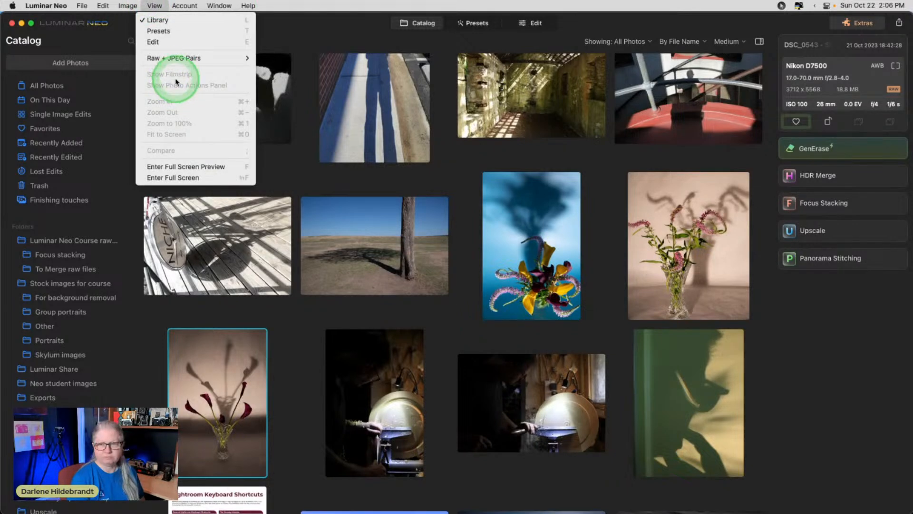
{"action": "double_click", "coordinate": [219, 384]}
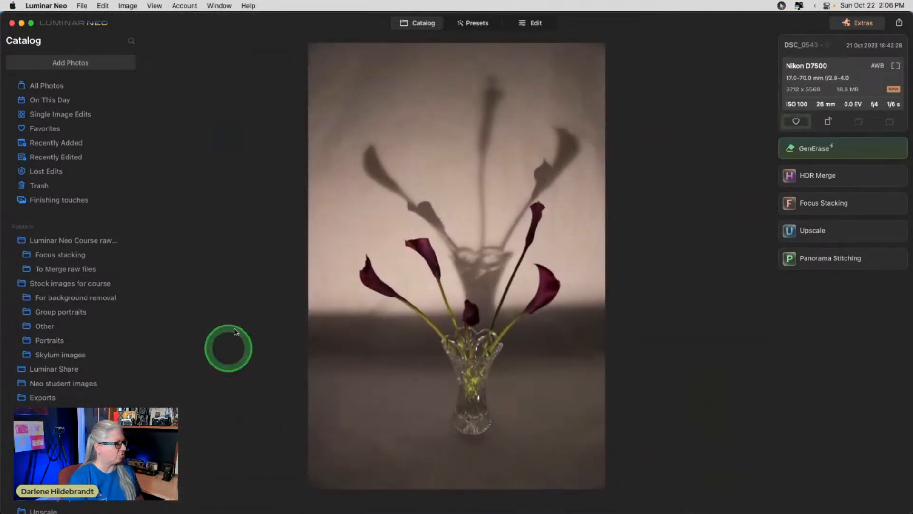
{"action": "left_click", "coordinate": [153, 6]}
{"action": "left_click", "coordinate": [165, 69]}
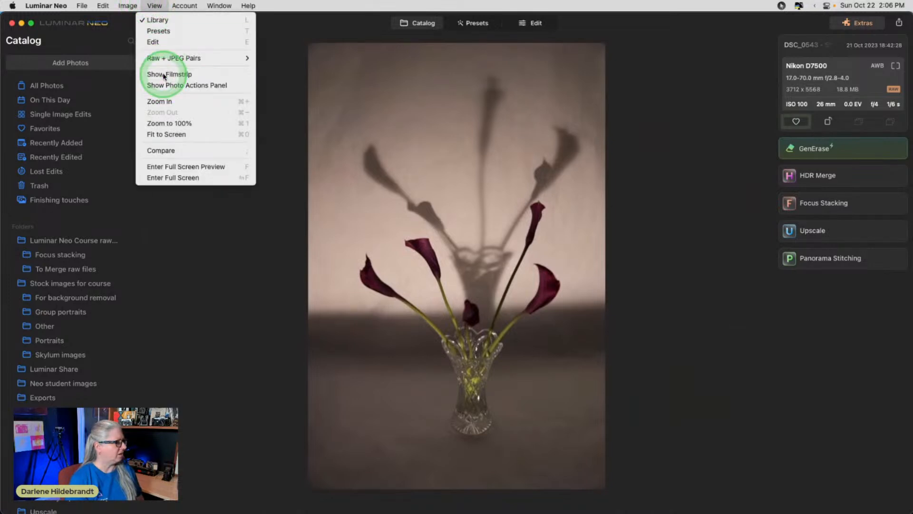
{"action": "left_click", "coordinate": [165, 74]}
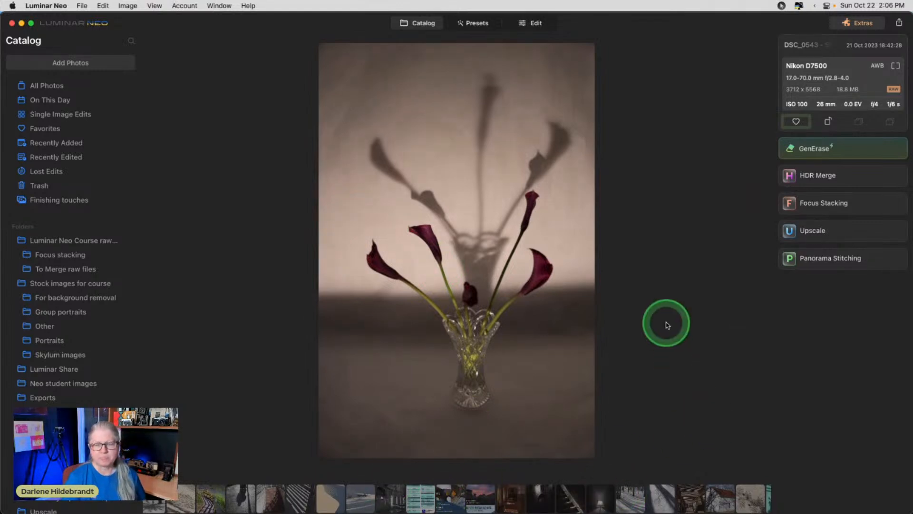
{"action": "left_click", "coordinate": [535, 23]}
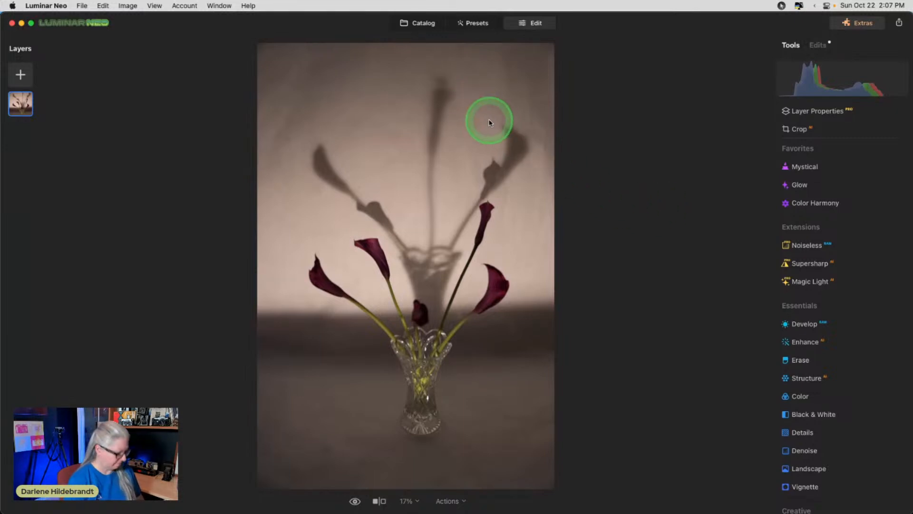
{"action": "key", "text": "g"}
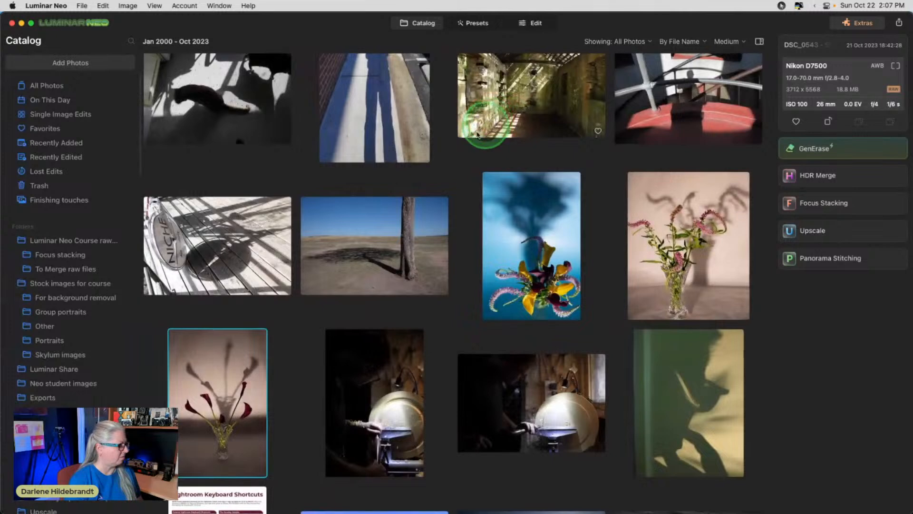
{"action": "double_click", "coordinate": [229, 378]}
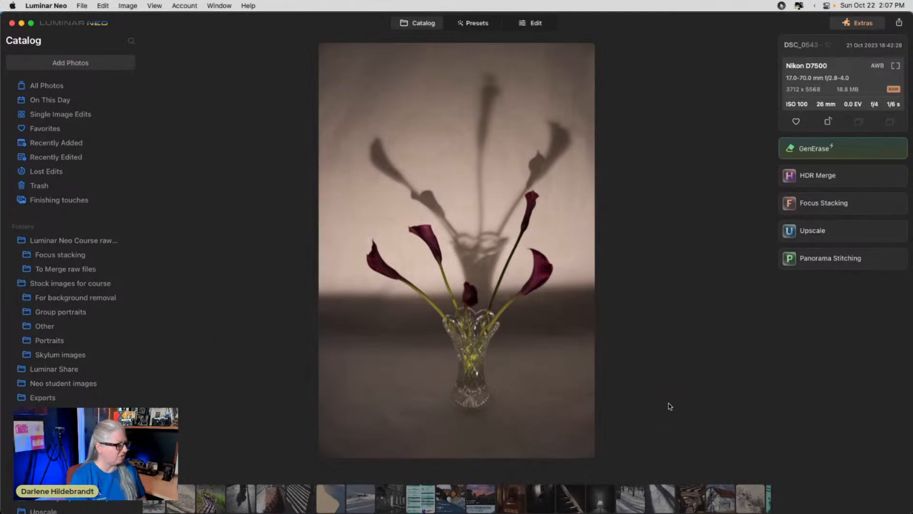
Step: Move through the neighbouring photos to DSC_0613, the yellow and purple flowers on a blue background
{"action": "key", "text": "Right"}
{"action": "key", "text": "Right"}
{"action": "key", "text": "Right"}
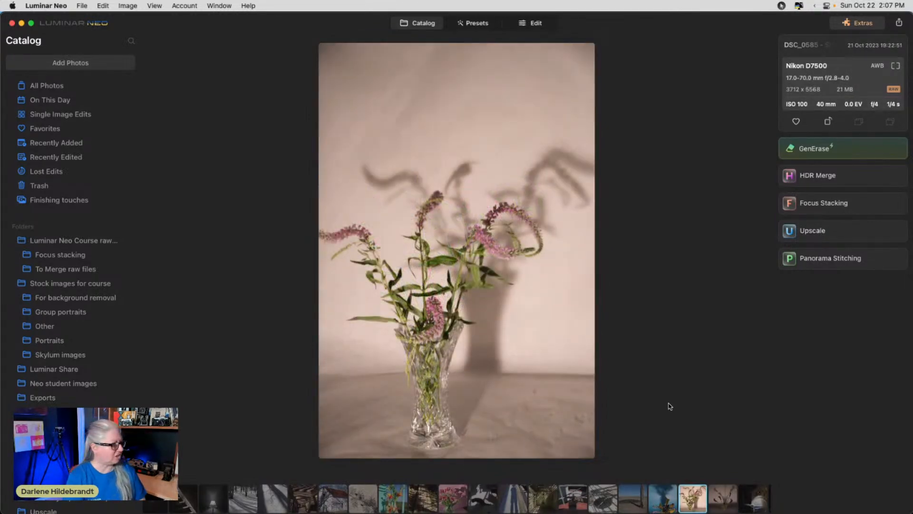
{"action": "key", "text": "Left"}
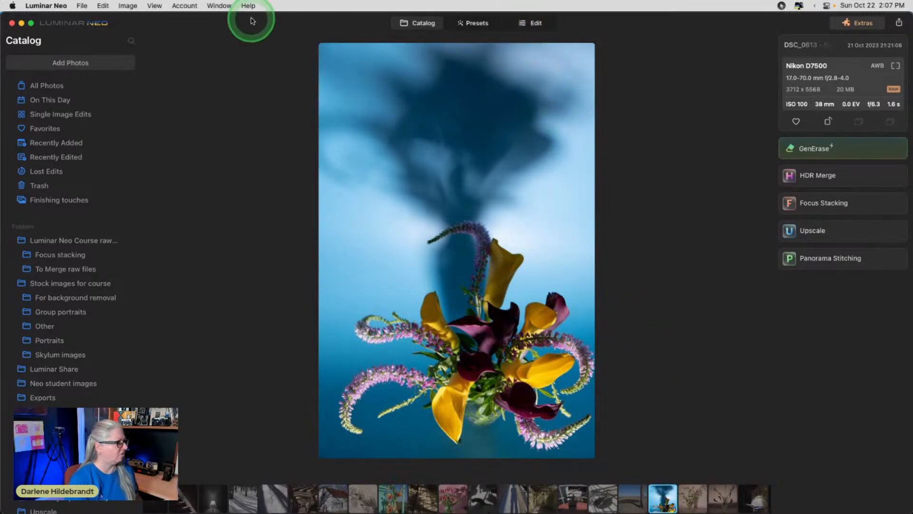
Step: Flip the blue-background flower photo vertically so the flowers are above their shadow
{"action": "left_click", "coordinate": [127, 5]}
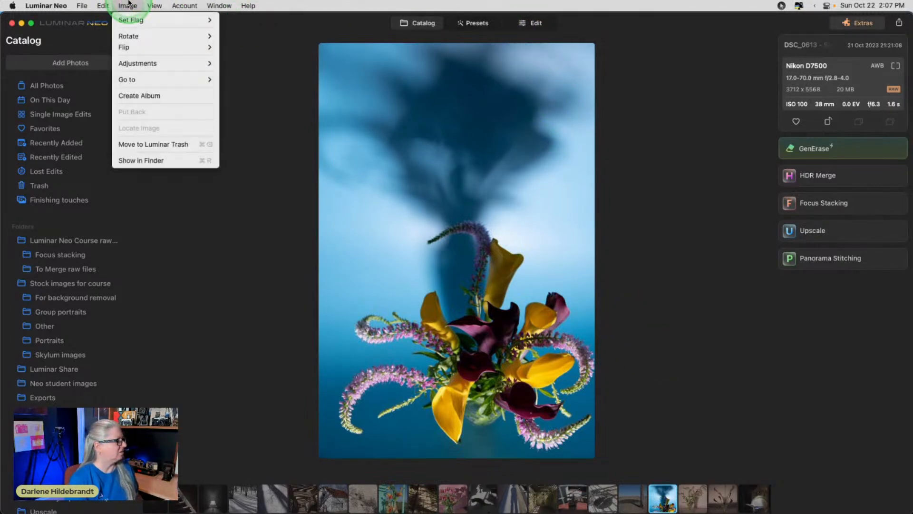
{"action": "left_click", "coordinate": [137, 37]}
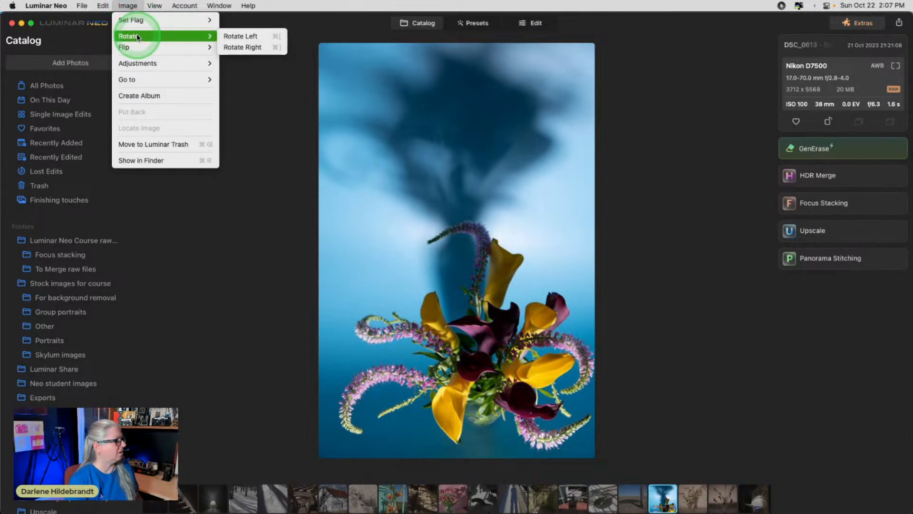
{"action": "left_click", "coordinate": [142, 46]}
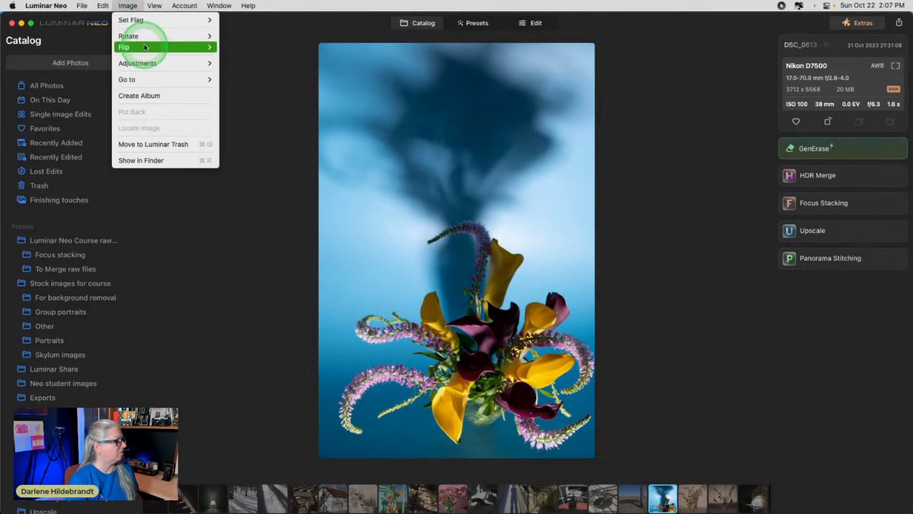
{"action": "left_click", "coordinate": [251, 60]}
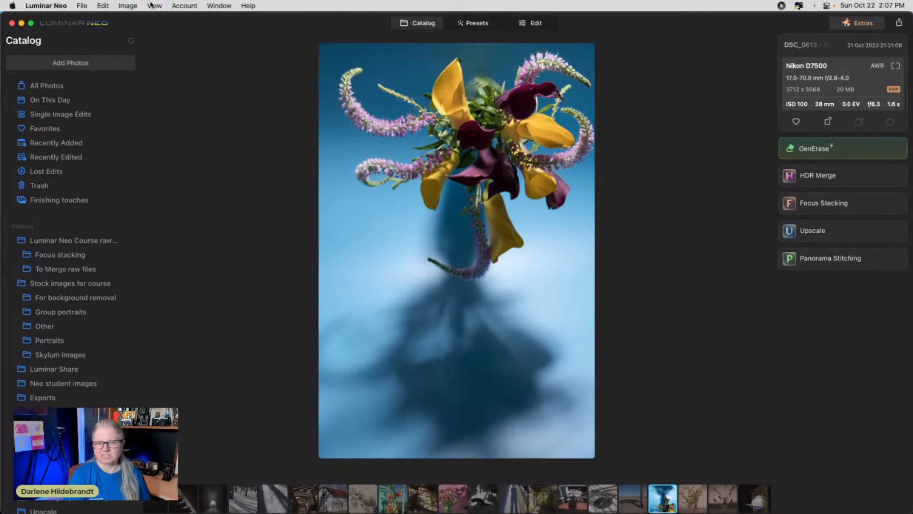
Step: Flip the blue-background flower photo vertically a second time to compare orientations, and undo that second flip
{"action": "left_click", "coordinate": [128, 6]}
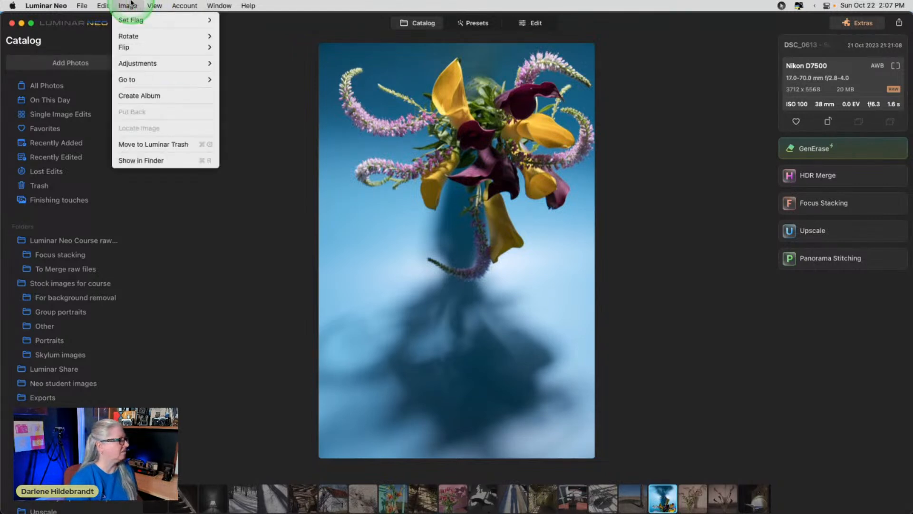
{"action": "left_click", "coordinate": [126, 38]}
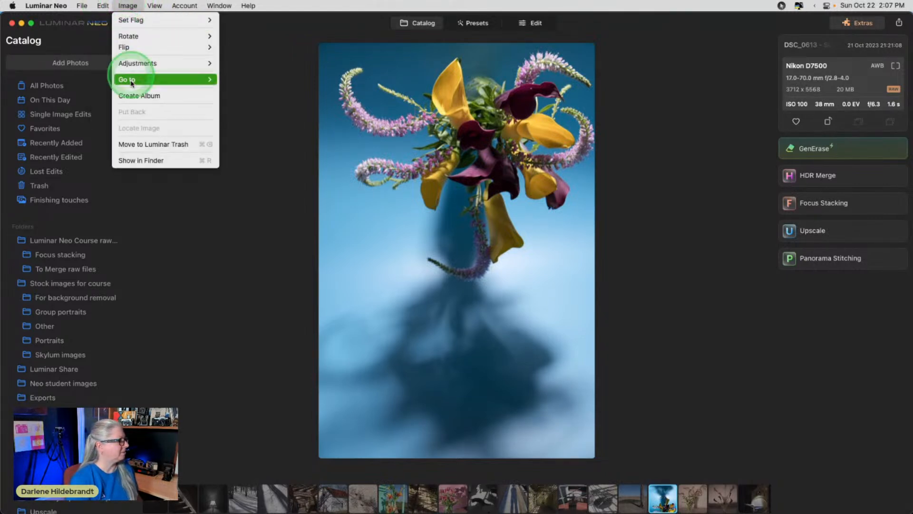
{"action": "mouse_move", "coordinate": [132, 47]}
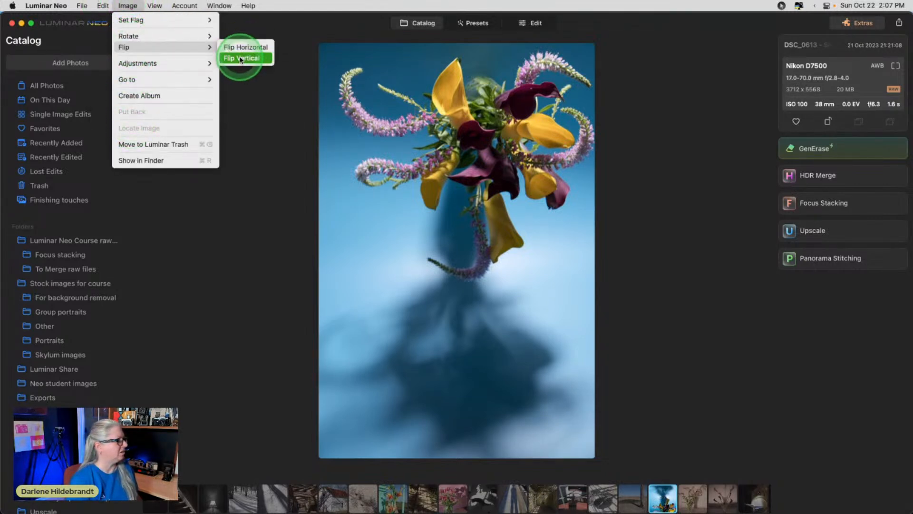
{"action": "left_click", "coordinate": [240, 58]}
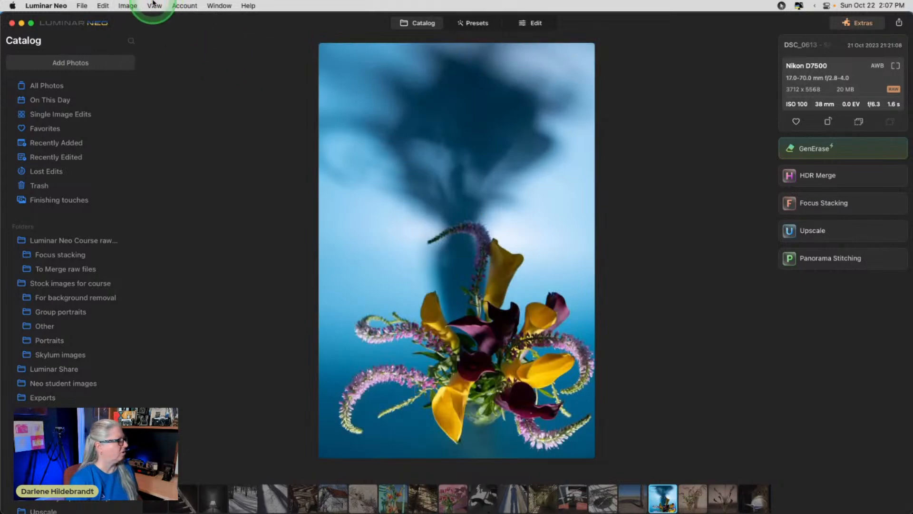
{"action": "key", "text": "super+z"}
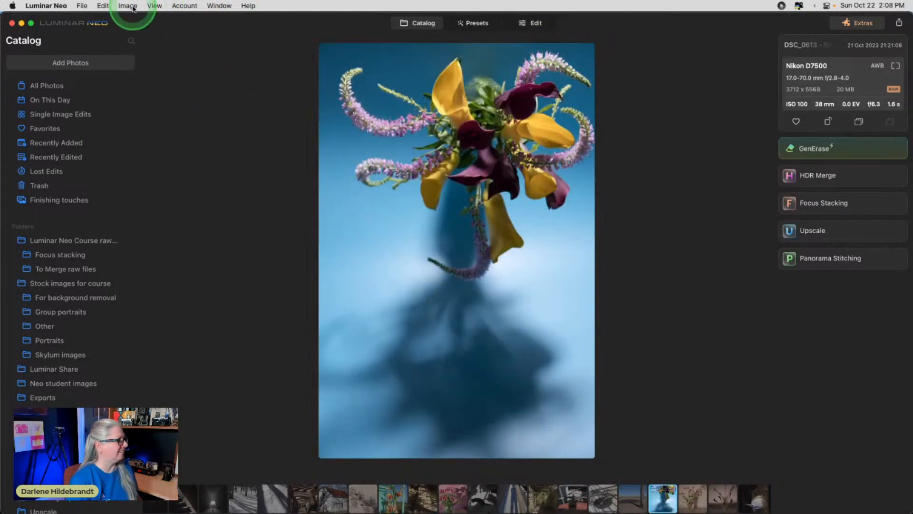
Step: Flip the blue-background flower photo vertically so the shadow is above the flowers
{"action": "left_click", "coordinate": [131, 7]}
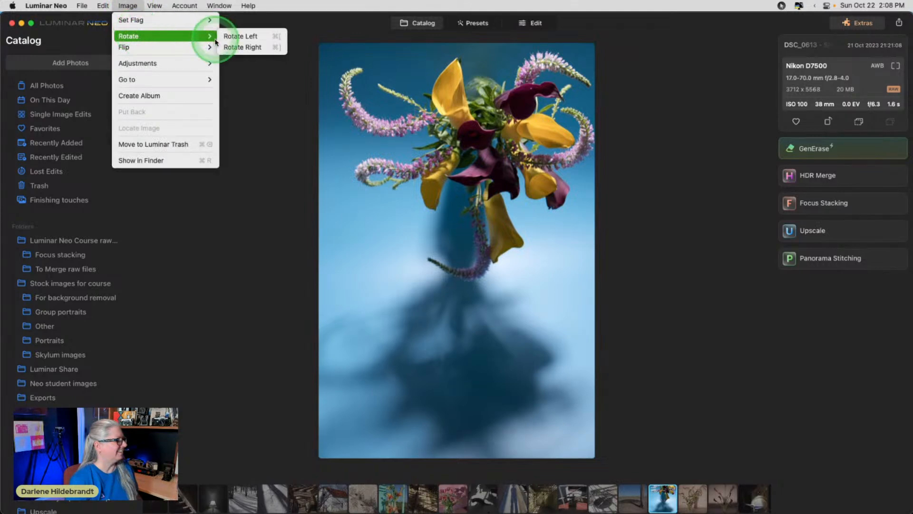
{"action": "mouse_move", "coordinate": [180, 46]}
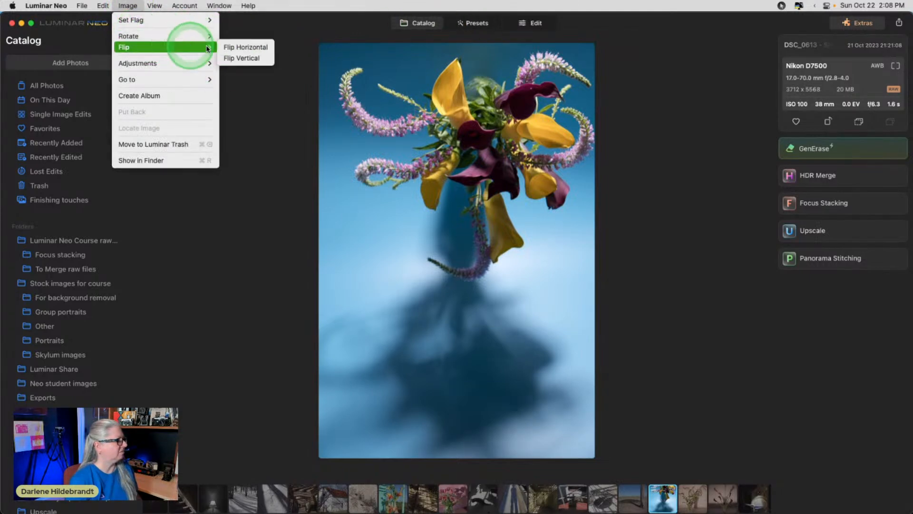
{"action": "left_click", "coordinate": [253, 59]}
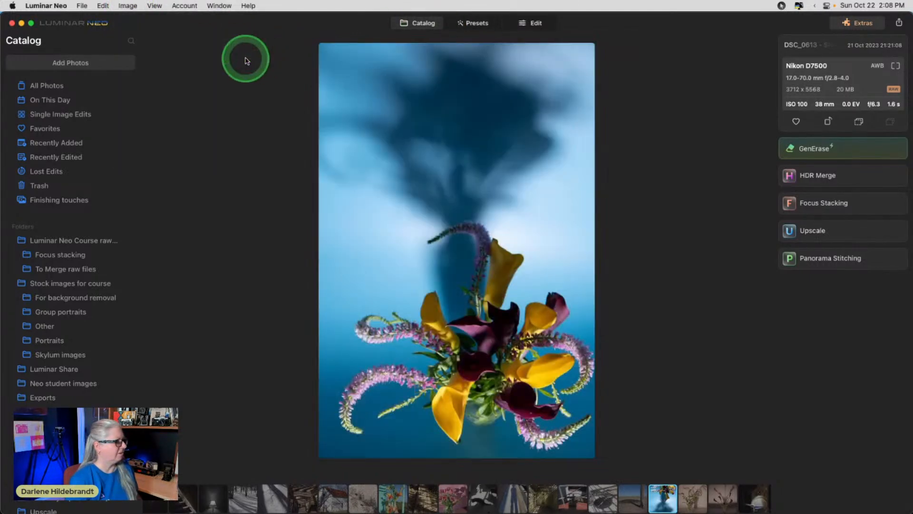
Step: Rotate the flower photo 180 degrees with the Crop tool so the flowers are above the shadow, and return to the catalog
{"action": "left_click", "coordinate": [532, 23]}
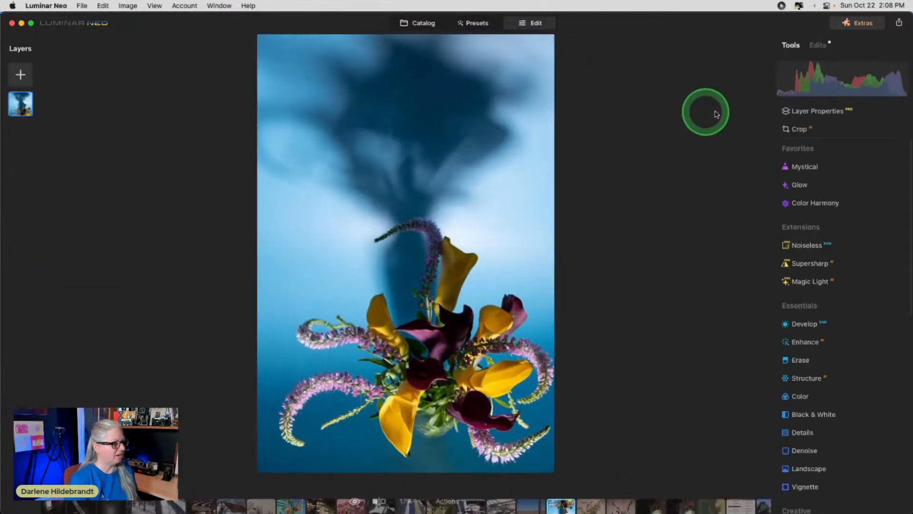
{"action": "left_click", "coordinate": [820, 134]}
{"action": "left_click", "coordinate": [808, 245]}
{"action": "left_click", "coordinate": [808, 245]}
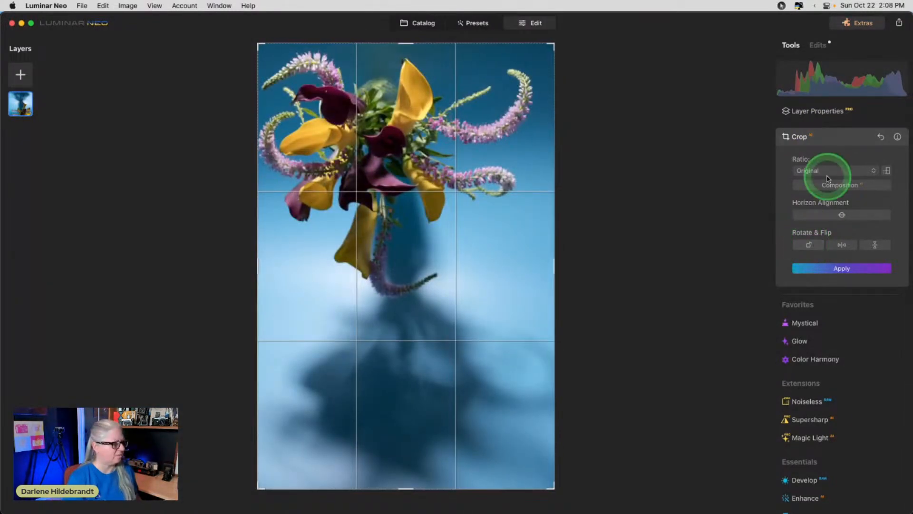
{"action": "left_click", "coordinate": [833, 139]}
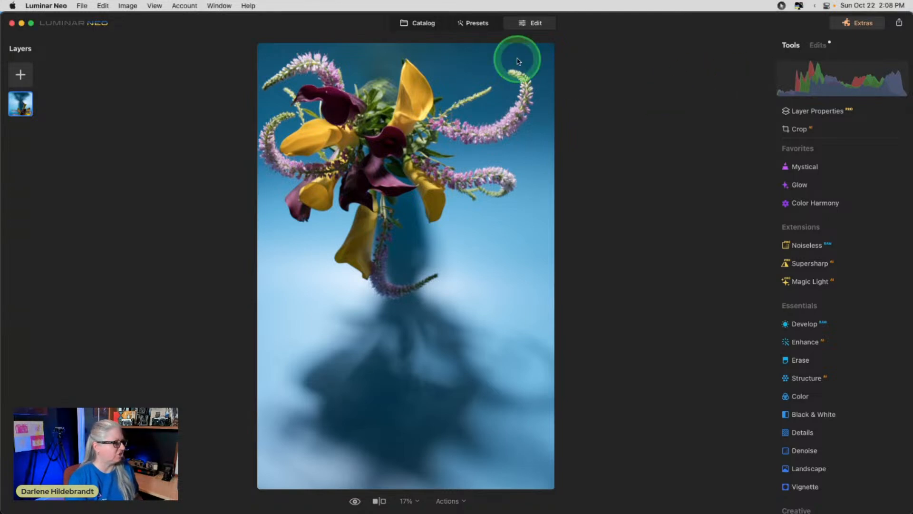
{"action": "left_click", "coordinate": [423, 23]}
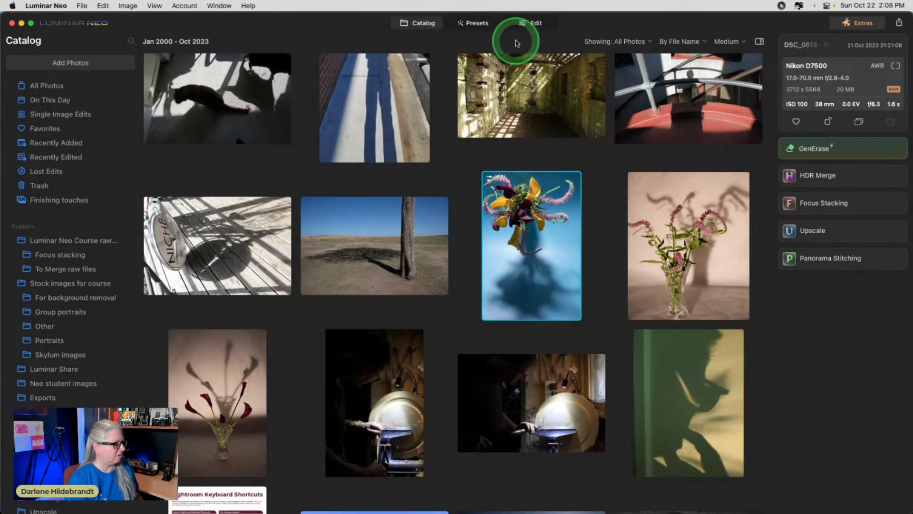
Step: Reopen the flower photo for editing and rotate it another 180 degrees with the Crop tool, back to shadow above flowers
{"action": "left_click", "coordinate": [527, 25]}
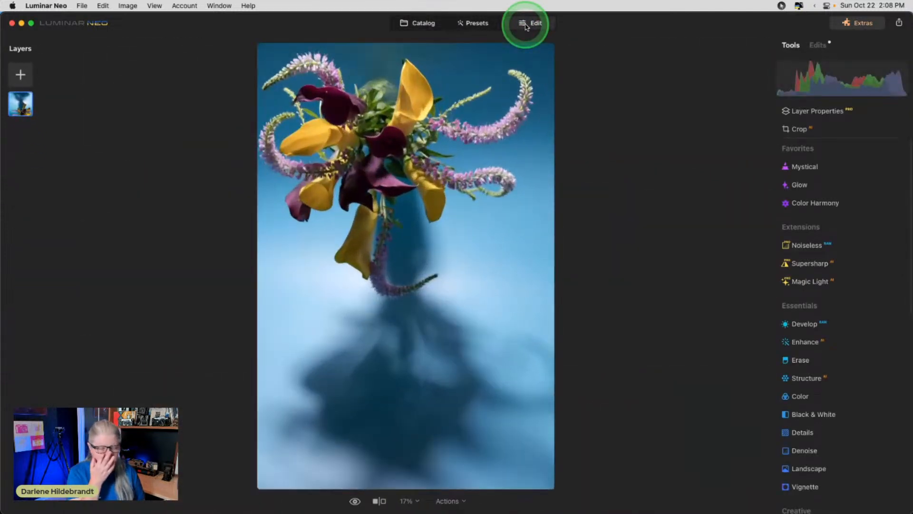
{"action": "left_click", "coordinate": [830, 129]}
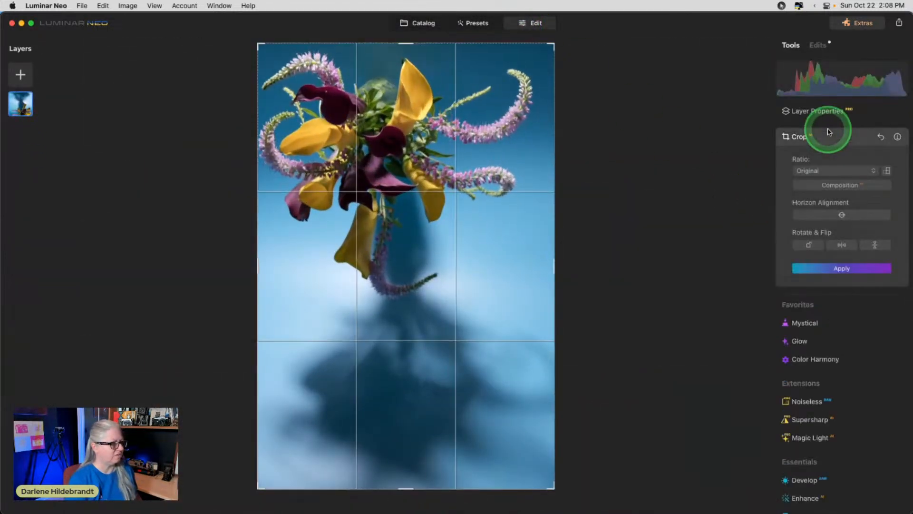
{"action": "left_click", "coordinate": [807, 245]}
{"action": "left_click", "coordinate": [807, 244]}
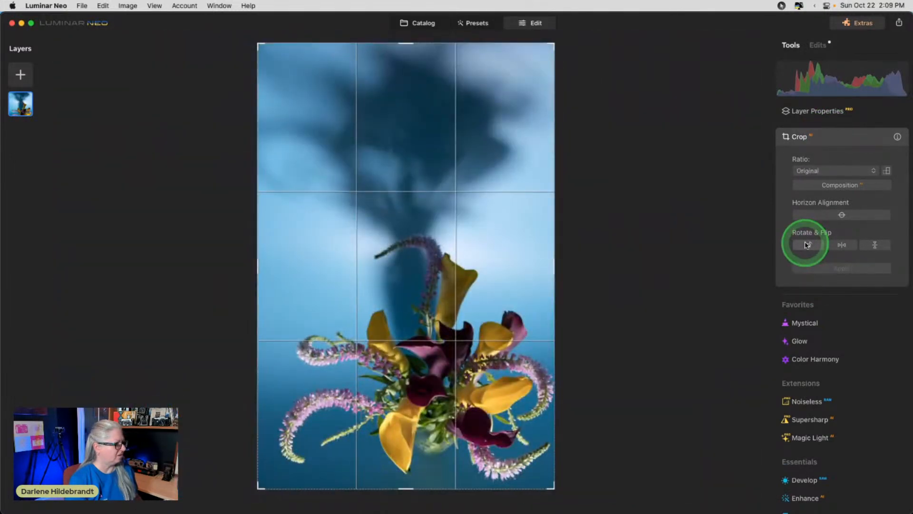
{"action": "left_click", "coordinate": [838, 138]}
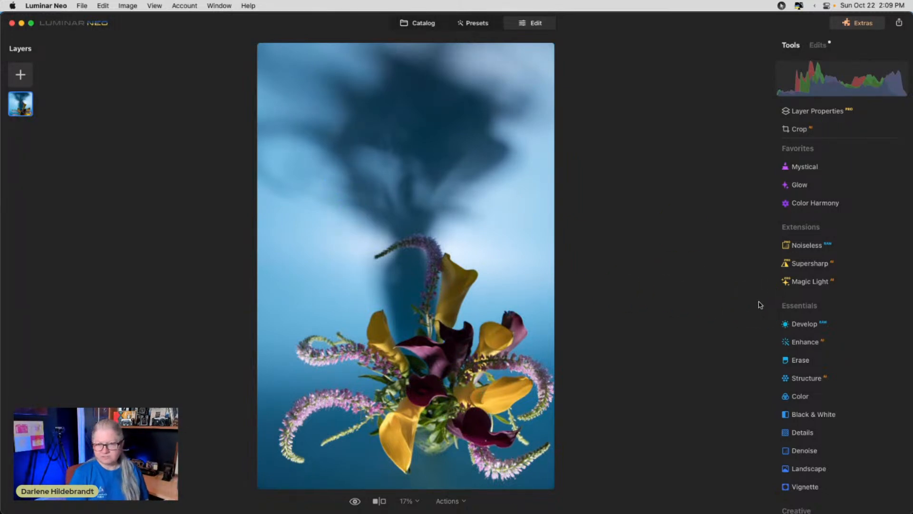
Step: Preview the camera profiles in the Develop tool, including Camera Vivid, and apply Camera Landscape to the flower photo
{"action": "left_click", "coordinate": [806, 324]}
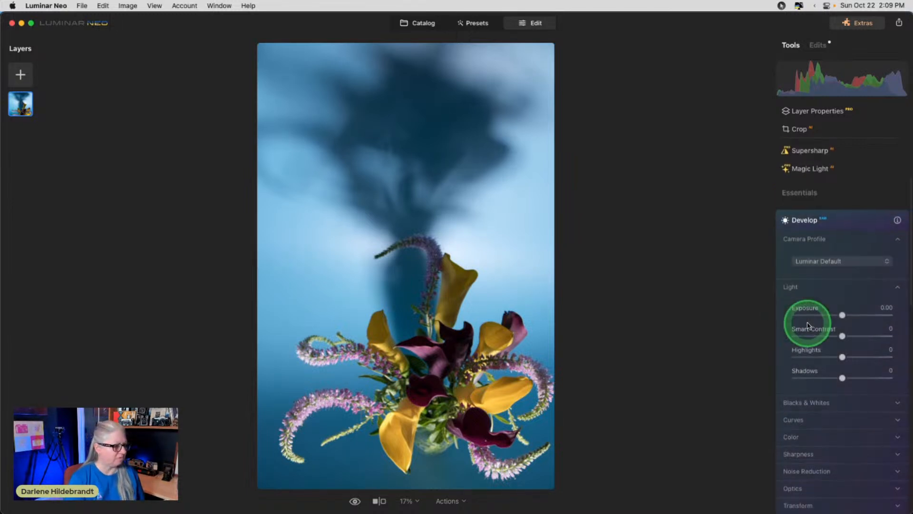
{"action": "left_click", "coordinate": [836, 261]}
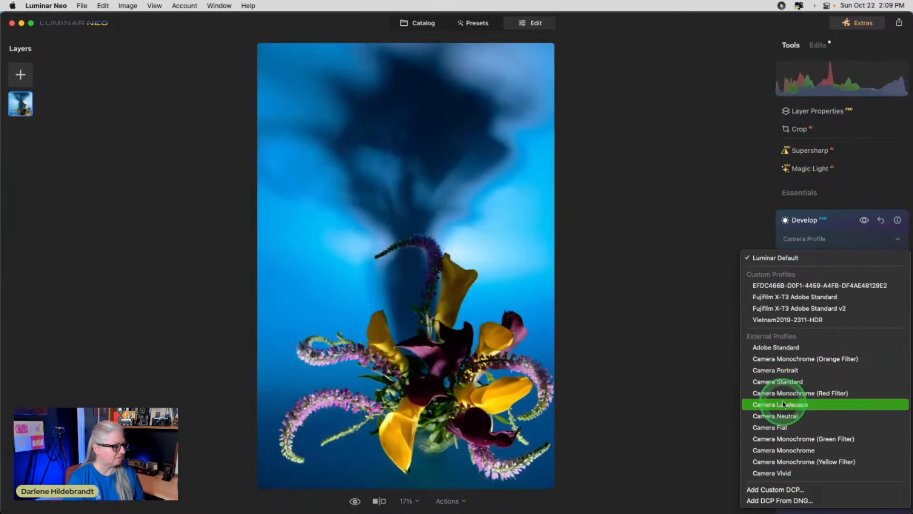
{"action": "left_click", "coordinate": [785, 404]}
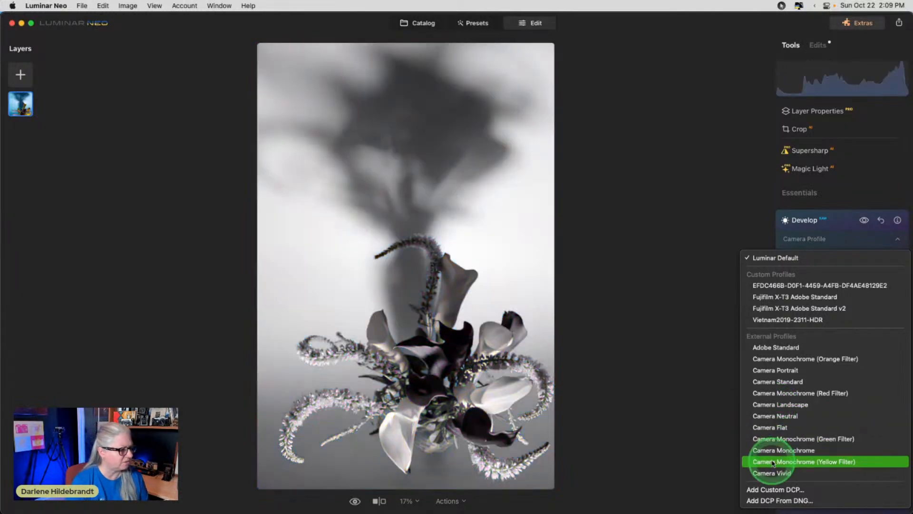
{"action": "left_click", "coordinate": [775, 471]}
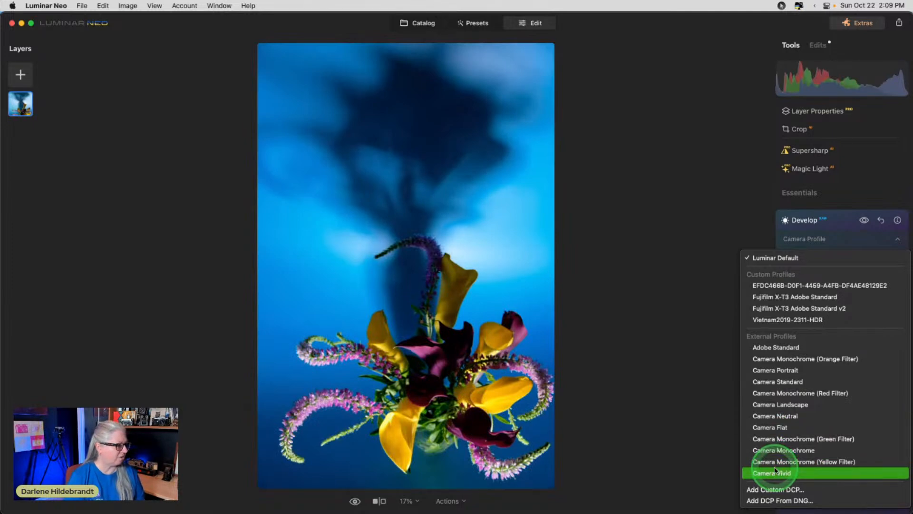
{"action": "left_click", "coordinate": [777, 406]}
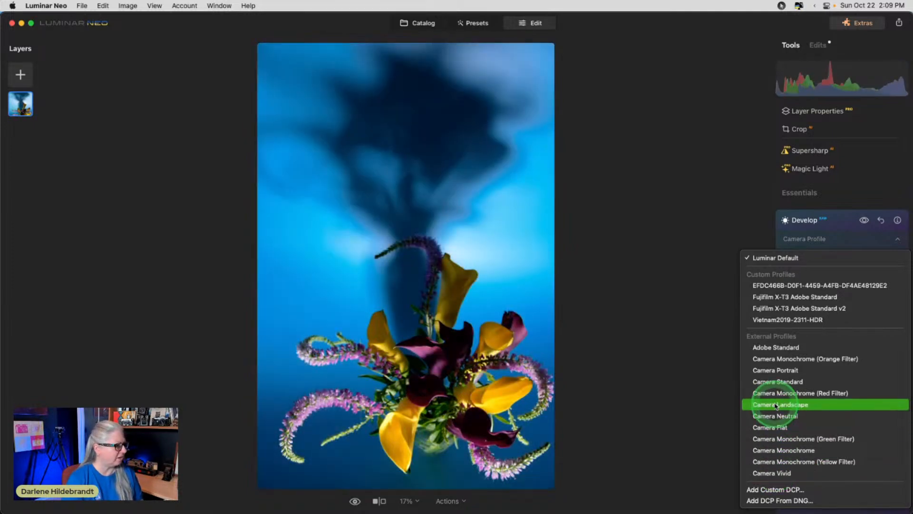
{"action": "left_click", "coordinate": [735, 387]}
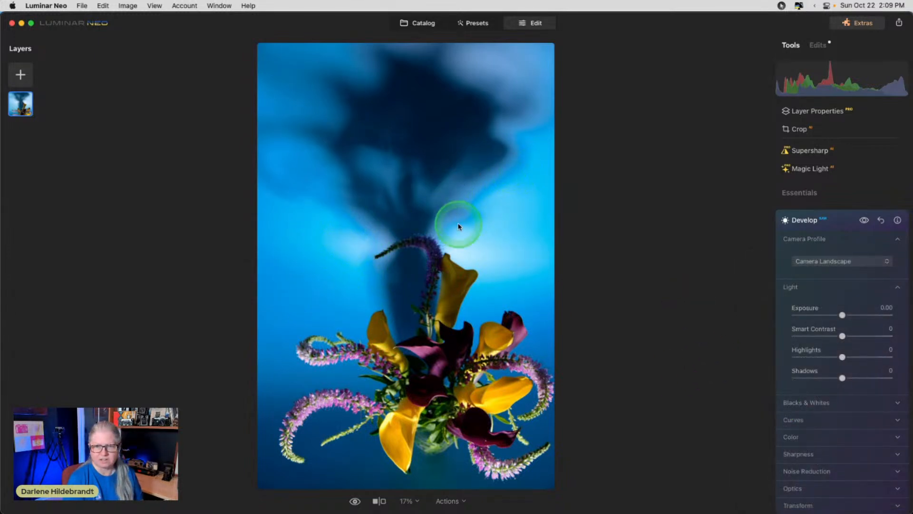
Step: Set the flower photo's camera profile to Camera Neutral
{"action": "left_click", "coordinate": [820, 261]}
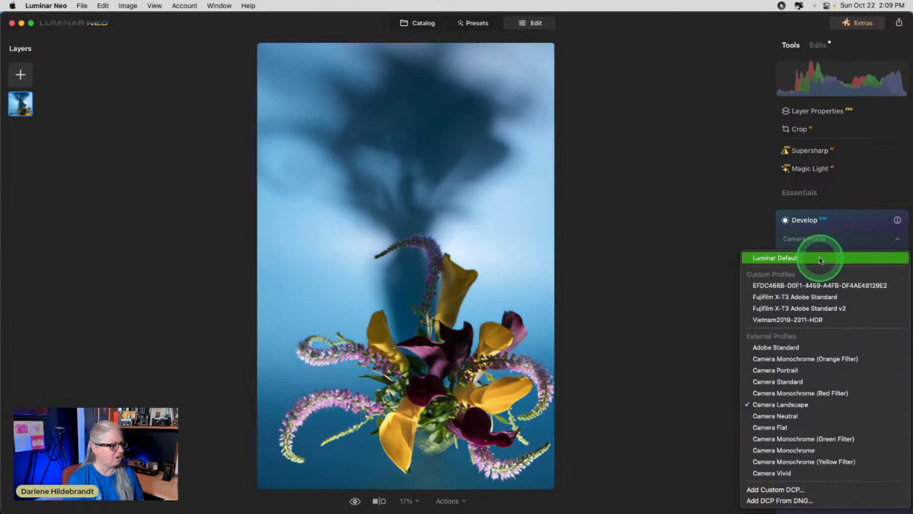
{"action": "left_click", "coordinate": [782, 421]}
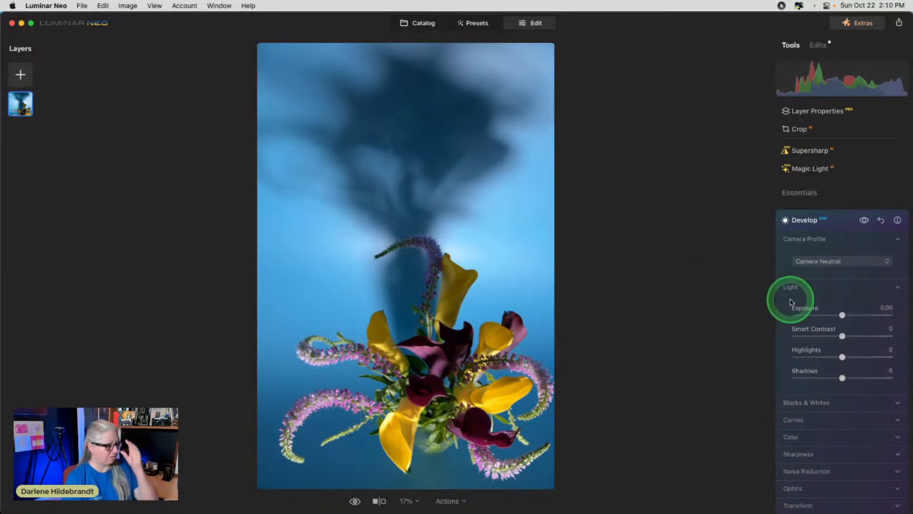
{"action": "scroll", "coordinate": [790, 305], "scroll_direction": "down", "scroll_amount": 3}
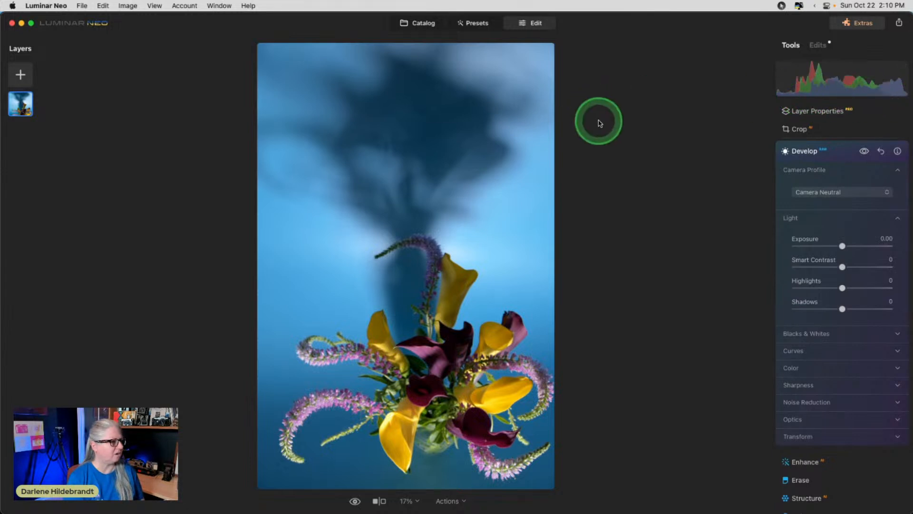
Step: Turn on the shadow and highlight clipping indicators for the flower photo
{"action": "left_click", "coordinate": [157, 4]}
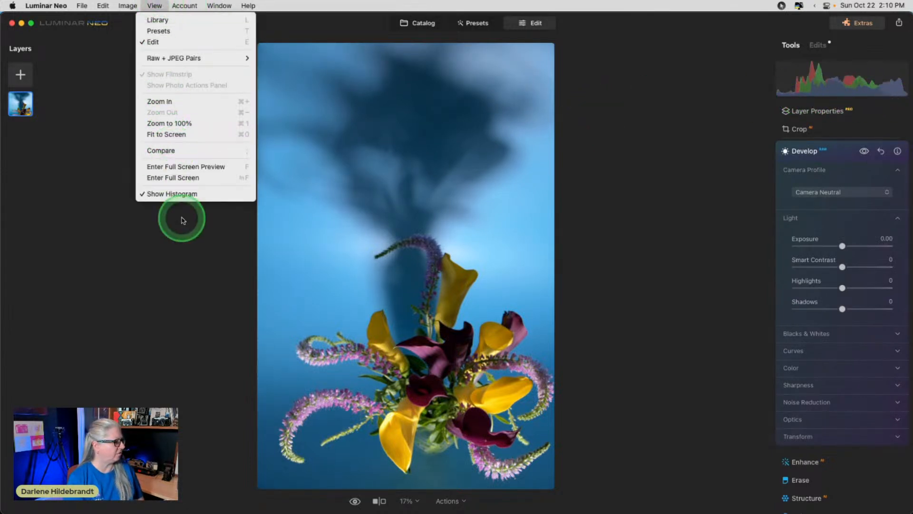
{"action": "left_click", "coordinate": [615, 140]}
{"action": "mouse_move", "coordinate": [823, 84]}
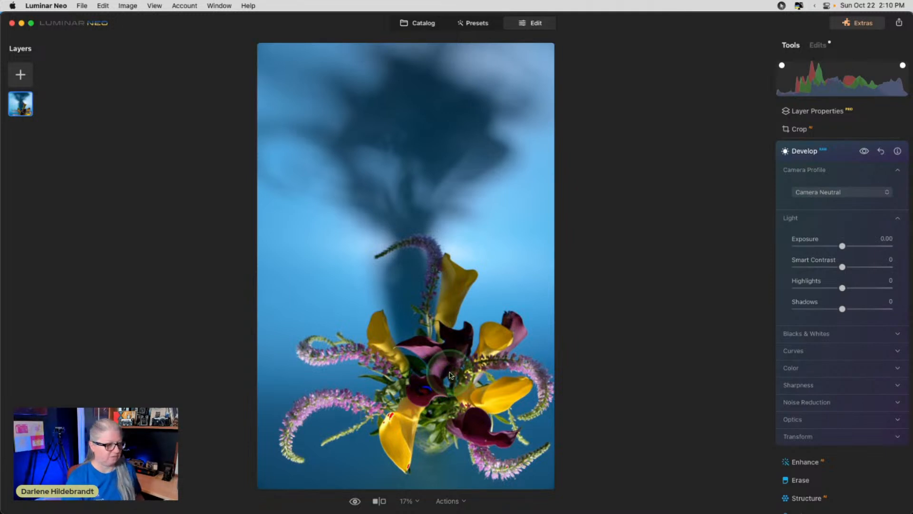
Step: Expand the Curves section, lower Highlights to -53 and raise Exposure to 0.35
{"action": "left_click", "coordinate": [797, 351]}
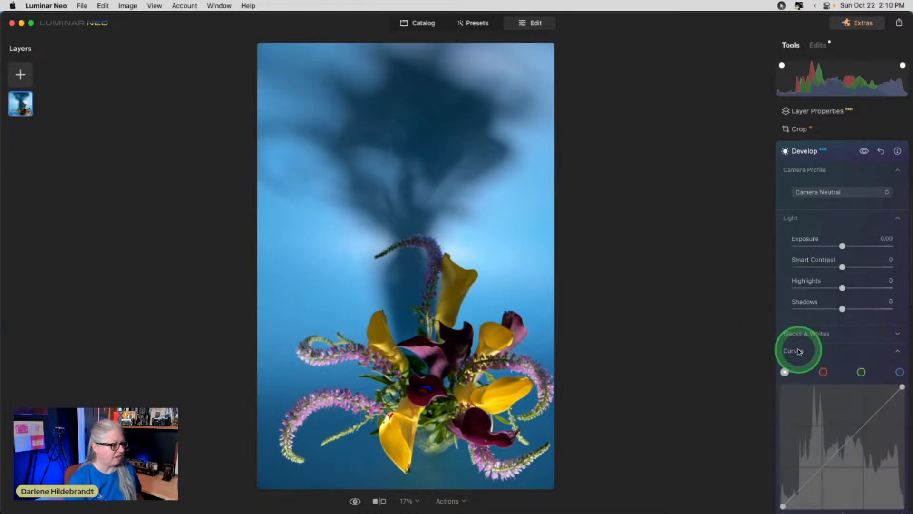
{"action": "scroll", "coordinate": [799, 351], "scroll_direction": "down", "scroll_amount": 3}
{"action": "left_click", "coordinate": [841, 251]}
{"action": "left_click_drag", "start_coordinate": [841, 250], "coordinate": [816, 253]}
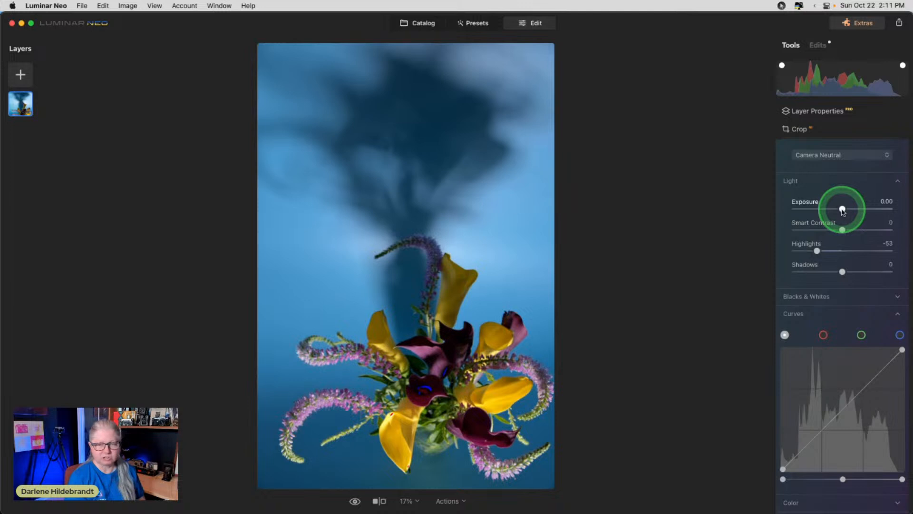
{"action": "left_click_drag", "start_coordinate": [842, 210], "coordinate": [846, 209]}
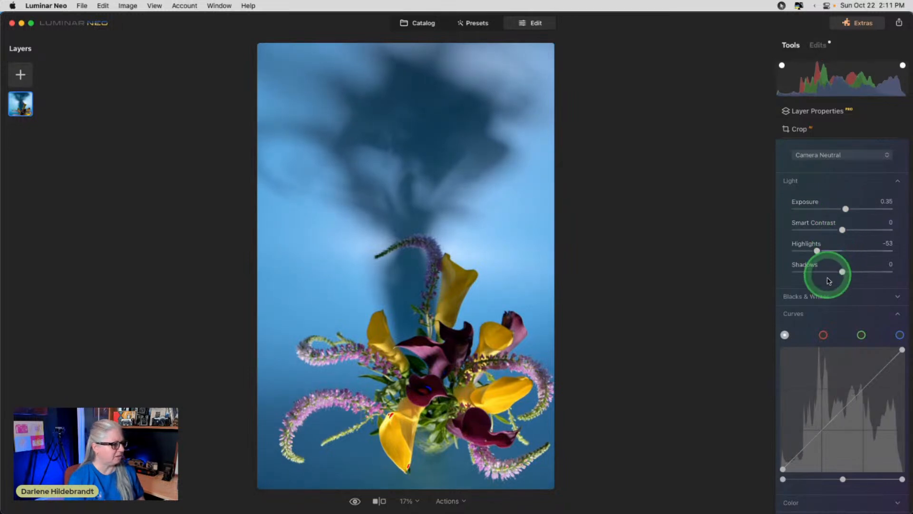
Step: Expand the Blacks & Whites section and lower Blacks to -27
{"action": "left_click", "coordinate": [815, 295]}
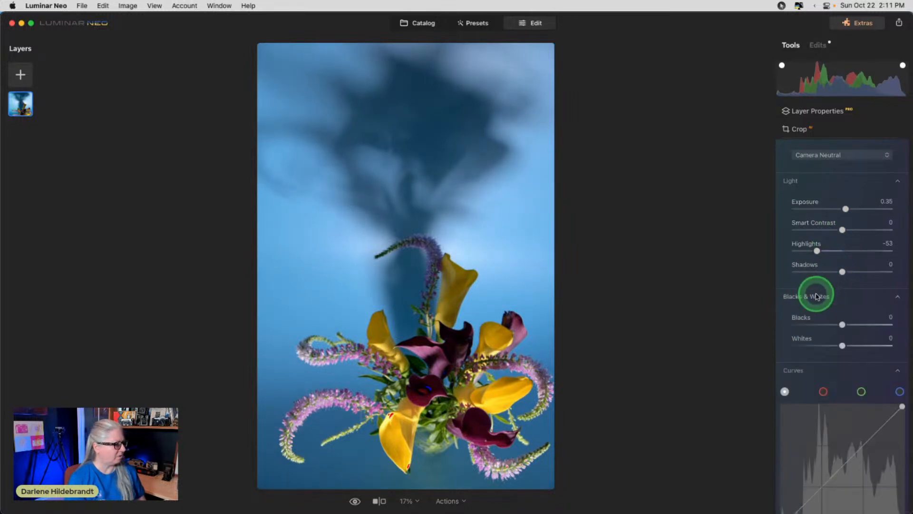
{"action": "left_click_drag", "start_coordinate": [845, 332], "coordinate": [836, 325]}
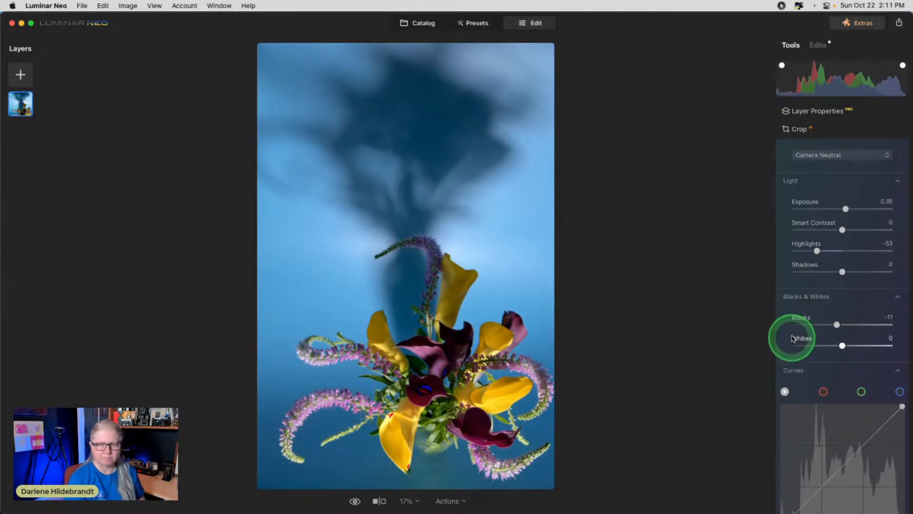
{"action": "left_click", "coordinate": [837, 324]}
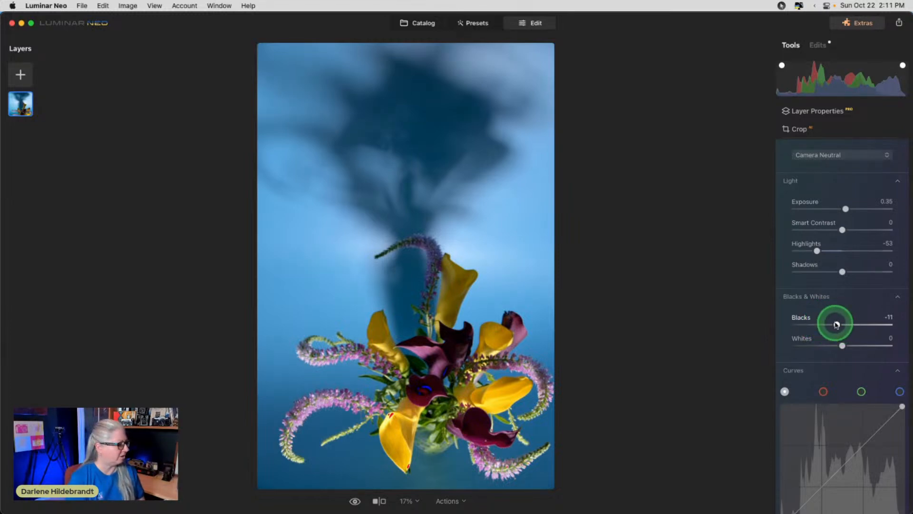
{"action": "left_click_drag", "start_coordinate": [830, 324], "coordinate": [830, 323]}
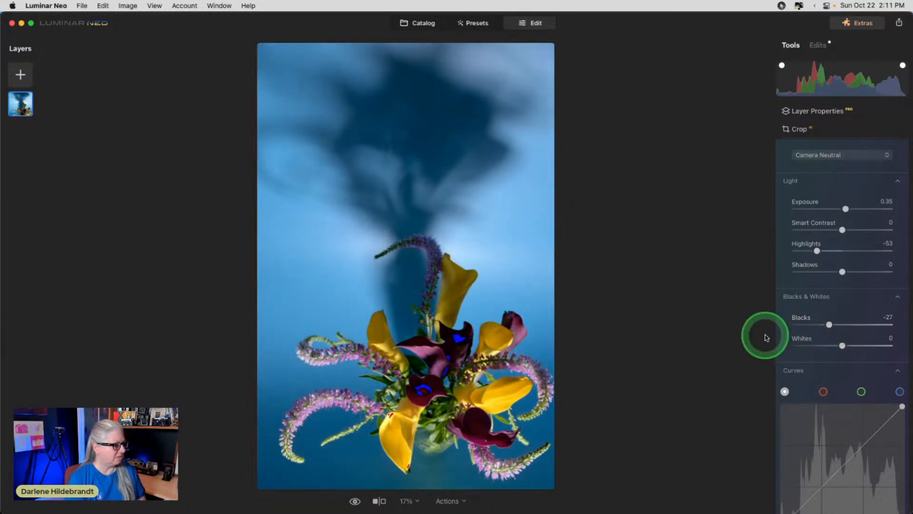
Step: Try Shadows at 6 and at -100 on the flower photo, and reset the setting to 0
{"action": "left_click_drag", "start_coordinate": [842, 272], "coordinate": [847, 273]}
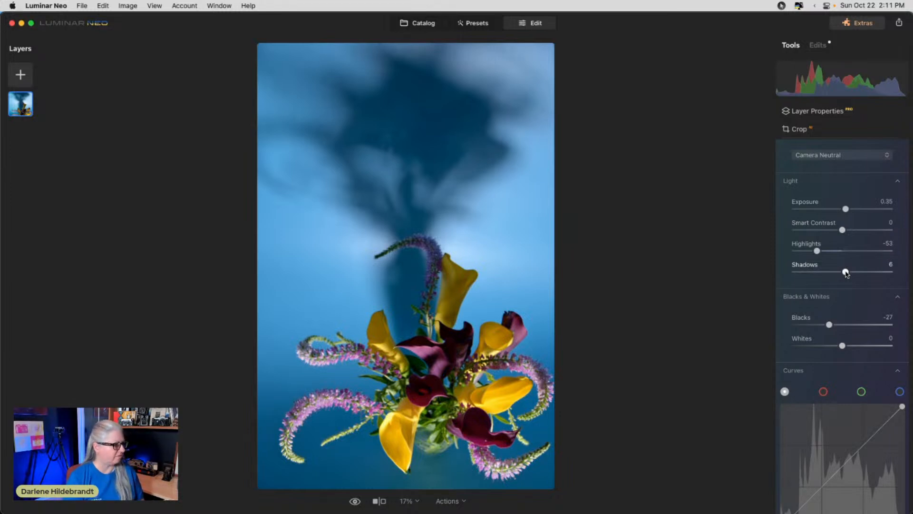
{"action": "left_click_drag", "start_coordinate": [846, 273], "coordinate": [743, 274]}
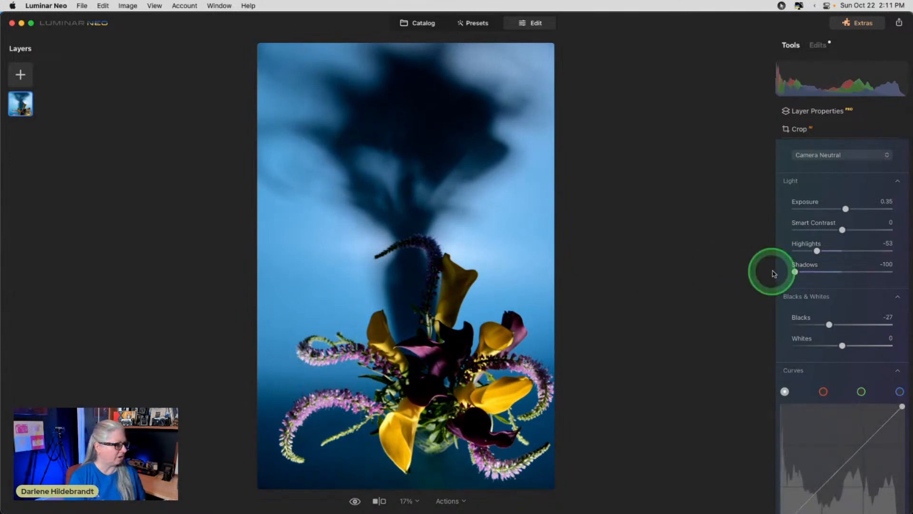
{"action": "double_click", "coordinate": [795, 272]}
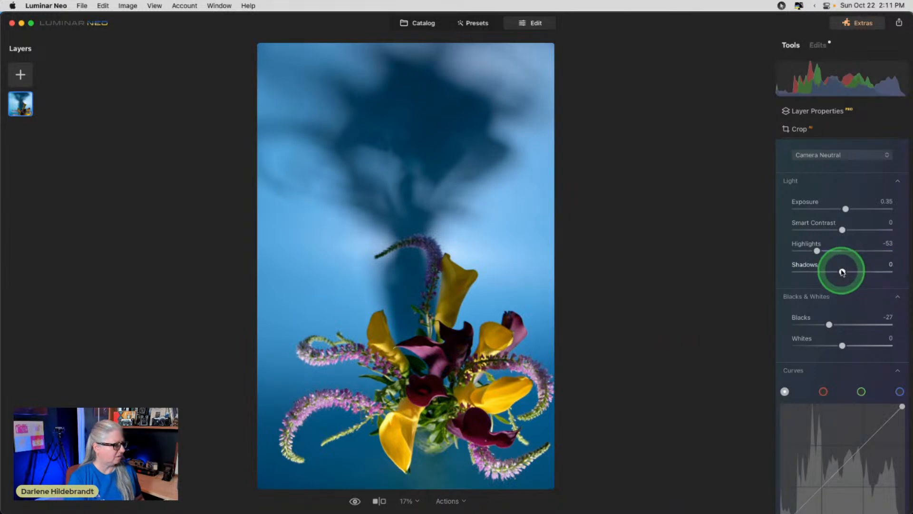
Step: Set Shadows to -10 and Blacks to -32 to deepen the flower photo's shadow
{"action": "left_click_drag", "start_coordinate": [842, 272], "coordinate": [841, 273]}
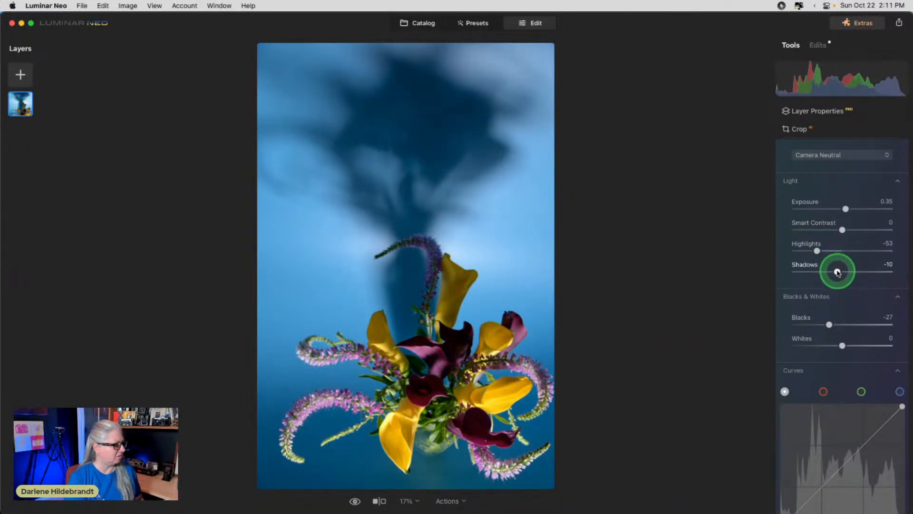
{"action": "left_click_drag", "start_coordinate": [829, 324], "coordinate": [824, 324]}
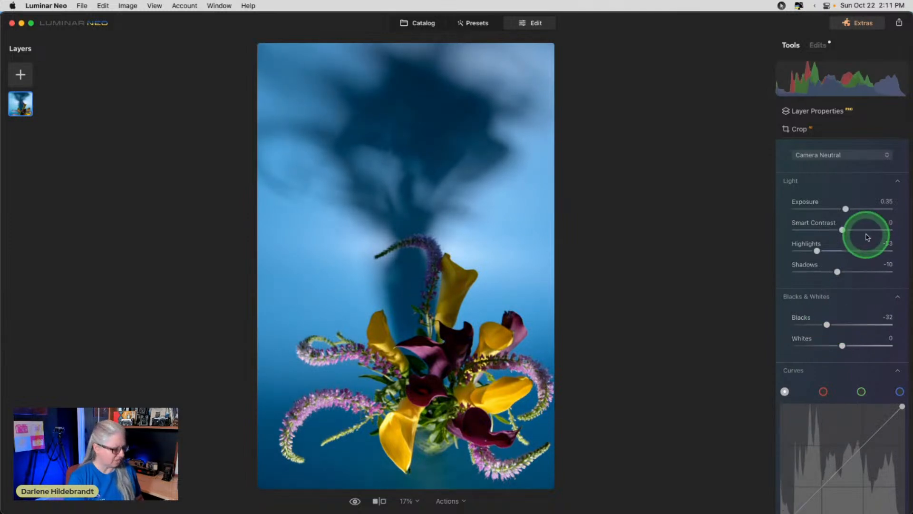
Step: Compare the flower photo before and after the Develop adjustments twice
{"action": "key", "text": "backslash"}
{"action": "key", "text": "backslash"}
{"action": "key", "text": "backslash"}
{"action": "key", "text": "backslash"}
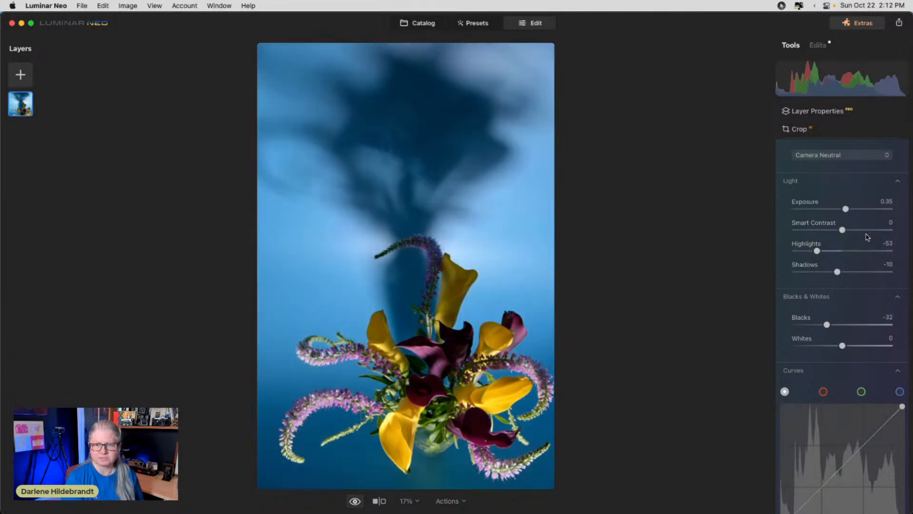
Step: Toggle between the original and the edited flower photo repeatedly to judge the tonal changes
{"action": "key", "text": "backslash"}
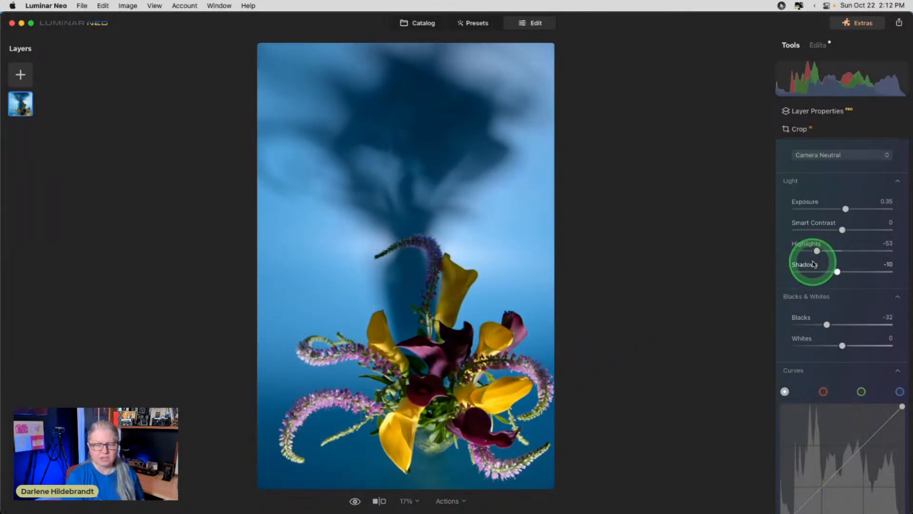
{"action": "key", "text": "backslash"}
{"action": "key", "text": "backslash"}
{"action": "key", "text": "backslash"}
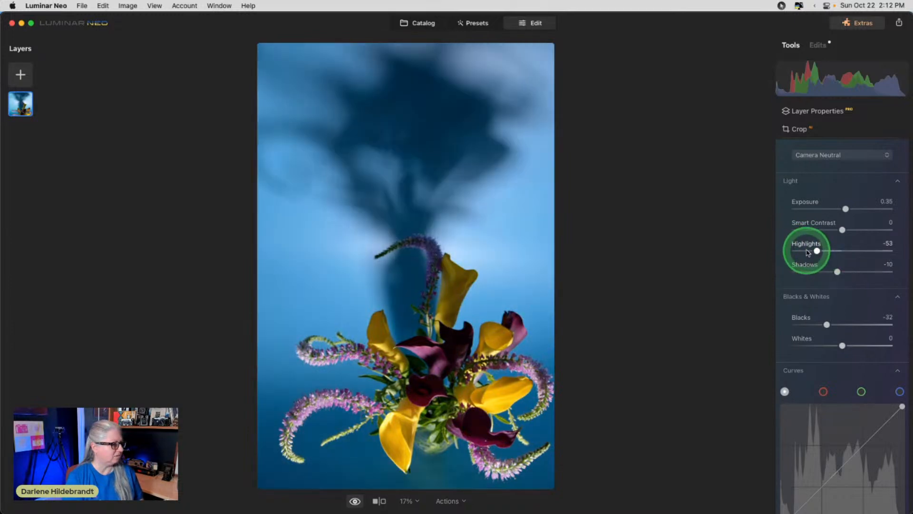
{"action": "key", "text": "backslash"}
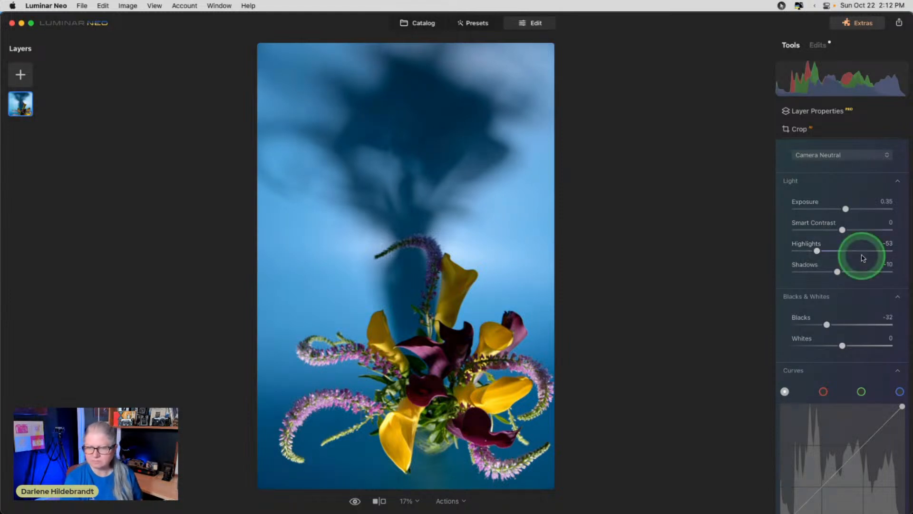
Step: Try Auto Fix Chromatic Aberrations in the Optics section, inspect the flower edges at 100% zoom, and turn the correction off
{"action": "scroll", "coordinate": [833, 232], "scroll_direction": "down", "scroll_amount": 5}
{"action": "left_click", "coordinate": [793, 391]}
{"action": "left_click", "coordinate": [795, 395]}
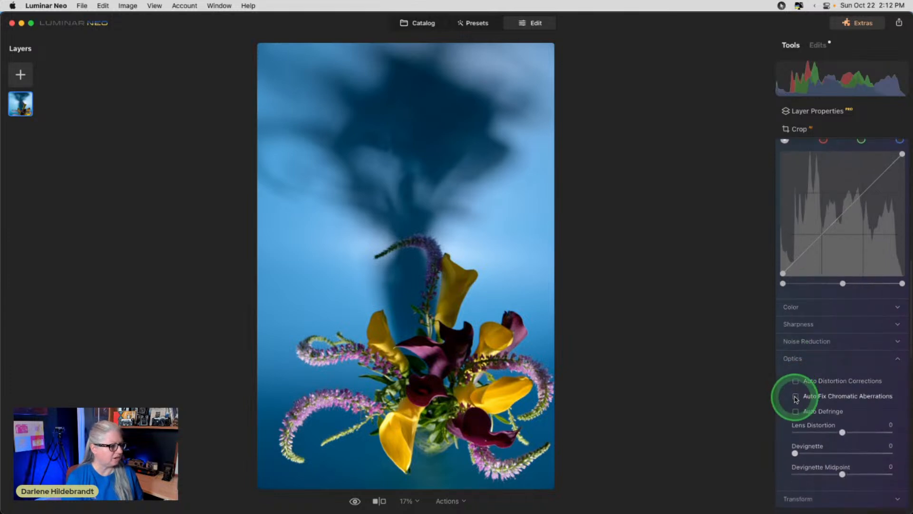
{"action": "left_click", "coordinate": [516, 395]}
{"action": "left_click", "coordinate": [795, 396]}
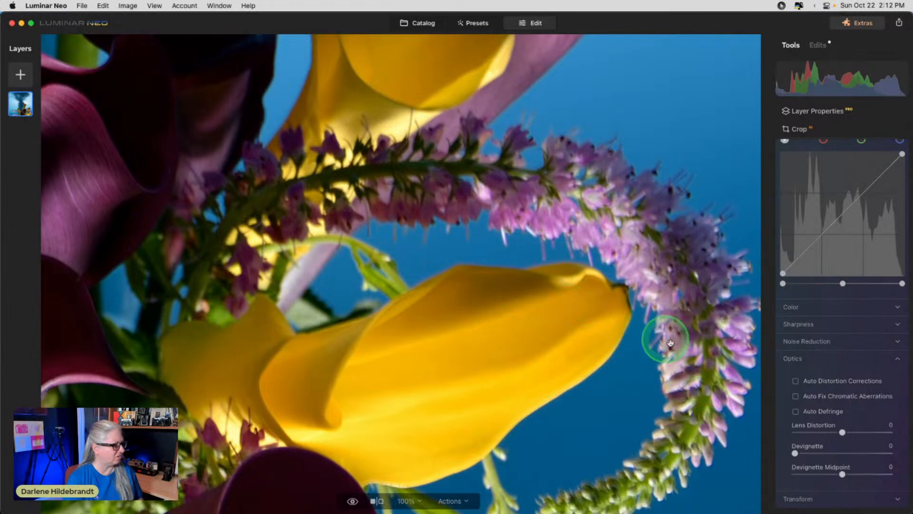
{"action": "key", "text": "super+0"}
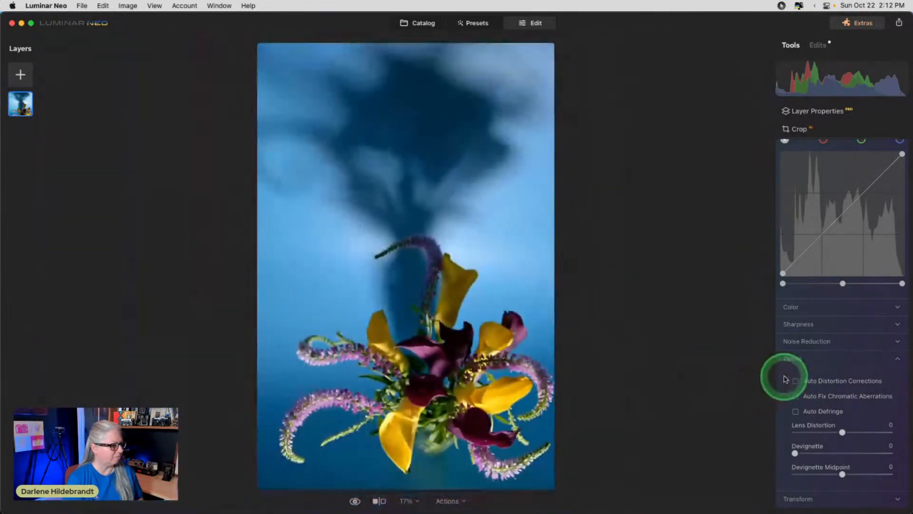
Step: Close the Develop tool's raw adjustments and open the Enhance tool
{"action": "scroll", "coordinate": [817, 339], "scroll_direction": "down", "scroll_amount": 3}
{"action": "scroll", "coordinate": [817, 340], "scroll_direction": "up", "scroll_amount": 6}
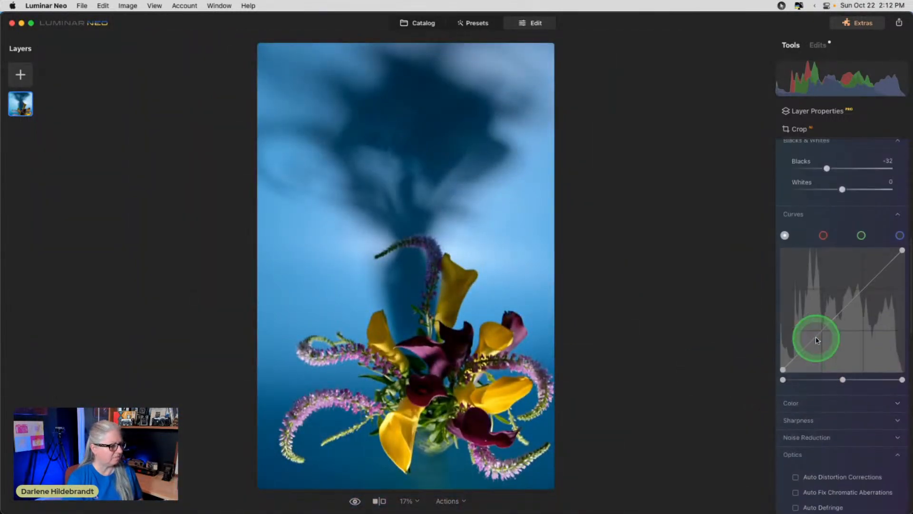
{"action": "scroll", "coordinate": [842, 220], "scroll_direction": "up", "scroll_amount": 4}
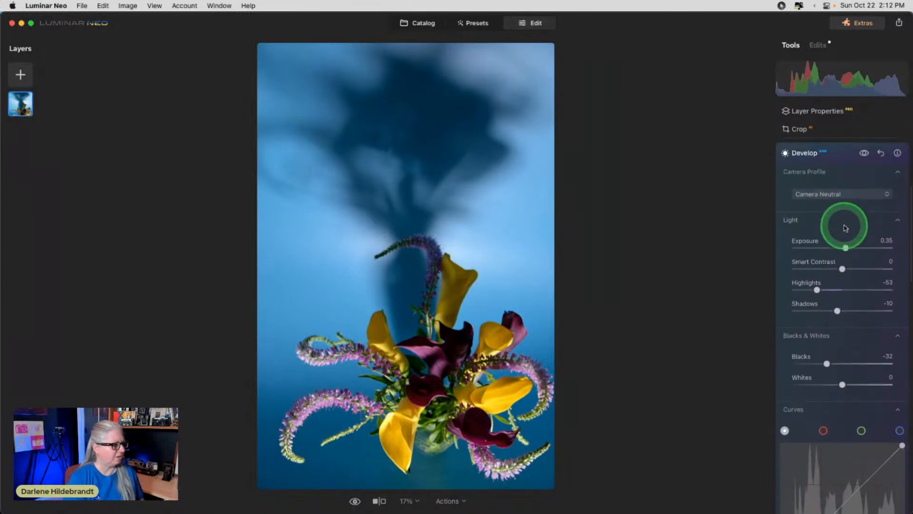
{"action": "left_click", "coordinate": [841, 200]}
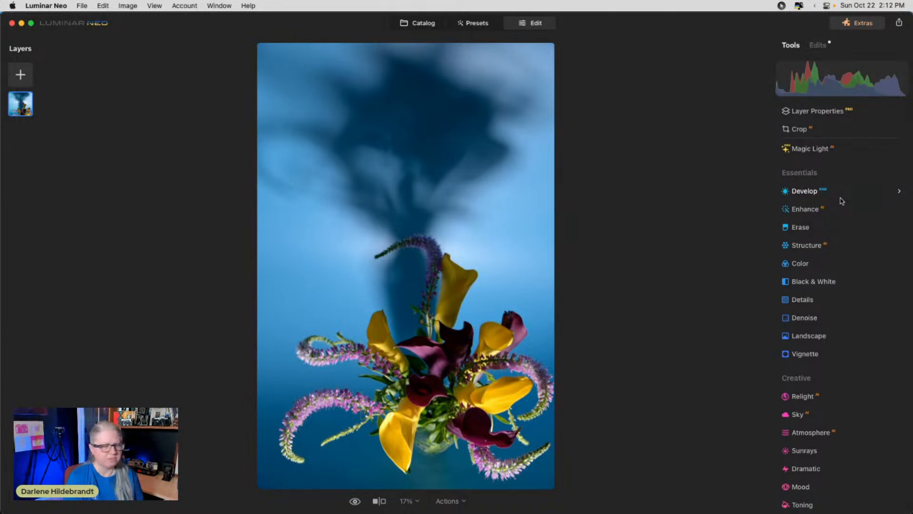
{"action": "left_click", "coordinate": [800, 192]}
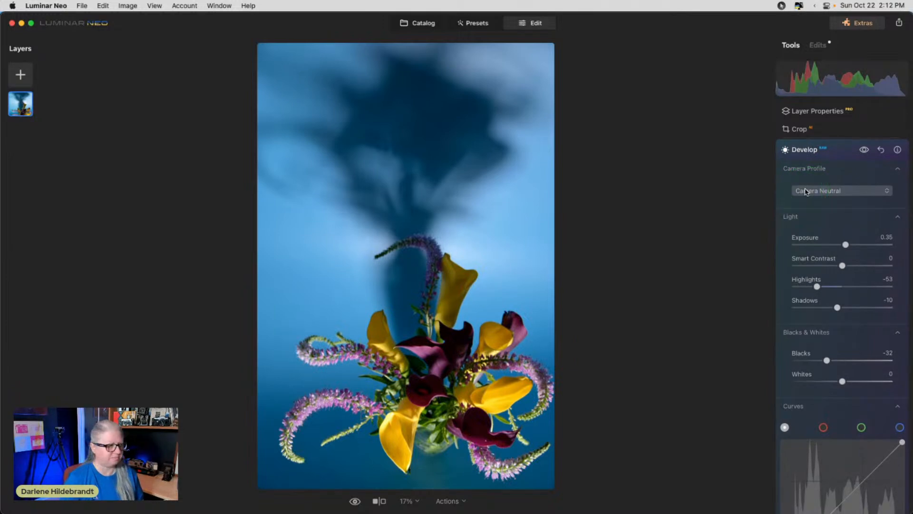
{"action": "left_click", "coordinate": [845, 153]}
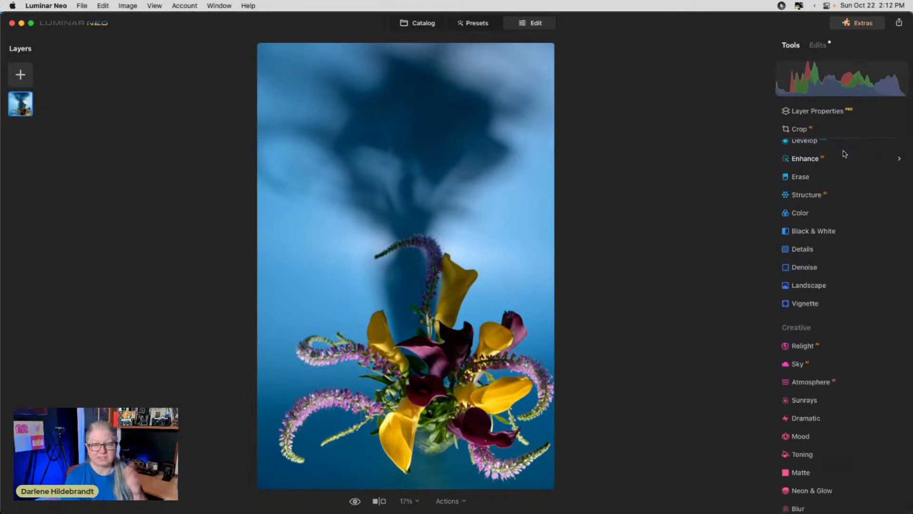
{"action": "left_click", "coordinate": [815, 158]}
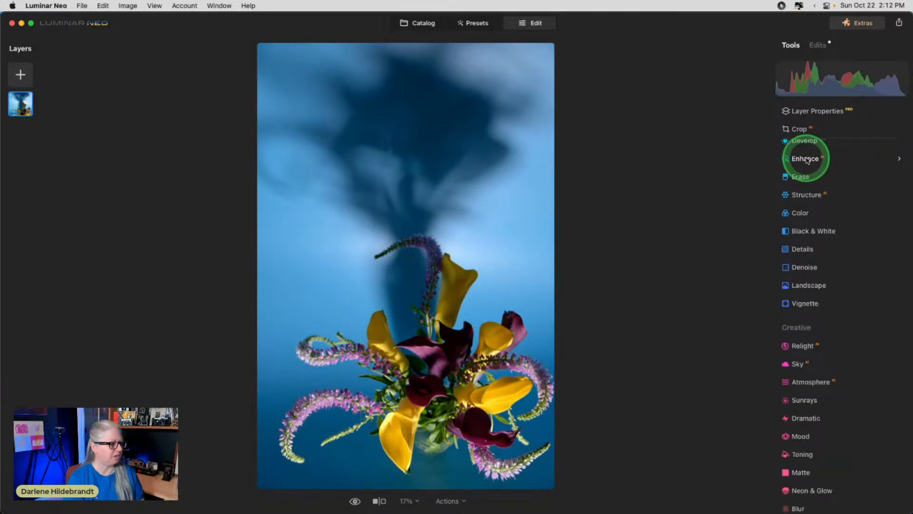
{"action": "left_click", "coordinate": [811, 304]}
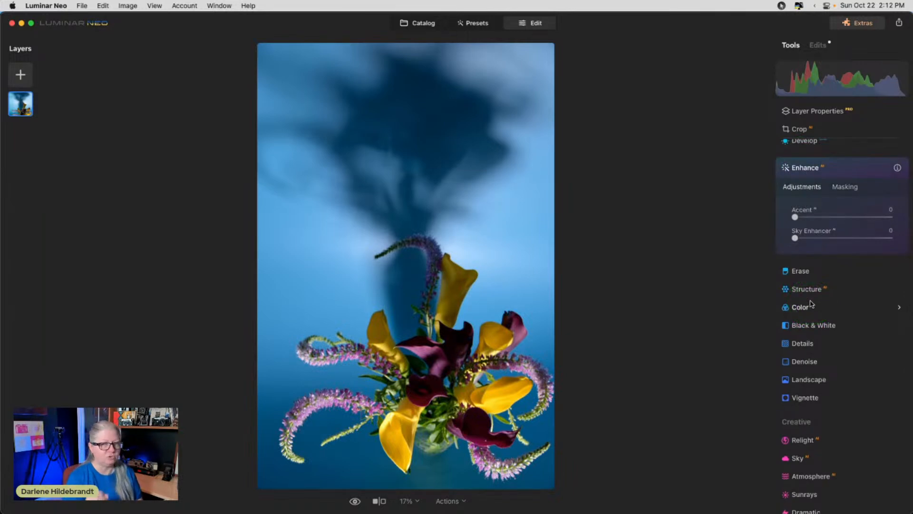
Step: Set Accent to 5 on the flower photo, trying Sky Enhancer at 100 and returning it to 0
{"action": "left_click_drag", "start_coordinate": [795, 216], "coordinate": [889, 236]}
{"action": "left_click", "coordinate": [735, 218]}
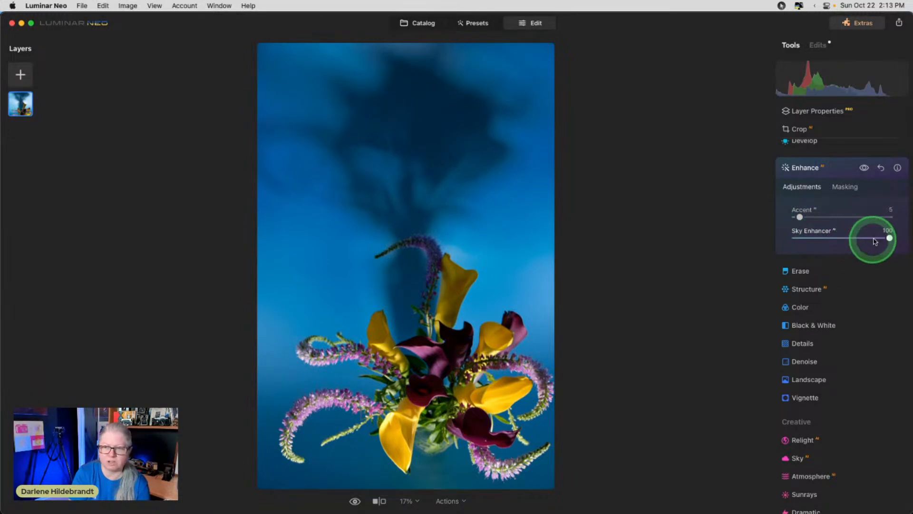
{"action": "left_click_drag", "start_coordinate": [889, 237], "coordinate": [749, 234]}
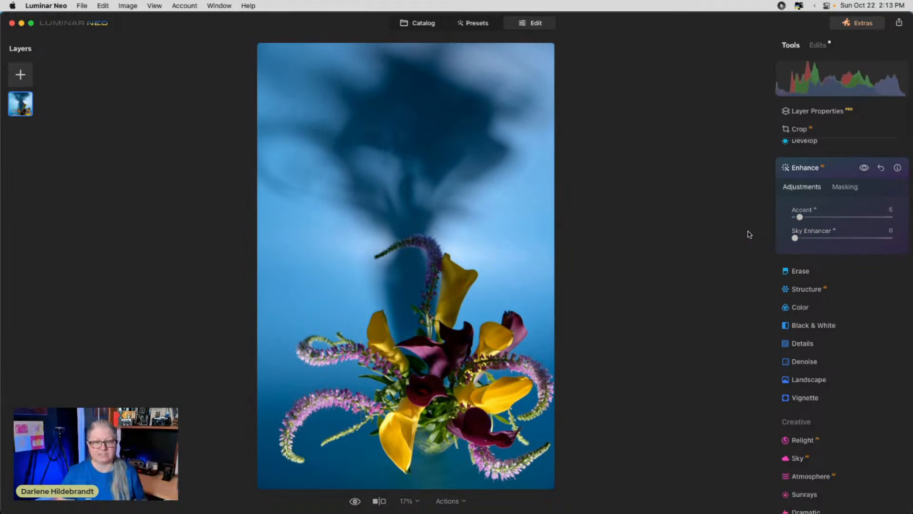
{"action": "left_click", "coordinate": [750, 234]}
{"action": "left_click_drag", "start_coordinate": [795, 236], "coordinate": [720, 230]}
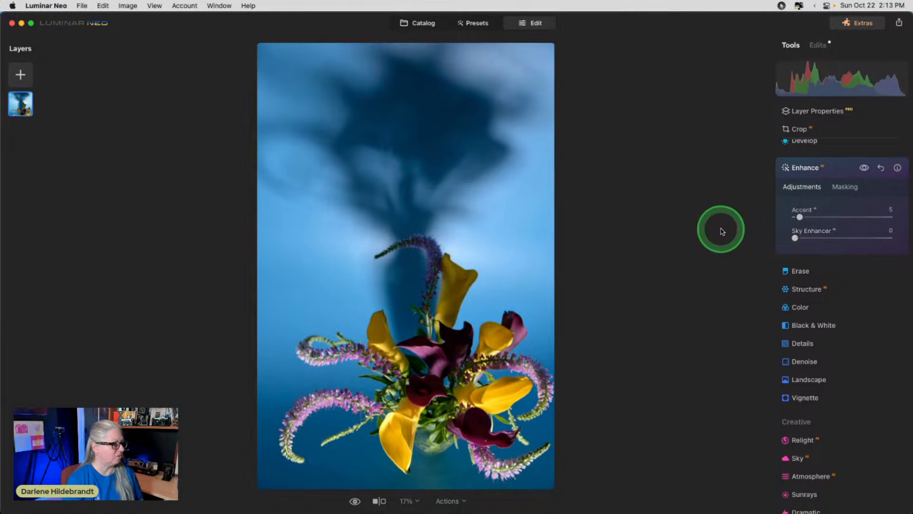
{"action": "mouse_move", "coordinate": [799, 217]}
{"action": "left_mouse_down"}
{"action": "mouse_move", "coordinate": [790, 215]}
{"action": "mouse_move", "coordinate": [800, 216]}
{"action": "left_mouse_up"}
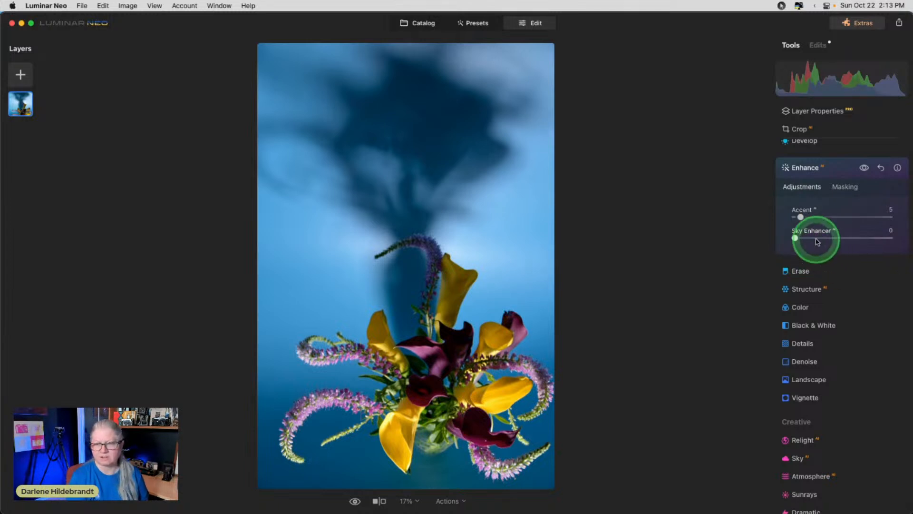
Step: Close Enhance, open a fresh Develop adjustment and raise Smart Contrast to 100
{"action": "left_click", "coordinate": [831, 170]}
{"action": "scroll", "coordinate": [834, 190], "scroll_direction": "up", "scroll_amount": 3}
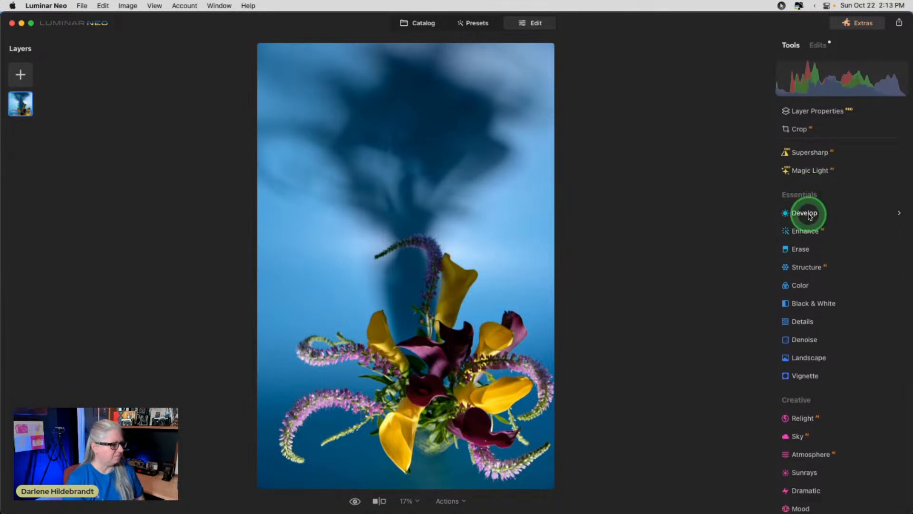
{"action": "left_click", "coordinate": [809, 213]}
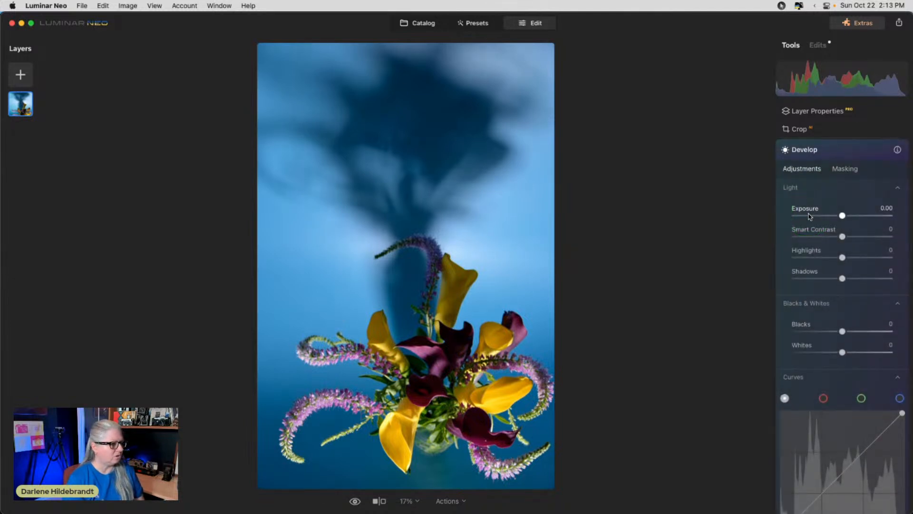
{"action": "left_click_drag", "start_coordinate": [842, 237], "coordinate": [903, 236]}
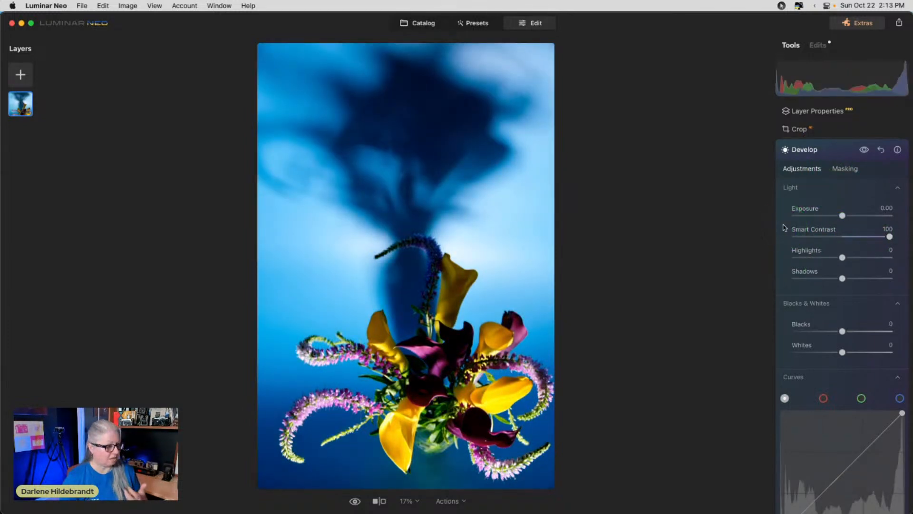
Step: Collapse the Curves section and expand the Color section of the Develop adjustment
{"action": "left_click", "coordinate": [811, 376]}
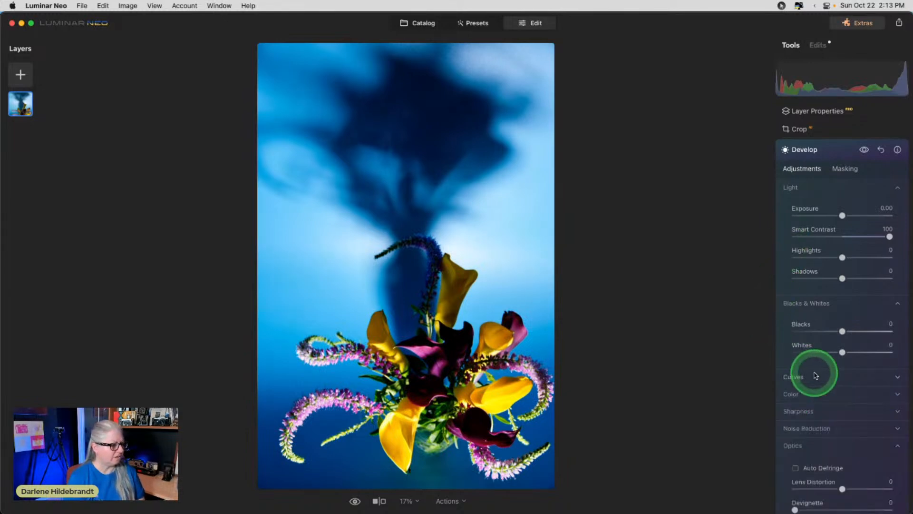
{"action": "left_click", "coordinate": [788, 377]}
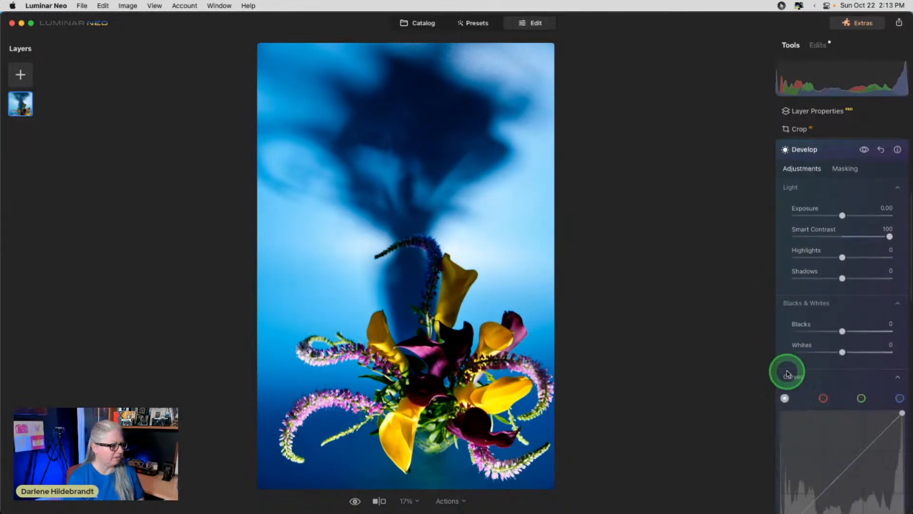
{"action": "left_click", "coordinate": [789, 378]}
{"action": "left_click", "coordinate": [789, 395]}
{"action": "scroll", "coordinate": [790, 395], "scroll_direction": "down", "scroll_amount": 3}
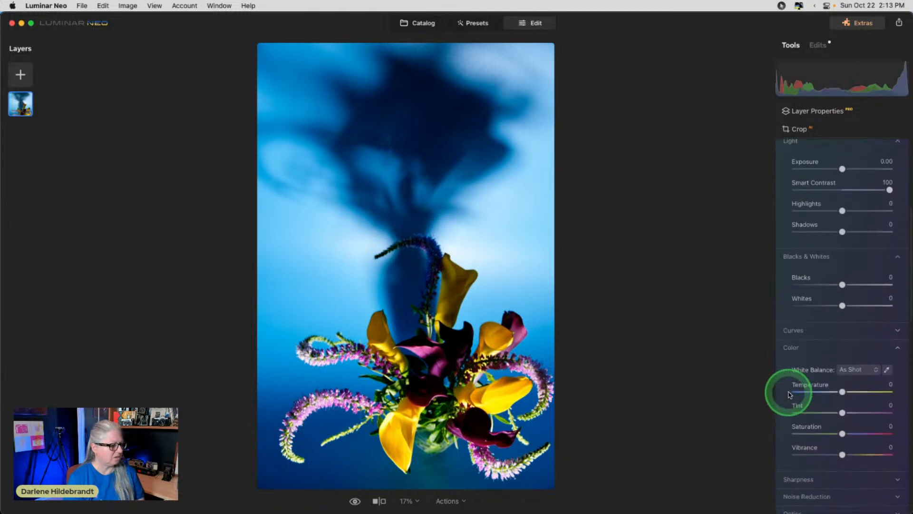
Step: Set Saturation to -14, Vibrance to -9 and Tint to -1, trying Temperature at 4 and resetting it to 0
{"action": "mouse_move", "coordinate": [842, 413]}
{"action": "left_mouse_down"}
{"action": "mouse_move", "coordinate": [824, 415]}
{"action": "mouse_move", "coordinate": [836, 414]}
{"action": "left_mouse_up"}
{"action": "mouse_move", "coordinate": [842, 434]}
{"action": "left_mouse_down"}
{"action": "mouse_move", "coordinate": [852, 433]}
{"action": "mouse_move", "coordinate": [838, 435]}
{"action": "left_mouse_up"}
{"action": "left_click_drag", "start_coordinate": [842, 372], "coordinate": [845, 371]}
{"action": "left_click_drag", "start_coordinate": [843, 392], "coordinate": [844, 392]}
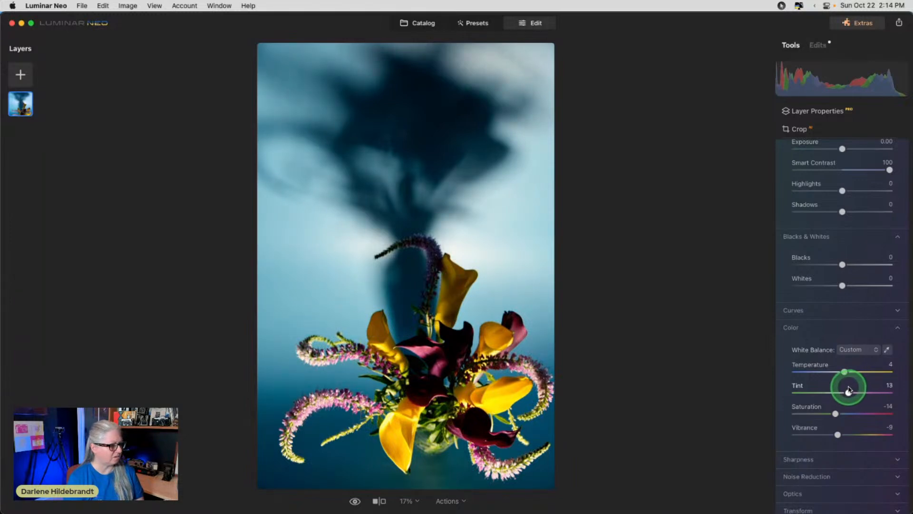
{"action": "left_click_drag", "start_coordinate": [842, 388], "coordinate": [842, 386]}
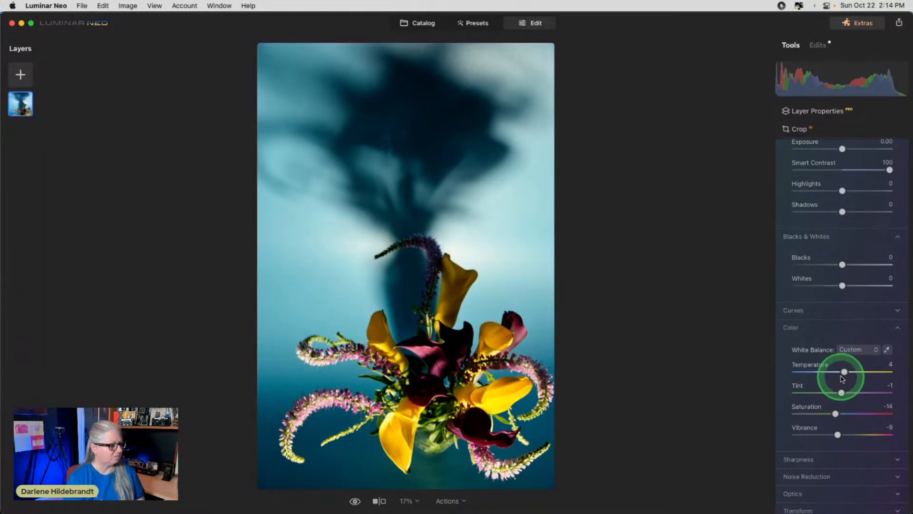
{"action": "double_click", "coordinate": [843, 372]}
Step: Lower the flower photo's Smart Contrast to 37
{"action": "scroll", "coordinate": [819, 381], "scroll_direction": "up", "scroll_amount": 3}
{"action": "scroll", "coordinate": [819, 382], "scroll_direction": "up", "scroll_amount": 1}
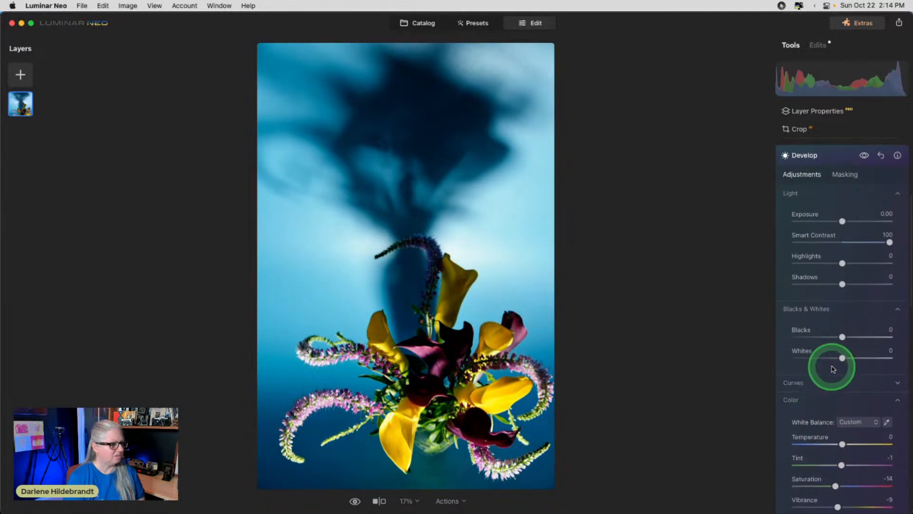
{"action": "left_click_drag", "start_coordinate": [862, 240], "coordinate": [856, 244]}
{"action": "left_click_drag", "start_coordinate": [855, 243], "coordinate": [862, 243]}
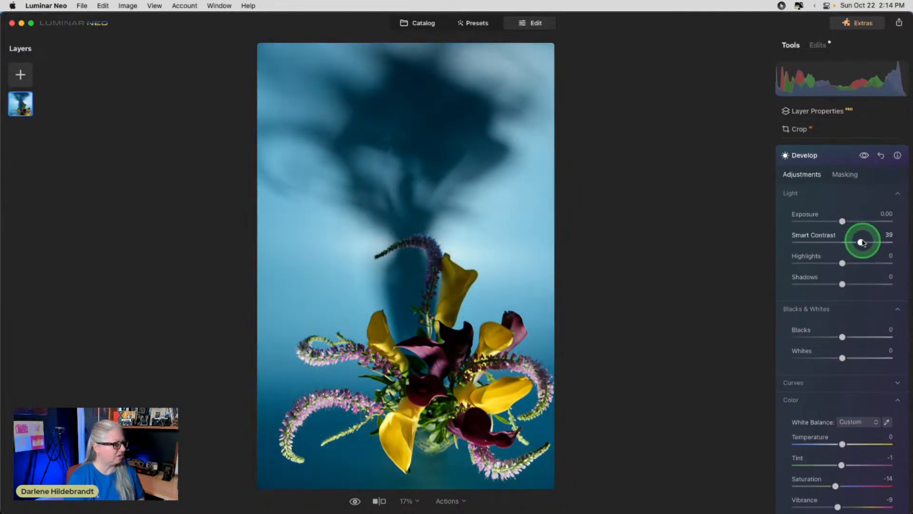
Step: Set Shadows to -48 and Blacks to -39, and reset Smart Contrast to 0
{"action": "left_click", "coordinate": [843, 263]}
{"action": "left_click_drag", "start_coordinate": [842, 284], "coordinate": [818, 284]}
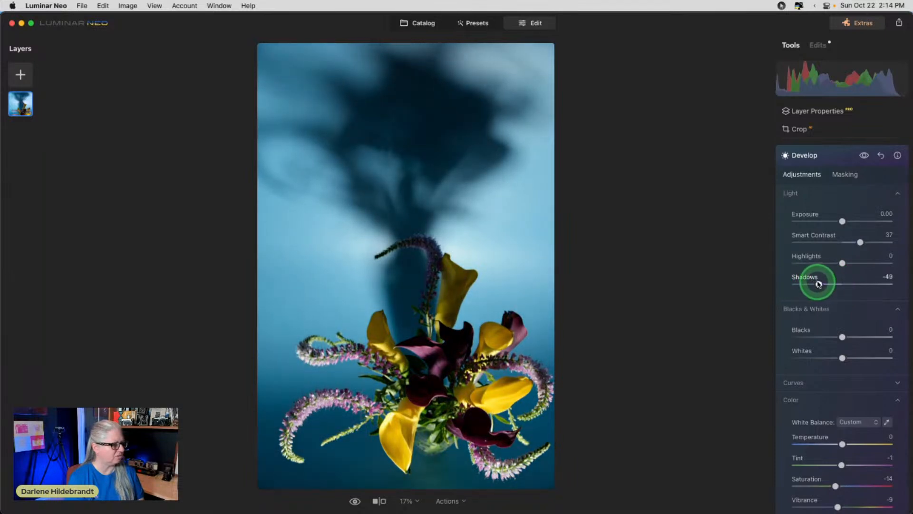
{"action": "left_click_drag", "start_coordinate": [842, 337], "coordinate": [824, 337]}
{"action": "double_click", "coordinate": [861, 242]}
{"action": "left_click", "coordinate": [841, 291]}
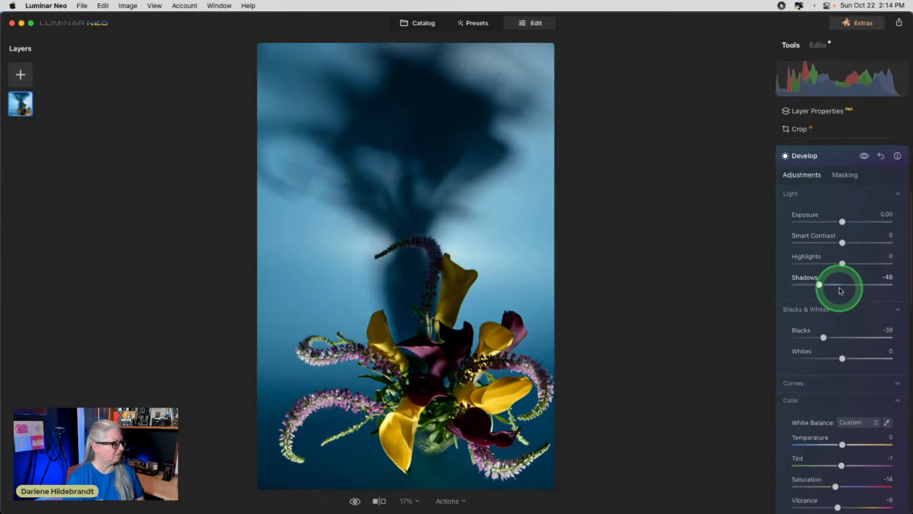
Step: Reset Saturation, Tint and Vibrance to 0 in the Color section
{"action": "scroll", "coordinate": [838, 292], "scroll_direction": "down", "scroll_amount": 2}
{"action": "left_click", "coordinate": [819, 445]}
{"action": "double_click", "coordinate": [819, 444]}
{"action": "left_click", "coordinate": [811, 435]}
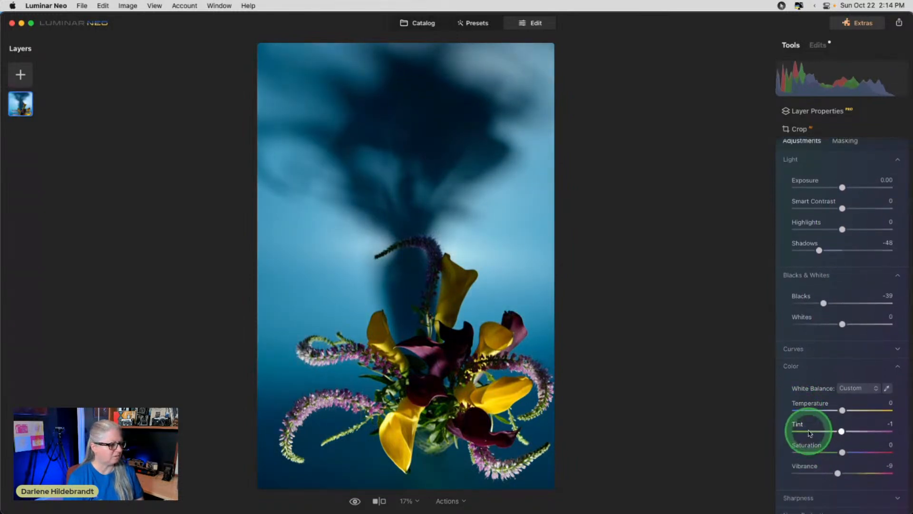
{"action": "double_click", "coordinate": [811, 435]}
{"action": "left_click", "coordinate": [807, 468]}
{"action": "double_click", "coordinate": [806, 469]}
Step: Switch the second Develop adjustment off and on twice to compare the flower photo's shadow
{"action": "scroll", "coordinate": [860, 269], "scroll_direction": "up", "scroll_amount": 1}
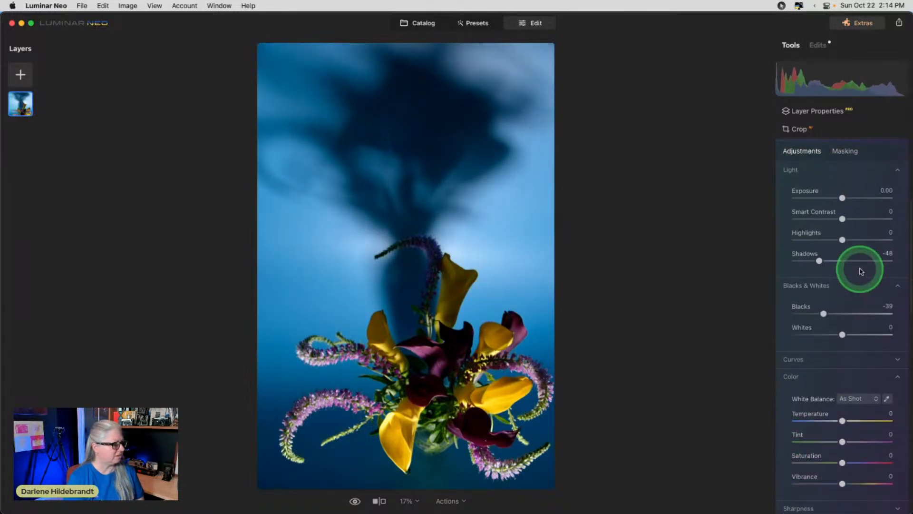
{"action": "scroll", "coordinate": [859, 269], "scroll_direction": "up", "scroll_amount": 5}
{"action": "left_click", "coordinate": [864, 195]}
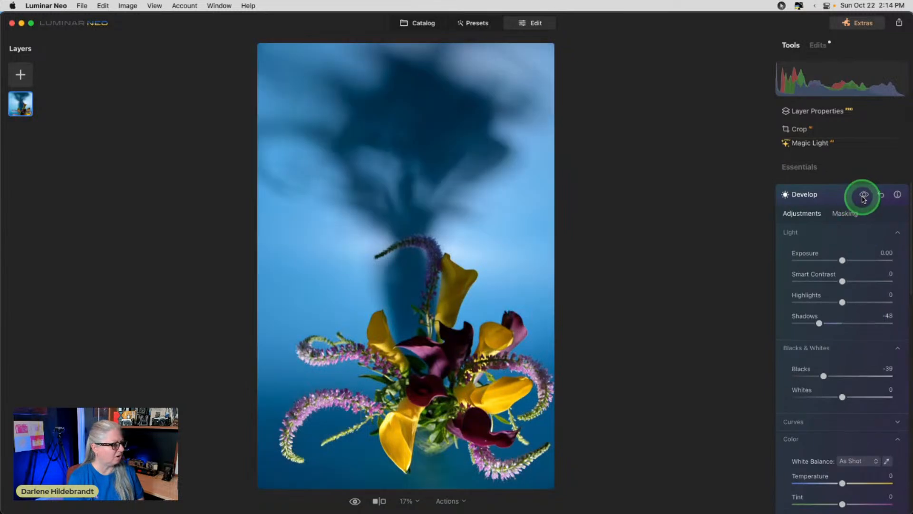
{"action": "left_click", "coordinate": [864, 195]}
{"action": "left_click", "coordinate": [864, 195]}
{"action": "left_click", "coordinate": [864, 195]}
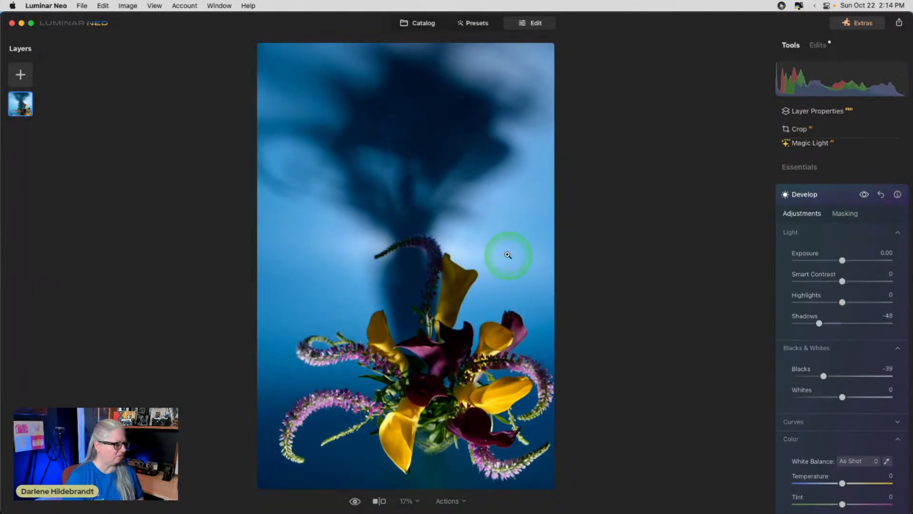
Step: Lower the flower photo's Saturation to about -6
{"action": "scroll", "coordinate": [831, 379], "scroll_direction": "down", "scroll_amount": 4}
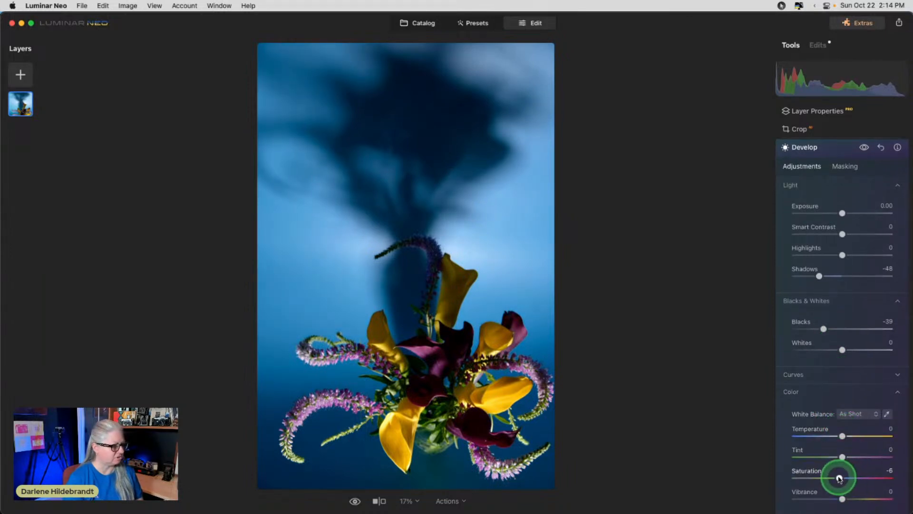
{"action": "scroll", "coordinate": [836, 371], "scroll_direction": "up", "scroll_amount": 5}
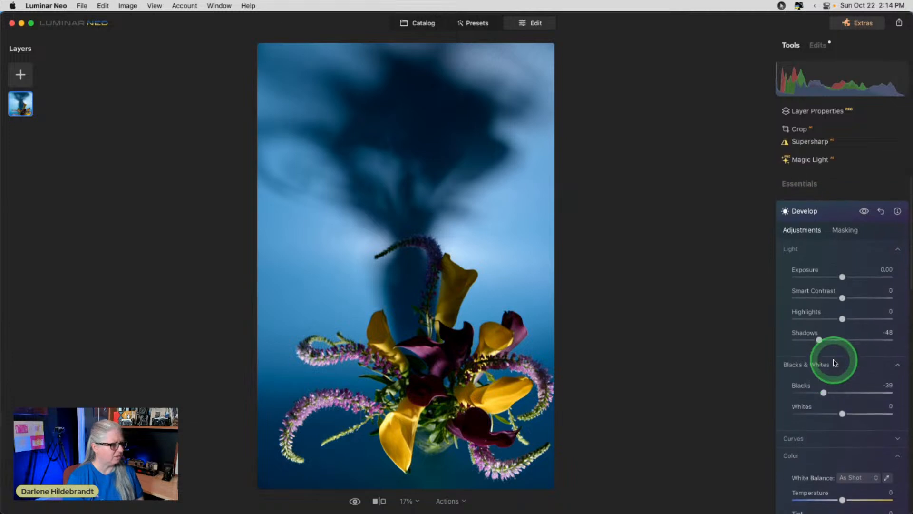
Step: Add a slightly tilted linear gradient mask to the Develop adjustment, covering the shadow and fading out around the flower tops
{"action": "left_click", "coordinate": [843, 233]}
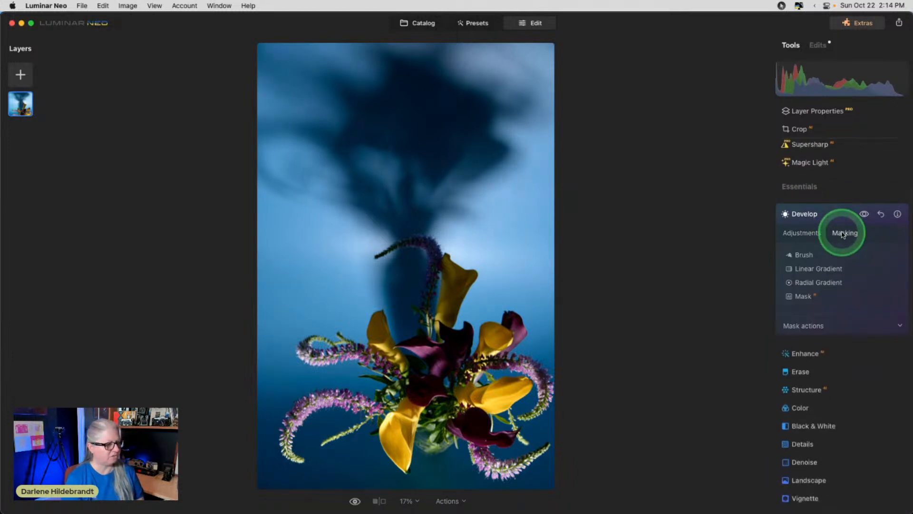
{"action": "left_click", "coordinate": [827, 269]}
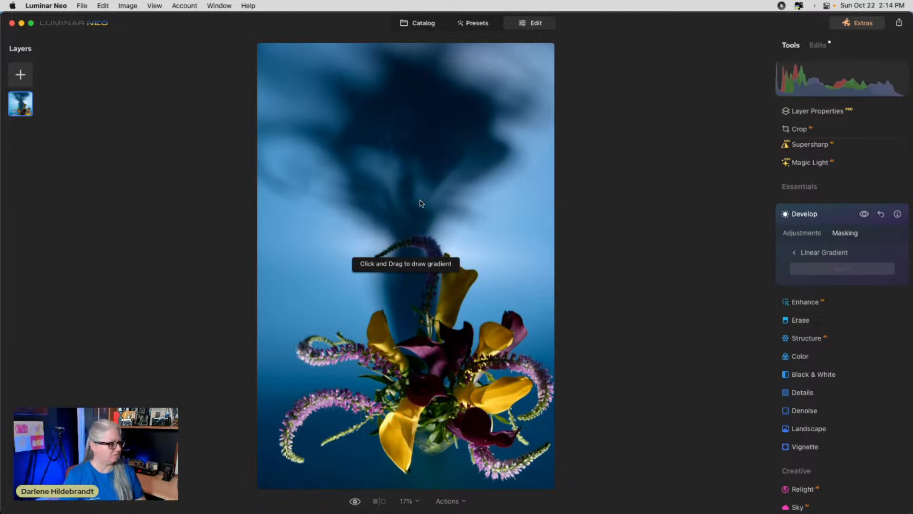
{"action": "left_click_drag", "start_coordinate": [428, 184], "coordinate": [422, 283]}
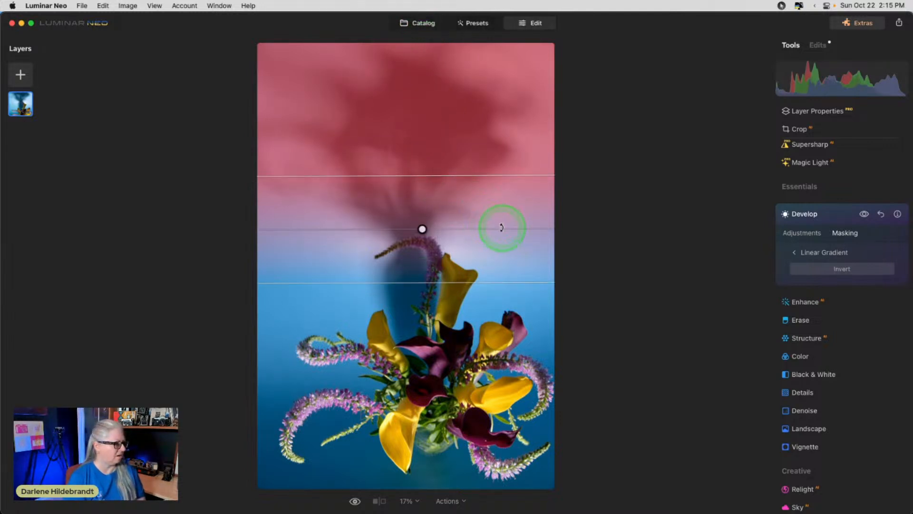
{"action": "mouse_move", "coordinate": [518, 233]}
{"action": "left_mouse_down"}
{"action": "mouse_move", "coordinate": [279, 289]}
{"action": "mouse_move", "coordinate": [238, 241]}
{"action": "mouse_move", "coordinate": [352, 343]}
{"action": "mouse_move", "coordinate": [536, 272]}
{"action": "mouse_move", "coordinate": [534, 228]}
{"action": "left_mouse_up"}
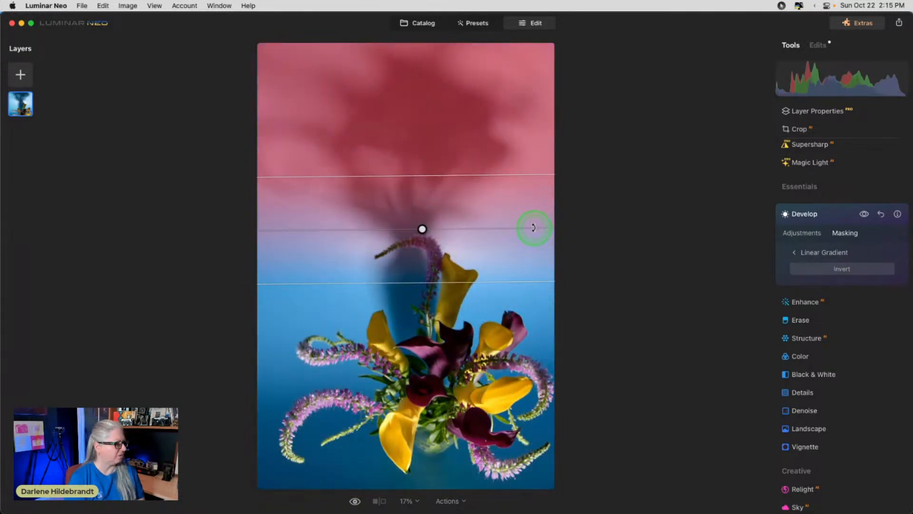
{"action": "left_click_drag", "start_coordinate": [422, 229], "coordinate": [414, 285]}
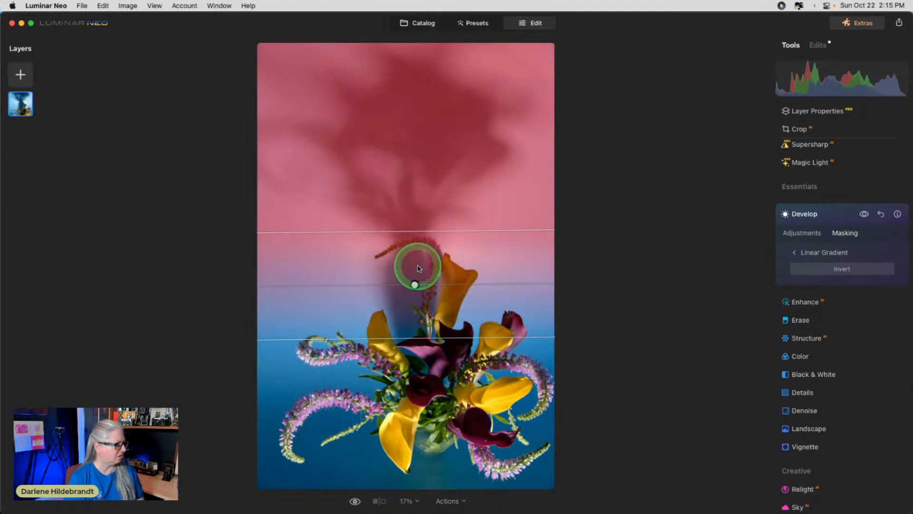
{"action": "left_click_drag", "start_coordinate": [416, 234], "coordinate": [415, 192]}
{"action": "left_click_drag", "start_coordinate": [414, 261], "coordinate": [412, 281]}
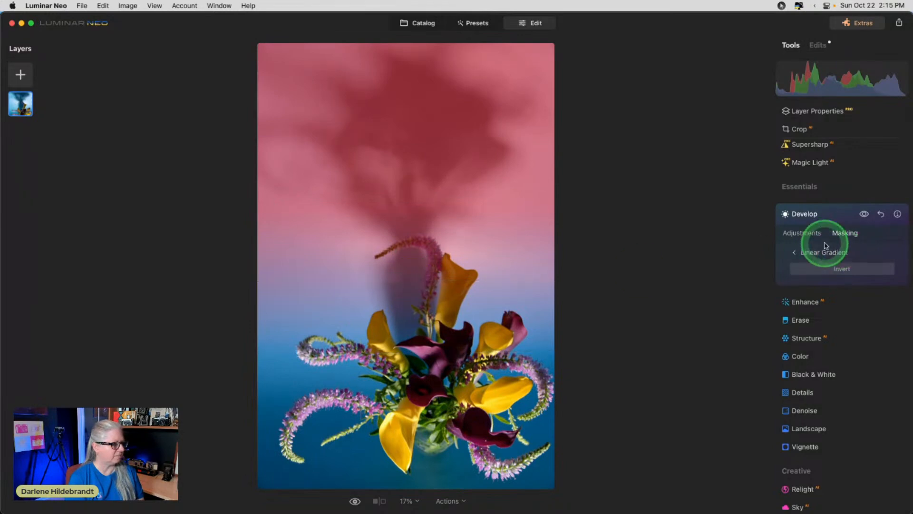
{"action": "left_click", "coordinate": [799, 252]}
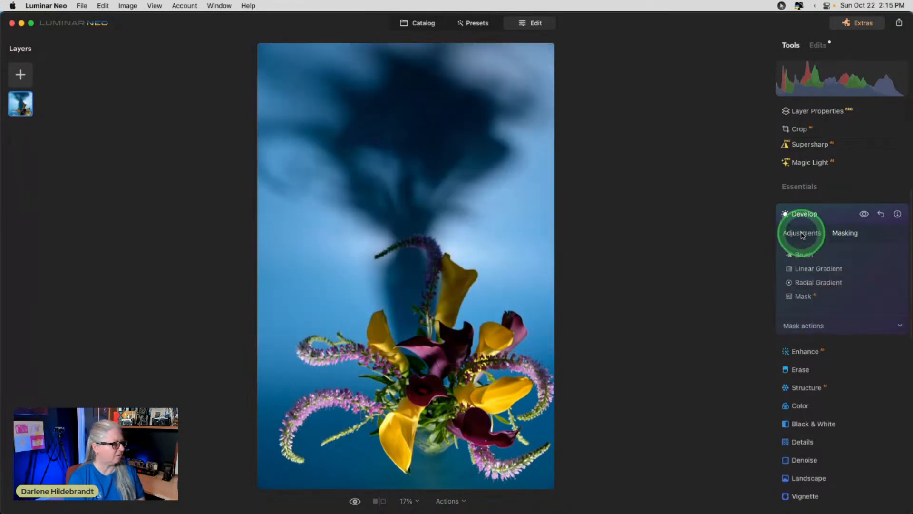
Step: Toggle the masked Develop adjustment off and on repeatedly to compare its effect on the flower's shadow
{"action": "left_click", "coordinate": [802, 233]}
{"action": "left_click", "coordinate": [860, 153]}
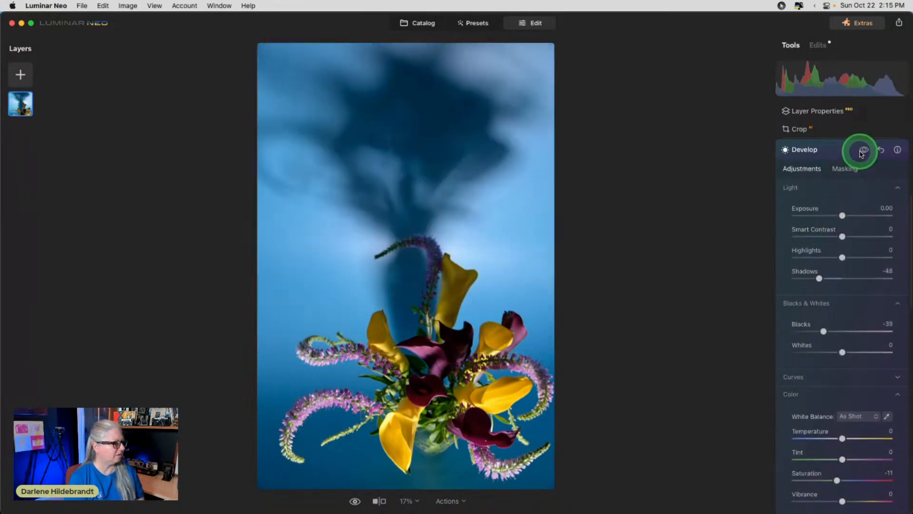
{"action": "left_click", "coordinate": [860, 152]}
{"action": "left_click", "coordinate": [861, 152]}
{"action": "left_click", "coordinate": [862, 152]}
{"action": "left_click", "coordinate": [861, 151]}
Step: Draw a linear gradient in the Develop mask so it reaches lower, covering the shadow down to the upper blooms, with a slight tilt
{"action": "left_click", "coordinate": [838, 291]}
{"action": "scroll", "coordinate": [840, 292], "scroll_direction": "up", "scroll_amount": 1}
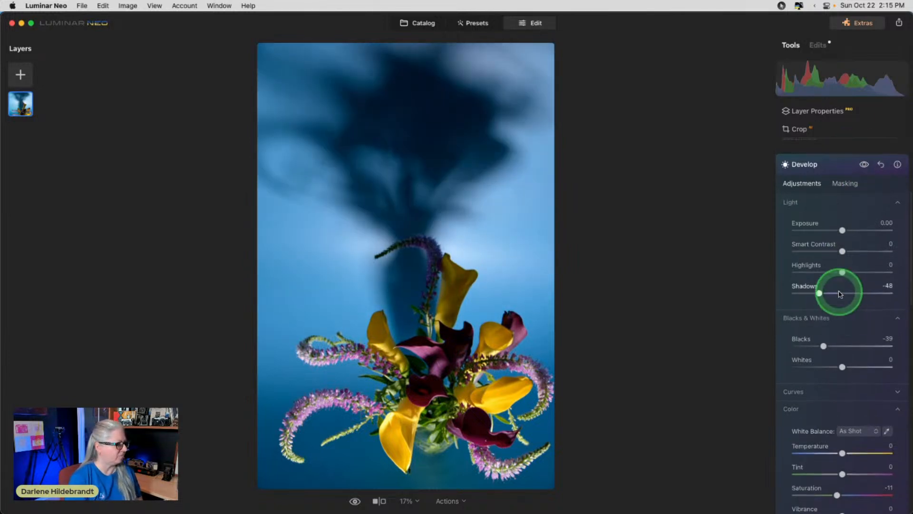
{"action": "scroll", "coordinate": [839, 293], "scroll_direction": "up", "scroll_amount": 1}
{"action": "left_click", "coordinate": [841, 249]}
{"action": "left_click", "coordinate": [845, 193]}
{"action": "left_click", "coordinate": [814, 229]}
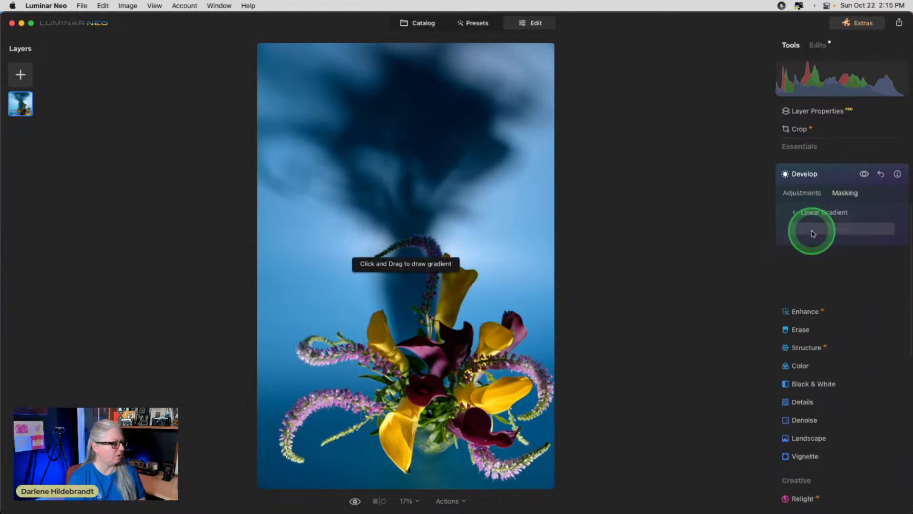
{"action": "left_click_drag", "start_coordinate": [401, 201], "coordinate": [404, 314]}
{"action": "left_click_drag", "start_coordinate": [401, 259], "coordinate": [395, 299]}
{"action": "left_click_drag", "start_coordinate": [532, 298], "coordinate": [532, 294]}
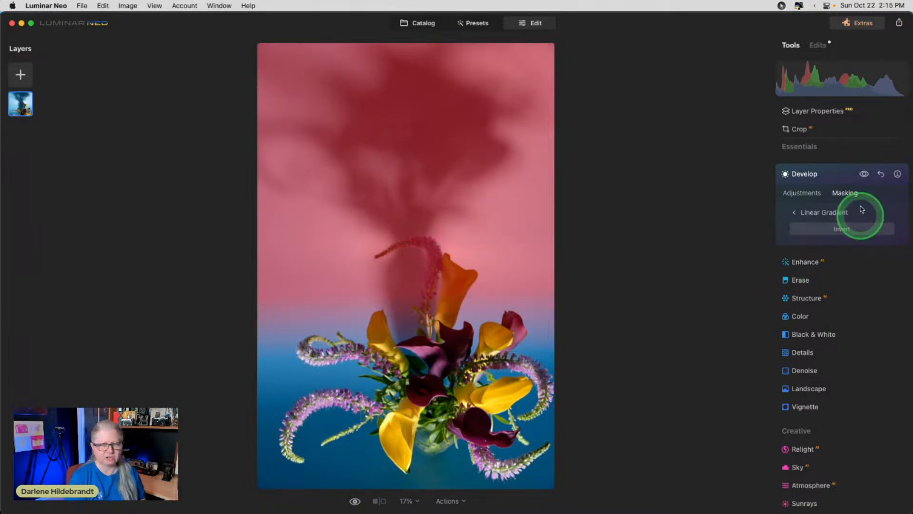
{"action": "left_click", "coordinate": [802, 192]}
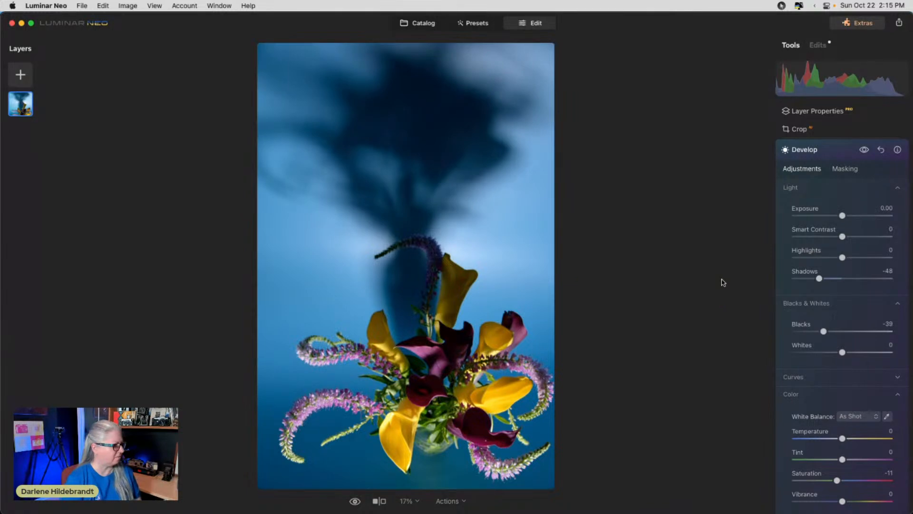
Step: Add a fresh Develop adjustment with Exposure at 0.16 and Blacks at -18
{"action": "left_click", "coordinate": [834, 155]}
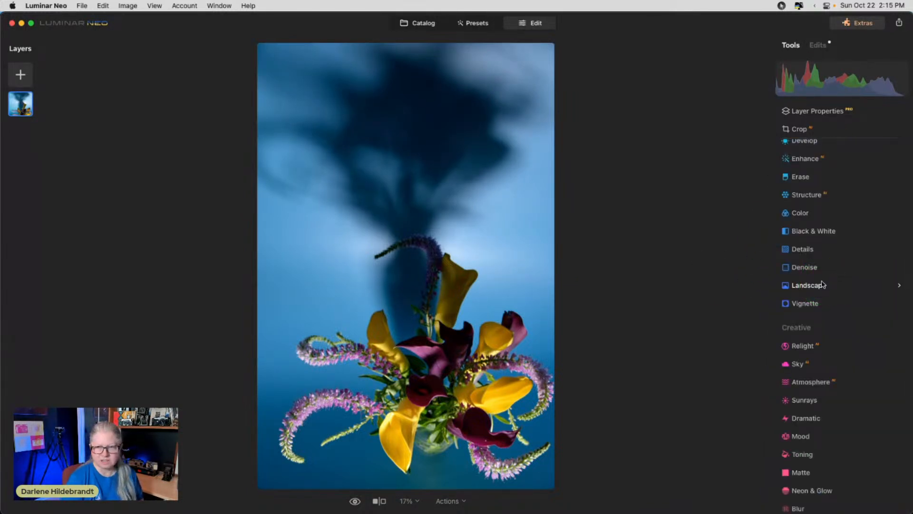
{"action": "left_click", "coordinate": [805, 214]}
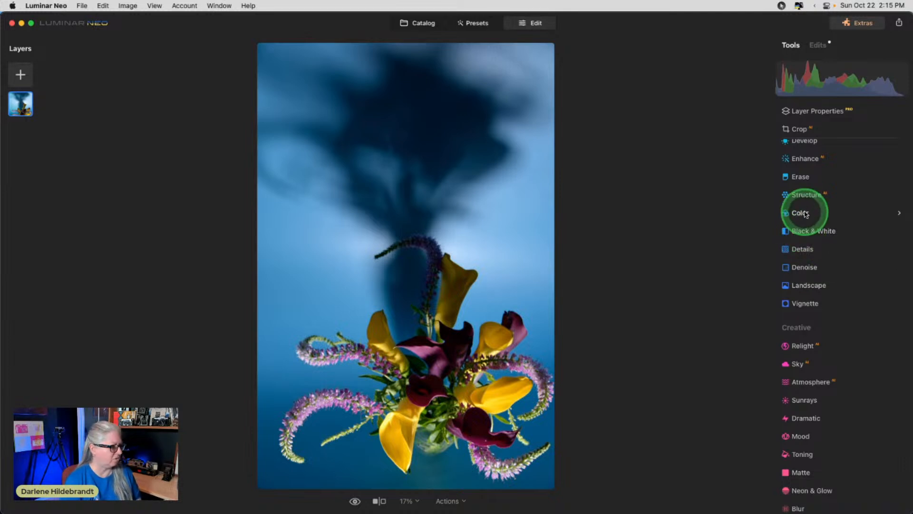
{"action": "scroll", "coordinate": [805, 214], "scroll_direction": "up", "scroll_amount": 1}
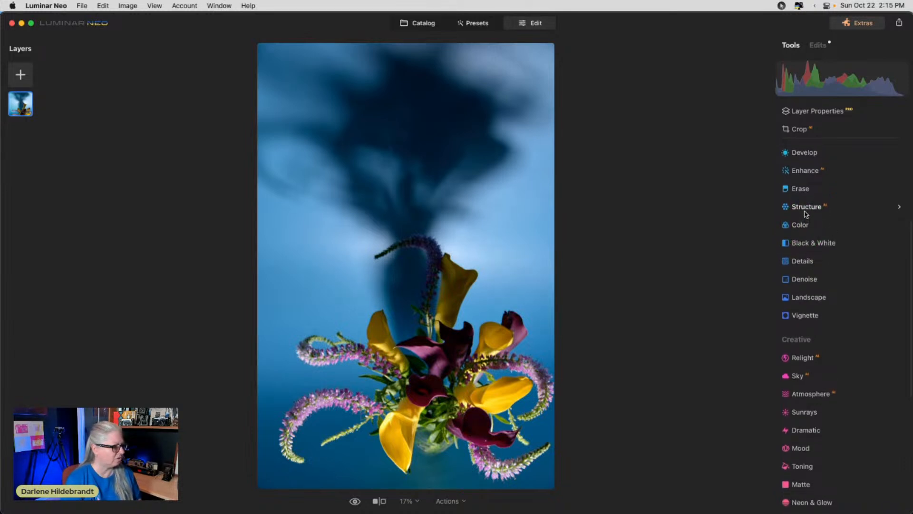
{"action": "scroll", "coordinate": [825, 204], "scroll_direction": "up", "scroll_amount": 1}
{"action": "left_click", "coordinate": [808, 179]}
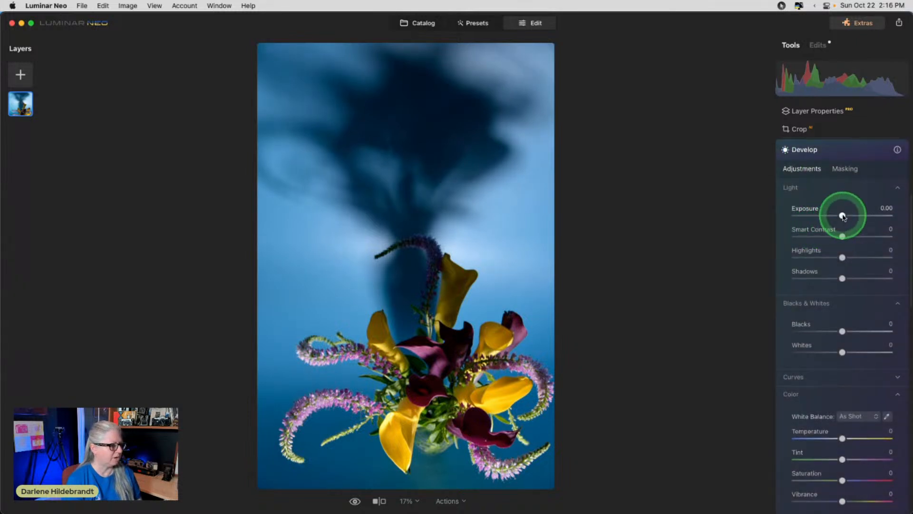
{"action": "left_click_drag", "start_coordinate": [842, 213], "coordinate": [846, 216]}
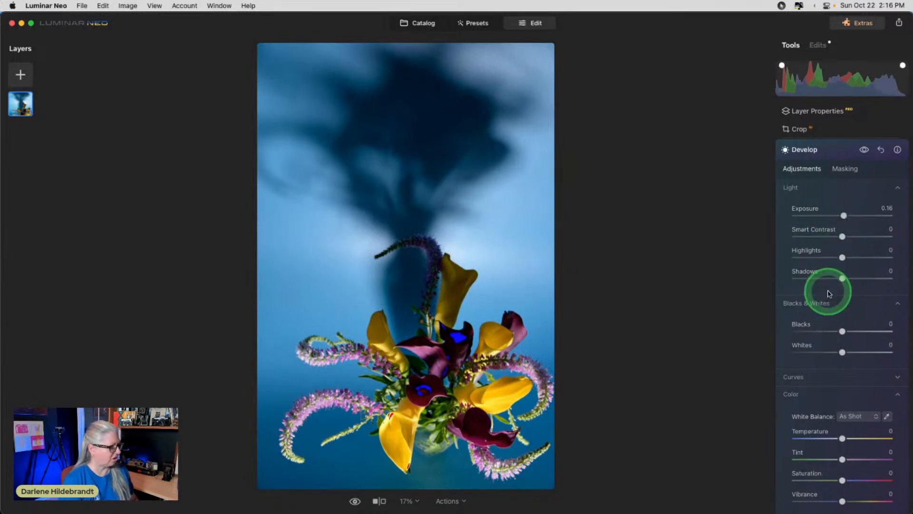
{"action": "left_click_drag", "start_coordinate": [842, 330], "coordinate": [842, 310]}
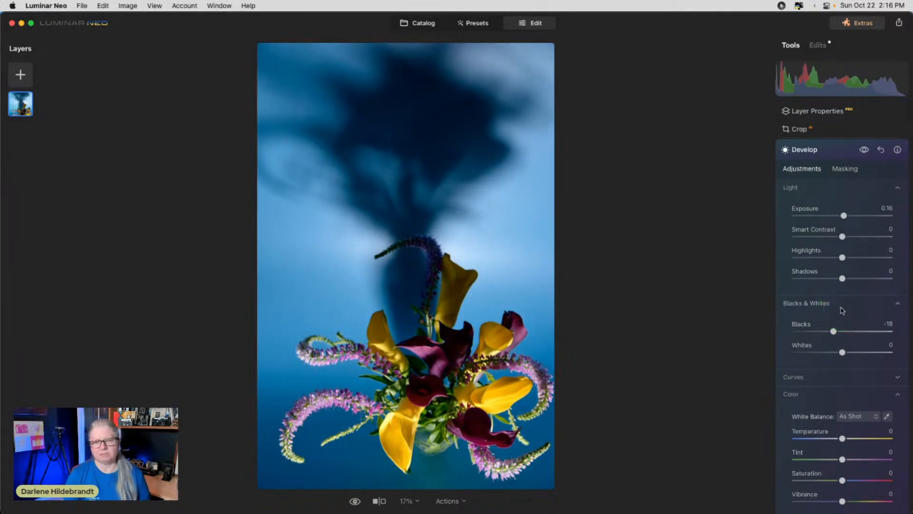
{"action": "left_click", "coordinate": [835, 151]}
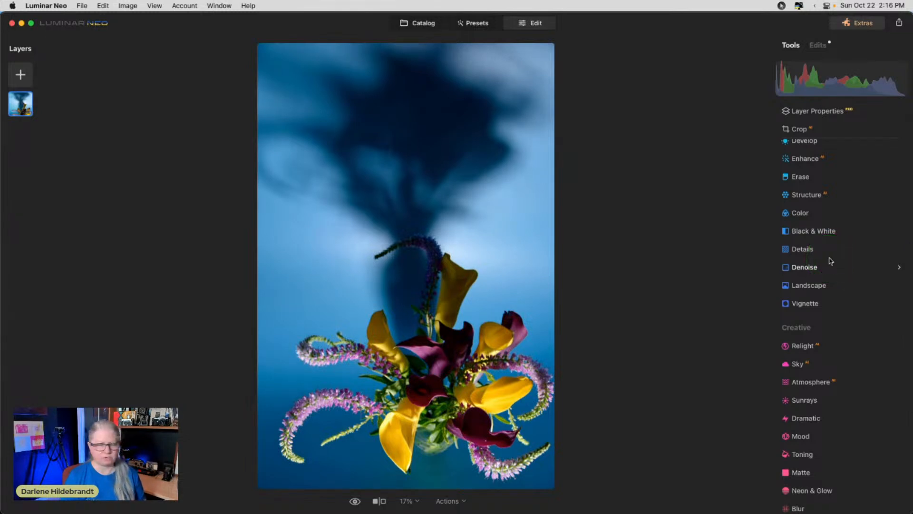
Step: Convert the flower photo to black and white with luminance Red 45, Yellow 69 and Magenta 55, and compare it with the color version
{"action": "left_click", "coordinate": [813, 232]}
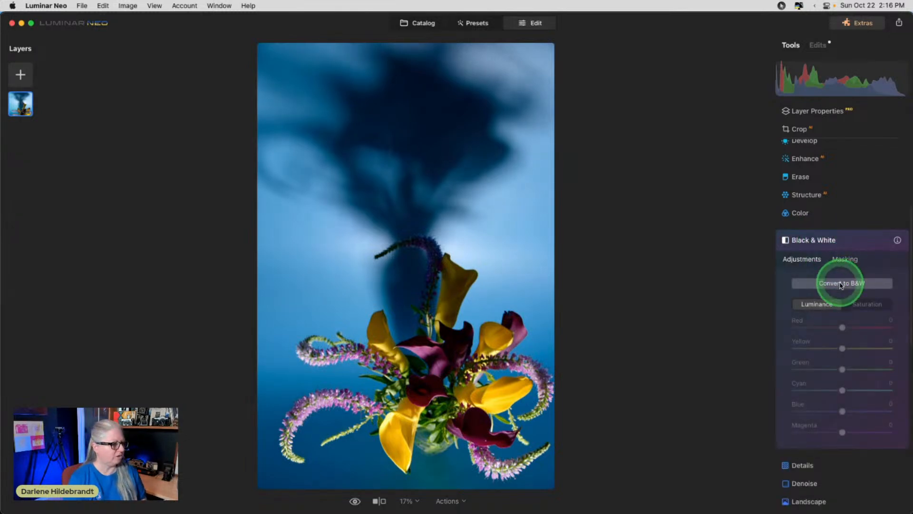
{"action": "left_click", "coordinate": [840, 283]}
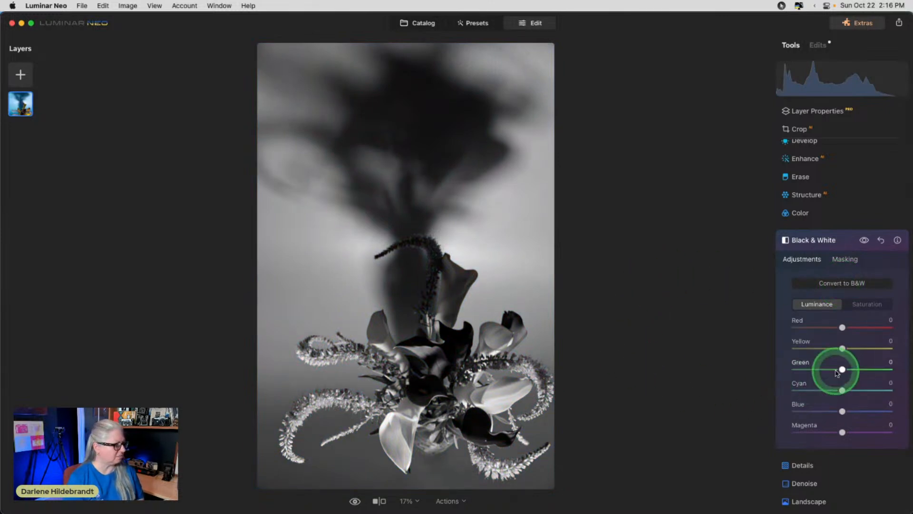
{"action": "left_click_drag", "start_coordinate": [847, 349], "coordinate": [877, 348]}
{"action": "left_click_drag", "start_coordinate": [842, 431], "coordinate": [869, 419]}
{"action": "left_click_drag", "start_coordinate": [877, 348], "coordinate": [864, 327]}
{"action": "left_click", "coordinate": [865, 240]}
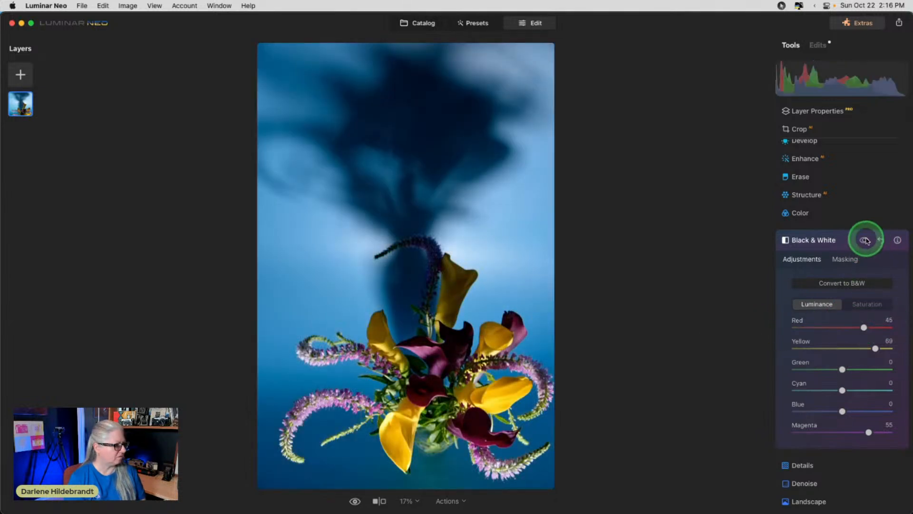
{"action": "left_click", "coordinate": [865, 240]}
Step: Set the black-and-white luminance to Green 51, Cyan -17 and Blue -28
{"action": "left_click_drag", "start_coordinate": [841, 369], "coordinate": [870, 360]}
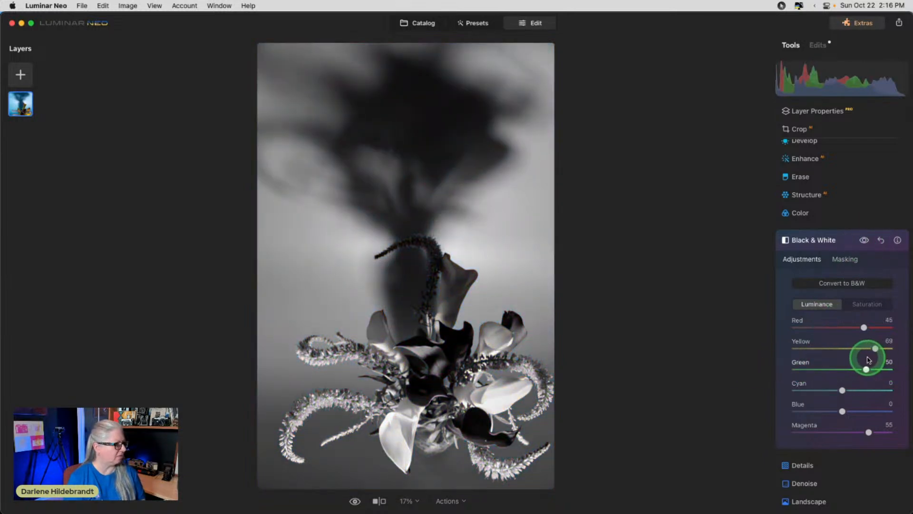
{"action": "left_click_drag", "start_coordinate": [842, 411], "coordinate": [838, 389]}
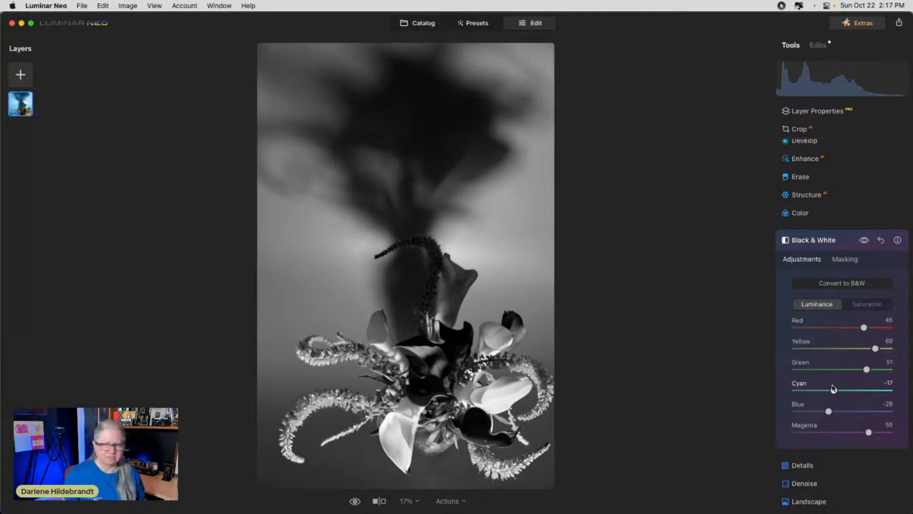
{"action": "left_click", "coordinate": [833, 389]}
{"action": "left_click", "coordinate": [821, 322]}
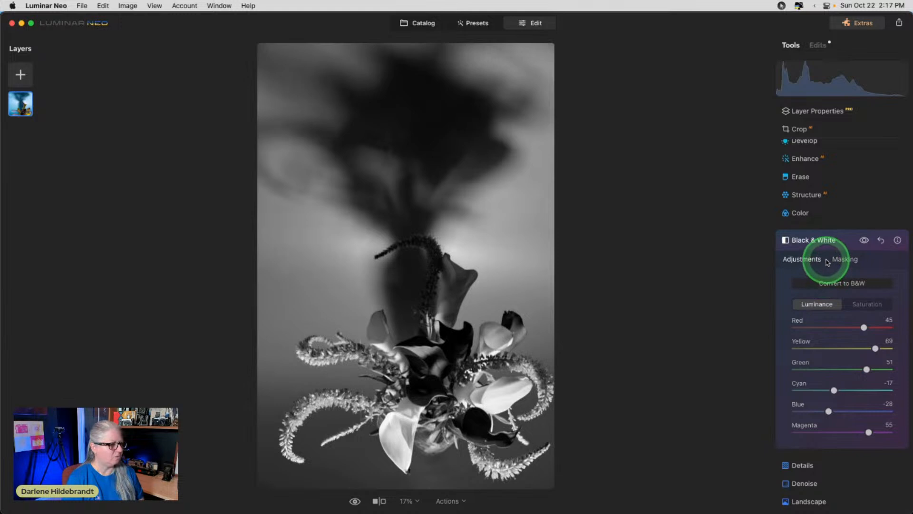
Step: Erase the black-and-white effect over the flowers and lower background with a mask brush at strength 50, enlarged to size 220
{"action": "left_click", "coordinate": [845, 258]}
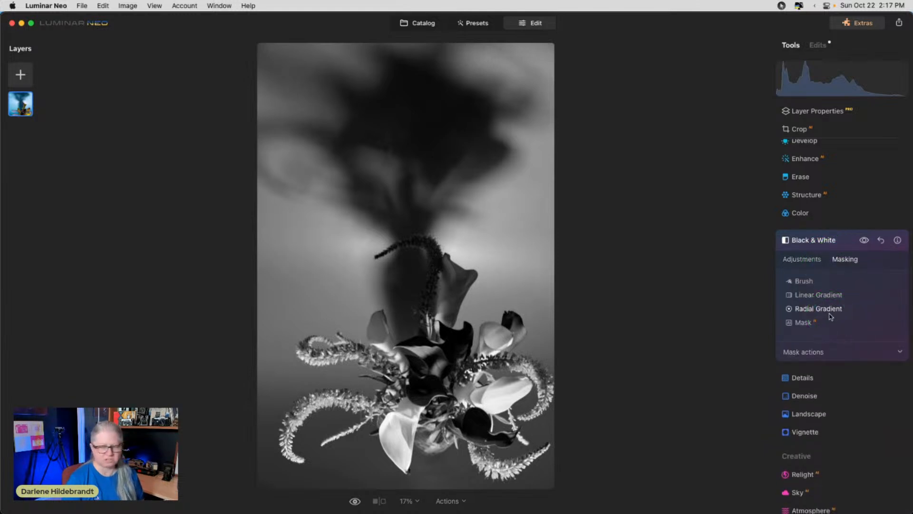
{"action": "left_click", "coordinate": [792, 280]}
{"action": "left_click", "coordinate": [867, 297]}
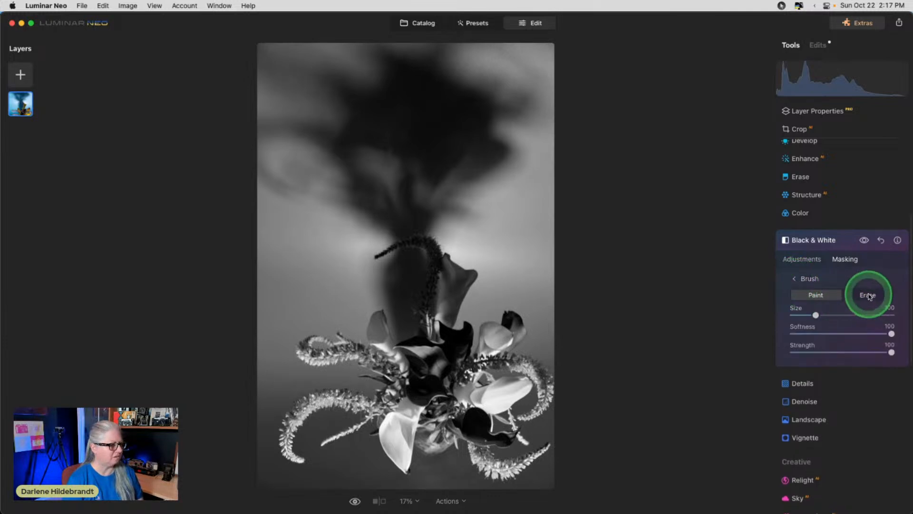
{"action": "left_click", "coordinate": [842, 352]}
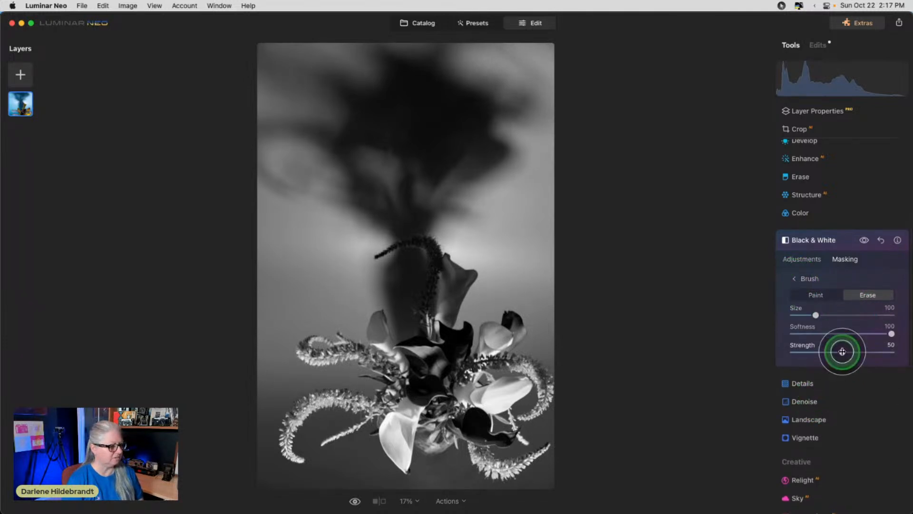
{"action": "mouse_move", "coordinate": [463, 372]}
{"action": "left_mouse_down"}
{"action": "mouse_move", "coordinate": [427, 371]}
{"action": "mouse_move", "coordinate": [437, 381]}
{"action": "mouse_move", "coordinate": [435, 362]}
{"action": "mouse_move", "coordinate": [494, 328]}
{"action": "mouse_move", "coordinate": [518, 425]}
{"action": "mouse_move", "coordinate": [375, 415]}
{"action": "mouse_move", "coordinate": [306, 342]}
{"action": "mouse_move", "coordinate": [291, 408]}
{"action": "mouse_move", "coordinate": [438, 315]}
{"action": "mouse_move", "coordinate": [413, 320]}
{"action": "mouse_move", "coordinate": [476, 361]}
{"action": "mouse_move", "coordinate": [504, 440]}
{"action": "mouse_move", "coordinate": [290, 426]}
{"action": "mouse_move", "coordinate": [309, 423]}
{"action": "left_mouse_up"}
{"action": "key", "text": "bracketright"}
{"action": "key", "text": "bracketright"}
{"action": "key", "text": "bracketright"}
{"action": "key", "text": "bracketright"}
{"action": "key", "text": "bracketright"}
{"action": "key", "text": "bracketright"}
{"action": "key", "text": "bracketright"}
{"action": "key", "text": "bracketright"}
{"action": "key", "text": "bracketright"}
{"action": "key", "text": "bracketright"}
{"action": "key", "text": "bracketright"}
{"action": "key", "text": "bracketright"}
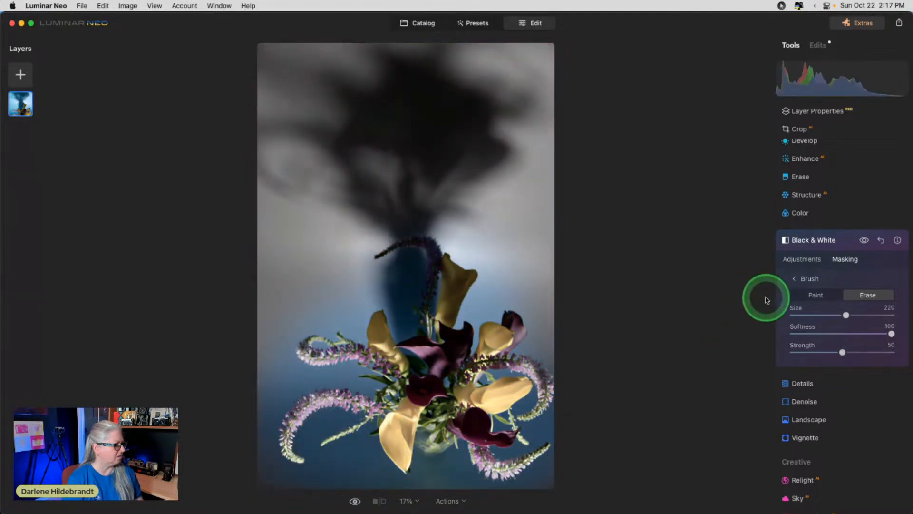
{"action": "mouse_move", "coordinate": [534, 369]}
{"action": "left_mouse_down"}
{"action": "mouse_move", "coordinate": [546, 362]}
{"action": "mouse_move", "coordinate": [511, 329]}
{"action": "mouse_move", "coordinate": [285, 295]}
{"action": "mouse_move", "coordinate": [261, 432]}
{"action": "mouse_move", "coordinate": [349, 495]}
{"action": "mouse_move", "coordinate": [390, 497]}
{"action": "left_mouse_up"}
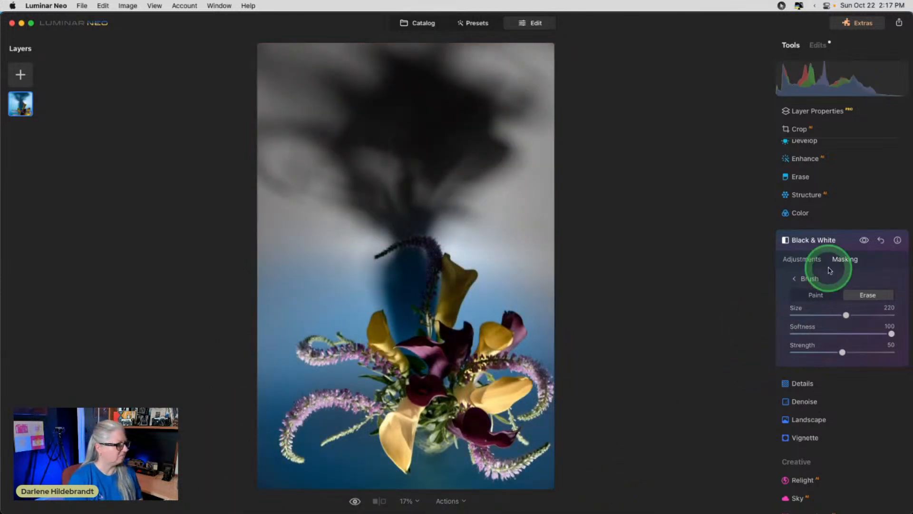
Step: Paint the black-and-white effect back into the background beside the flowers with the mask brush at strength 23
{"action": "left_click", "coordinate": [809, 299]}
{"action": "left_click", "coordinate": [815, 352]}
{"action": "mouse_move", "coordinate": [349, 322]}
{"action": "left_mouse_down"}
{"action": "mouse_move", "coordinate": [414, 285]}
{"action": "mouse_move", "coordinate": [386, 353]}
{"action": "mouse_move", "coordinate": [479, 327]}
{"action": "mouse_move", "coordinate": [440, 296]}
{"action": "mouse_move", "coordinate": [306, 295]}
{"action": "left_mouse_up"}
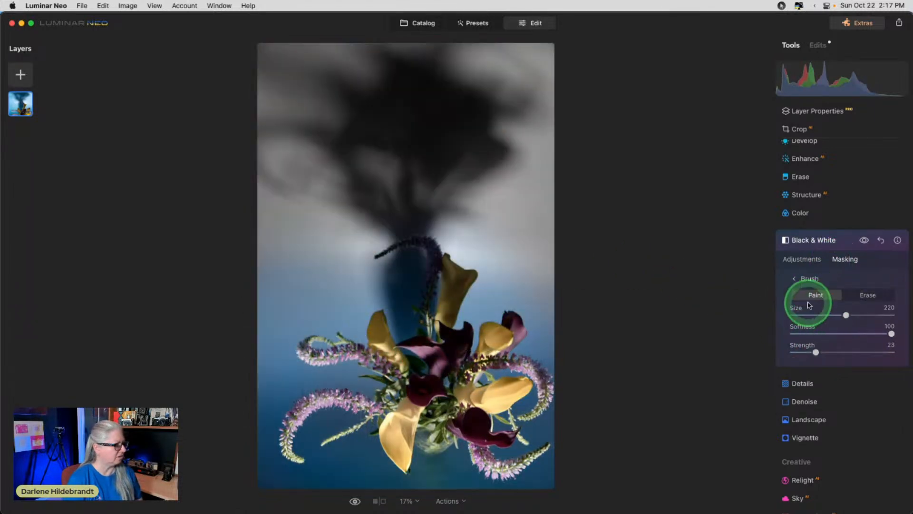
Step: Toggle the Black & White adjustment off and on repeatedly to compare the partly colored flower photo
{"action": "left_click", "coordinate": [865, 240]}
{"action": "left_click", "coordinate": [864, 240]}
{"action": "left_click", "coordinate": [865, 240]}
{"action": "left_click", "coordinate": [864, 241]}
{"action": "left_click", "coordinate": [864, 241]}
{"action": "left_click", "coordinate": [865, 241]}
Step: Paint the black-and-white effect into the blue background around the flowers with a mask brush at size 100, softness 28 and strength 30
{"action": "left_click_drag", "start_coordinate": [807, 350], "coordinate": [824, 351]}
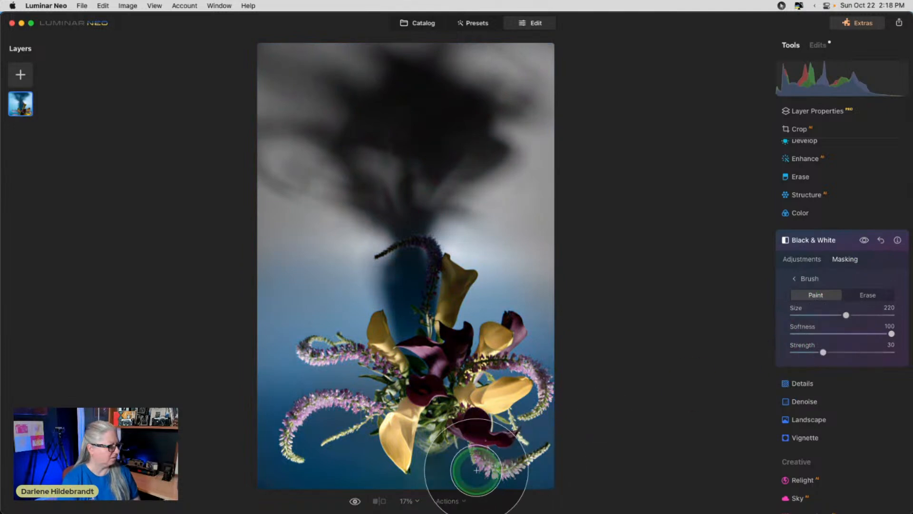
{"action": "key", "text": "bracketleft"}
{"action": "key", "text": "bracketleft"}
{"action": "key", "text": "bracketleft"}
{"action": "left_click", "coordinate": [822, 333]}
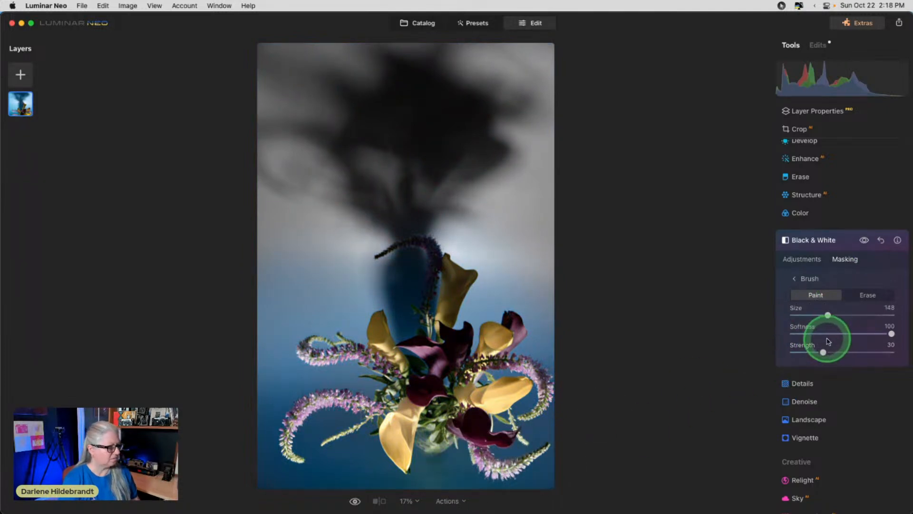
{"action": "key", "text": "bracketleft"}
{"action": "key", "text": "bracketleft"}
{"action": "mouse_move", "coordinate": [436, 472]}
{"action": "left_mouse_down"}
{"action": "mouse_move", "coordinate": [477, 484]}
{"action": "mouse_move", "coordinate": [350, 478]}
{"action": "mouse_move", "coordinate": [353, 463]}
{"action": "mouse_move", "coordinate": [327, 477]}
{"action": "mouse_move", "coordinate": [327, 457]}
{"action": "mouse_move", "coordinate": [300, 482]}
{"action": "mouse_move", "coordinate": [265, 465]}
{"action": "mouse_move", "coordinate": [261, 418]}
{"action": "mouse_move", "coordinate": [277, 383]}
{"action": "mouse_move", "coordinate": [266, 268]}
{"action": "left_mouse_up"}
{"action": "left_click_drag", "start_coordinate": [531, 286], "coordinate": [549, 340]}
{"action": "left_click_drag", "start_coordinate": [516, 271], "coordinate": [478, 292]}
{"action": "left_click_drag", "start_coordinate": [468, 419], "coordinate": [531, 414]}
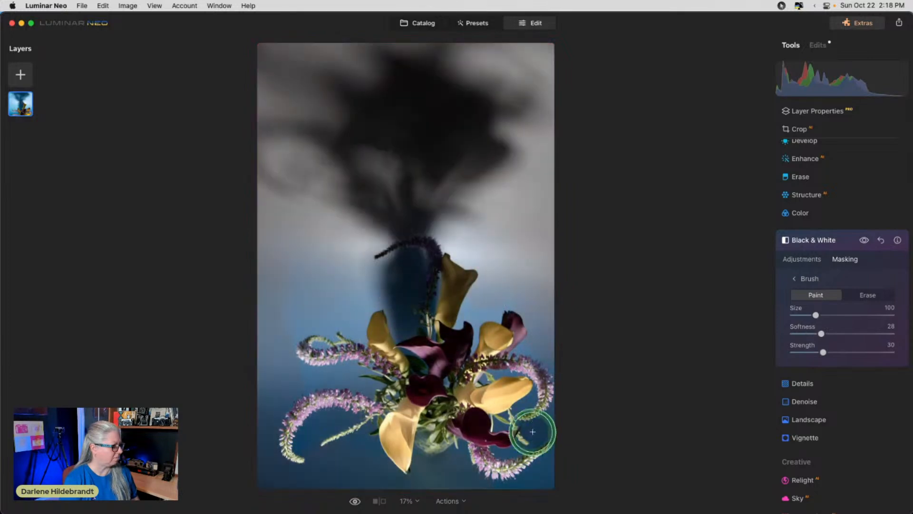
{"action": "mouse_move", "coordinate": [530, 445]}
{"action": "left_mouse_down"}
{"action": "mouse_move", "coordinate": [549, 464]}
{"action": "mouse_move", "coordinate": [500, 486]}
{"action": "mouse_move", "coordinate": [411, 470]}
{"action": "left_mouse_up"}
{"action": "mouse_move", "coordinate": [344, 423]}
{"action": "left_mouse_down"}
{"action": "mouse_move", "coordinate": [307, 430]}
{"action": "mouse_move", "coordinate": [351, 383]}
{"action": "mouse_move", "coordinate": [329, 375]}
{"action": "mouse_move", "coordinate": [259, 430]}
{"action": "mouse_move", "coordinate": [256, 464]}
{"action": "left_mouse_up"}
{"action": "mouse_move", "coordinate": [322, 322]}
{"action": "left_mouse_down"}
{"action": "mouse_move", "coordinate": [300, 311]}
{"action": "mouse_move", "coordinate": [279, 321]}
{"action": "left_mouse_up"}
{"action": "left_click_drag", "start_coordinate": [400, 314], "coordinate": [413, 290]}
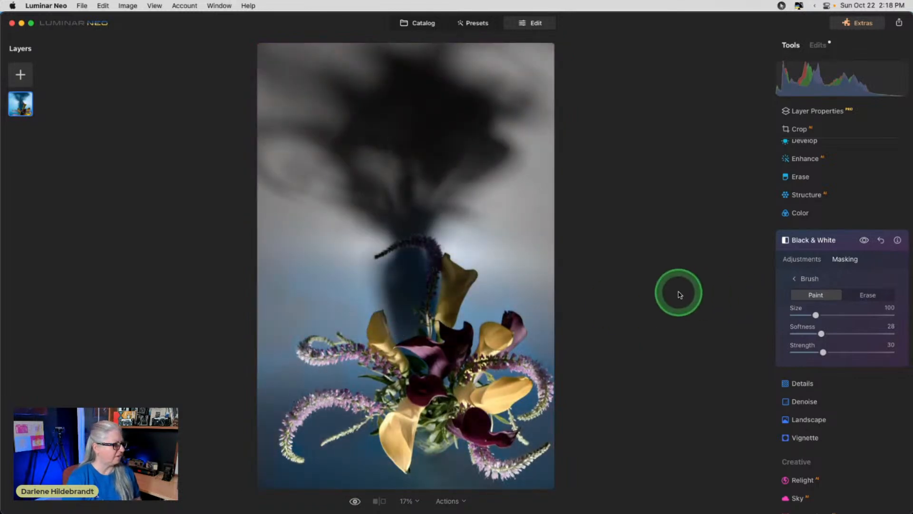
Step: Review the Black & White luminance settings and compare the partly colored flower photo with its original
{"action": "left_click", "coordinate": [812, 258]}
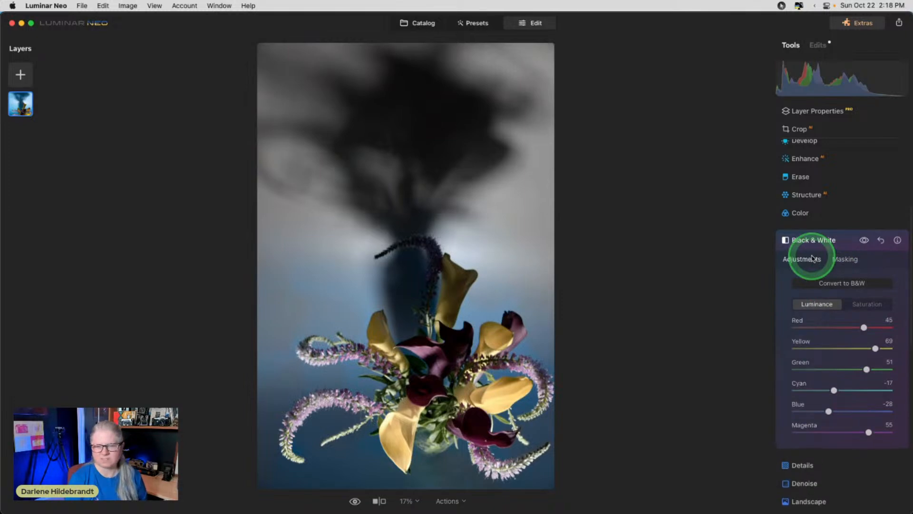
{"action": "key", "text": "backslash"}
{"action": "left_click", "coordinate": [854, 233]}
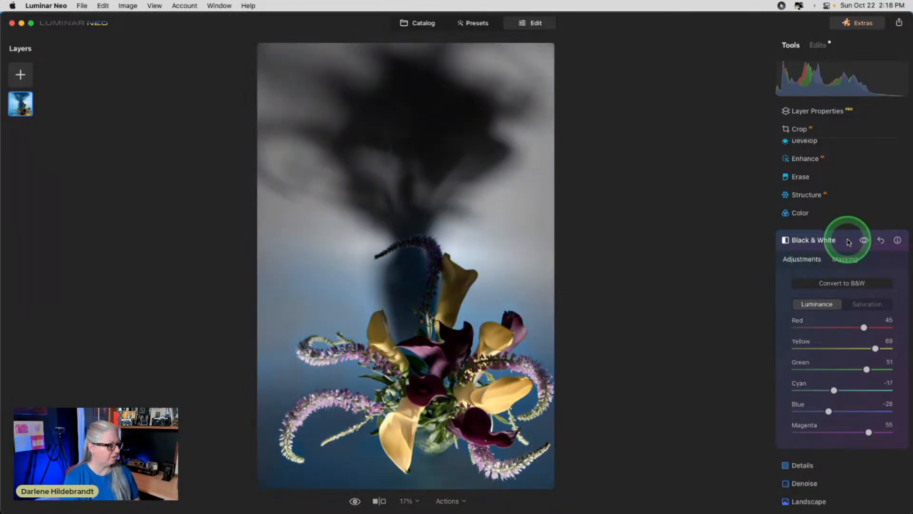
{"action": "left_click", "coordinate": [849, 241]}
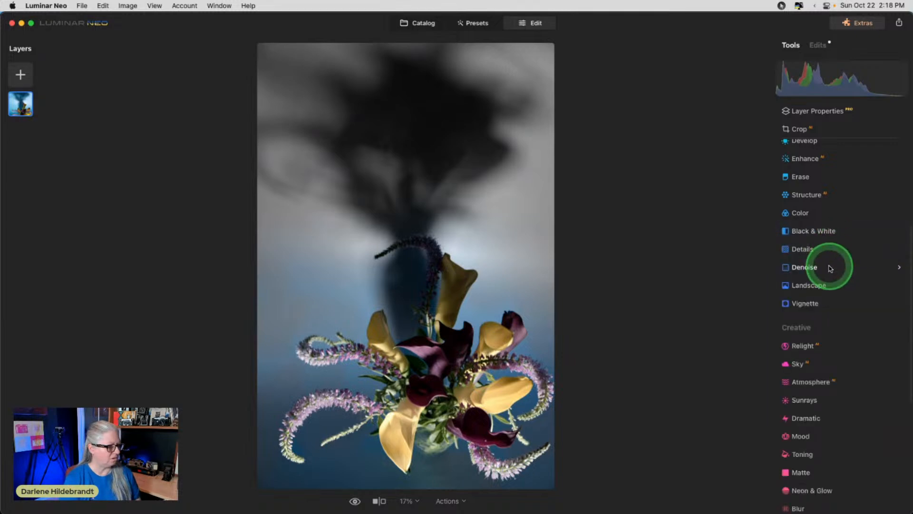
Step: Reset the Black & White adjustment on the flower photo
{"action": "scroll", "coordinate": [830, 268], "scroll_direction": "down", "scroll_amount": 5}
{"action": "scroll", "coordinate": [830, 268], "scroll_direction": "up", "scroll_amount": 4}
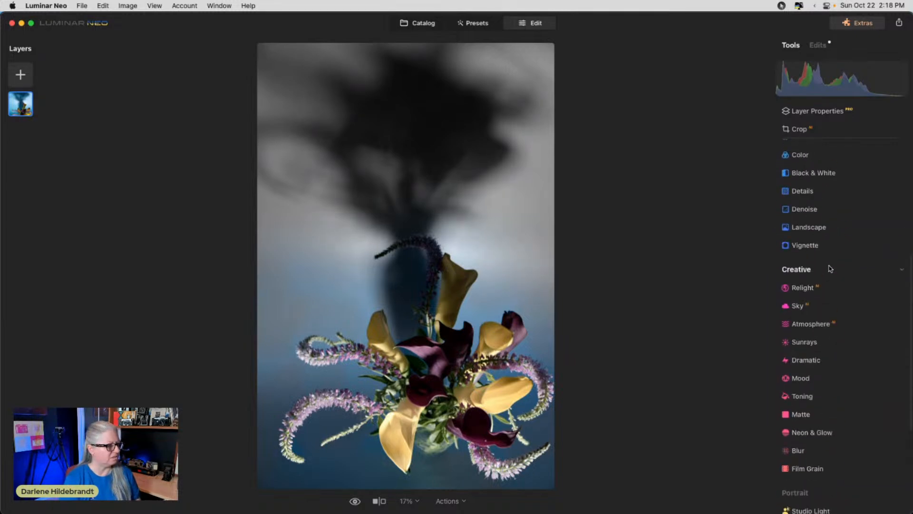
{"action": "left_click", "coordinate": [811, 360]}
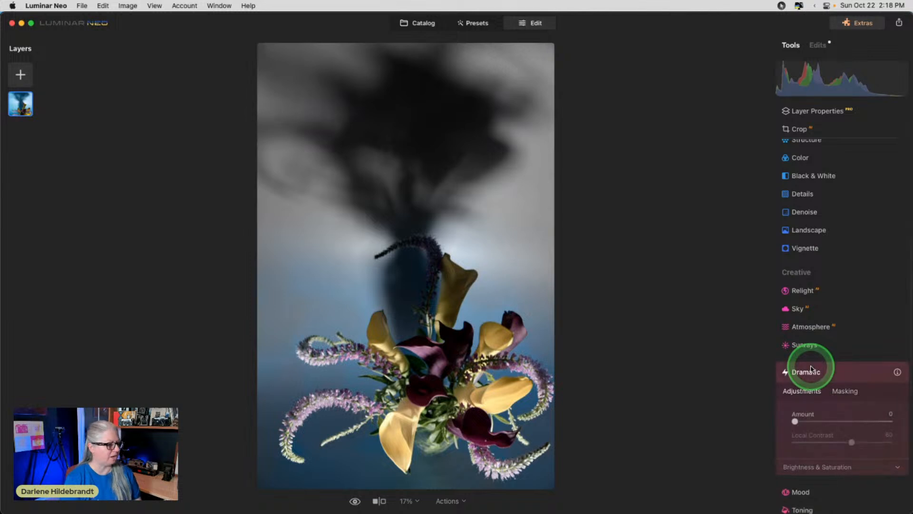
{"action": "left_click", "coordinate": [818, 46]}
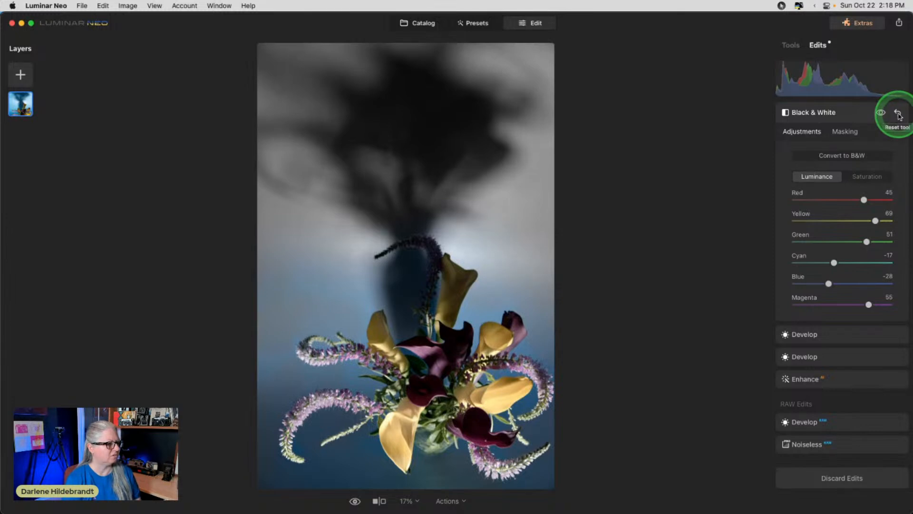
{"action": "left_click", "coordinate": [898, 114]}
{"action": "left_click", "coordinate": [794, 46]}
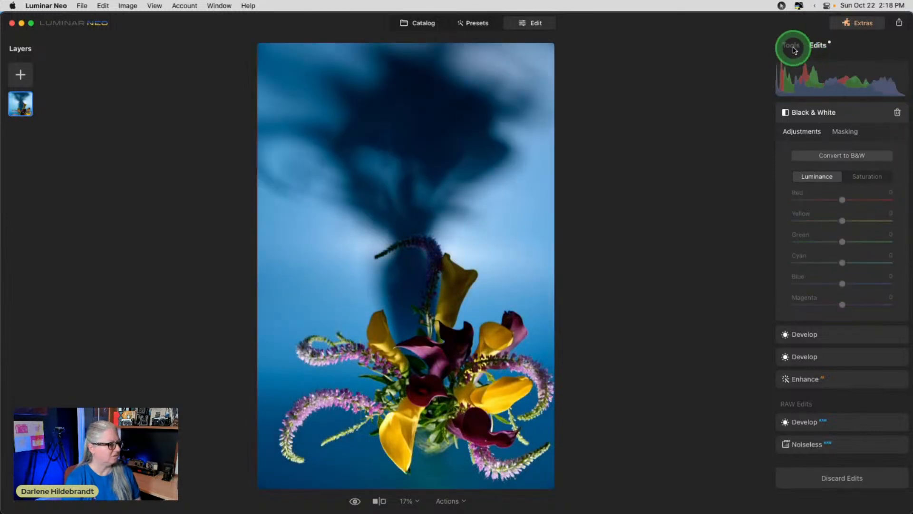
Step: Apply the Dramatic effect to the color photo with Amount 52 and Local Contrast 69
{"action": "left_click", "coordinate": [825, 231]}
{"action": "scroll", "coordinate": [827, 234], "scroll_direction": "down", "scroll_amount": 10}
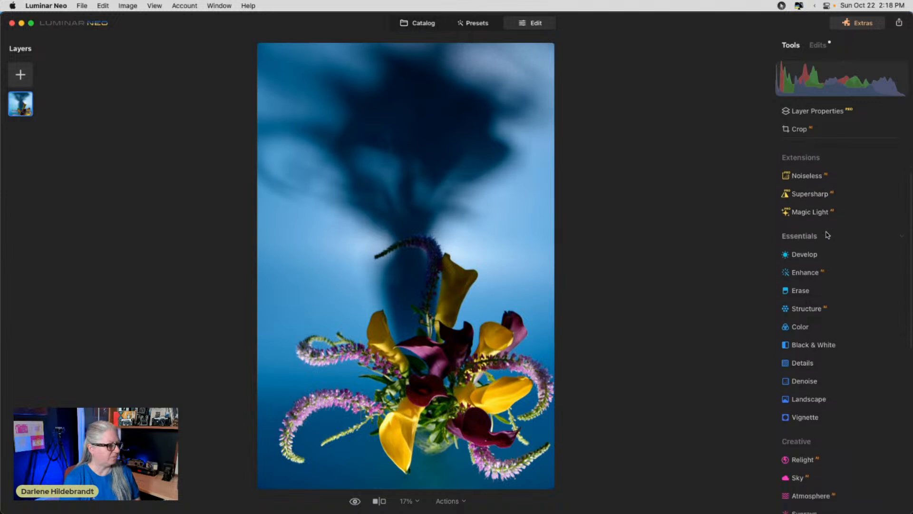
{"action": "left_click", "coordinate": [809, 316]}
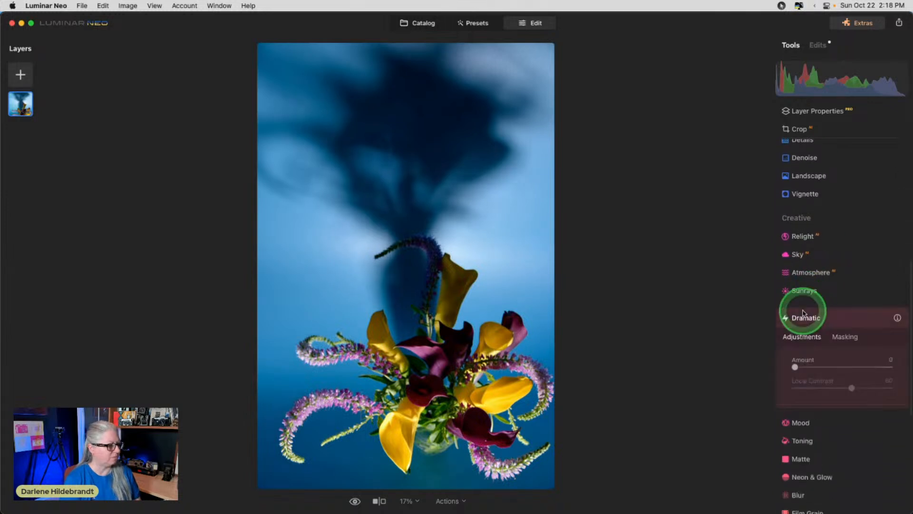
{"action": "left_click_drag", "start_coordinate": [816, 313], "coordinate": [868, 335]}
{"action": "left_click", "coordinate": [878, 313]}
{"action": "left_click", "coordinate": [817, 359]}
{"action": "left_click", "coordinate": [857, 336]}
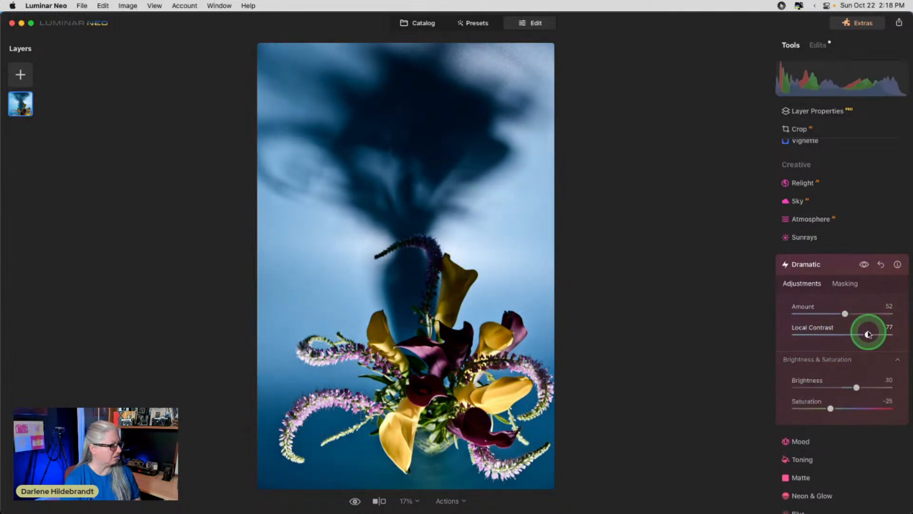
Step: Refine the Dramatic effect to Saturation -53, Amount 84 and Local Contrast 28
{"action": "left_click", "coordinate": [830, 408]}
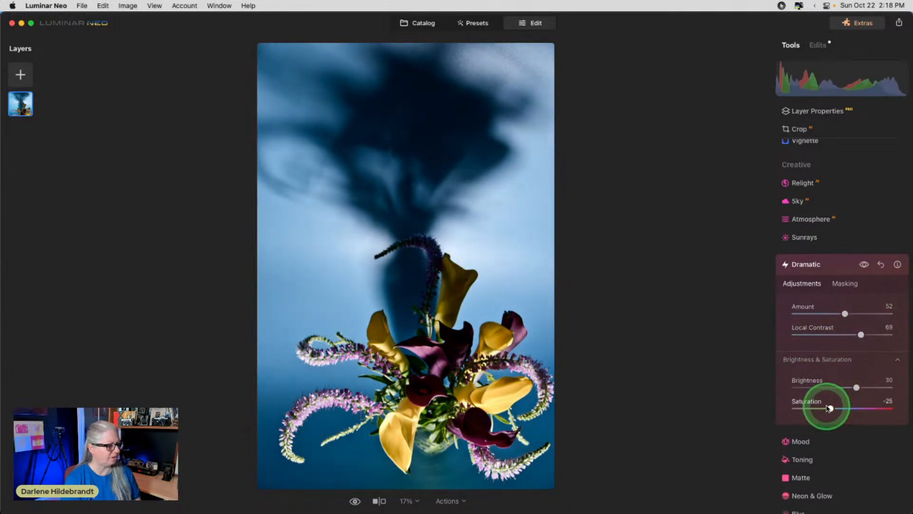
{"action": "left_click_drag", "start_coordinate": [819, 407], "coordinate": [817, 408]}
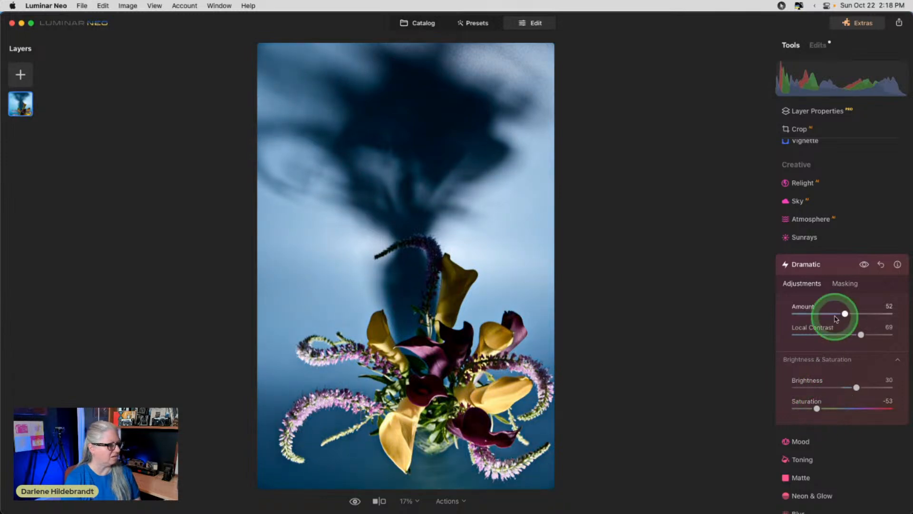
{"action": "left_click_drag", "start_coordinate": [862, 336], "coordinate": [874, 314]}
{"action": "mouse_move", "coordinate": [822, 334]}
{"action": "left_mouse_down"}
{"action": "mouse_move", "coordinate": [891, 327]}
{"action": "mouse_move", "coordinate": [779, 335]}
{"action": "mouse_move", "coordinate": [822, 334]}
{"action": "left_mouse_up"}
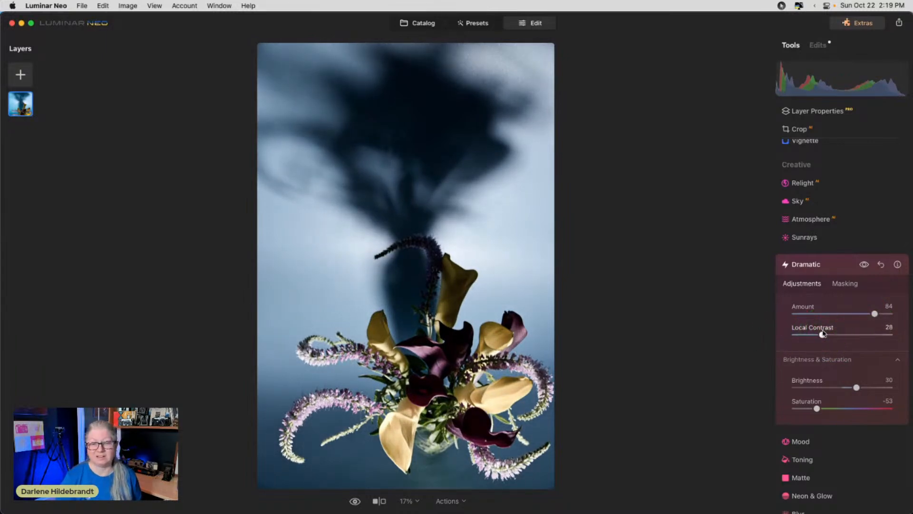
Step: Toggle the Dramatic effect off and on to compare, and set its Saturation to -33
{"action": "left_click", "coordinate": [864, 266]}
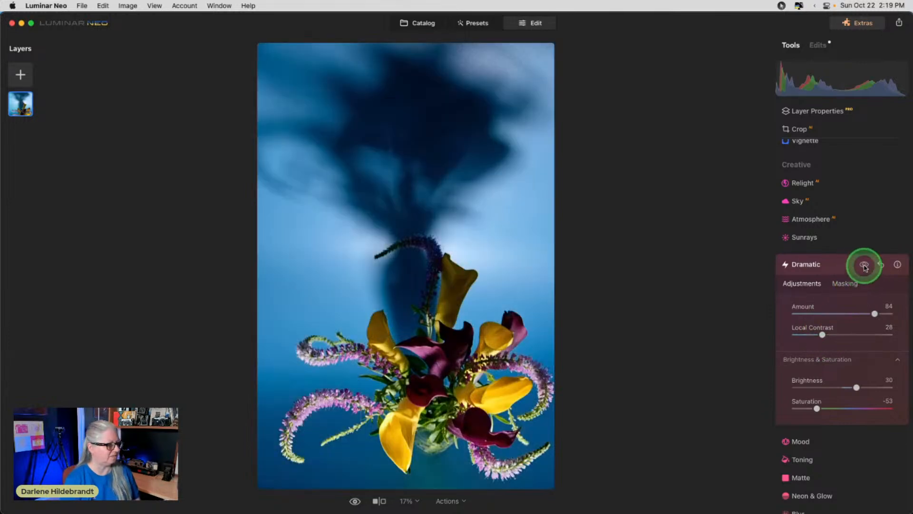
{"action": "left_click", "coordinate": [864, 266]}
{"action": "left_click", "coordinate": [864, 265]}
{"action": "left_click", "coordinate": [864, 265]}
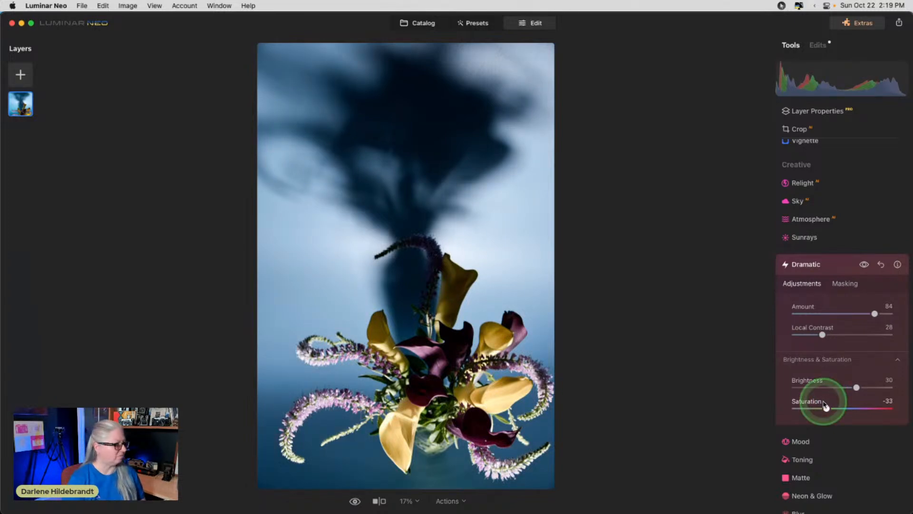
{"action": "left_click", "coordinate": [834, 266]}
Step: Apply the Mystical effect with Amount 35 and toggle it off and on to compare
{"action": "scroll", "coordinate": [834, 266], "scroll_direction": "up", "scroll_amount": 10}
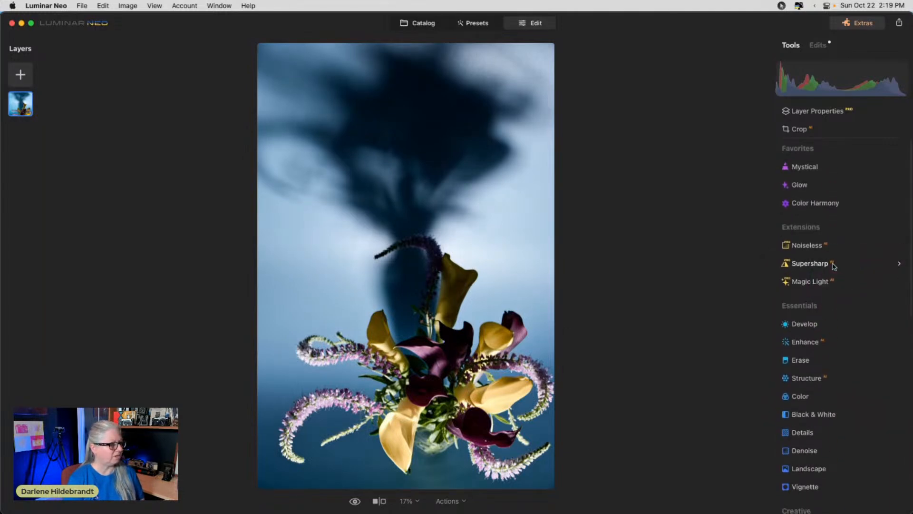
{"action": "left_click", "coordinate": [812, 164]}
{"action": "left_click_drag", "start_coordinate": [795, 225], "coordinate": [822, 227]}
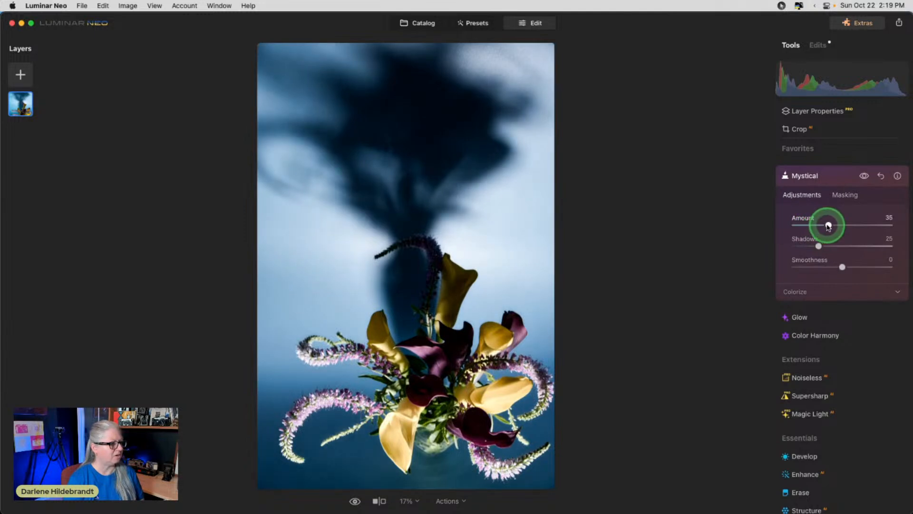
{"action": "left_click", "coordinate": [864, 177]}
{"action": "left_click", "coordinate": [864, 177]}
{"action": "left_click", "coordinate": [865, 177]}
{"action": "left_click", "coordinate": [864, 177]}
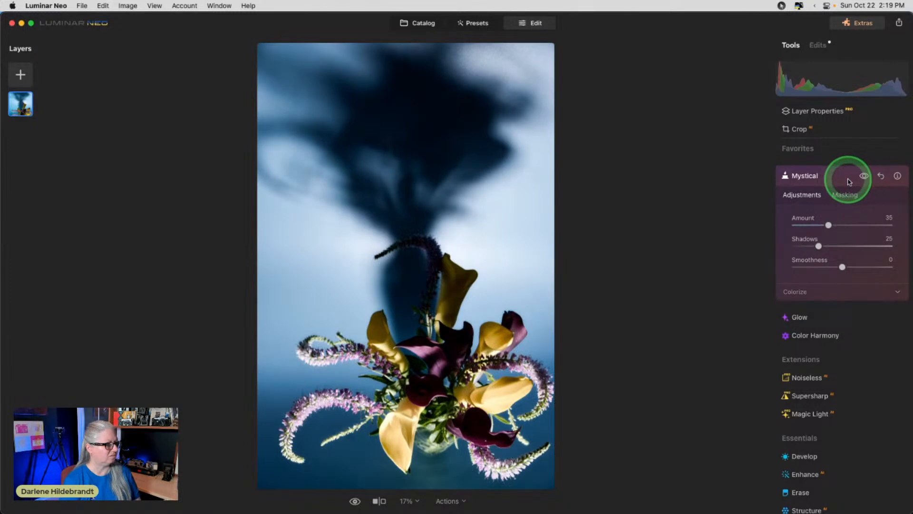
Step: Close the Mystical settings and compare the edited flower photo with its original
{"action": "left_click", "coordinate": [831, 176]}
{"action": "key", "text": "backslash"}
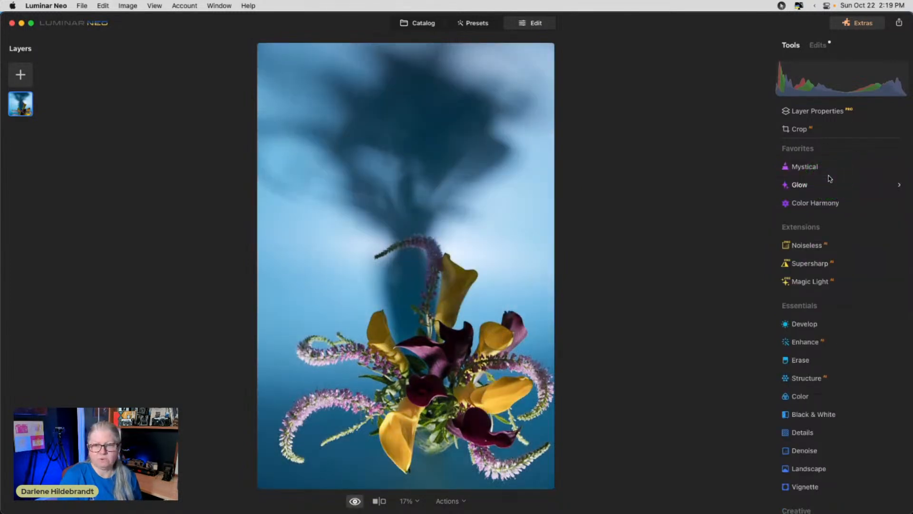
{"action": "key", "text": "backslash"}
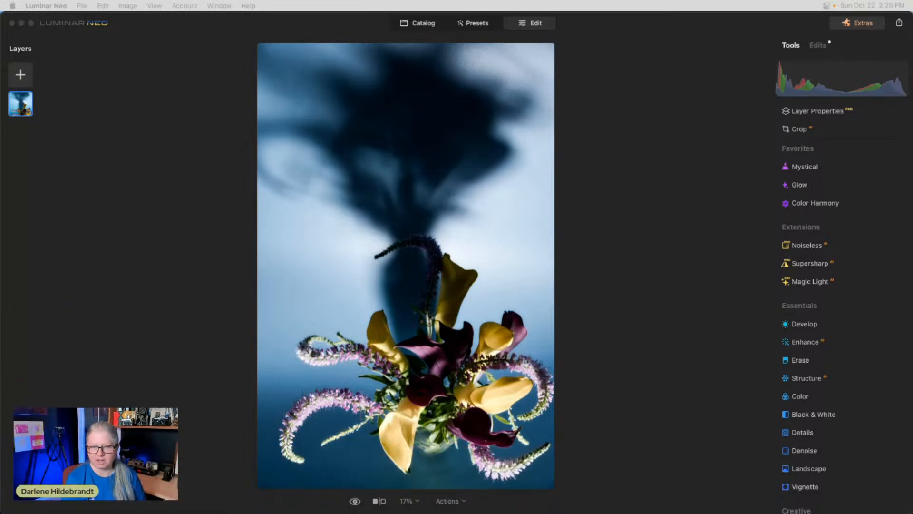
Step: Reopen the earlier Develop edit with Shadows -48 and toggle it to examine its effect on the flowers
{"action": "left_click", "coordinate": [817, 44]}
{"action": "left_click", "coordinate": [845, 310]}
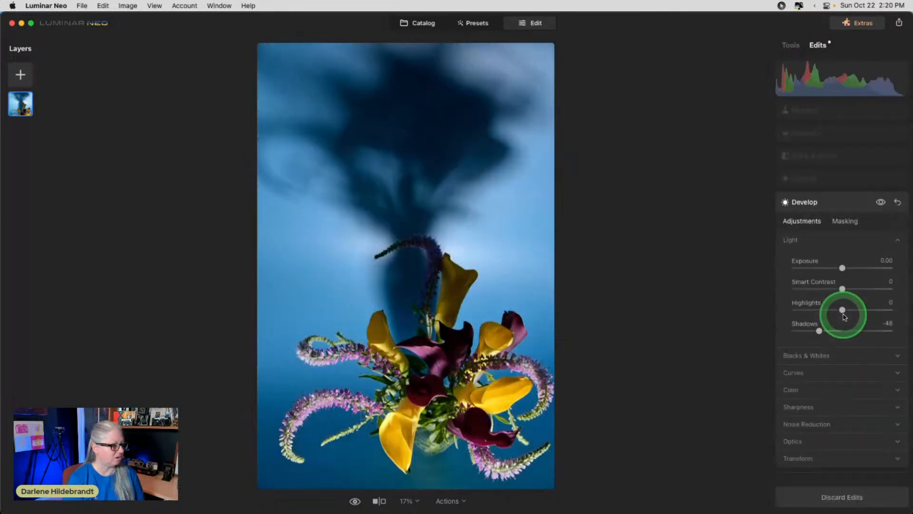
{"action": "left_click", "coordinate": [879, 211]}
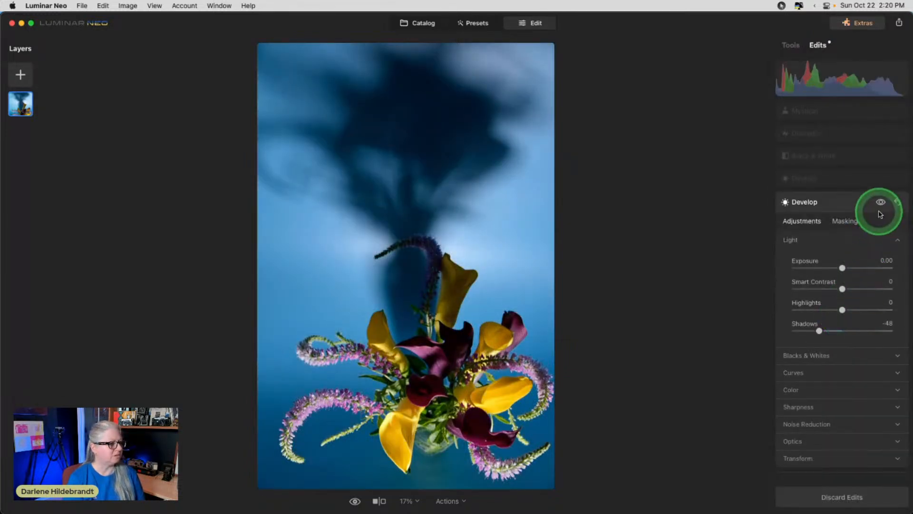
{"action": "left_click", "coordinate": [880, 205]}
{"action": "left_click", "coordinate": [879, 205]}
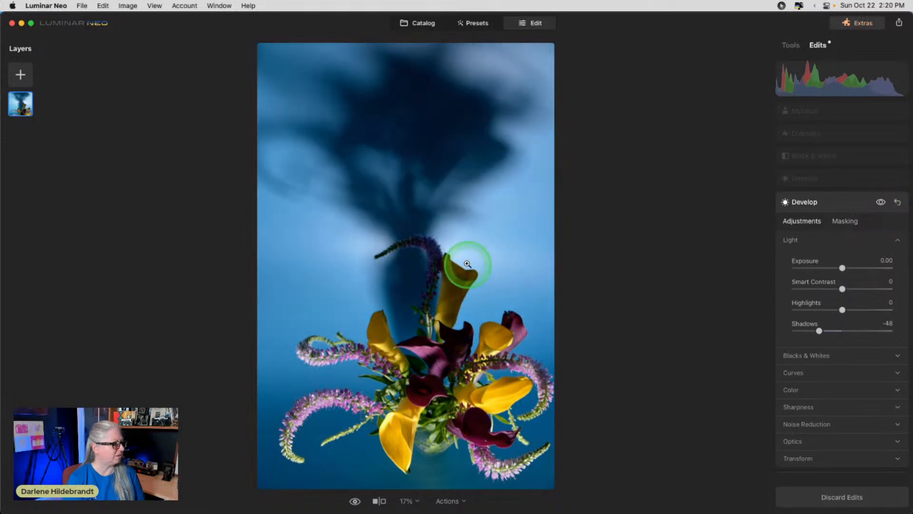
Step: Erase that Develop darkening from the tall yellow calla lily with a mask brush at size 34, softness 100 and strength 24
{"action": "left_click", "coordinate": [844, 221]}
{"action": "left_click", "coordinate": [801, 240]}
{"action": "left_click", "coordinate": [865, 256]}
{"action": "left_click", "coordinate": [837, 313]}
{"action": "left_click_drag", "start_coordinate": [837, 312], "coordinate": [816, 313]}
{"action": "left_click", "coordinate": [809, 277]}
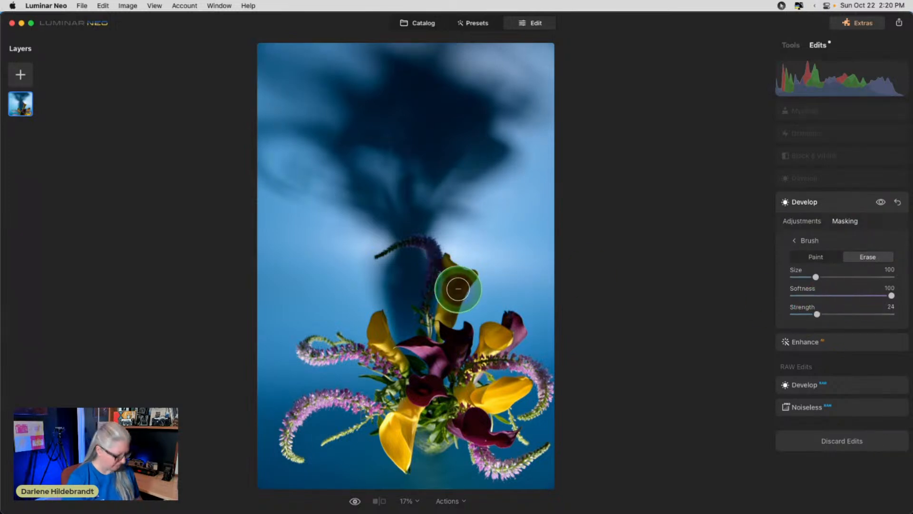
{"action": "key", "text": "bracketleft"}
{"action": "mouse_move", "coordinate": [448, 294]}
{"action": "left_mouse_down"}
{"action": "mouse_move", "coordinate": [449, 269]}
{"action": "mouse_move", "coordinate": [466, 278]}
{"action": "mouse_move", "coordinate": [450, 270]}
{"action": "mouse_move", "coordinate": [431, 312]}
{"action": "mouse_move", "coordinate": [439, 314]}
{"action": "mouse_move", "coordinate": [431, 238]}
{"action": "mouse_move", "coordinate": [391, 254]}
{"action": "mouse_move", "coordinate": [421, 246]}
{"action": "mouse_move", "coordinate": [423, 337]}
{"action": "mouse_move", "coordinate": [439, 337]}
{"action": "mouse_move", "coordinate": [456, 276]}
{"action": "mouse_move", "coordinate": [454, 300]}
{"action": "mouse_move", "coordinate": [428, 303]}
{"action": "mouse_move", "coordinate": [433, 251]}
{"action": "mouse_move", "coordinate": [452, 298]}
{"action": "mouse_move", "coordinate": [452, 276]}
{"action": "left_mouse_up"}
{"action": "key", "text": "bracketleft"}
{"action": "key", "text": "bracketleft"}
{"action": "key", "text": "bracketright"}
{"action": "key", "text": "bracketright"}
{"action": "left_click_drag", "start_coordinate": [446, 315], "coordinate": [465, 272]}
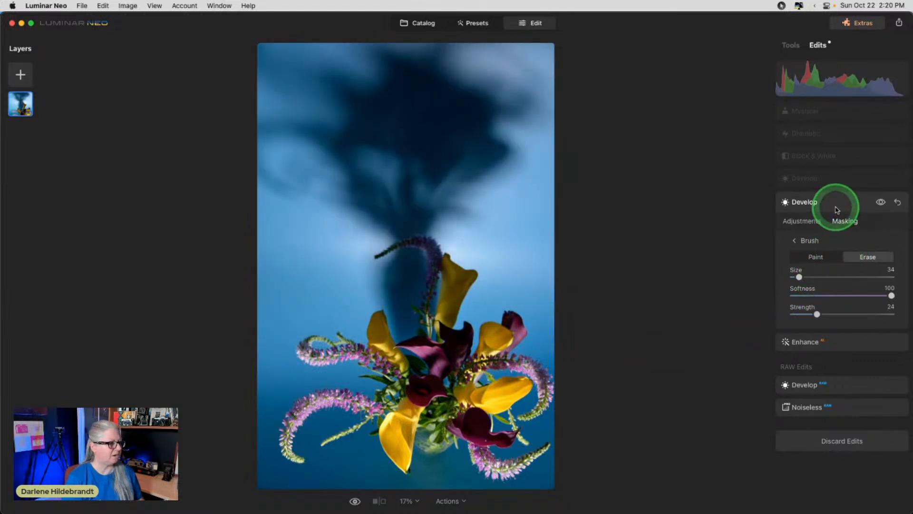
{"action": "left_click", "coordinate": [845, 116]}
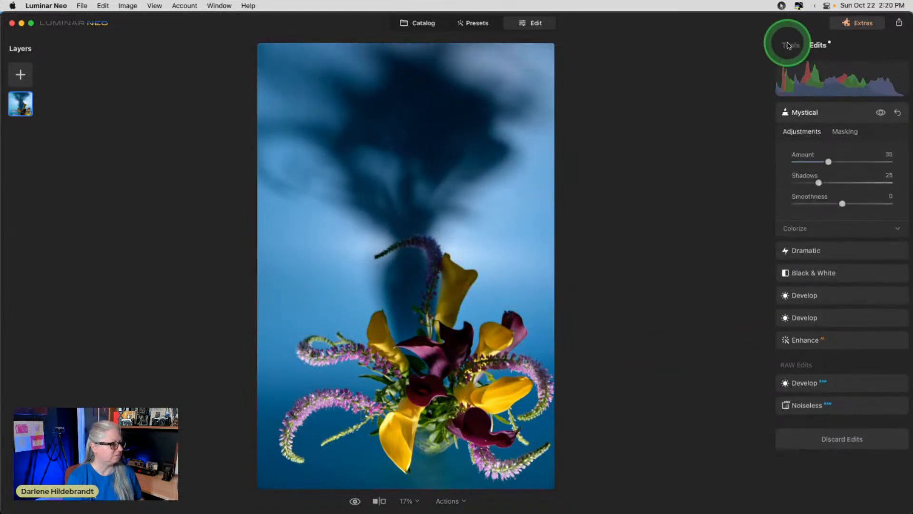
{"action": "left_click", "coordinate": [790, 45]}
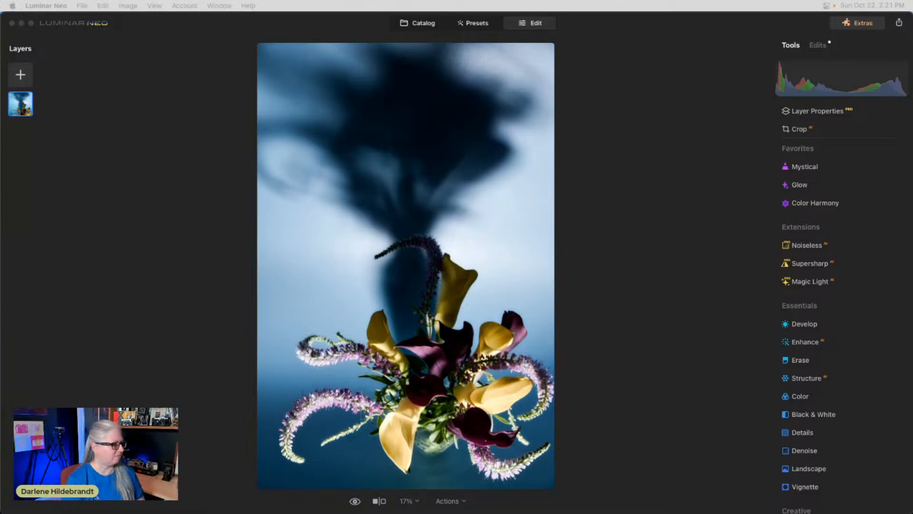
Step: Delete the unused Black & White edit from the photo's applied edits
{"action": "left_click", "coordinate": [656, 258]}
{"action": "left_click", "coordinate": [816, 48]}
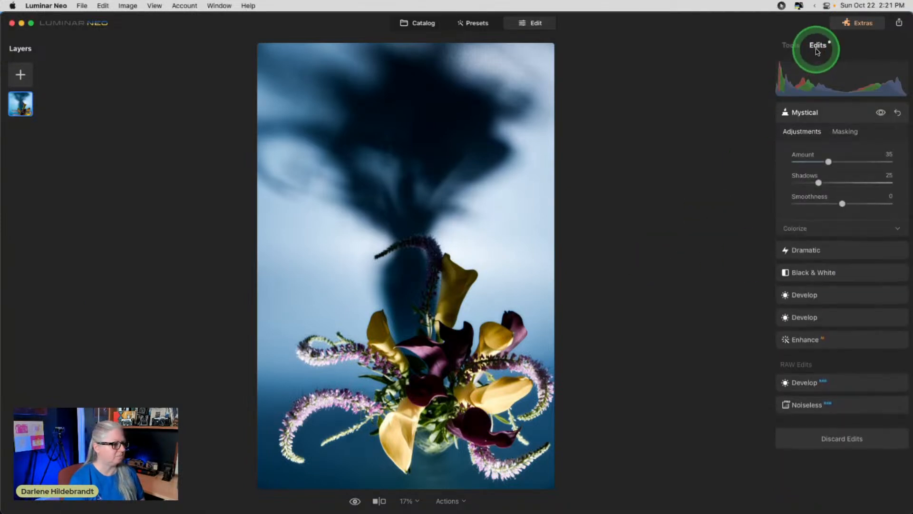
{"action": "left_click", "coordinate": [856, 271]}
{"action": "left_click", "coordinate": [897, 157]}
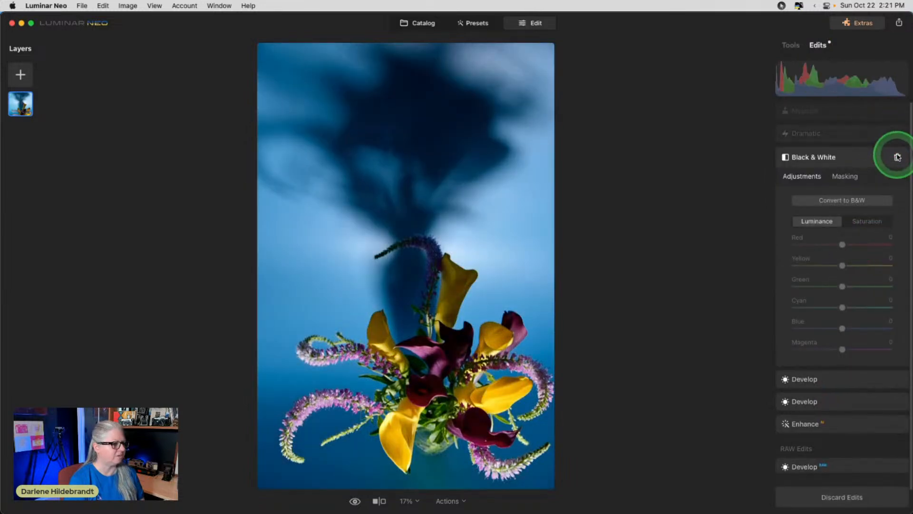
{"action": "left_click", "coordinate": [790, 45]}
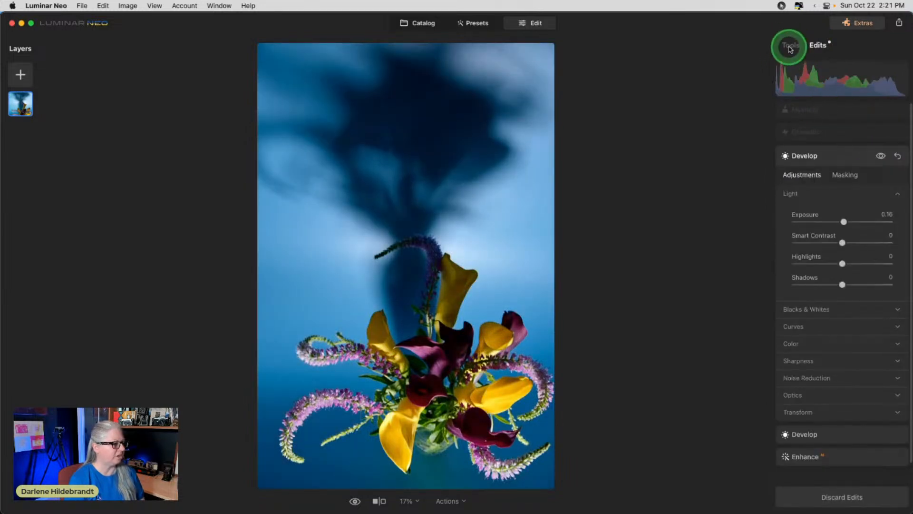
Step: Convert the flower photo to black and white with a new Black & White adjustment
{"action": "scroll", "coordinate": [847, 261], "scroll_direction": "down", "scroll_amount": 4}
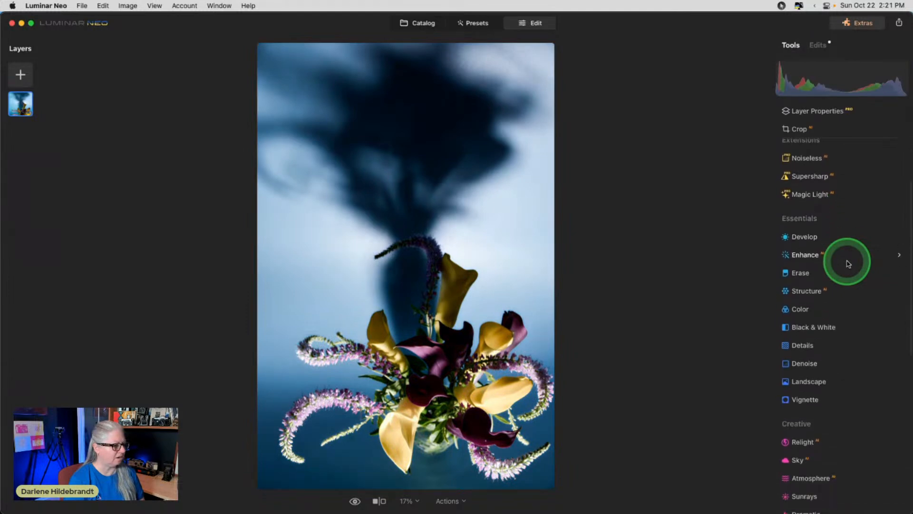
{"action": "left_click", "coordinate": [820, 323]}
{"action": "left_click", "coordinate": [823, 250]}
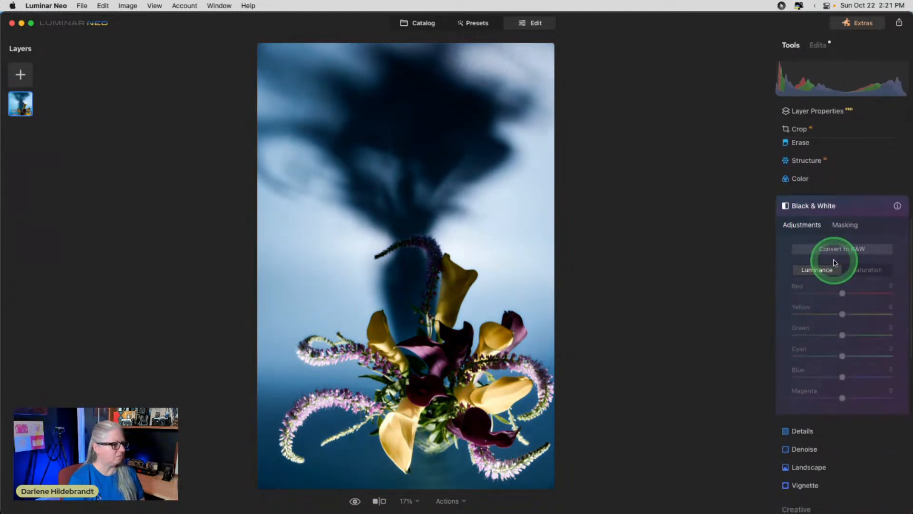
Step: Set the black-and-white luminance to Red -10, Yellow 41, Green 26, Cyan -62, Blue -40 and Magenta 56
{"action": "left_click", "coordinate": [836, 331]}
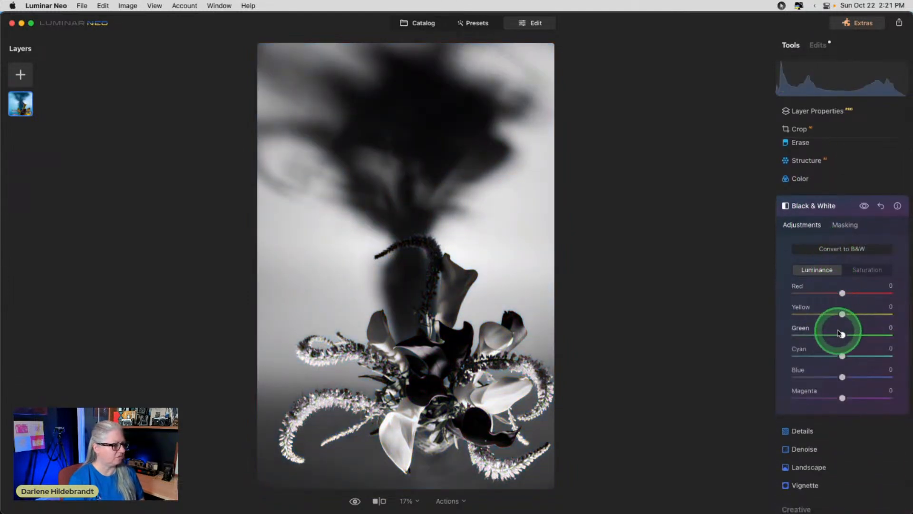
{"action": "left_click_drag", "start_coordinate": [842, 314], "coordinate": [861, 313]}
{"action": "left_click_drag", "start_coordinate": [842, 398], "coordinate": [824, 377]}
{"action": "mouse_move", "coordinate": [843, 335]}
{"action": "left_mouse_down"}
{"action": "mouse_move", "coordinate": [875, 334]}
{"action": "mouse_move", "coordinate": [801, 334]}
{"action": "mouse_move", "coordinate": [855, 335]}
{"action": "left_mouse_up"}
{"action": "left_click", "coordinate": [849, 292]}
{"action": "mouse_move", "coordinate": [849, 291]}
{"action": "left_mouse_down"}
{"action": "mouse_move", "coordinate": [889, 291]}
{"action": "mouse_move", "coordinate": [799, 292]}
{"action": "mouse_move", "coordinate": [837, 292]}
{"action": "left_mouse_up"}
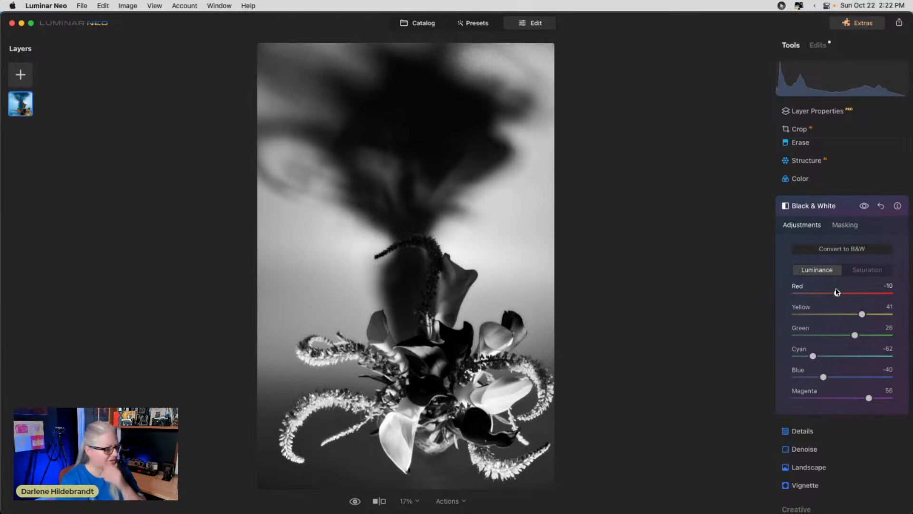
{"action": "left_click", "coordinate": [843, 208]}
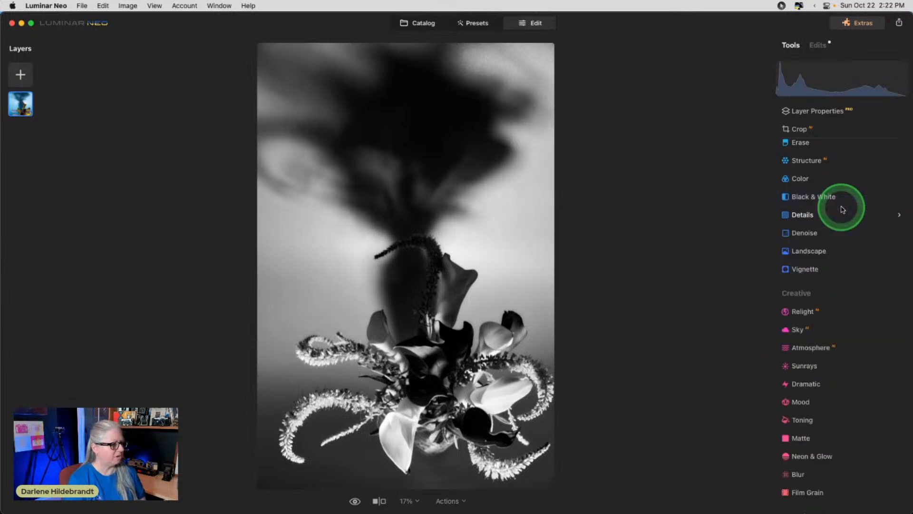
Step: Tone the black-and-white photo's shadows blue, with Saturation 61 and Hue 243 in the Toning tool
{"action": "scroll", "coordinate": [830, 257], "scroll_direction": "down", "scroll_amount": 2}
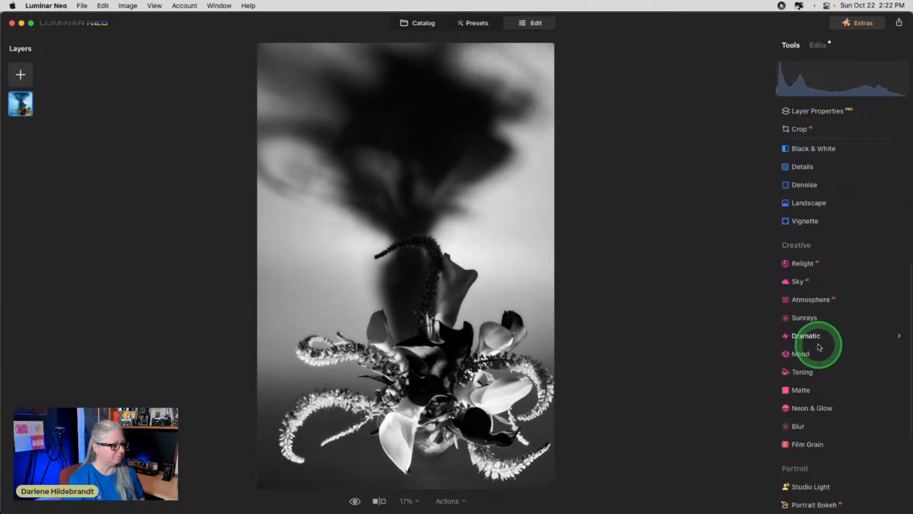
{"action": "left_click", "coordinate": [815, 372]}
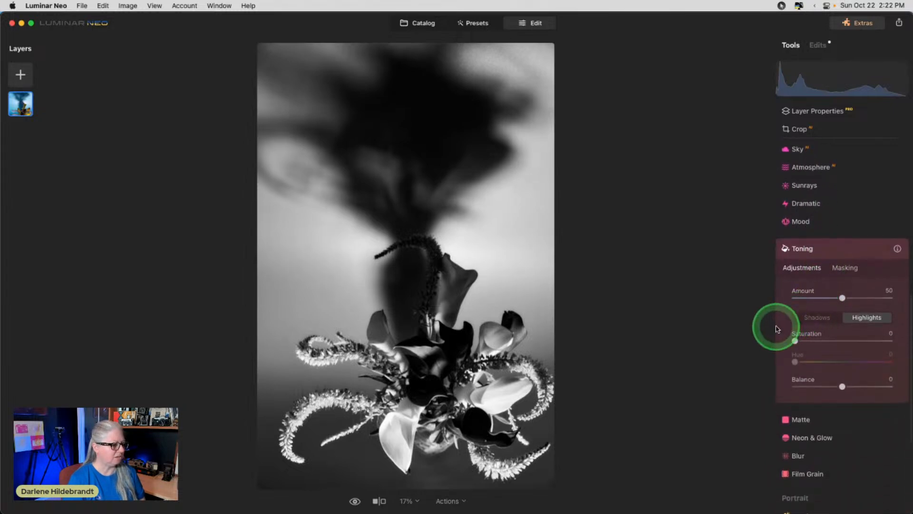
{"action": "left_click", "coordinate": [813, 318]}
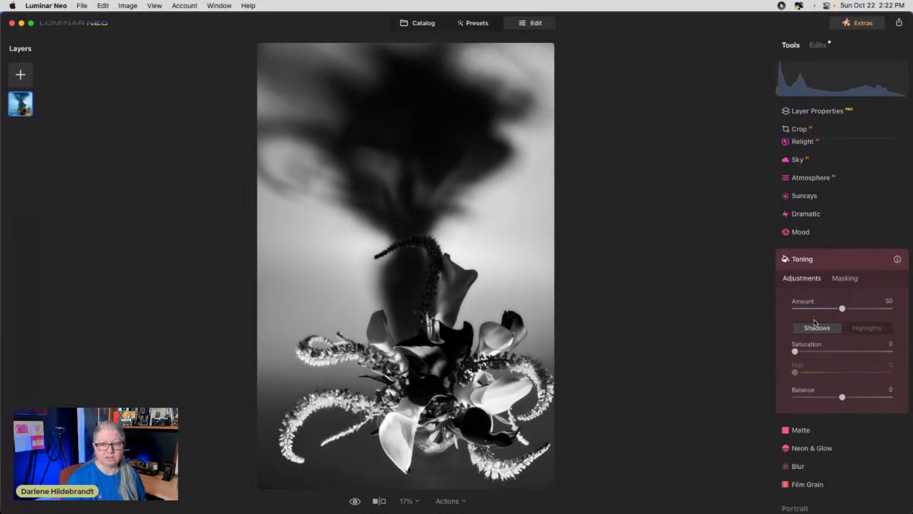
{"action": "left_click", "coordinate": [815, 324]}
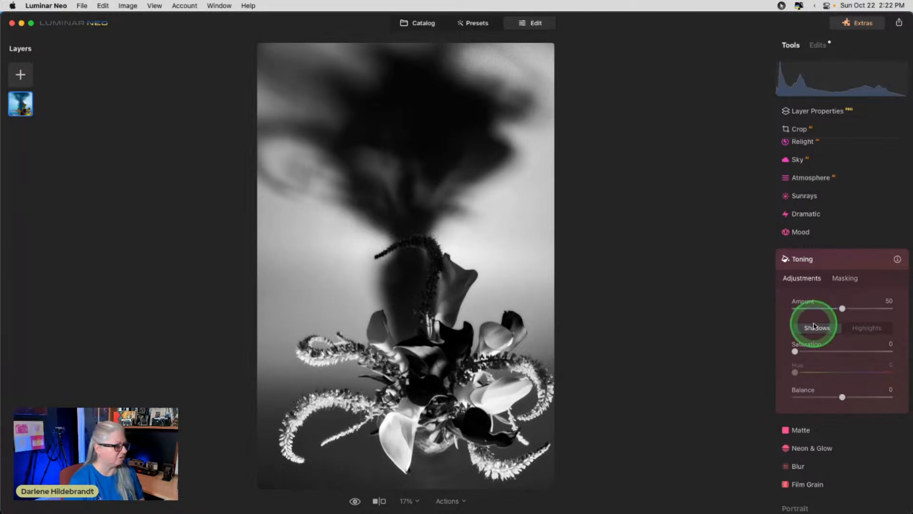
{"action": "left_click_drag", "start_coordinate": [795, 351], "coordinate": [853, 370]}
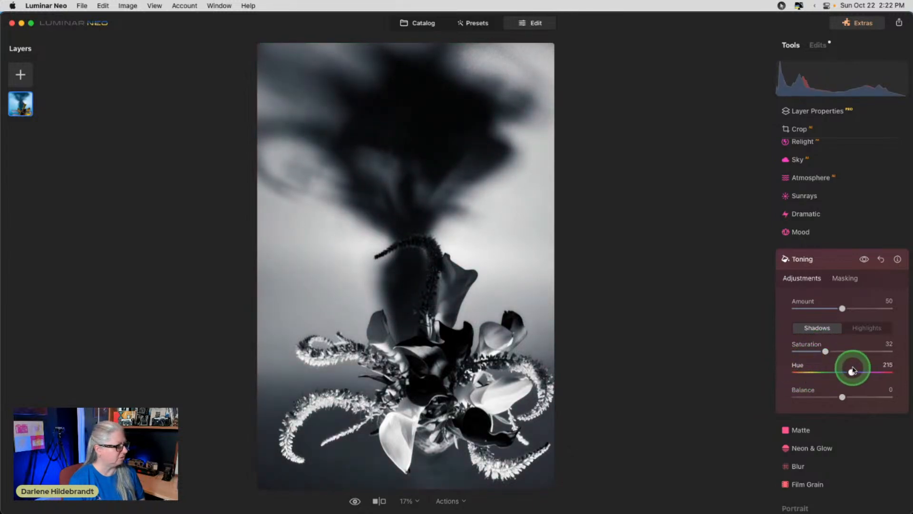
{"action": "left_click", "coordinate": [826, 351]}
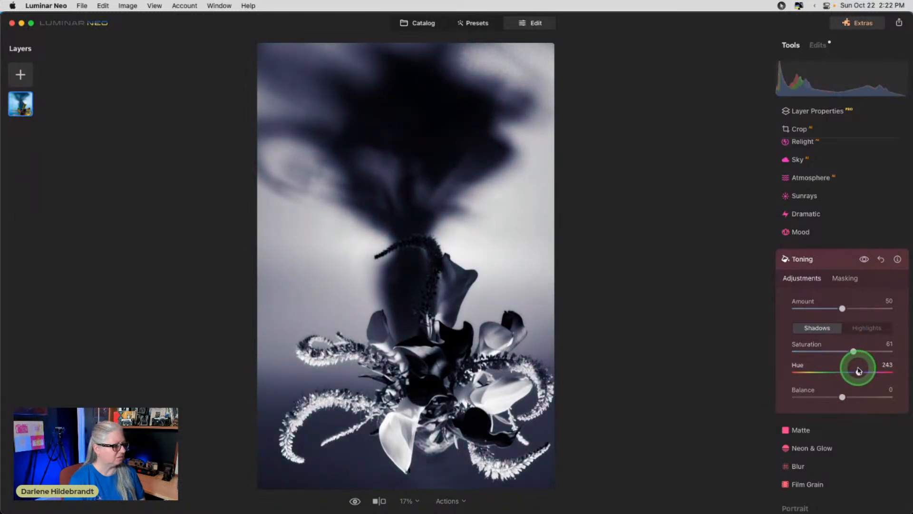
Step: Warm the photo's highlights with Toning Saturation 27 and Hue 41, and raise the overall Toning amount to 72
{"action": "left_click", "coordinate": [864, 330]}
{"action": "left_click", "coordinate": [865, 331]}
{"action": "left_click_drag", "start_coordinate": [796, 351], "coordinate": [849, 351]}
{"action": "left_click", "coordinate": [821, 350]}
{"action": "left_click", "coordinate": [863, 308]}
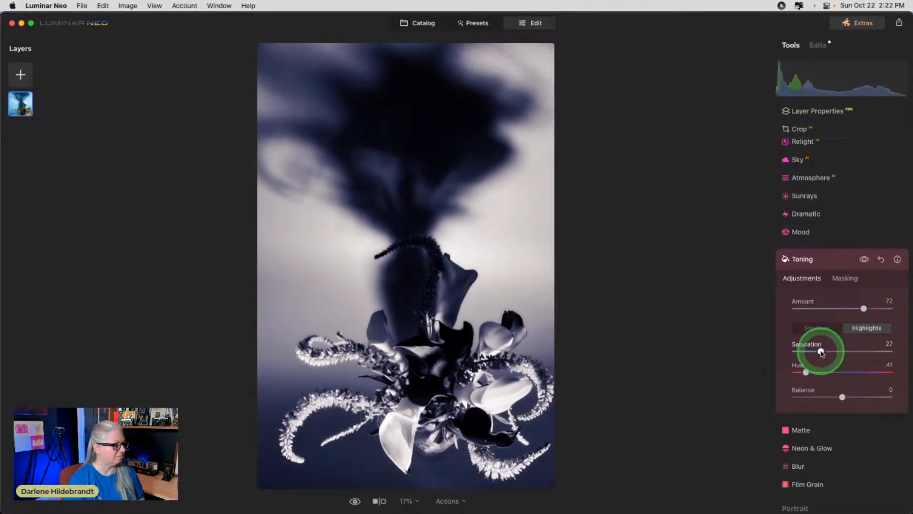
Step: Set the shadow toning's Hue to 232, reduce its saturation, and compare the photo with and without Toning
{"action": "left_click", "coordinate": [831, 327]}
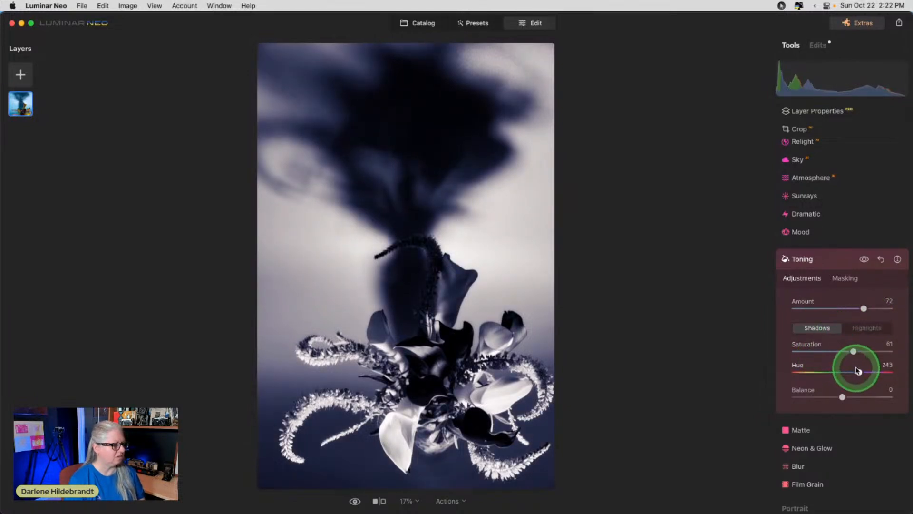
{"action": "left_click_drag", "start_coordinate": [853, 350], "coordinate": [823, 351]}
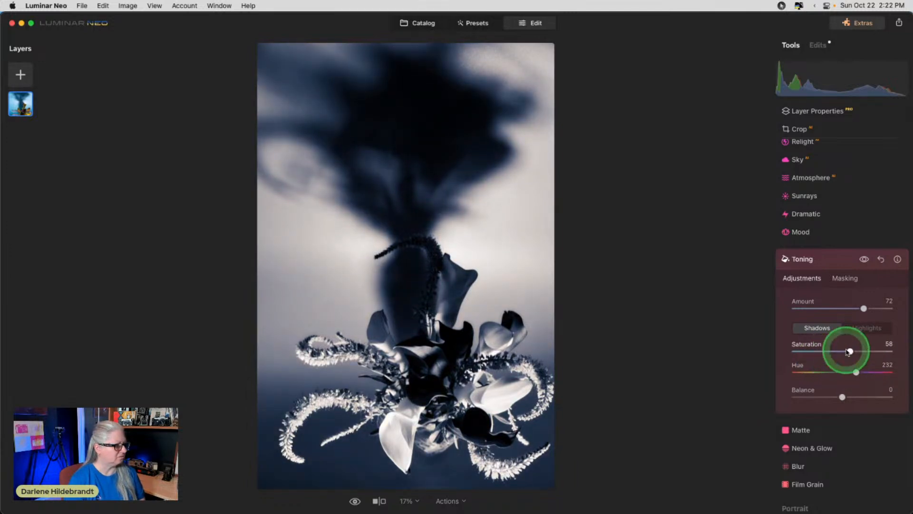
{"action": "left_click", "coordinate": [864, 259]}
{"action": "left_click", "coordinate": [865, 259]}
{"action": "left_click", "coordinate": [864, 259]}
{"action": "left_click", "coordinate": [864, 260]}
Step: Reverse the split tone with warm brown shadows and cool highlights at Hue 192, and close Toning
{"action": "left_click_drag", "start_coordinate": [804, 374], "coordinate": [847, 369]}
{"action": "left_click", "coordinate": [866, 328]}
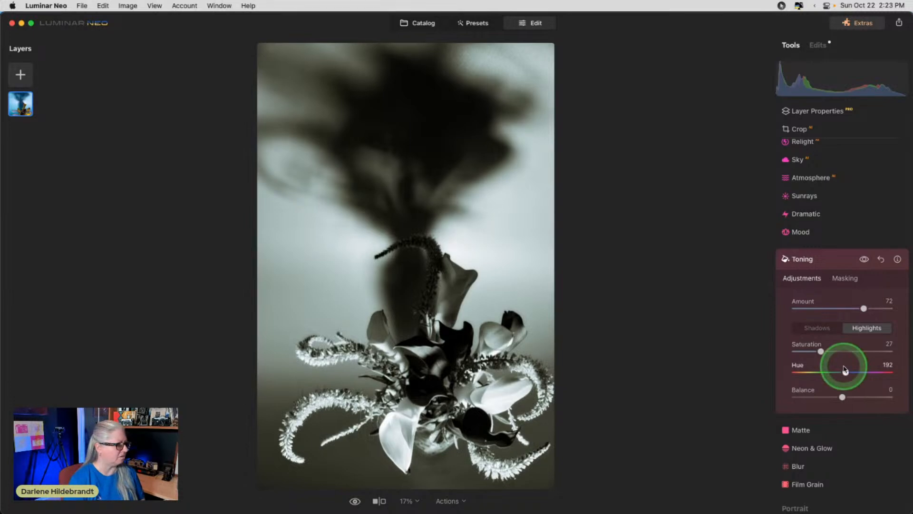
{"action": "left_click", "coordinate": [830, 262]}
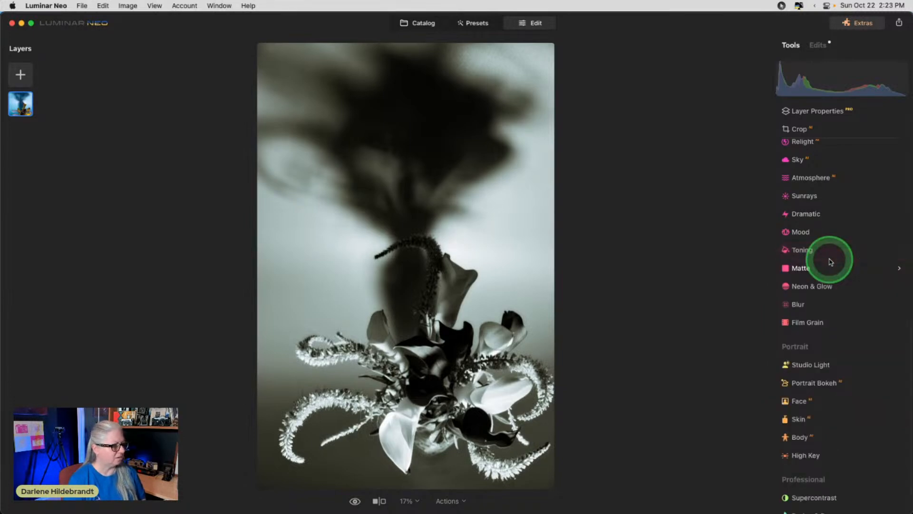
Step: Try an object neon outline around the flowers with Amount 24, Indent -10, Spread 97 and Hue 67
{"action": "left_click", "coordinate": [813, 291]}
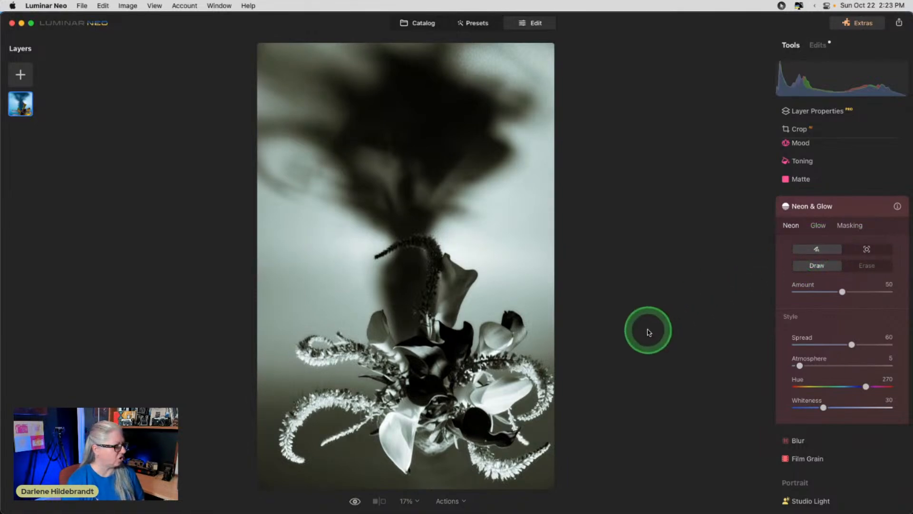
{"action": "left_click", "coordinate": [865, 250]}
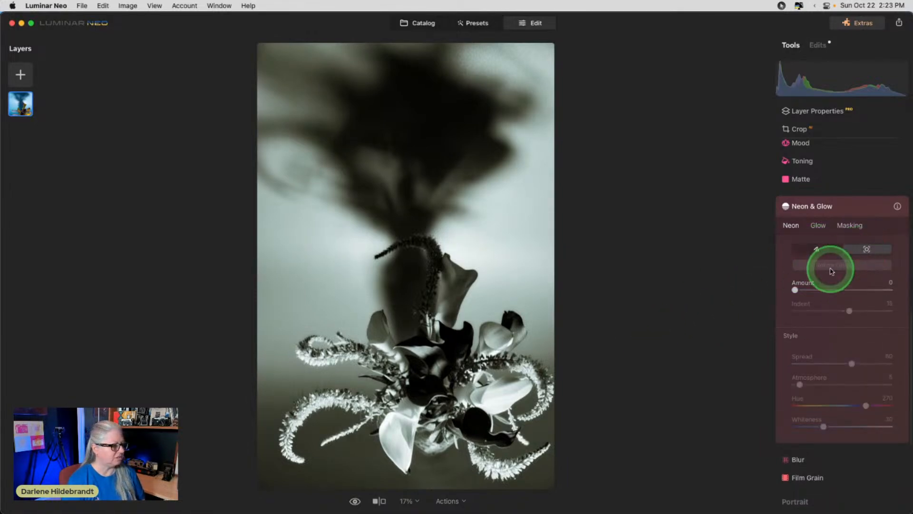
{"action": "left_click", "coordinate": [817, 289]}
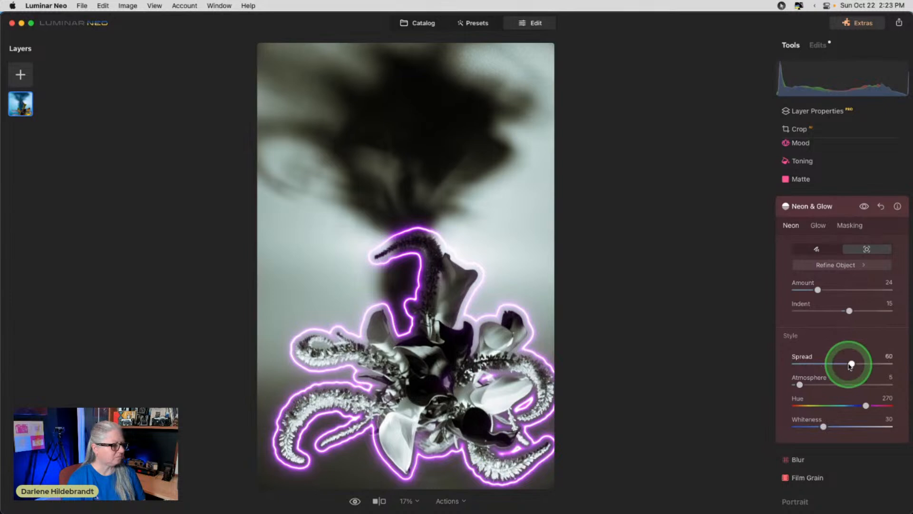
{"action": "left_click_drag", "start_coordinate": [850, 310], "coordinate": [839, 310]}
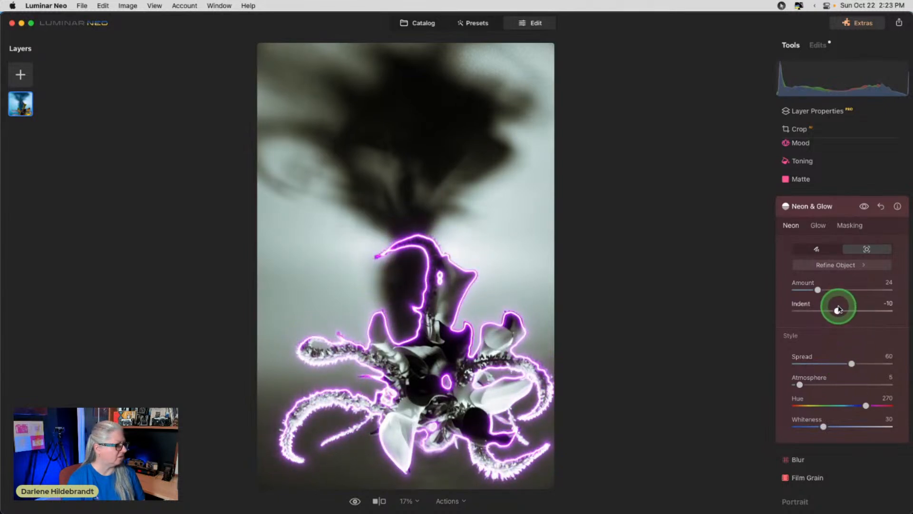
{"action": "left_click_drag", "start_coordinate": [851, 364], "coordinate": [891, 354]}
{"action": "left_click", "coordinate": [818, 405]}
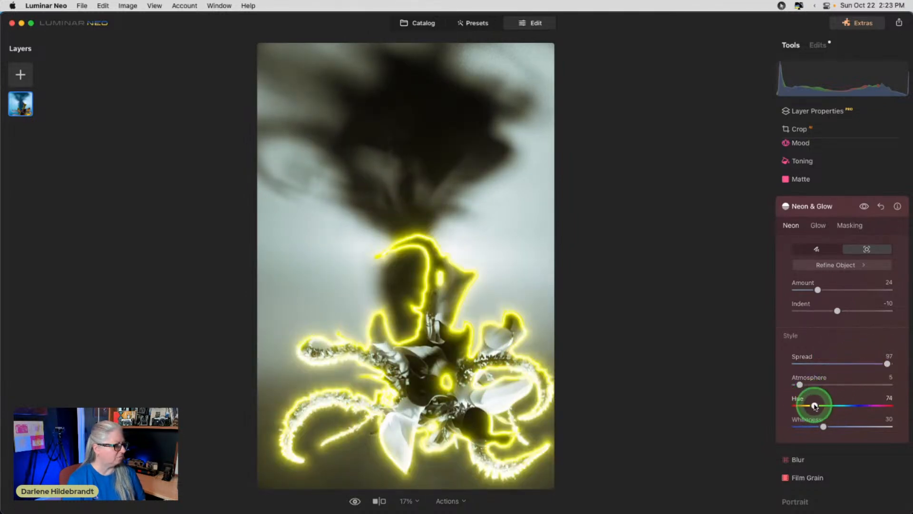
{"action": "left_click_drag", "start_coordinate": [818, 405], "coordinate": [812, 406]}
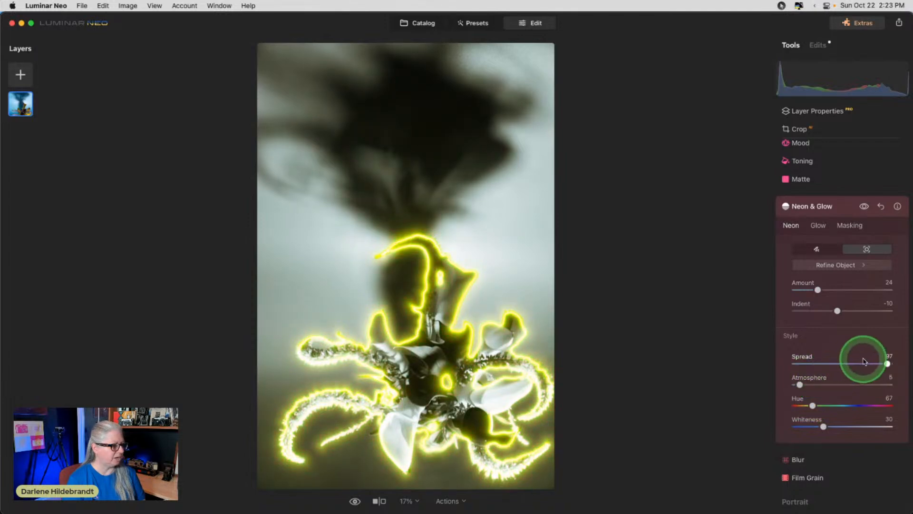
Step: Try Spread 55 and Atmosphere 33 on the neon outline, and reset its Amount to 0
{"action": "left_click", "coordinate": [848, 363]}
{"action": "left_click", "coordinate": [827, 385]}
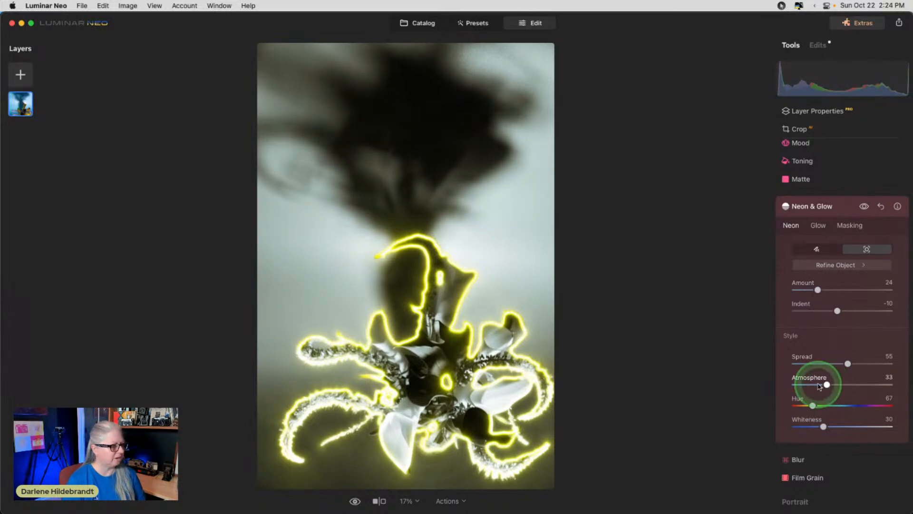
{"action": "double_click", "coordinate": [817, 289]}
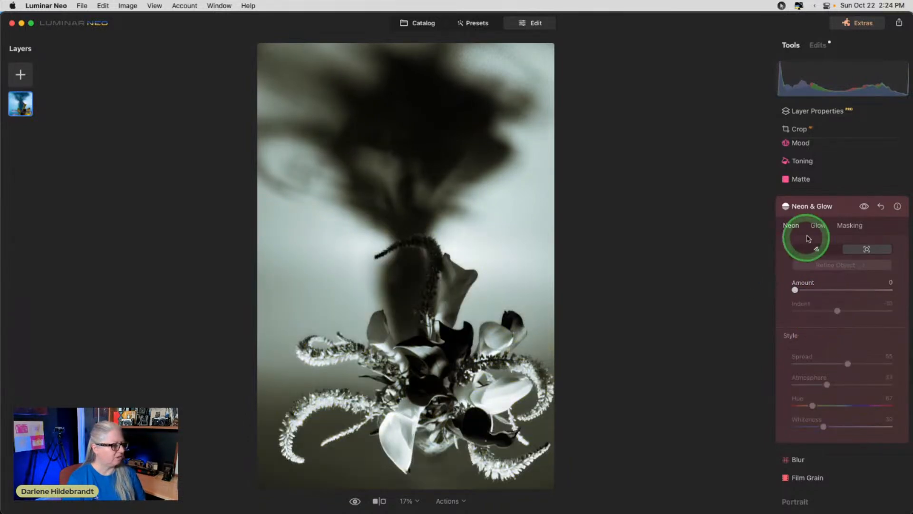
Step: Add a blue outer glow around the flowers with Amount 41, Hue 242 and Whiteness 15
{"action": "left_click", "coordinate": [818, 228]}
{"action": "left_click", "coordinate": [867, 268]}
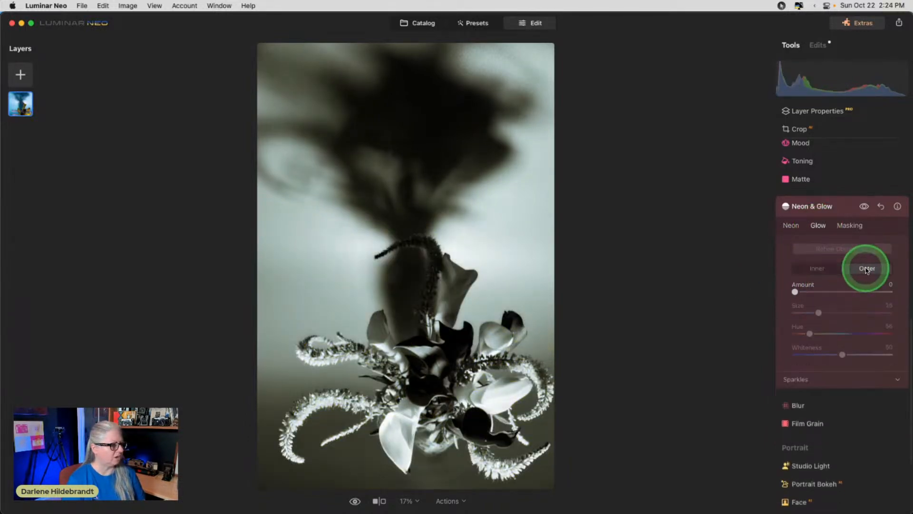
{"action": "left_click_drag", "start_coordinate": [811, 293], "coordinate": [825, 291]}
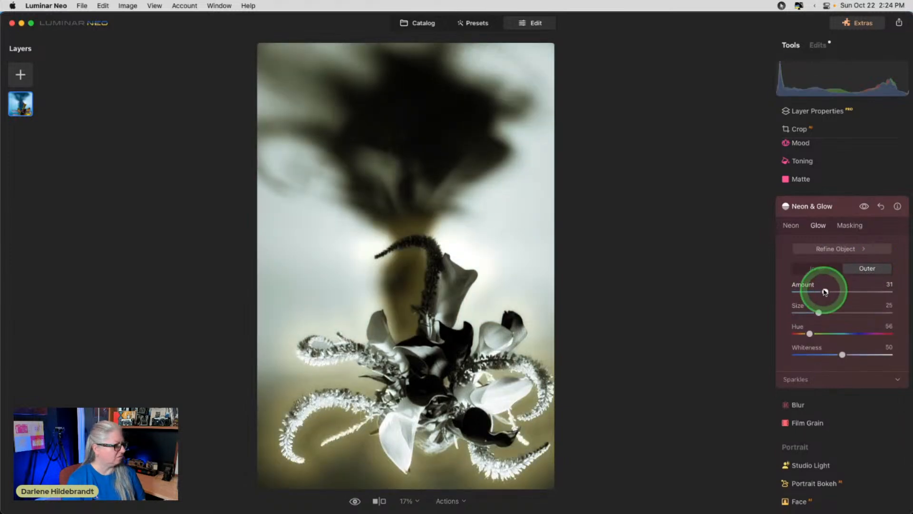
{"action": "left_click", "coordinate": [855, 333]}
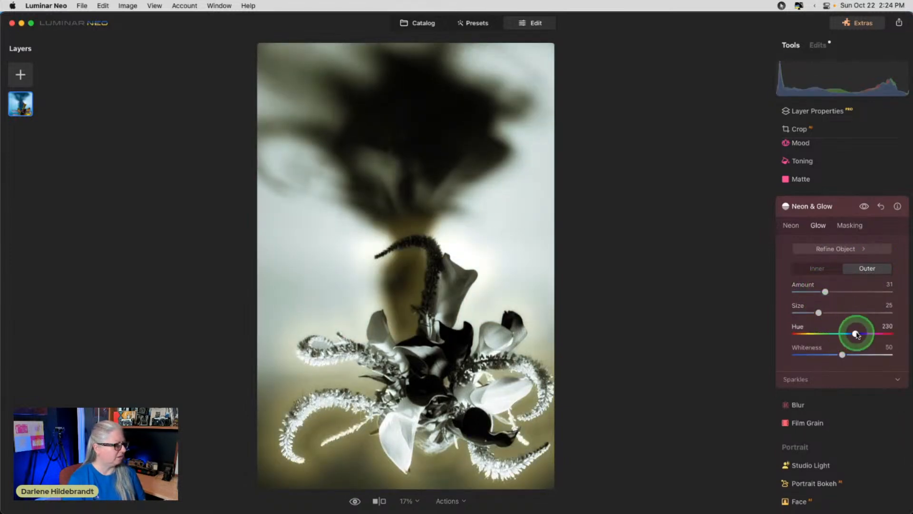
{"action": "left_click_drag", "start_coordinate": [854, 333], "coordinate": [809, 353]}
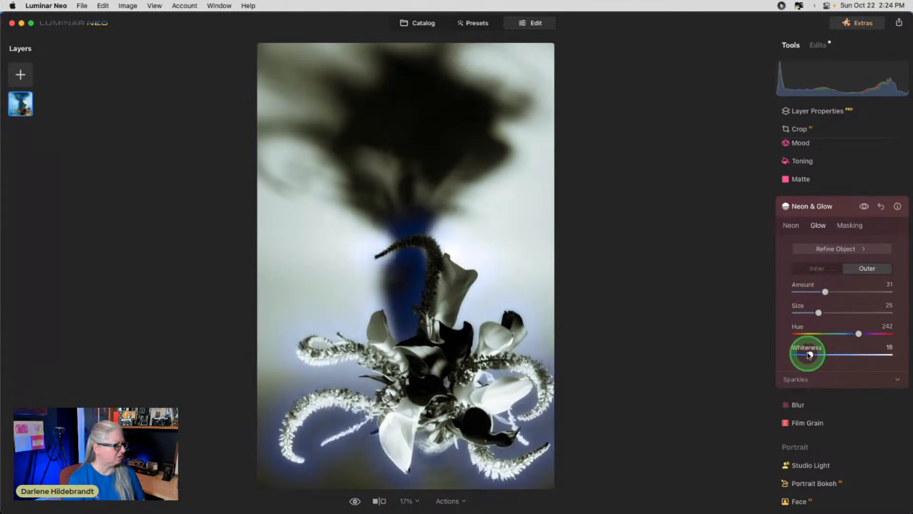
{"action": "left_click", "coordinate": [823, 293]}
{"action": "left_click_drag", "start_coordinate": [846, 293], "coordinate": [834, 291]}
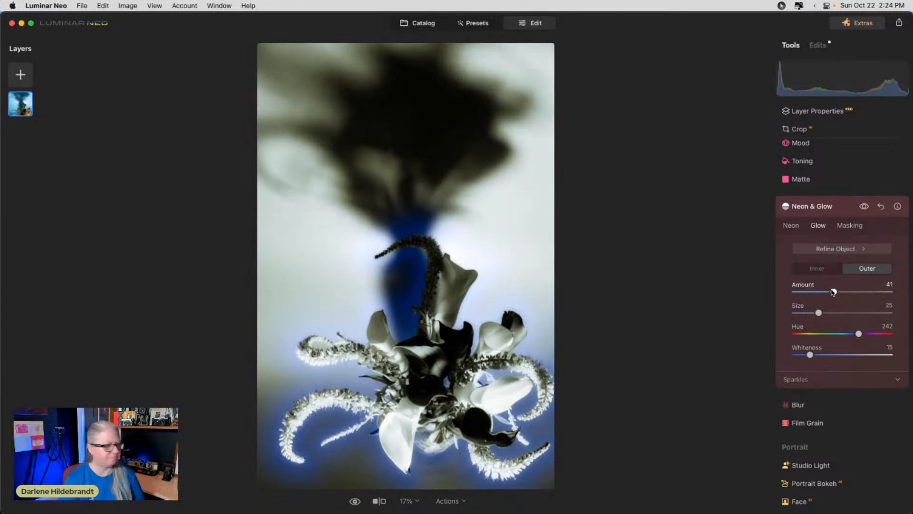
{"action": "left_click", "coordinate": [842, 209]}
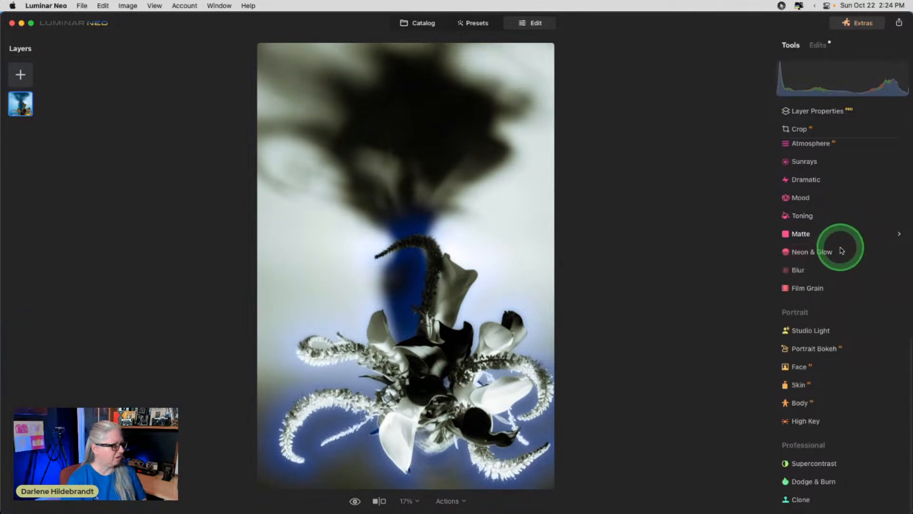
Step: Apply a Gaussian blur with Amount 53 to the flower photo
{"action": "left_click", "coordinate": [825, 267]}
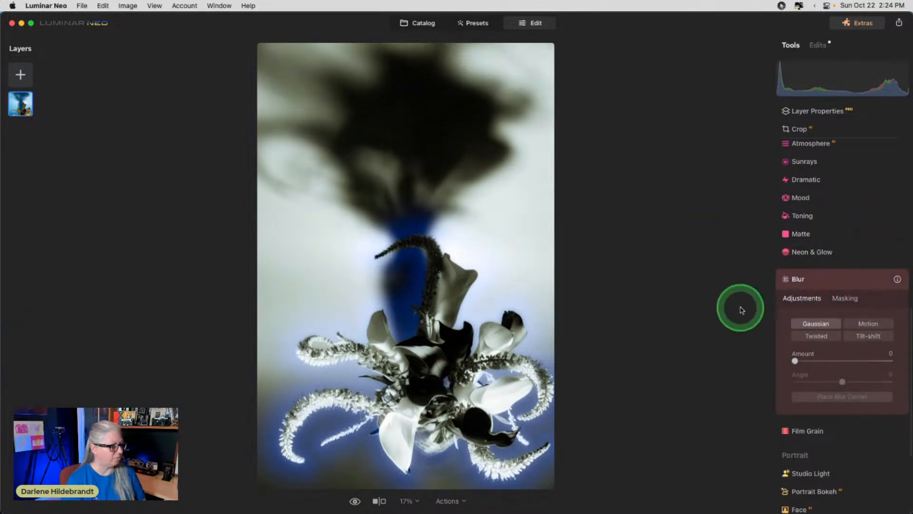
{"action": "left_click", "coordinate": [832, 361]}
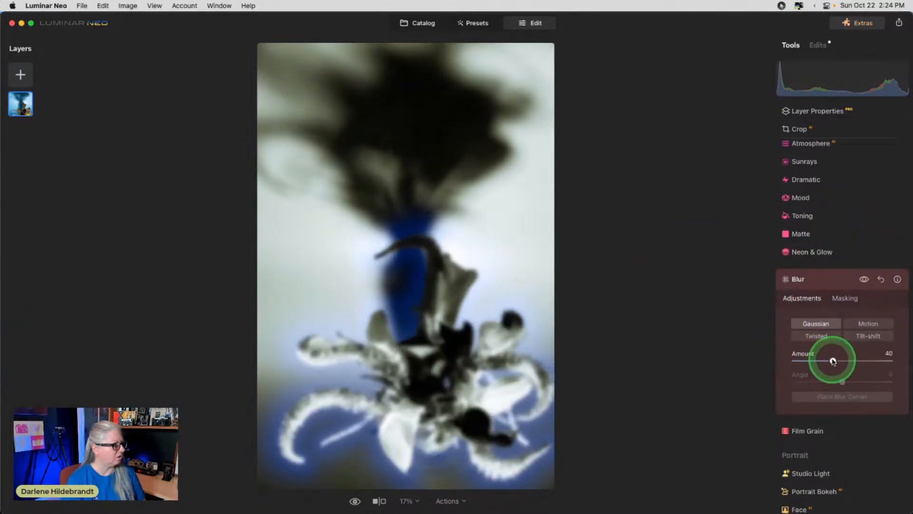
{"action": "mouse_move", "coordinate": [833, 361]}
{"action": "left_mouse_down"}
{"action": "mouse_move", "coordinate": [886, 358]}
{"action": "mouse_move", "coordinate": [740, 367]}
{"action": "mouse_move", "coordinate": [846, 364]}
{"action": "left_mouse_up"}
Step: Mask the blur with a linear gradient across the shadow so it fades out above the flowers, and close Blur
{"action": "left_click", "coordinate": [847, 298]}
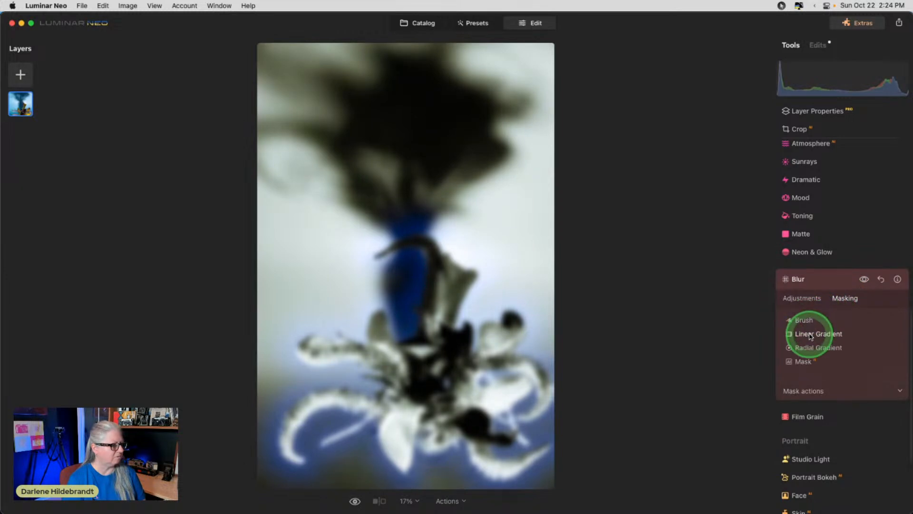
{"action": "left_click", "coordinate": [811, 334]}
{"action": "mouse_move", "coordinate": [398, 135]}
{"action": "left_mouse_down"}
{"action": "mouse_move", "coordinate": [407, 241]}
{"action": "mouse_move", "coordinate": [408, 194]}
{"action": "mouse_move", "coordinate": [409, 215]}
{"action": "left_mouse_up"}
{"action": "left_click", "coordinate": [802, 298]}
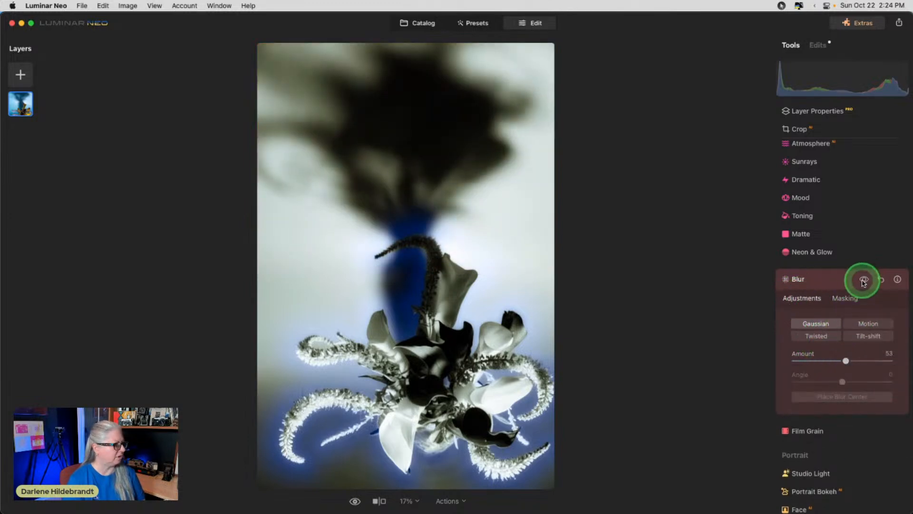
{"action": "left_click", "coordinate": [838, 280]}
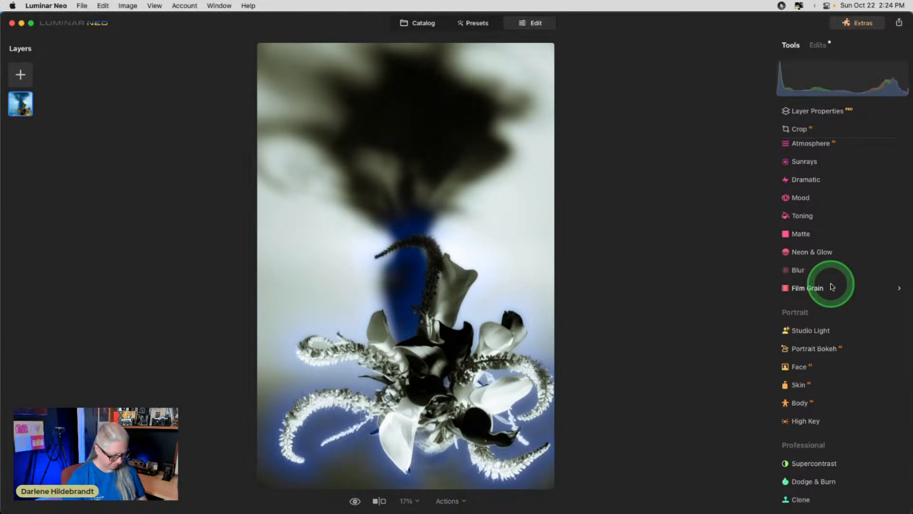
Step: Return to the Luminar Neo catalog and switch to Lightroom Classic
{"action": "key", "text": "backslash"}
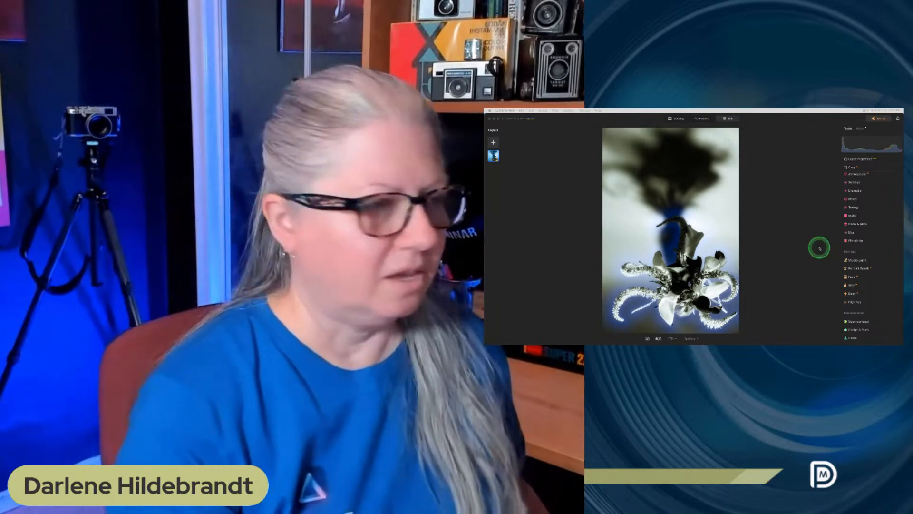
{"action": "key", "text": "g"}
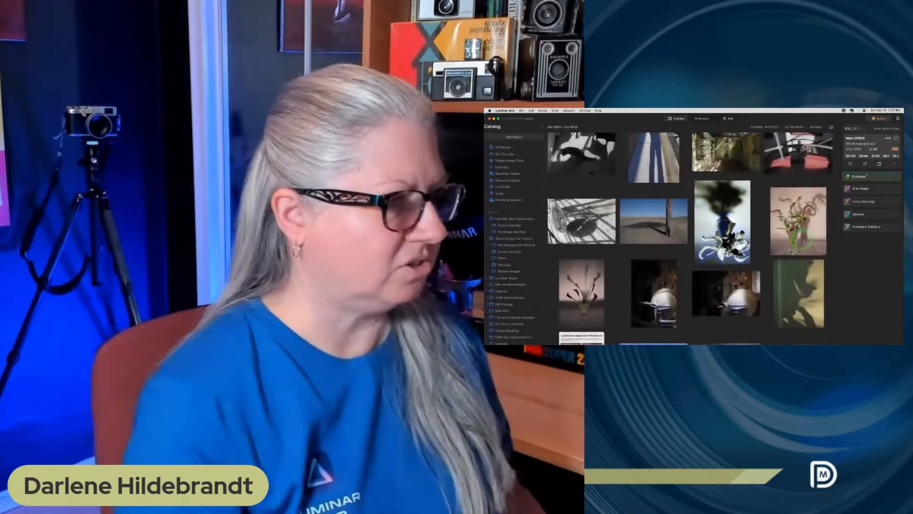
{"action": "key", "text": "super+Tab"}
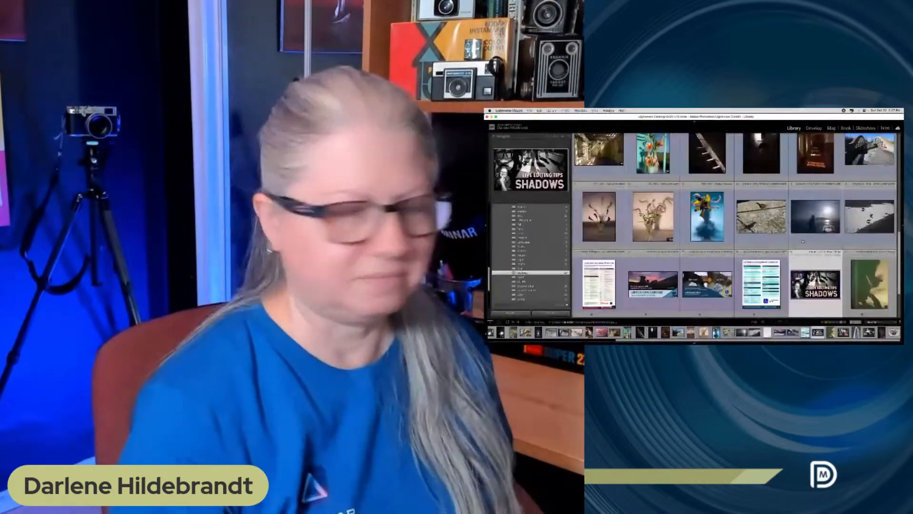
Step: Give the blue flower shadow photo a red color label and open the neighboring tree shadow photo at full view
{"action": "left_click", "coordinate": [713, 224]}
{"action": "key", "text": "6"}
{"action": "scroll", "coordinate": [777, 233], "scroll_direction": "down", "scroll_amount": 1}
{"action": "scroll", "coordinate": [778, 233], "scroll_direction": "up", "scroll_amount": 1}
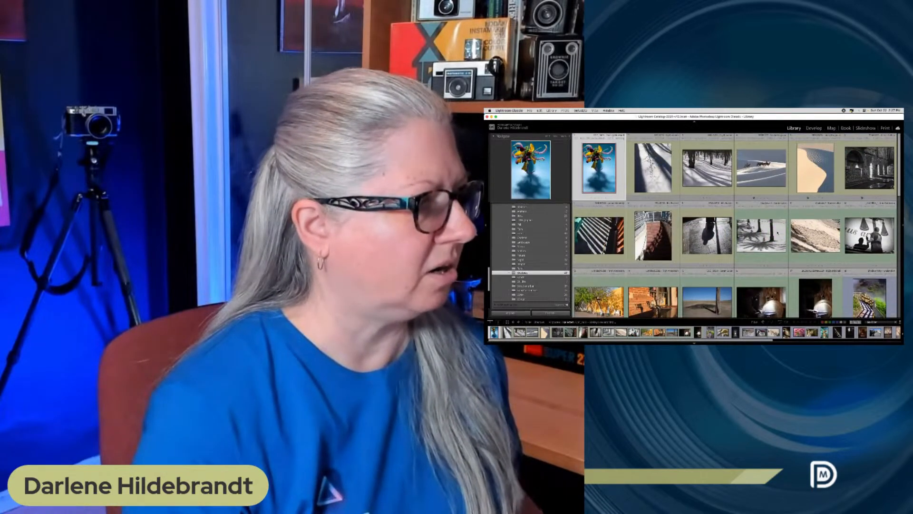
{"action": "double_click", "coordinate": [651, 176]}
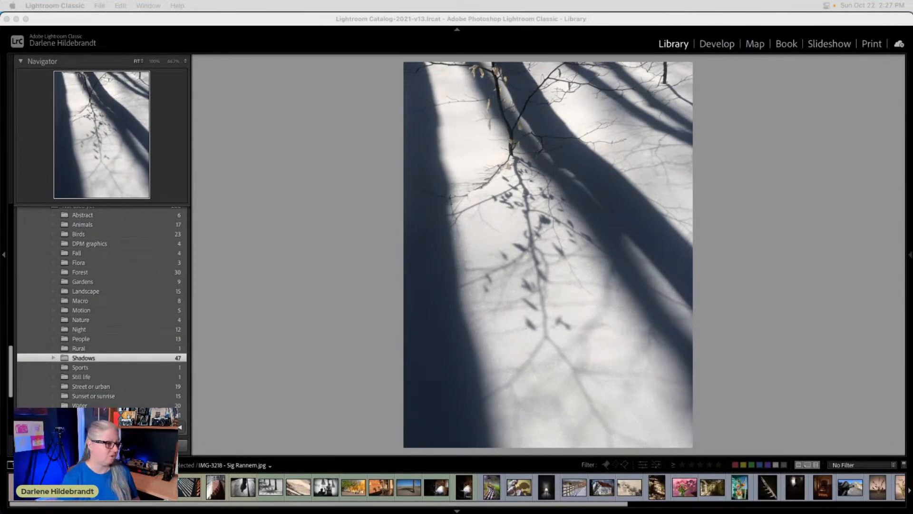
Step: Browse the tree, camel, sand dune, stone ruins and deck shadow photos at full view, ending on the black-and-white stone ruins photo
{"action": "left_click", "coordinate": [814, 230]}
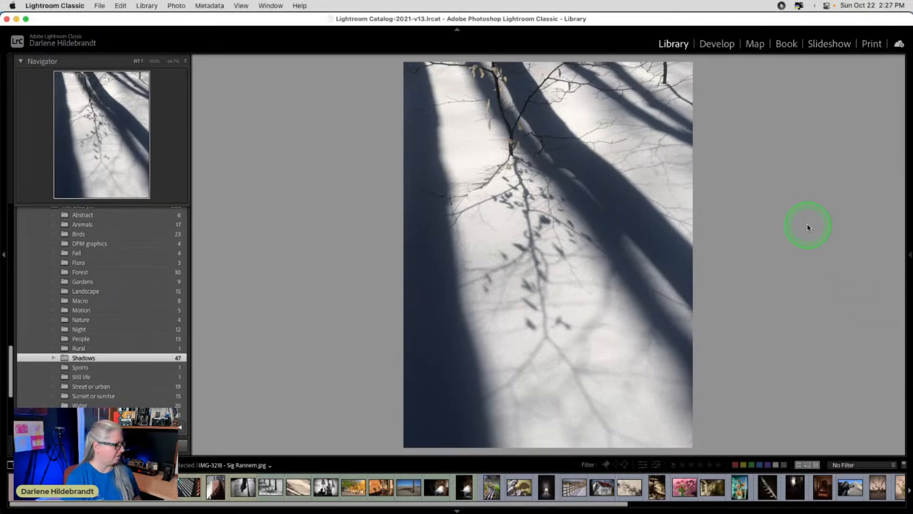
{"action": "key", "text": "Right"}
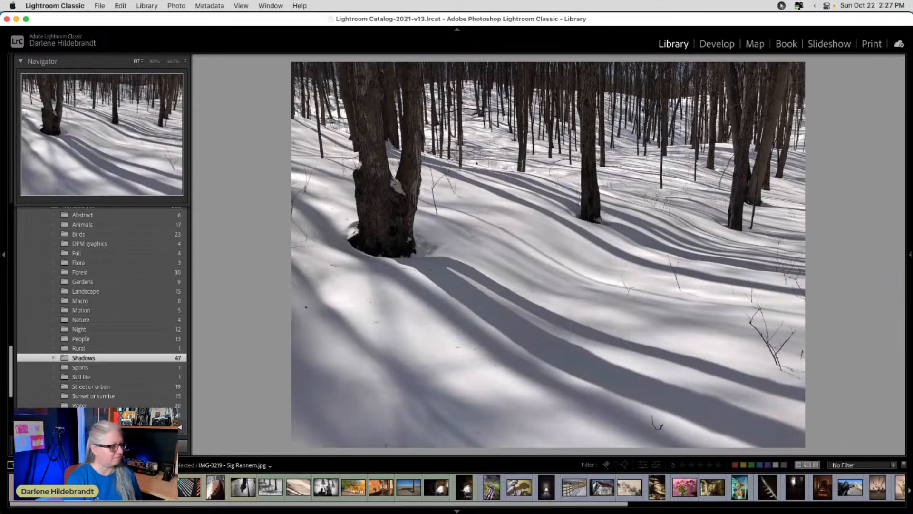
{"action": "key", "text": "Right"}
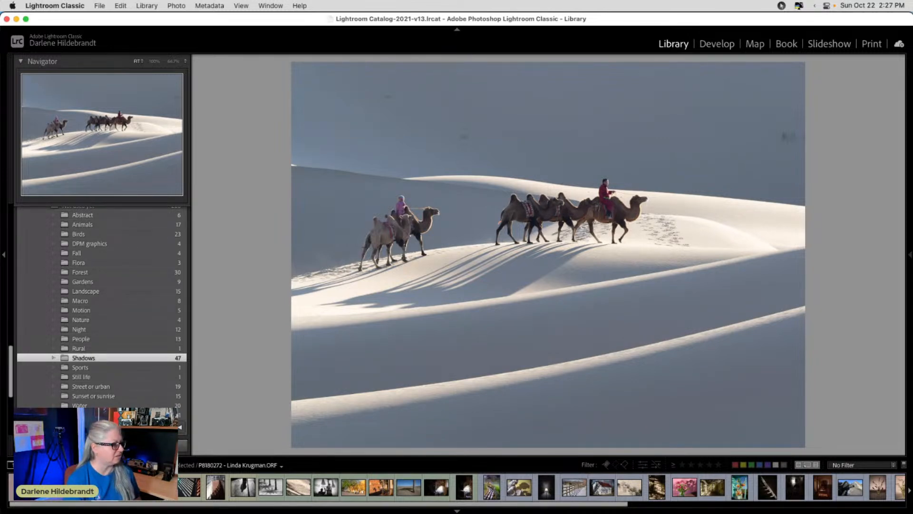
{"action": "key", "text": "Right"}
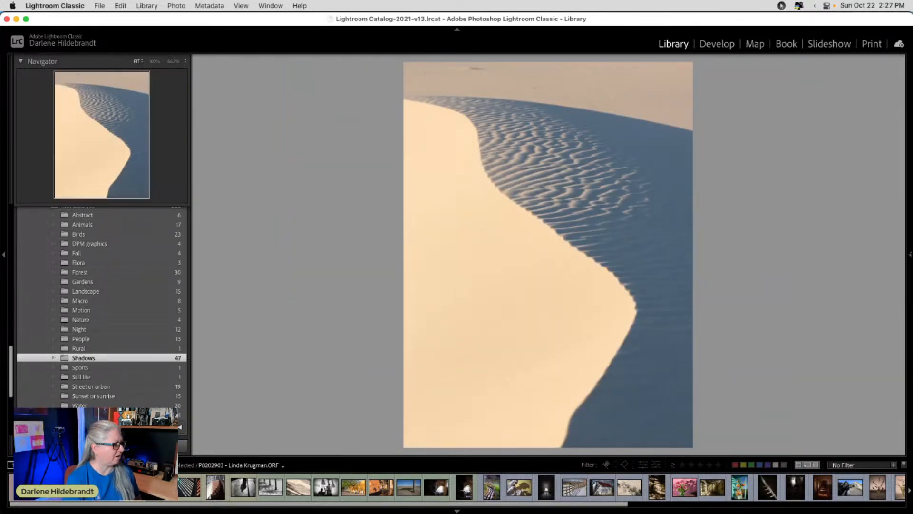
{"action": "key", "text": "Left"}
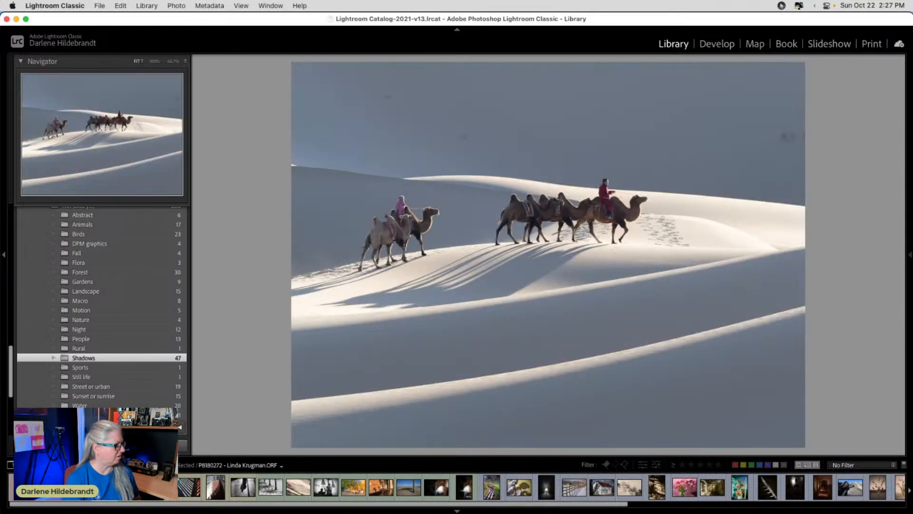
{"action": "key", "text": "Right"}
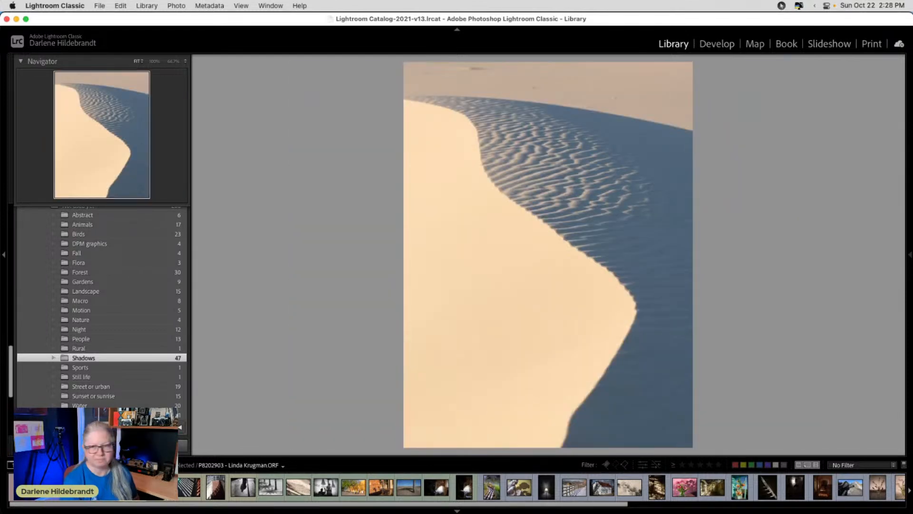
{"action": "key", "text": "Right"}
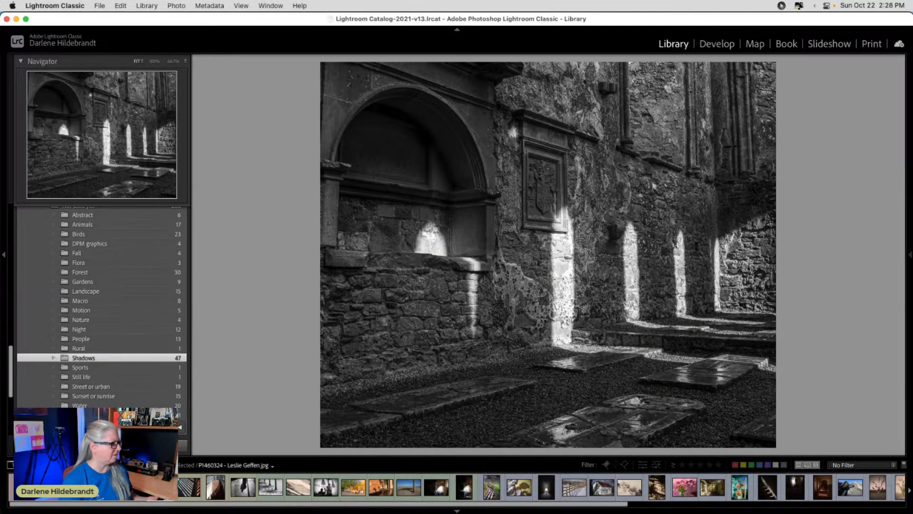
{"action": "key", "text": "Right"}
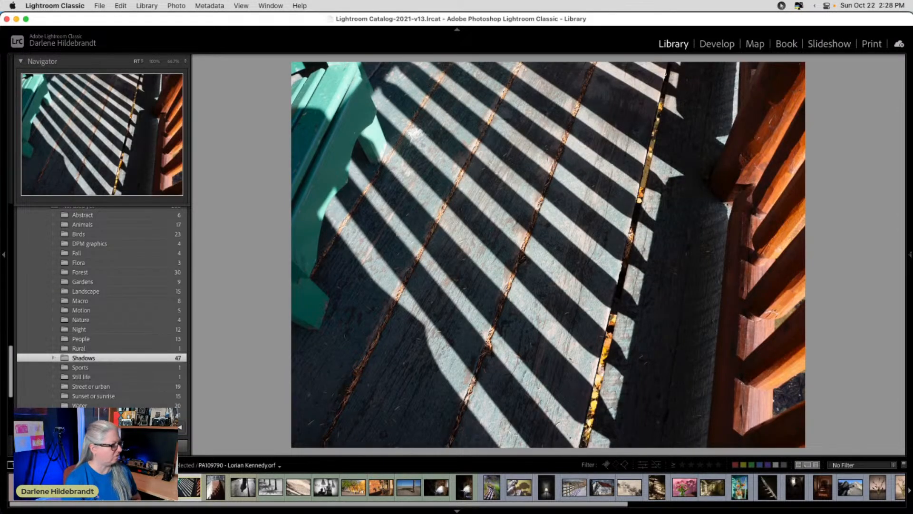
{"action": "key", "text": "Left"}
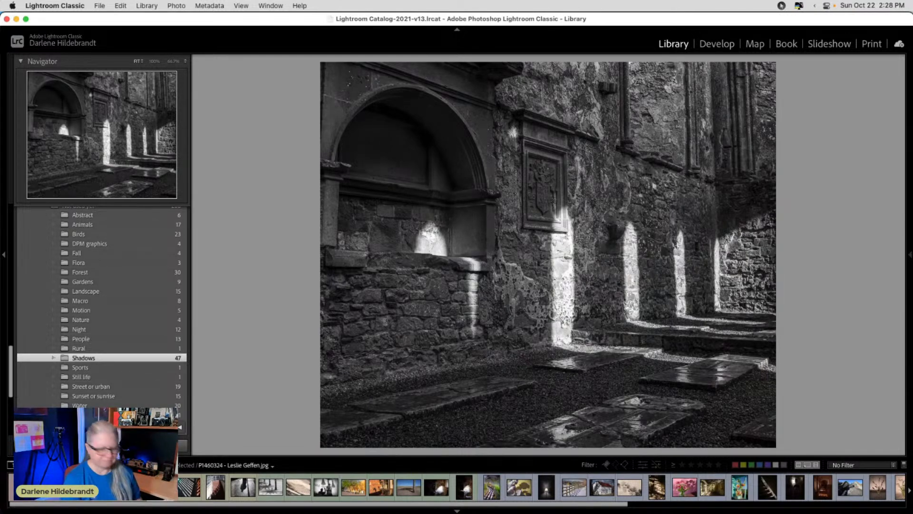
Step: Darken the stone ruins photo in Develop with Blacks -47, Shadows -29 and Exposure -0.05, and set Whites to +2
{"action": "key", "text": "d"}
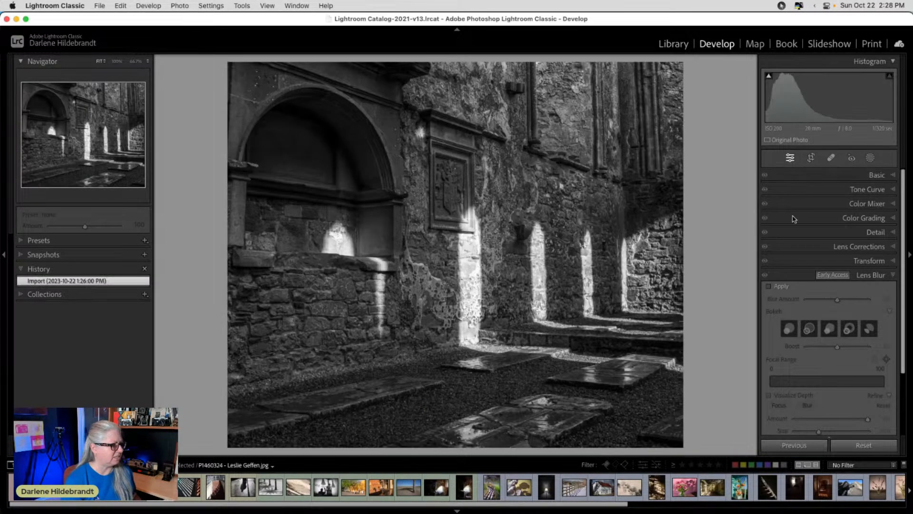
{"action": "left_click", "coordinate": [794, 219]}
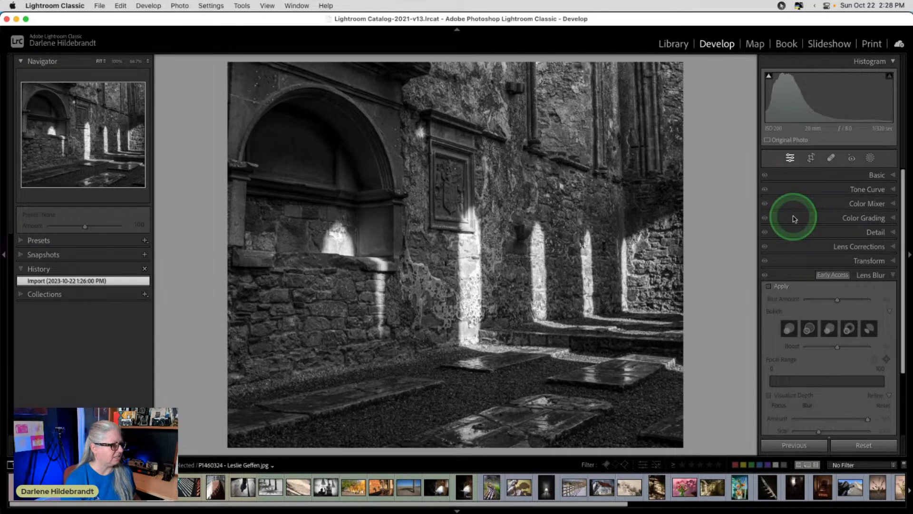
{"action": "left_click", "coordinate": [870, 176]}
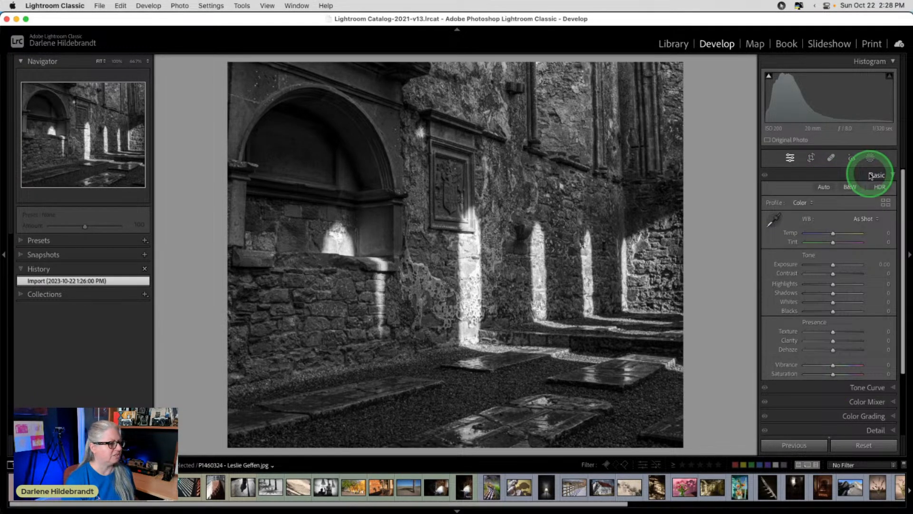
{"action": "left_click_drag", "start_coordinate": [832, 313], "coordinate": [826, 293]}
{"action": "left_click_drag", "start_coordinate": [833, 264], "coordinate": [834, 267]}
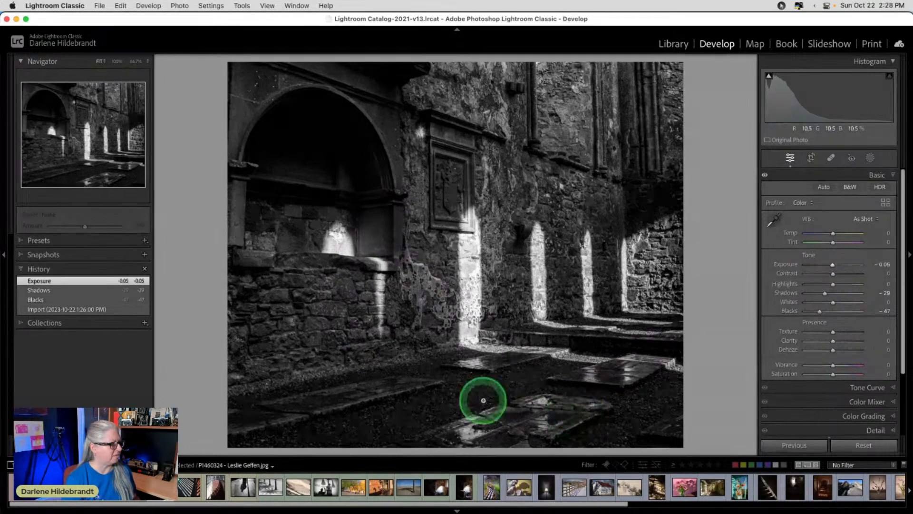
{"action": "left_click_drag", "start_coordinate": [833, 303], "coordinate": [836, 305]}
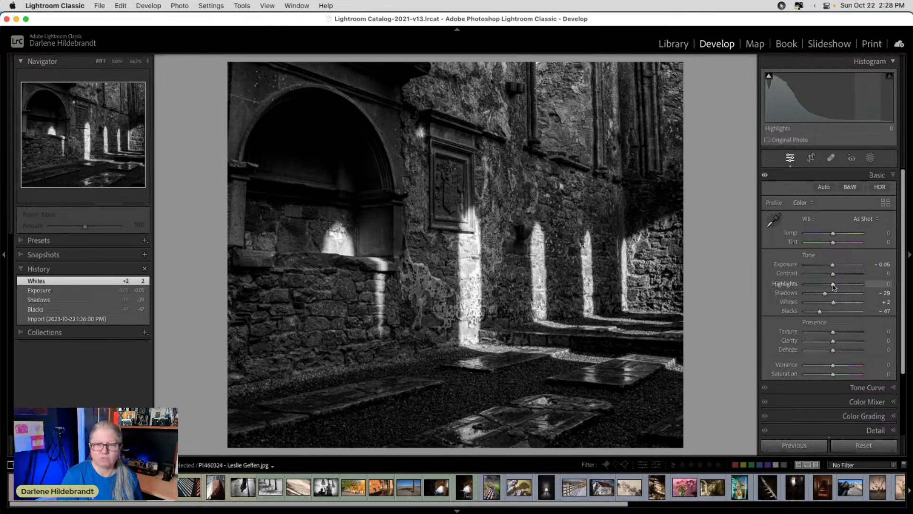
Step: Compare the edited stone ruins photo with its original version, and give it a red color label in the Library grid
{"action": "key", "text": "backslash"}
{"action": "key", "text": "backslash"}
{"action": "key", "text": "backslash"}
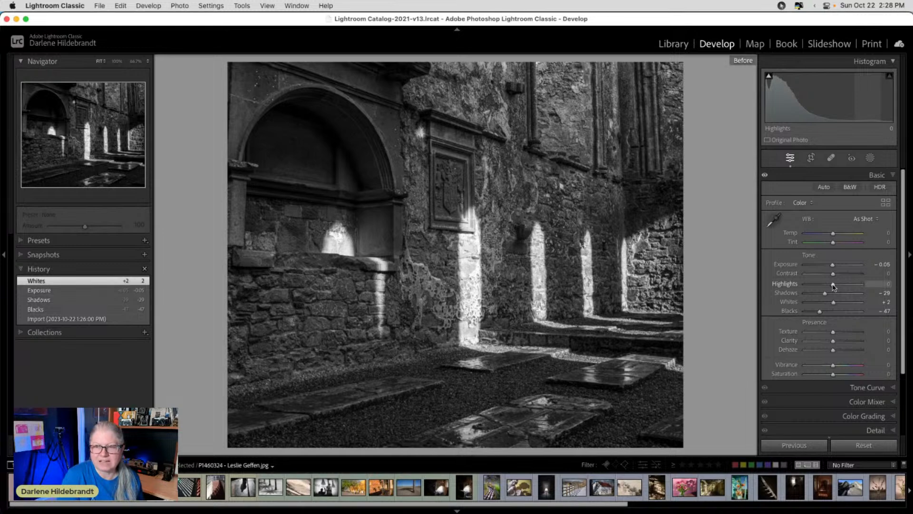
{"action": "key", "text": "backslash"}
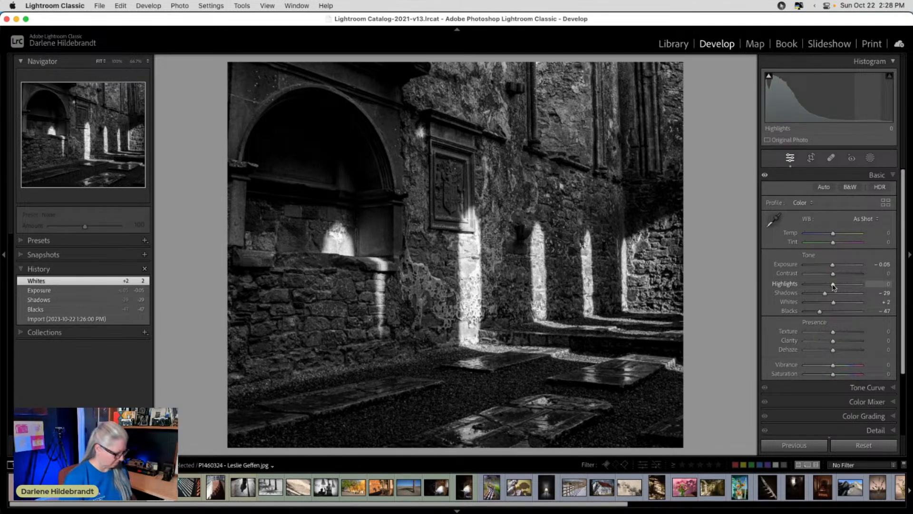
{"action": "key", "text": "g"}
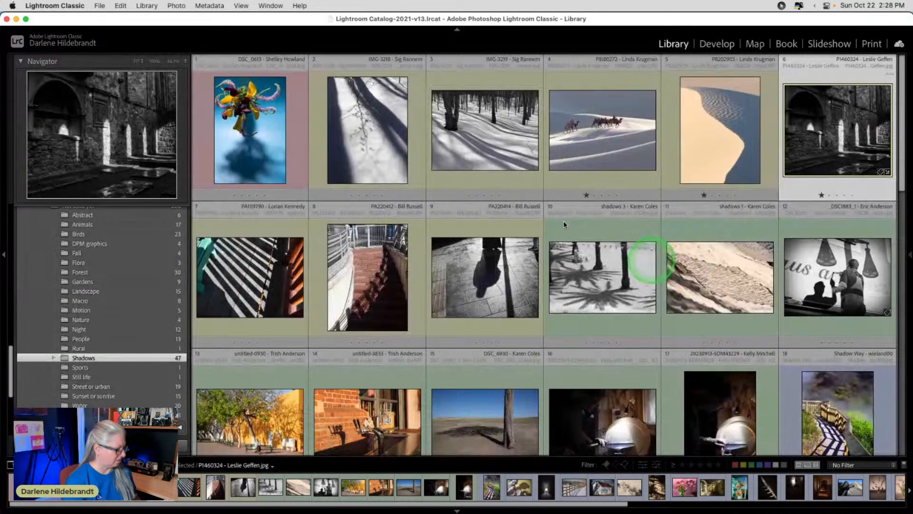
{"action": "key", "text": "6"}
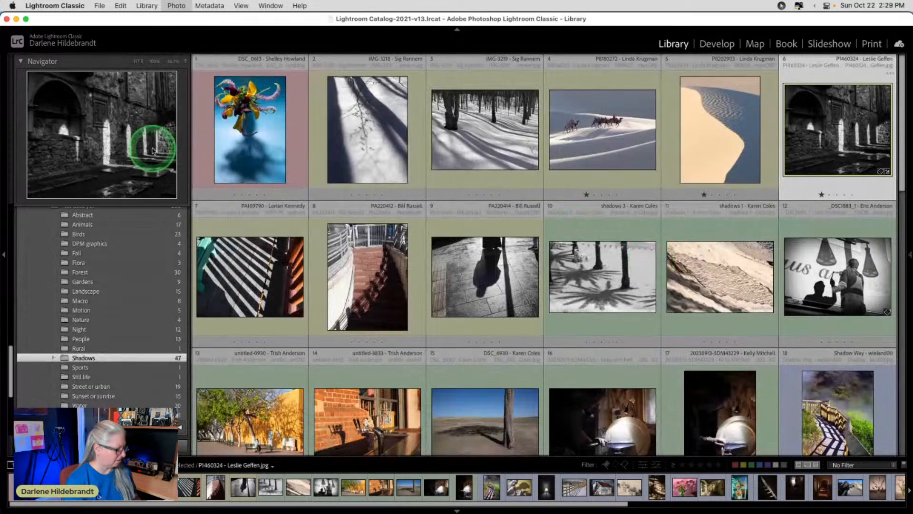
Step: View the dark staircase photo and the neighboring dark rotunda photo at full size, and return to the grid with the staircase selected
{"action": "scroll", "coordinate": [433, 174], "scroll_direction": "down", "scroll_amount": 4}
{"action": "scroll", "coordinate": [431, 174], "scroll_direction": "down", "scroll_amount": 7}
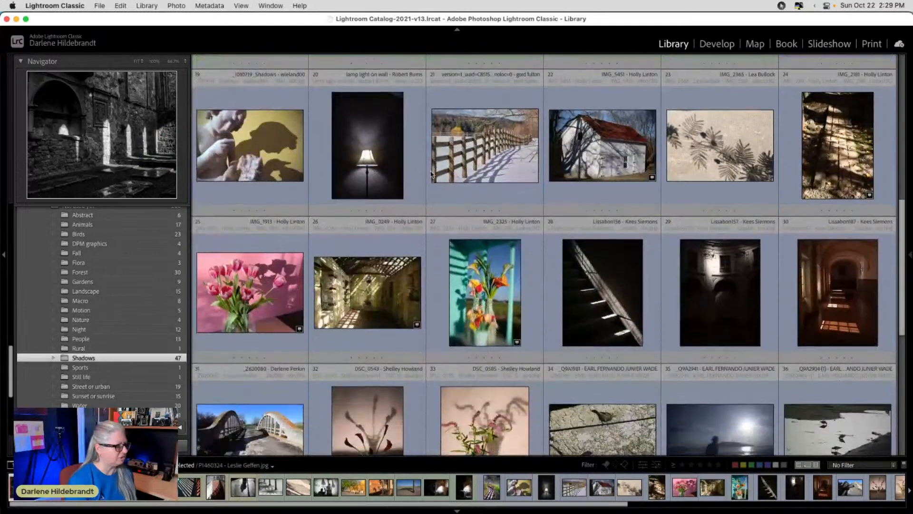
{"action": "double_click", "coordinate": [618, 255]}
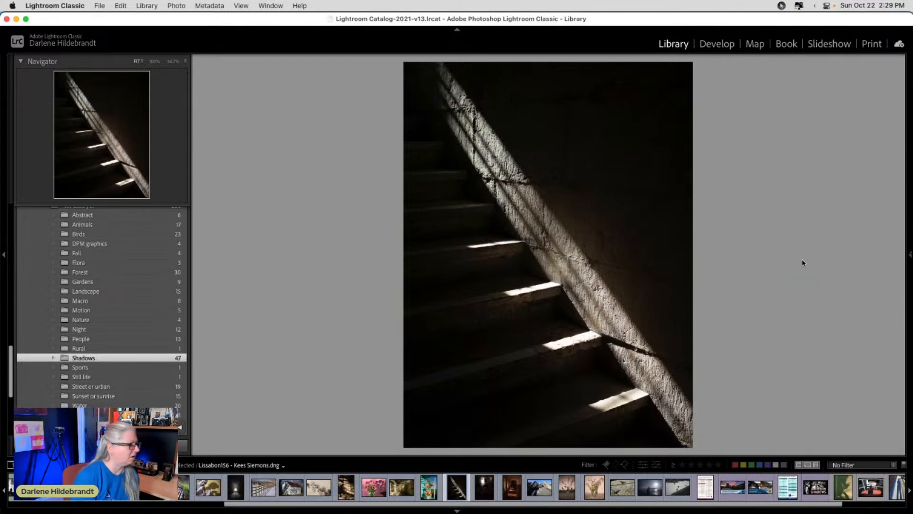
{"action": "key", "text": "g"}
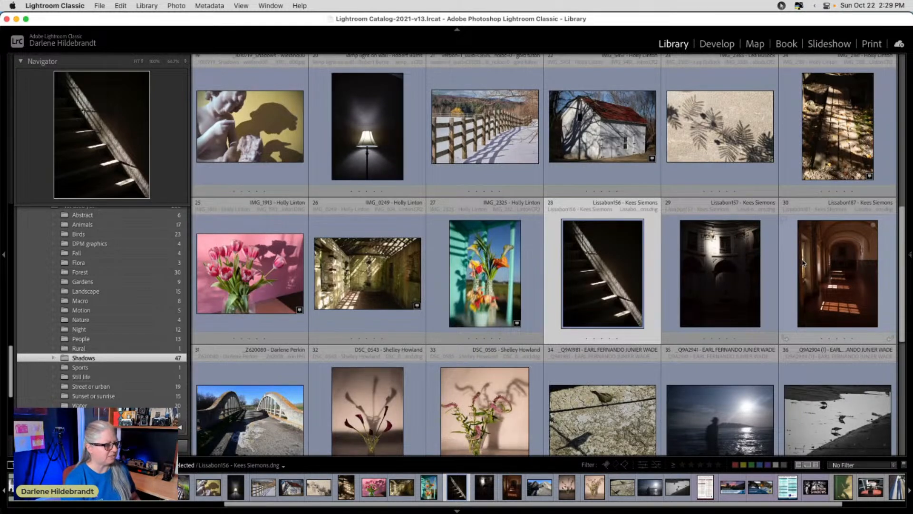
{"action": "key", "text": "e"}
{"action": "key", "text": "Right"}
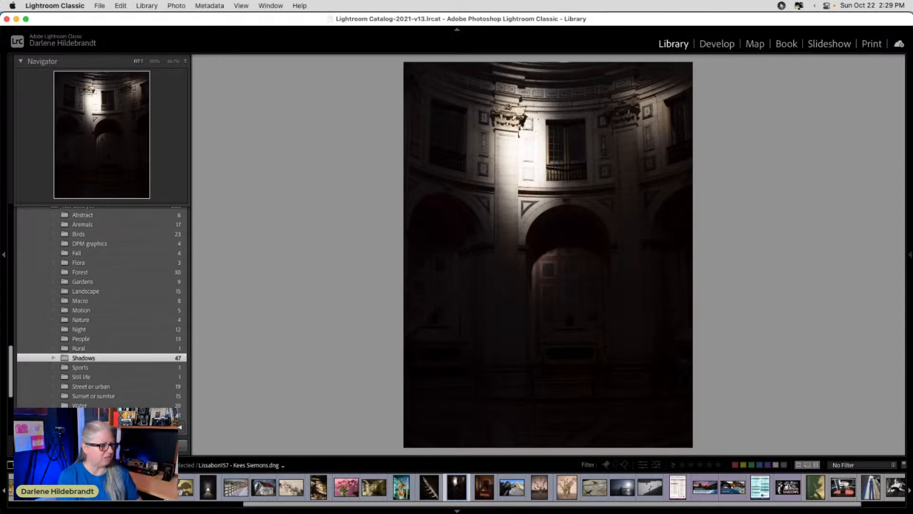
{"action": "key", "text": "Left"}
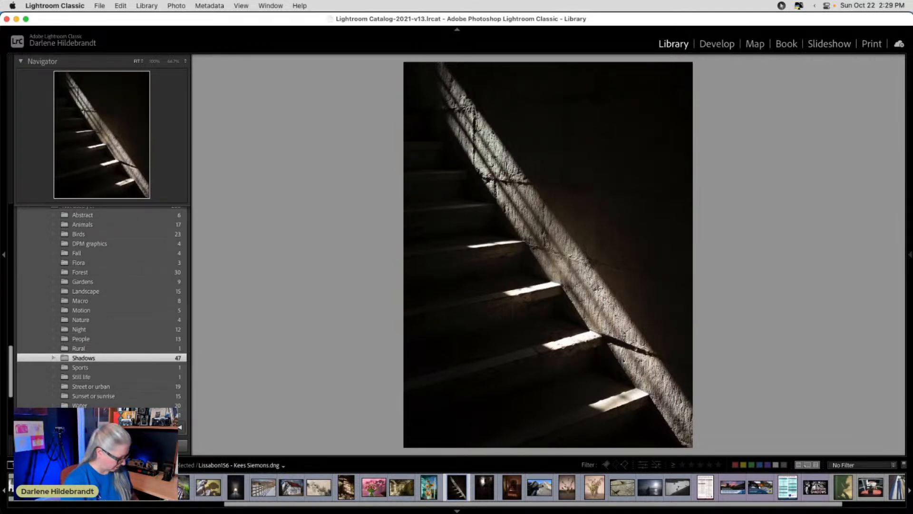
{"action": "key", "text": "g"}
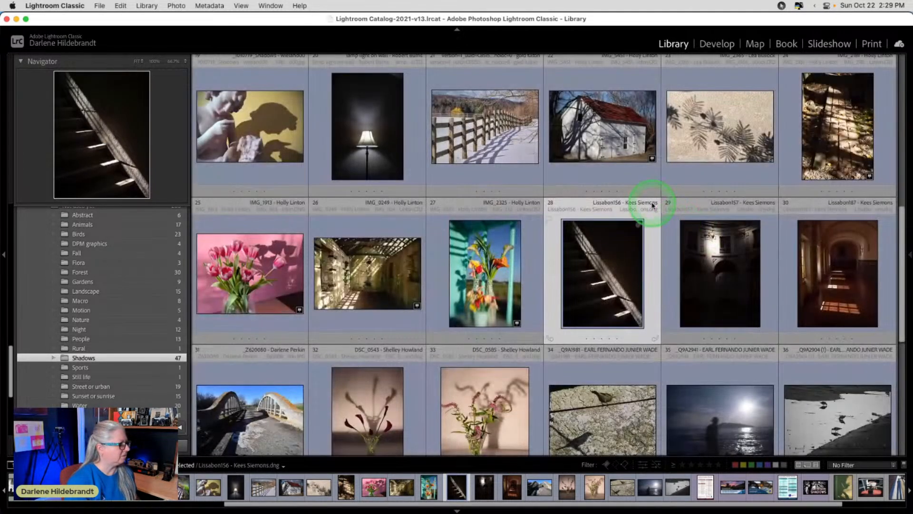
Step: Open the camel caravan photo in Develop, and show and hide its camera information overlay
{"action": "scroll", "coordinate": [628, 194], "scroll_direction": "up", "scroll_amount": 3}
{"action": "scroll", "coordinate": [628, 195], "scroll_direction": "up", "scroll_amount": 6}
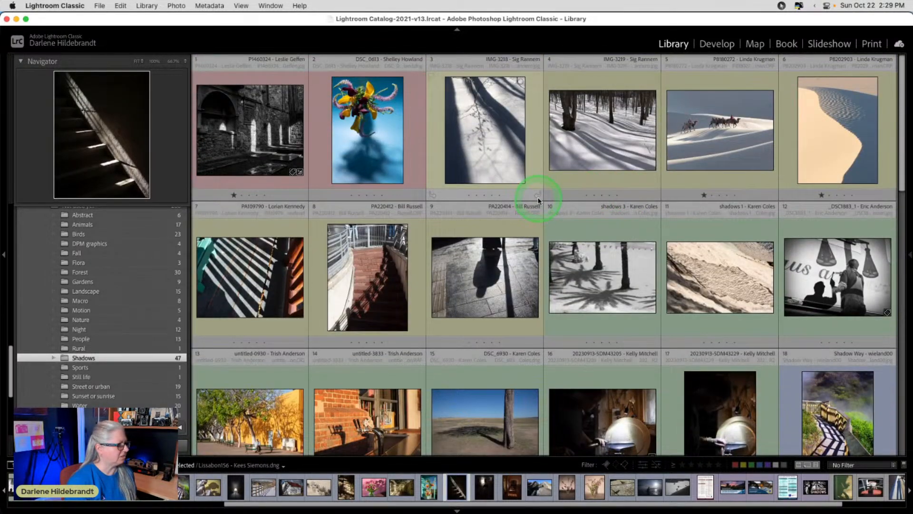
{"action": "left_click", "coordinate": [707, 127]}
{"action": "key", "text": "d"}
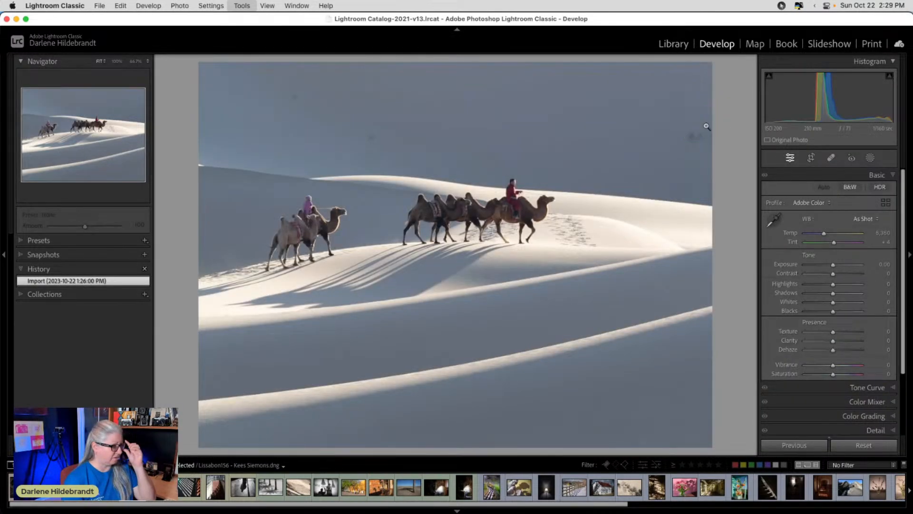
{"action": "key", "text": "e"}
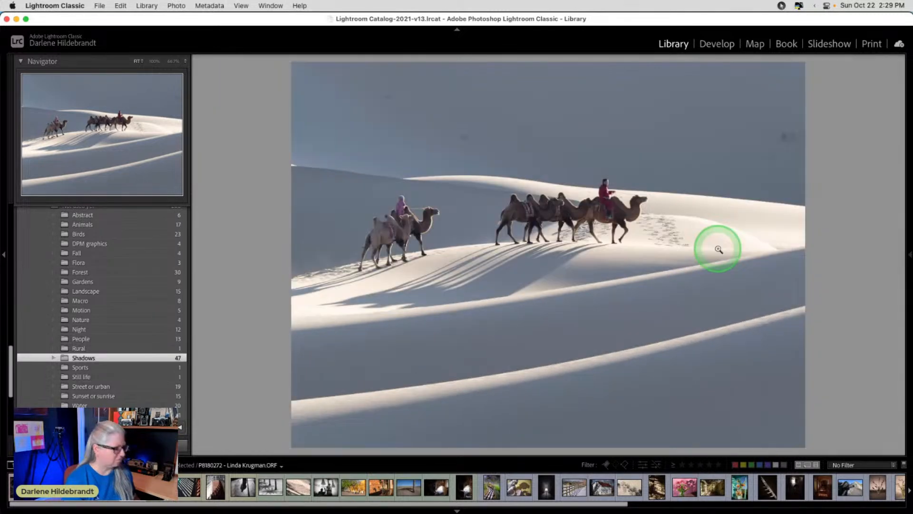
{"action": "key", "text": "d"}
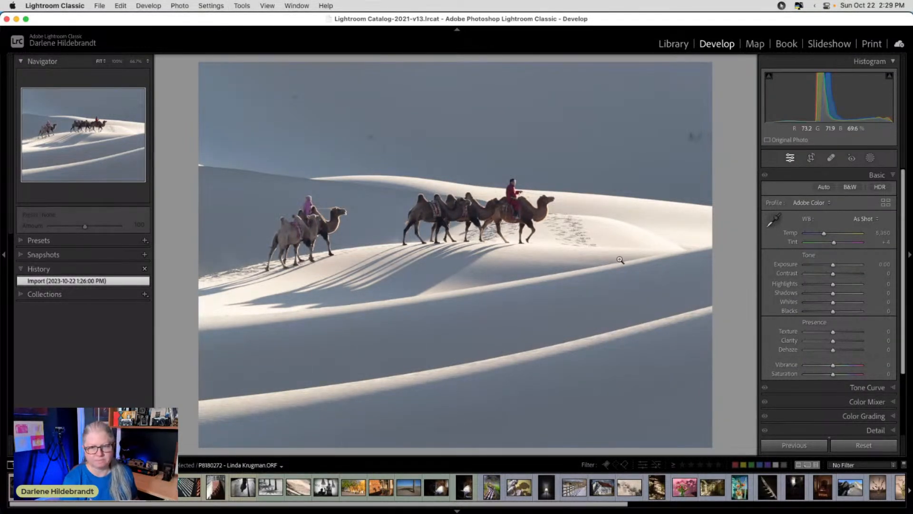
{"action": "key", "text": "i"}
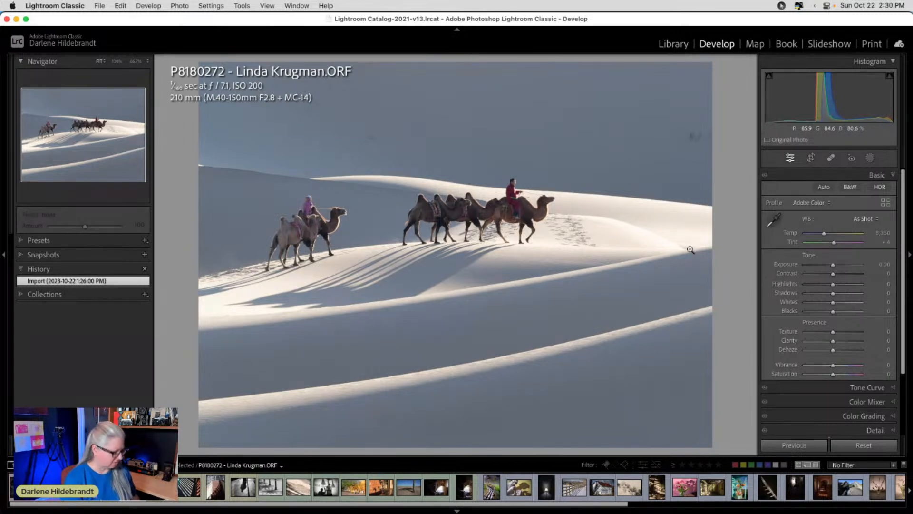
{"action": "key", "text": "i"}
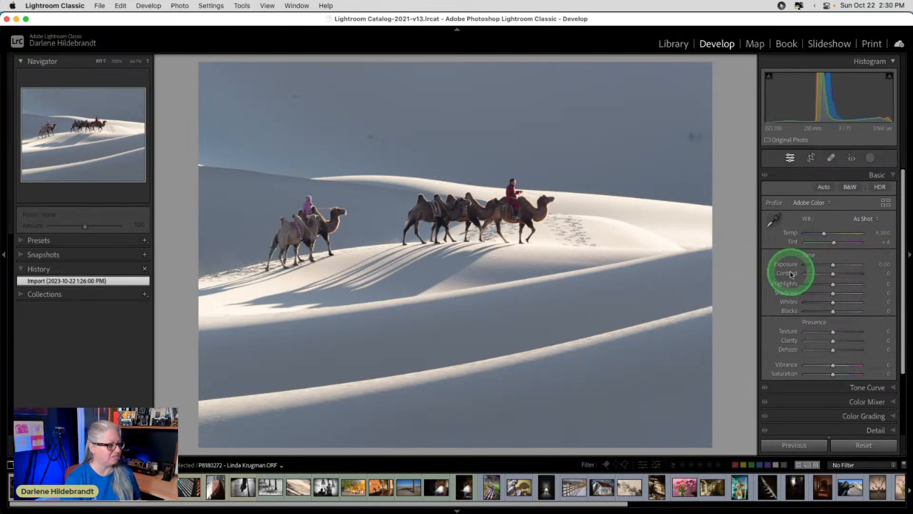
Step: Look over the Lens Blur settings for the camel caravan photo and collapse them again
{"action": "scroll", "coordinate": [799, 276], "scroll_direction": "down", "scroll_amount": 3}
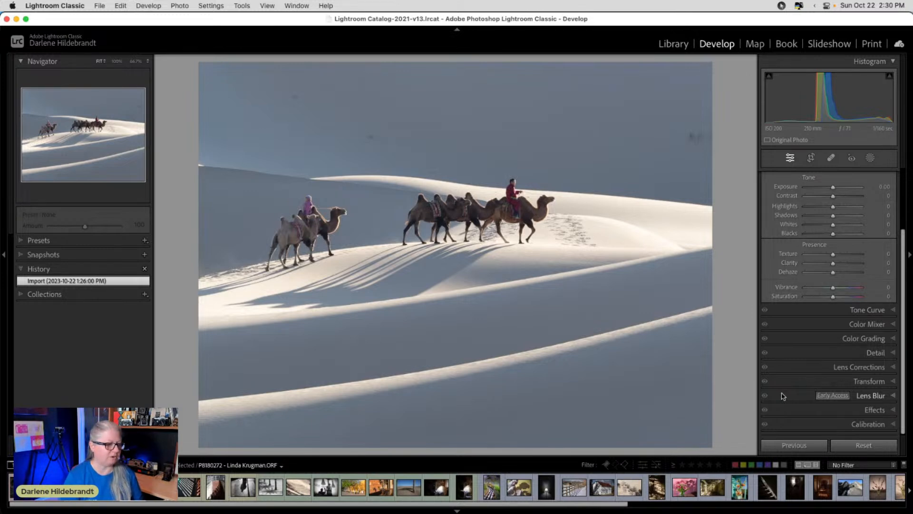
{"action": "left_click", "coordinate": [879, 396]}
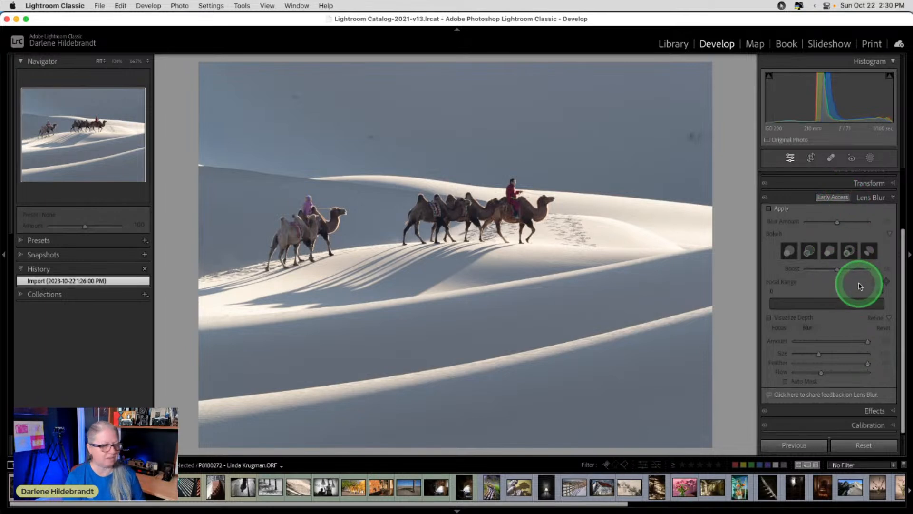
{"action": "scroll", "coordinate": [859, 287], "scroll_direction": "up", "scroll_amount": 5}
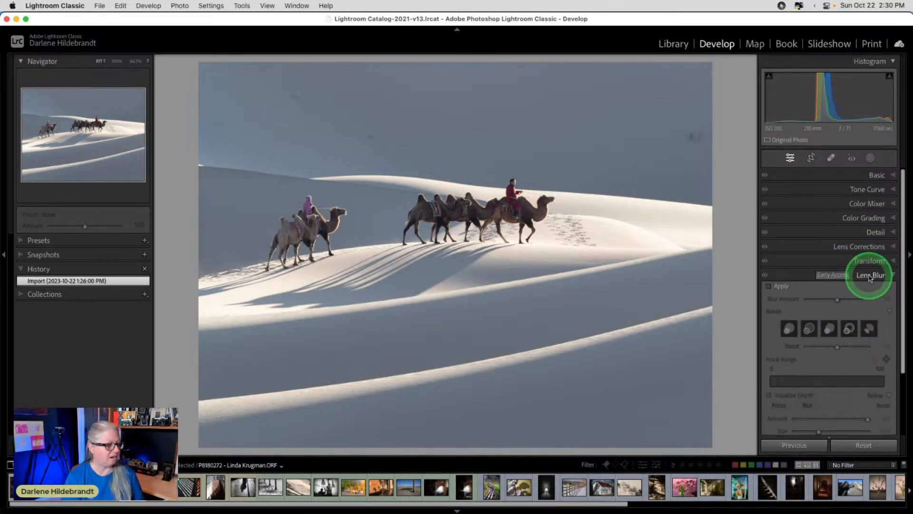
{"action": "left_click", "coordinate": [869, 278]}
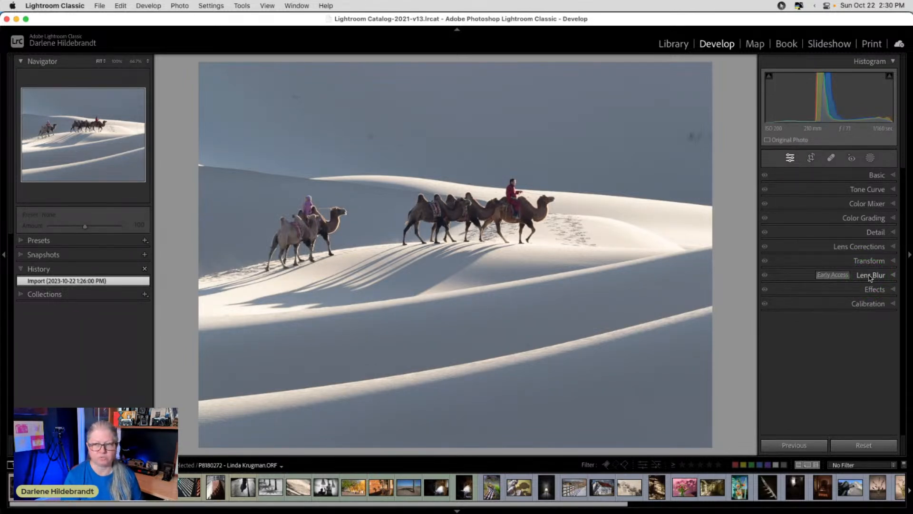
{"action": "left_click", "coordinate": [866, 384]}
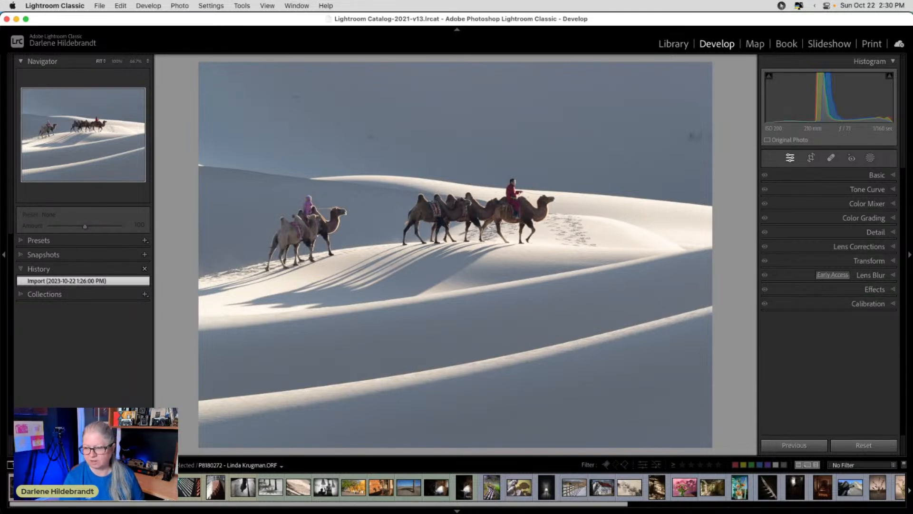
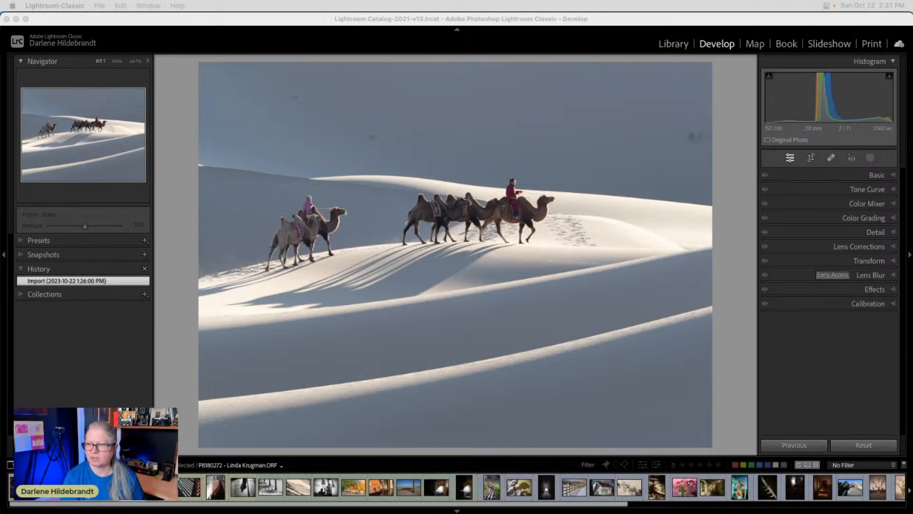
Step: Try the automatic tone settings and HDR edit mode on the camel caravan photo, reverting each one
{"action": "left_click", "coordinate": [875, 176]}
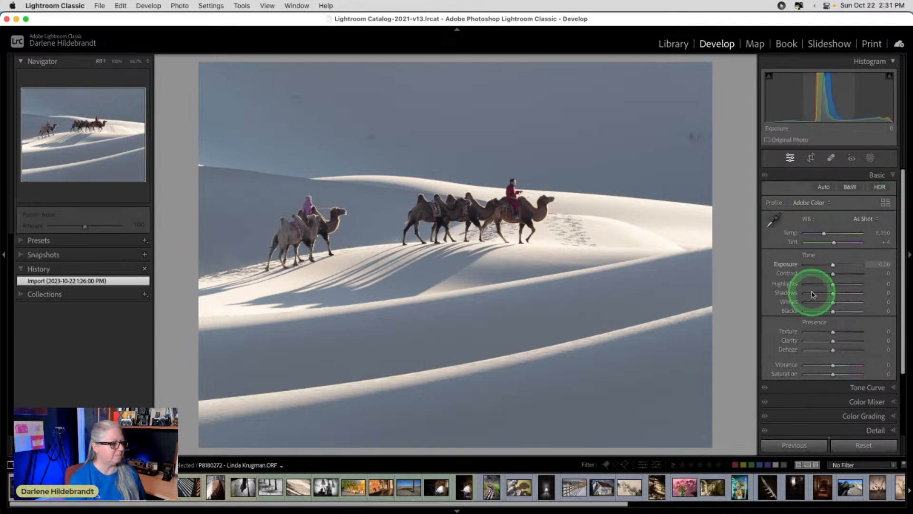
{"action": "left_click", "coordinate": [823, 187]}
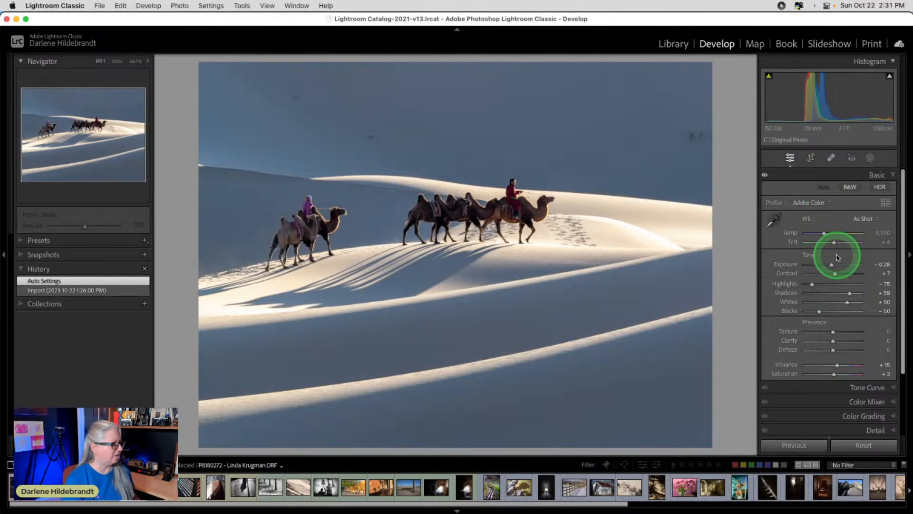
{"action": "key", "text": "super+z"}
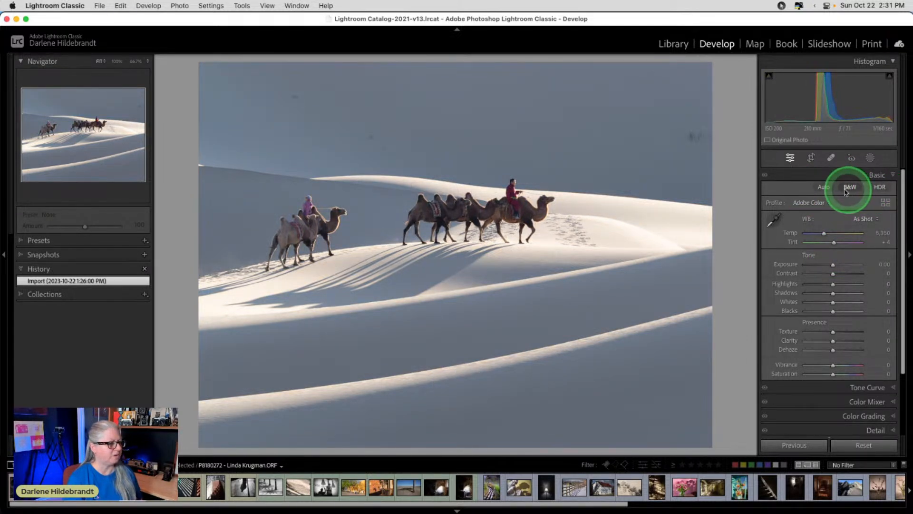
{"action": "left_click", "coordinate": [880, 188]}
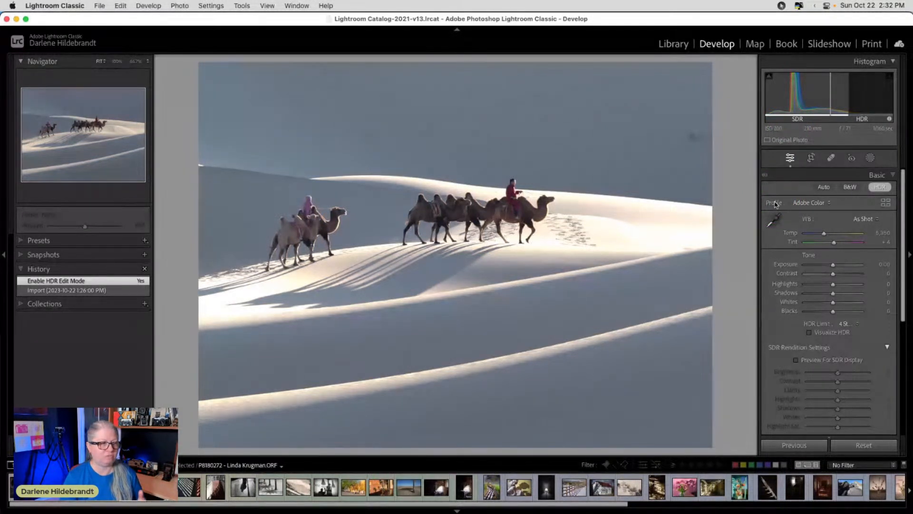
{"action": "left_click", "coordinate": [879, 188]}
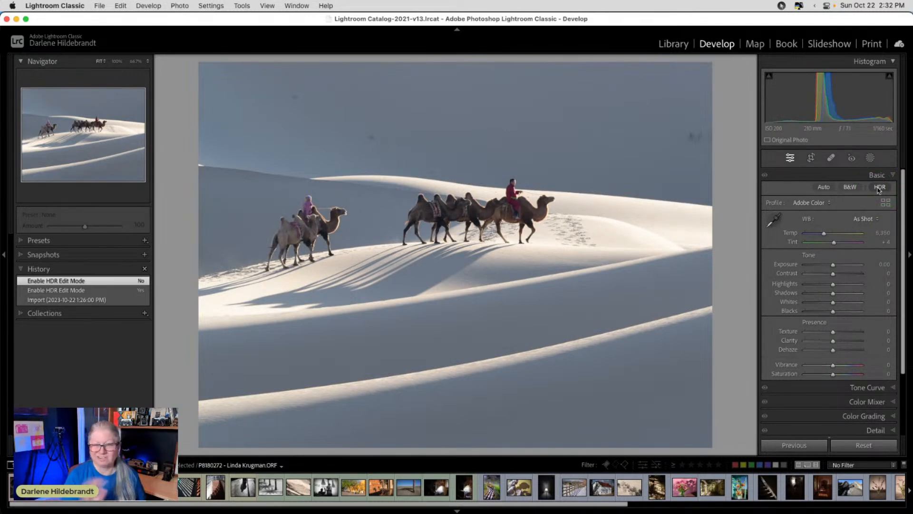
{"action": "left_click", "coordinate": [841, 239]}
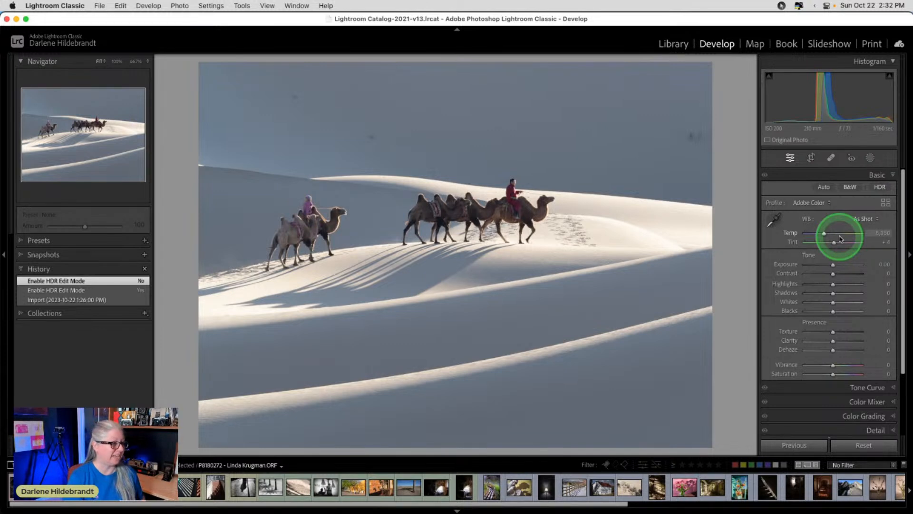
Step: Preview the Camera Matching profiles on the camel caravan photo and apply Camera Monotone
{"action": "left_click", "coordinate": [883, 203]}
{"action": "left_click", "coordinate": [837, 269]}
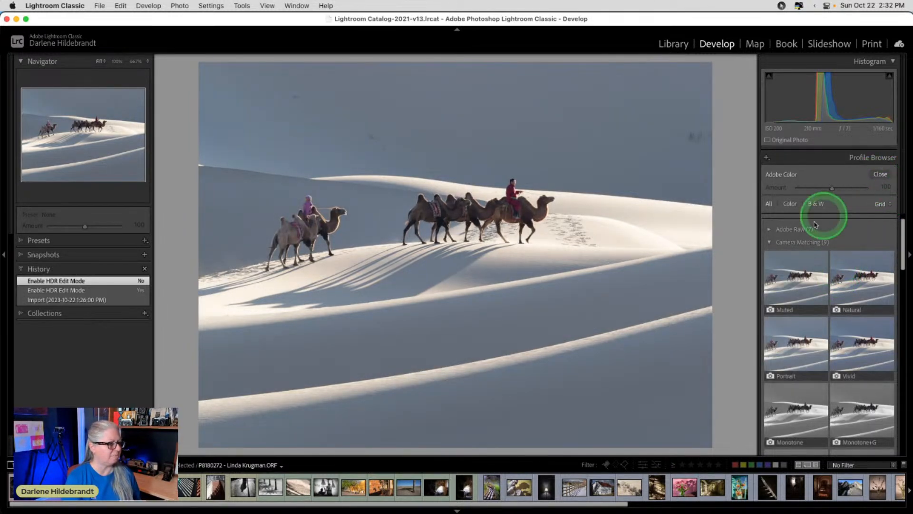
{"action": "scroll", "coordinate": [841, 292], "scroll_direction": "down", "scroll_amount": 3}
{"action": "scroll", "coordinate": [844, 292], "scroll_direction": "up", "scroll_amount": 3}
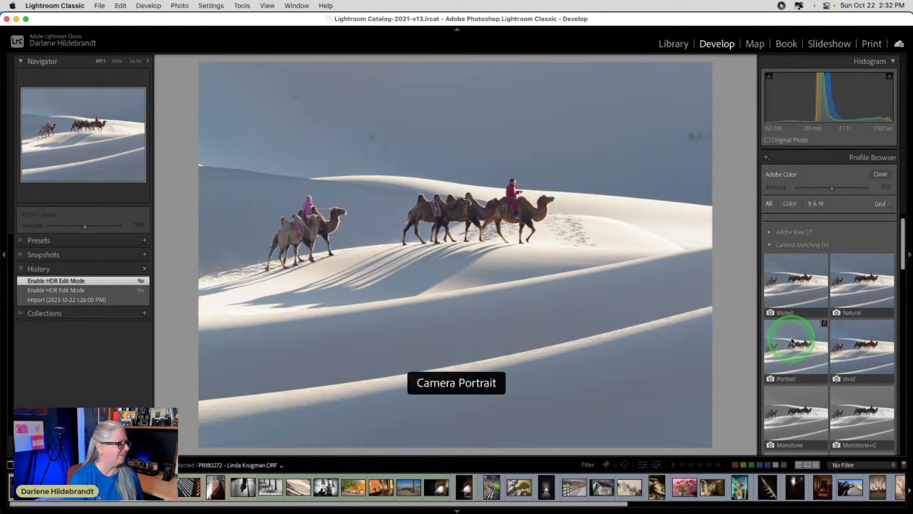
{"action": "scroll", "coordinate": [792, 340], "scroll_direction": "down", "scroll_amount": 2}
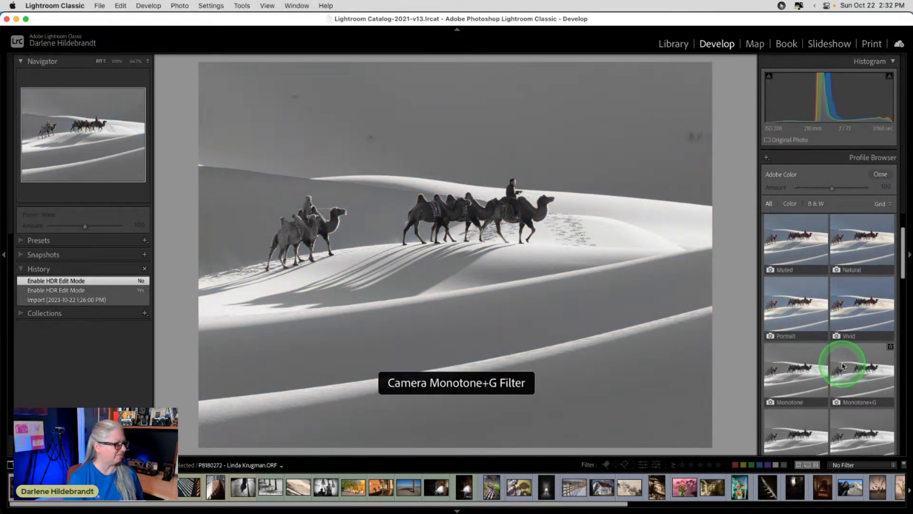
{"action": "scroll", "coordinate": [785, 365], "scroll_direction": "down", "scroll_amount": 3}
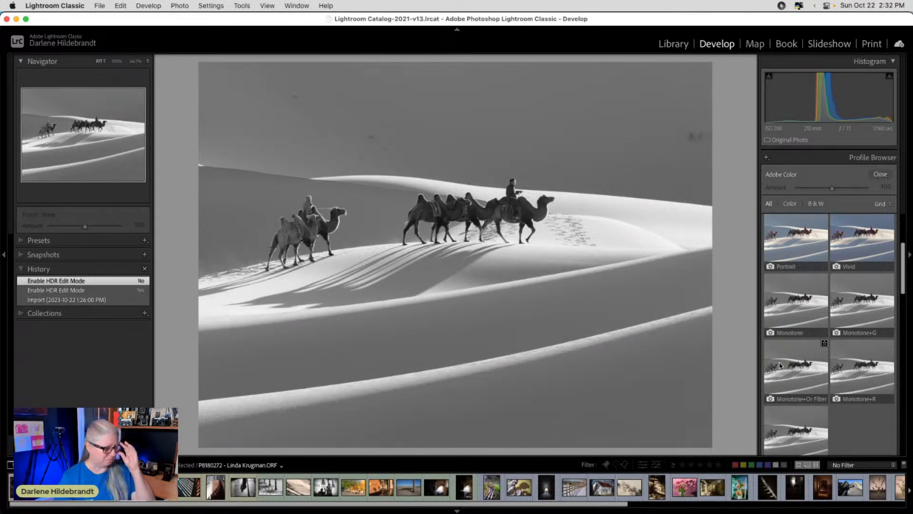
{"action": "left_click", "coordinate": [784, 348]}
{"action": "left_click", "coordinate": [789, 294]}
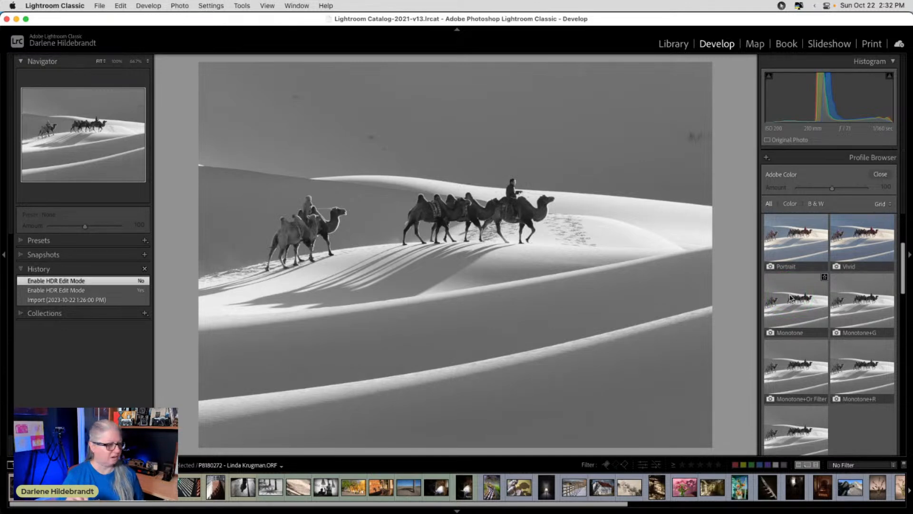
{"action": "left_click", "coordinate": [790, 298]}
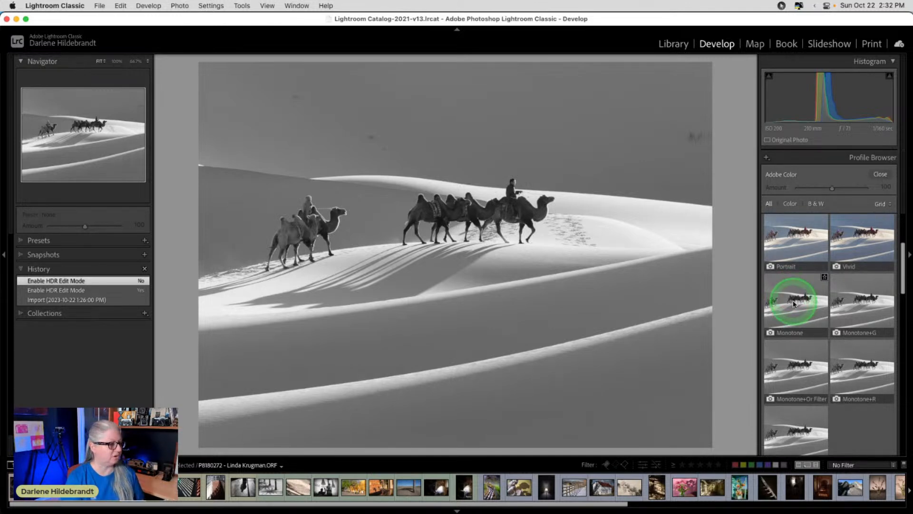
{"action": "left_click", "coordinate": [869, 182]}
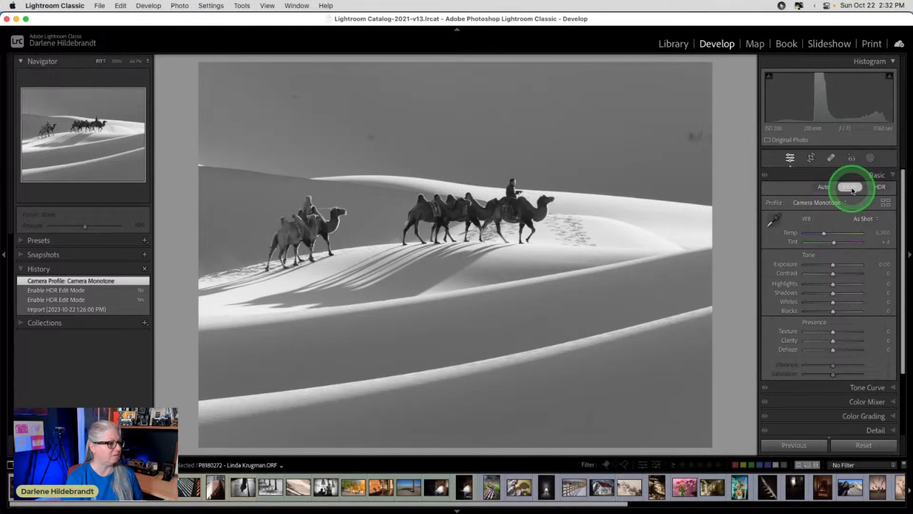
Step: Turn the black-and-white treatment off and on again, and check the Color Mixer for the camel caravan photo
{"action": "left_click", "coordinate": [850, 187]}
{"action": "left_click", "coordinate": [850, 188]}
{"action": "left_click", "coordinate": [792, 246]}
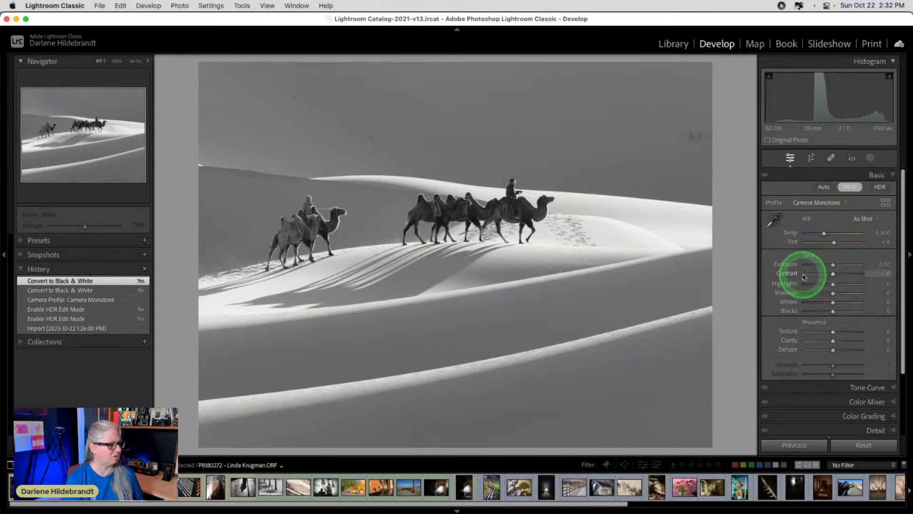
{"action": "scroll", "coordinate": [805, 267], "scroll_direction": "down", "scroll_amount": 2}
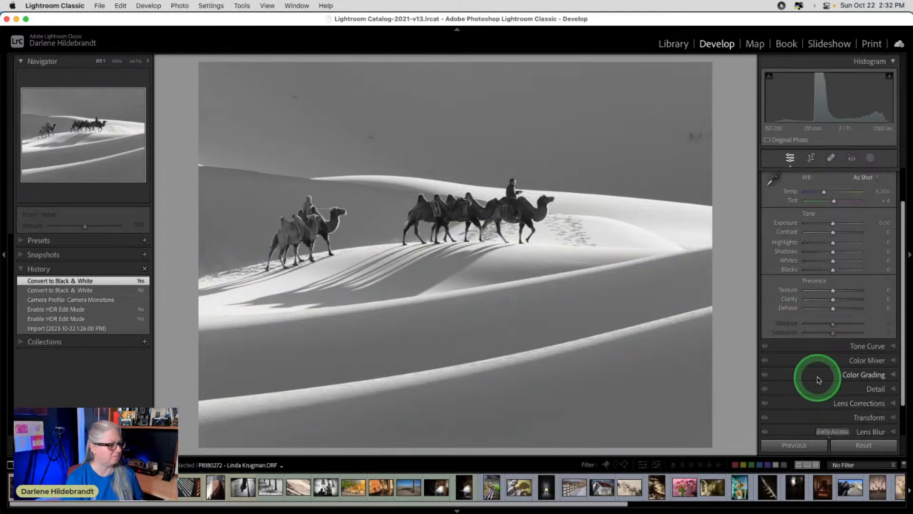
{"action": "left_click", "coordinate": [816, 360]}
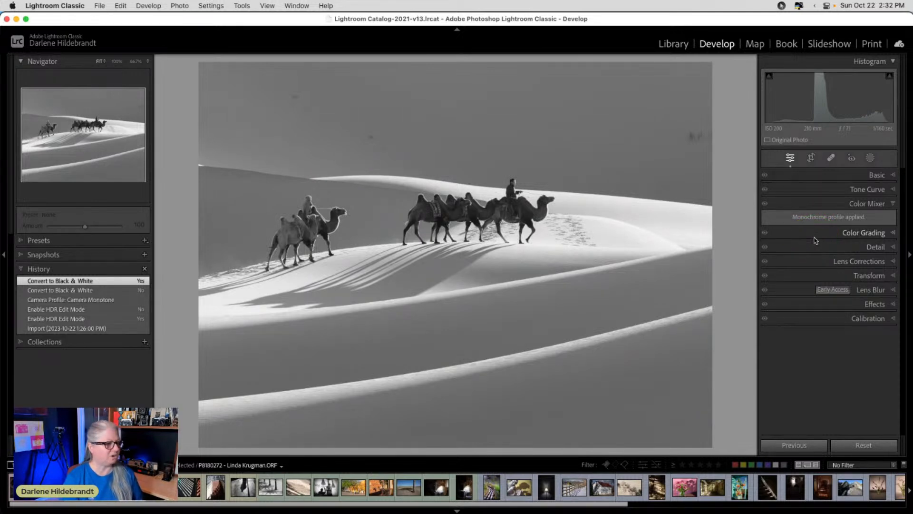
Step: Return the camel caravan photo to color by applying the Camera Muted profile and replacing it with Camera Natural
{"action": "left_click", "coordinate": [878, 175]}
{"action": "left_click", "coordinate": [809, 204]}
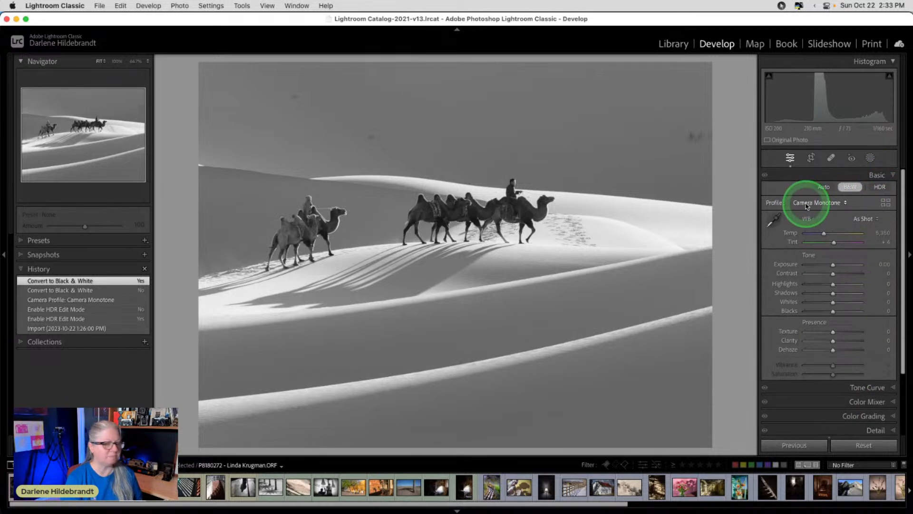
{"action": "left_click", "coordinate": [885, 203]}
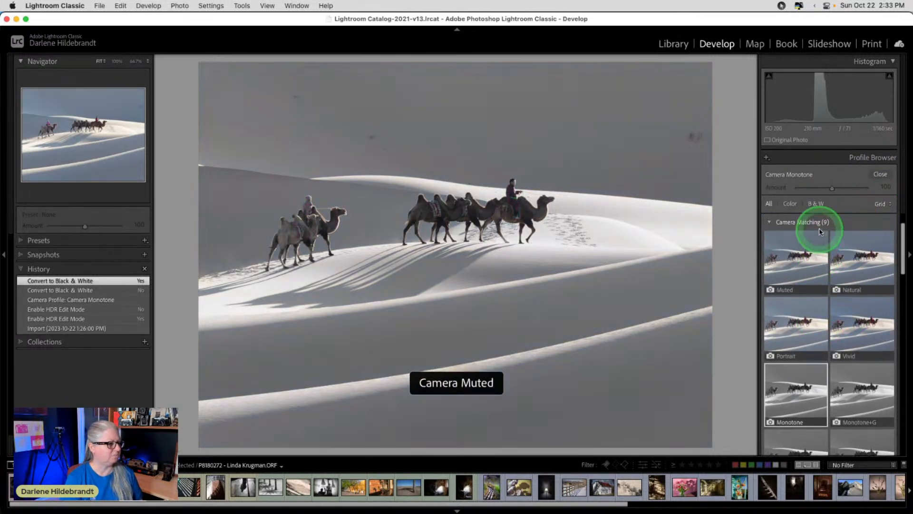
{"action": "left_click", "coordinate": [797, 252]}
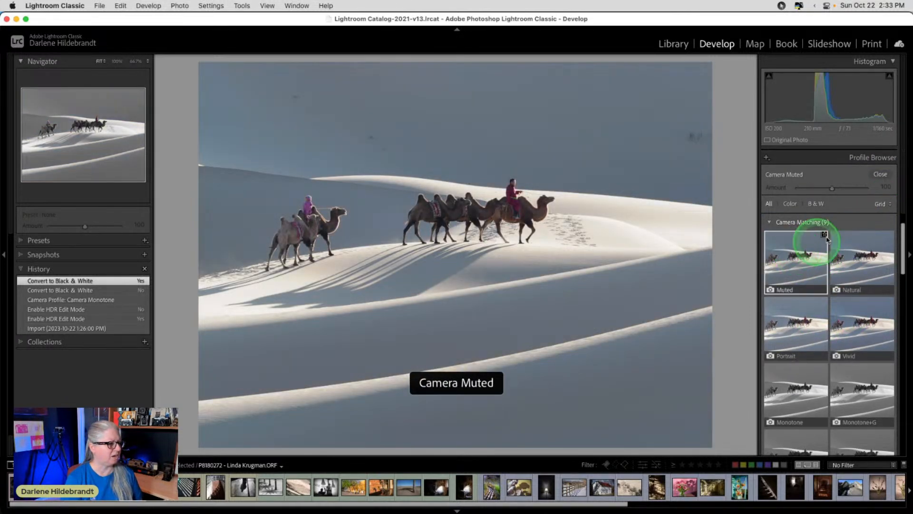
{"action": "left_click", "coordinate": [865, 233]}
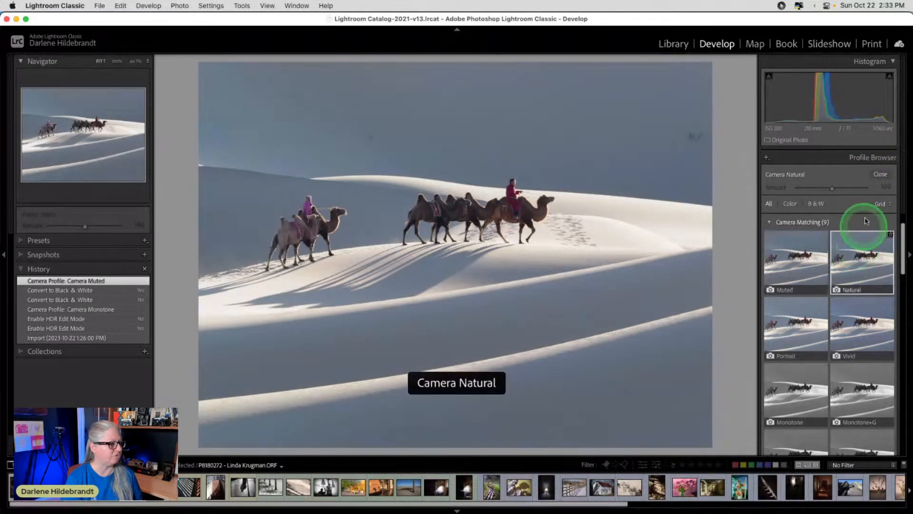
{"action": "left_click", "coordinate": [880, 174]}
{"action": "left_click", "coordinate": [764, 218]}
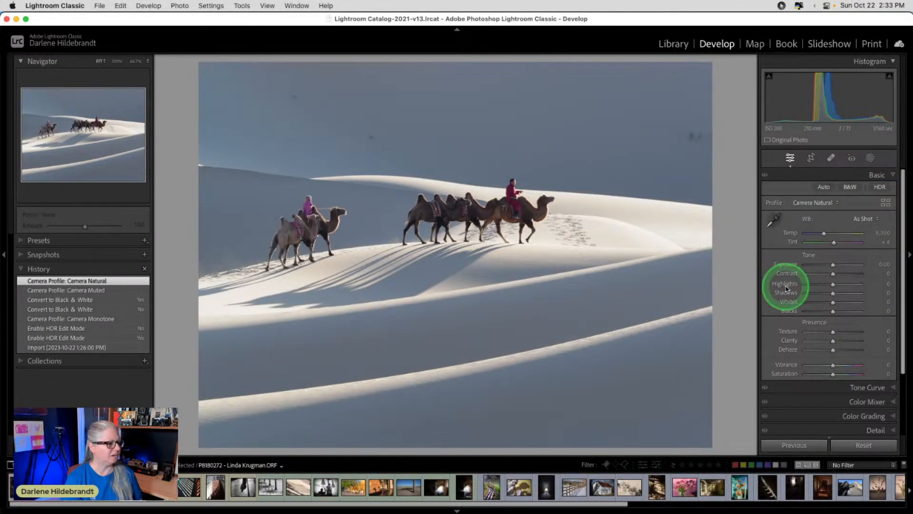
Step: Convert the Camera Natural version to black and white and check the Color Mixer
{"action": "left_click", "coordinate": [850, 189]}
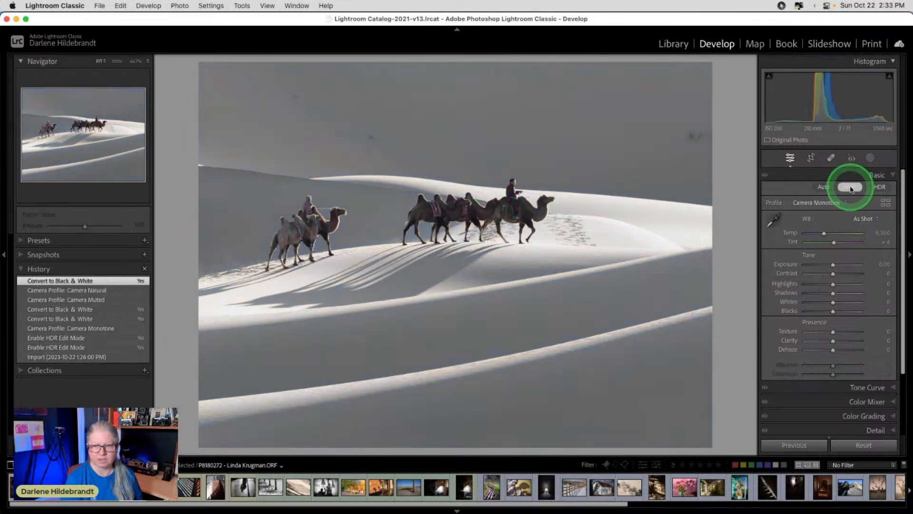
{"action": "left_click", "coordinate": [826, 401]}
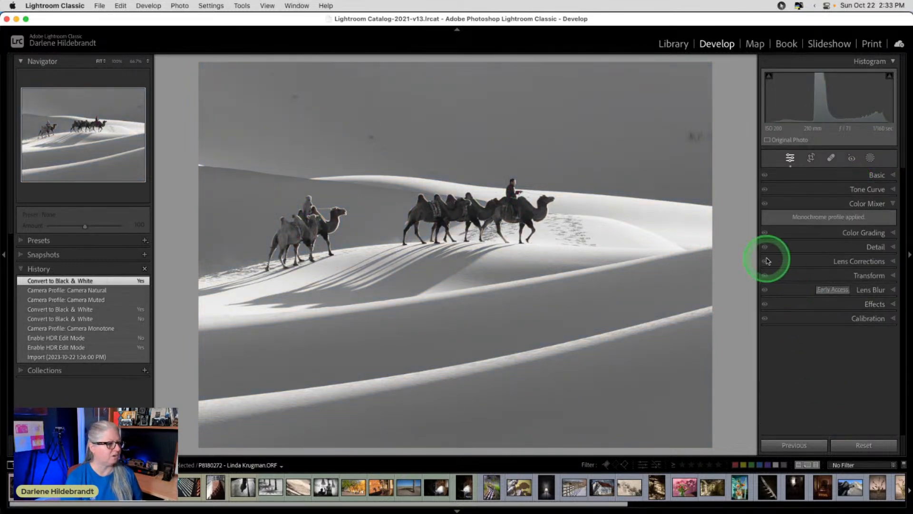
{"action": "left_click", "coordinate": [878, 175]}
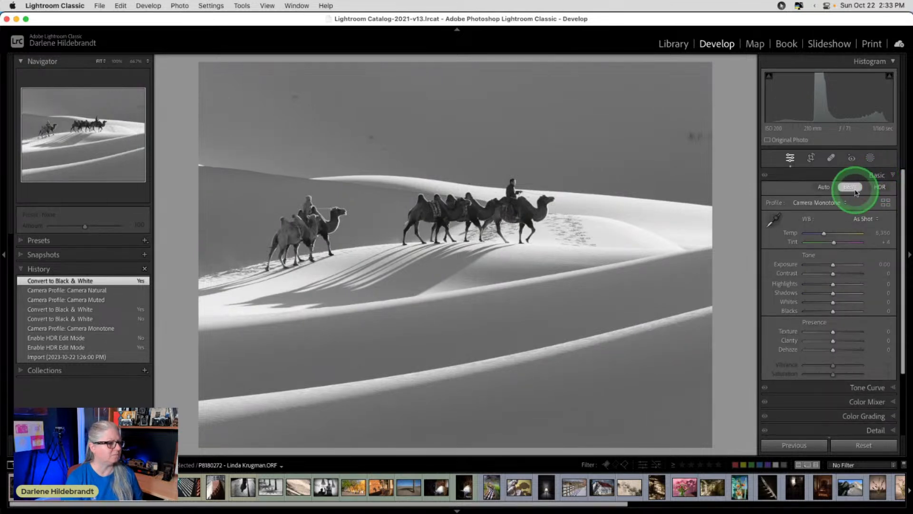
Step: Set the profile to Adobe Color, convert the photo to black and white again, and recheck the Color Mixer
{"action": "left_click", "coordinate": [818, 203]}
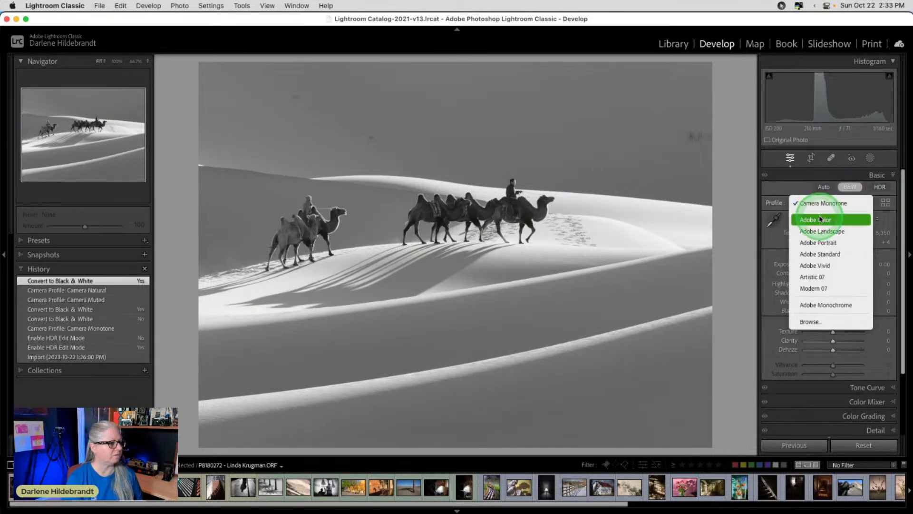
{"action": "left_click", "coordinate": [822, 220]}
{"action": "left_click", "coordinate": [849, 189]}
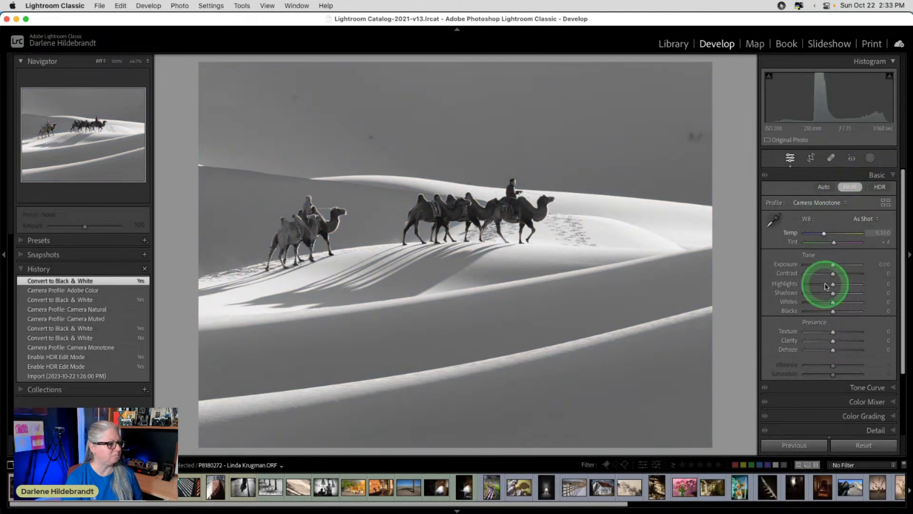
{"action": "scroll", "coordinate": [823, 281], "scroll_direction": "down", "scroll_amount": 2}
{"action": "left_click", "coordinate": [826, 356]}
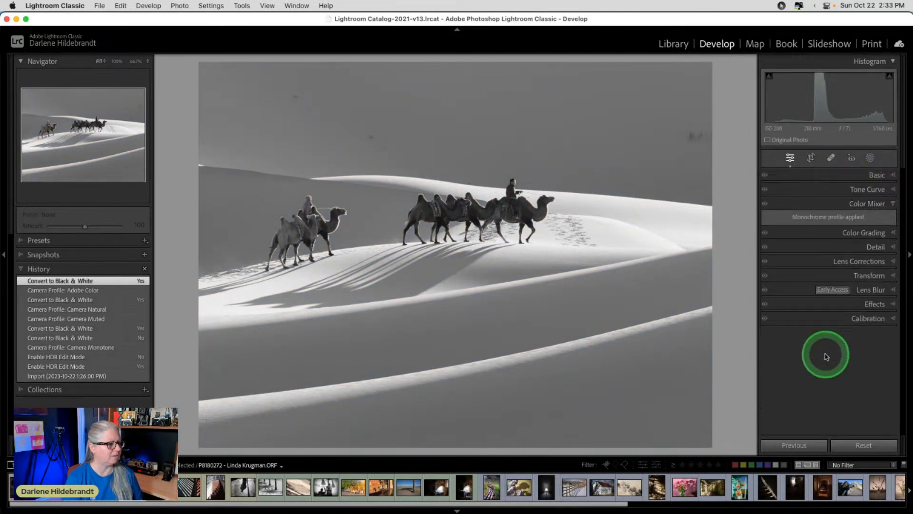
{"action": "left_click", "coordinate": [866, 181]}
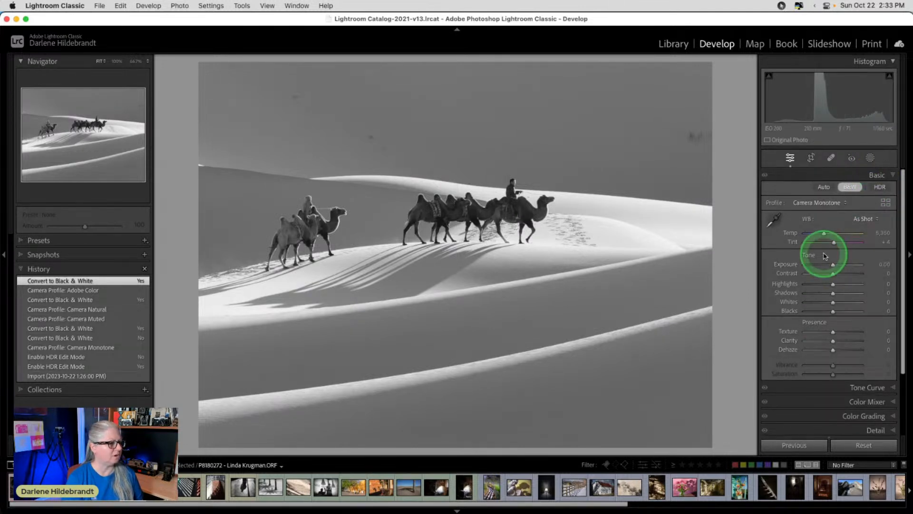
Step: Change the camel caravan photo's profile to Adobe Color and on to Camera Muted, and look over its Color Mixer settings
{"action": "left_click", "coordinate": [828, 204]}
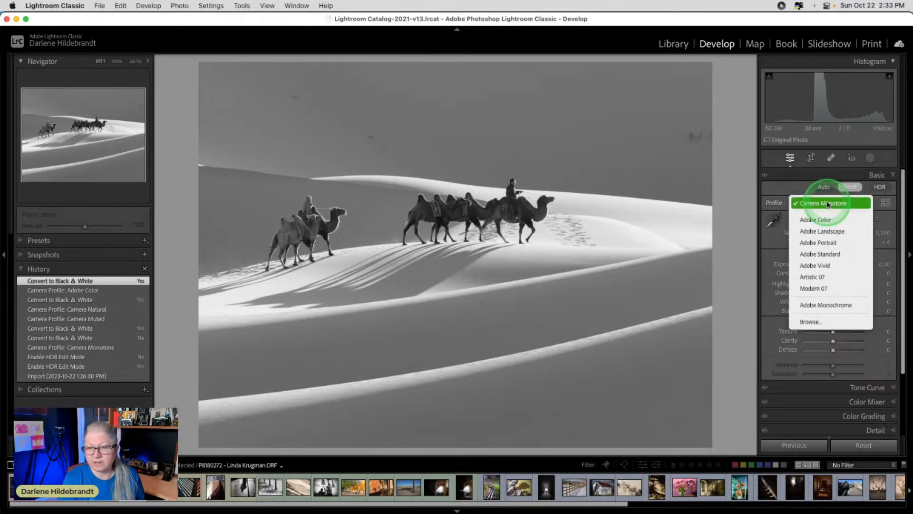
{"action": "left_click", "coordinate": [815, 219]}
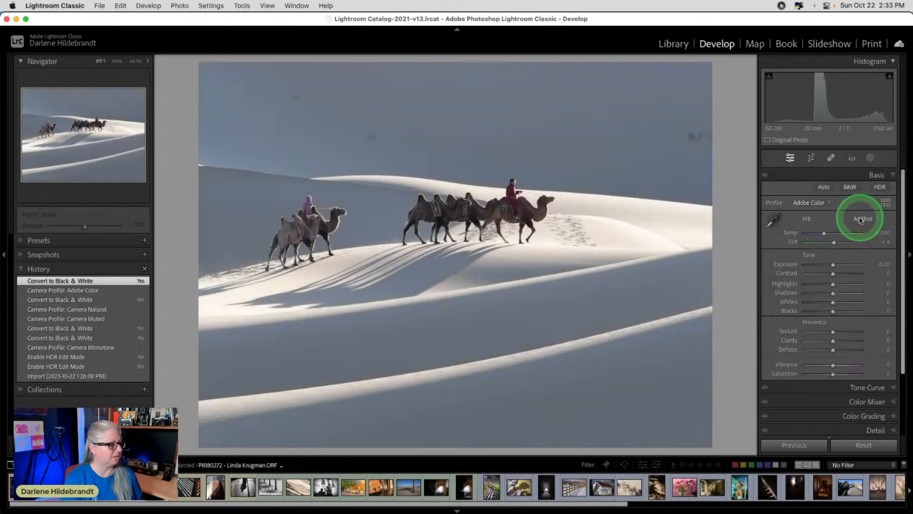
{"action": "left_click", "coordinate": [886, 202]}
{"action": "left_click", "coordinate": [788, 254]}
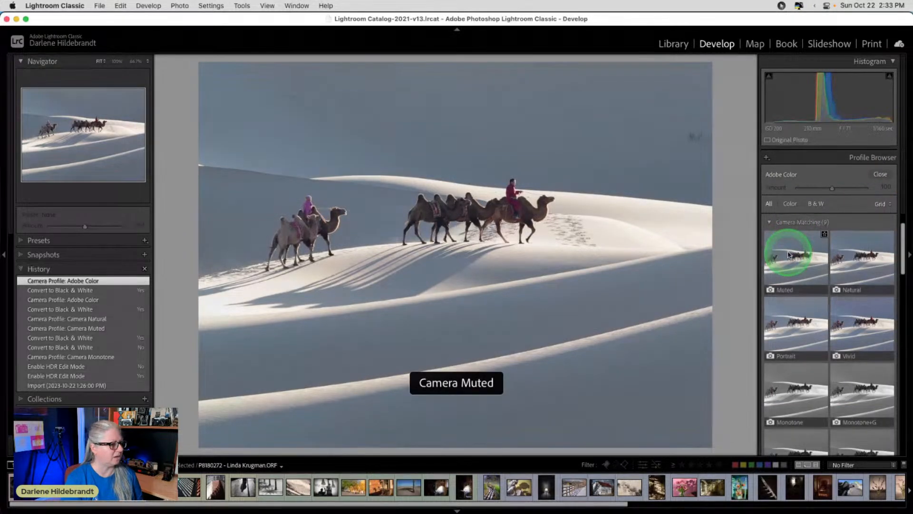
{"action": "left_click", "coordinate": [880, 174]}
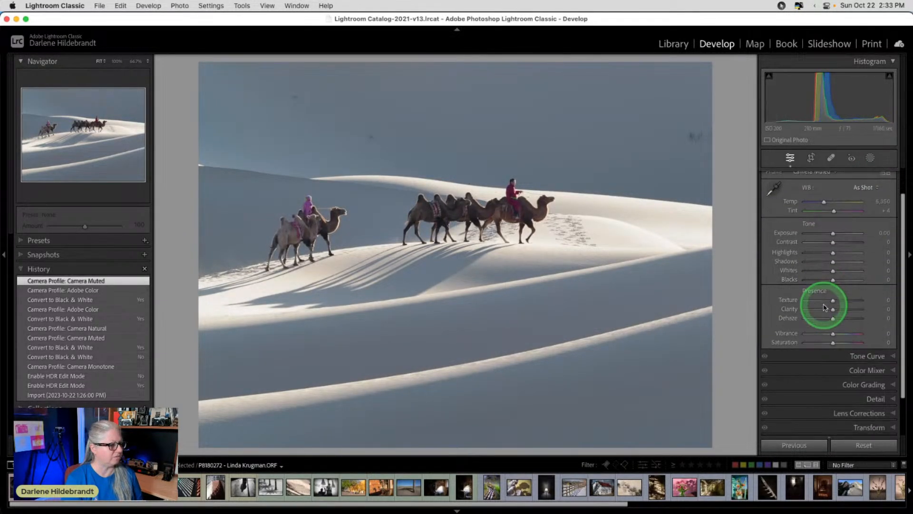
{"action": "left_click", "coordinate": [828, 372]}
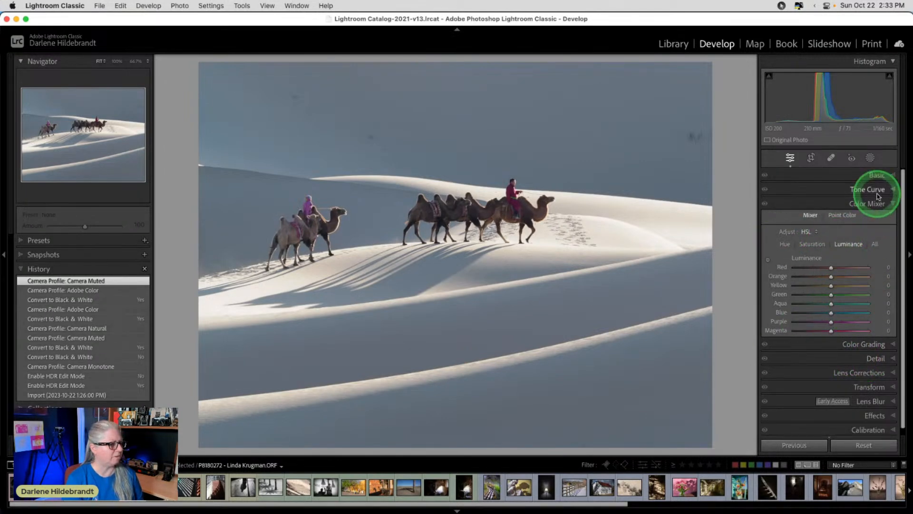
{"action": "left_click", "coordinate": [880, 176]}
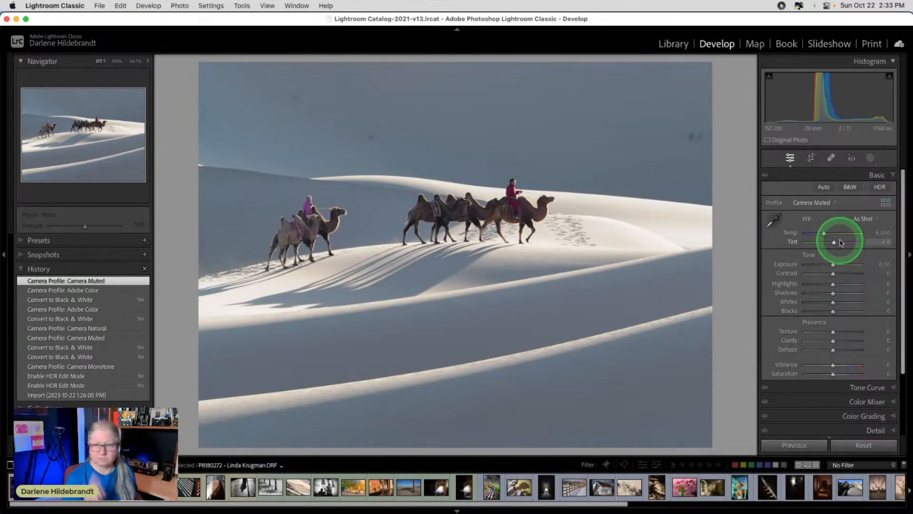
Step: Auto-set the Whites and Blacks of the camel caravan photo, check their clipping, and refine them to +25 and −70
{"action": "double_click", "coordinate": [788, 303], "text": "shift"}
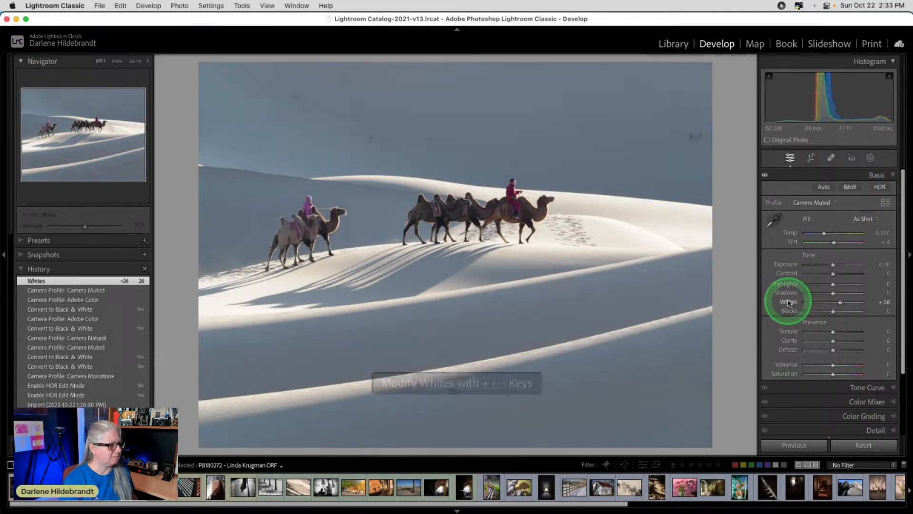
{"action": "double_click", "coordinate": [790, 312], "text": "shift"}
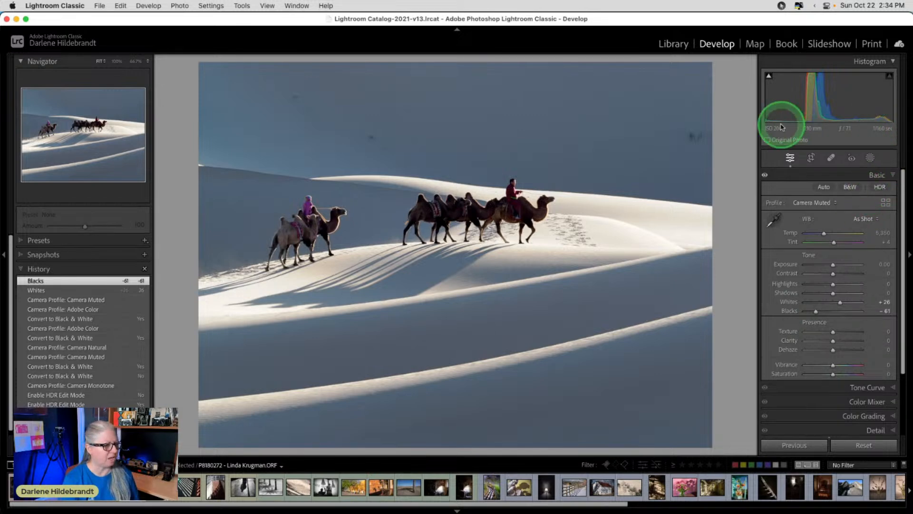
{"action": "left_click", "coordinate": [840, 304], "text": "alt"}
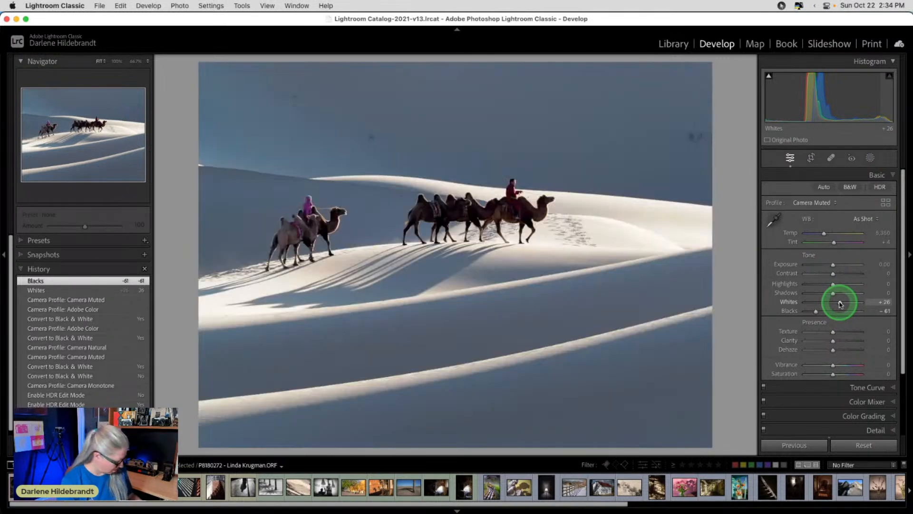
{"action": "left_click", "coordinate": [840, 305], "text": "alt"}
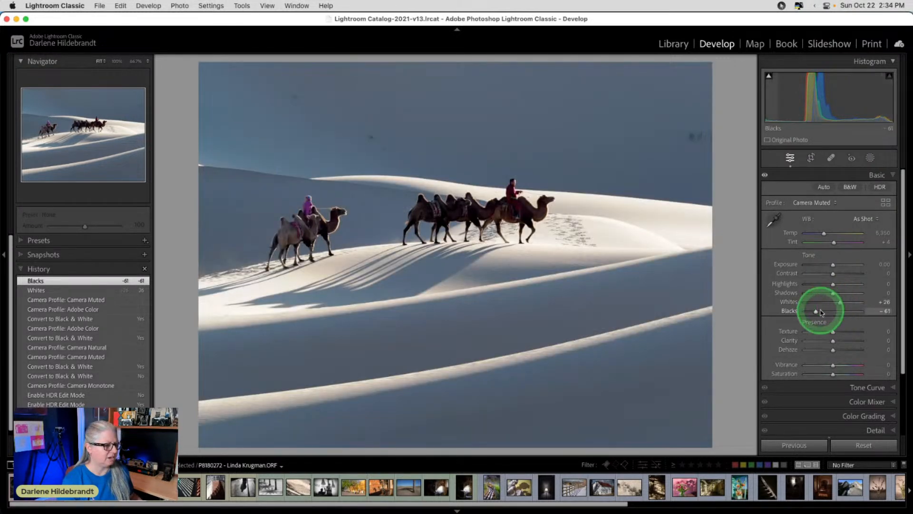
{"action": "left_click", "coordinate": [816, 312], "text": "alt"}
{"action": "left_click_drag", "start_coordinate": [816, 312], "coordinate": [840, 303]}
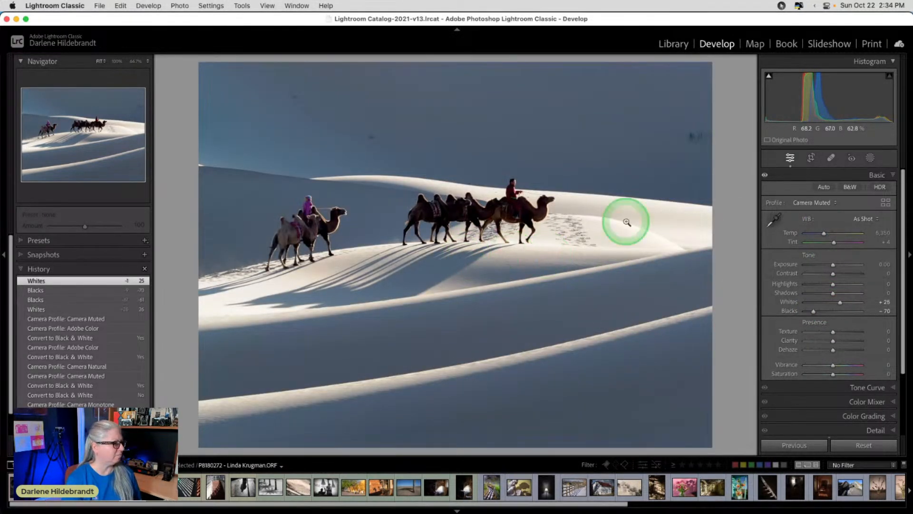
Step: Sample a neutral white balance from the shaded sand and warm it to 8,167, lowering Highlights to −48
{"action": "left_click", "coordinate": [776, 221]}
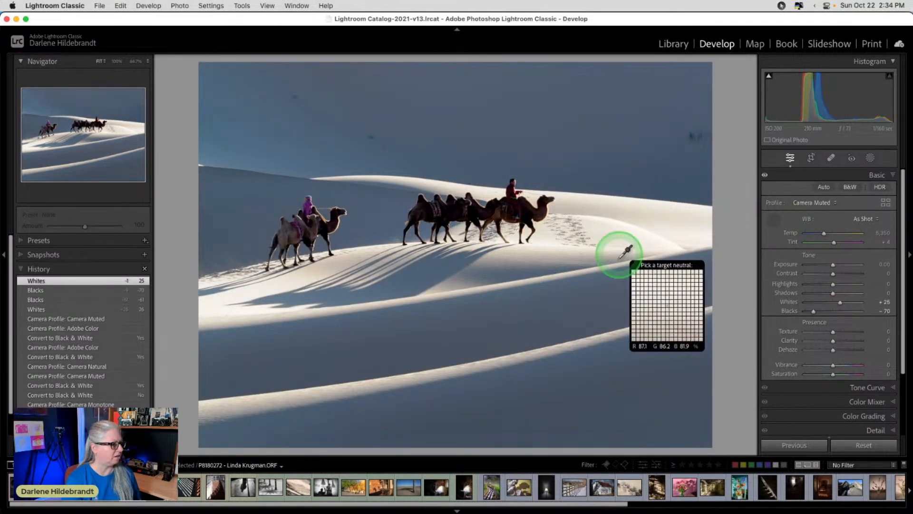
{"action": "left_click", "coordinate": [603, 285]}
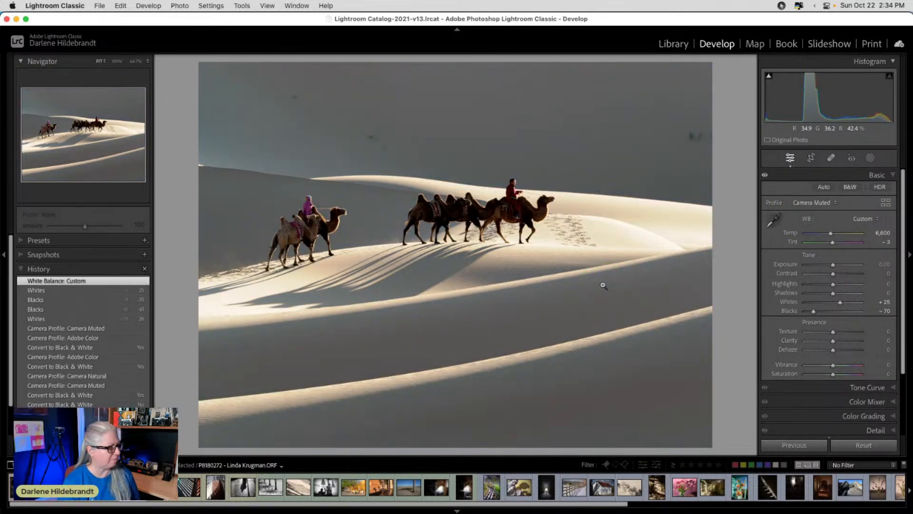
{"action": "mouse_move", "coordinate": [833, 284]}
{"action": "left_mouse_down"}
{"action": "mouse_move", "coordinate": [850, 284]}
{"action": "mouse_move", "coordinate": [818, 284]}
{"action": "left_mouse_up"}
{"action": "left_click_drag", "start_coordinate": [831, 233], "coordinate": [832, 235]}
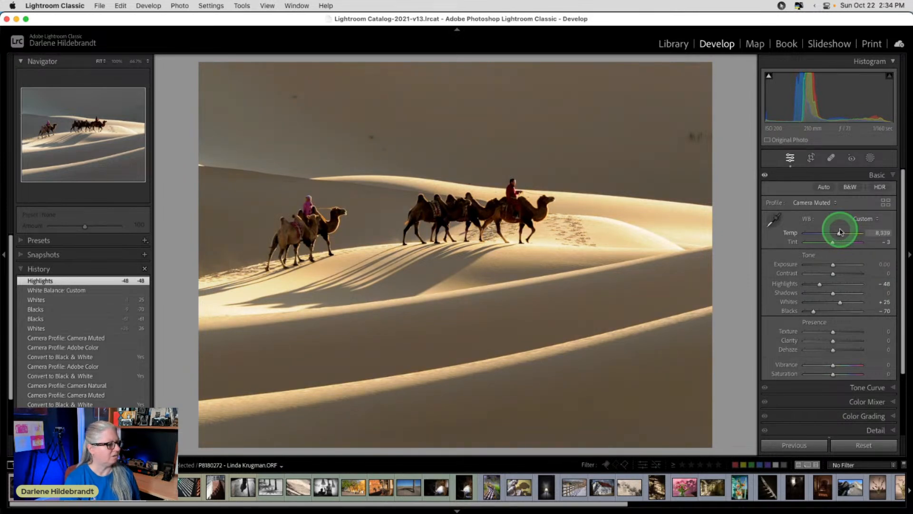
{"action": "left_click_drag", "start_coordinate": [840, 232], "coordinate": [838, 232]}
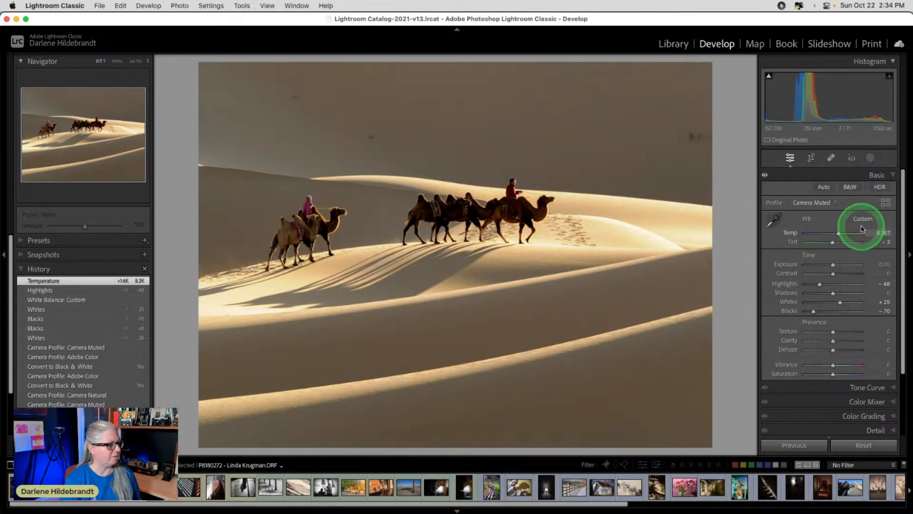
Step: Try the Daylight and Cloudy white balance presets, apply Shade, and warm the temperature to 10,222
{"action": "left_click", "coordinate": [865, 219]}
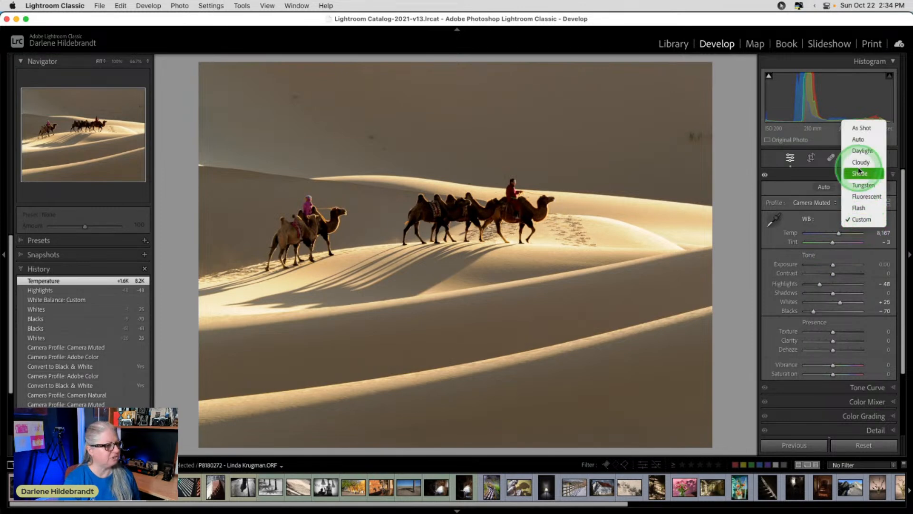
{"action": "left_click", "coordinate": [827, 257]}
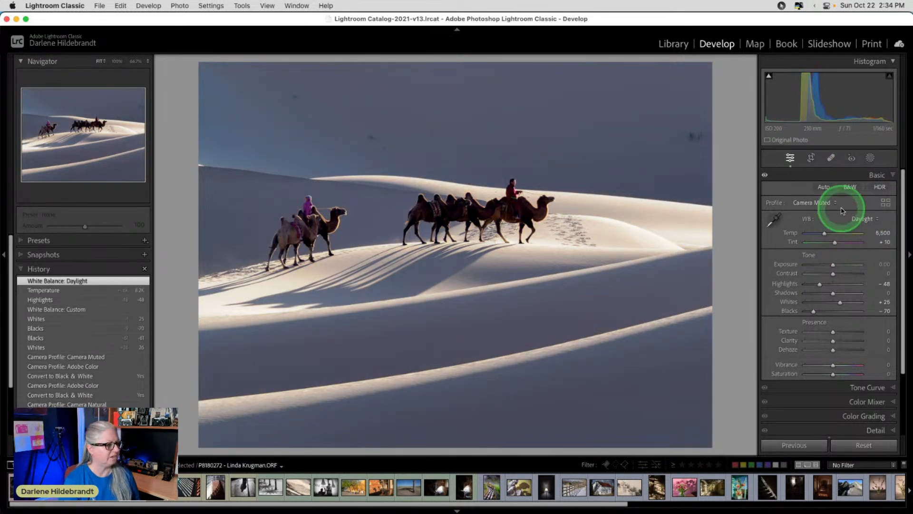
{"action": "left_click", "coordinate": [860, 219]}
{"action": "left_click", "coordinate": [859, 231]}
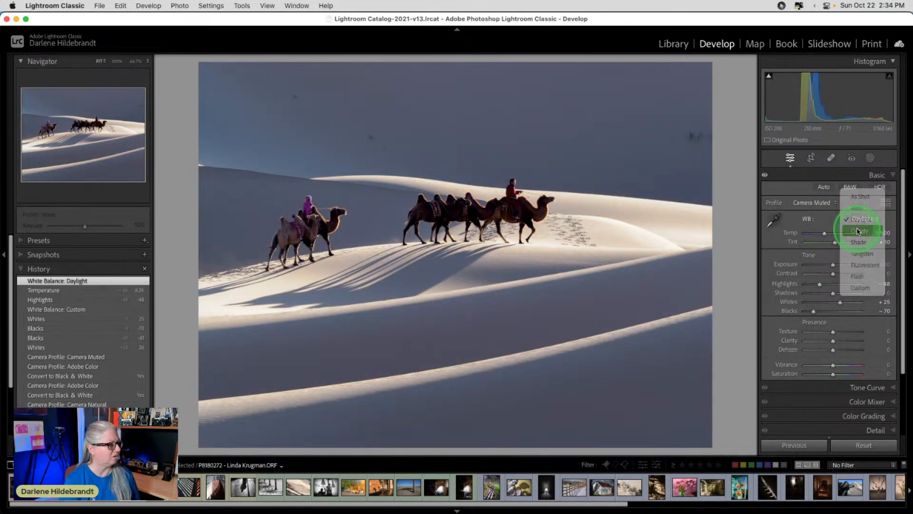
{"action": "left_click", "coordinate": [860, 219]}
{"action": "left_click", "coordinate": [862, 231]}
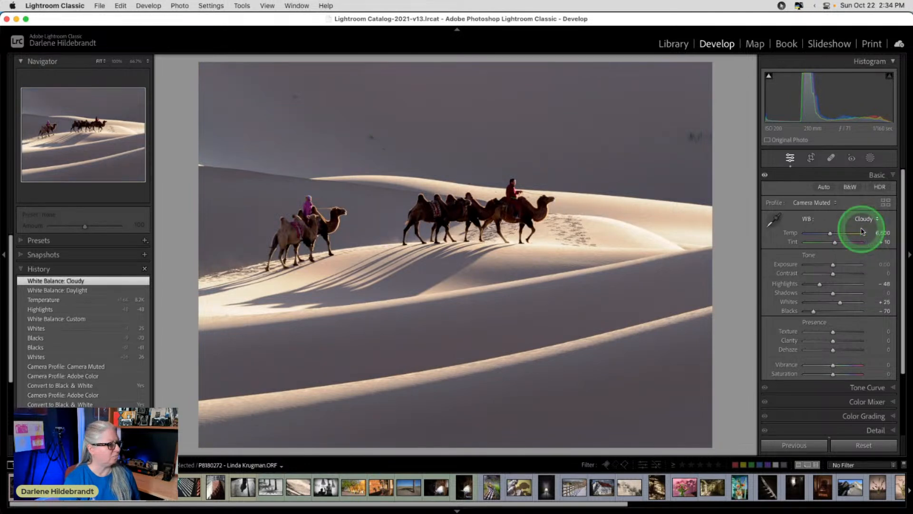
{"action": "left_click_drag", "start_coordinate": [837, 236], "coordinate": [840, 233]}
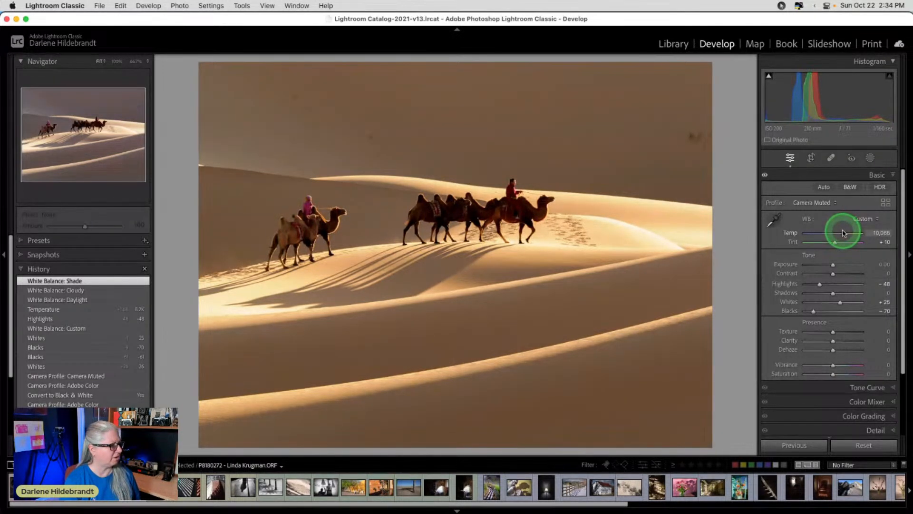
{"action": "left_click_drag", "start_coordinate": [835, 242], "coordinate": [838, 243]}
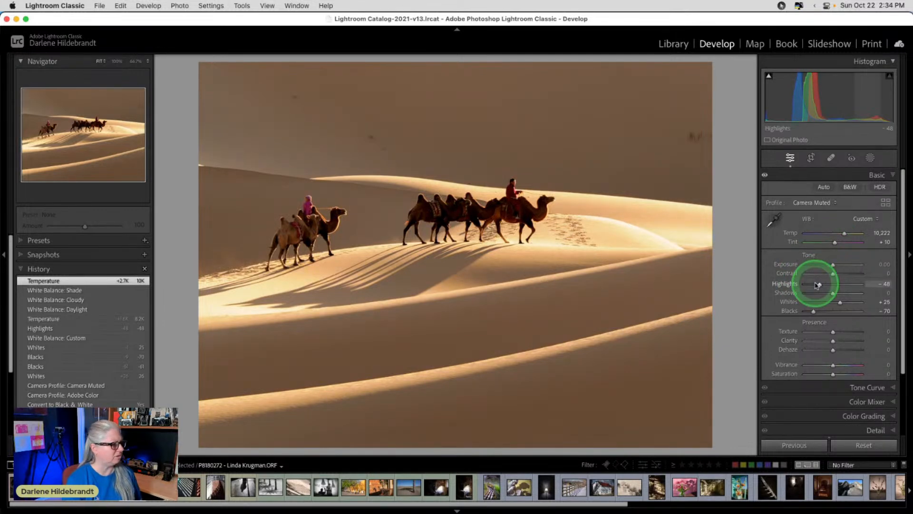
Step: Set Highlights to −74 and Whites to +21, and compare the edit with the before view
{"action": "left_click_drag", "start_coordinate": [820, 285], "coordinate": [654, 249]}
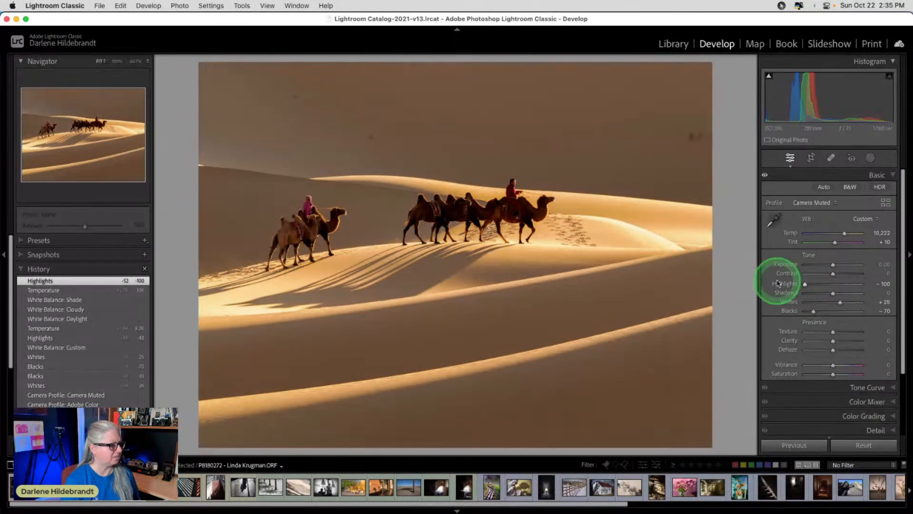
{"action": "left_click_drag", "start_coordinate": [804, 283], "coordinate": [840, 304]}
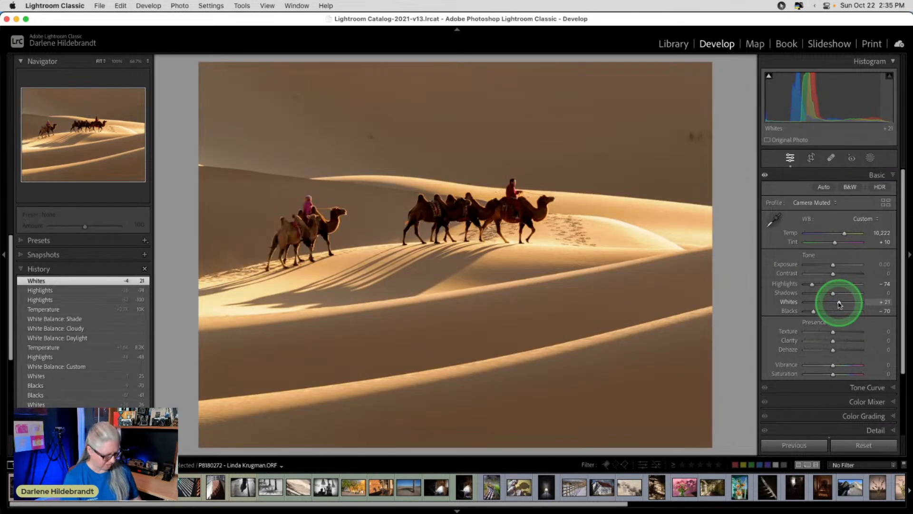
{"action": "key", "text": "backslash"}
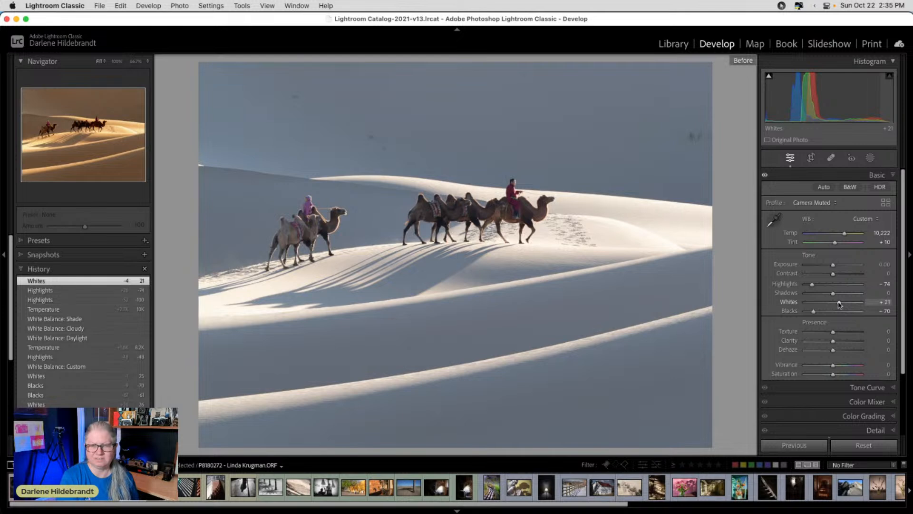
{"action": "key", "text": "backslash"}
{"action": "key", "text": "backslash"}
{"action": "key", "text": "backslash"}
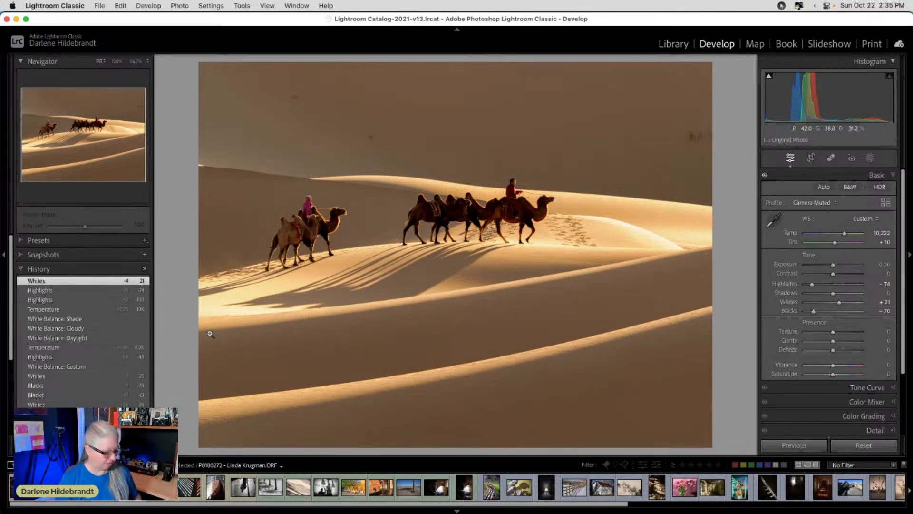
Step: Paint over the bright sliver of sand at the ridge's left end with content-aware Remove at brush size 54
{"action": "left_click", "coordinate": [198, 173]}
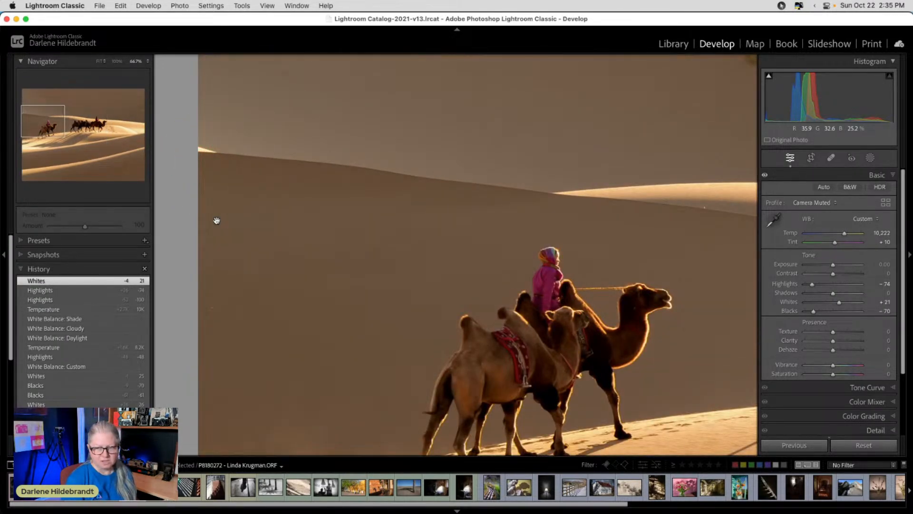
{"action": "key", "text": "q"}
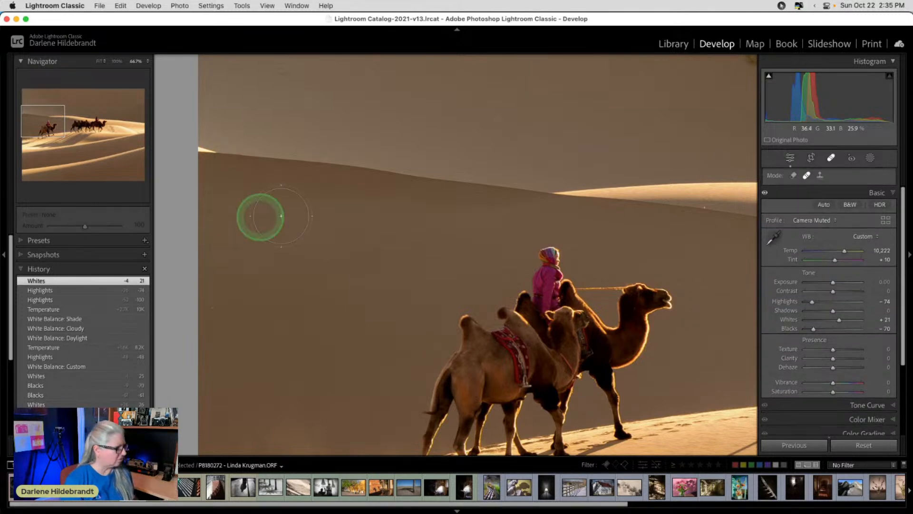
{"action": "left_click", "coordinate": [794, 175]}
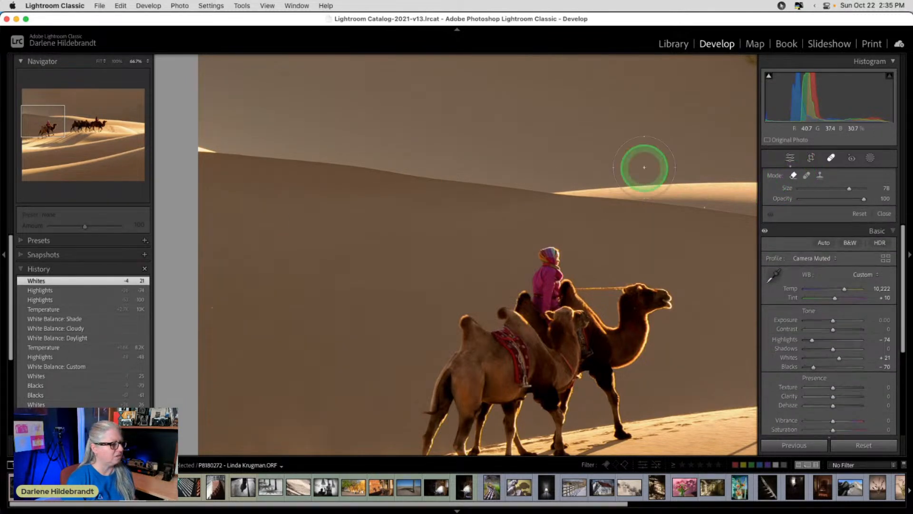
{"action": "key", "text": "bracketleft"}
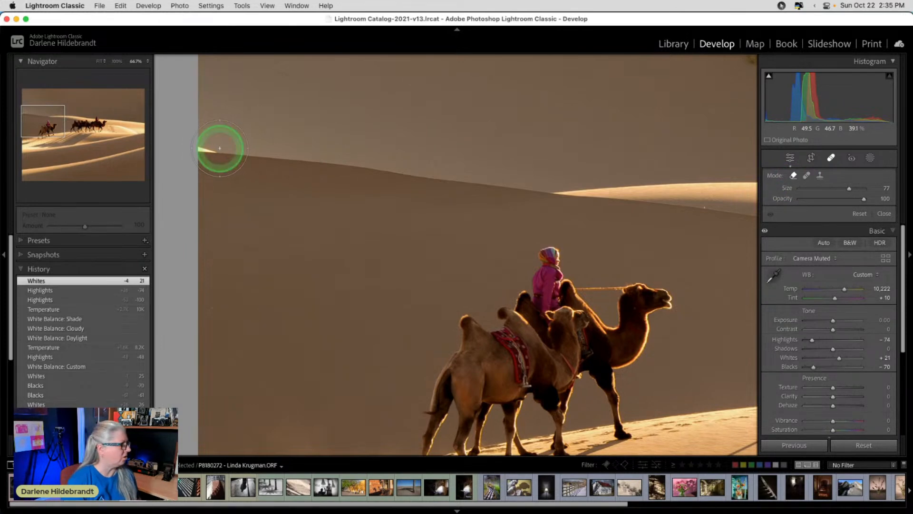
{"action": "key", "text": "bracketleft"}
{"action": "key", "text": "bracketleft"}
{"action": "key", "text": "bracketleft"}
{"action": "key", "text": "bracketleft"}
{"action": "key", "text": "bracketleft"}
{"action": "scroll", "coordinate": [210, 150], "scroll_direction": "down", "scroll_amount": 5}
{"action": "left_click_drag", "start_coordinate": [215, 152], "coordinate": [195, 149]}
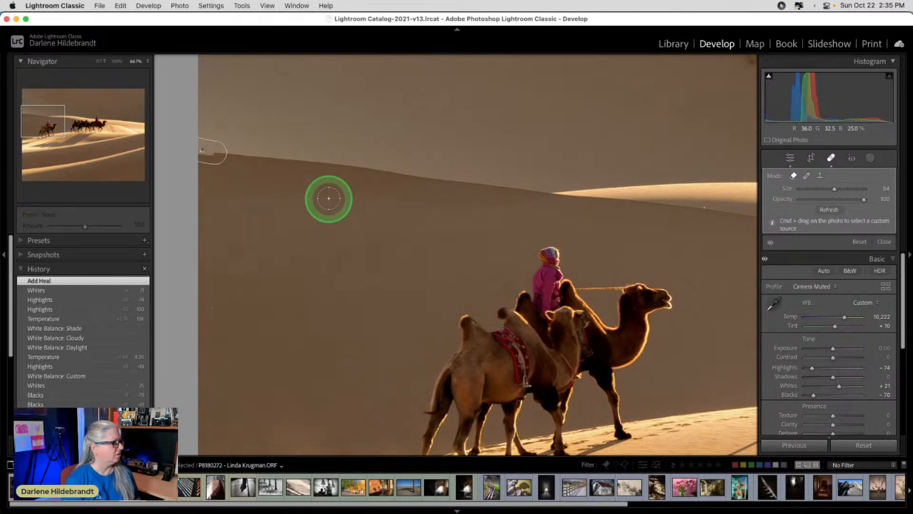
Step: Regenerate the content-aware fill of the painted ridge area several times
{"action": "left_click", "coordinate": [825, 210]}
{"action": "left_click", "coordinate": [826, 210]}
{"action": "left_click", "coordinate": [826, 210]}
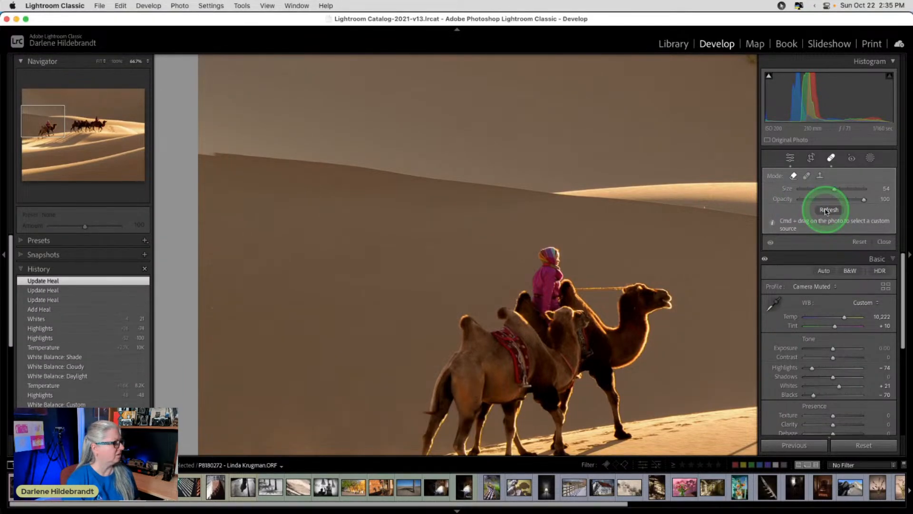
{"action": "left_click", "coordinate": [828, 210]}
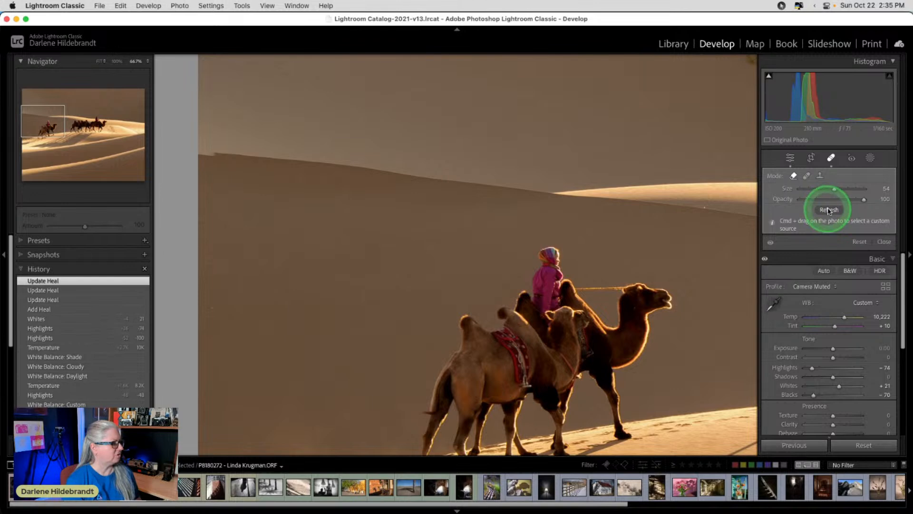
Step: Switch the ridge repair to Heal mode and shift its source farther along the ridge line so the edges align
{"action": "left_click", "coordinate": [807, 176]}
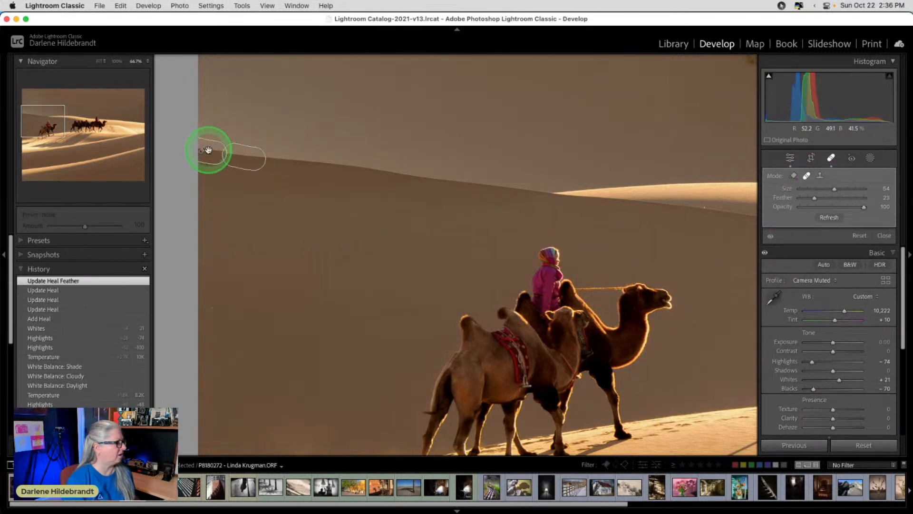
{"action": "left_click_drag", "start_coordinate": [251, 156], "coordinate": [264, 158]}
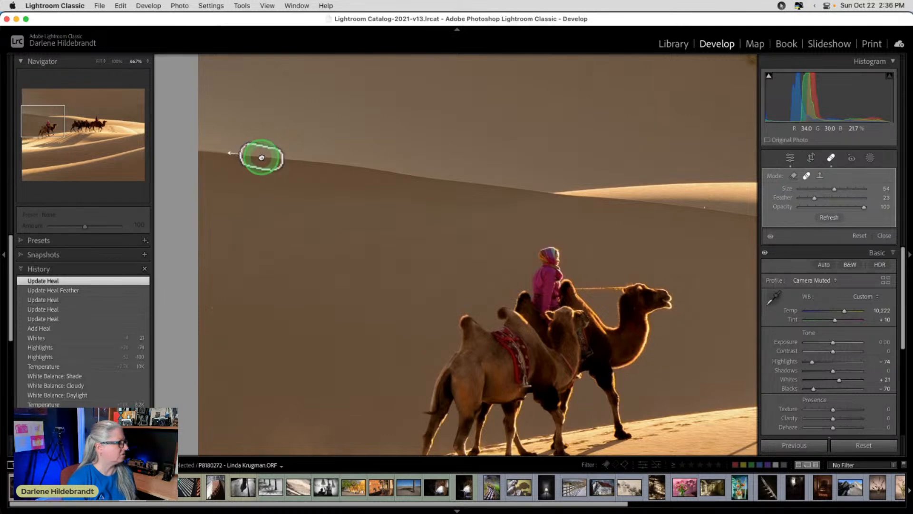
{"action": "left_click", "coordinate": [829, 216]}
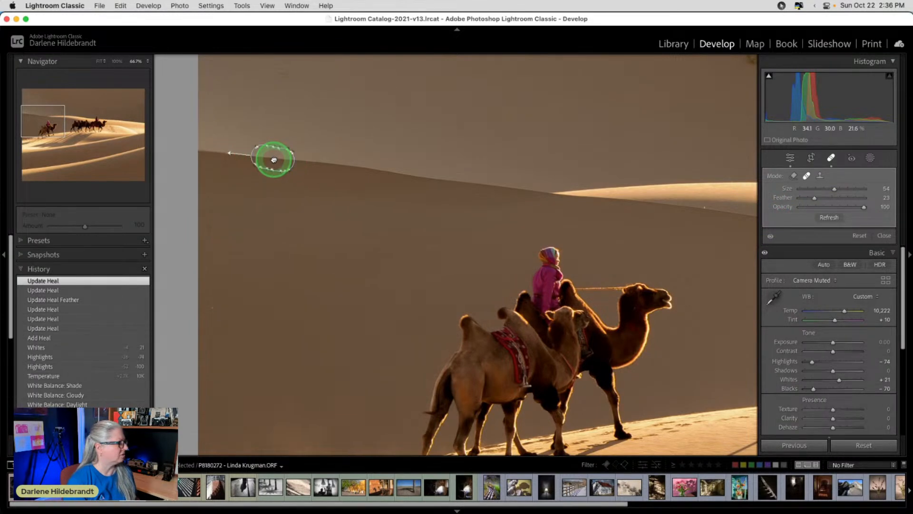
{"action": "left_click", "coordinate": [819, 214]}
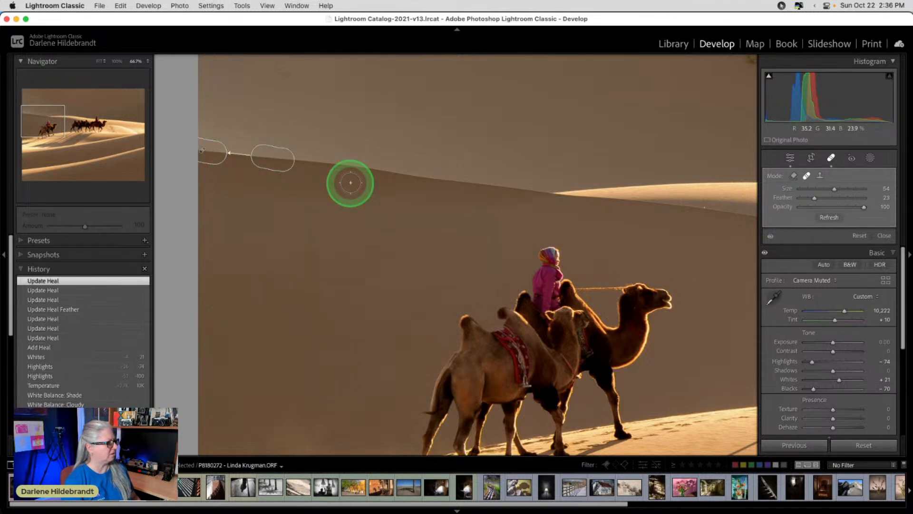
{"action": "key", "text": "q"}
{"action": "left_click", "coordinate": [351, 205]}
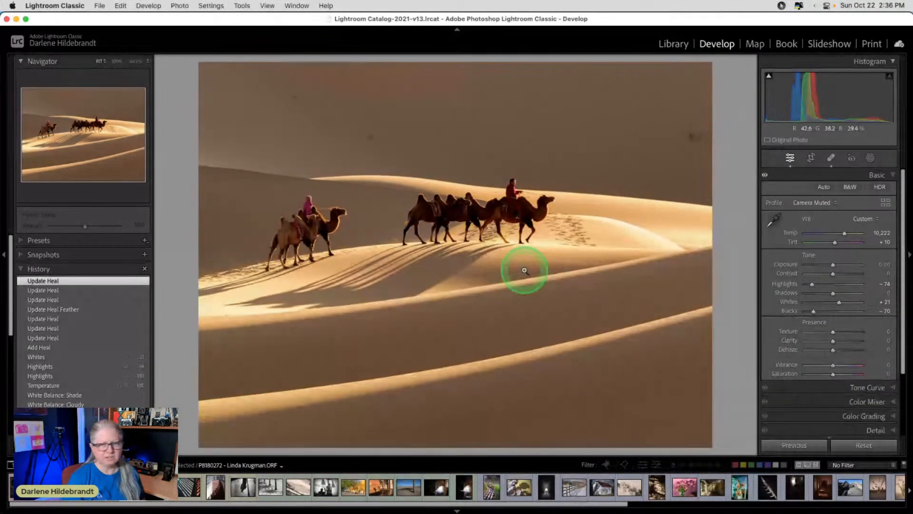
Step: Heal the four dark spots in the plain background above the camels with brush size 54
{"action": "left_click", "coordinate": [284, 105]}
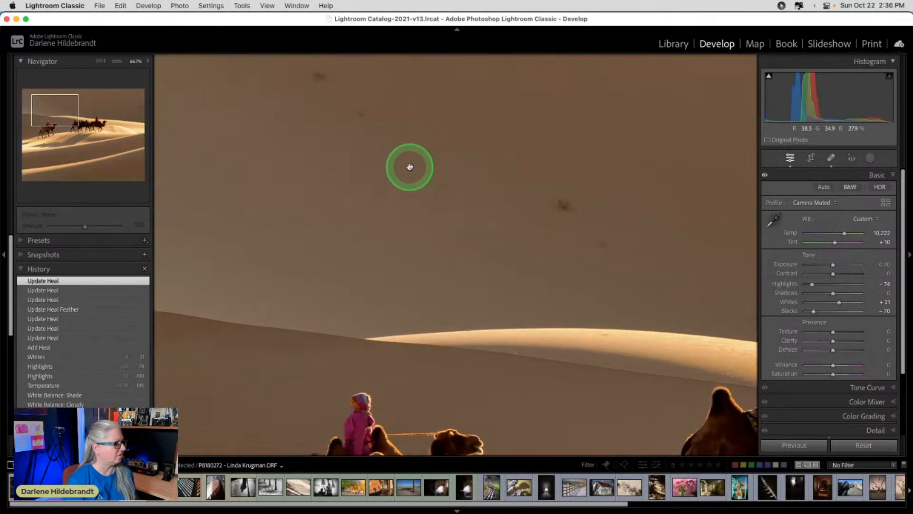
{"action": "left_click_drag", "start_coordinate": [373, 85], "coordinate": [372, 192]}
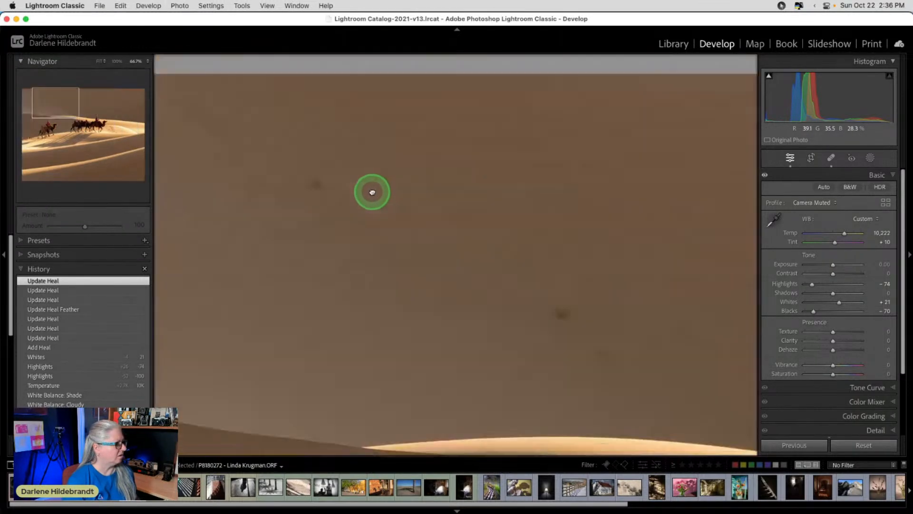
{"action": "key", "text": "q"}
{"action": "left_click", "coordinate": [316, 185]}
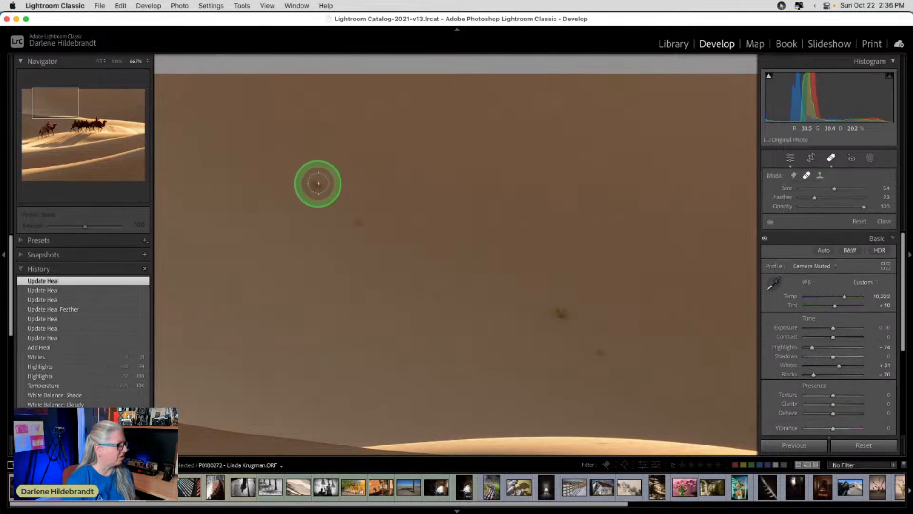
{"action": "left_click", "coordinate": [356, 222]}
{"action": "left_click", "coordinate": [561, 312]}
{"action": "left_click", "coordinate": [591, 352]}
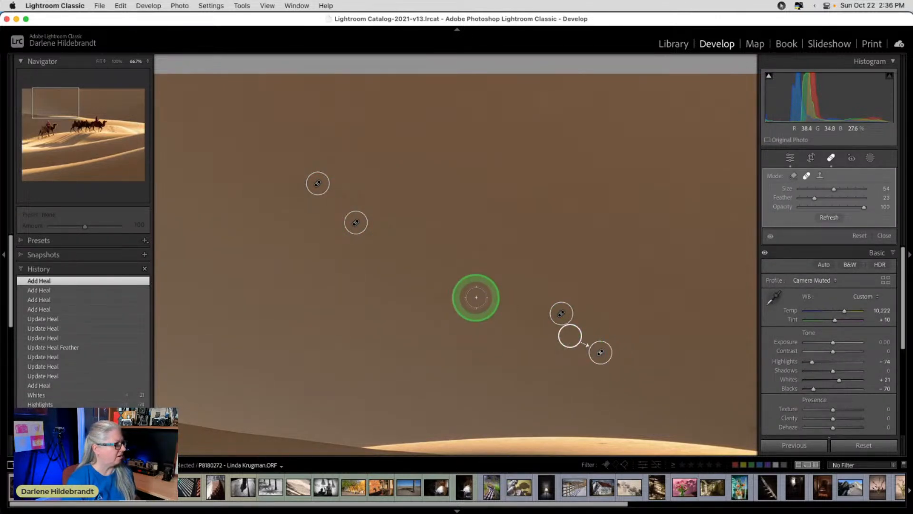
Step: Heal the dark spot just above the sunlit dune ridge and the irregular blemish at the background's right edge with brush size 54
{"action": "left_click_drag", "start_coordinate": [455, 289], "coordinate": [250, 161]}
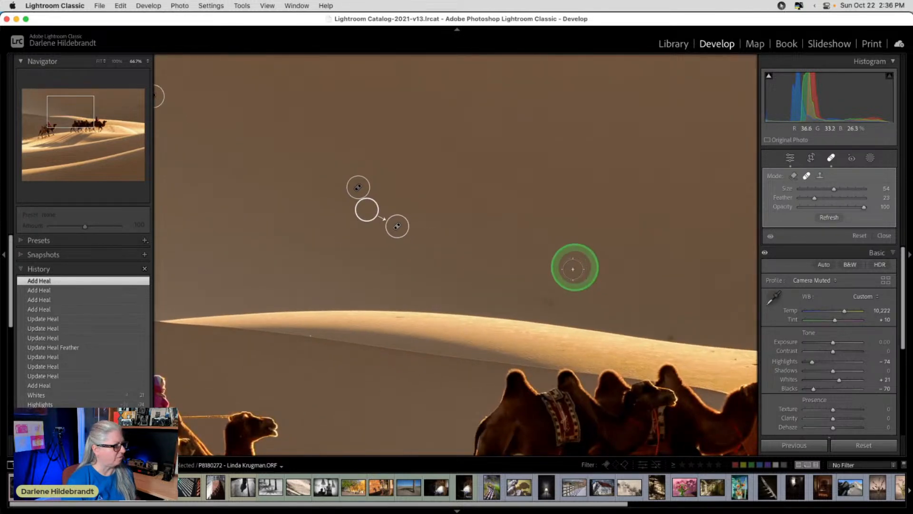
{"action": "left_click", "coordinate": [550, 298]}
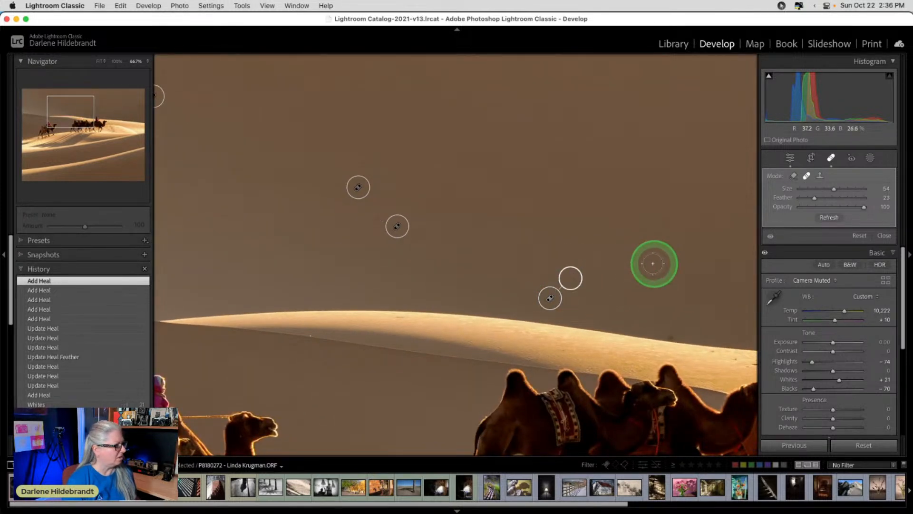
{"action": "left_click_drag", "start_coordinate": [598, 264], "coordinate": [247, 260]}
{"action": "left_click_drag", "start_coordinate": [442, 213], "coordinate": [152, 222]}
{"action": "left_click_drag", "start_coordinate": [497, 248], "coordinate": [264, 244]}
{"action": "mouse_move", "coordinate": [475, 198]}
{"action": "left_mouse_down"}
{"action": "mouse_move", "coordinate": [483, 187]}
{"action": "mouse_move", "coordinate": [525, 199]}
{"action": "mouse_move", "coordinate": [558, 192]}
{"action": "left_mouse_up"}
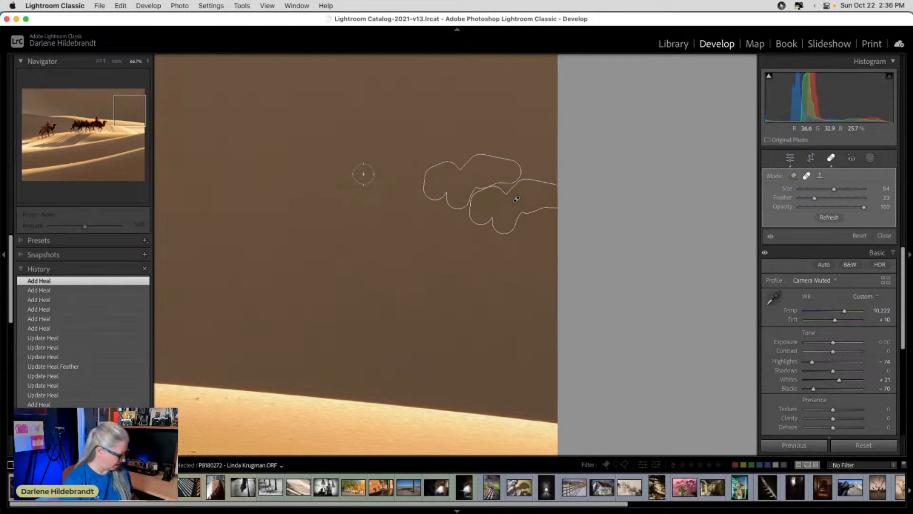
{"action": "key", "text": "q"}
{"action": "left_click", "coordinate": [348, 212]}
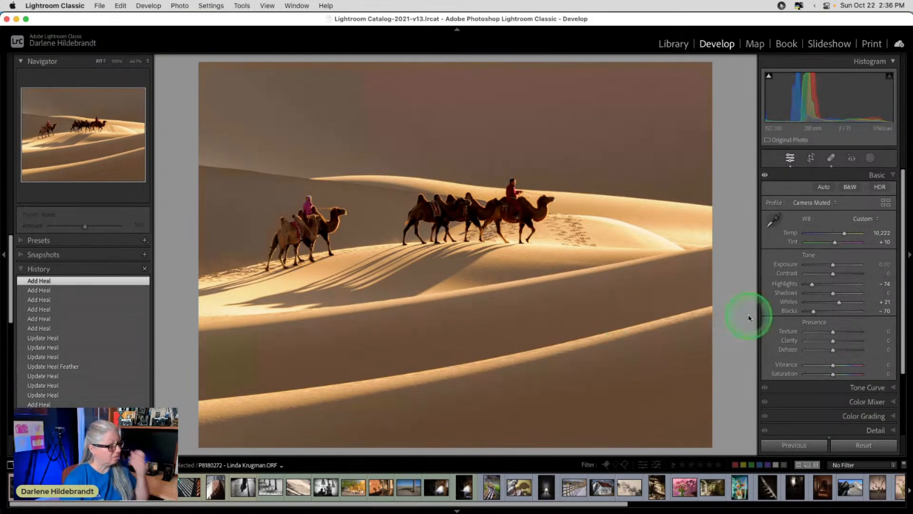
Step: Set the photo's Exposure to −0.15, Shadows to +15 and Saturation to −8
{"action": "left_click_drag", "start_coordinate": [832, 266], "coordinate": [830, 267]}
{"action": "left_click", "coordinate": [835, 294]}
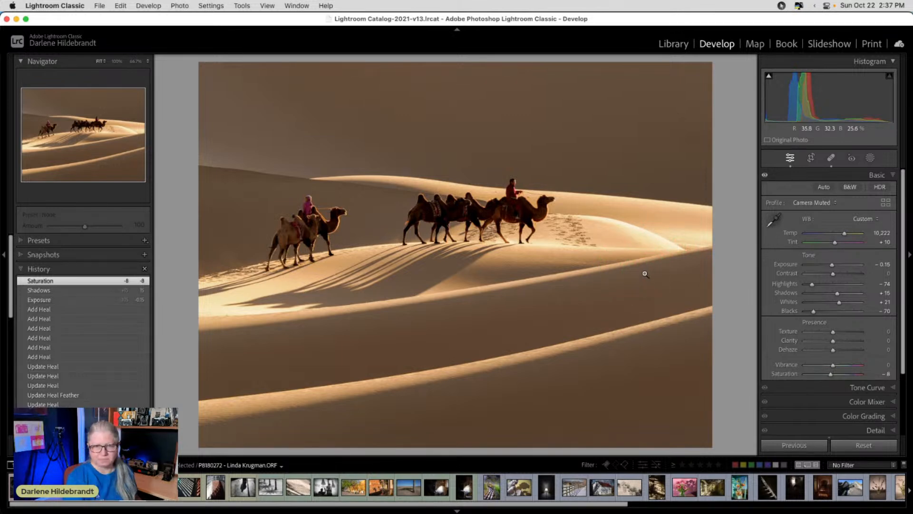
Step: Crop the photo tighter by trimming some empty background off the top and a little off the left side
{"action": "key", "text": "r"}
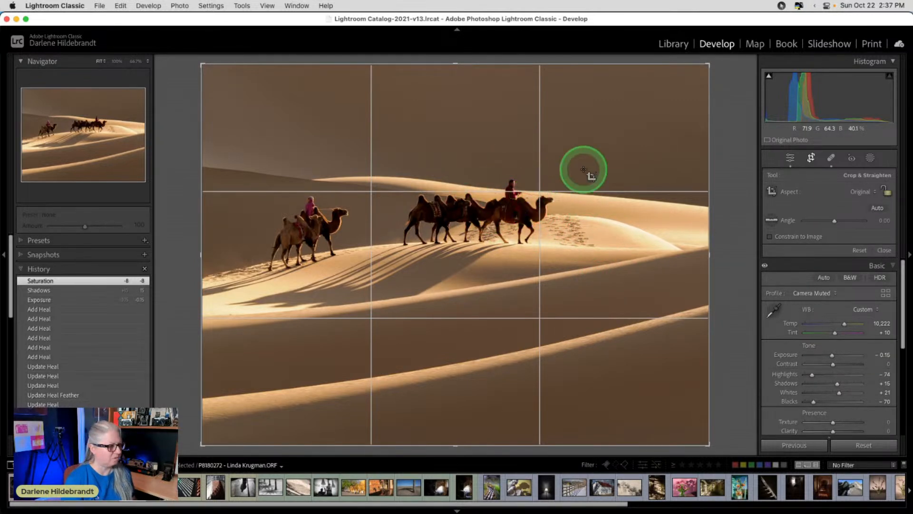
{"action": "left_click_drag", "start_coordinate": [273, 62], "coordinate": [274, 84]}
{"action": "left_click_drag", "start_coordinate": [202, 163], "coordinate": [213, 164]}
{"action": "key", "text": "Return"}
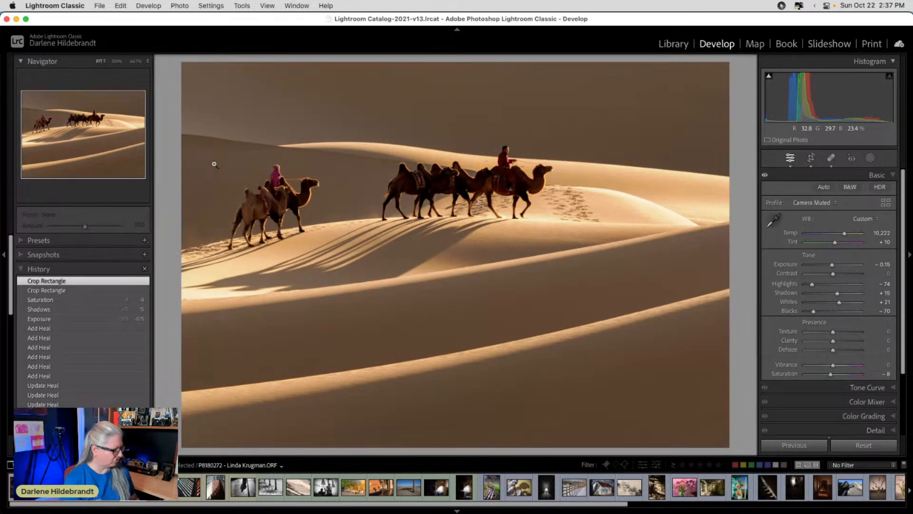
Step: Crop the caravan photo to a wide panoramic shape by trimming more of the foreground sand and the background above
{"action": "key", "text": "r"}
{"action": "left_click_drag", "start_coordinate": [430, 227], "coordinate": [442, 351]}
{"action": "left_click_drag", "start_coordinate": [457, 427], "coordinate": [458, 409]}
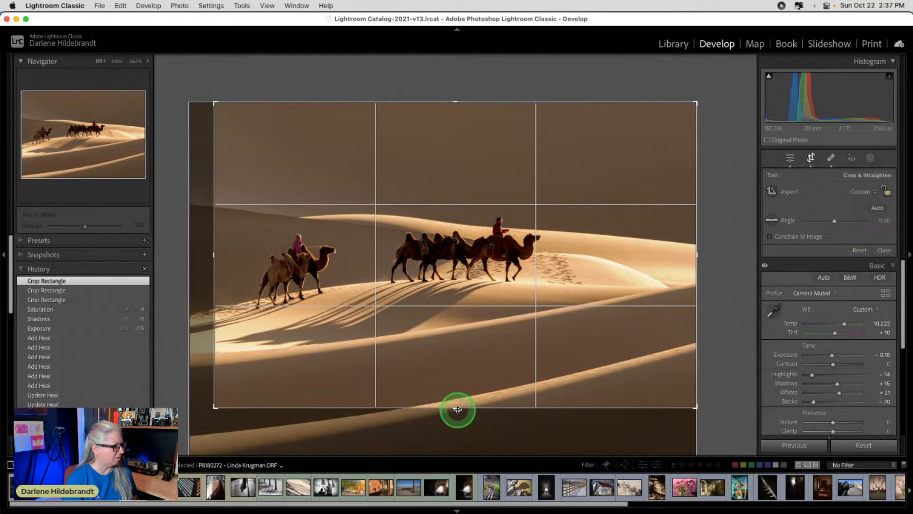
{"action": "left_click_drag", "start_coordinate": [452, 101], "coordinate": [453, 132]}
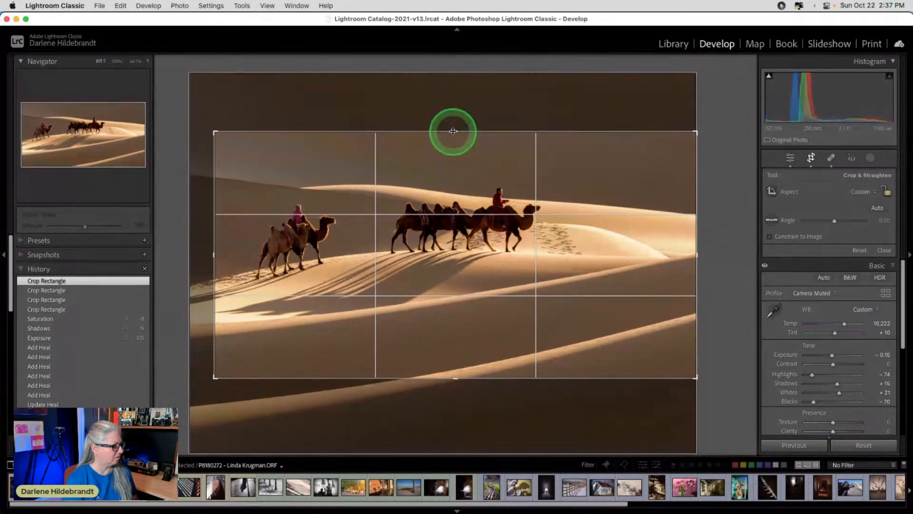
{"action": "key", "text": "Return"}
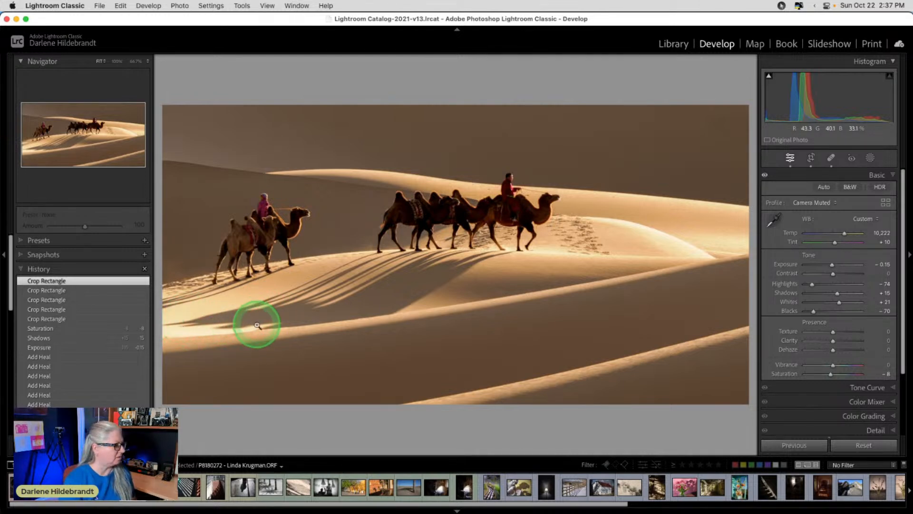
Step: Create a luminance range mask sampled from the bright dune crest and narrow its lower limit to about 87/99
{"action": "left_click", "coordinate": [867, 161]}
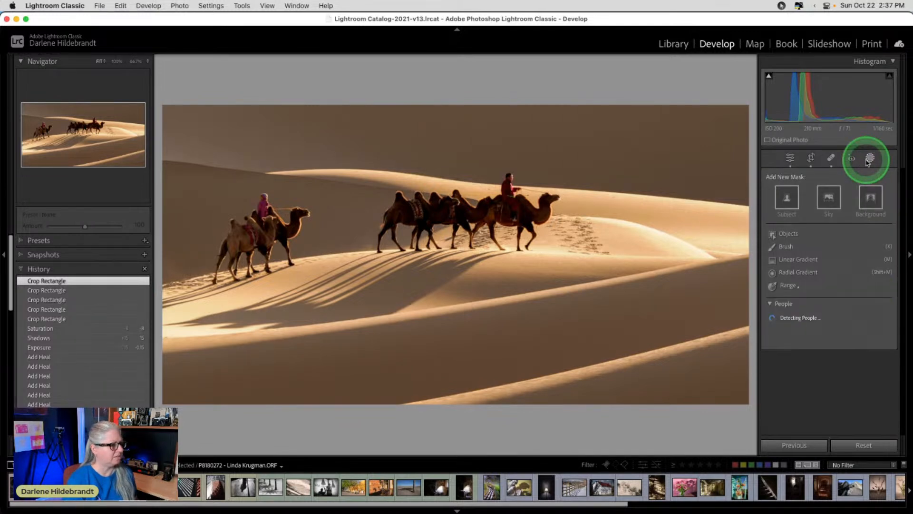
{"action": "left_click", "coordinate": [787, 285]}
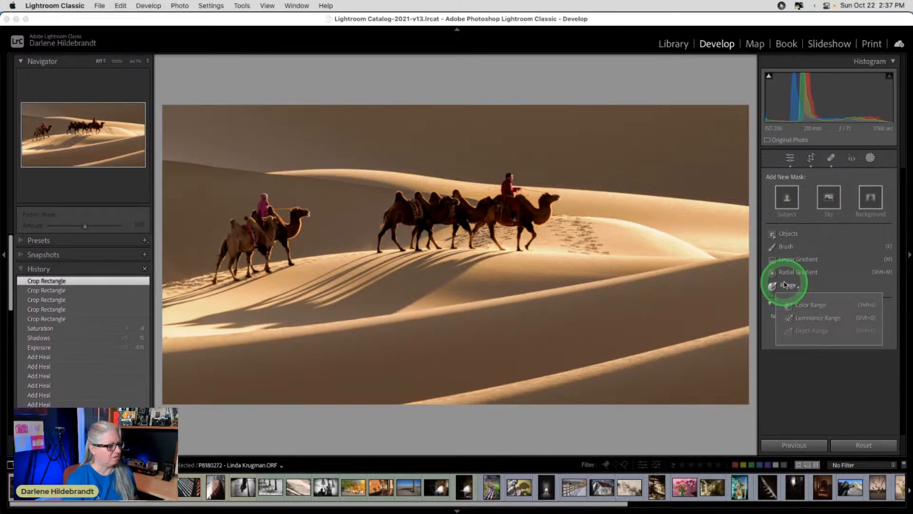
{"action": "left_click", "coordinate": [804, 318]}
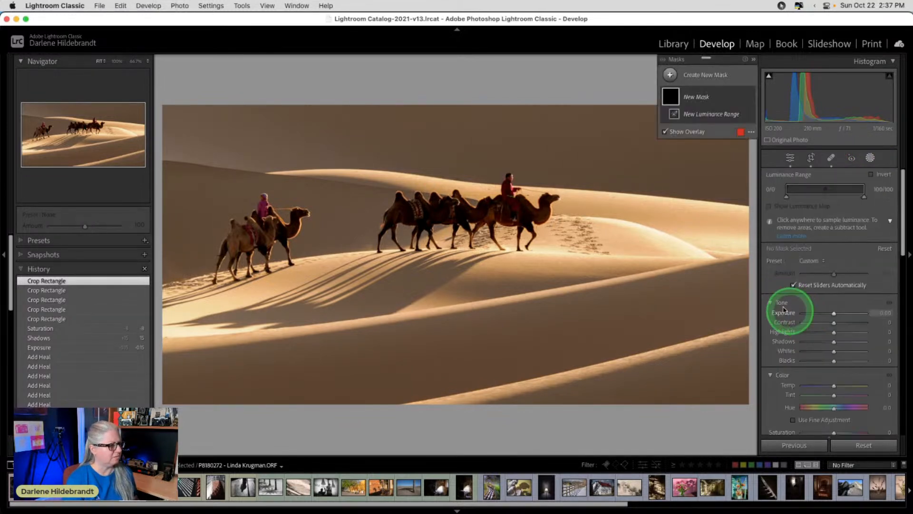
{"action": "left_click", "coordinate": [663, 239]}
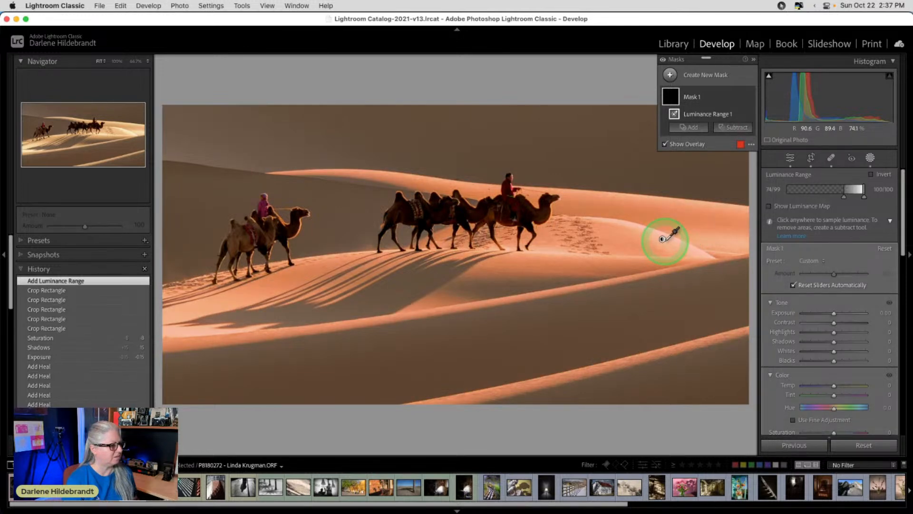
{"action": "left_click_drag", "start_coordinate": [819, 200], "coordinate": [854, 195]}
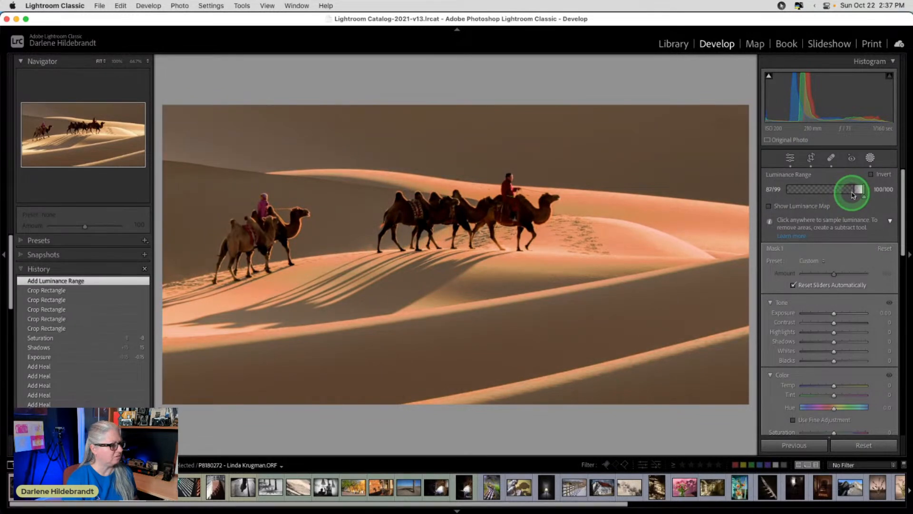
Step: Set the bright sand mask's Highlights to −55, Saturation to −24 and Exposure to −0.07
{"action": "left_click_drag", "start_coordinate": [834, 332], "coordinate": [815, 331]}
{"action": "left_click", "coordinate": [832, 390]}
{"action": "left_click_drag", "start_coordinate": [832, 390], "coordinate": [826, 390]}
{"action": "left_click_drag", "start_coordinate": [832, 271], "coordinate": [833, 273]}
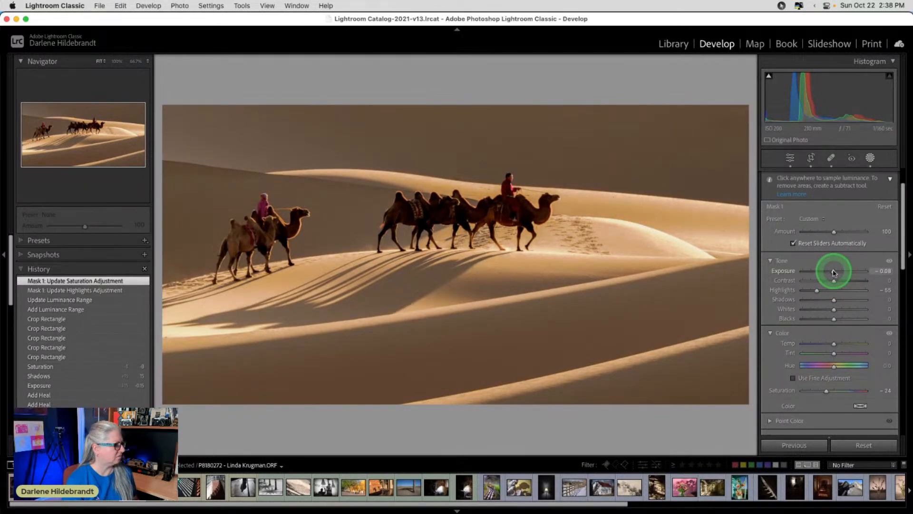
{"action": "left_click_drag", "start_coordinate": [834, 273], "coordinate": [833, 272]}
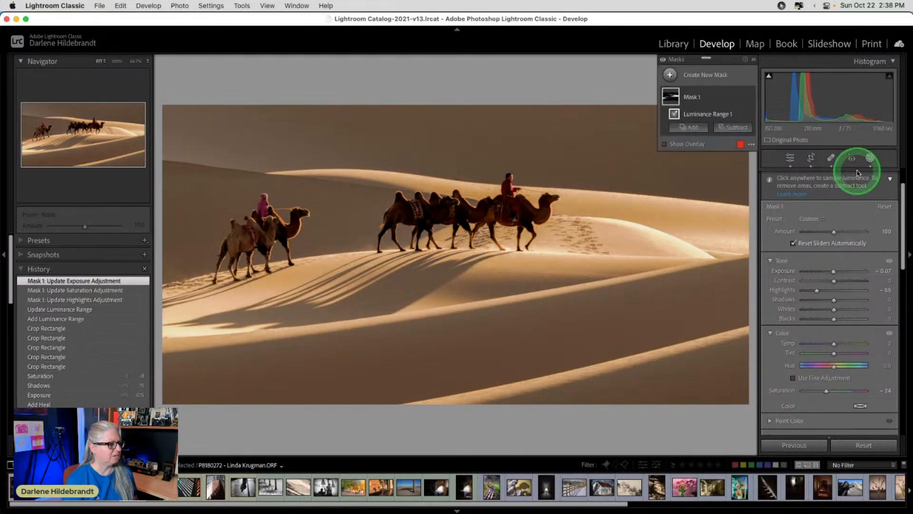
Step: Try a radial gradient mask over the bright sand patch at the photo's lower-left edge, with Highlights at −37
{"action": "left_click", "coordinate": [670, 73]}
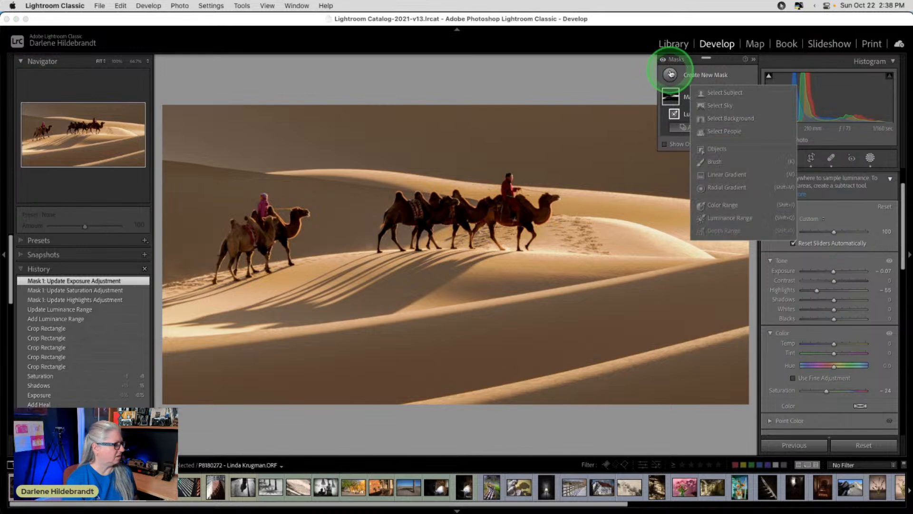
{"action": "left_click", "coordinate": [709, 188]}
{"action": "left_click_drag", "start_coordinate": [187, 322], "coordinate": [284, 358]}
{"action": "left_click_drag", "start_coordinate": [217, 328], "coordinate": [220, 338]}
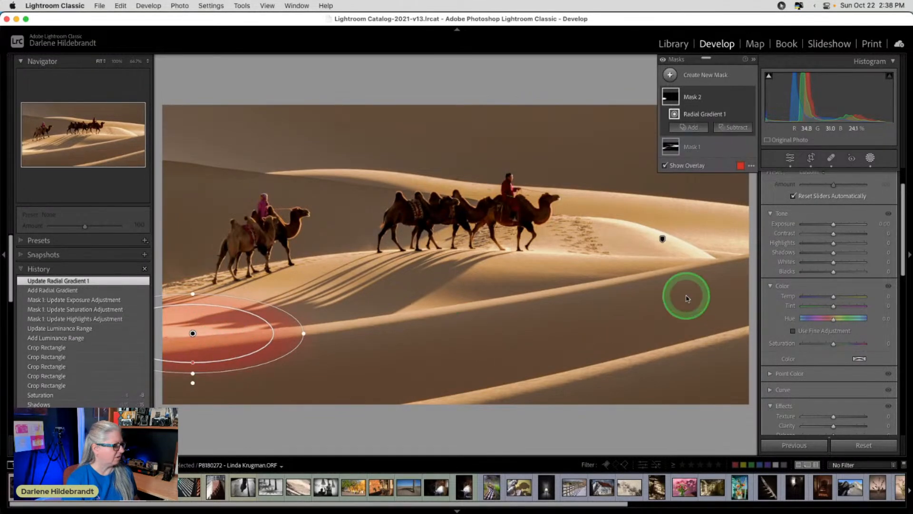
{"action": "mouse_move", "coordinate": [828, 245]}
{"action": "left_mouse_down"}
{"action": "mouse_move", "coordinate": [803, 241]}
{"action": "mouse_move", "coordinate": [810, 243]}
{"action": "left_mouse_up"}
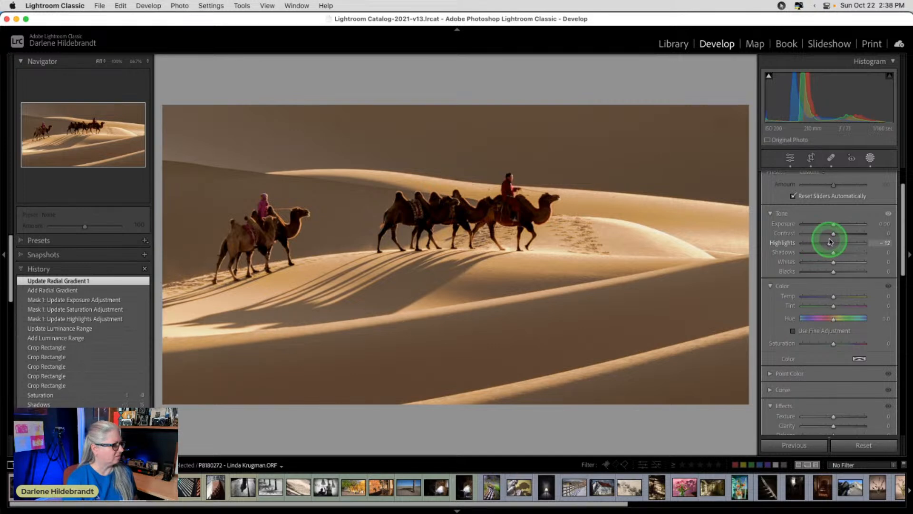
{"action": "left_click_drag", "start_coordinate": [824, 241], "coordinate": [822, 240]}
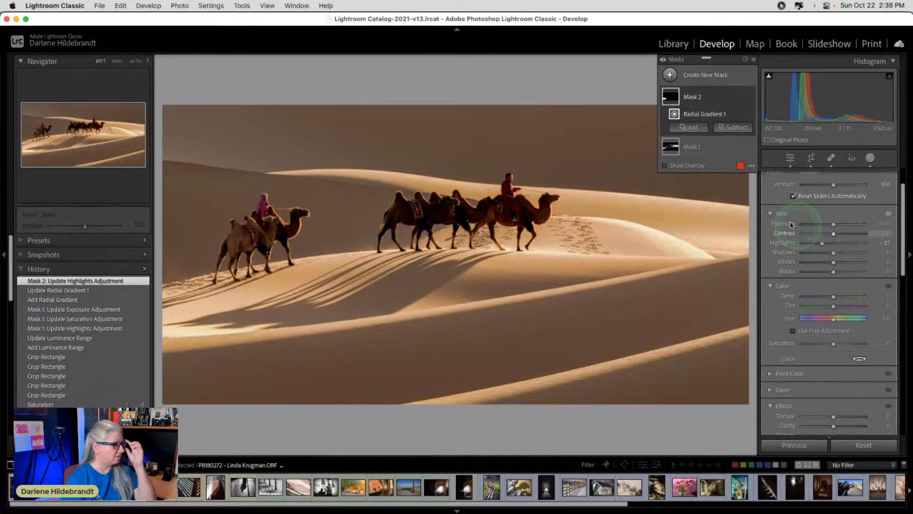
Step: Undo the radial gradient mask together with its repositioning and highlights adjustment
{"action": "key", "text": "o"}
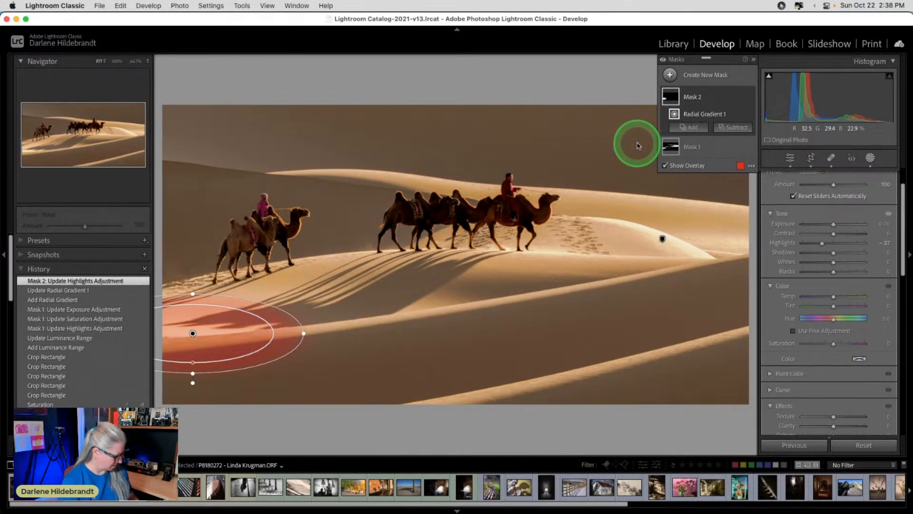
{"action": "key", "text": "super+z"}
{"action": "key", "text": "super+z"}
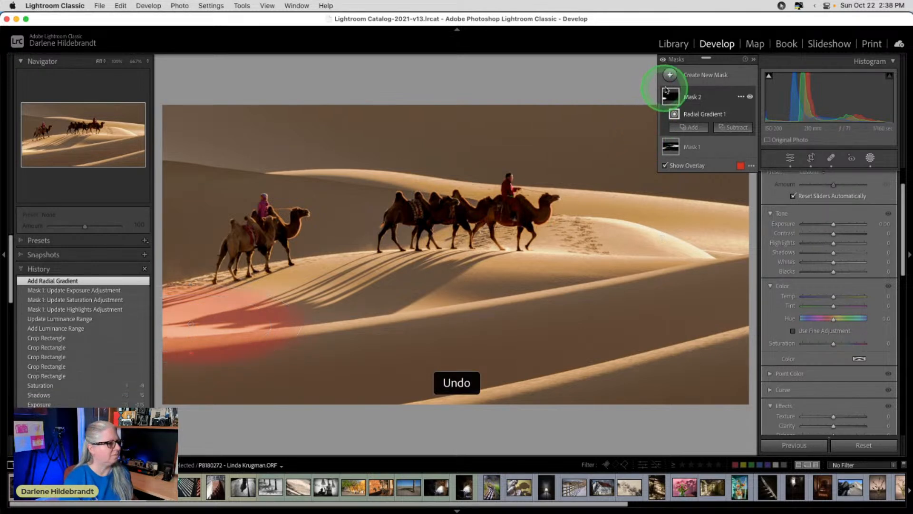
{"action": "key", "text": "super+z"}
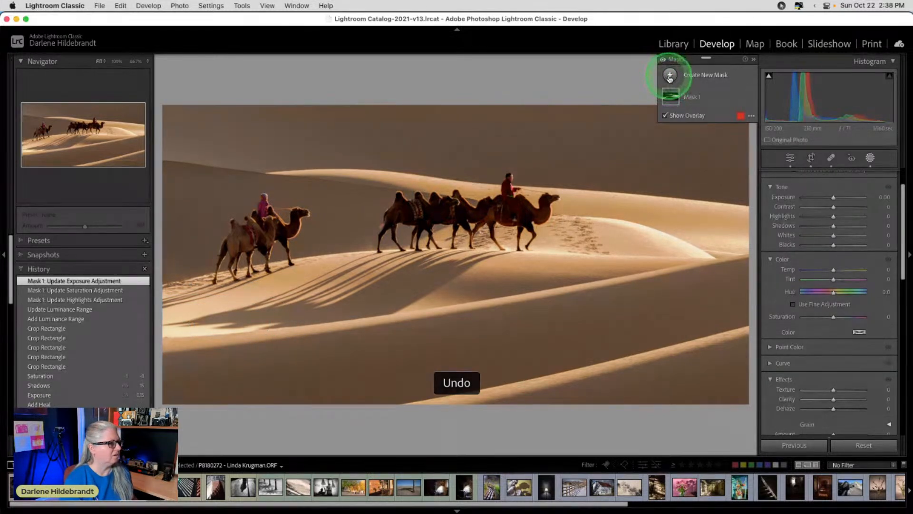
Step: Create an object mask over the bright sand patch at the left edge with brush size 17, and set its Highlights to −83
{"action": "left_click", "coordinate": [670, 76]}
{"action": "left_click", "coordinate": [711, 148]}
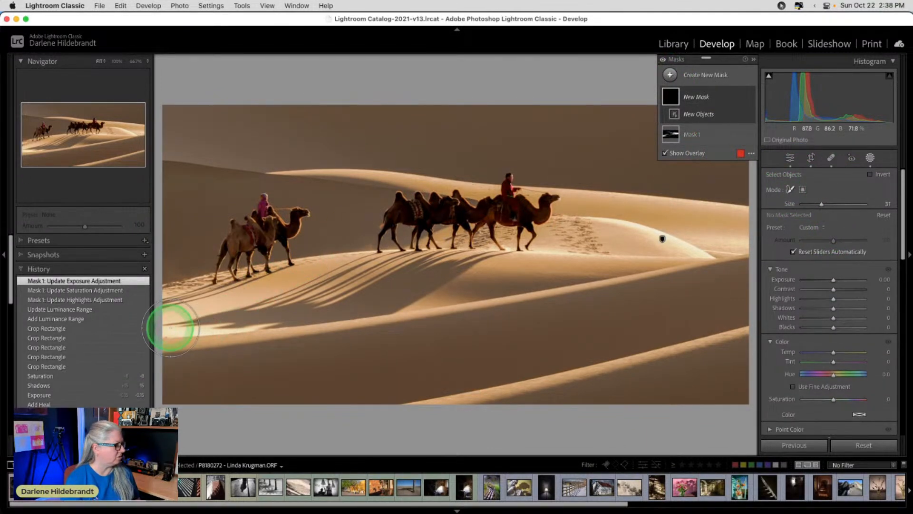
{"action": "key", "text": "bracketleft"}
{"action": "key", "text": "bracketleft"}
{"action": "key", "text": "bracketleft"}
{"action": "key", "text": "bracketleft"}
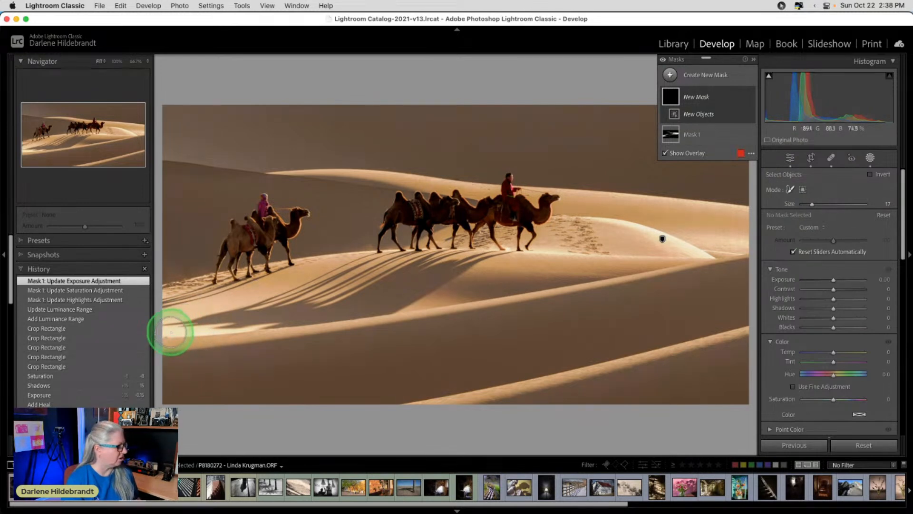
{"action": "left_click_drag", "start_coordinate": [167, 332], "coordinate": [272, 323]}
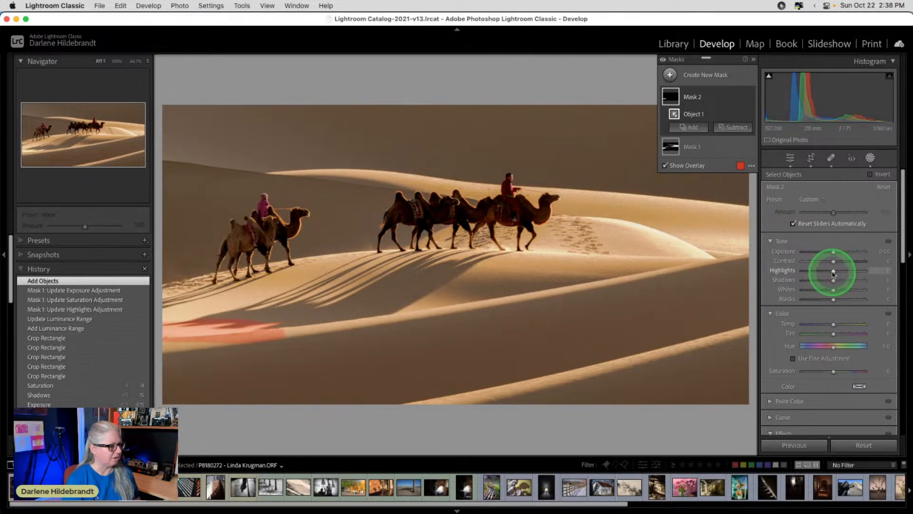
{"action": "left_click_drag", "start_coordinate": [834, 272], "coordinate": [820, 271]}
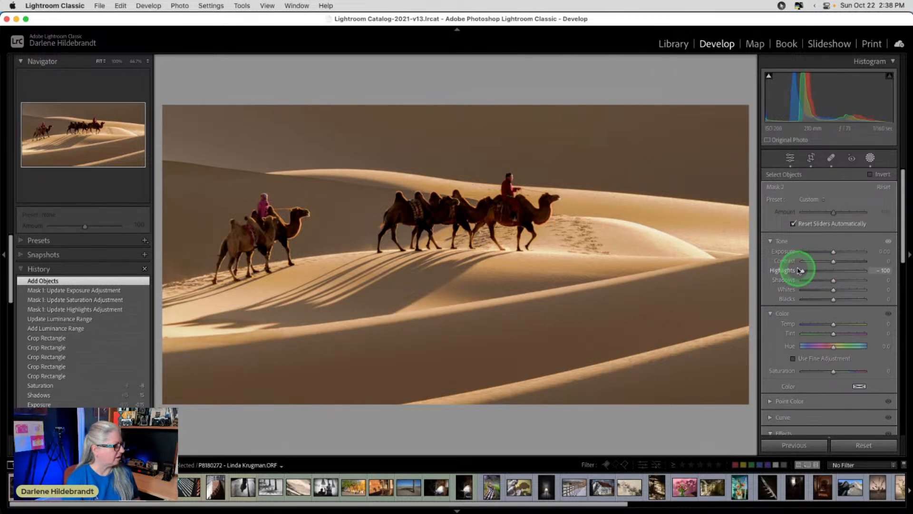
{"action": "left_click_drag", "start_coordinate": [807, 272], "coordinate": [807, 270]}
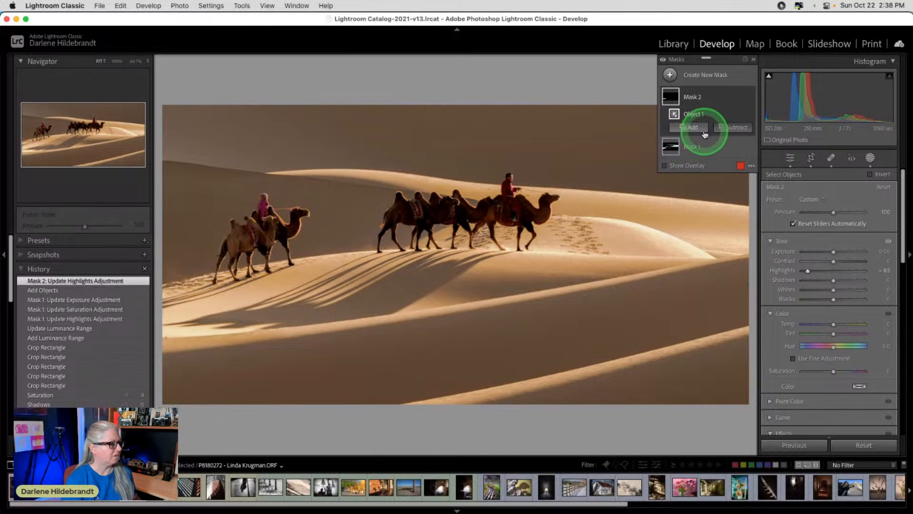
Step: Subtract the sand ridge strip below the bright patch from the object mask with a size 17 brush, feather 52
{"action": "left_click", "coordinate": [732, 127]}
{"action": "left_click", "coordinate": [733, 219]}
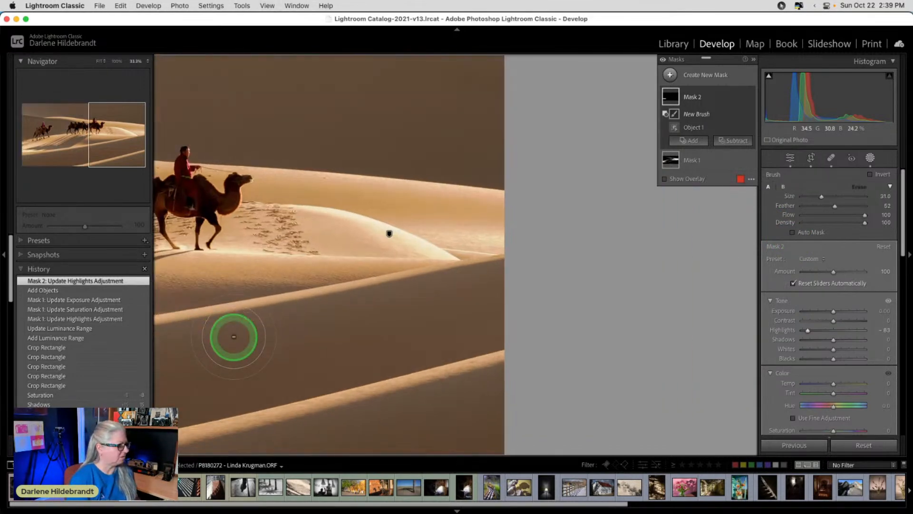
{"action": "scroll", "coordinate": [233, 337], "scroll_direction": "up", "scroll_amount": 5}
{"action": "left_click_drag", "start_coordinate": [208, 342], "coordinate": [611, 313]}
{"action": "mouse_move", "coordinate": [200, 299]}
{"action": "left_mouse_down"}
{"action": "mouse_move", "coordinate": [479, 286]}
{"action": "mouse_move", "coordinate": [399, 271]}
{"action": "left_mouse_up"}
{"action": "key", "text": "super+equal"}
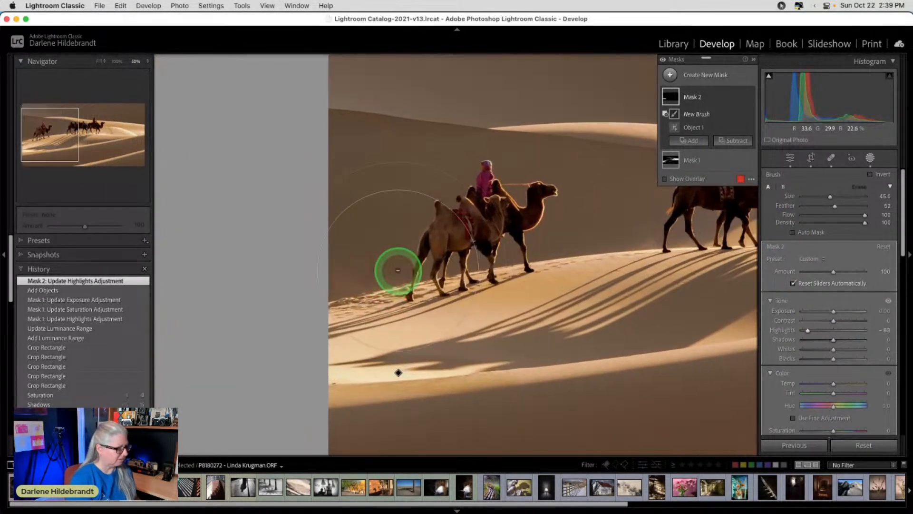
{"action": "left_click_drag", "start_coordinate": [453, 332], "coordinate": [389, 211]}
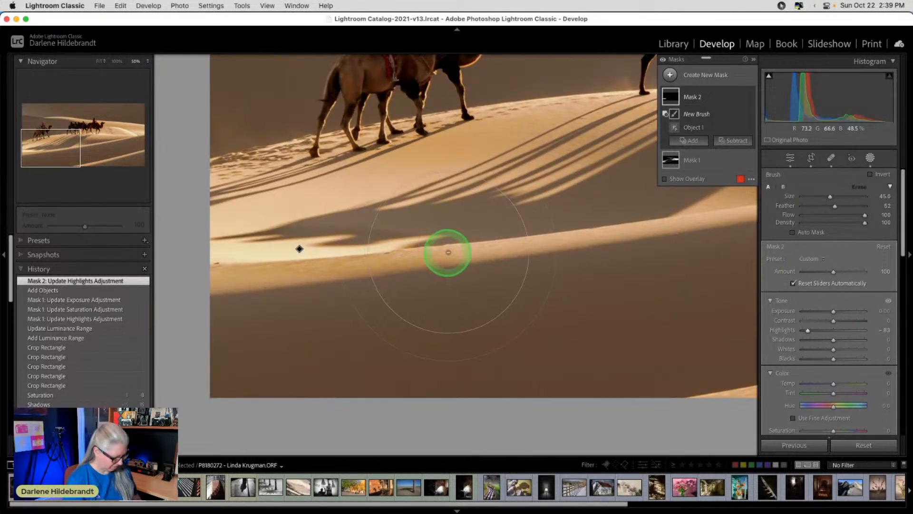
{"action": "scroll", "coordinate": [449, 251], "scroll_direction": "down", "scroll_amount": 8}
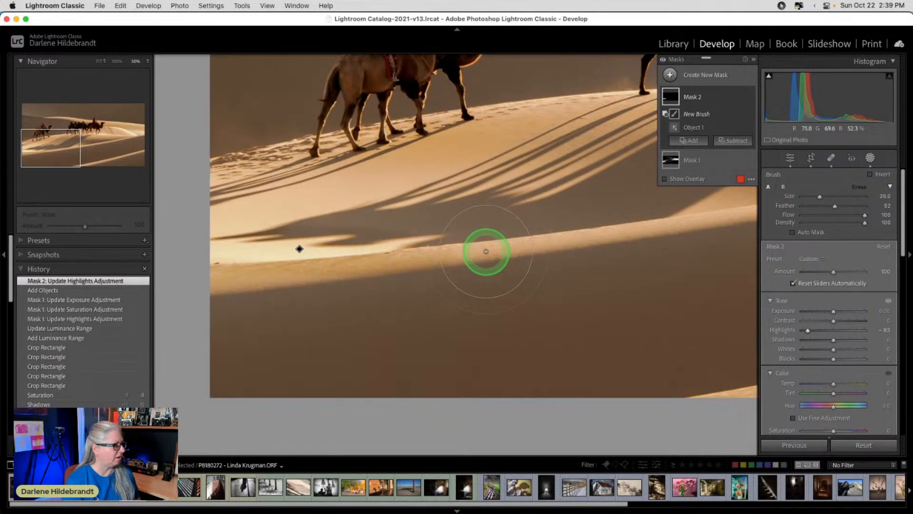
{"action": "key", "text": "o"}
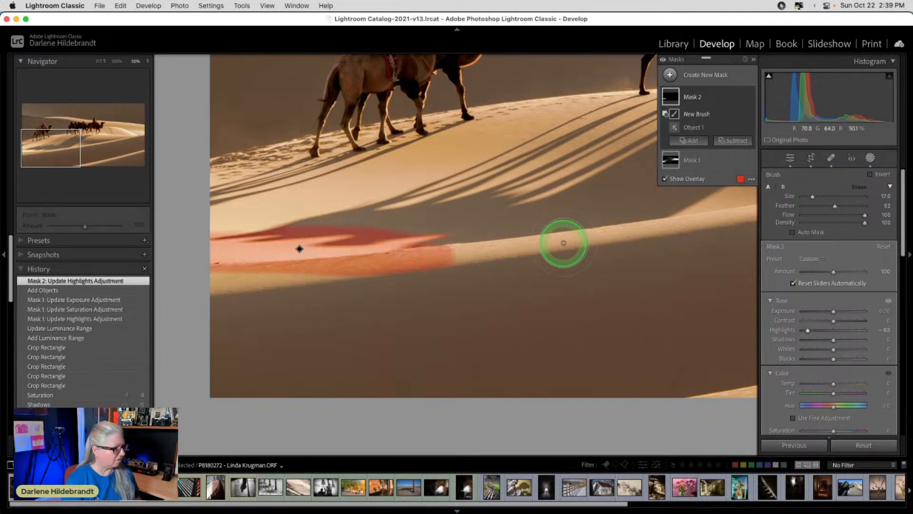
{"action": "left_click_drag", "start_coordinate": [460, 256], "coordinate": [215, 275]}
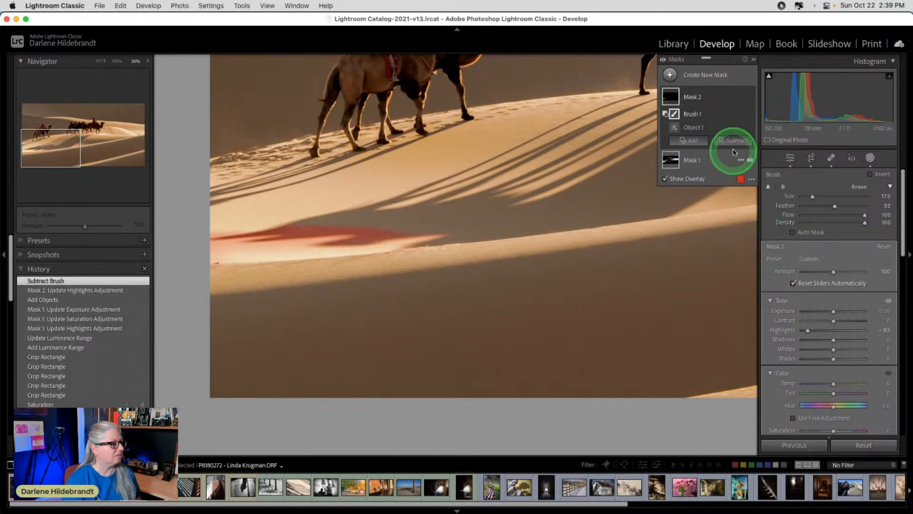
Step: Enable Auto Mask for the subtract brush, try it along the sand ridge, and undo the whole brush subtraction from the object mask
{"action": "left_click", "coordinate": [792, 233]}
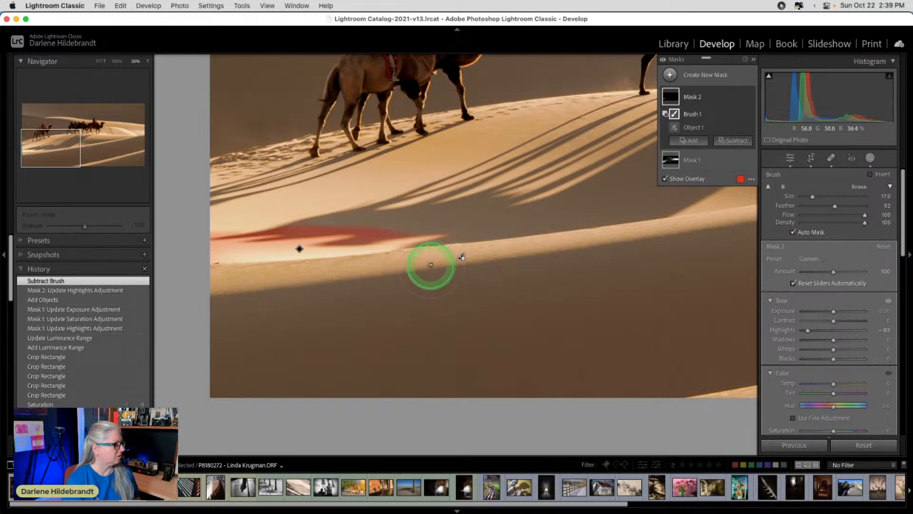
{"action": "left_click_drag", "start_coordinate": [422, 259], "coordinate": [498, 257]}
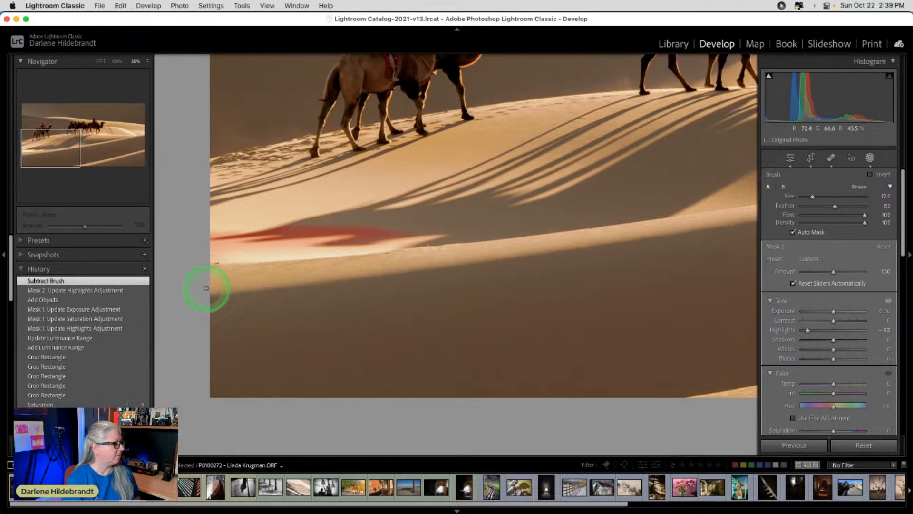
{"action": "left_click_drag", "start_coordinate": [206, 288], "coordinate": [209, 288]}
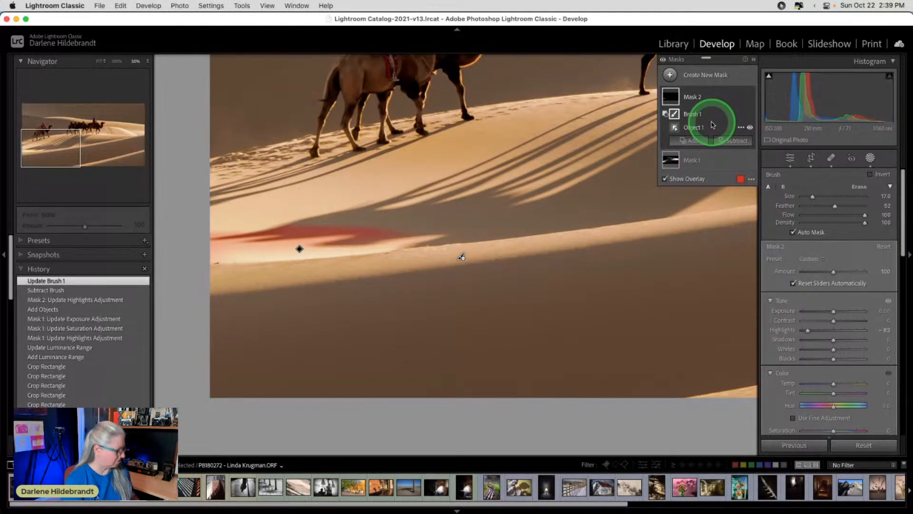
{"action": "key", "text": "cmd+z"}
{"action": "key", "text": "super+z"}
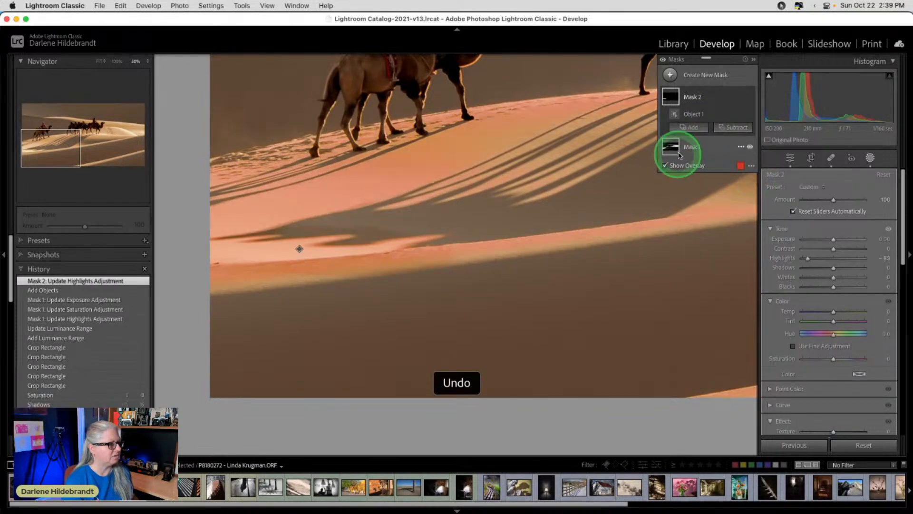
Step: Subtract the sand ridge below the bright patch from Mask 2 with an Auto Mask brush, size 17, feather 52 and density 90
{"action": "left_click", "coordinate": [732, 127]}
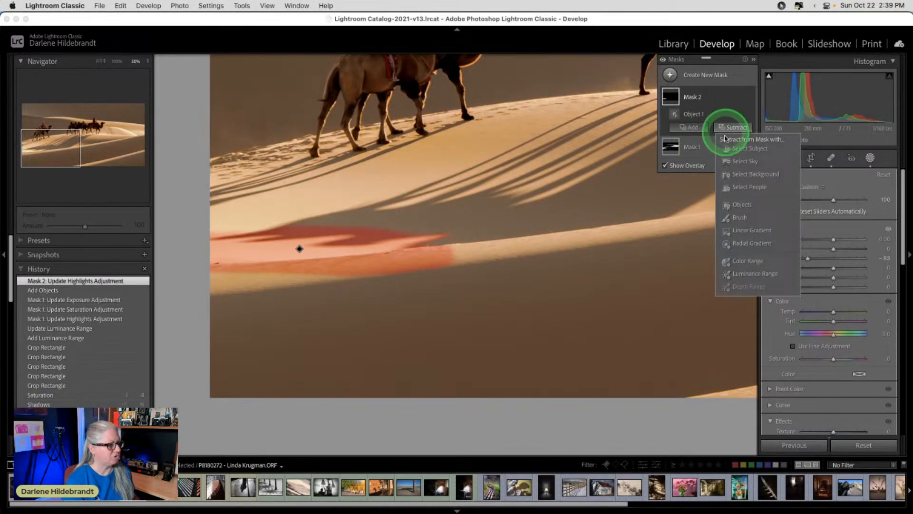
{"action": "left_click", "coordinate": [735, 218]}
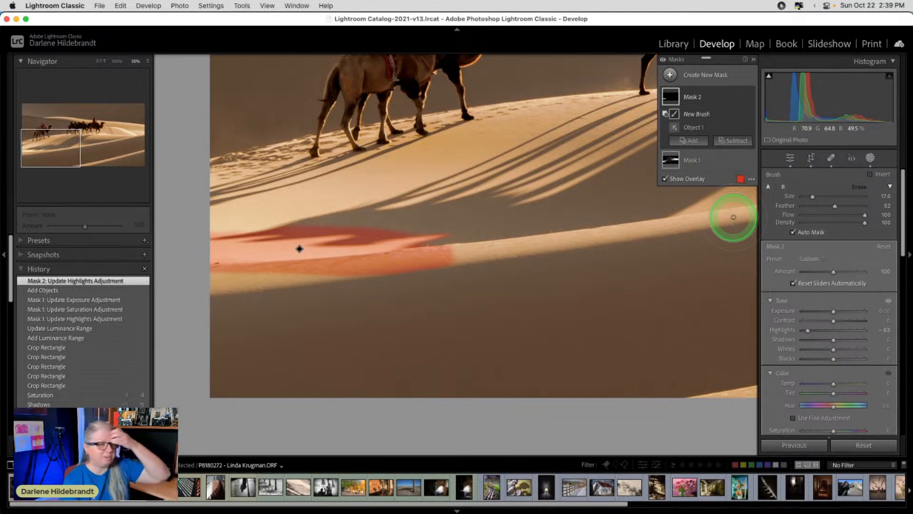
{"action": "left_click_drag", "start_coordinate": [865, 223], "coordinate": [858, 225]}
{"action": "mouse_move", "coordinate": [469, 259]}
{"action": "left_mouse_down"}
{"action": "mouse_move", "coordinate": [330, 273]}
{"action": "mouse_move", "coordinate": [441, 266]}
{"action": "mouse_move", "coordinate": [302, 270]}
{"action": "left_mouse_up"}
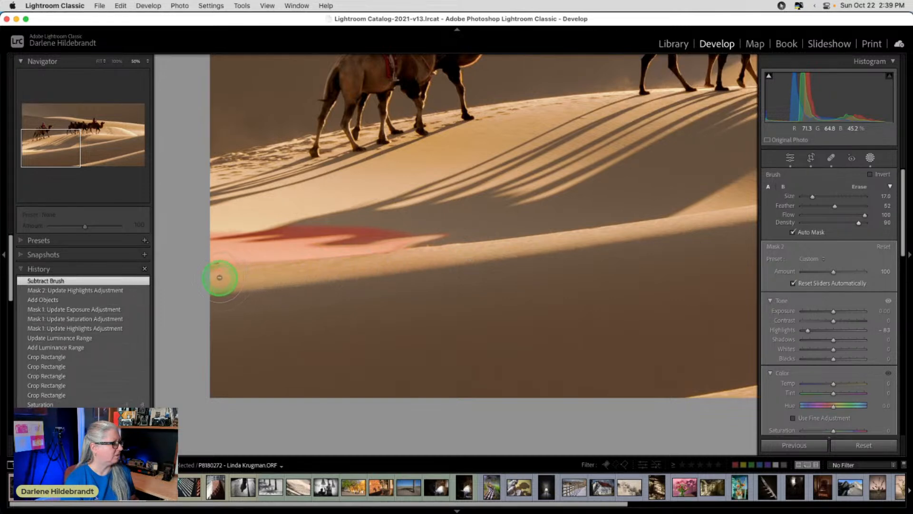
{"action": "left_click_drag", "start_coordinate": [222, 277], "coordinate": [214, 280]}
Step: Brush the shadowed sand above the bright patch out of Mask 2, undo the last stroke, and hide the mask overlay
{"action": "mouse_move", "coordinate": [393, 210]}
{"action": "left_mouse_down"}
{"action": "mouse_move", "coordinate": [367, 235]}
{"action": "mouse_move", "coordinate": [379, 227]}
{"action": "mouse_move", "coordinate": [356, 221]}
{"action": "left_mouse_up"}
{"action": "mouse_move", "coordinate": [297, 229]}
{"action": "left_mouse_down"}
{"action": "mouse_move", "coordinate": [237, 226]}
{"action": "mouse_move", "coordinate": [284, 229]}
{"action": "left_mouse_up"}
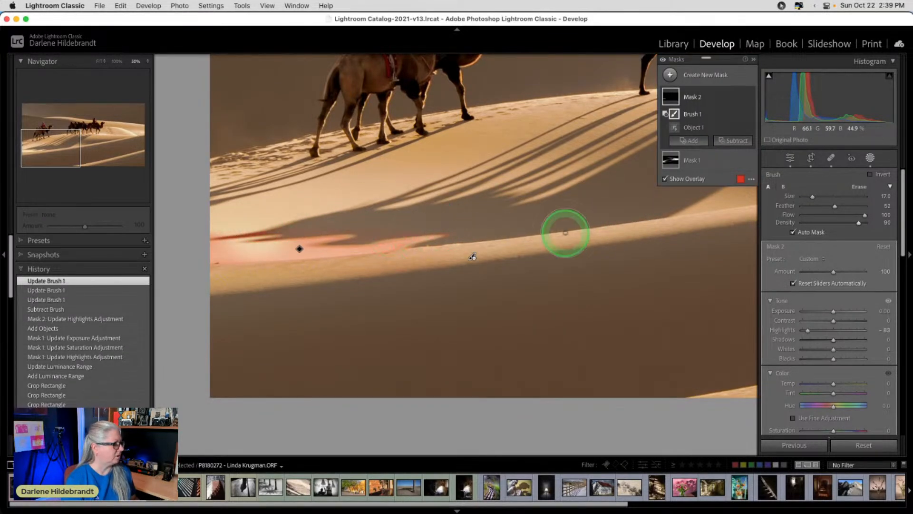
{"action": "key", "text": "super+z"}
{"action": "key", "text": "super+z"}
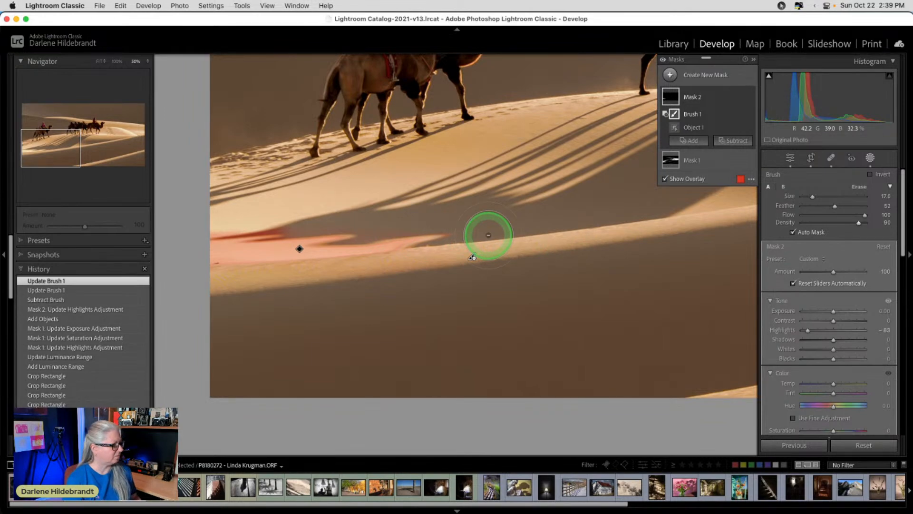
{"action": "key", "text": "o"}
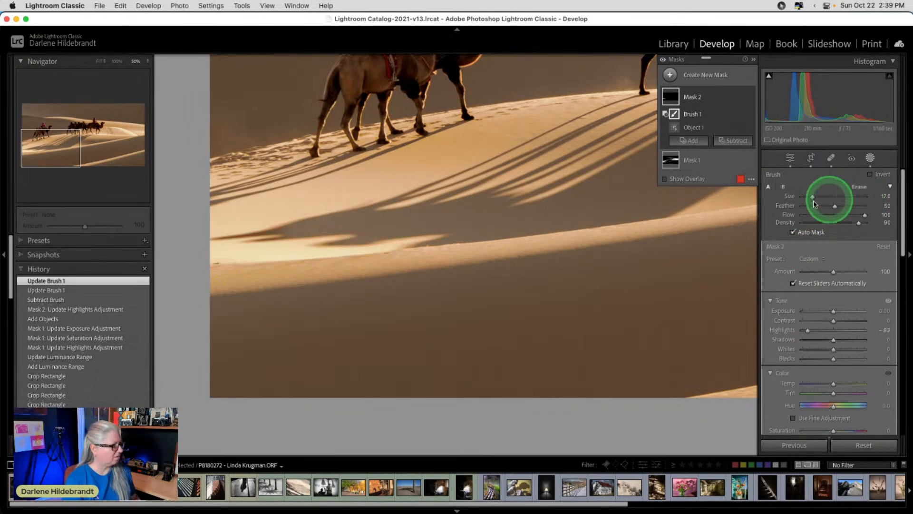
Step: Set Mask 2's Exposure to −0.41, Texture to −38, Clarity to −27 and Saturation to −9, and exit masking
{"action": "left_click", "coordinate": [524, 300]}
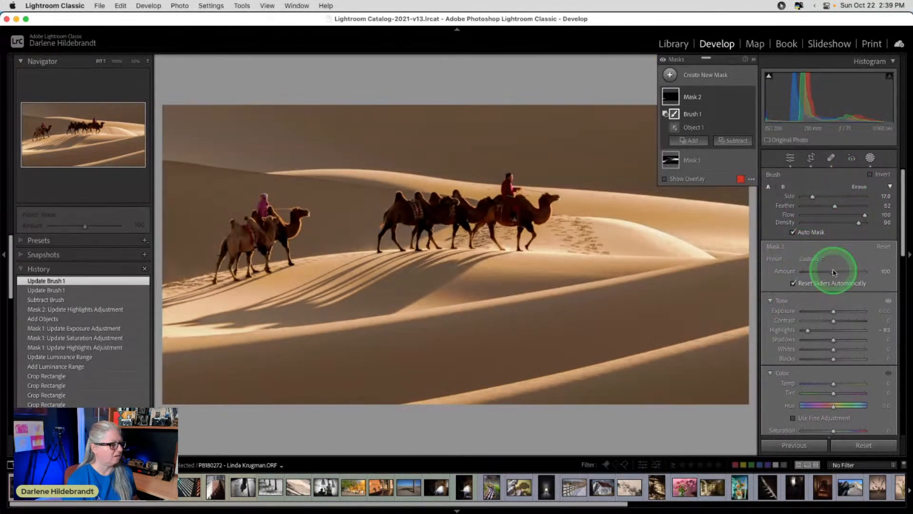
{"action": "left_click_drag", "start_coordinate": [833, 309], "coordinate": [831, 312]}
{"action": "scroll", "coordinate": [833, 371], "scroll_direction": "down", "scroll_amount": 3}
{"action": "scroll", "coordinate": [832, 374], "scroll_direction": "down", "scroll_amount": 2}
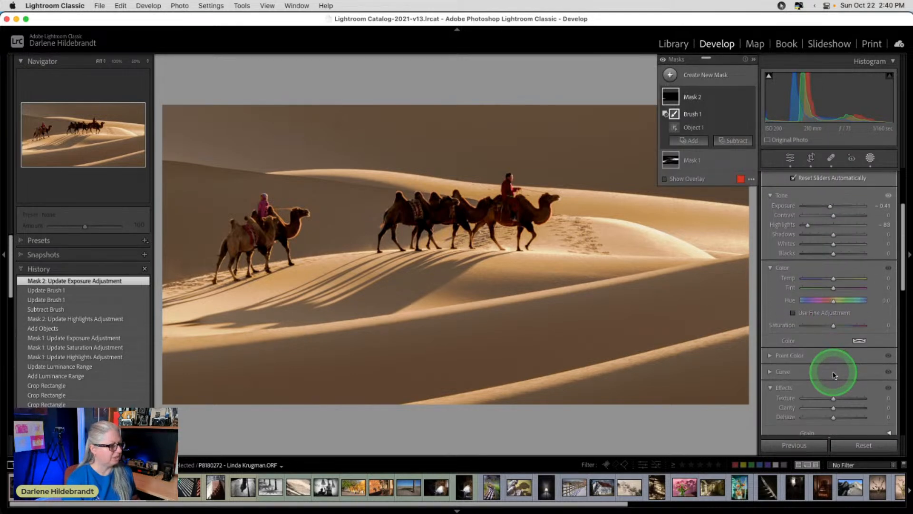
{"action": "mouse_move", "coordinate": [833, 398]}
{"action": "left_mouse_down"}
{"action": "mouse_move", "coordinate": [823, 400]}
{"action": "mouse_move", "coordinate": [834, 410]}
{"action": "mouse_move", "coordinate": [826, 408]}
{"action": "left_mouse_up"}
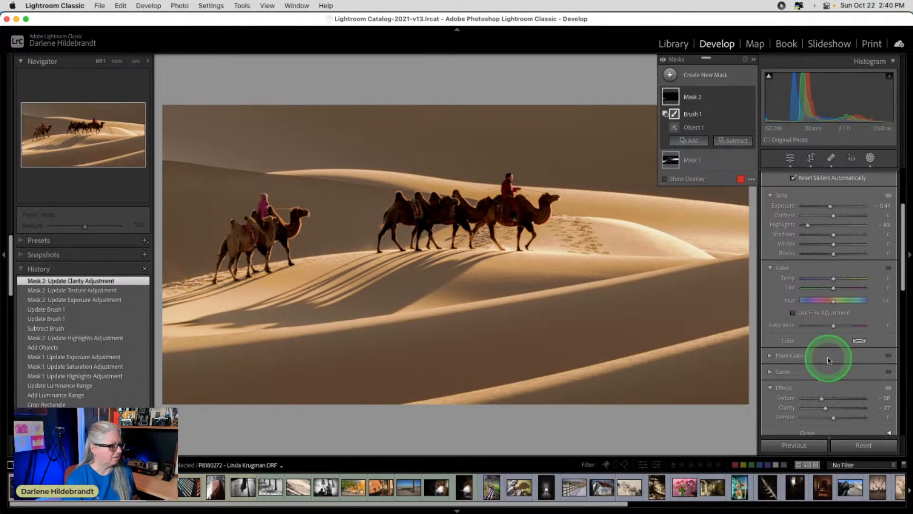
{"action": "left_click_drag", "start_coordinate": [834, 325], "coordinate": [832, 326]}
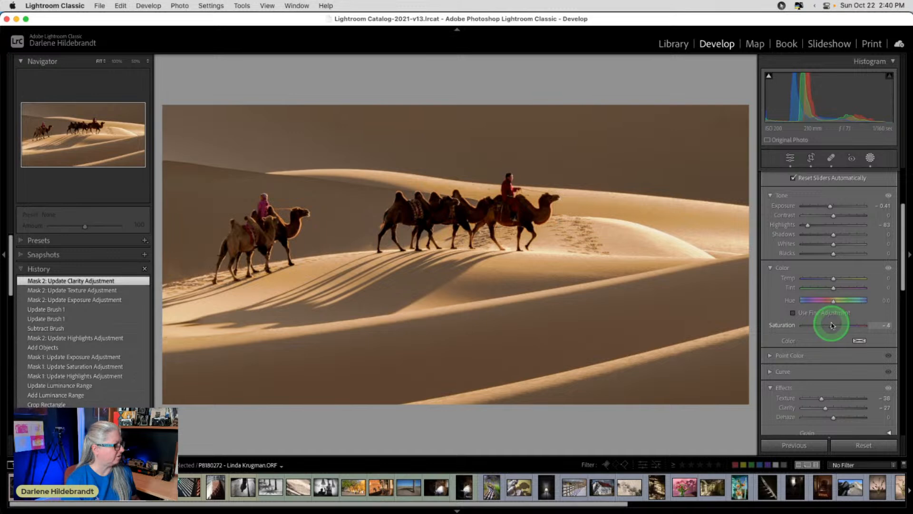
{"action": "left_click_drag", "start_coordinate": [831, 325], "coordinate": [831, 326]}
{"action": "left_click", "coordinate": [870, 158]}
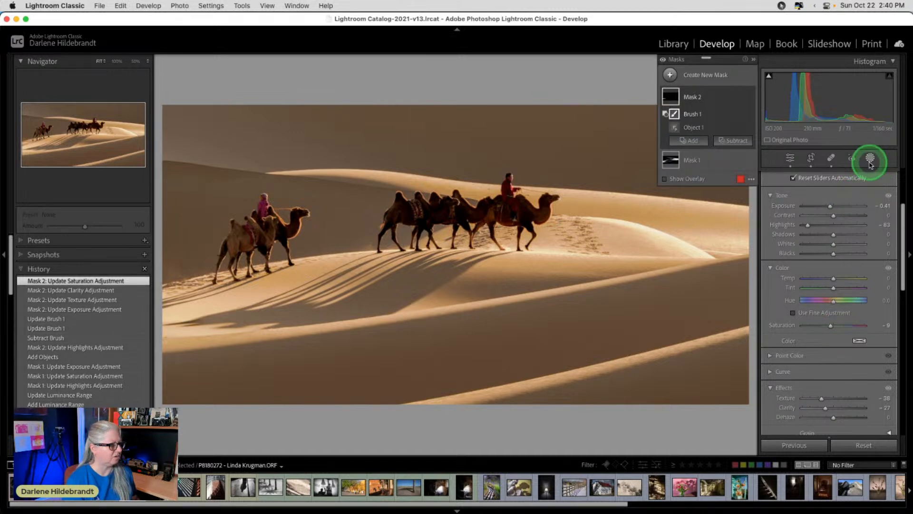
Step: Compare the before and after versions of the camel caravan photo several times
{"action": "key", "text": "backslash"}
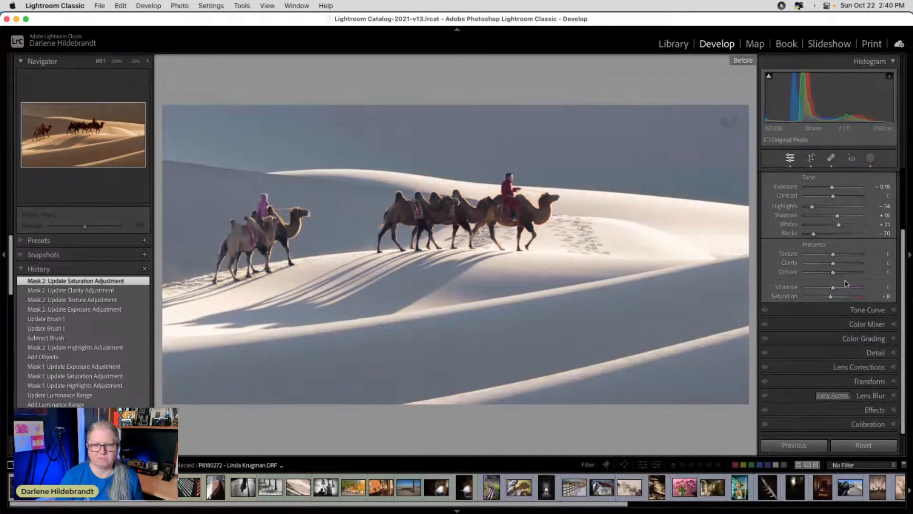
{"action": "key", "text": "backslash"}
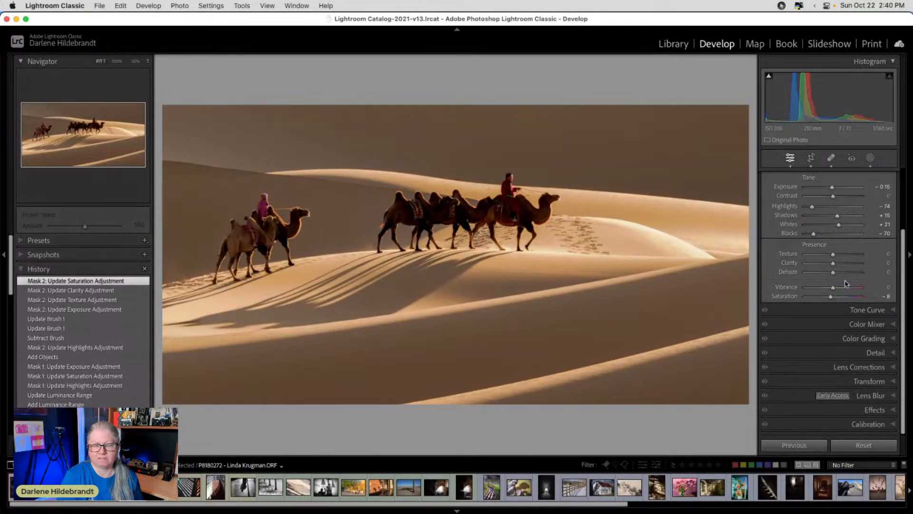
{"action": "key", "text": "backslash"}
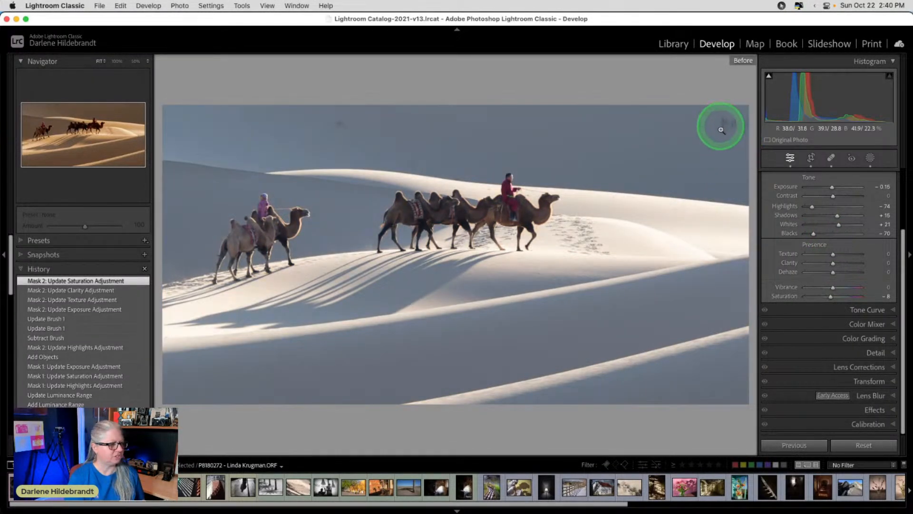
{"action": "key", "text": "backslash"}
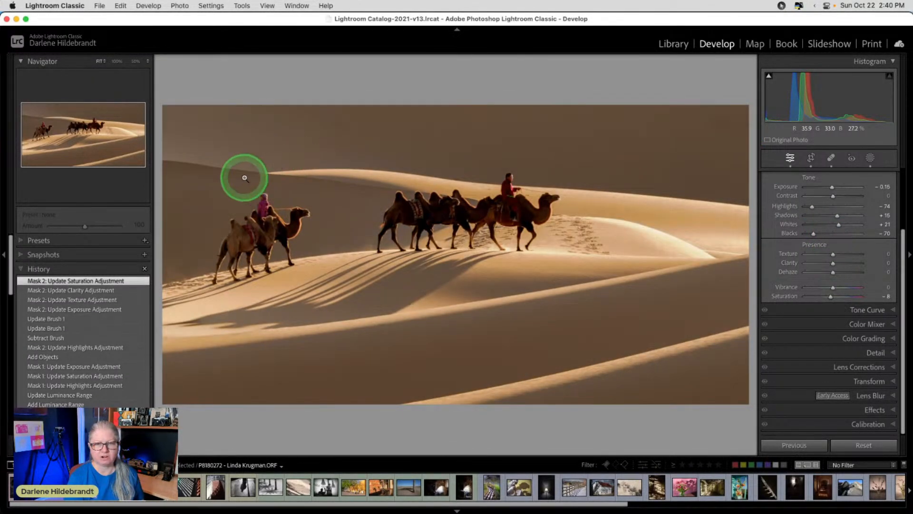
{"action": "key", "text": "backslash"}
{"action": "key", "text": "backslash"}
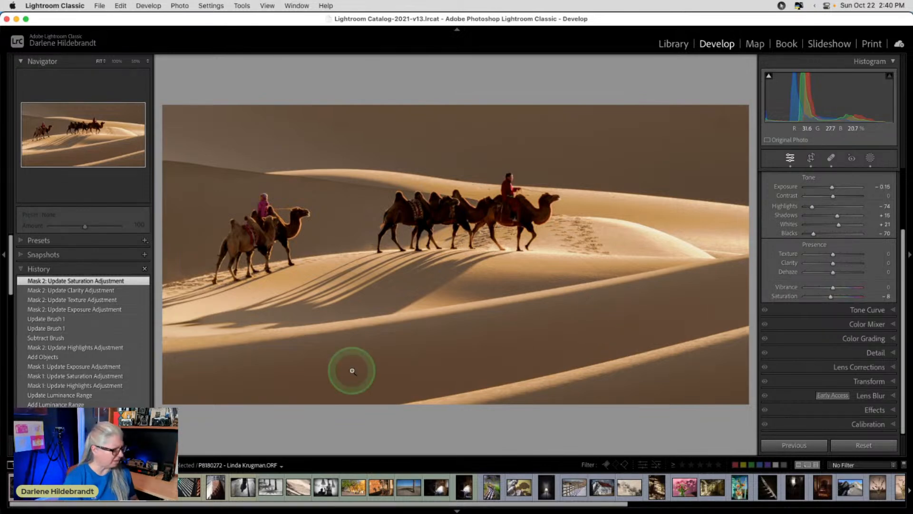
Step: Add a linear gradient mask rising from the foreground dunes towards the camels' feet, with Exposure −0.55, and shift it slightly upward
{"action": "key", "text": "m"}
{"action": "left_click_drag", "start_coordinate": [493, 366], "coordinate": [489, 262]}
{"action": "left_click_drag", "start_coordinate": [833, 252], "coordinate": [828, 253]}
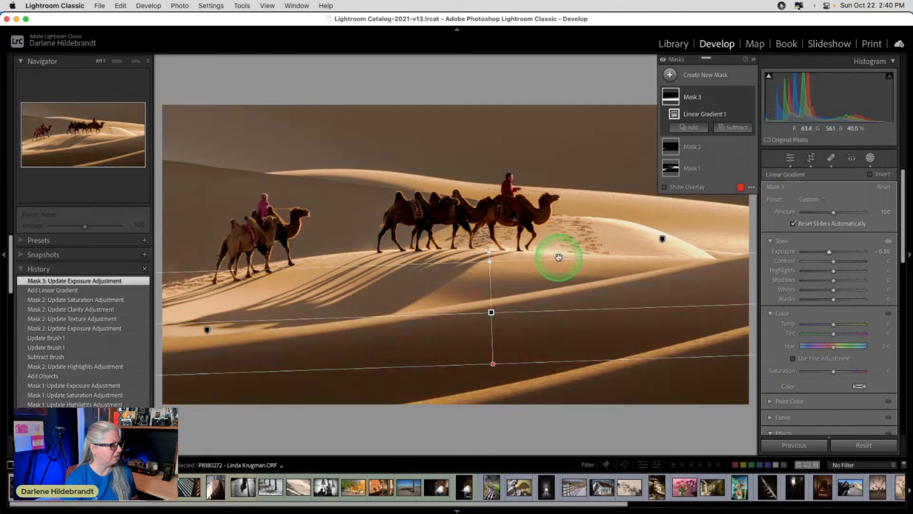
{"action": "left_click_drag", "start_coordinate": [490, 311], "coordinate": [489, 292]}
Step: Set the foreground gradient mask's Saturation to −17 and Blacks to −9
{"action": "left_click_drag", "start_coordinate": [832, 372], "coordinate": [828, 372]}
{"action": "left_click_drag", "start_coordinate": [831, 299], "coordinate": [829, 300]}
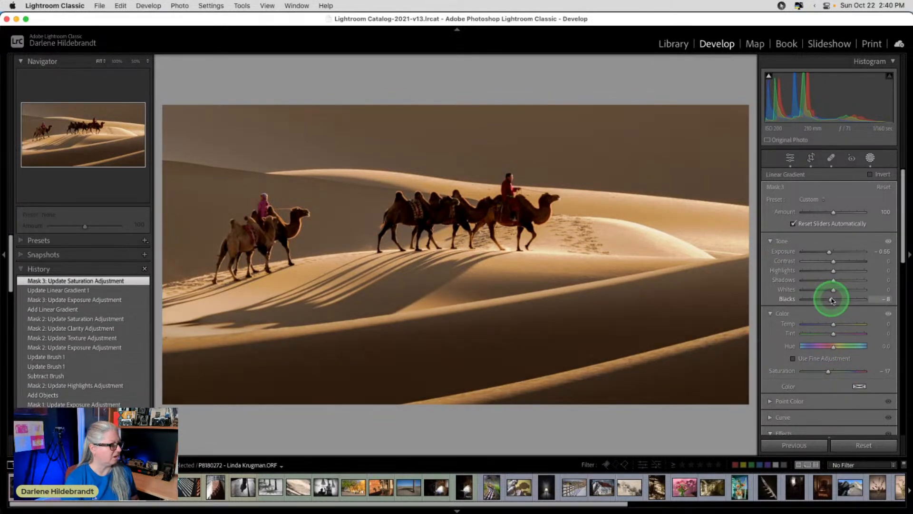
{"action": "left_click_drag", "start_coordinate": [831, 300], "coordinate": [831, 300]}
Step: Add a second linear gradient to Mask 3, fading down from the photo's upper edge to the dune crest, and hide the overlay
{"action": "left_click", "coordinate": [740, 113]}
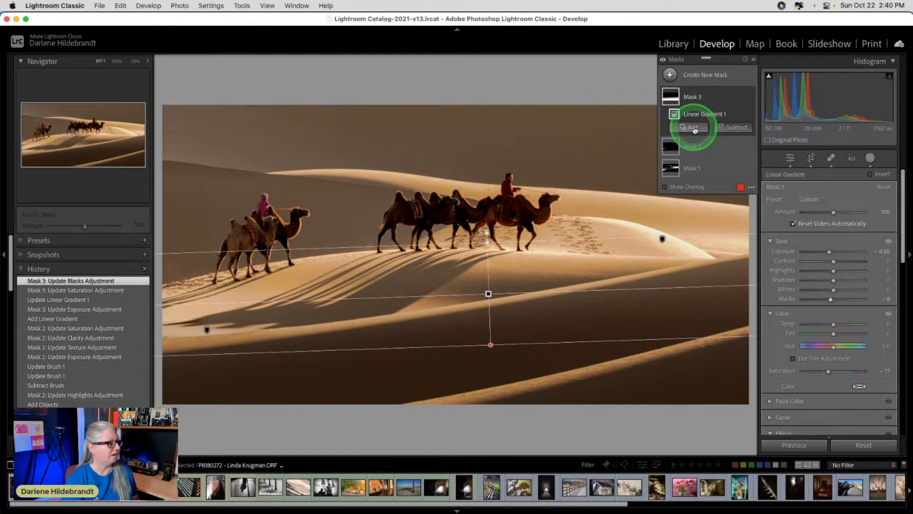
{"action": "left_click", "coordinate": [704, 220]}
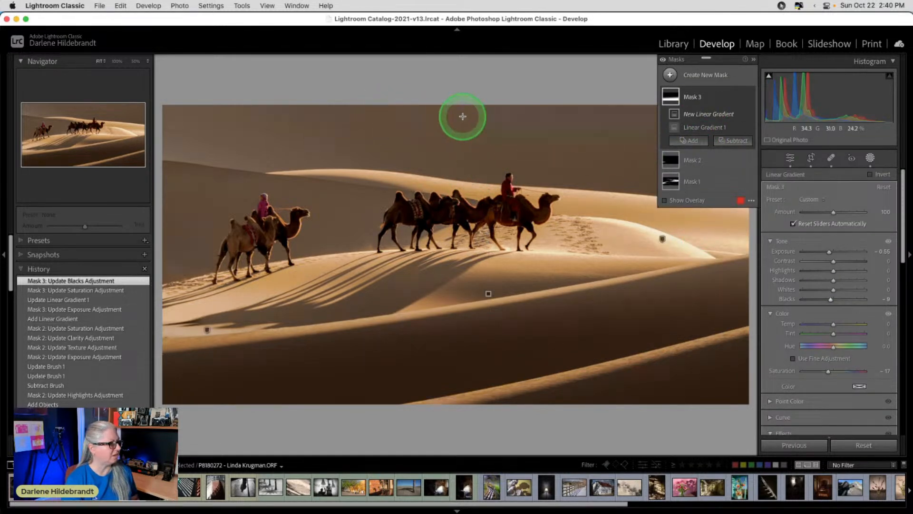
{"action": "left_click_drag", "start_coordinate": [468, 109], "coordinate": [469, 186]}
{"action": "mouse_move", "coordinate": [468, 146]}
{"action": "left_mouse_down"}
{"action": "mouse_move", "coordinate": [468, 125]}
{"action": "mouse_move", "coordinate": [468, 143]}
{"action": "left_mouse_up"}
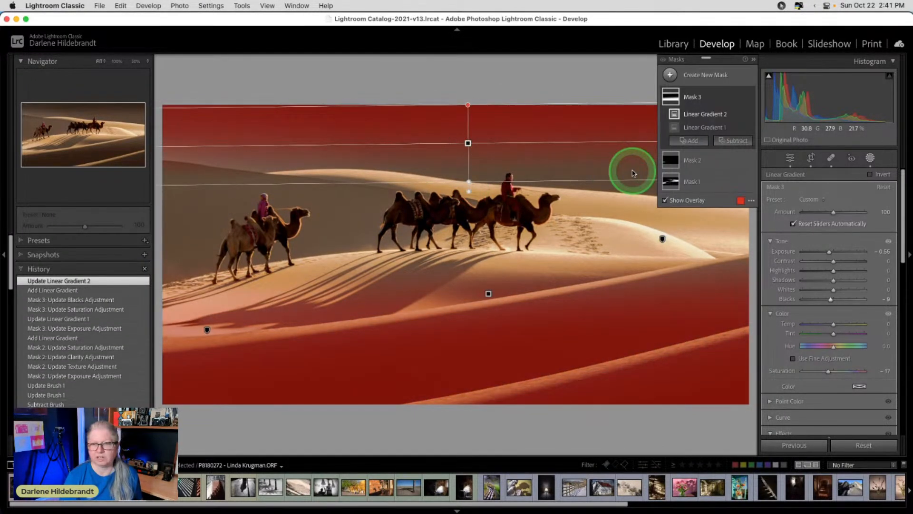
{"action": "key", "text": "o"}
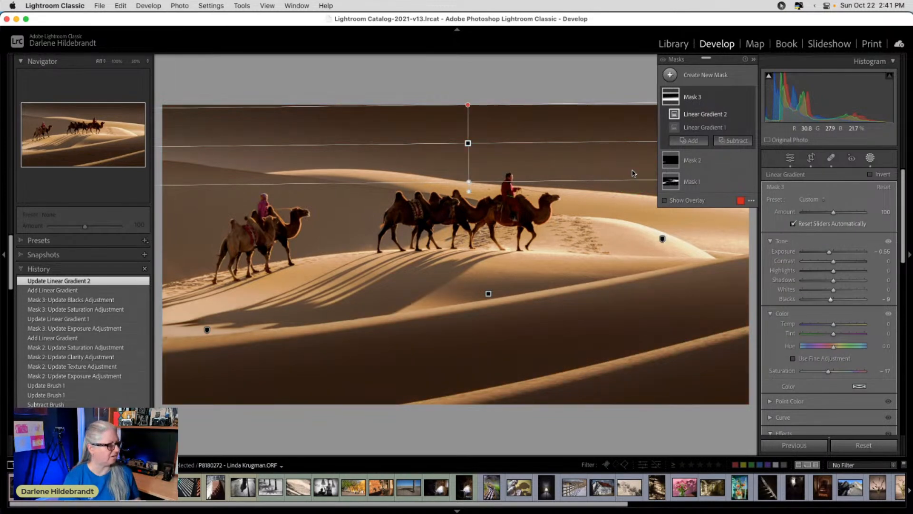
Step: Toggle Mask 3 off and on to compare its darkening effect, and exit masking
{"action": "left_click", "coordinate": [750, 97]}
{"action": "left_click", "coordinate": [750, 97]}
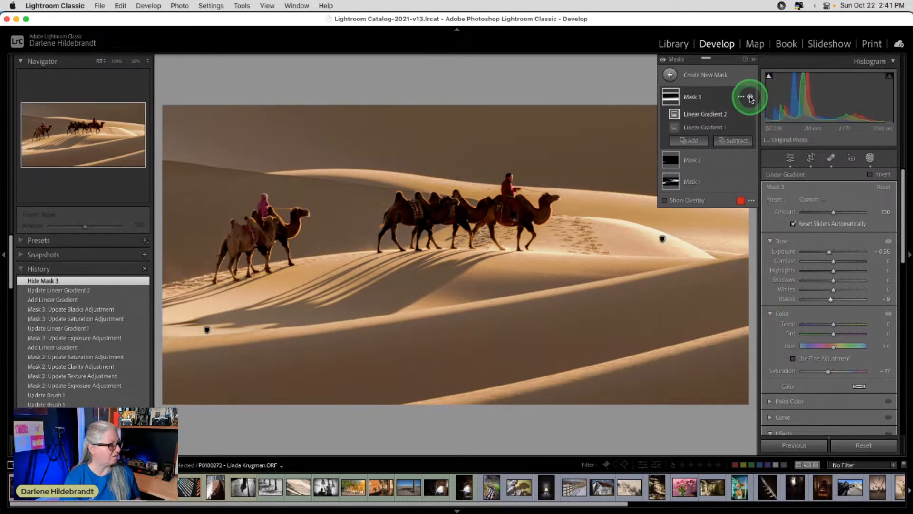
{"action": "left_click", "coordinate": [869, 158]}
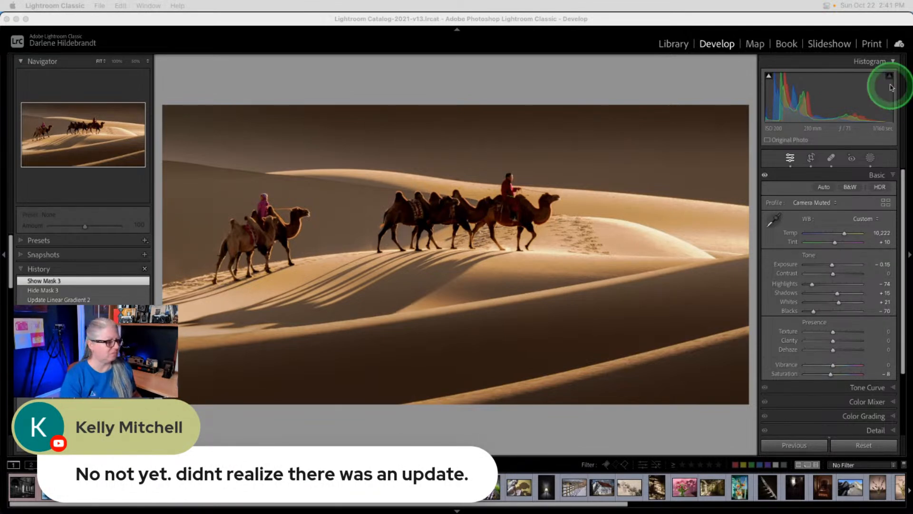
Step: Open the Creative Cloud desktop app and move its window clear of the webcam area
{"action": "left_click", "coordinate": [749, 13]}
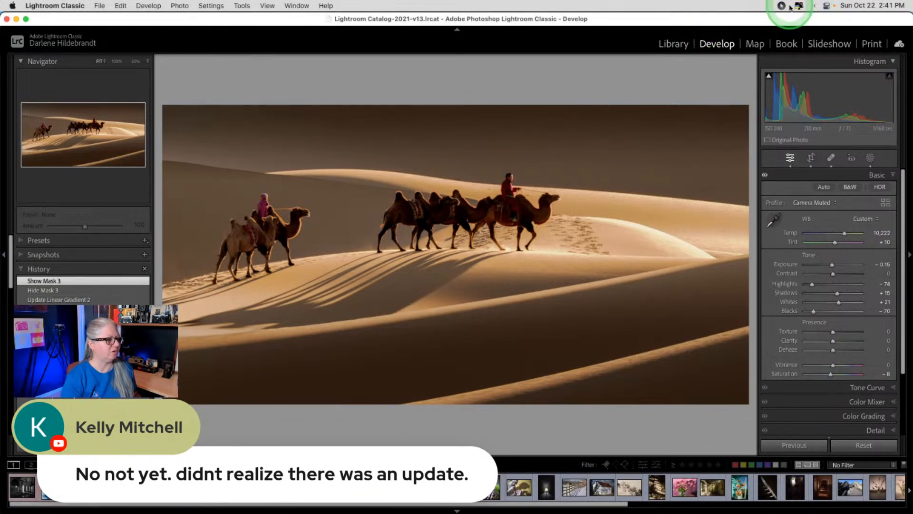
{"action": "left_click", "coordinate": [815, 6]}
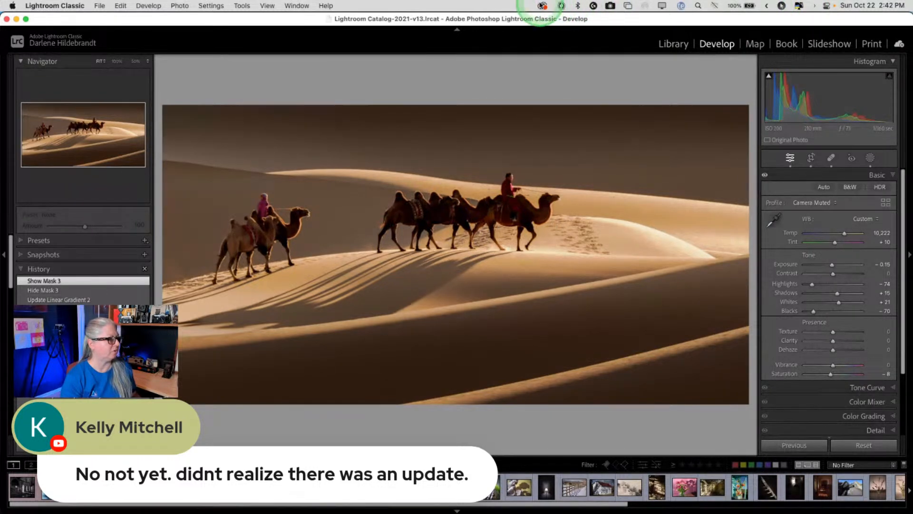
{"action": "left_click", "coordinate": [542, 6]}
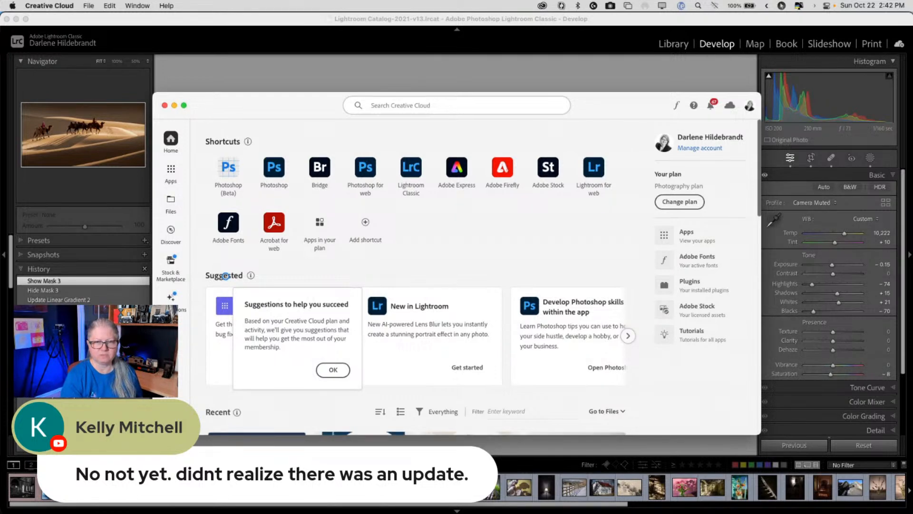
{"action": "left_click_drag", "start_coordinate": [302, 107], "coordinate": [342, 77]}
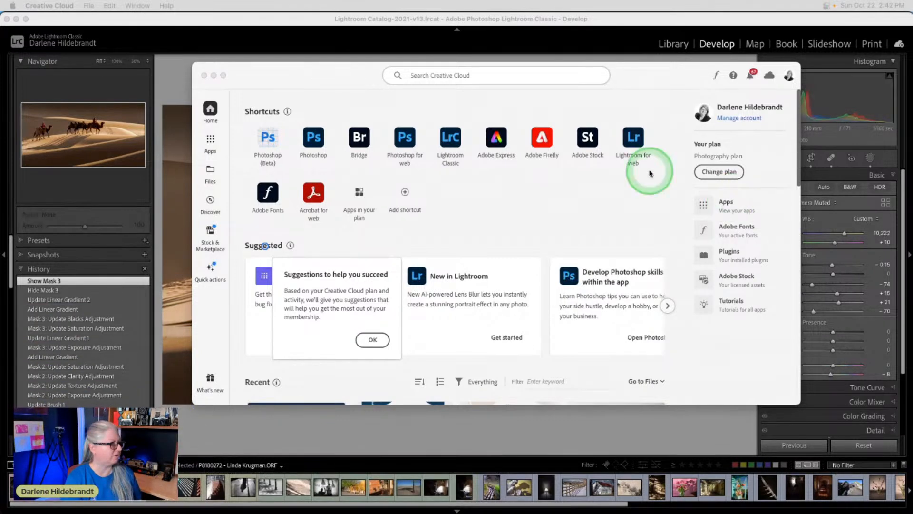
{"action": "left_click", "coordinate": [501, 204]}
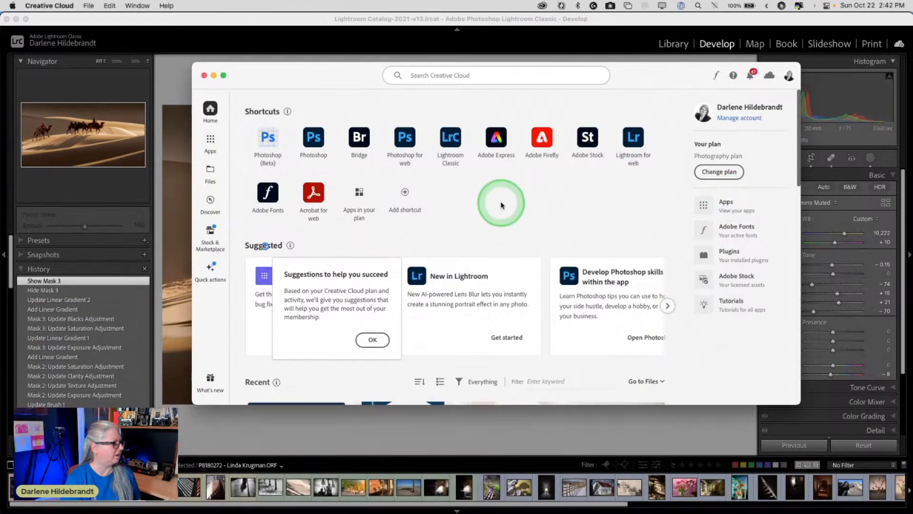
Step: View the list of available app updates in Creative Cloud and close its window
{"action": "left_click", "coordinate": [205, 146]}
{"action": "left_click", "coordinate": [262, 140]}
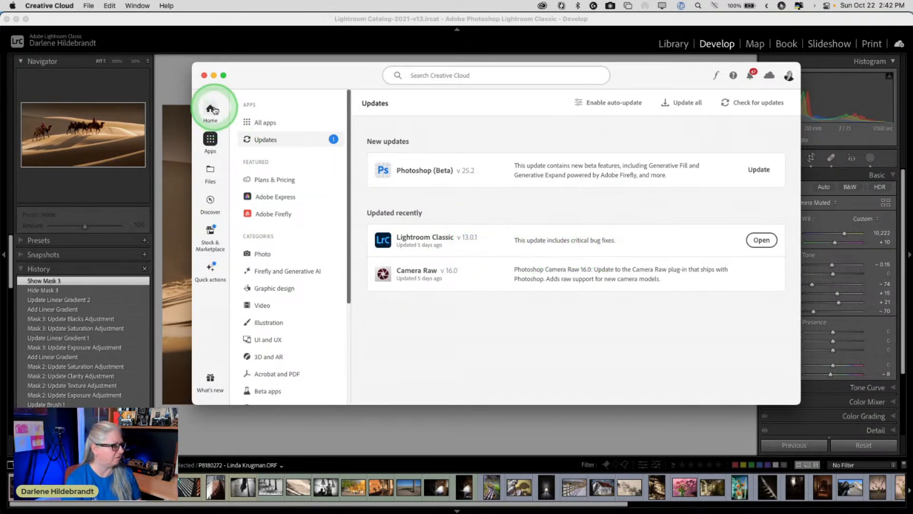
{"action": "left_click", "coordinate": [204, 75]}
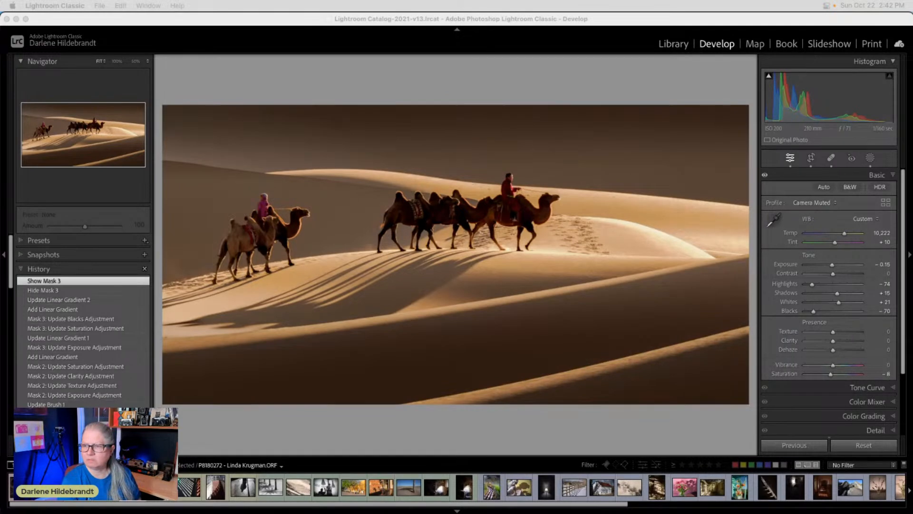
Step: Return to Lightroom Classic and compare the camel caravan photo's original and edited versions twice, finishing on the edited version
{"action": "left_click", "coordinate": [647, 436]}
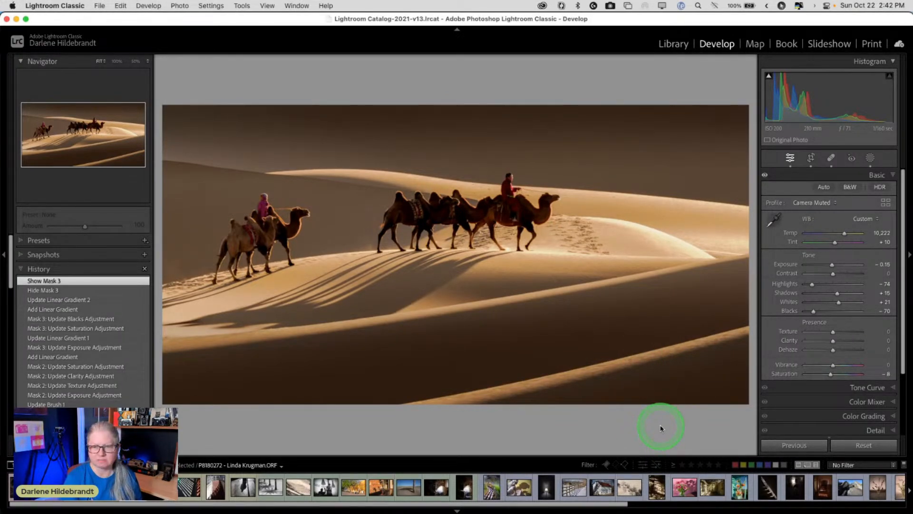
{"action": "key", "text": "backslash"}
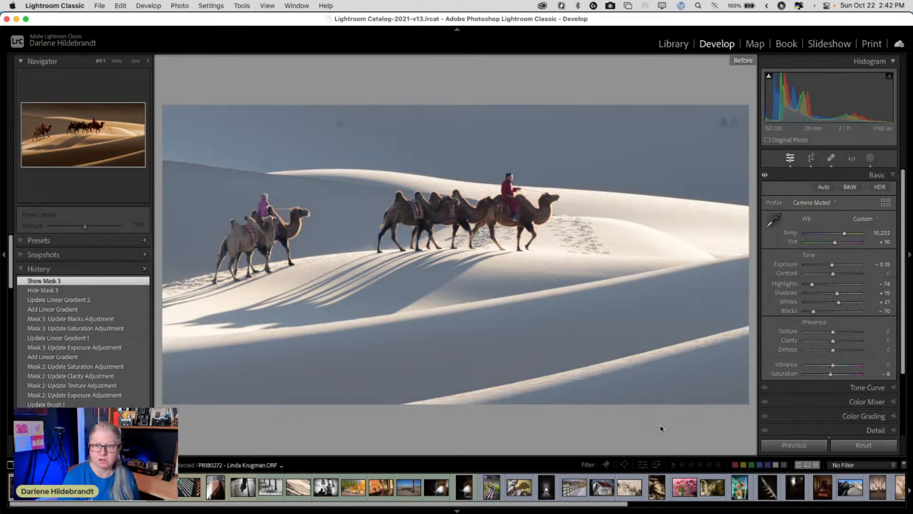
{"action": "key", "text": "backslash"}
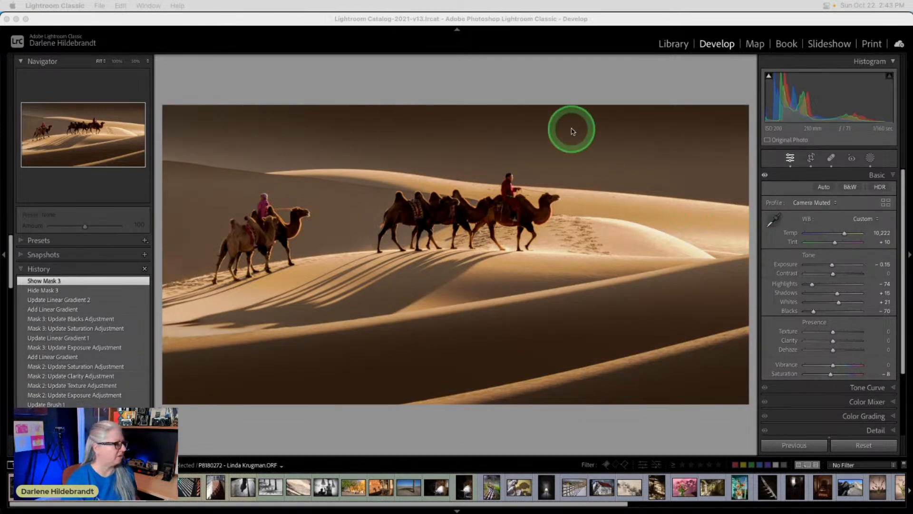
{"action": "left_click", "coordinate": [586, 82]}
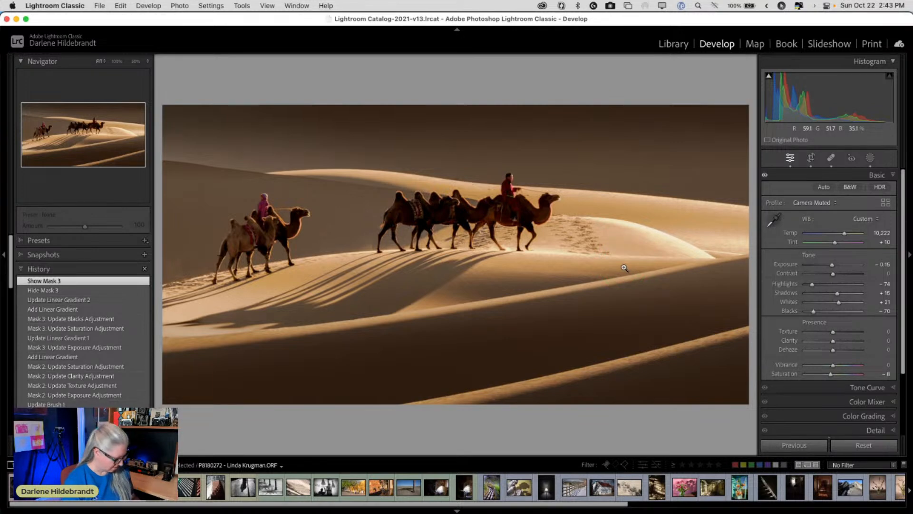
{"action": "key", "text": "backslash"}
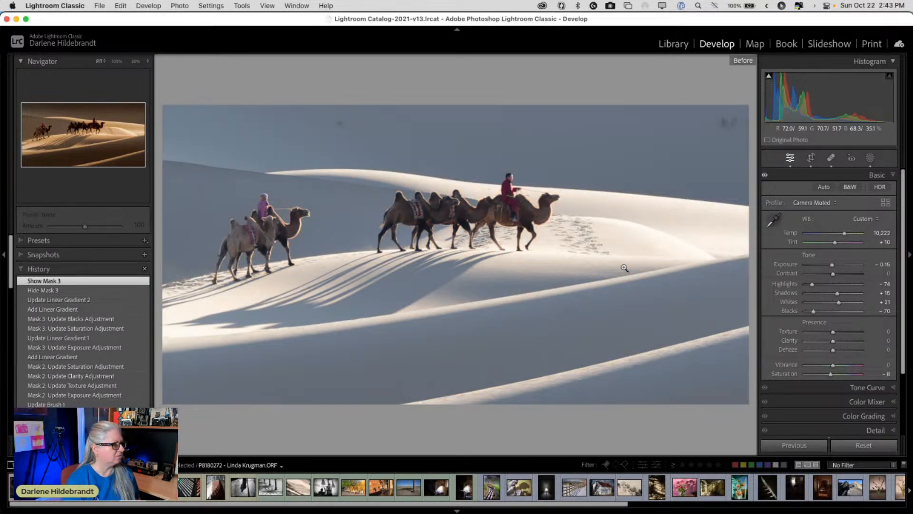
{"action": "left_click_drag", "start_coordinate": [684, 168], "coordinate": [667, 218]}
{"action": "left_click", "coordinate": [666, 218]}
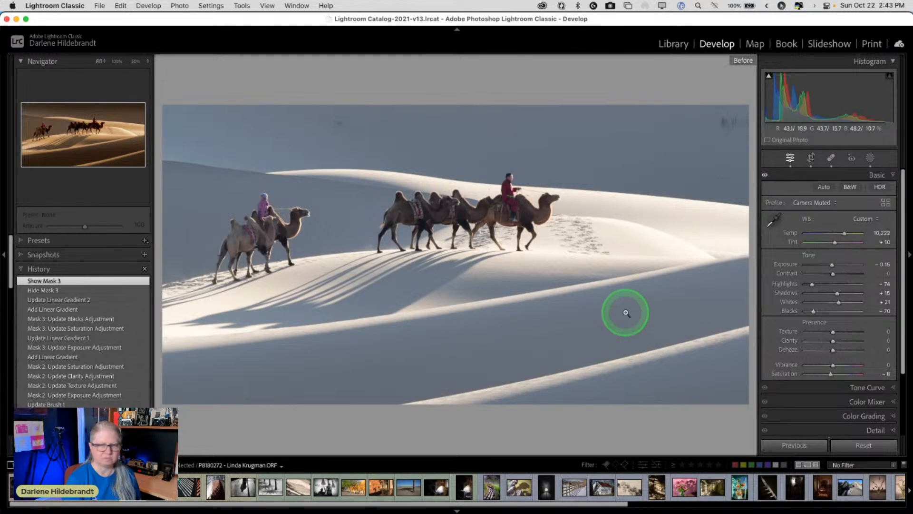
{"action": "key", "text": "backslash"}
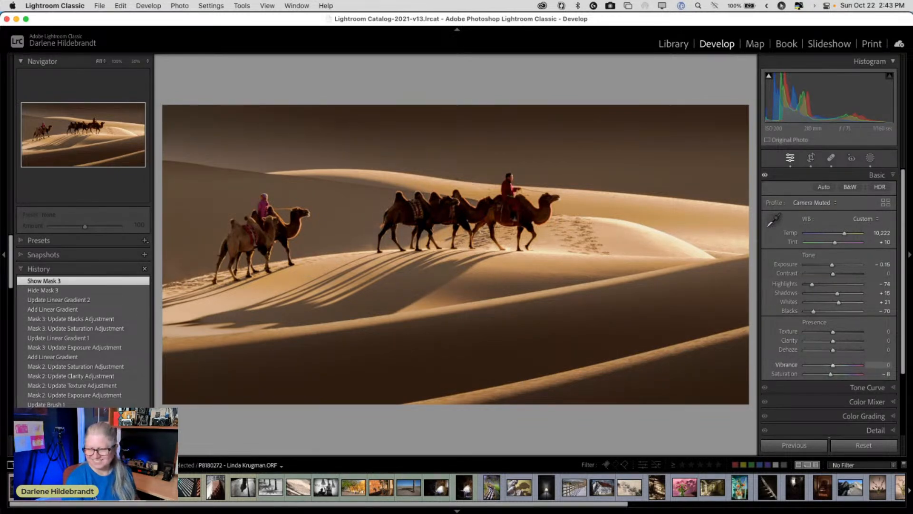
Step: Return to the Library grid and give the edited camel caravan photo a red color label
{"action": "left_click", "coordinate": [562, 77]}
{"action": "key", "text": "g"}
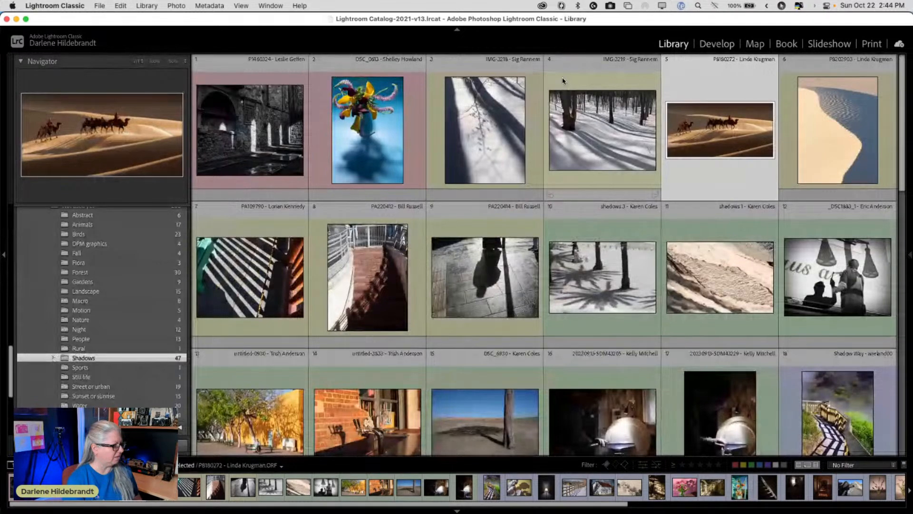
{"action": "key", "text": "6"}
{"action": "left_click", "coordinate": [346, 146]}
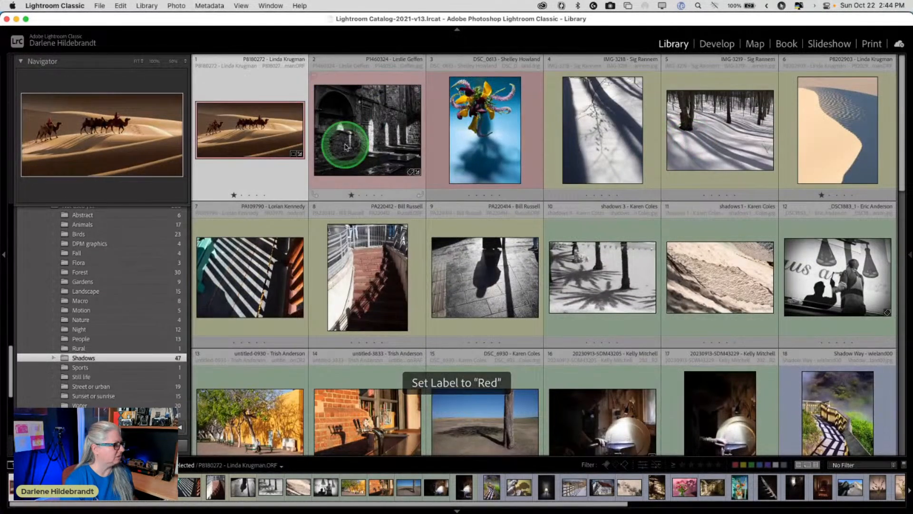
Step: Copy the camel photo's develop settings, leaving out Healing, Crop and all masks
{"action": "key", "text": "d"}
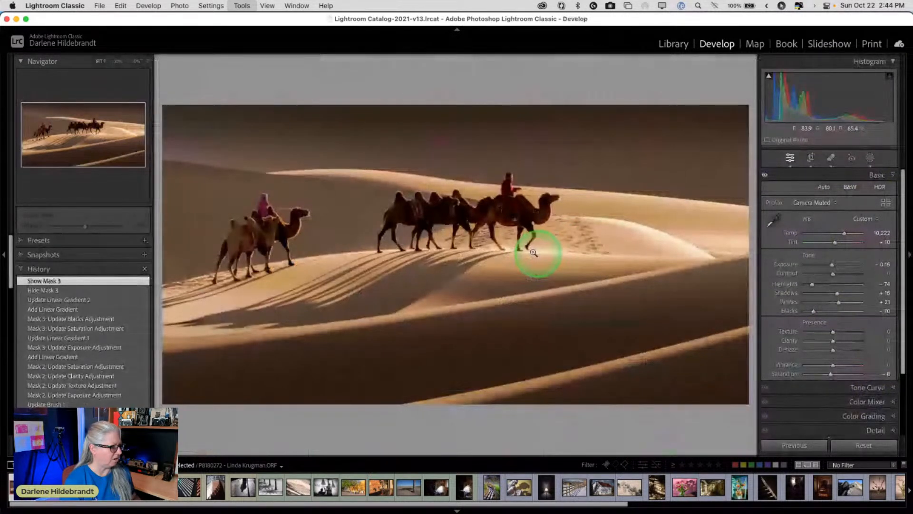
{"action": "key", "text": "super+shift+c"}
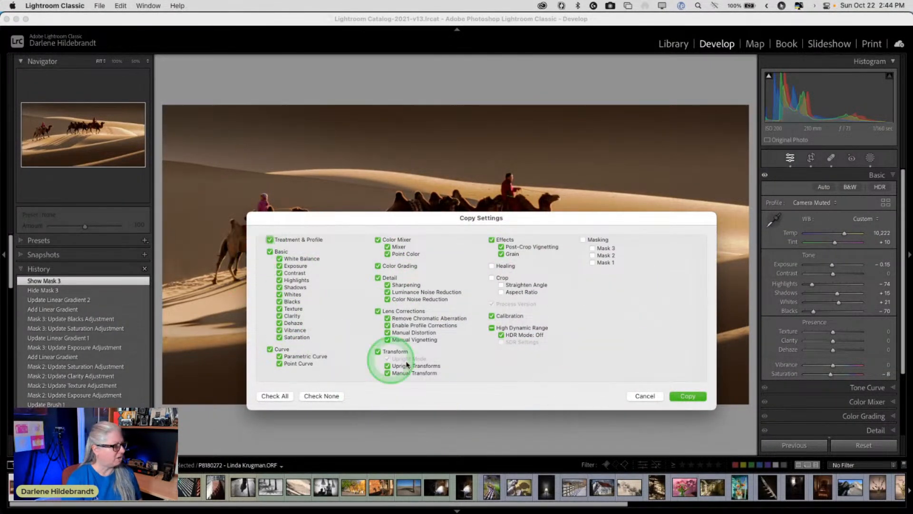
{"action": "left_click", "coordinate": [687, 396]}
Step: Open the vertical sand dune photo in Develop and paste the copied settings onto it
{"action": "key", "text": "g"}
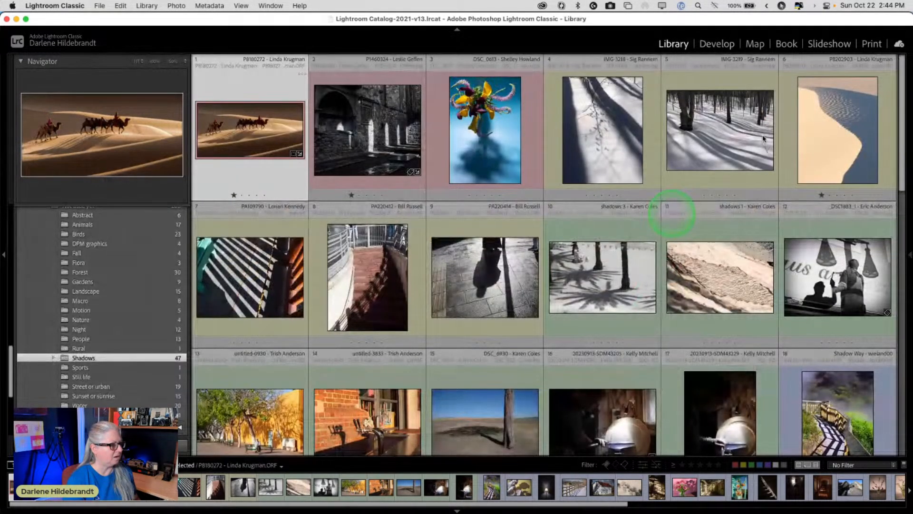
{"action": "left_click", "coordinate": [780, 193]}
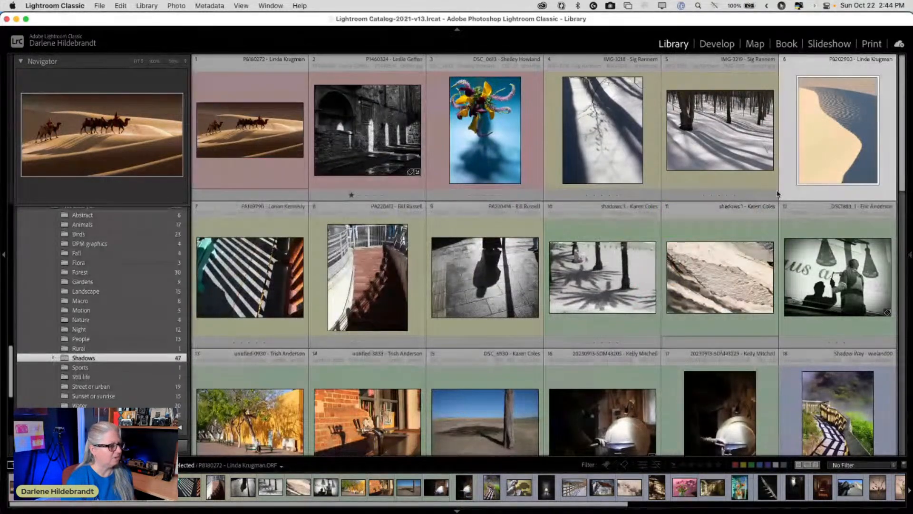
{"action": "key", "text": "d"}
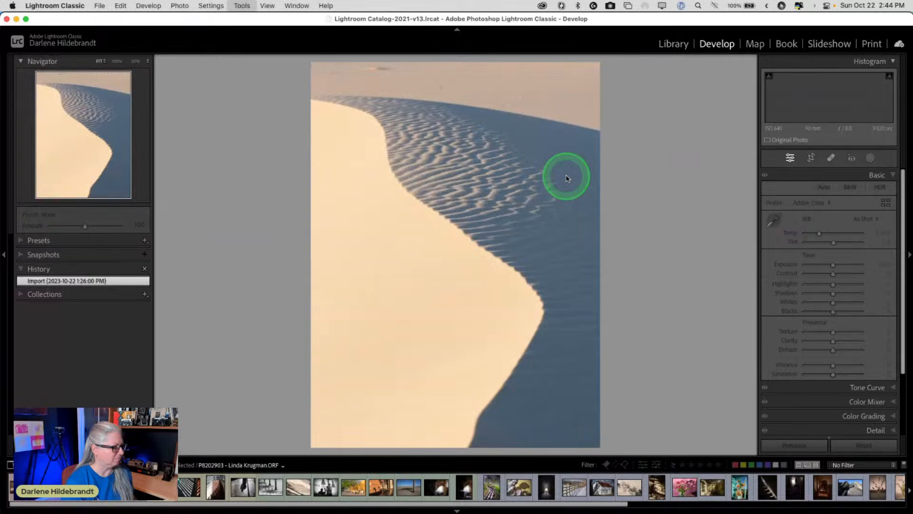
{"action": "key", "text": "super+shift+v"}
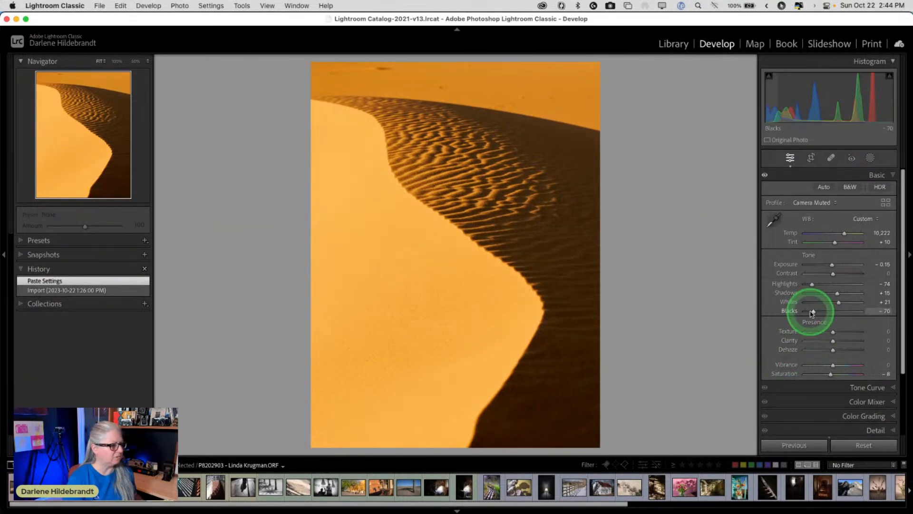
Step: Set the dune photo's Saturation to −23, Temp to 6,946, Exposure to −0.65 and Blacks to −58, and compare it with the original
{"action": "left_click_drag", "start_coordinate": [814, 310], "coordinate": [813, 313]}
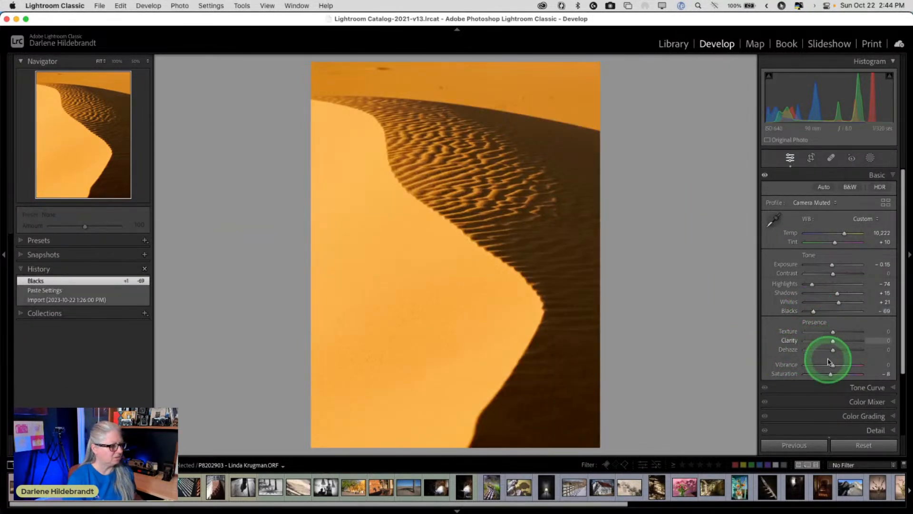
{"action": "left_click_drag", "start_coordinate": [831, 373], "coordinate": [828, 374]}
{"action": "left_click_drag", "start_coordinate": [842, 233], "coordinate": [833, 233]}
{"action": "left_click_drag", "start_coordinate": [832, 265], "coordinate": [816, 312]}
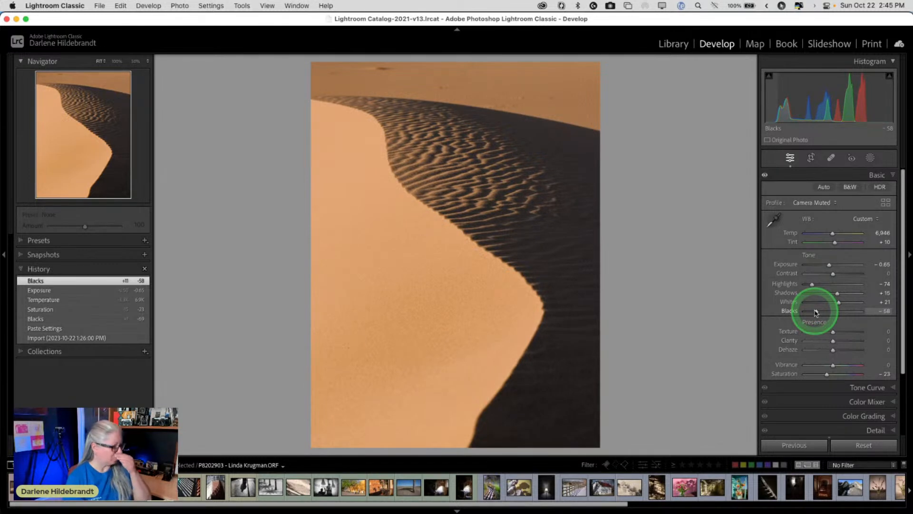
{"action": "key", "text": "backslash"}
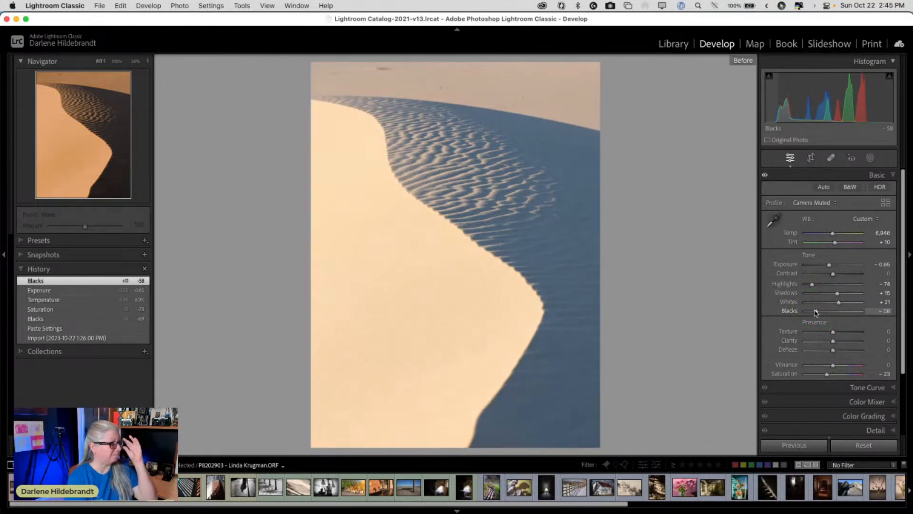
{"action": "key", "text": "backslash"}
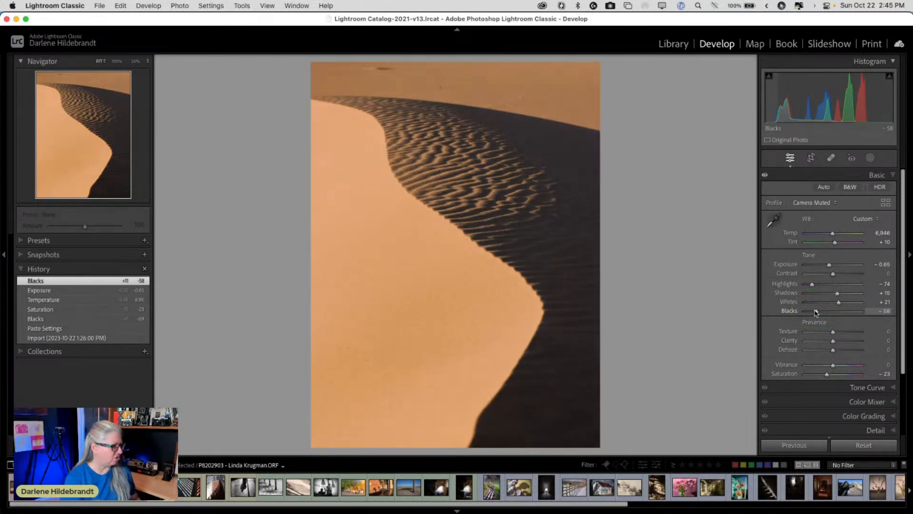
{"action": "key", "text": "r"}
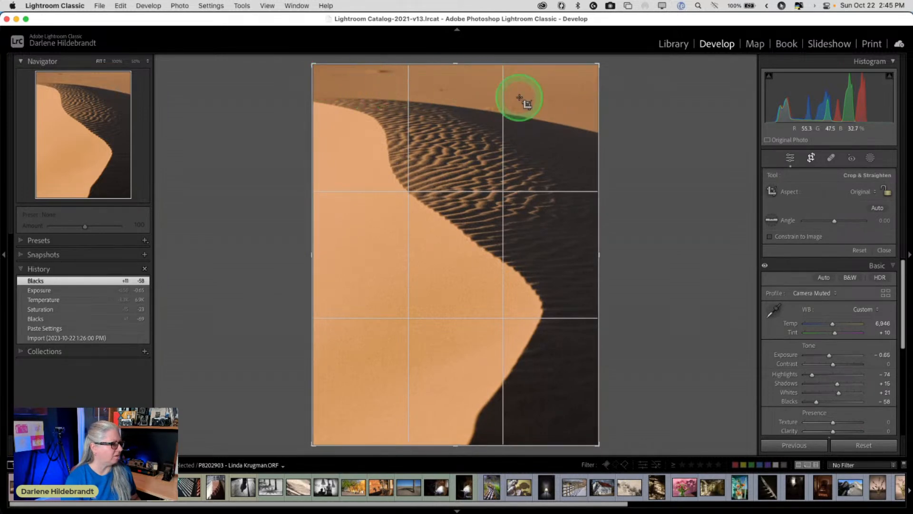
{"action": "left_click_drag", "start_coordinate": [457, 65], "coordinate": [444, 86]}
{"action": "left_click", "coordinate": [725, 166]}
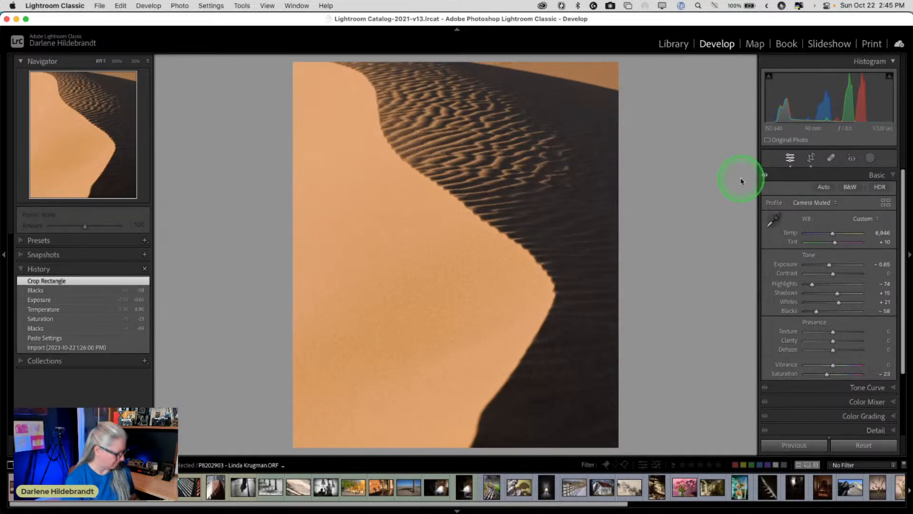
{"action": "key", "text": "super+z"}
Step: Crop the dune photo at the original aspect ratio, rotated to −6.94, tightening the frame to exclude the sand above the ridge
{"action": "key", "text": "r"}
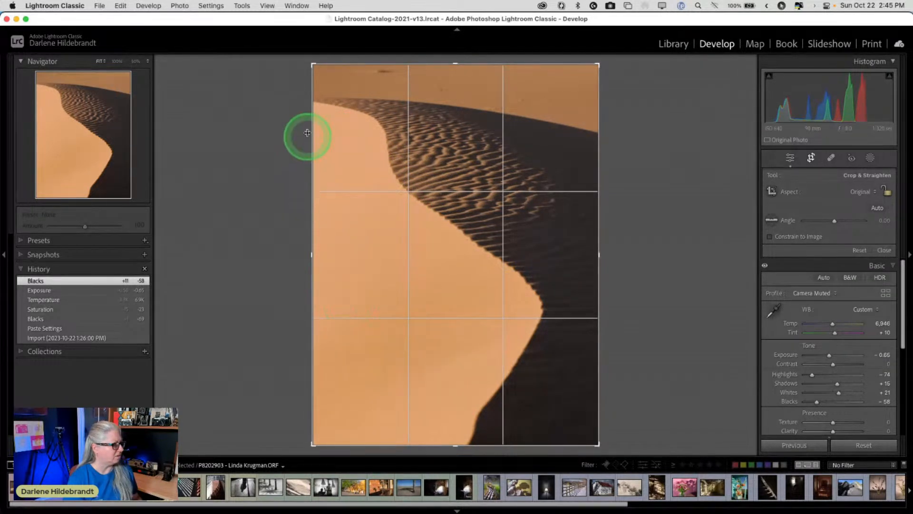
{"action": "left_click_drag", "start_coordinate": [310, 66], "coordinate": [328, 87]}
{"action": "left_click_drag", "start_coordinate": [656, 153], "coordinate": [636, 135]}
{"action": "mouse_move", "coordinate": [491, 155]}
{"action": "left_mouse_down"}
{"action": "mouse_move", "coordinate": [481, 167]}
{"action": "mouse_move", "coordinate": [483, 152]}
{"action": "left_mouse_up"}
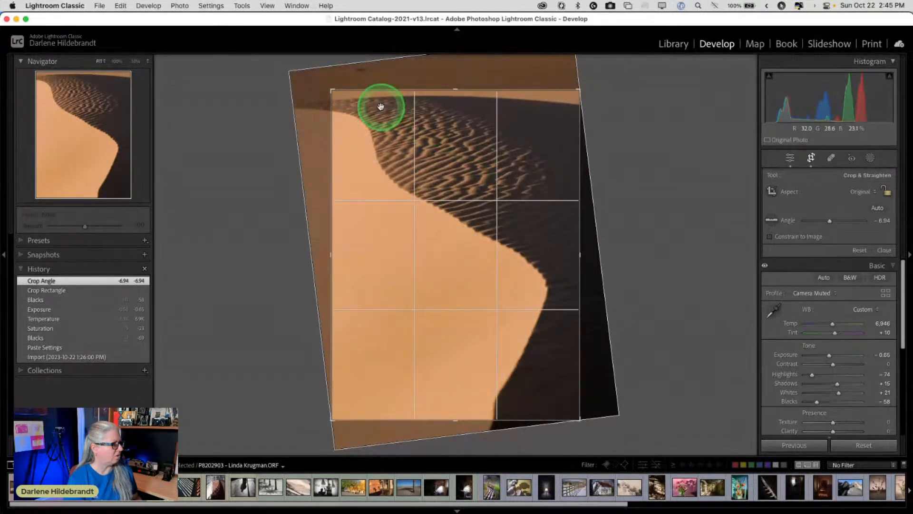
{"action": "left_click_drag", "start_coordinate": [332, 88], "coordinate": [338, 93]}
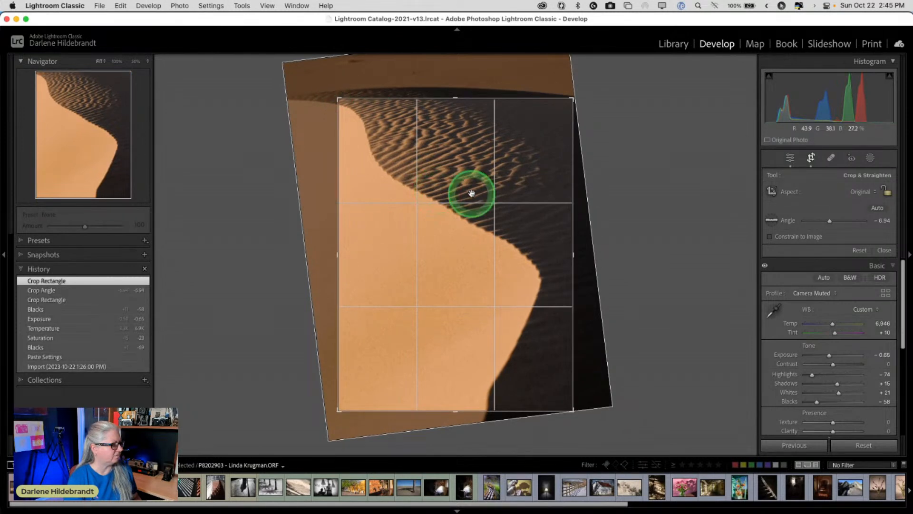
{"action": "left_click", "coordinate": [644, 207]}
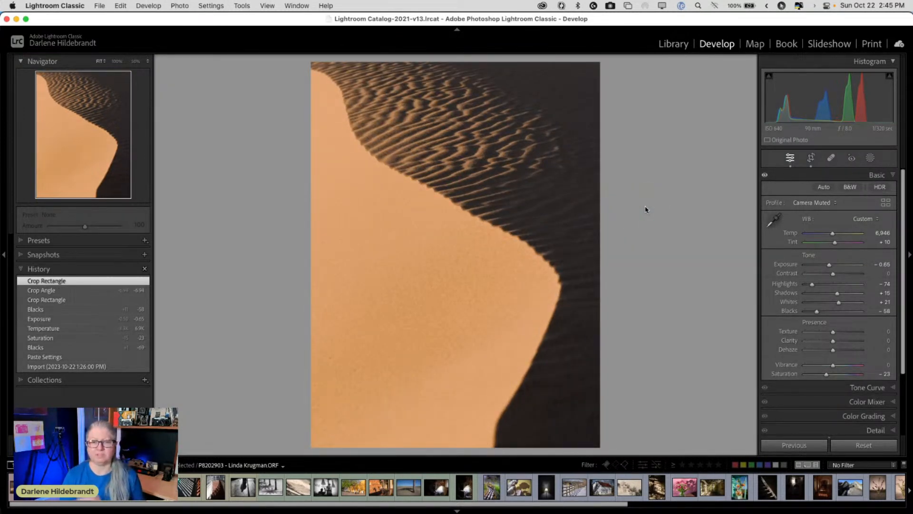
Step: Set the dune photo's Clarity to +21 and Texture to +18, checking the sand grain up close and the photo's shooting info
{"action": "left_click_drag", "start_coordinate": [833, 341], "coordinate": [846, 332]}
{"action": "left_click", "coordinate": [422, 284]}
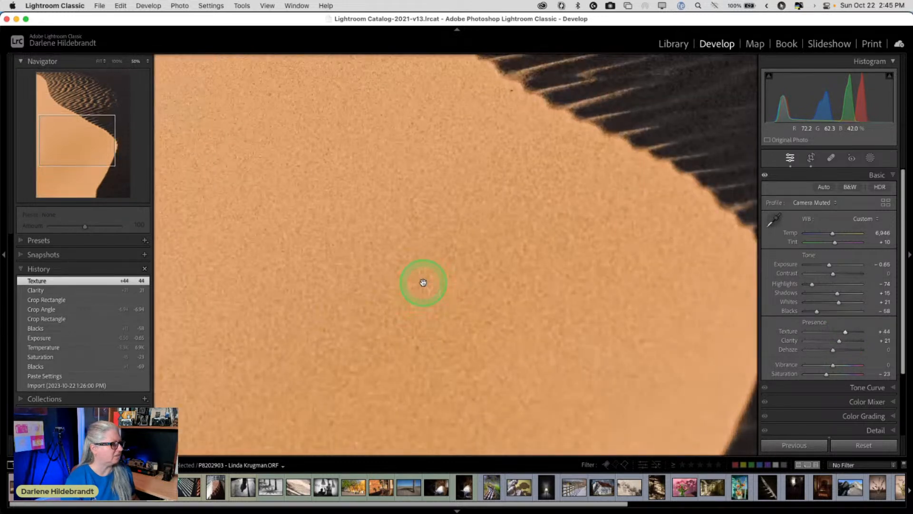
{"action": "key", "text": "i"}
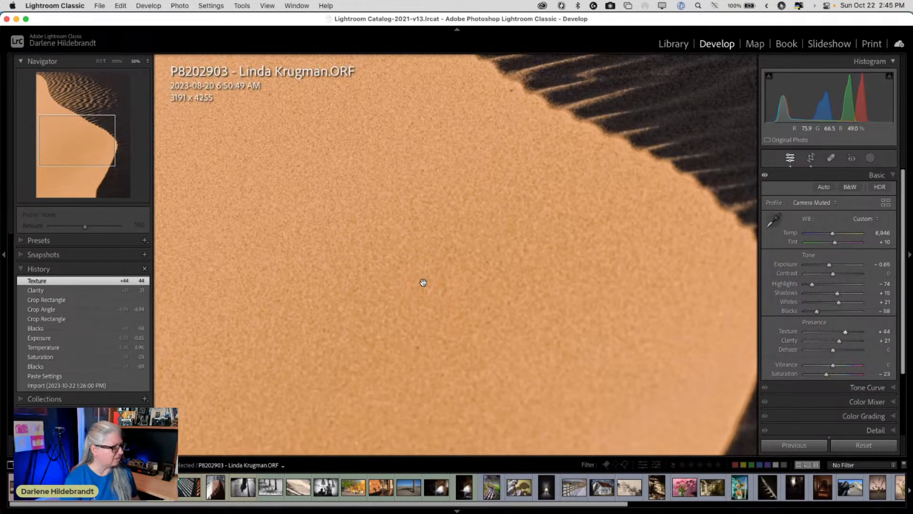
{"action": "key", "text": "i"}
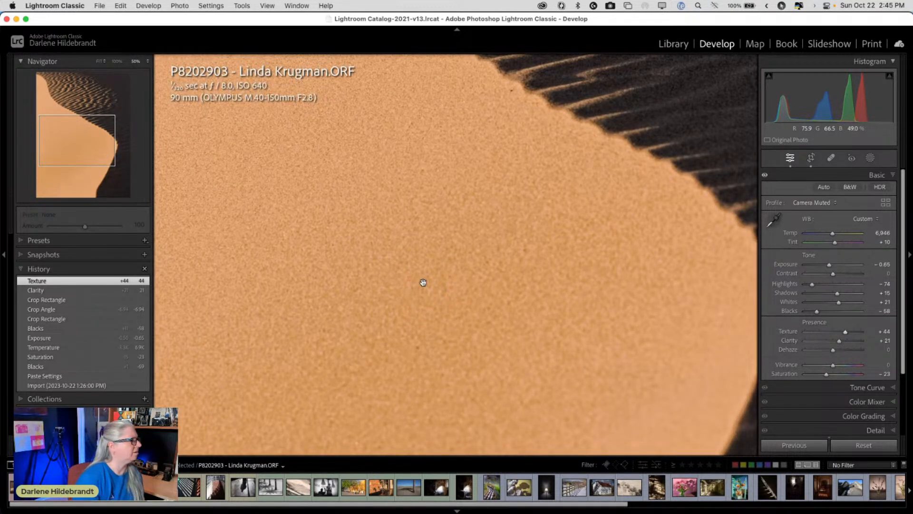
{"action": "key", "text": "i"}
{"action": "left_click", "coordinate": [423, 281]}
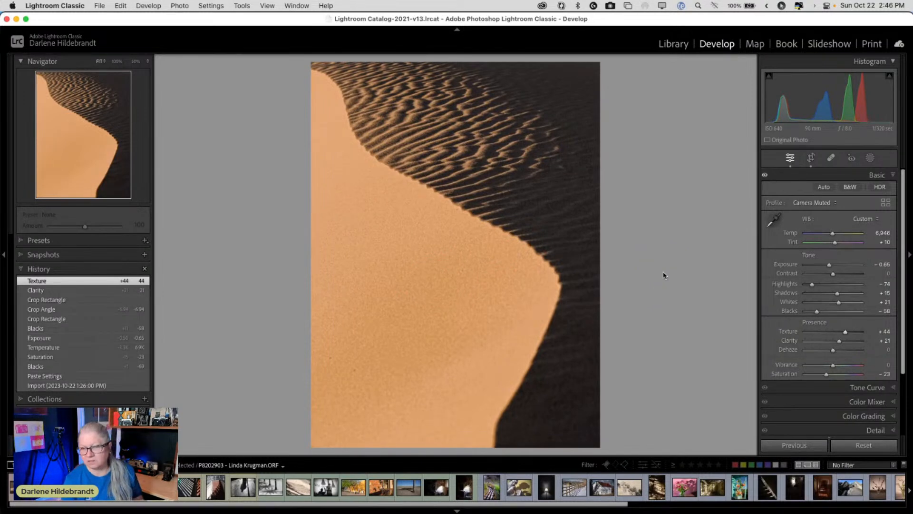
{"action": "left_click_drag", "start_coordinate": [845, 332], "coordinate": [837, 333]}
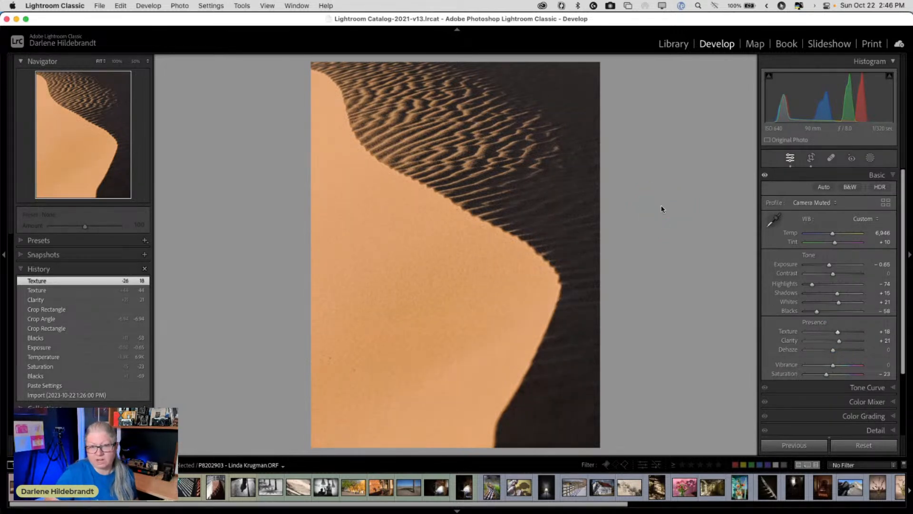
Step: Give the edited dune photo a red color label in the Library grid
{"action": "key", "text": "g"}
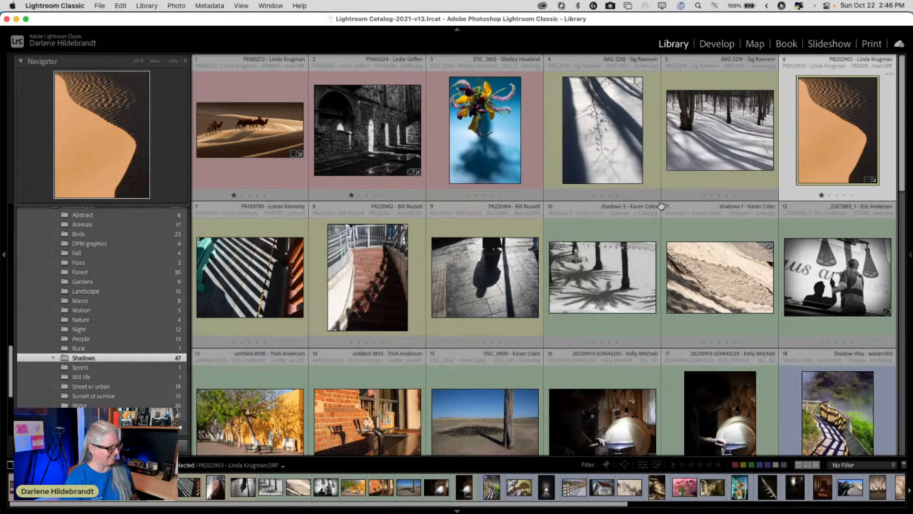
{"action": "left_click_drag", "start_coordinate": [661, 205], "coordinate": [580, 179]}
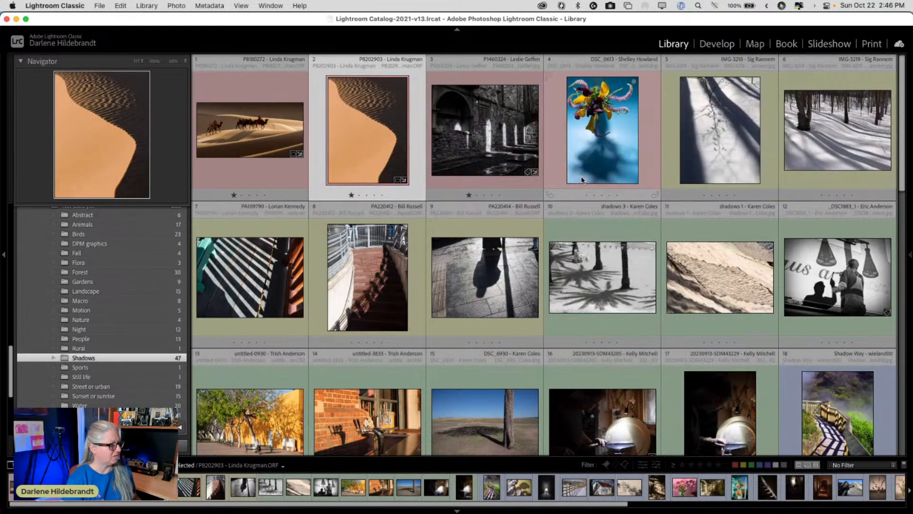
Step: Open the vertical photo of branch and tree shadows on snow in Develop and paste the copied settings onto it
{"action": "left_click", "coordinate": [710, 152]}
{"action": "key", "text": "d"}
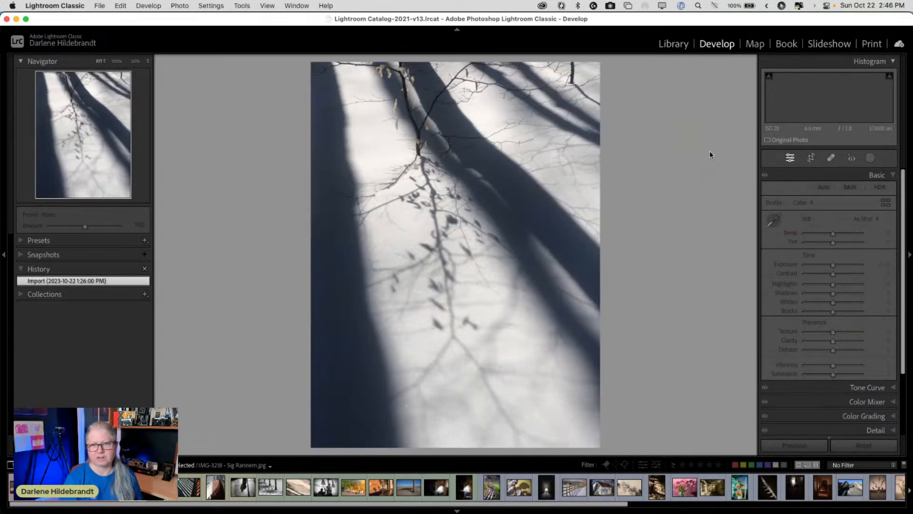
{"action": "key", "text": "super+shift+v"}
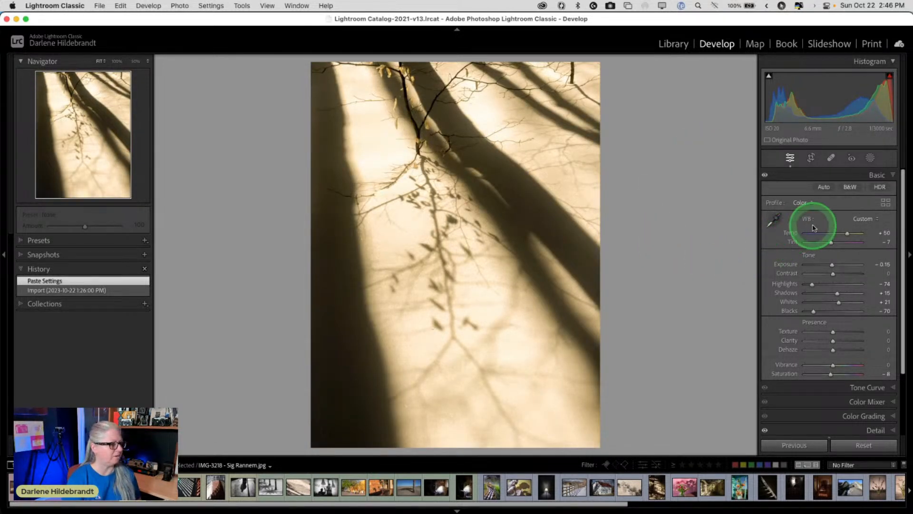
Step: Reset the snow shadow photo's Temp and Tint to 0 and compare the before and after views
{"action": "double_click", "coordinate": [790, 233]}
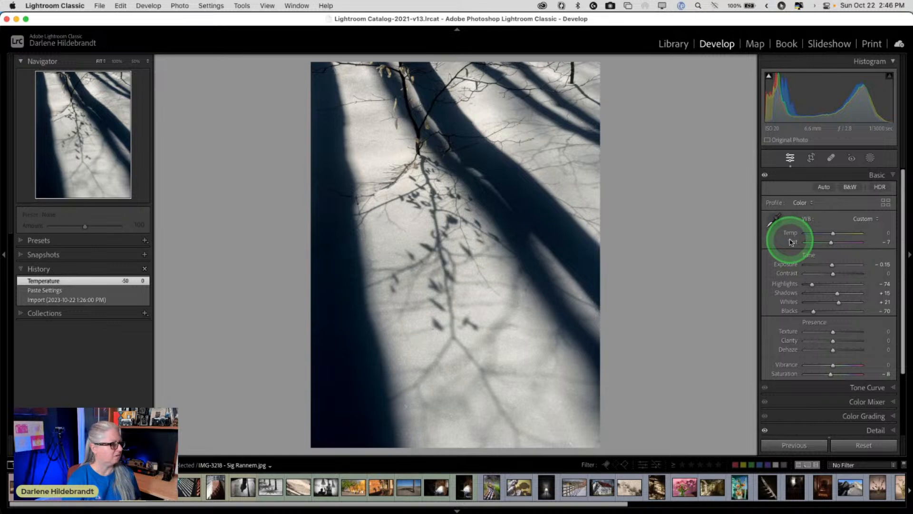
{"action": "double_click", "coordinate": [791, 242]}
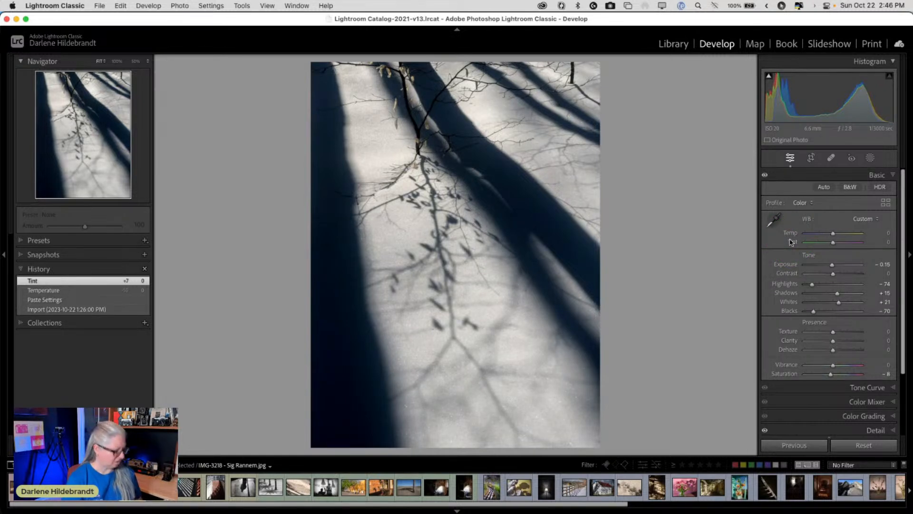
{"action": "key", "text": "backslash"}
{"action": "key", "text": "backslash"}
{"action": "key", "text": "backslash"}
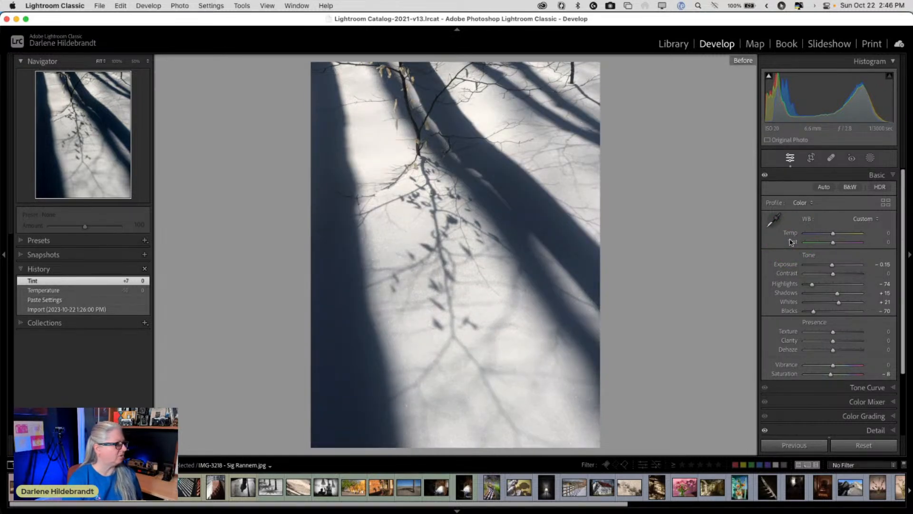
{"action": "key", "text": "backslash"}
{"action": "key", "text": "backslash"}
{"action": "key", "text": "backslash"}
{"action": "key", "text": "backslash"}
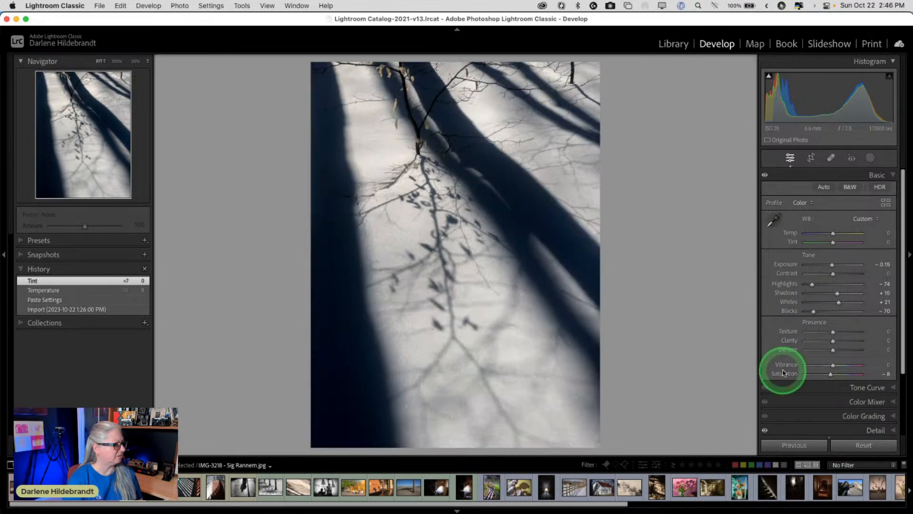
Step: Turn off Enable Profile Corrections in the snow shadow photo's Lens Corrections settings
{"action": "scroll", "coordinate": [798, 307], "scroll_direction": "down", "scroll_amount": 4}
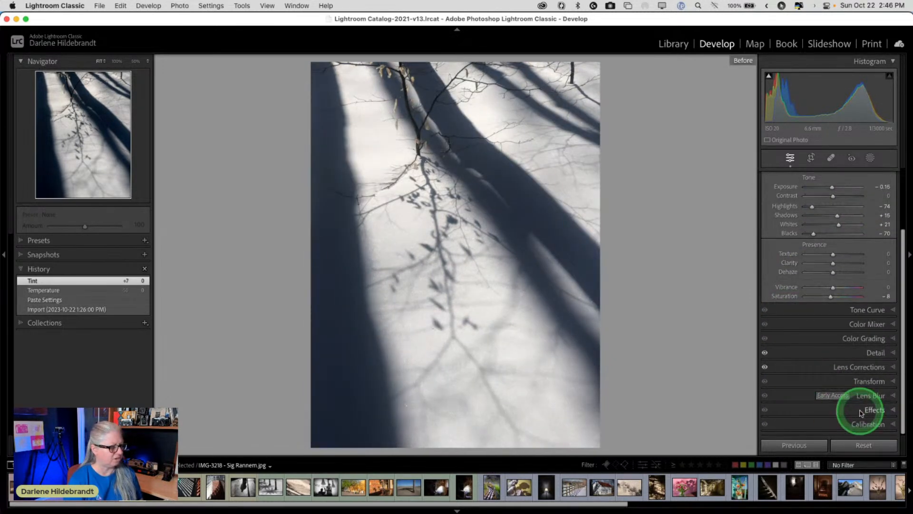
{"action": "left_click", "coordinate": [854, 366]}
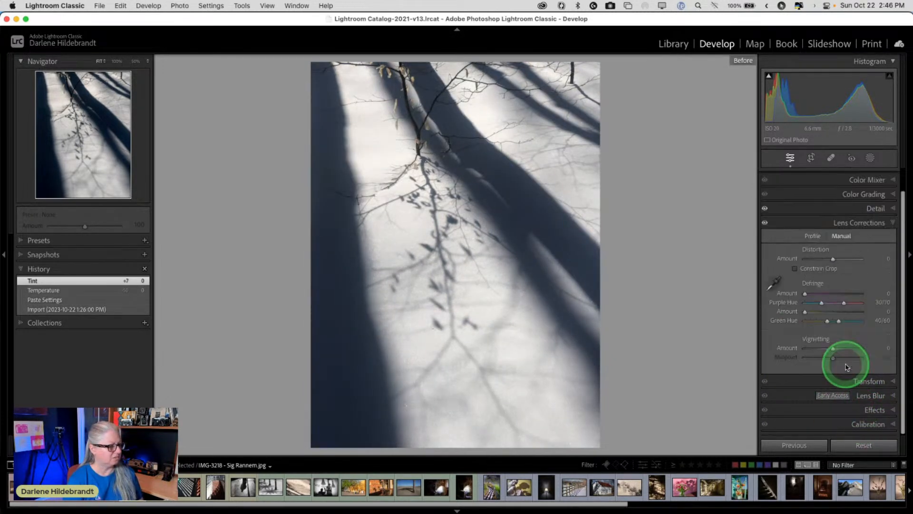
{"action": "left_click", "coordinate": [813, 236]}
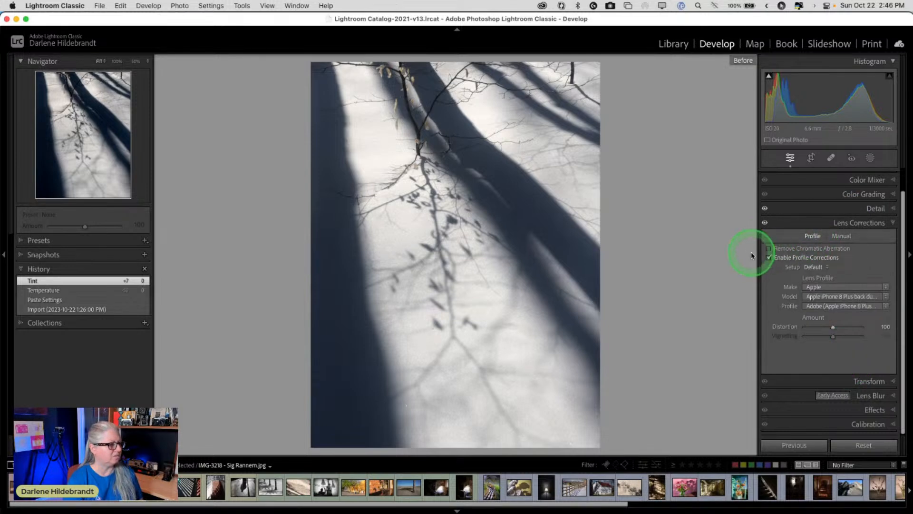
{"action": "left_click", "coordinate": [769, 257]}
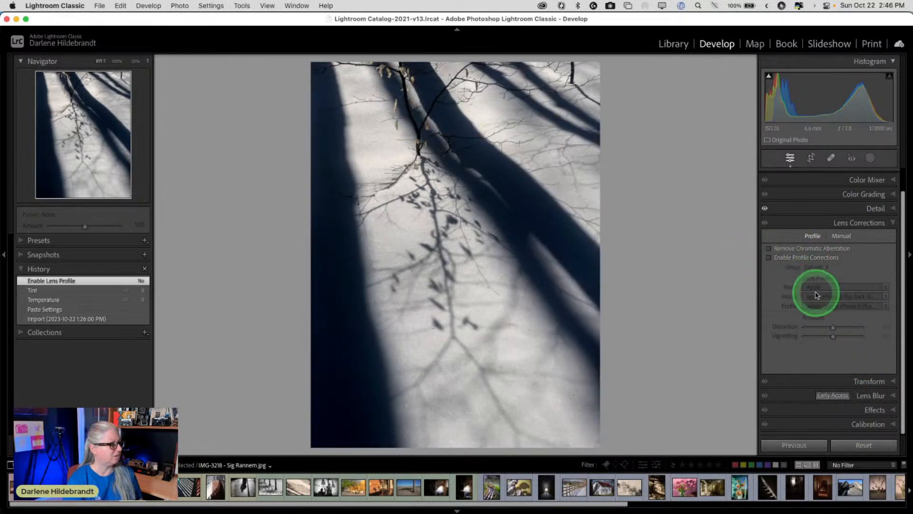
Step: Compare the snow shadow photo's before and after views, and convert it to black and white
{"action": "left_click", "coordinate": [852, 179]}
{"action": "key", "text": "backslash"}
{"action": "key", "text": "backslash"}
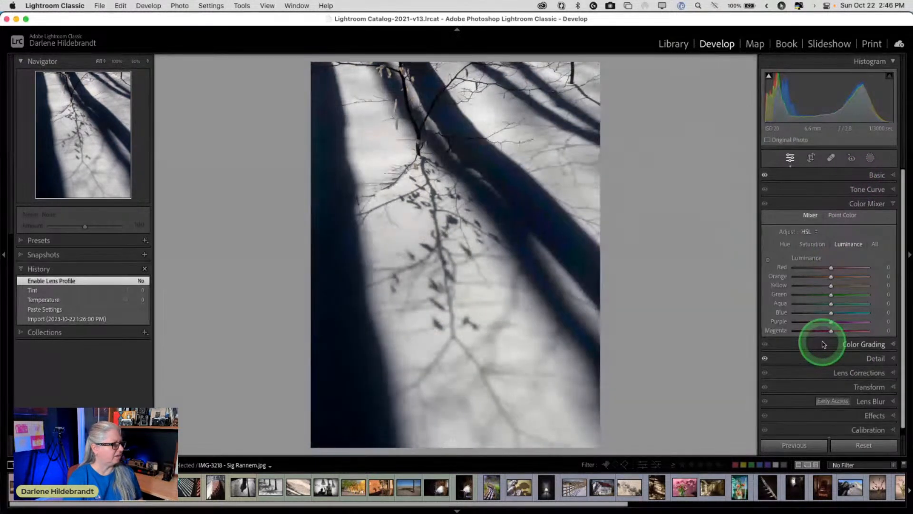
{"action": "left_click", "coordinate": [875, 176]}
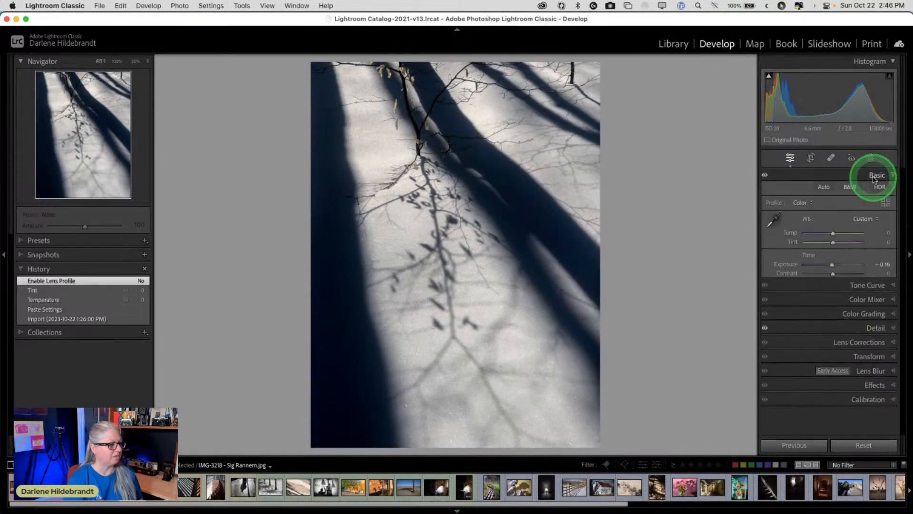
{"action": "left_click", "coordinate": [844, 190]}
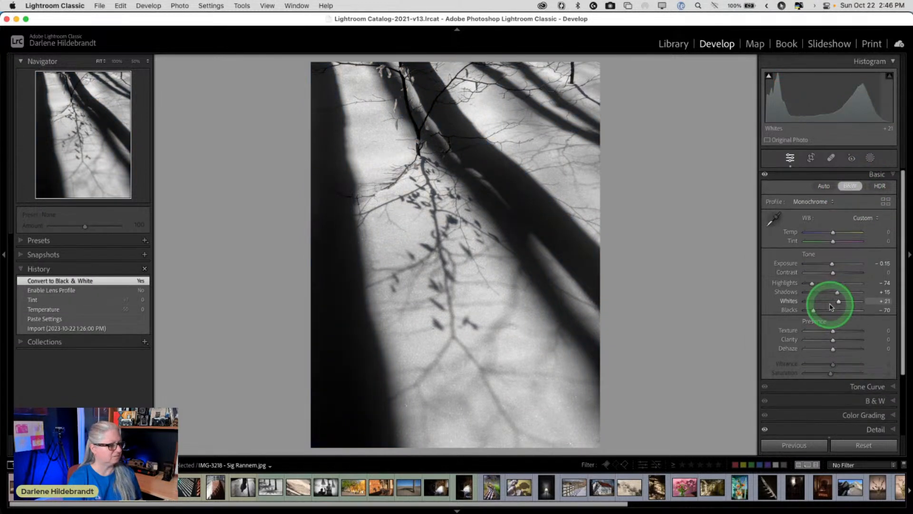
Step: Set Blue to -41 in the snow shadow photo's Black & White Mix and compare the before and after views
{"action": "scroll", "coordinate": [838, 337], "scroll_direction": "down", "scroll_amount": 3}
{"action": "left_click", "coordinate": [870, 351]}
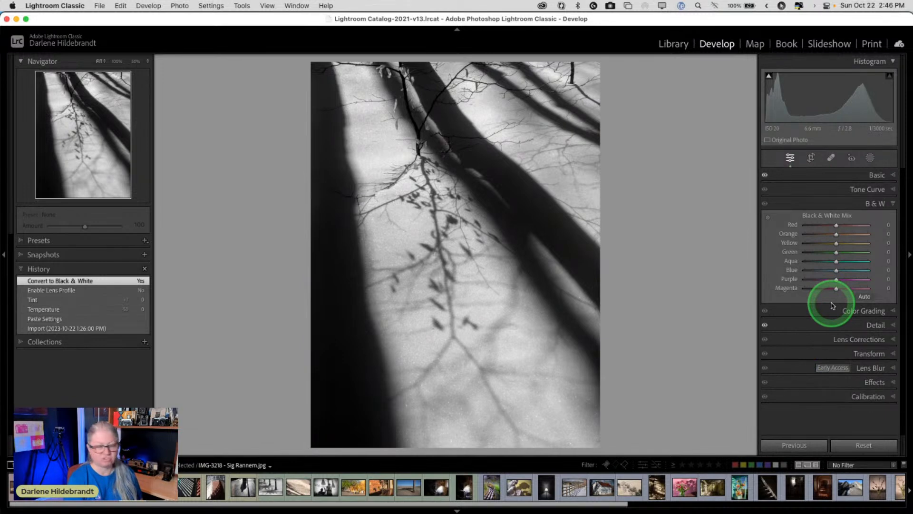
{"action": "mouse_move", "coordinate": [836, 269]}
{"action": "left_mouse_down"}
{"action": "mouse_move", "coordinate": [856, 270]}
{"action": "mouse_move", "coordinate": [791, 270]}
{"action": "mouse_move", "coordinate": [824, 272]}
{"action": "left_mouse_up"}
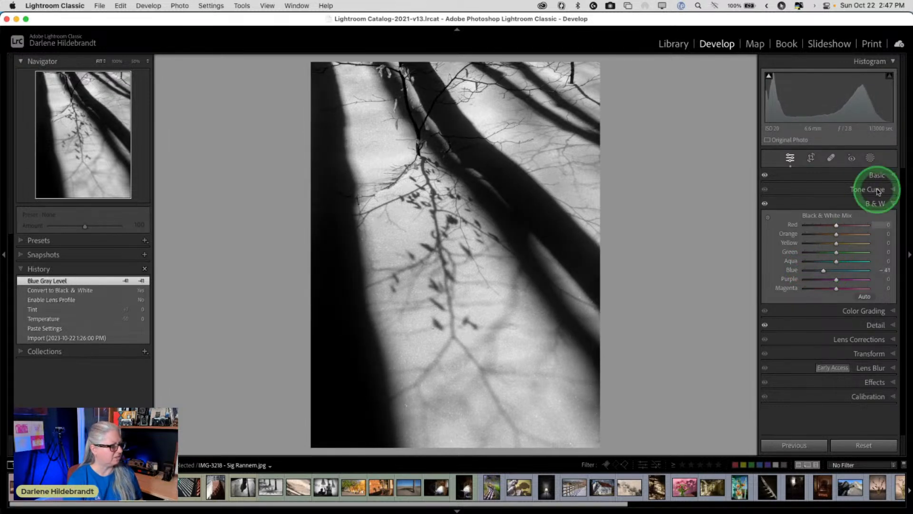
{"action": "left_click", "coordinate": [872, 175]}
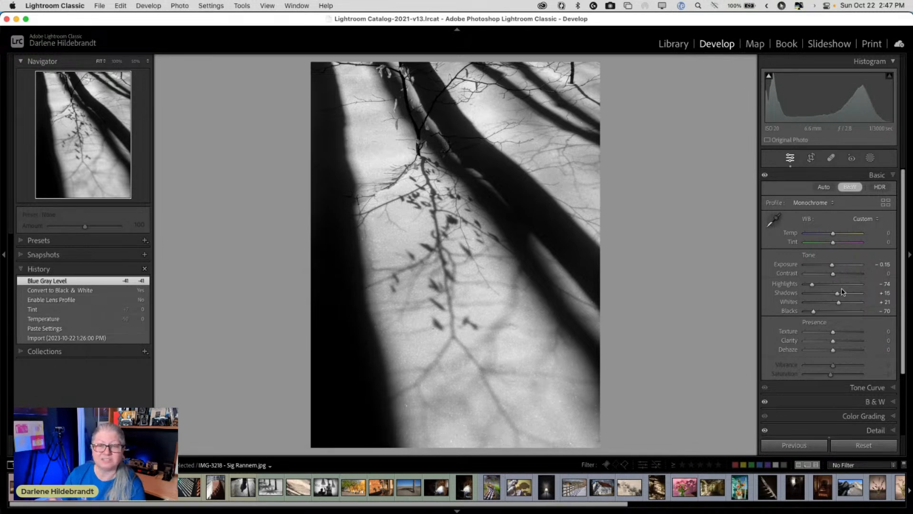
{"action": "key", "text": "backslash"}
{"action": "key", "text": "backslash"}
{"action": "key", "text": "backslash"}
{"action": "key", "text": "backslash"}
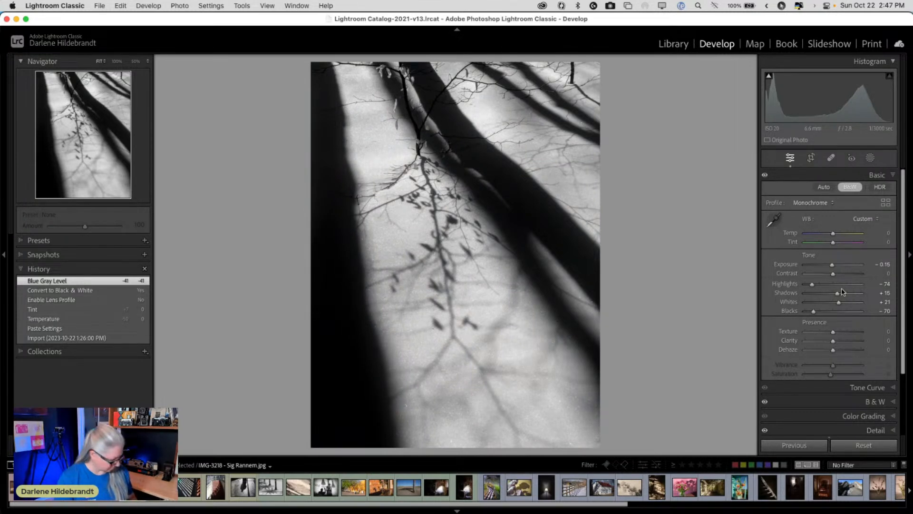
Step: Copy the snow shadow photo's develop settings, and raise its Texture to +25 and Clarity to +13
{"action": "key", "text": "super+shift+c"}
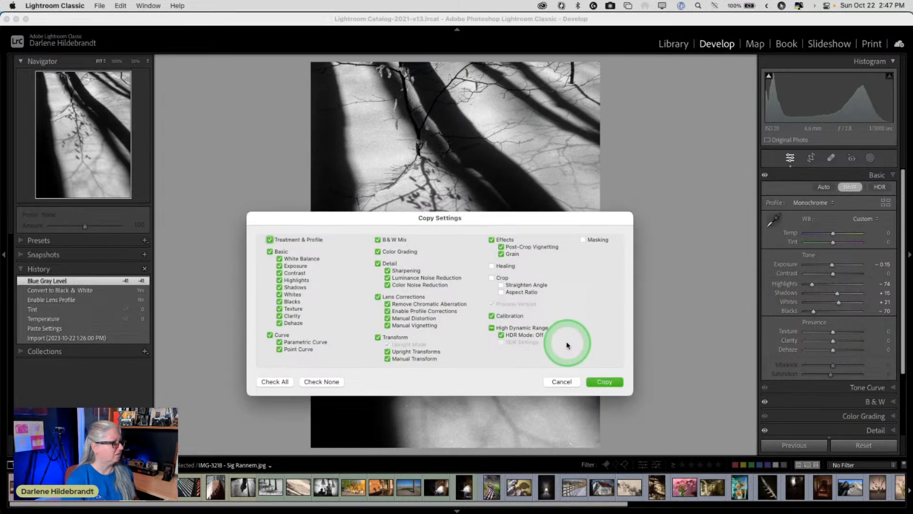
{"action": "left_click", "coordinate": [602, 381]}
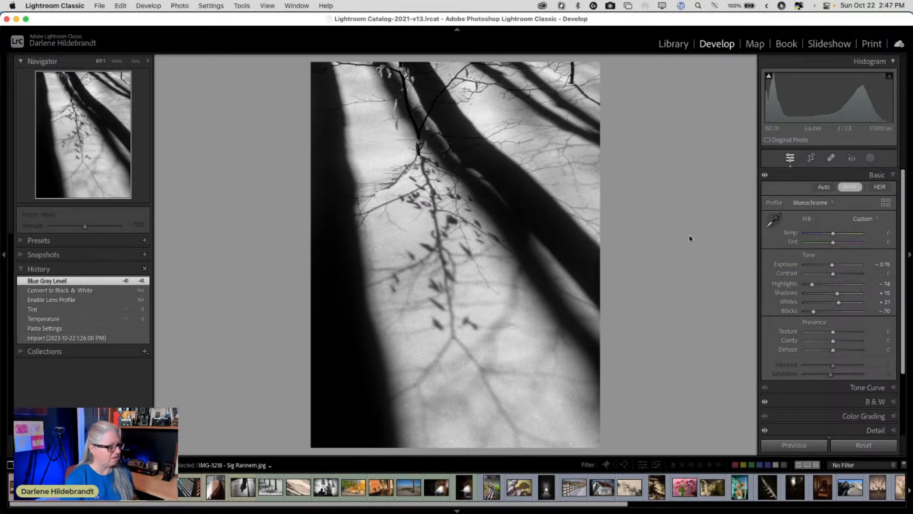
{"action": "left_click_drag", "start_coordinate": [832, 335], "coordinate": [837, 341]}
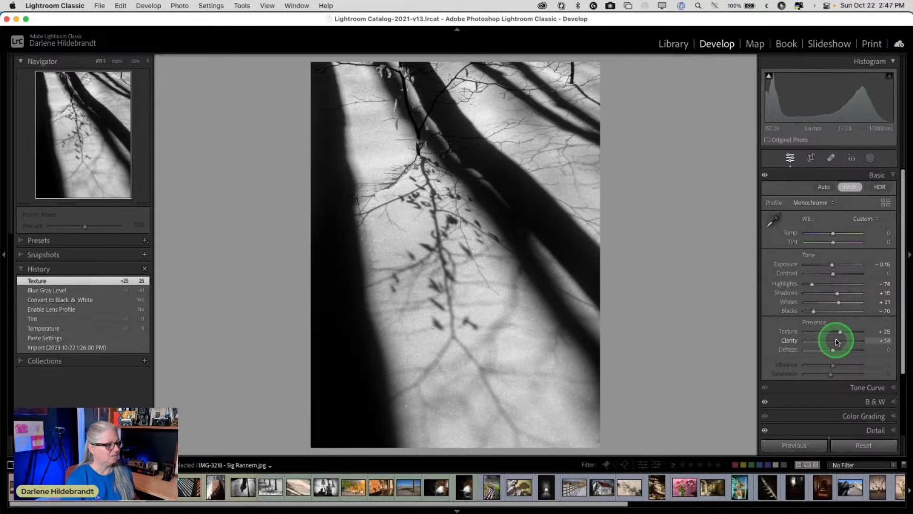
Step: Copy the snow shadow photo's updated develop settings and give the photo a red color label in the Library grid
{"action": "key", "text": "super+shift+c"}
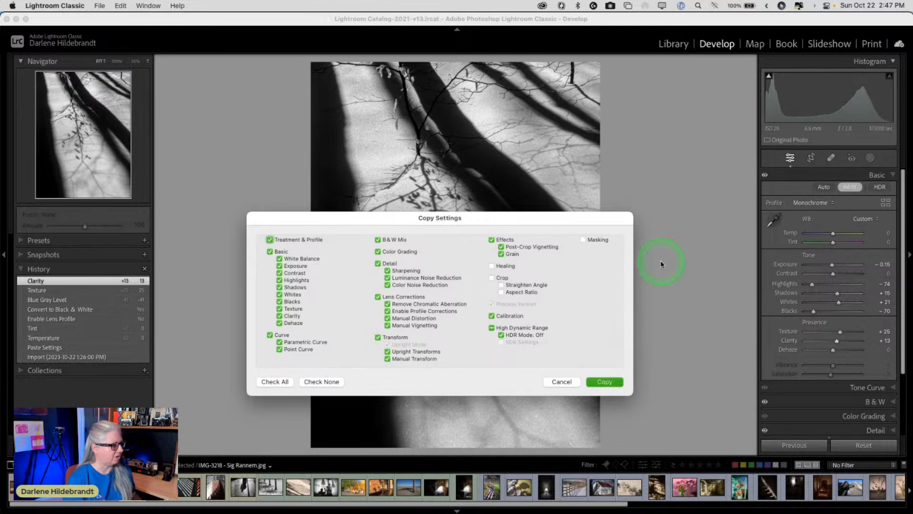
{"action": "key", "text": "Return"}
{"action": "key", "text": "g"}
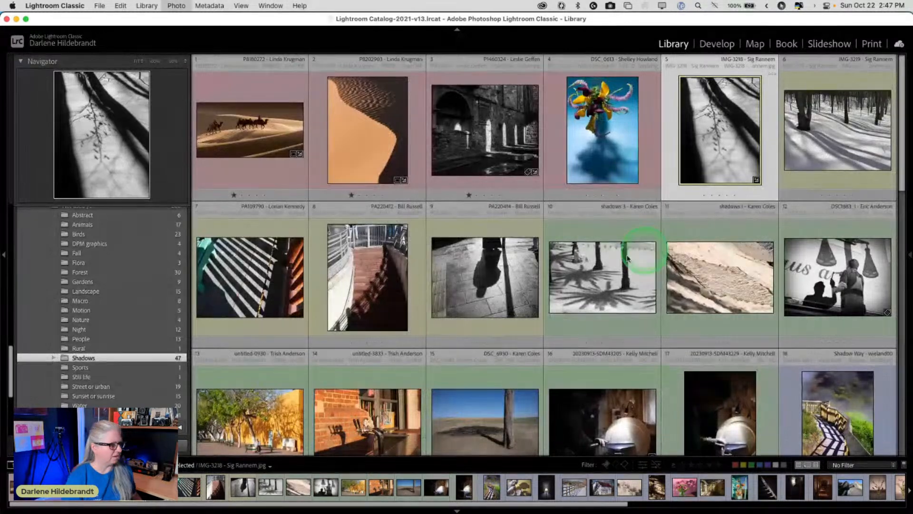
{"action": "key", "text": "6"}
Step: Open the photo of a person's shadow on paving in Develop, paste the copied settings and compare before and after
{"action": "left_click", "coordinate": [483, 286]}
{"action": "key", "text": "d"}
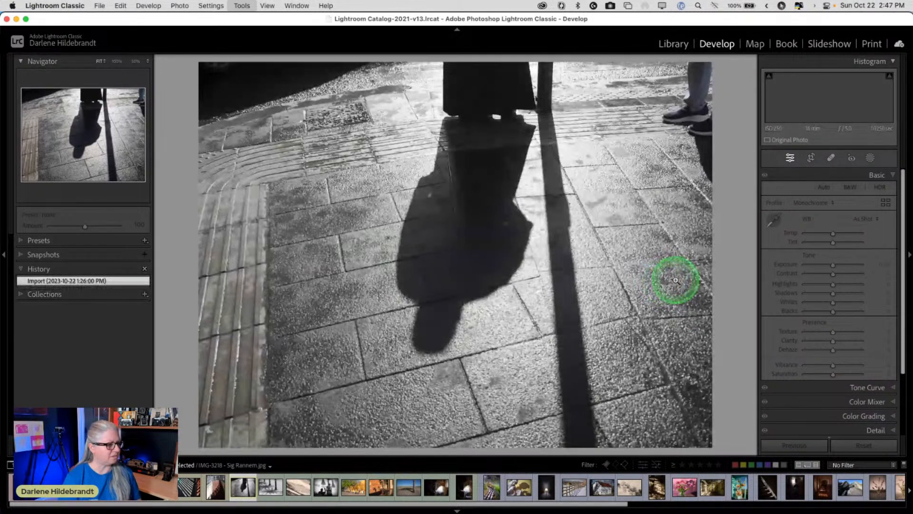
{"action": "key", "text": "super+shift+v"}
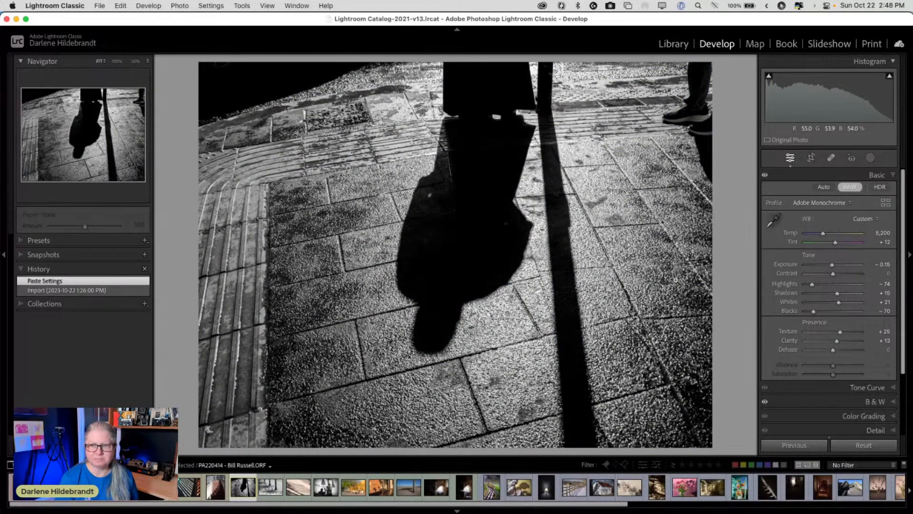
{"action": "key", "text": "backslash"}
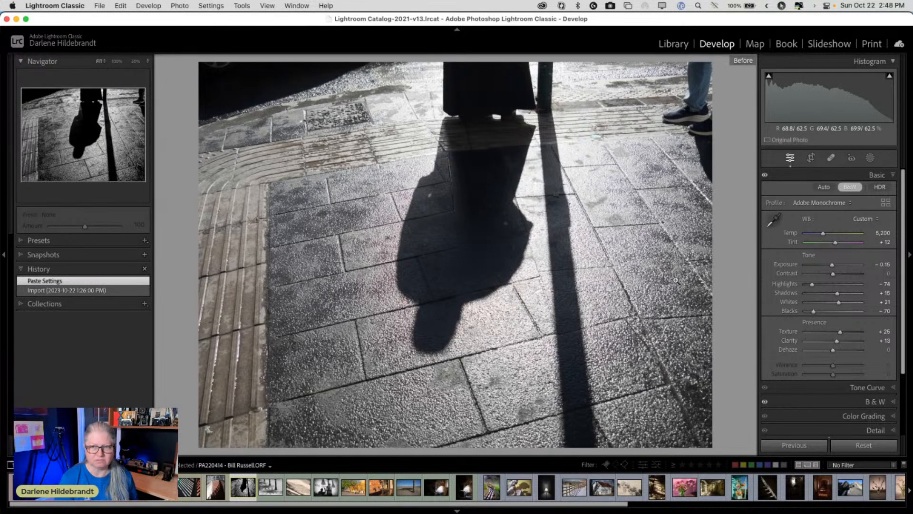
{"action": "key", "text": "backslash"}
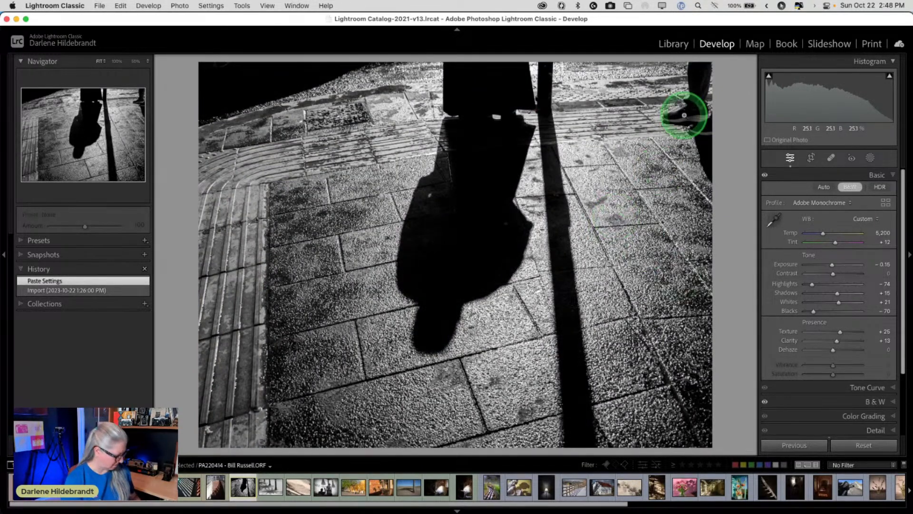
Step: Crop the paving shadow photo to remove the bystander's legs at the upper right and trim the lower edge
{"action": "key", "text": "r"}
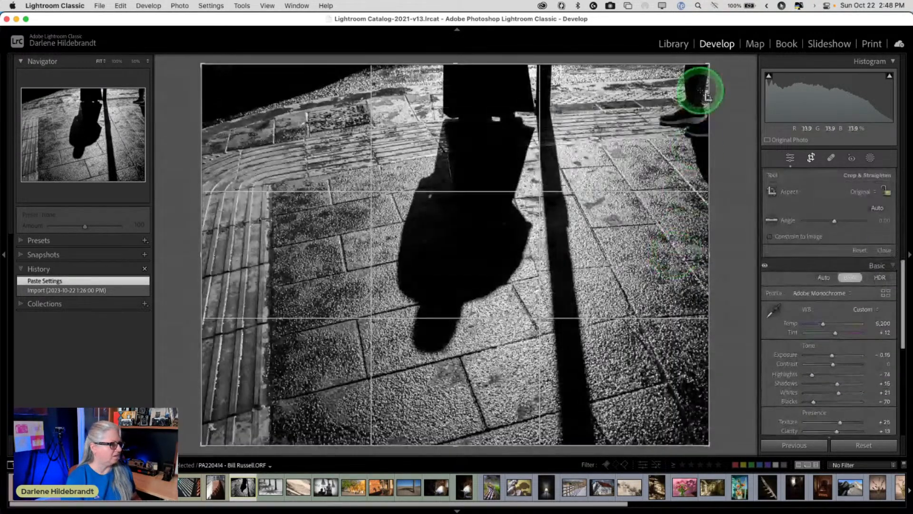
{"action": "left_click_drag", "start_coordinate": [709, 71], "coordinate": [684, 71]}
{"action": "left_click_drag", "start_coordinate": [465, 432], "coordinate": [467, 419]}
{"action": "key", "text": "Return"}
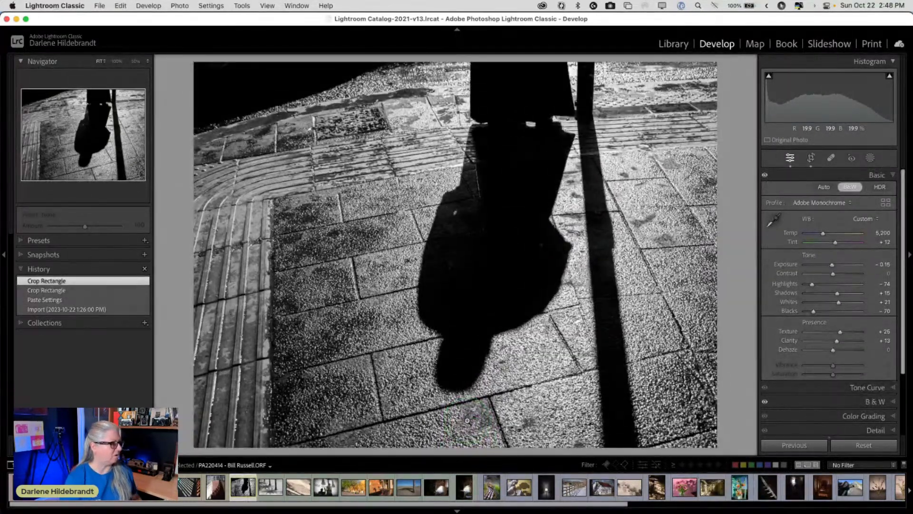
Step: Flip the paving shadow photo horizontally and compare the before and after views
{"action": "left_click", "coordinate": [180, 5]}
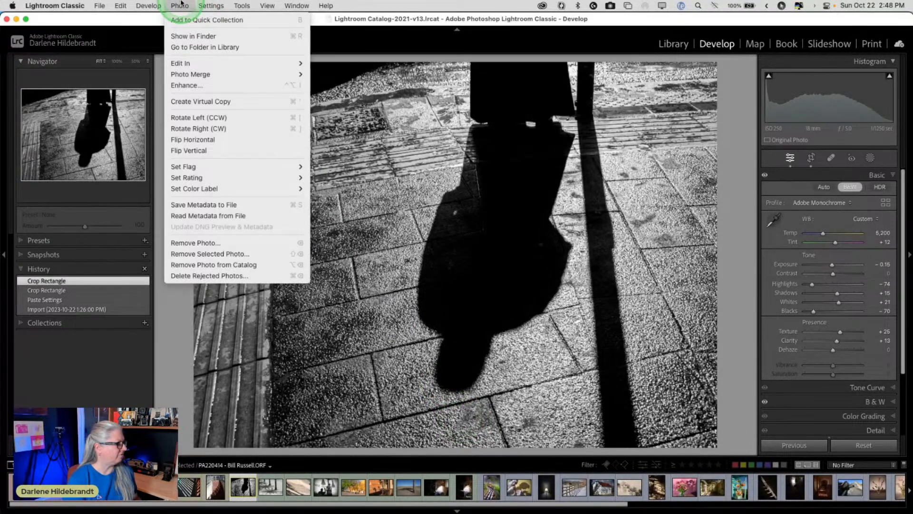
{"action": "left_click", "coordinate": [189, 139]}
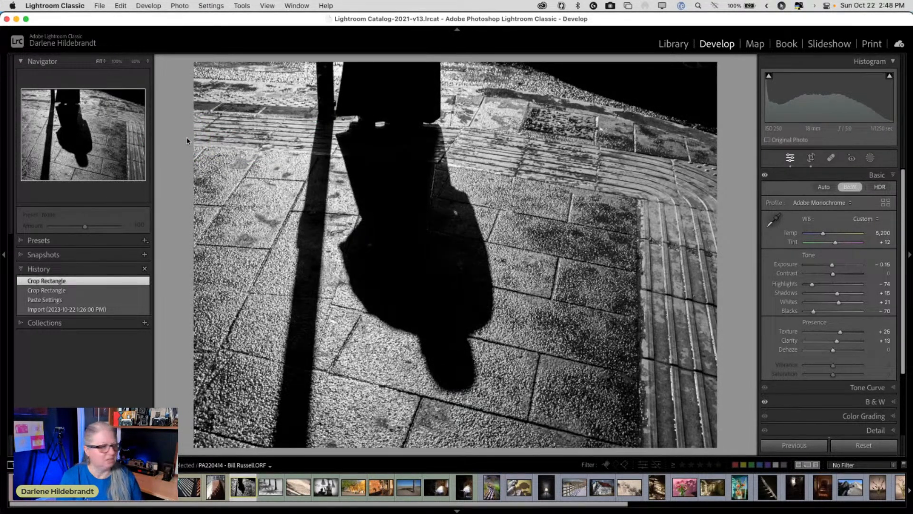
{"action": "key", "text": "backslash"}
{"action": "key", "text": "backslash"}
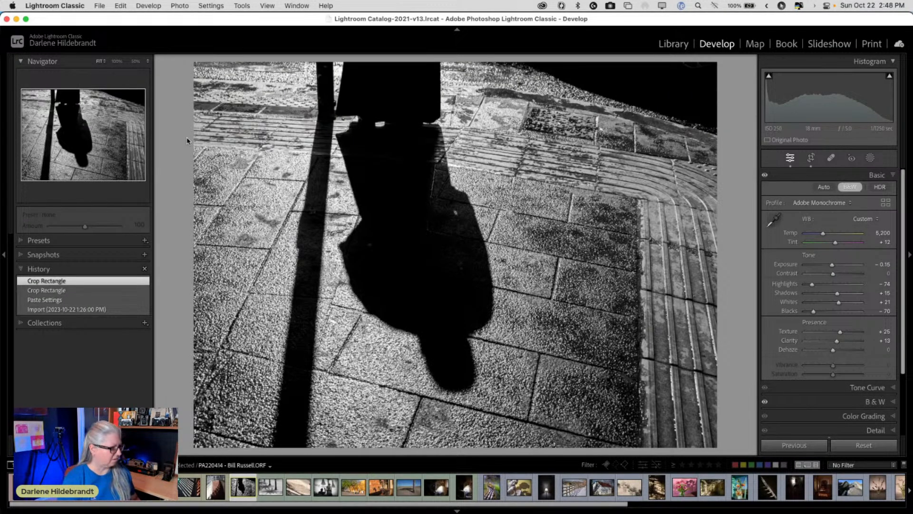
Step: Rotate the paving shadow photo's crop by about -4.6°, tighten it from the upper left and reposition the shadow within it
{"action": "key", "text": "r"}
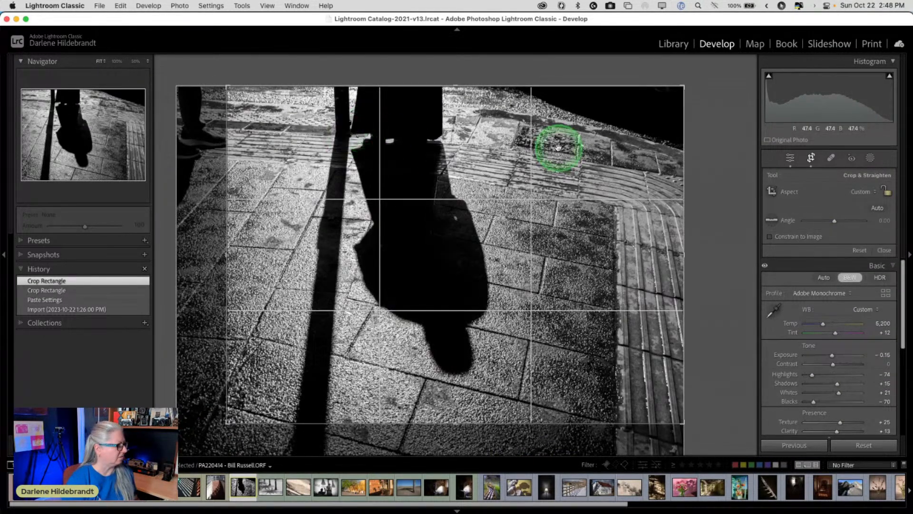
{"action": "left_click_drag", "start_coordinate": [711, 151], "coordinate": [706, 165]}
{"action": "left_click_drag", "start_coordinate": [598, 205], "coordinate": [571, 195]}
{"action": "left_click_drag", "start_coordinate": [226, 85], "coordinate": [234, 93]}
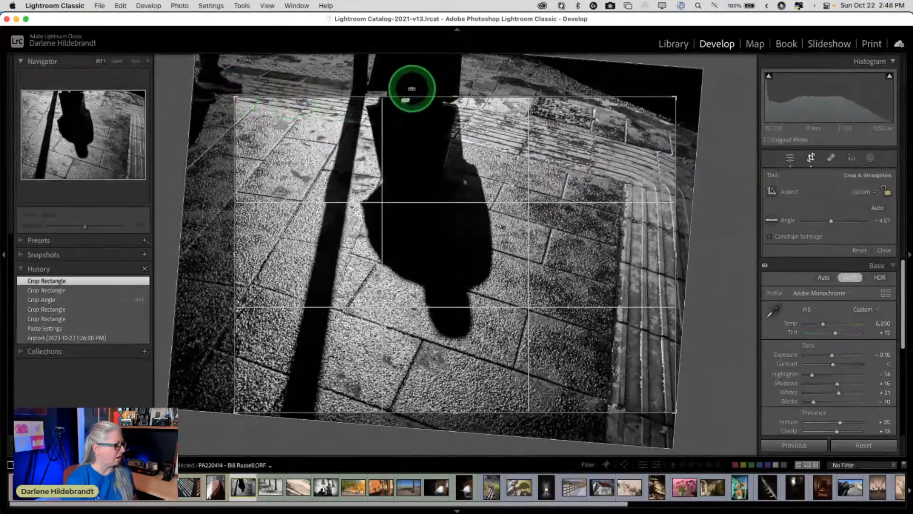
{"action": "key", "text": "Return"}
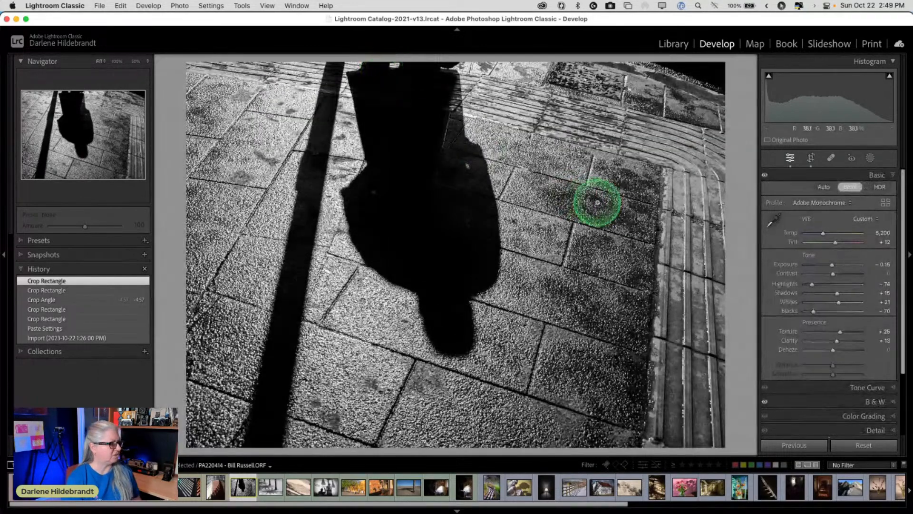
{"action": "key", "text": "r"}
{"action": "left_click_drag", "start_coordinate": [570, 211], "coordinate": [571, 217]}
{"action": "key", "text": "Return"}
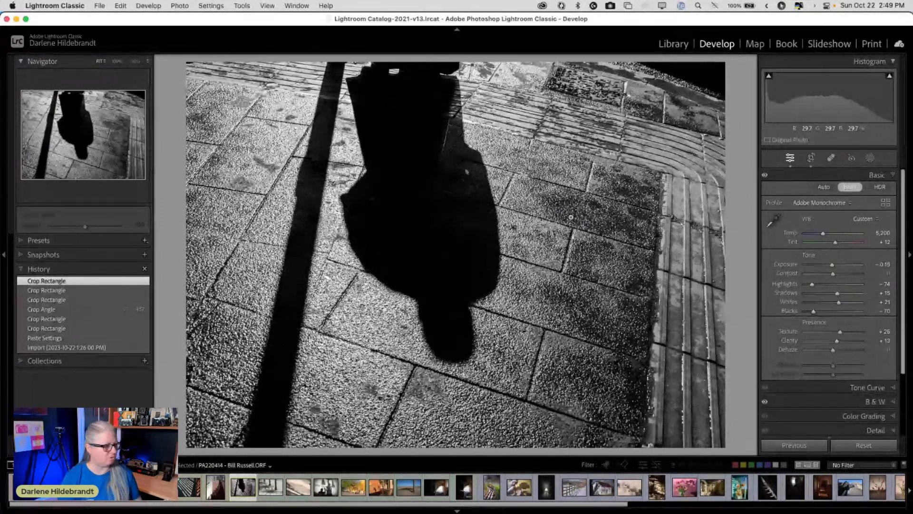
Step: Apply the Edge darken strong preset from the Favorites to the paving shadow photo
{"action": "left_click", "coordinate": [562, 215]}
{"action": "left_click", "coordinate": [30, 241]}
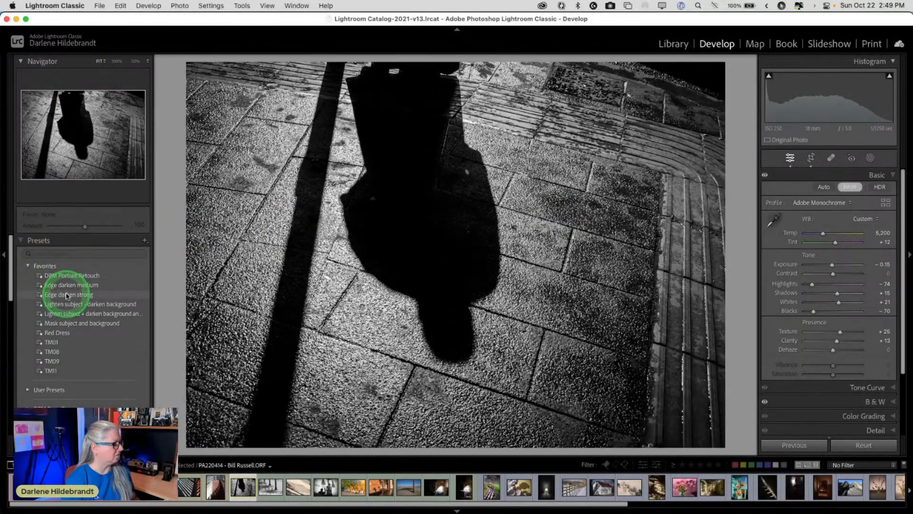
{"action": "left_click", "coordinate": [67, 295]}
Step: Set the post-crop vignette's Amount to -68 and Midpoint to 31, and compare the before and after views
{"action": "scroll", "coordinate": [824, 298], "scroll_direction": "down", "scroll_amount": 4}
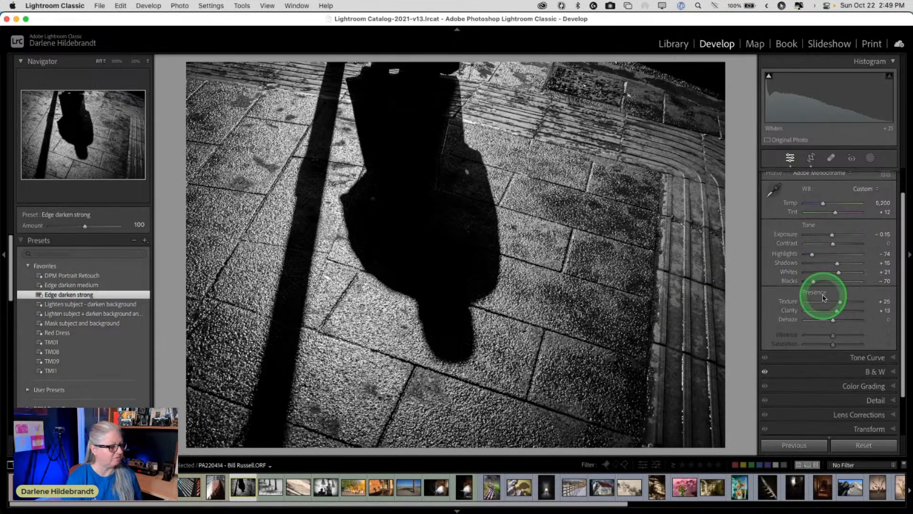
{"action": "left_click", "coordinate": [863, 409]}
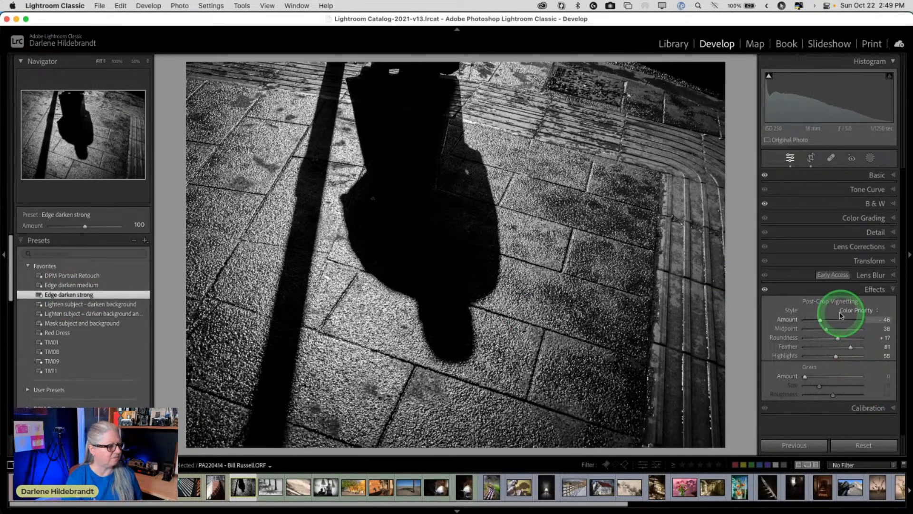
{"action": "left_click_drag", "start_coordinate": [820, 319], "coordinate": [822, 330]}
{"action": "key", "text": "backslash"}
{"action": "key", "text": "backslash"}
{"action": "key", "text": "backslash"}
{"action": "key", "text": "backslash"}
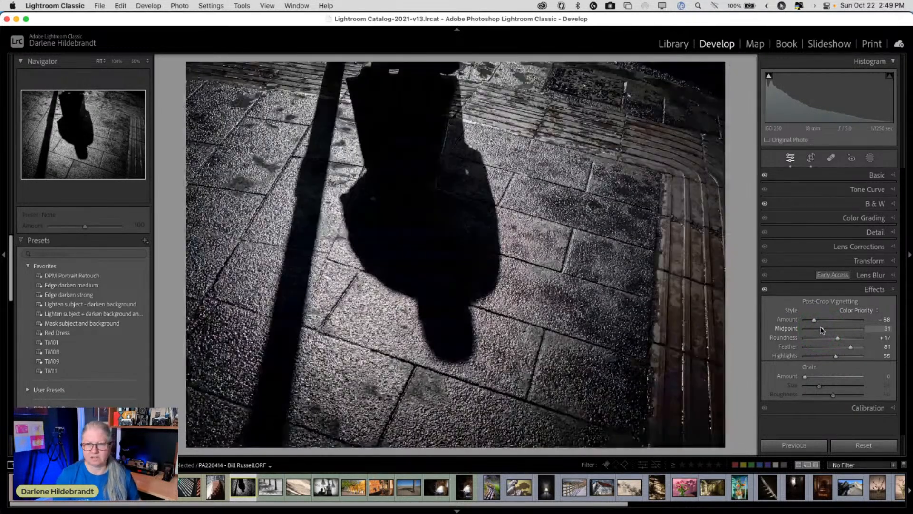
Step: Give the edited paving shadow photo a red color label in the Library grid
{"action": "key", "text": "g"}
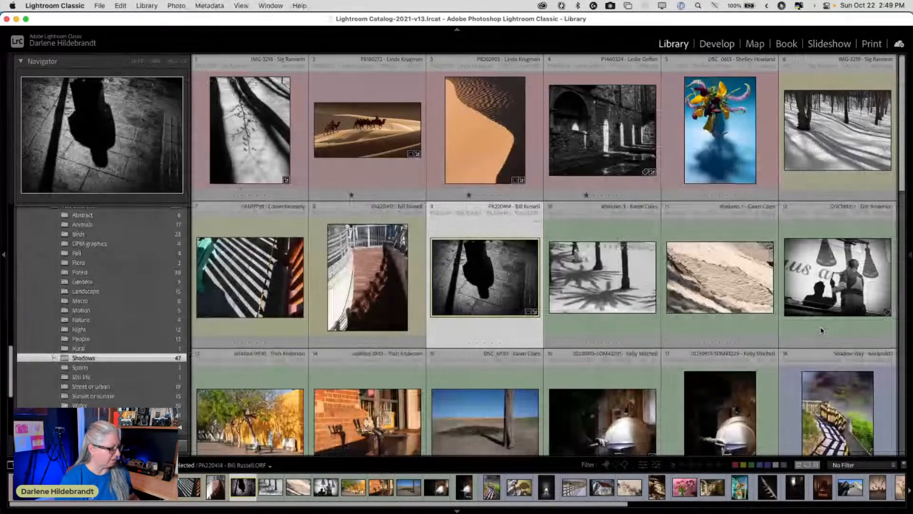
{"action": "key", "text": "6"}
Step: Look through the unedited photos in the Library grid and open the black and white palm tree shadow photo in Develop
{"action": "scroll", "coordinate": [721, 289], "scroll_direction": "down", "scroll_amount": 2}
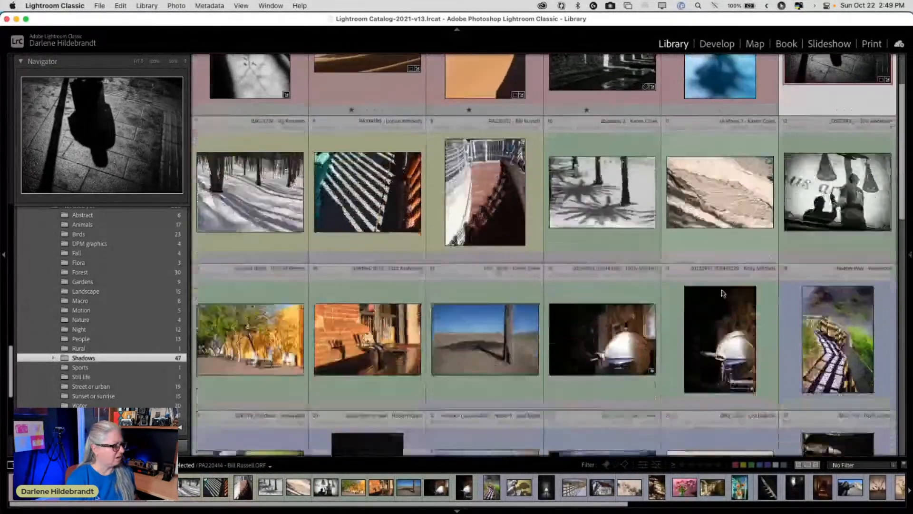
{"action": "scroll", "coordinate": [721, 289], "scroll_direction": "down", "scroll_amount": 4}
{"action": "scroll", "coordinate": [721, 290], "scroll_direction": "up", "scroll_amount": 2}
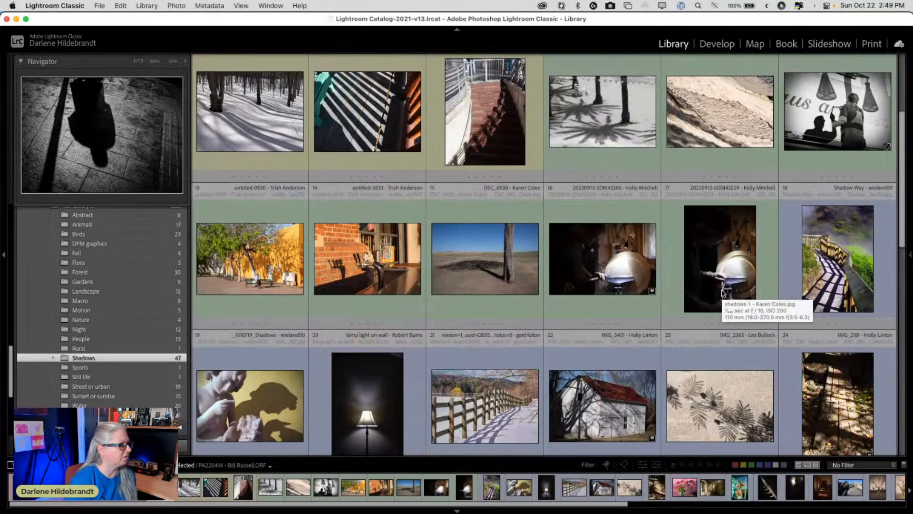
{"action": "scroll", "coordinate": [483, 255], "scroll_direction": "up", "scroll_amount": 1}
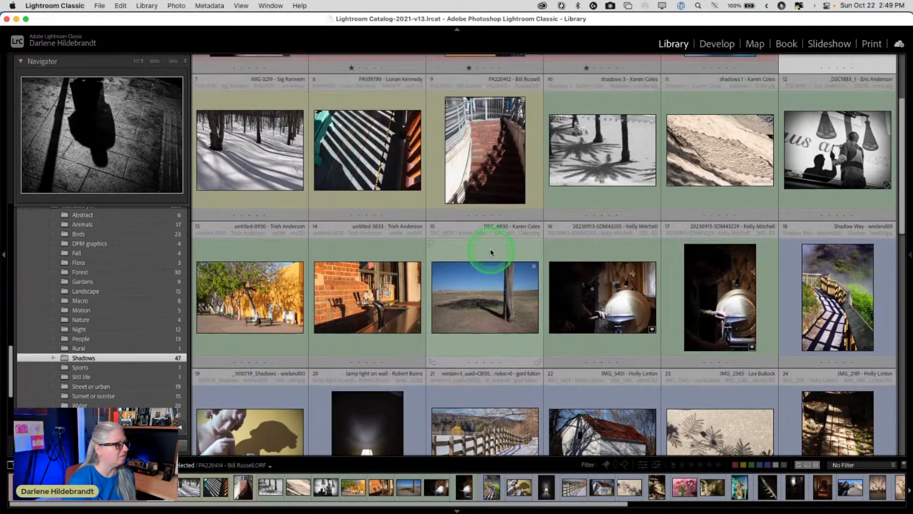
{"action": "left_click", "coordinate": [589, 181]}
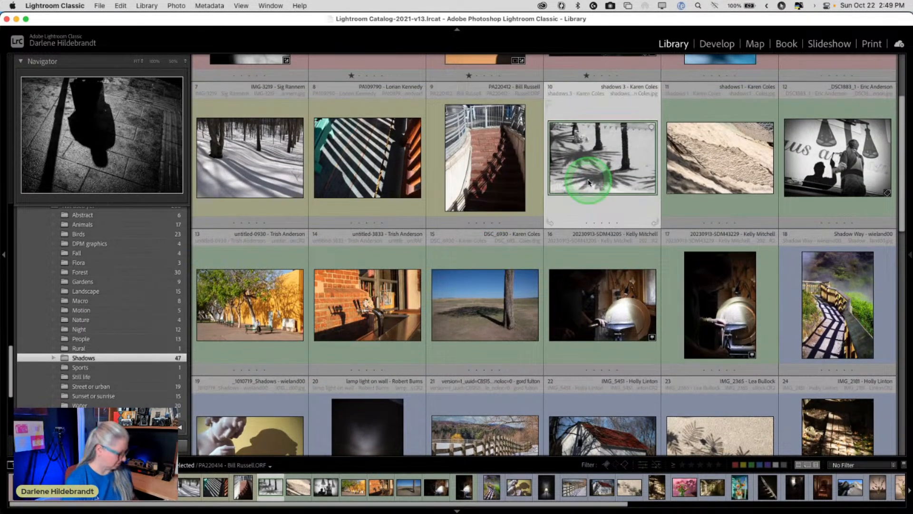
{"action": "key", "text": "d"}
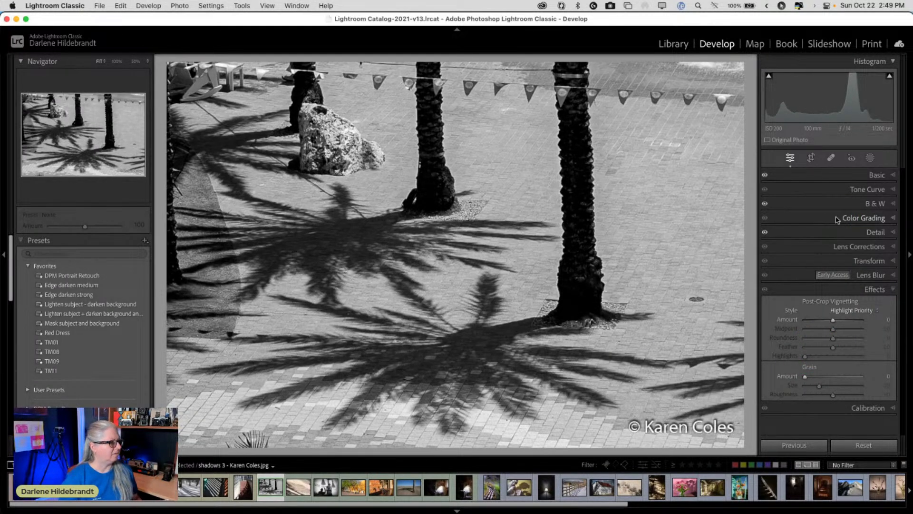
Step: Set the palm shadow photo's Exposure to -0.35, Highlights to -24 and Whites to +32, and compare the before and after views
{"action": "left_click", "coordinate": [835, 175]}
{"action": "left_click", "coordinate": [857, 299]}
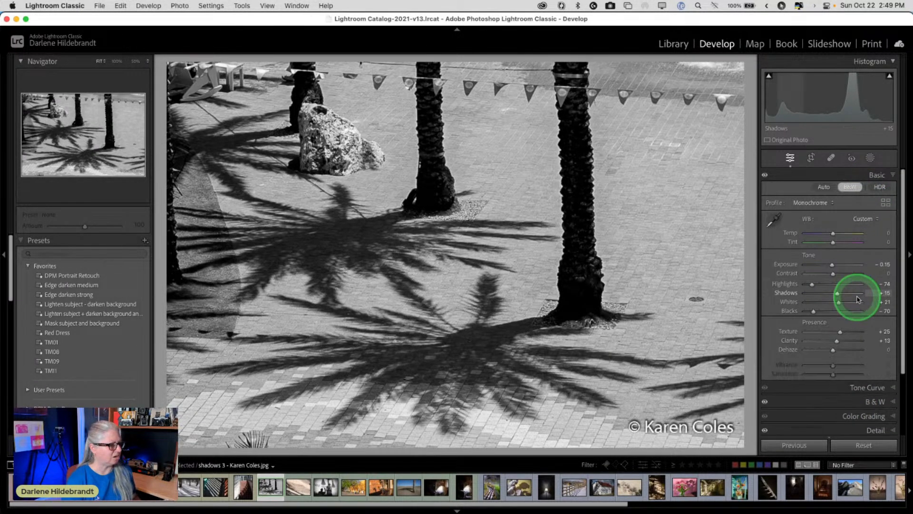
{"action": "double_click", "coordinate": [812, 285]}
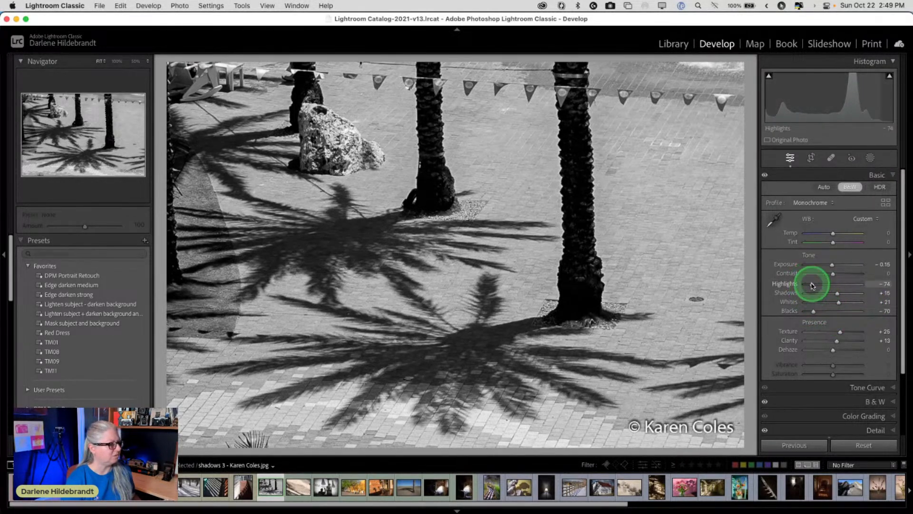
{"action": "left_click", "coordinate": [813, 311], "text": "alt"}
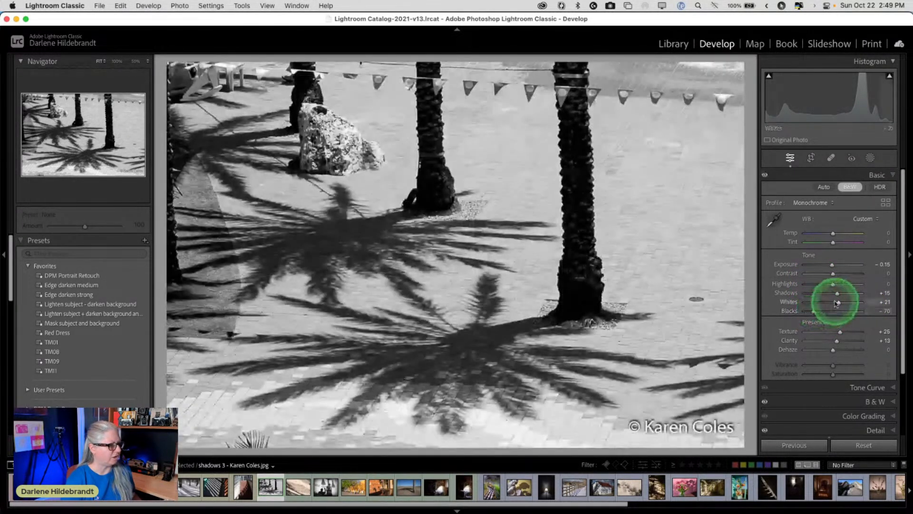
{"action": "left_click_drag", "start_coordinate": [837, 302], "coordinate": [830, 264]}
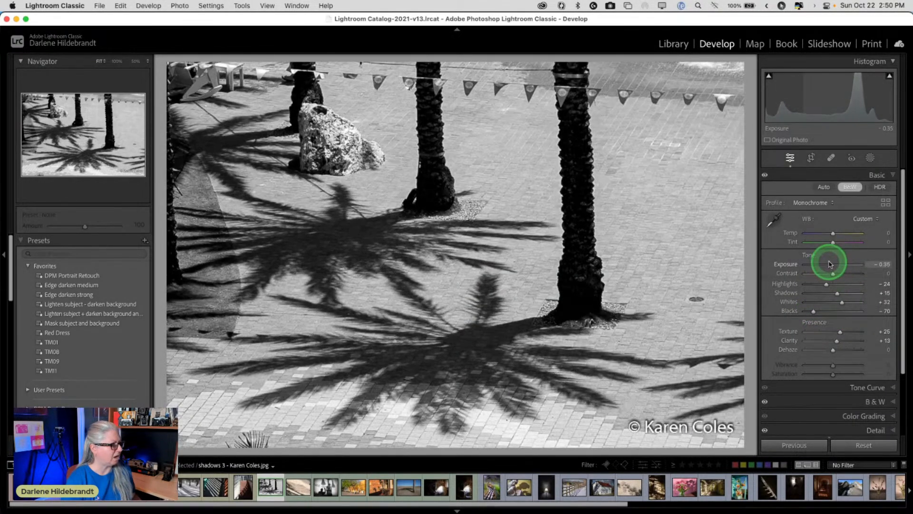
{"action": "key", "text": "backslash"}
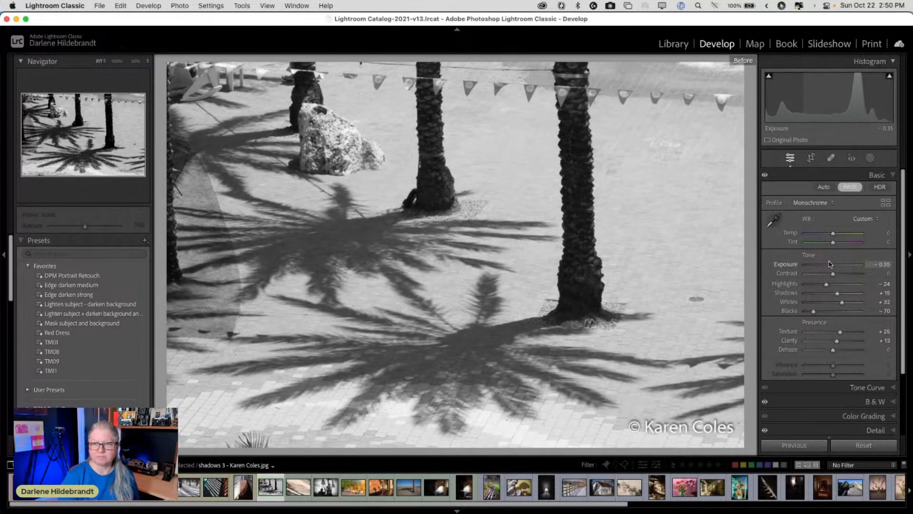
{"action": "key", "text": "backslash"}
{"action": "key", "text": "backslash"}
{"action": "key", "text": "backslash"}
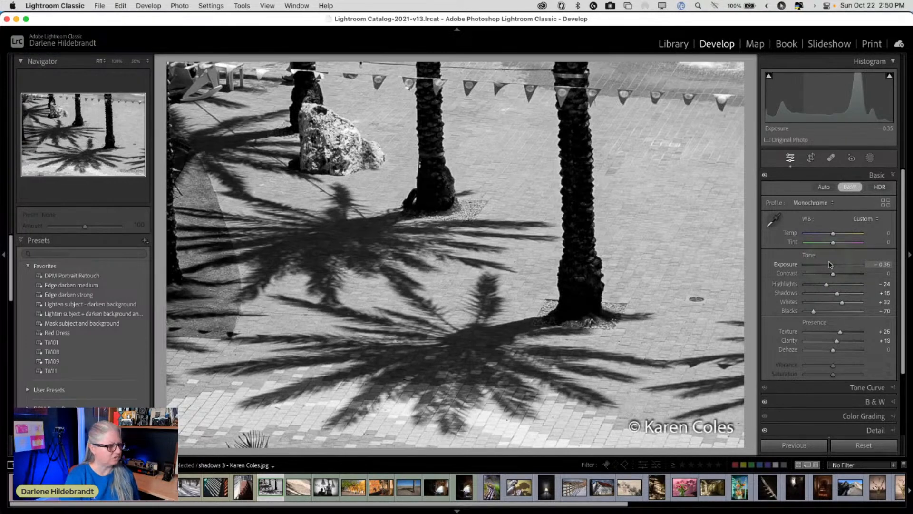
Step: Reset Texture and Clarity to 0, compare with the original, and set Whites to +33 and Blacks to -60
{"action": "double_click", "coordinate": [787, 340]}
{"action": "double_click", "coordinate": [787, 335]}
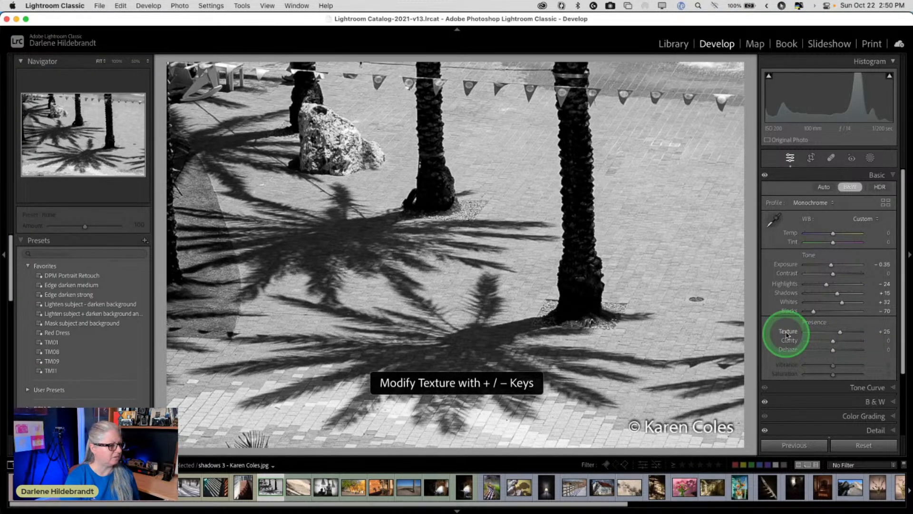
{"action": "key", "text": "backslash"}
{"action": "key", "text": "backslash"}
{"action": "key", "text": "backslash"}
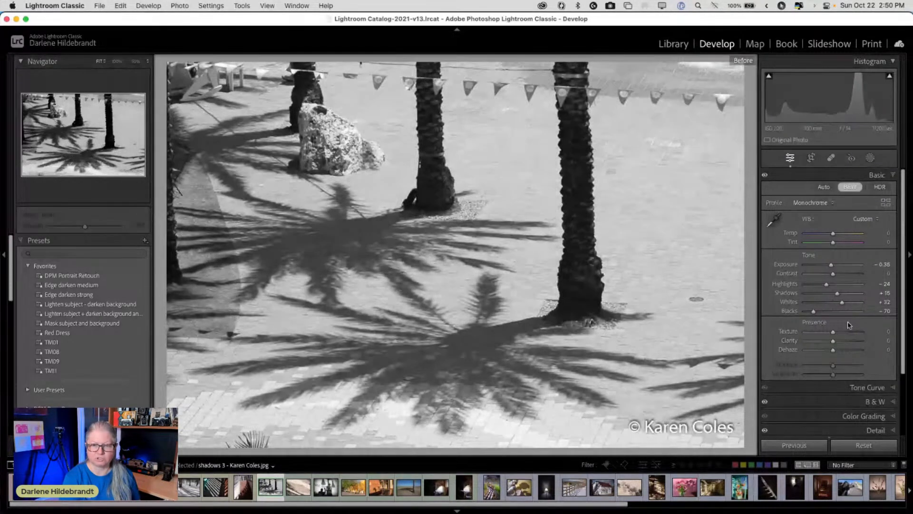
{"action": "key", "text": "backslash"}
{"action": "left_click", "coordinate": [811, 329]}
{"action": "left_click_drag", "start_coordinate": [813, 311], "coordinate": [840, 302]}
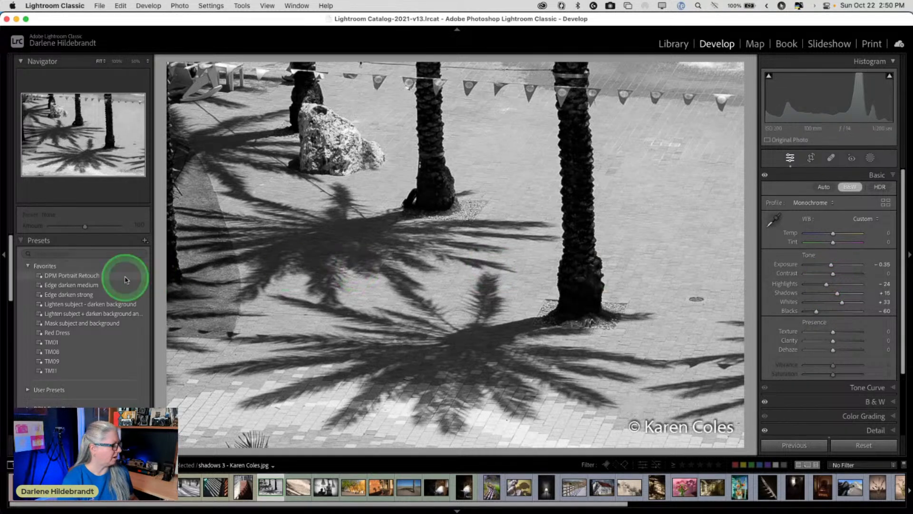
Step: Apply the Edge darken strong preset from the Favorites, set Whites to +49, and compare the before and after views
{"action": "left_click", "coordinate": [96, 294]}
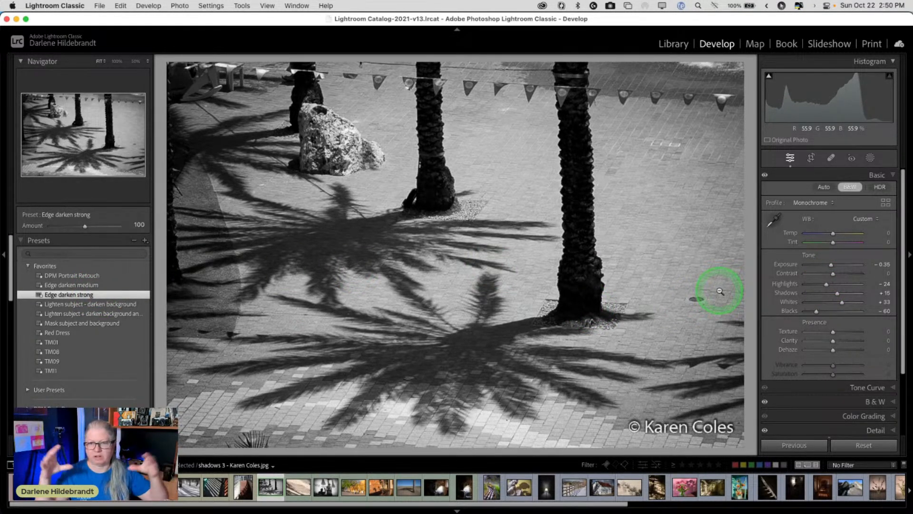
{"action": "mouse_move", "coordinate": [840, 302]}
{"action": "left_mouse_down"}
{"action": "mouse_move", "coordinate": [856, 301]}
{"action": "mouse_move", "coordinate": [848, 301]}
{"action": "left_mouse_up"}
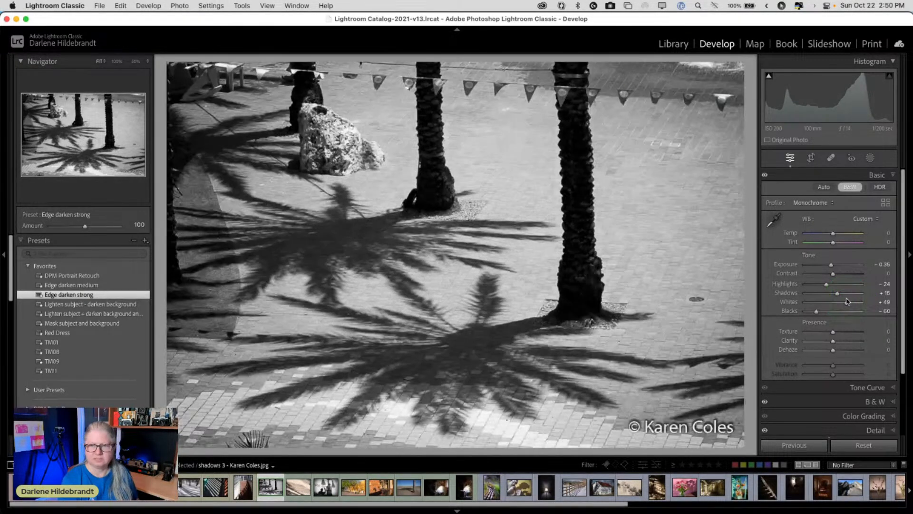
{"action": "key", "text": "backslash"}
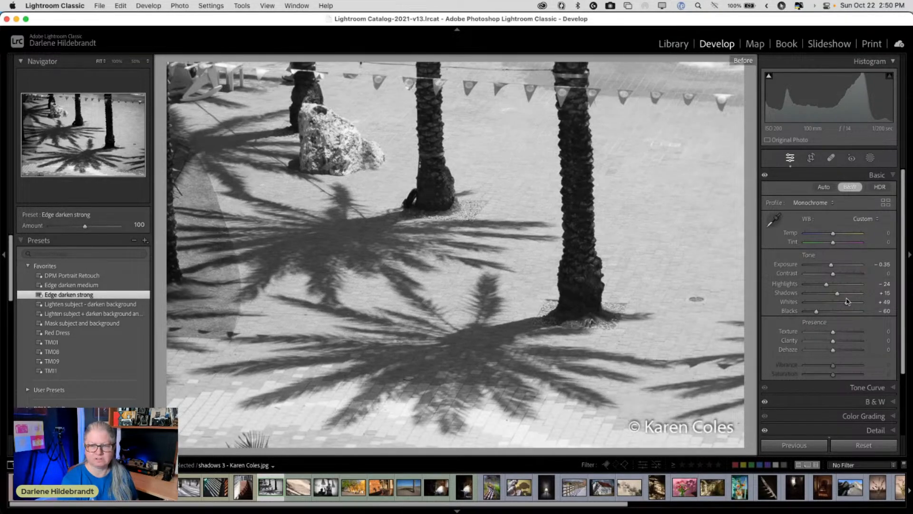
{"action": "key", "text": "backslash"}
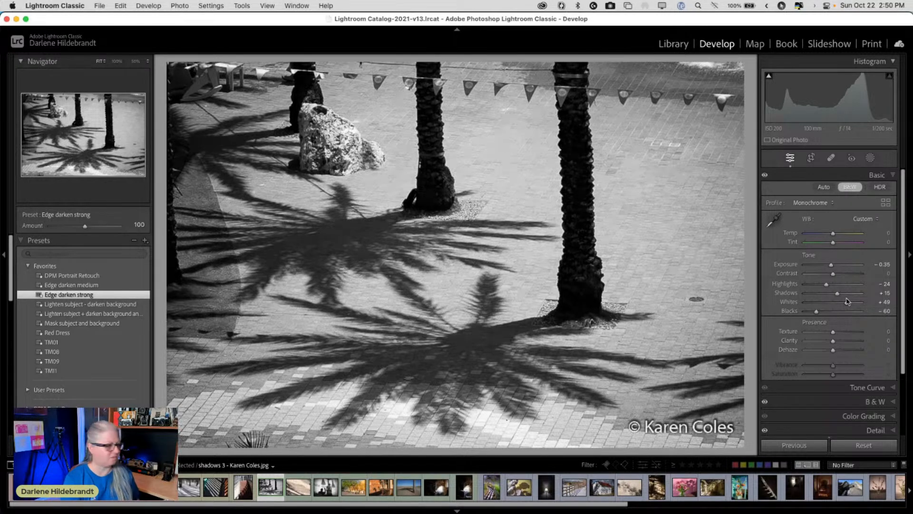
Step: Heal away the spiky plant at the photo's lower edge near the left corner, and compare the before and after views
{"action": "key", "text": "super+minus"}
{"action": "key", "text": "super+minus"}
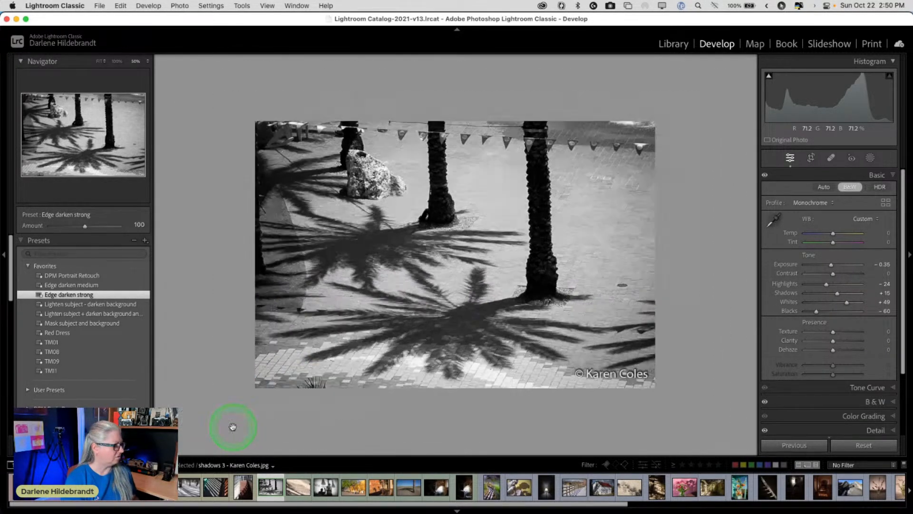
{"action": "key", "text": "super+equal"}
{"action": "key", "text": "super+equal"}
{"action": "key", "text": "super+equal"}
{"action": "key", "text": "super+equal"}
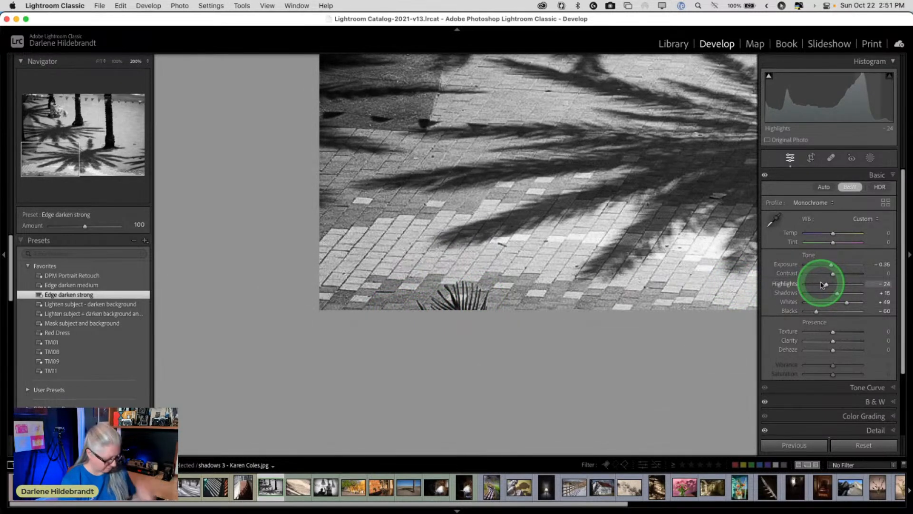
{"action": "key", "text": "q"}
{"action": "mouse_move", "coordinate": [485, 306]}
{"action": "left_mouse_down"}
{"action": "mouse_move", "coordinate": [475, 300]}
{"action": "mouse_move", "coordinate": [491, 296]}
{"action": "mouse_move", "coordinate": [444, 292]}
{"action": "mouse_move", "coordinate": [416, 304]}
{"action": "mouse_move", "coordinate": [481, 306]}
{"action": "mouse_move", "coordinate": [452, 302]}
{"action": "mouse_move", "coordinate": [476, 281]}
{"action": "mouse_move", "coordinate": [430, 290]}
{"action": "mouse_move", "coordinate": [430, 306]}
{"action": "mouse_move", "coordinate": [469, 306]}
{"action": "left_mouse_up"}
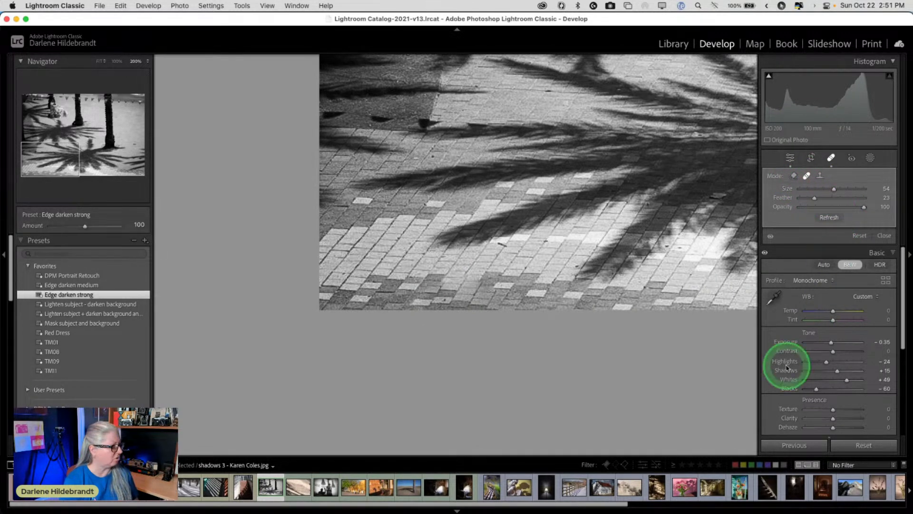
{"action": "left_click", "coordinate": [455, 297]}
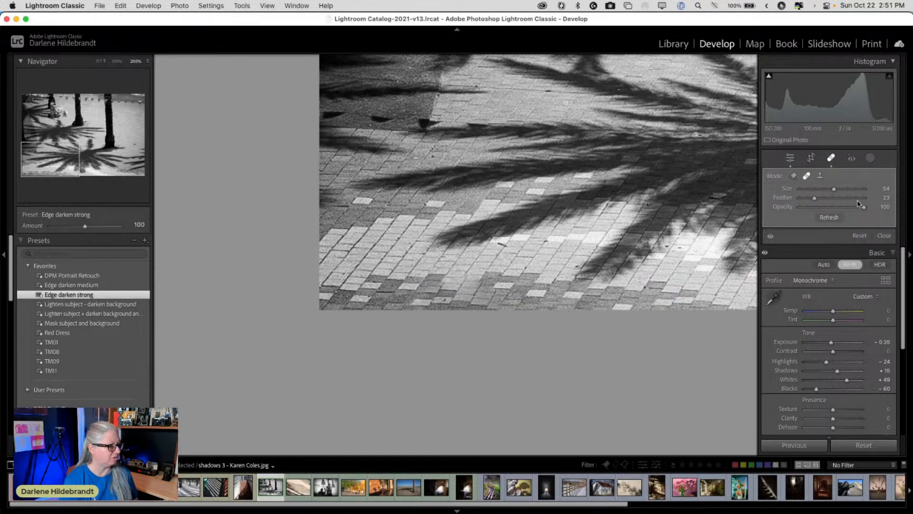
{"action": "key", "text": "q"}
{"action": "left_click", "coordinate": [465, 255]}
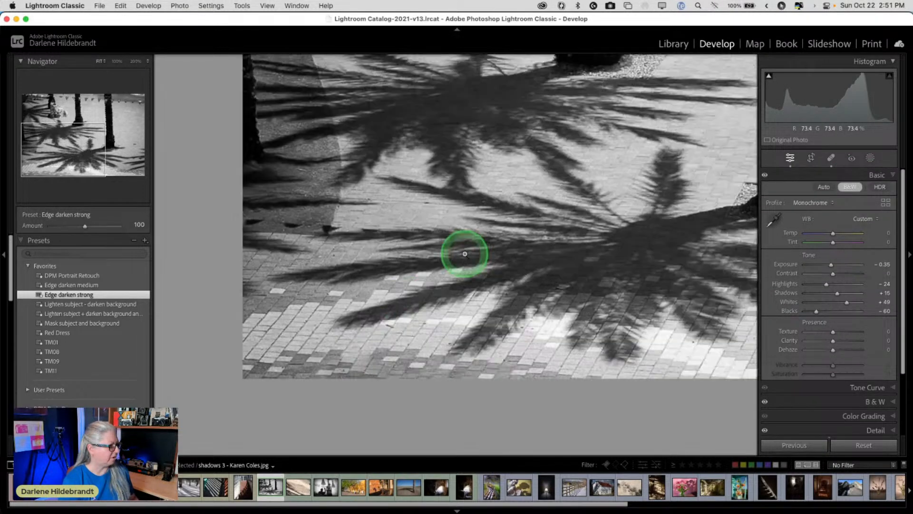
{"action": "key", "text": "backslash"}
{"action": "key", "text": "backslash"}
{"action": "key", "text": "backslash"}
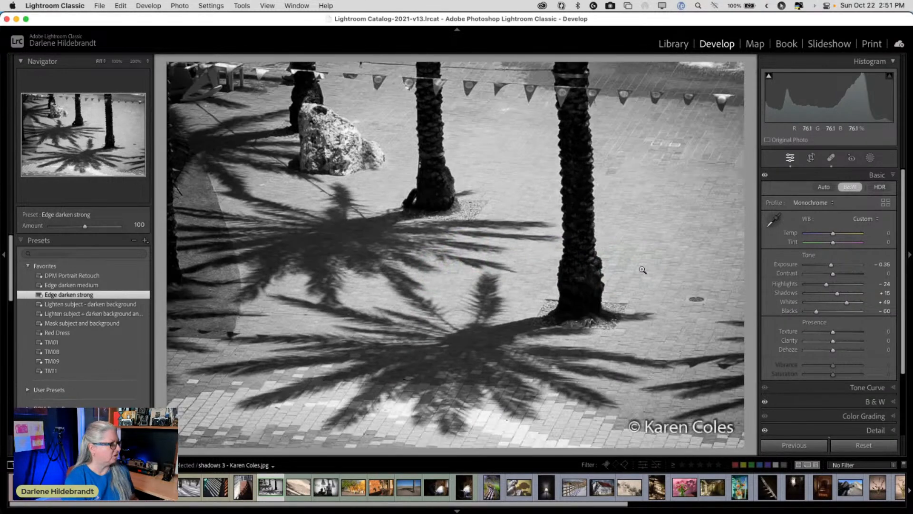
{"action": "key", "text": "backslash"}
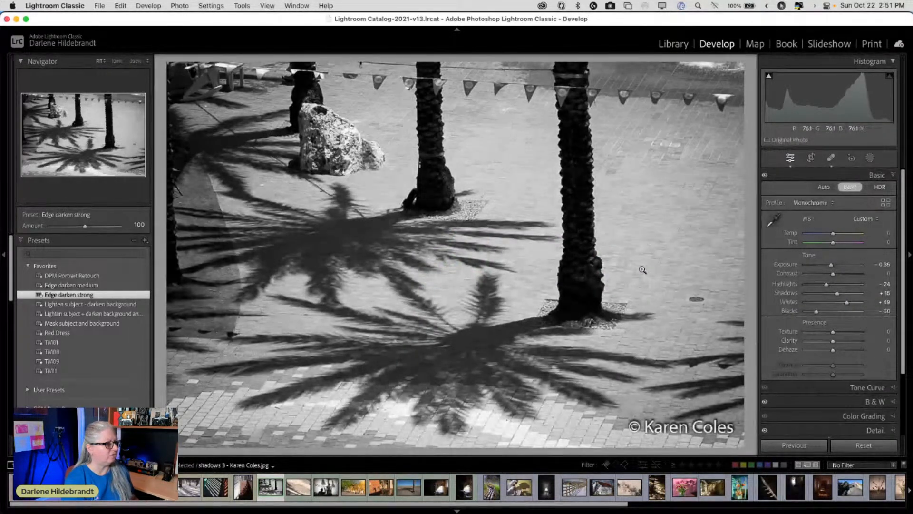
Step: Remove the bright patch in the photo's upper-right corner with Content-Aware Remove, and compare the before and after views
{"action": "key", "text": "super+equal"}
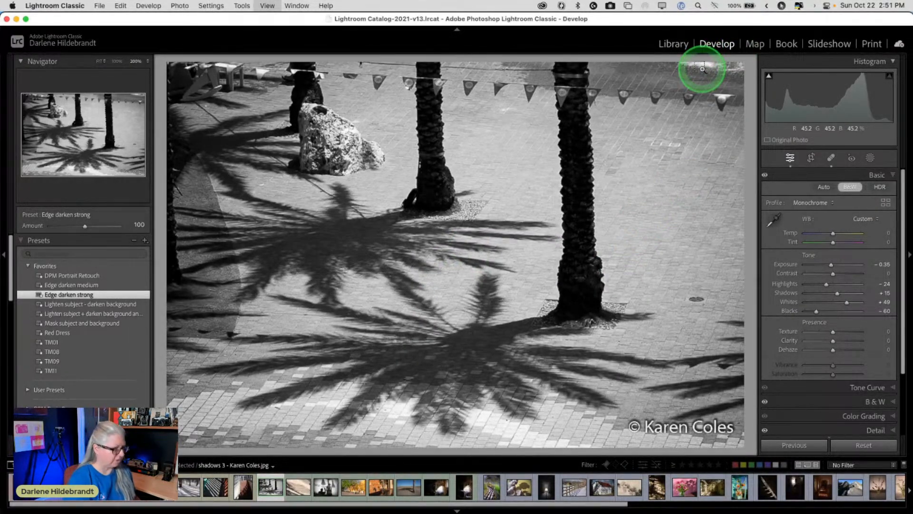
{"action": "scroll", "coordinate": [703, 70], "scroll_direction": "right", "scroll_amount": 10}
{"action": "scroll", "coordinate": [703, 70], "scroll_direction": "up", "scroll_amount": 10}
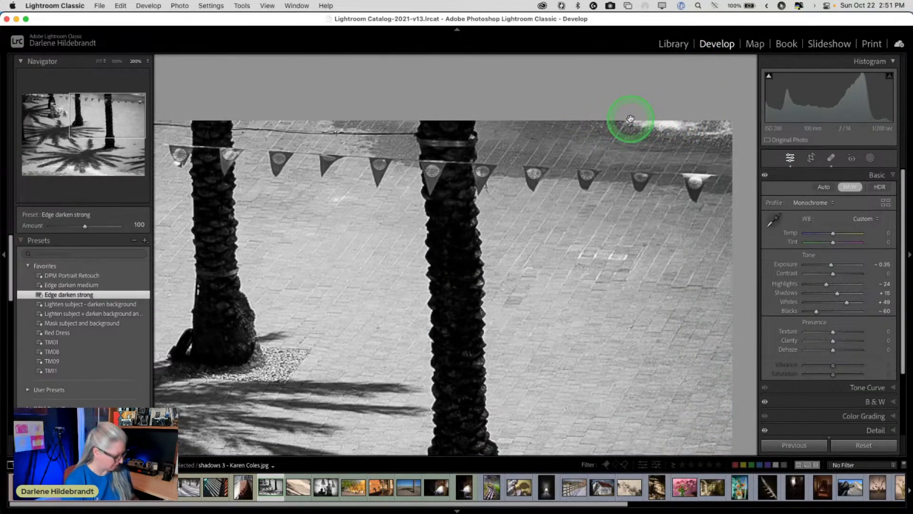
{"action": "key", "text": "q"}
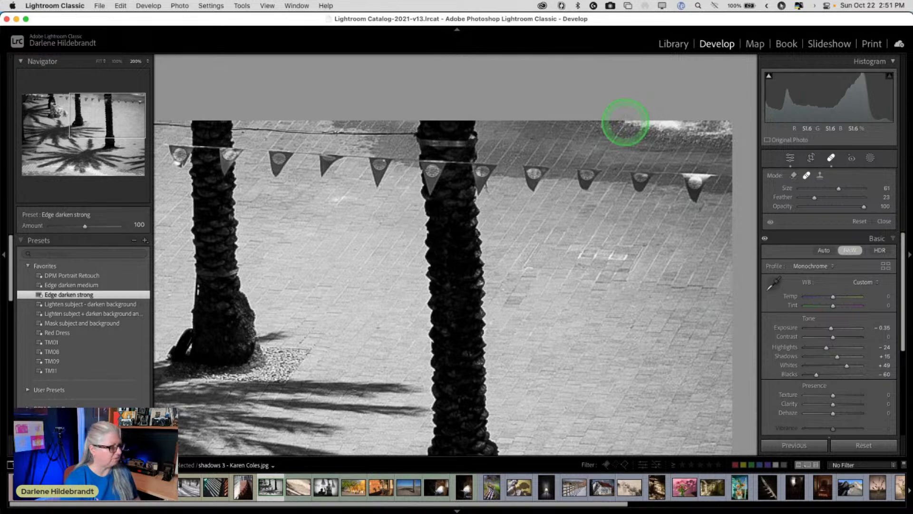
{"action": "left_click_drag", "start_coordinate": [623, 125], "coordinate": [737, 131]}
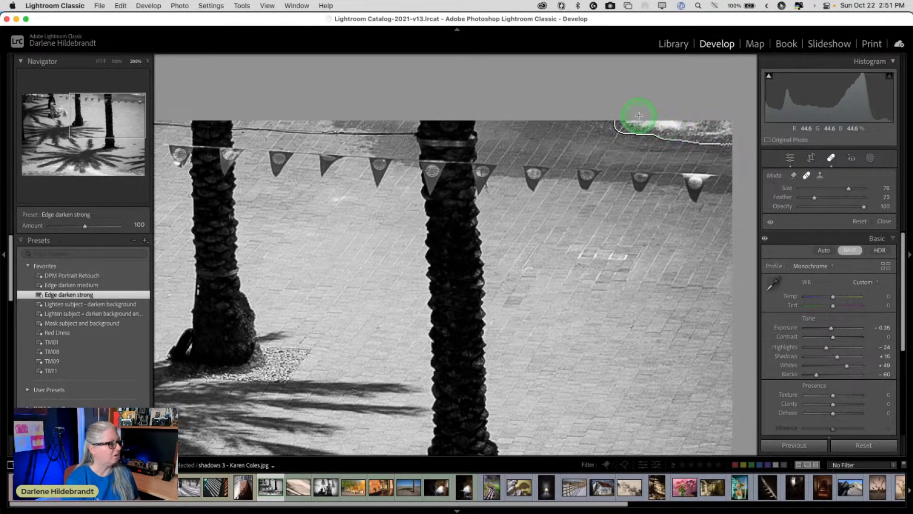
{"action": "left_click", "coordinate": [794, 176]}
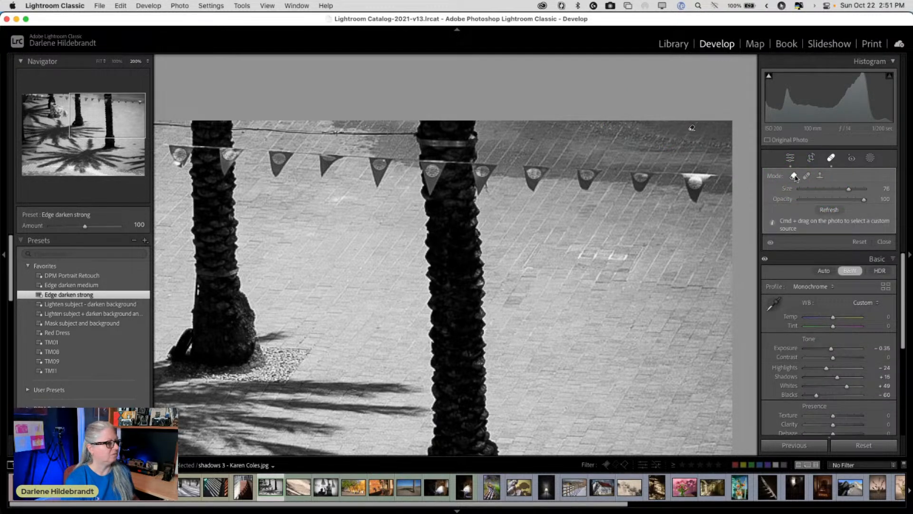
{"action": "key", "text": "q"}
{"action": "left_click", "coordinate": [597, 188]}
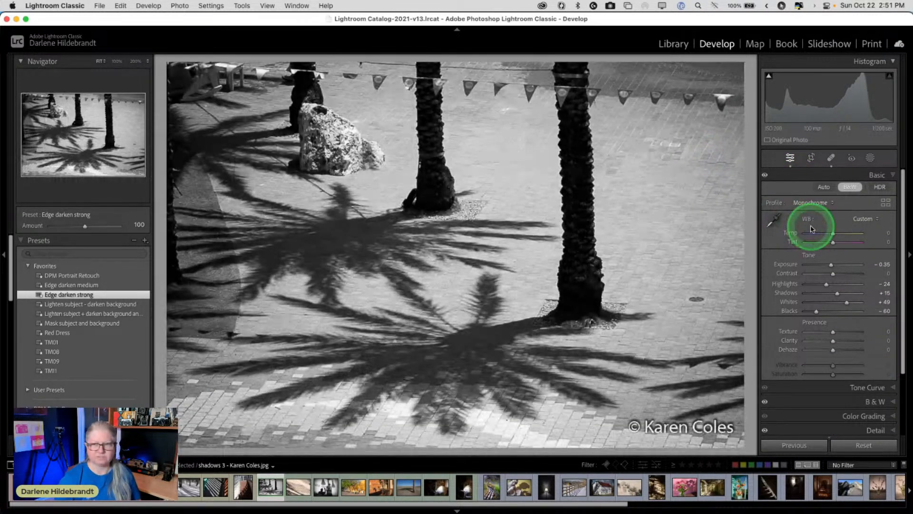
{"action": "key", "text": "backslash"}
{"action": "key", "text": "backslash"}
{"action": "key", "text": "backslash"}
{"action": "key", "text": "backslash"}
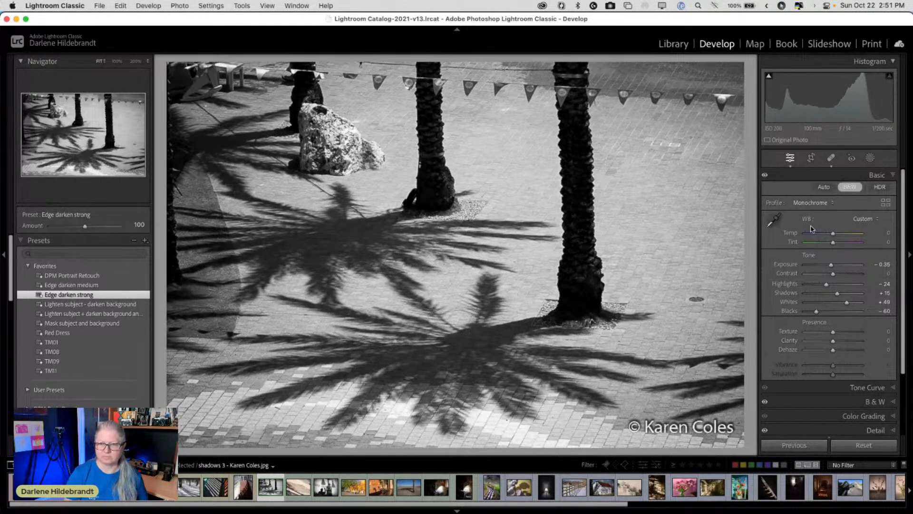
{"action": "key", "text": "w"}
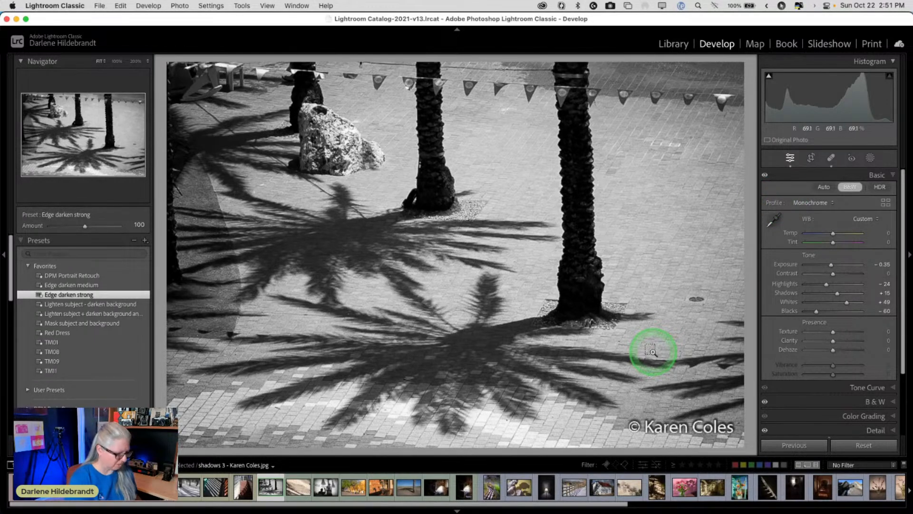
Step: Heal away the dark oval cover in the paving beside the large trunk, placing the source on the bricks just above it
{"action": "key", "text": "super+equal"}
{"action": "key", "text": "super+equal"}
{"action": "key", "text": "super+equal"}
{"action": "scroll", "coordinate": [652, 352], "scroll_direction": "down", "scroll_amount": 6}
{"action": "scroll", "coordinate": [653, 351], "scroll_direction": "right", "scroll_amount": 3}
{"action": "key", "text": "q"}
{"action": "left_click_drag", "start_coordinate": [649, 296], "coordinate": [610, 295]}
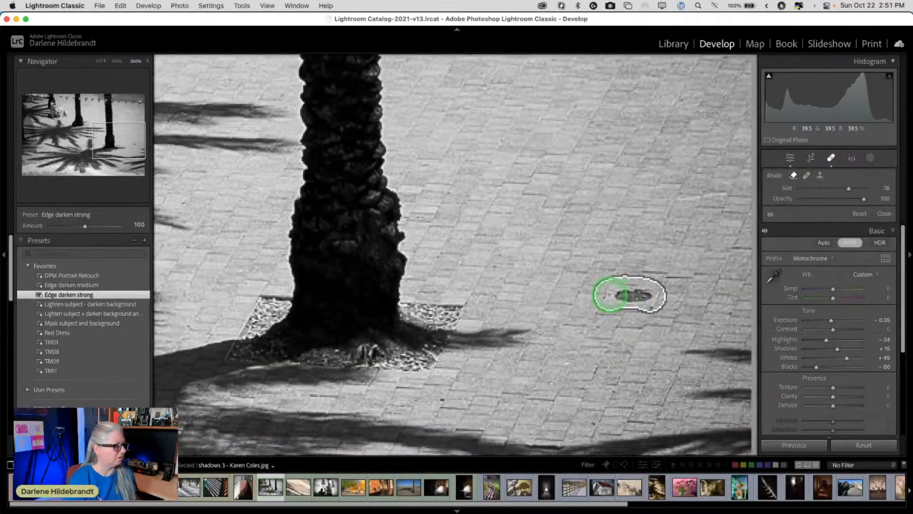
{"action": "left_click", "coordinate": [807, 176]}
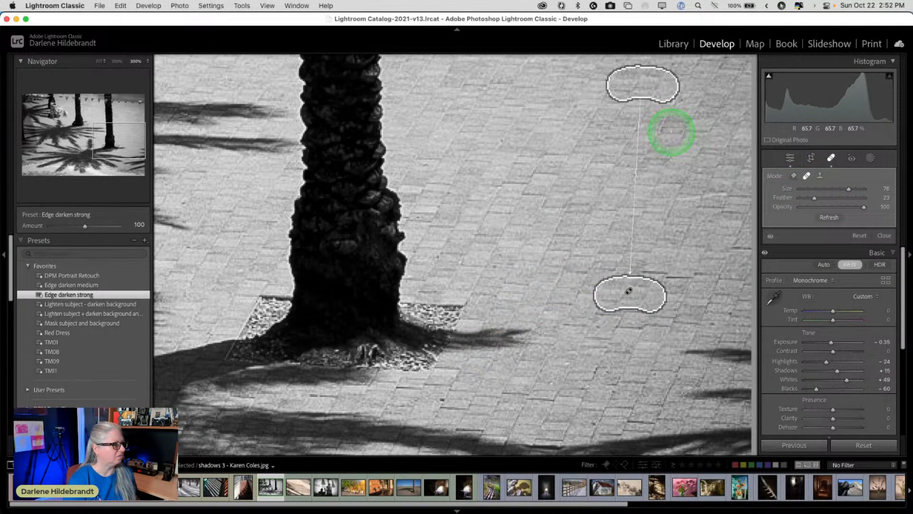
{"action": "left_click_drag", "start_coordinate": [641, 82], "coordinate": [633, 224]}
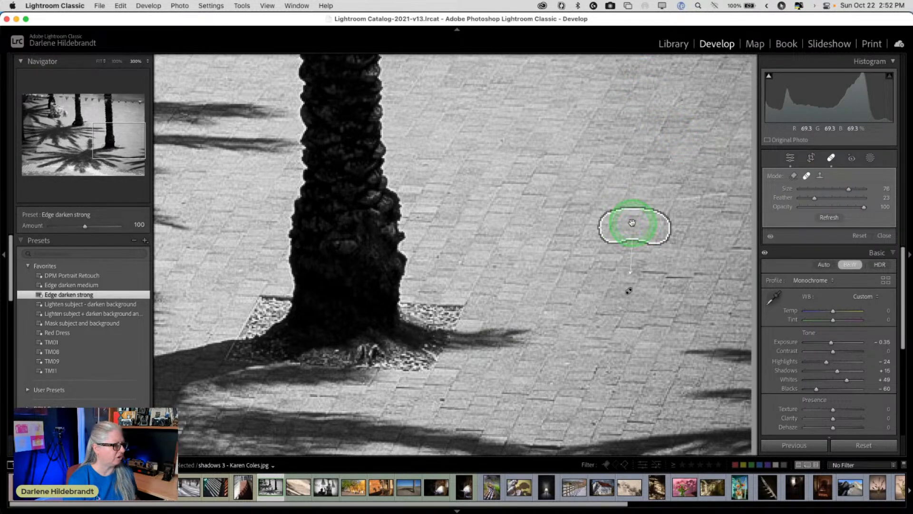
Step: Heal away the small dark speck in the bright paving under the lower-left palm frond shadow, using a smaller brush
{"action": "left_click_drag", "start_coordinate": [482, 256], "coordinate": [818, 187]}
{"action": "left_click_drag", "start_coordinate": [446, 251], "coordinate": [755, 206]}
{"action": "left_click_drag", "start_coordinate": [409, 302], "coordinate": [487, 174]}
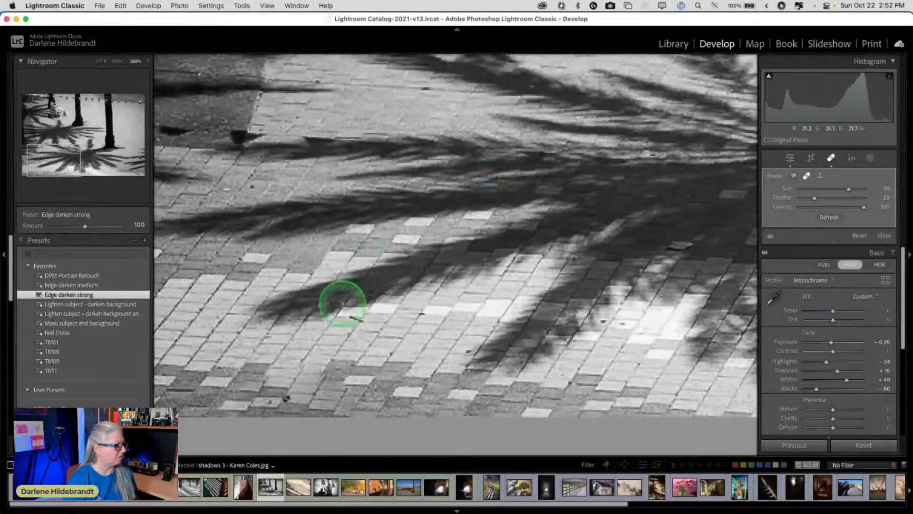
{"action": "key", "text": "["}
{"action": "key", "text": "bracketleft"}
{"action": "key", "text": "bracketleft"}
{"action": "key", "text": "bracketleft"}
{"action": "key", "text": "bracketleft"}
{"action": "key", "text": "bracketleft"}
{"action": "left_click", "coordinate": [351, 320]}
{"action": "key", "text": "q"}
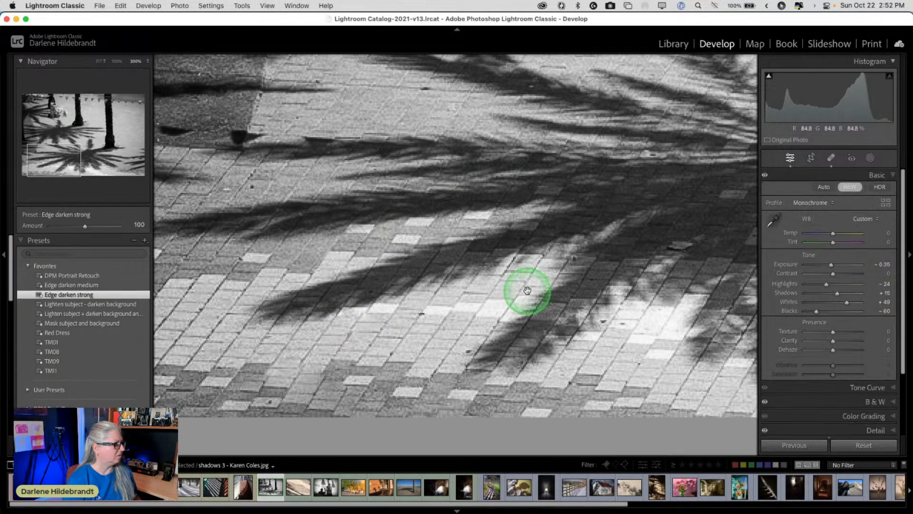
{"action": "scroll", "coordinate": [442, 206], "scroll_direction": "up", "scroll_amount": 6}
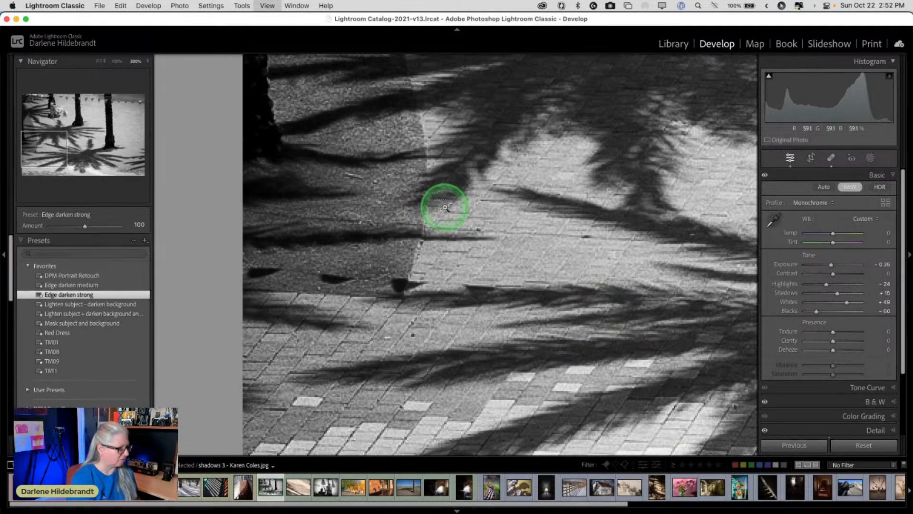
{"action": "key", "text": "super+minus"}
{"action": "scroll", "coordinate": [445, 206], "scroll_direction": "down", "scroll_amount": 5}
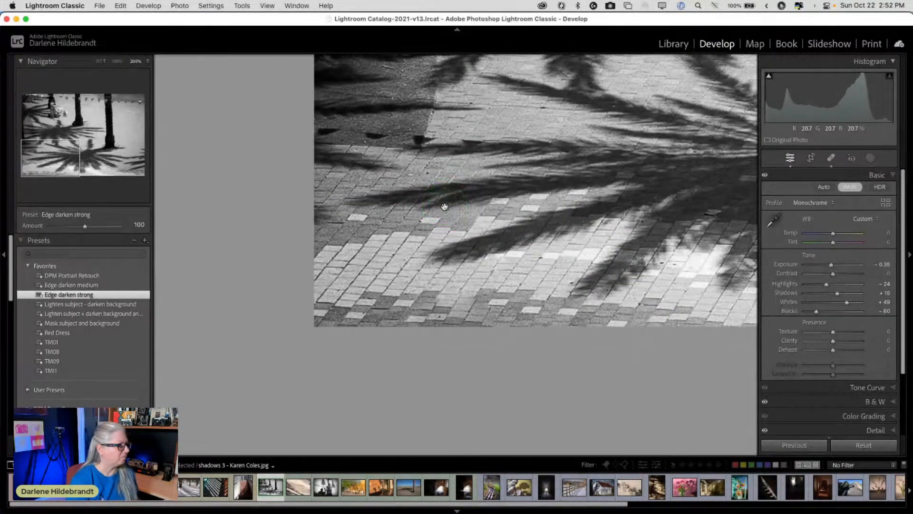
Step: Heal away the remaining small dark specks in the paving near the photo's lower-left corner, and return to the whole-image view
{"action": "key", "text": "q"}
{"action": "left_click_drag", "start_coordinate": [370, 221], "coordinate": [344, 217]}
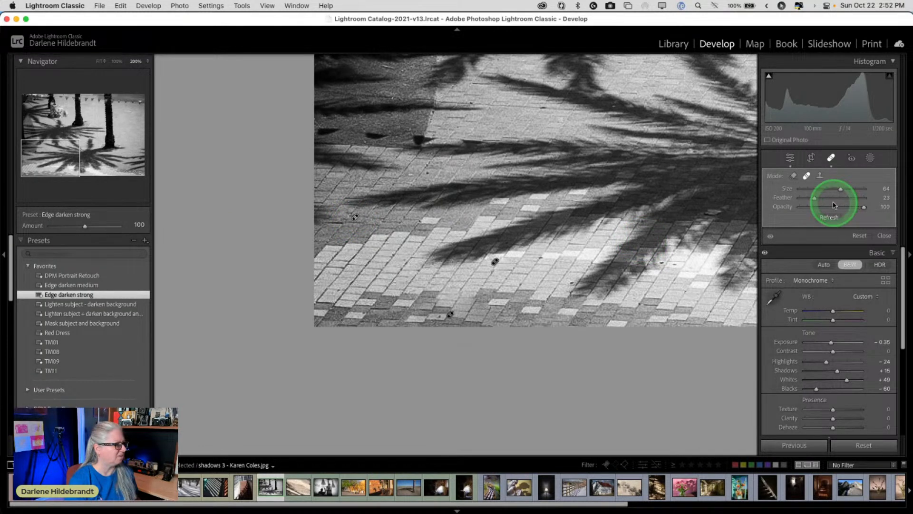
{"action": "left_click_drag", "start_coordinate": [388, 221], "coordinate": [393, 214]}
{"action": "key", "text": "q"}
{"action": "left_click", "coordinate": [442, 304]}
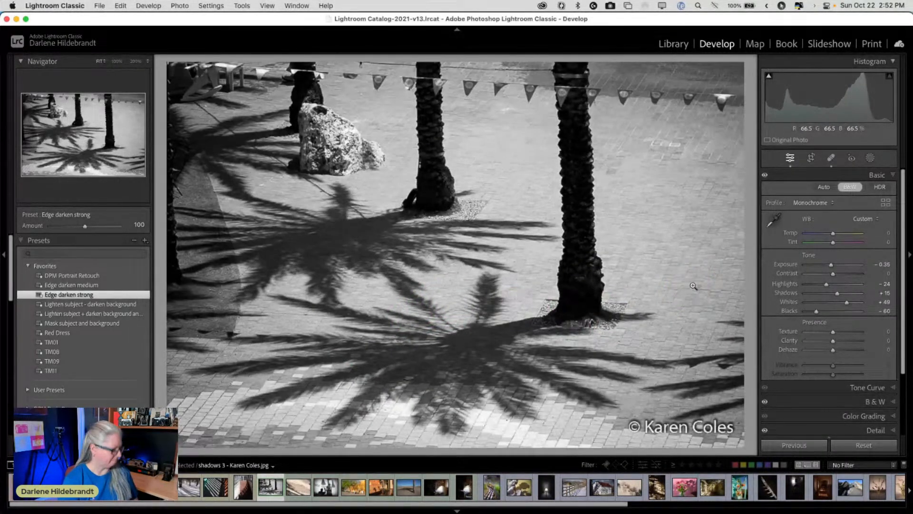
Step: Return to the thumbnail grid and label the black-and-white palm shadow photo red
{"action": "key", "text": "g"}
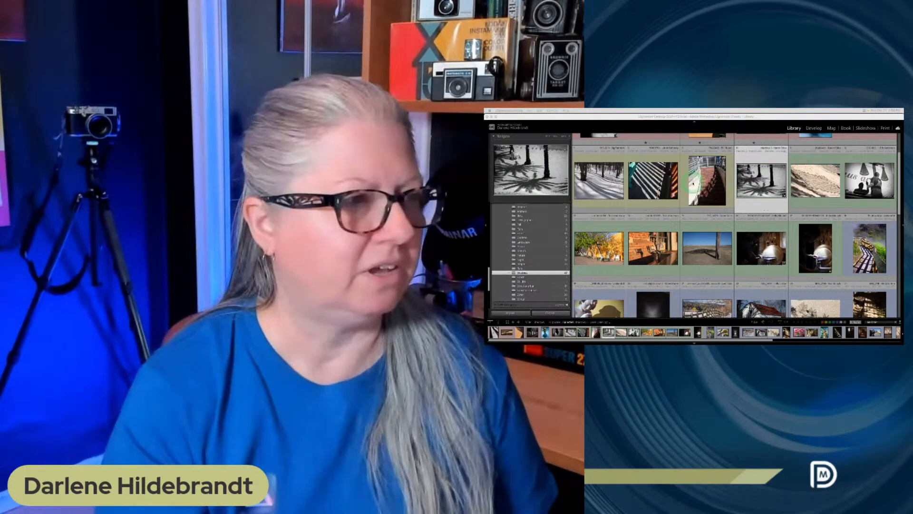
{"action": "left_click", "coordinate": [843, 110]}
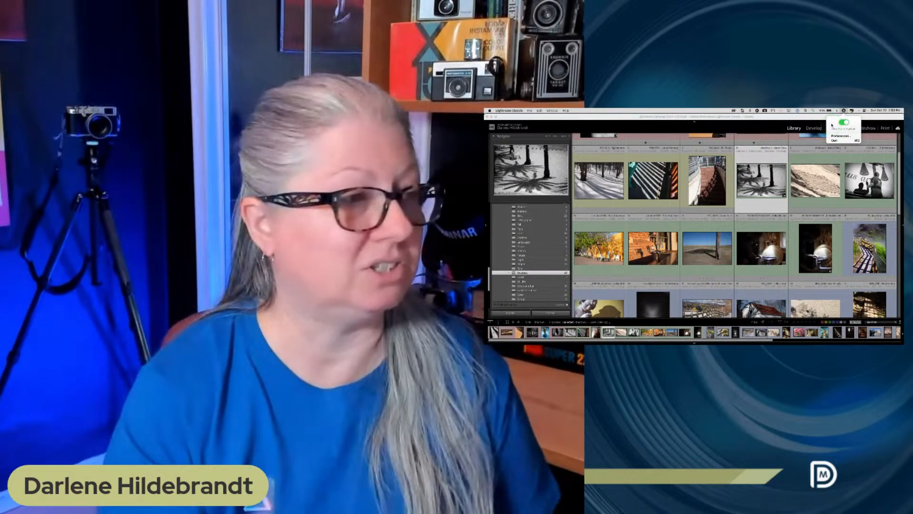
{"action": "left_click", "coordinate": [810, 122]}
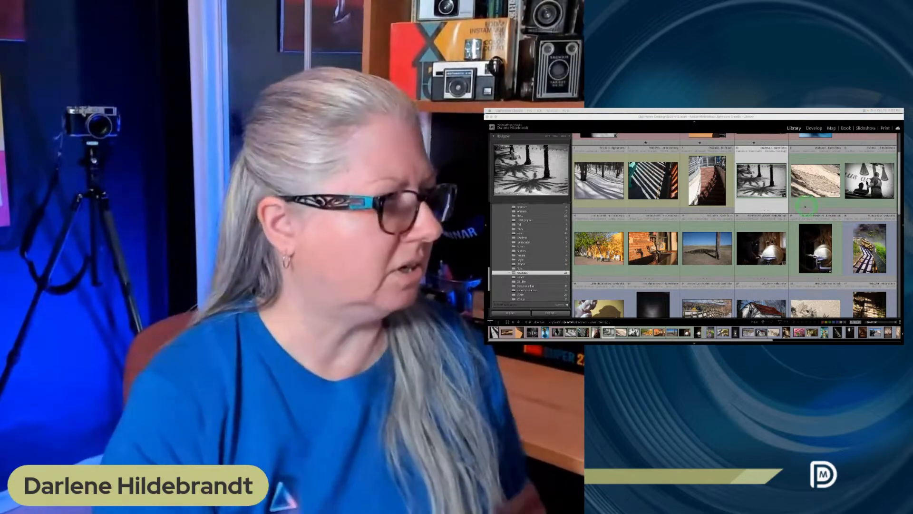
{"action": "left_click", "coordinate": [774, 187]}
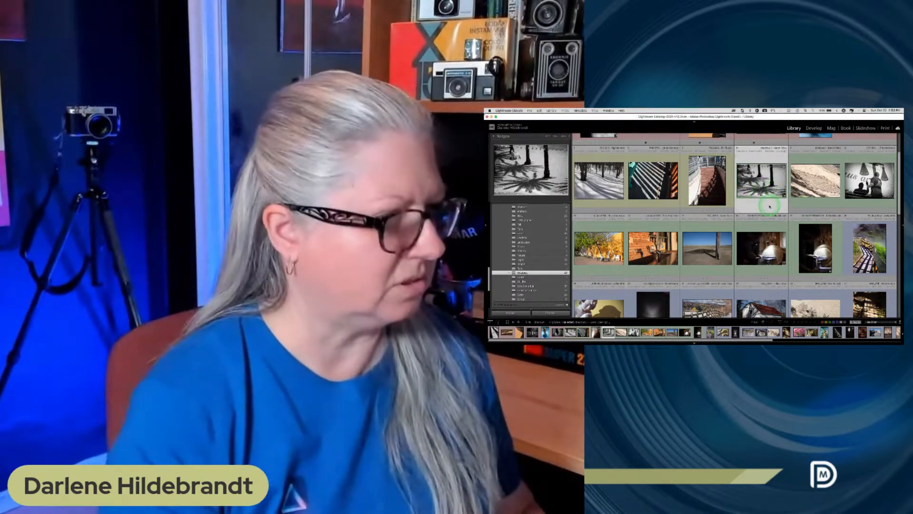
{"action": "scroll", "coordinate": [769, 206], "scroll_direction": "up", "scroll_amount": 3}
{"action": "key", "text": "6"}
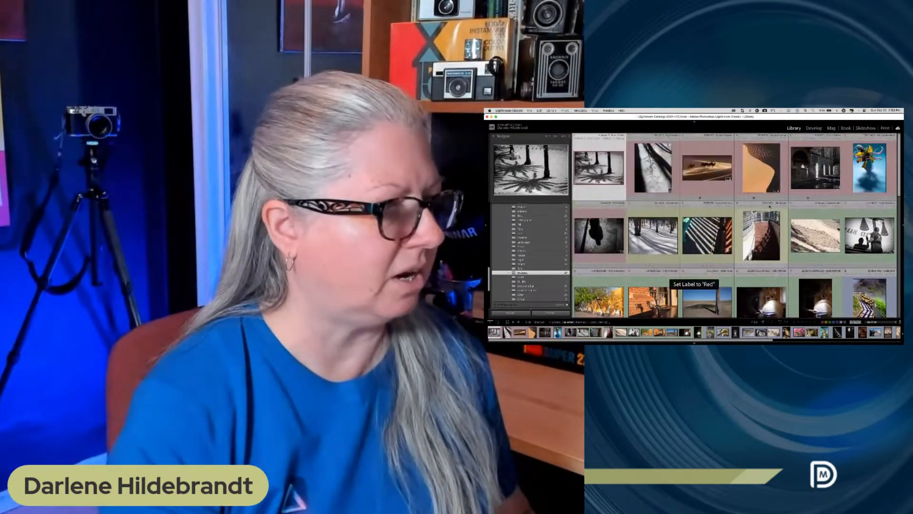
Step: View the black-and-white photo of the man working beside the lettered wall at large size, and return to the thumbnail grid
{"action": "left_click", "coordinate": [761, 228]}
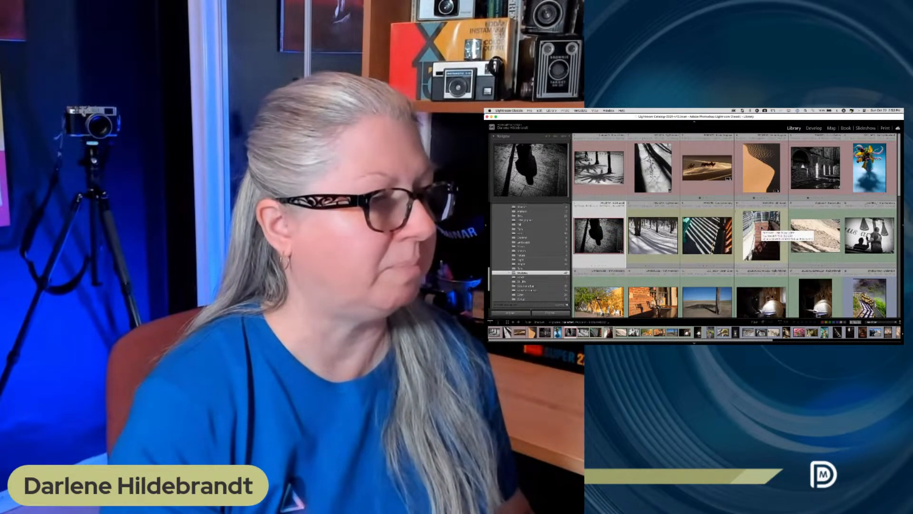
{"action": "scroll", "coordinate": [761, 227], "scroll_direction": "down", "scroll_amount": 1}
{"action": "double_click", "coordinate": [868, 219]}
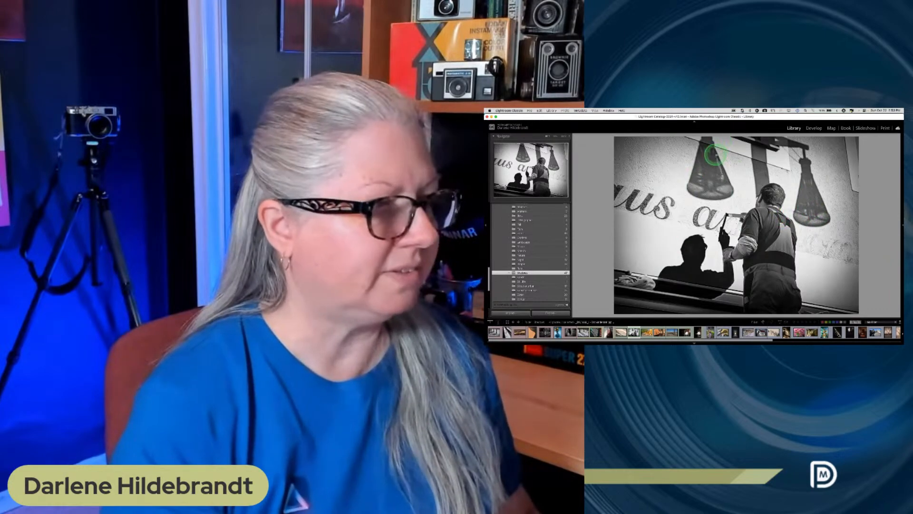
{"action": "key", "text": "g"}
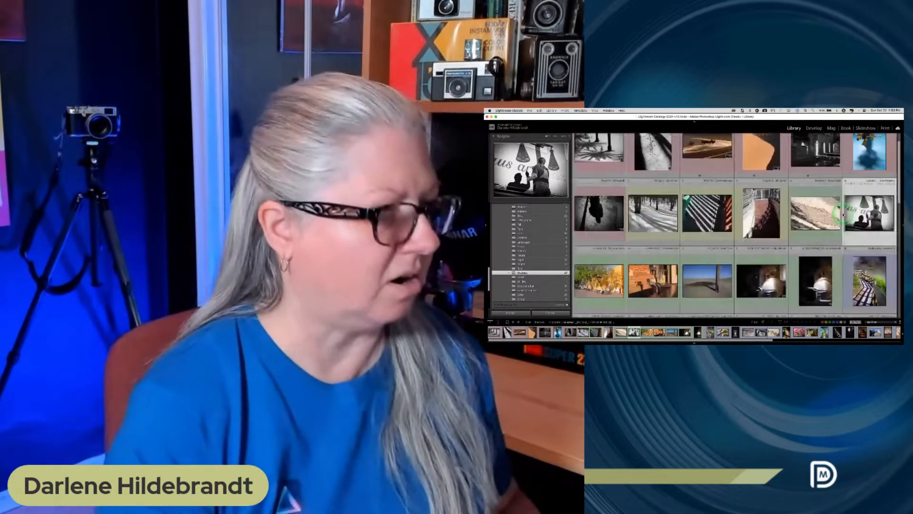
{"action": "scroll", "coordinate": [845, 214], "scroll_direction": "down", "scroll_amount": 1}
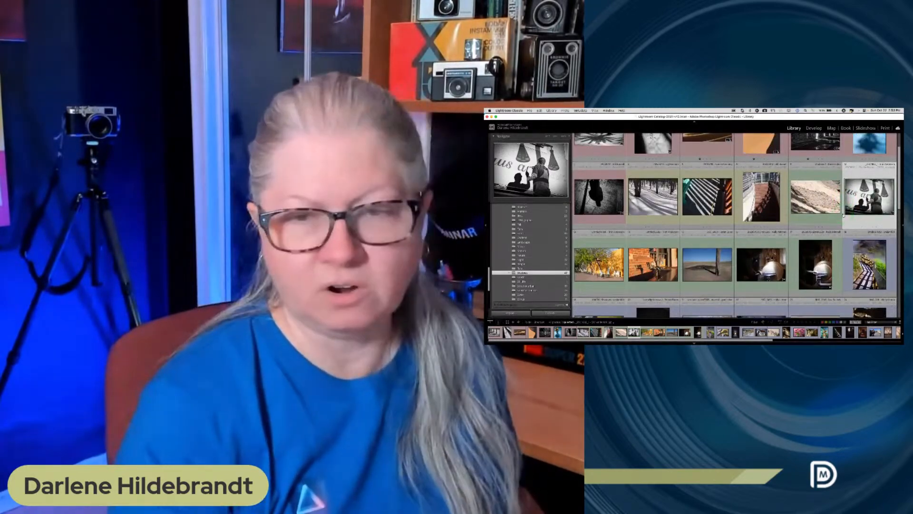
Step: Switch to Luminar Neo and browse its catalog, comparing it with the Lightroom Classic grid to locate the next photo for editing
{"action": "key", "text": "super+Tab"}
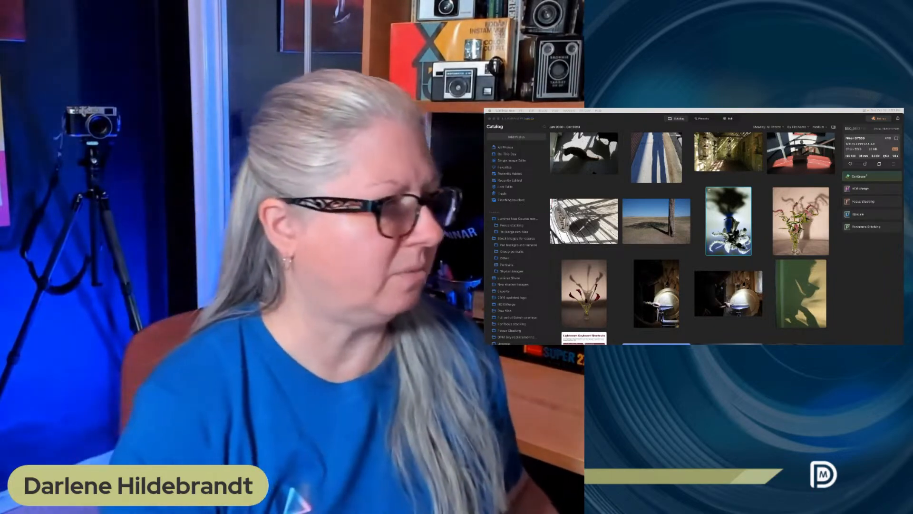
{"action": "left_click", "coordinate": [875, 285]}
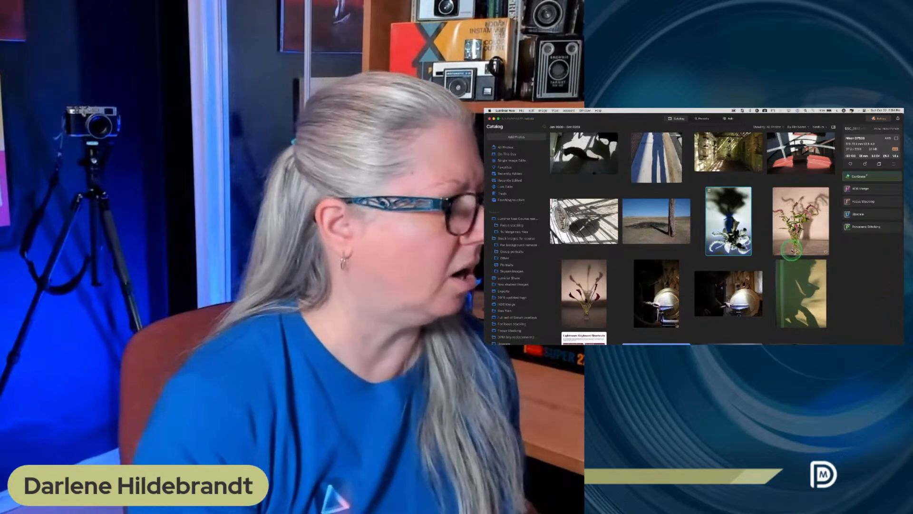
{"action": "scroll", "coordinate": [789, 252], "scroll_direction": "up", "scroll_amount": 2}
{"action": "scroll", "coordinate": [789, 254], "scroll_direction": "up", "scroll_amount": 1}
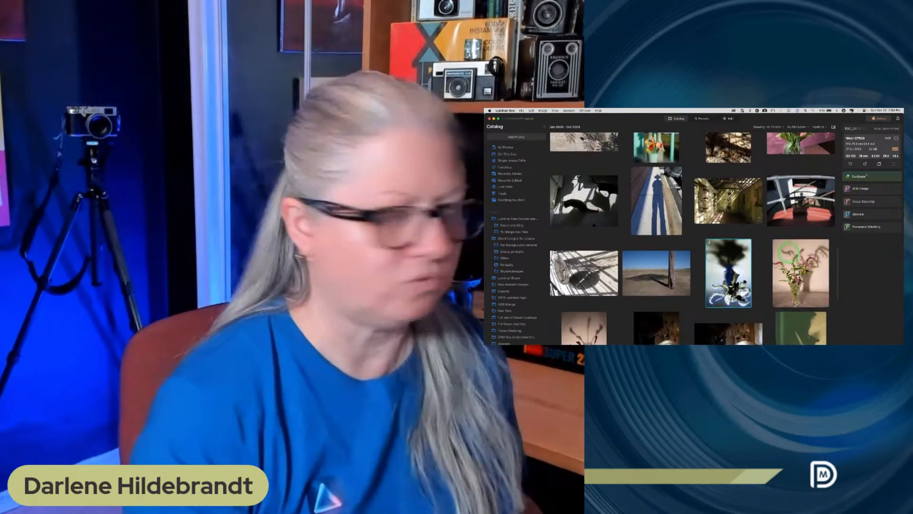
{"action": "key", "text": "super+Tab"}
{"action": "scroll", "coordinate": [789, 254], "scroll_direction": "down", "scroll_amount": 5}
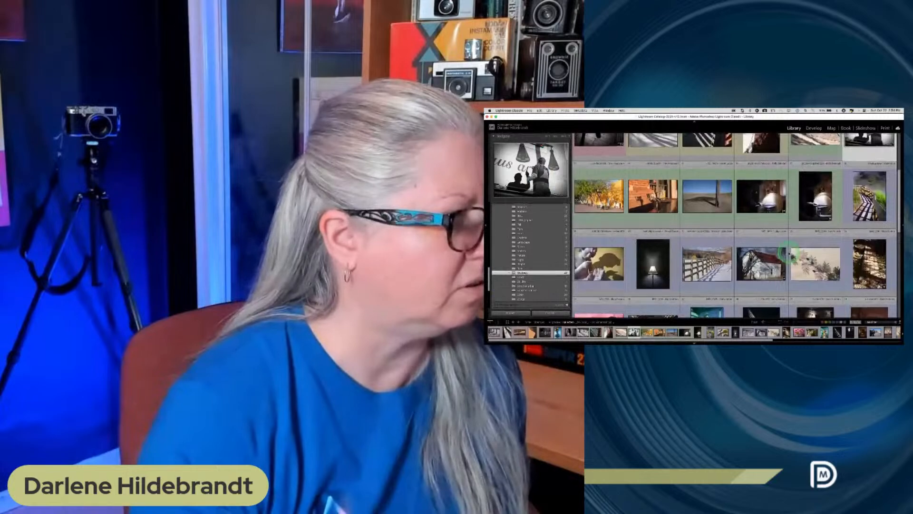
{"action": "scroll", "coordinate": [789, 252], "scroll_direction": "down", "scroll_amount": 3}
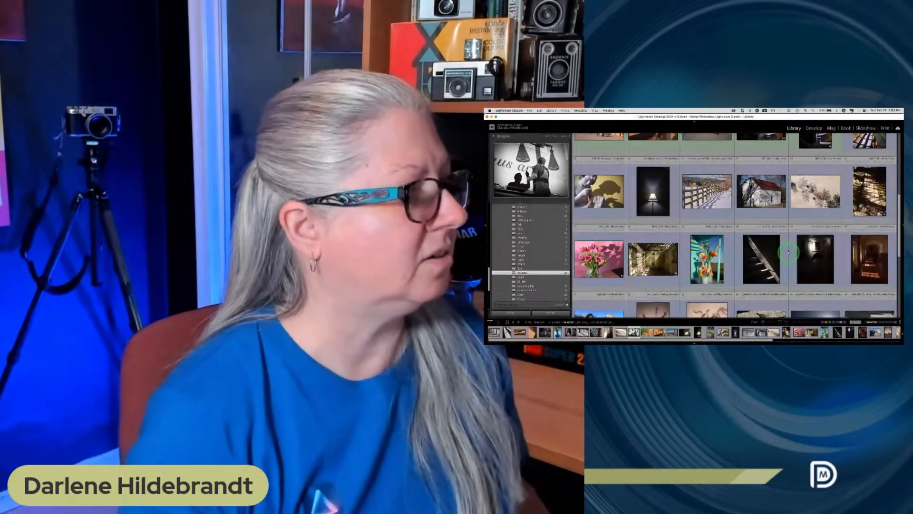
{"action": "scroll", "coordinate": [789, 253], "scroll_direction": "down", "scroll_amount": 2}
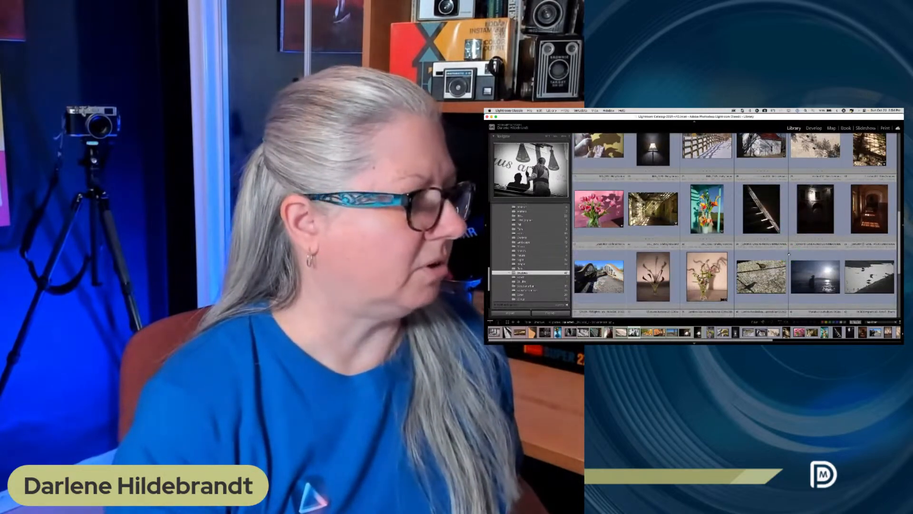
{"action": "key", "text": "super+Tab"}
{"action": "scroll", "coordinate": [790, 252], "scroll_direction": "down", "scroll_amount": 5}
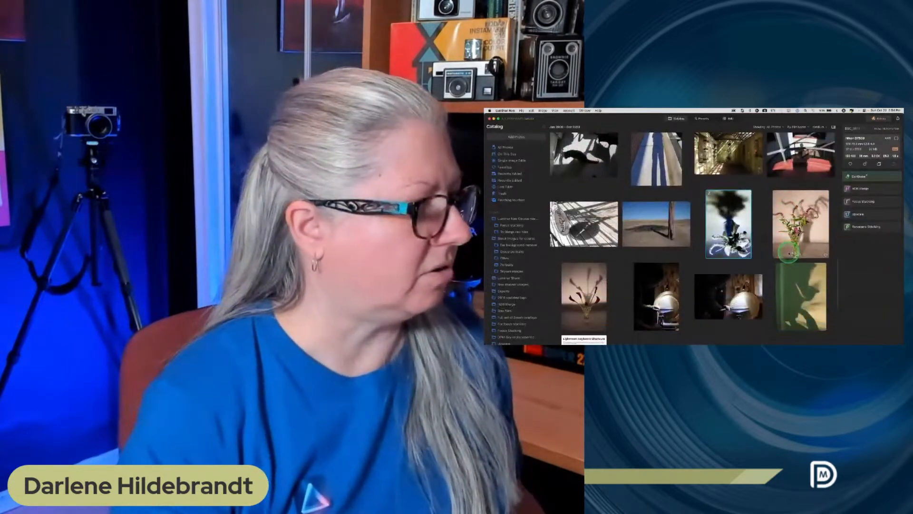
{"action": "scroll", "coordinate": [789, 253], "scroll_direction": "up", "scroll_amount": 2}
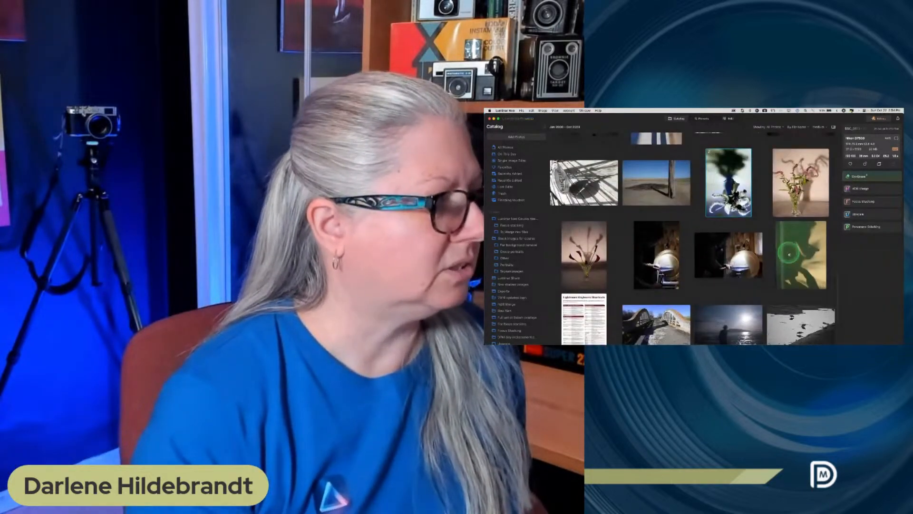
{"action": "key", "text": "super+Tab"}
{"action": "key", "text": "super+Tab"}
{"action": "scroll", "coordinate": [788, 252], "scroll_direction": "up", "scroll_amount": 6}
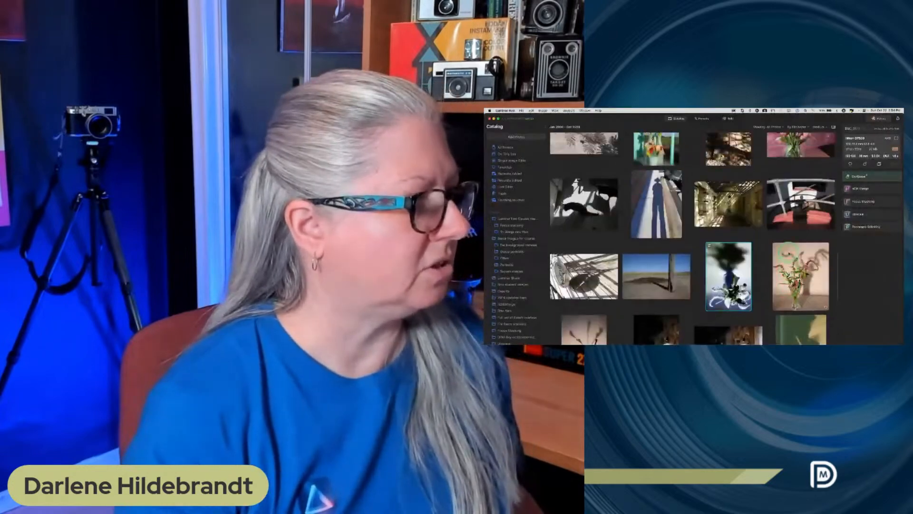
{"action": "scroll", "coordinate": [740, 191], "scroll_direction": "up", "scroll_amount": 3}
Step: Open the dark staircase photo for editing in Luminar Neo and expand the Develop tool
{"action": "left_click", "coordinate": [741, 185]}
{"action": "left_click", "coordinate": [727, 119]}
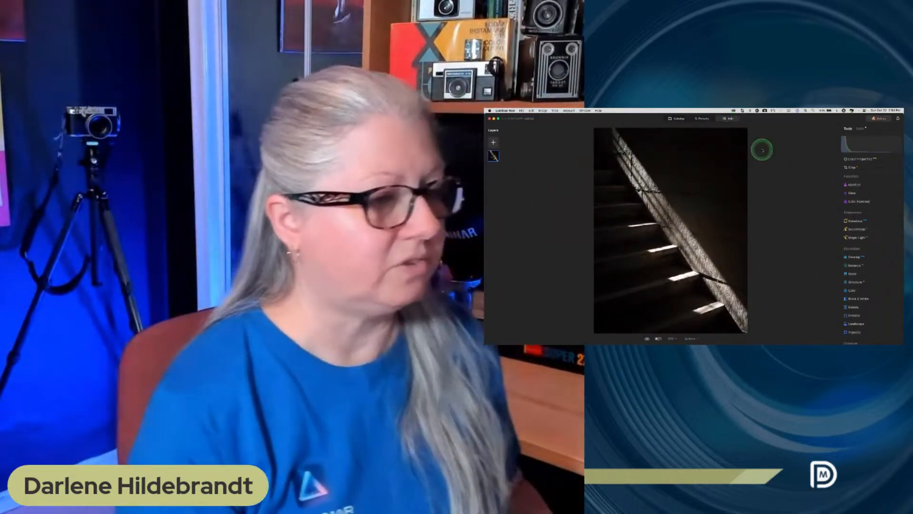
{"action": "left_click", "coordinate": [870, 258]}
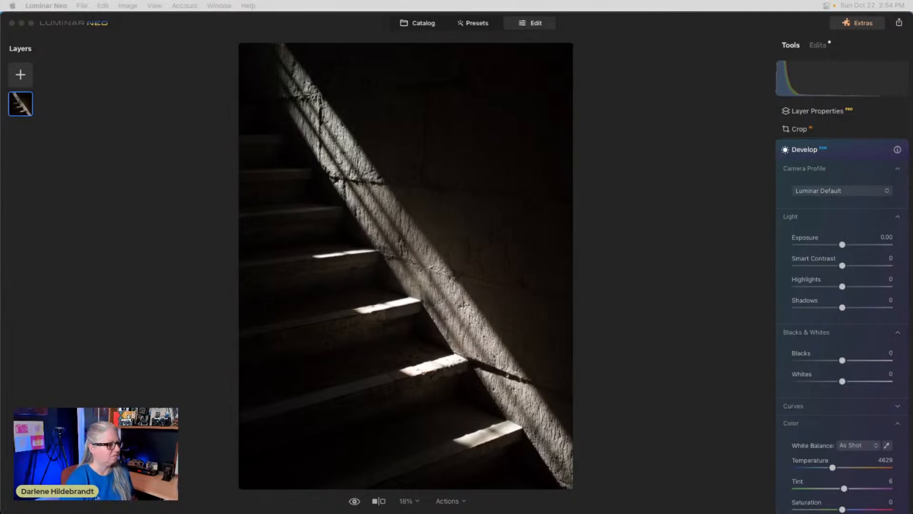
{"action": "left_click", "coordinate": [829, 208]}
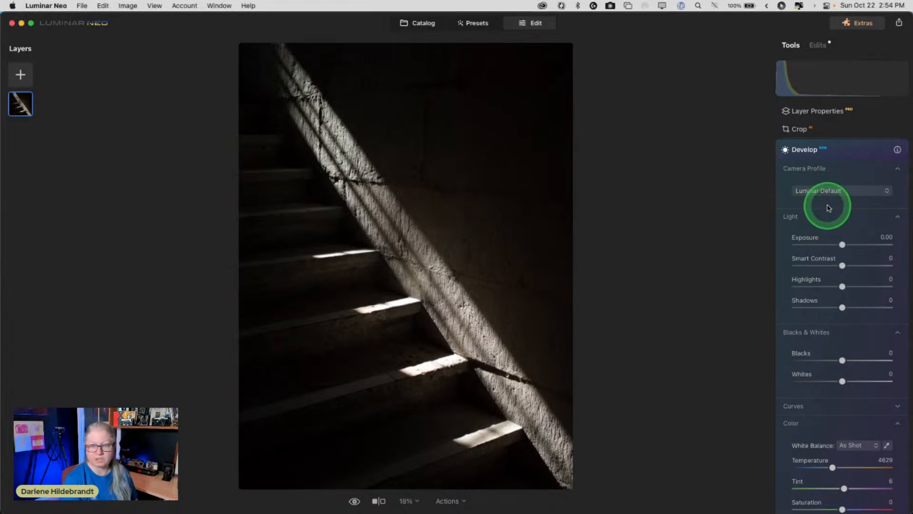
Step: Set the staircase photo's camera profile to Camera Monotone and collapse the Develop tool
{"action": "left_click", "coordinate": [830, 191]}
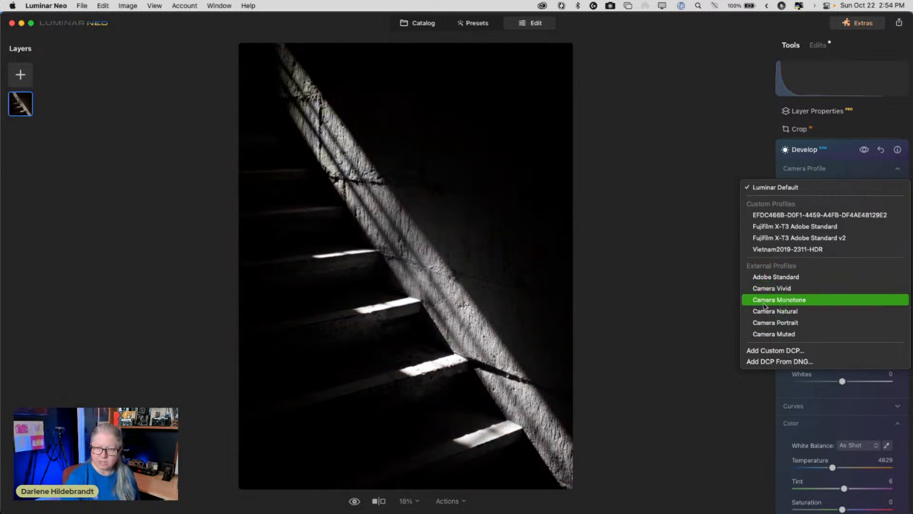
{"action": "left_click", "coordinate": [764, 306]}
{"action": "left_click", "coordinate": [836, 150]}
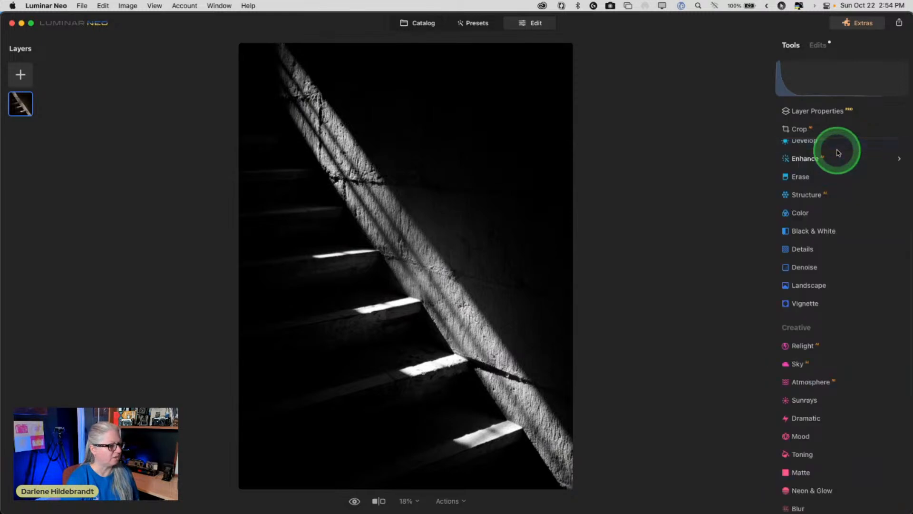
Step: Try a Black & White adjustment with the yellow luminance at -86, and reset it
{"action": "left_click", "coordinate": [806, 236]}
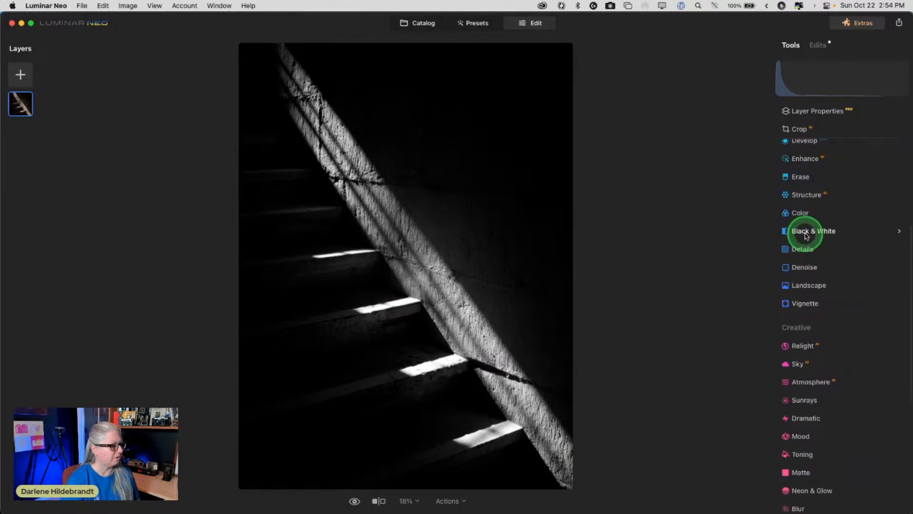
{"action": "left_click", "coordinate": [847, 284]}
{"action": "left_click_drag", "start_coordinate": [842, 348], "coordinate": [801, 346]}
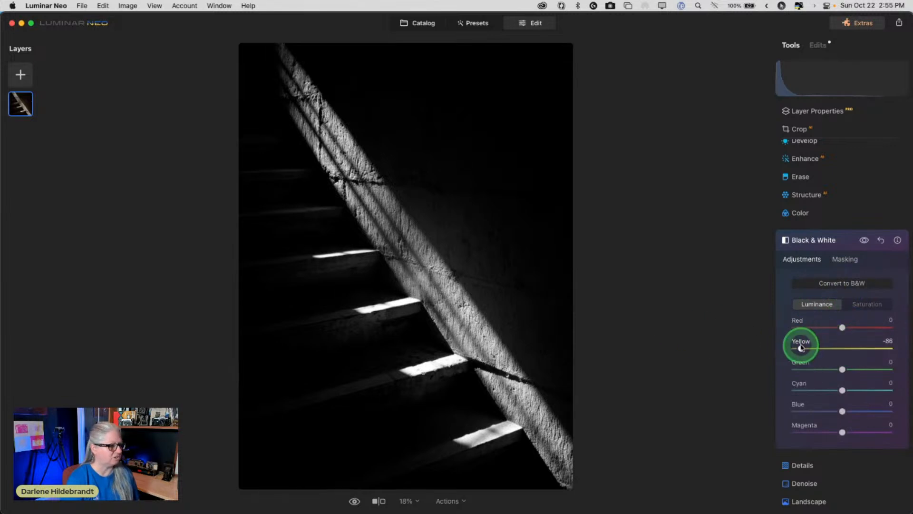
{"action": "left_click", "coordinate": [881, 241]}
Step: Reopen the photo's existing Develop edit and change the camera profile to Camera Natural
{"action": "left_click", "coordinate": [824, 46]}
{"action": "left_click", "coordinate": [897, 113]}
{"action": "left_click", "coordinate": [861, 124]}
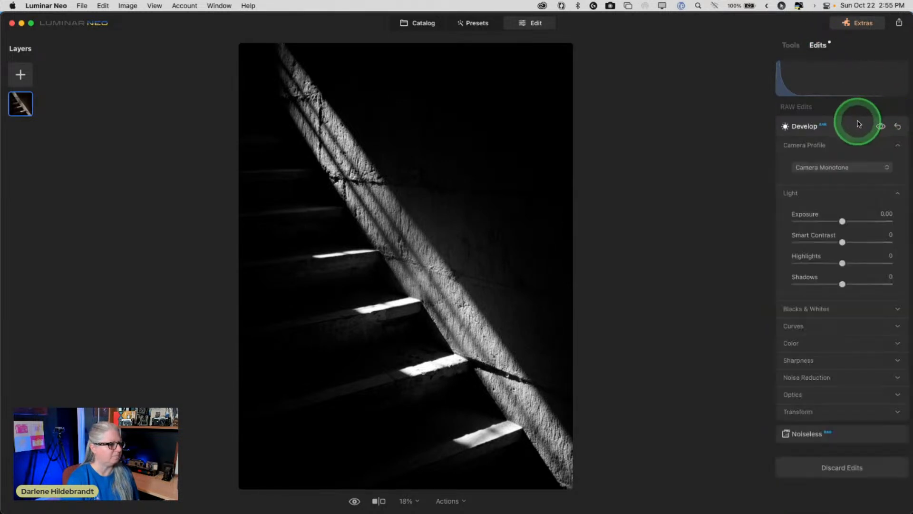
{"action": "left_click", "coordinate": [832, 171]}
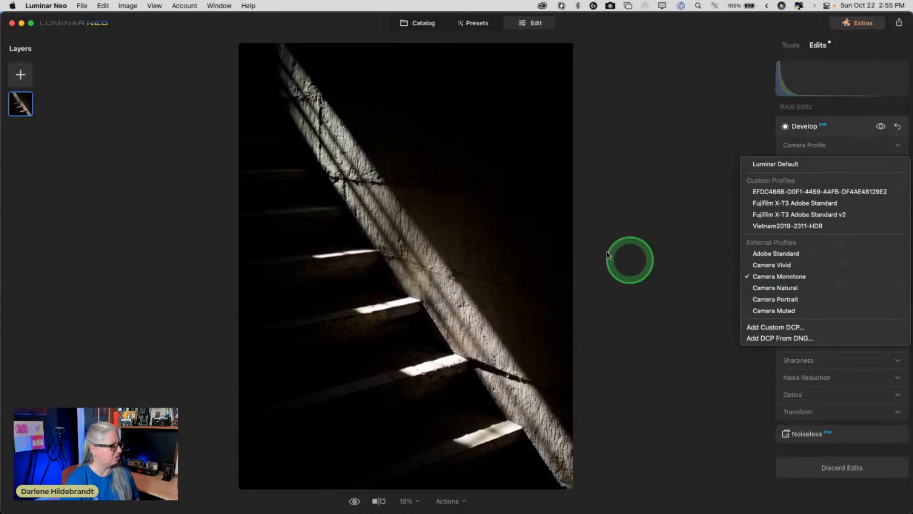
{"action": "left_click", "coordinate": [584, 246]}
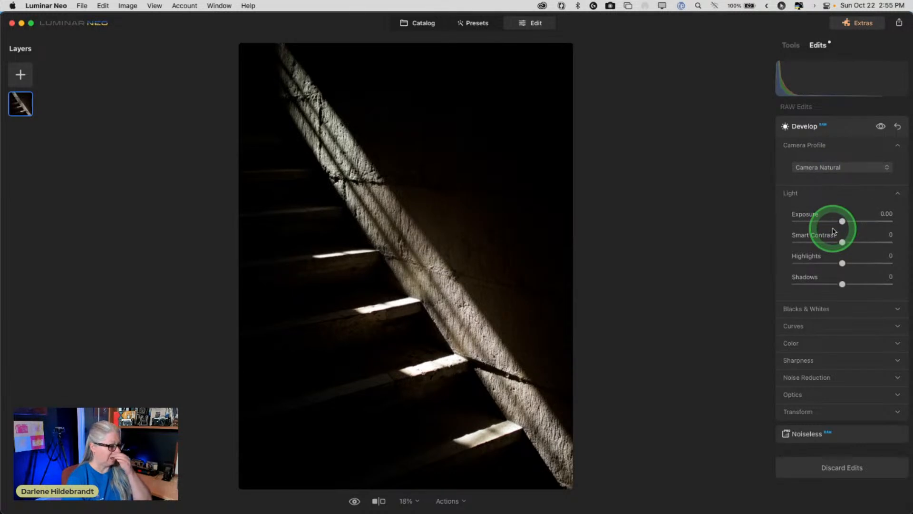
Step: Show the clipping overlay, and set Highlights to -100, Whites to 2 and Exposure to 0.17 for the staircase photo
{"action": "left_click", "coordinate": [802, 326]}
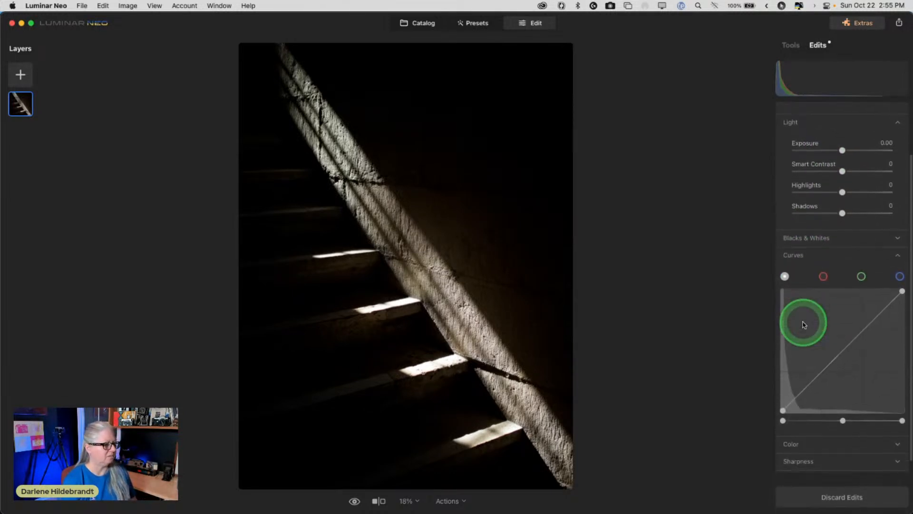
{"action": "mouse_move", "coordinate": [900, 97]}
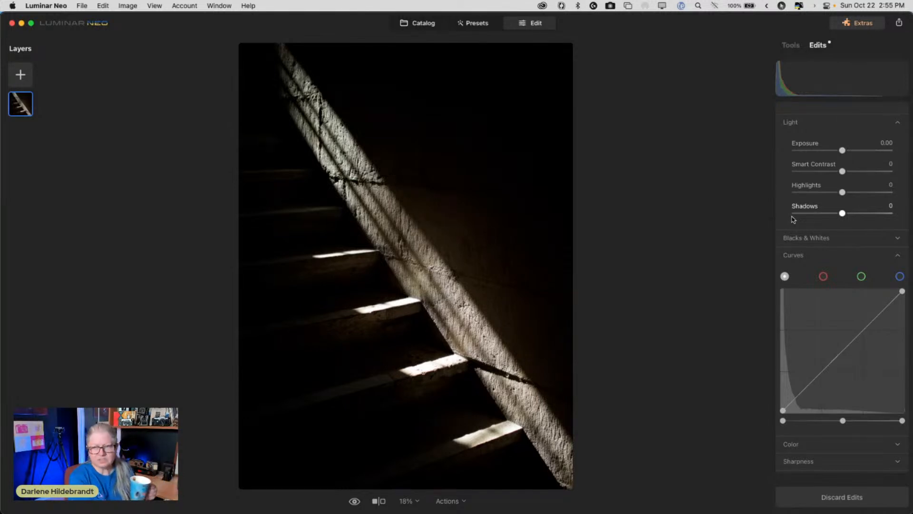
{"action": "key", "text": "j"}
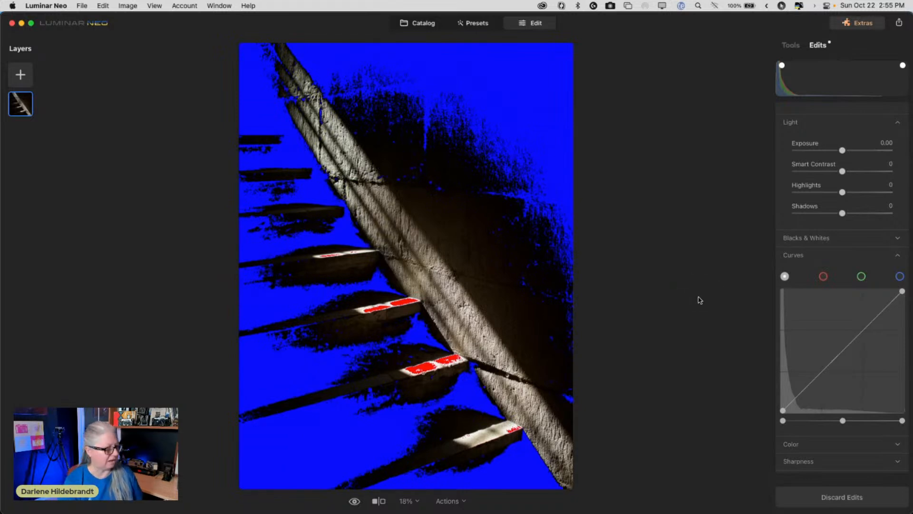
{"action": "left_click_drag", "start_coordinate": [843, 193], "coordinate": [660, 168]}
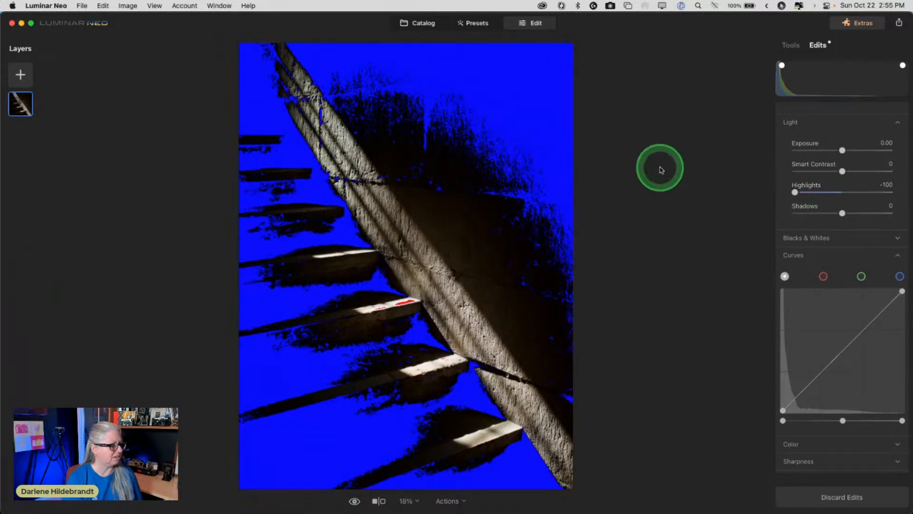
{"action": "left_click", "coordinate": [791, 240]}
{"action": "left_click_drag", "start_coordinate": [843, 295], "coordinate": [843, 151]}
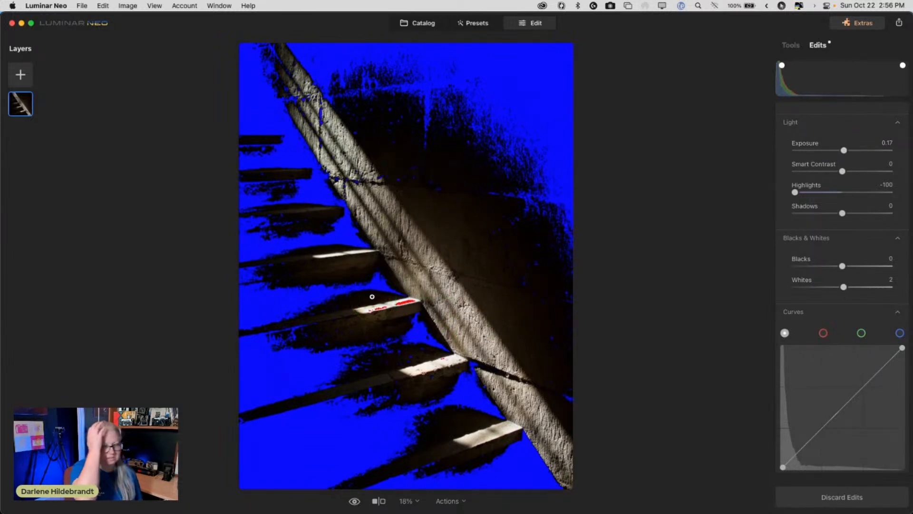
Step: Set the staircase photo's Blacks to -29 and Shadows to 4, checking against the clipping overlay and hiding it
{"action": "key", "text": "j"}
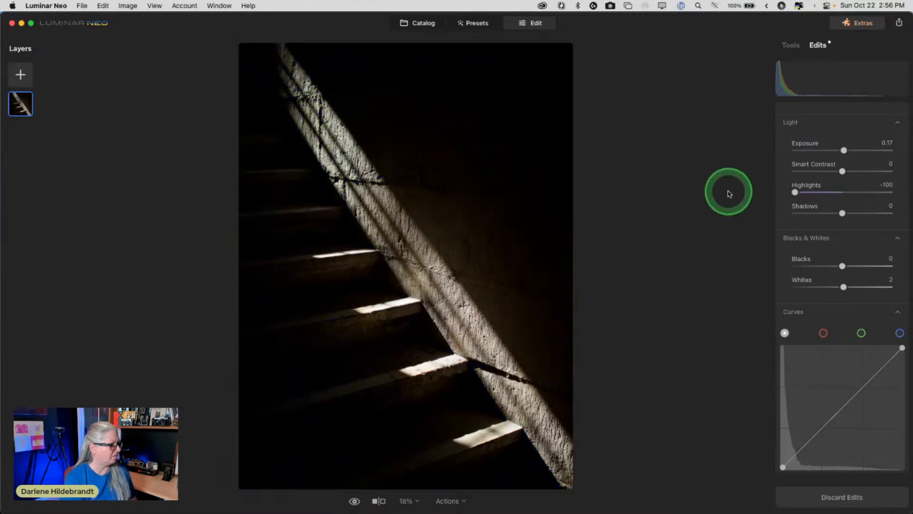
{"action": "key", "text": "j"}
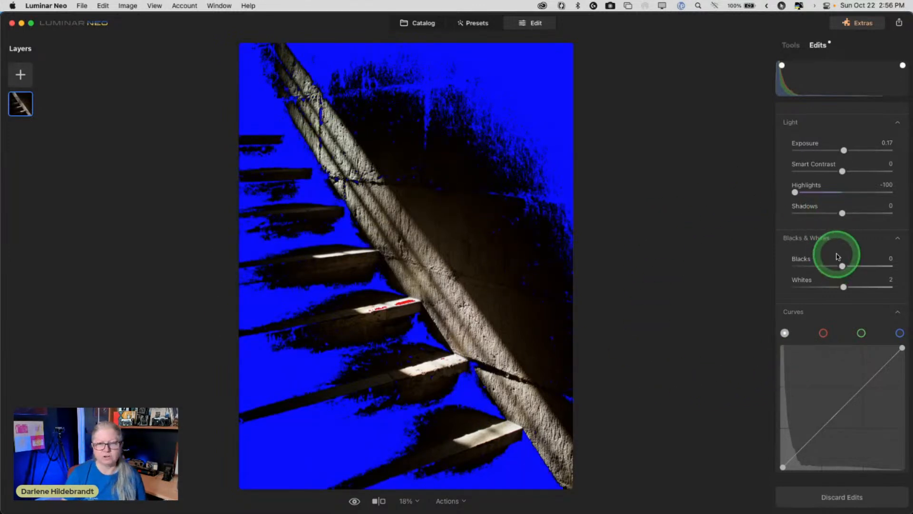
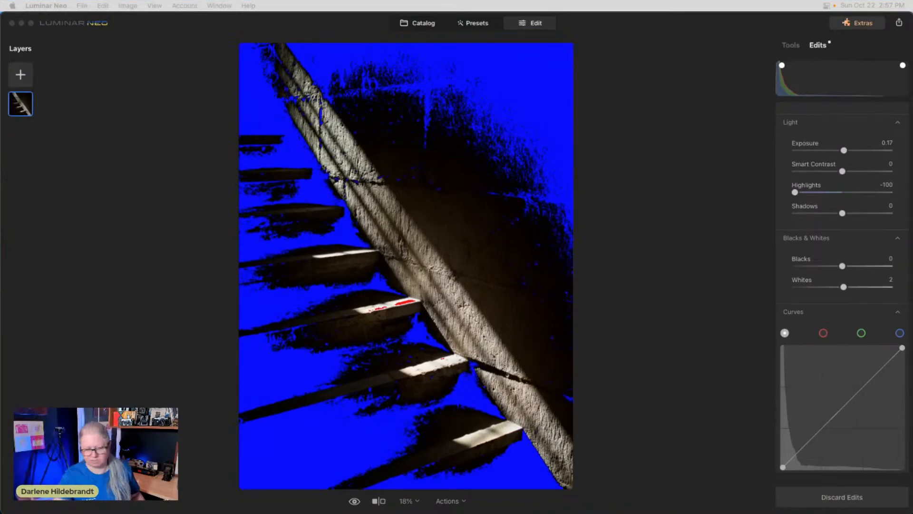
{"action": "left_click", "coordinate": [682, 259]}
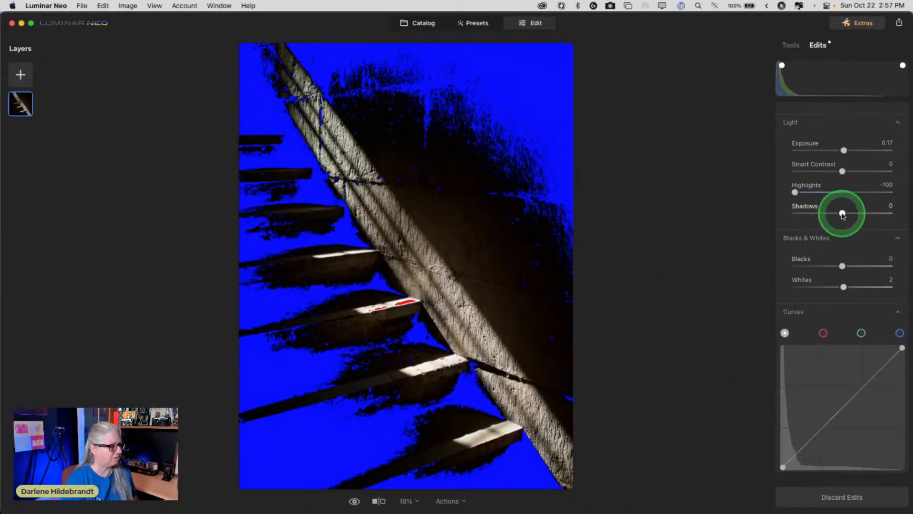
{"action": "left_click_drag", "start_coordinate": [843, 214], "coordinate": [845, 214]}
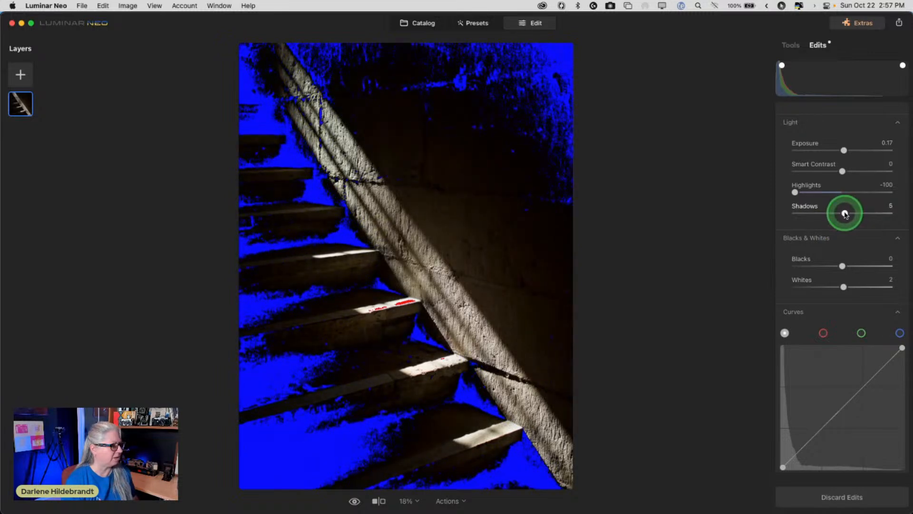
{"action": "left_click_drag", "start_coordinate": [843, 265], "coordinate": [829, 265]}
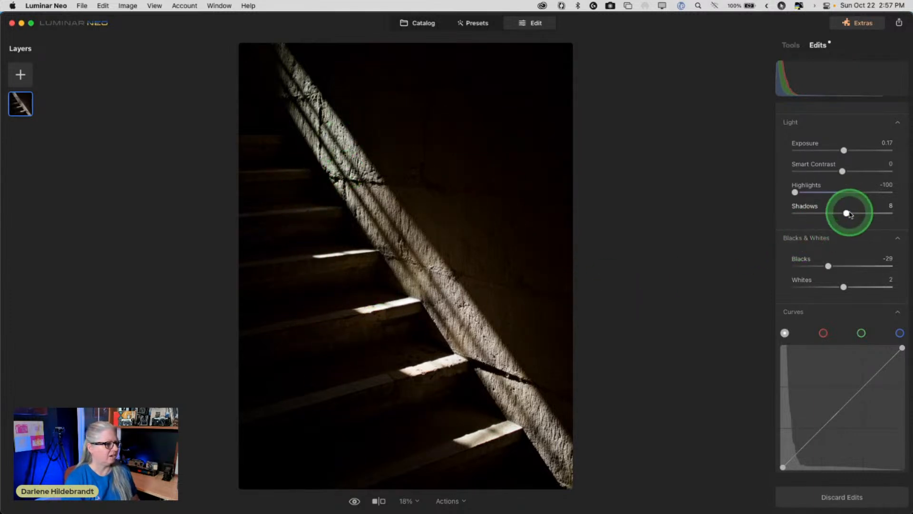
{"action": "double_click", "coordinate": [847, 213]}
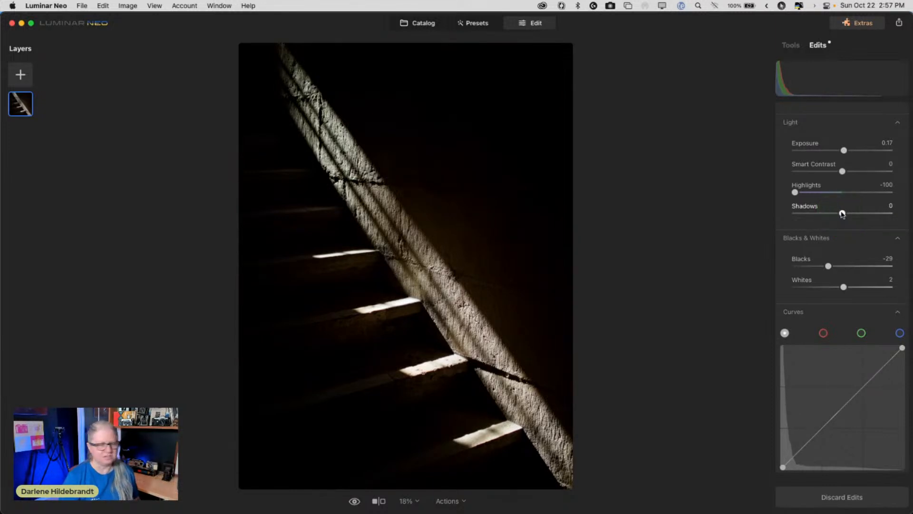
{"action": "left_click", "coordinate": [842, 213]}
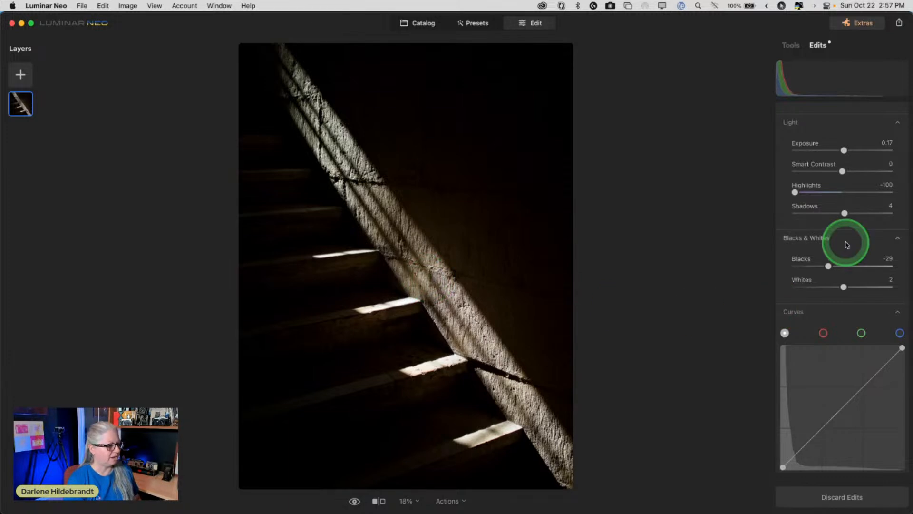
Step: Enable Auto Fix Chromatic Aberrations and Auto Defringe in the Optics settings, with Auto Distortion Corrections off
{"action": "scroll", "coordinate": [846, 245], "scroll_direction": "down", "scroll_amount": 5}
{"action": "left_click", "coordinate": [799, 424]}
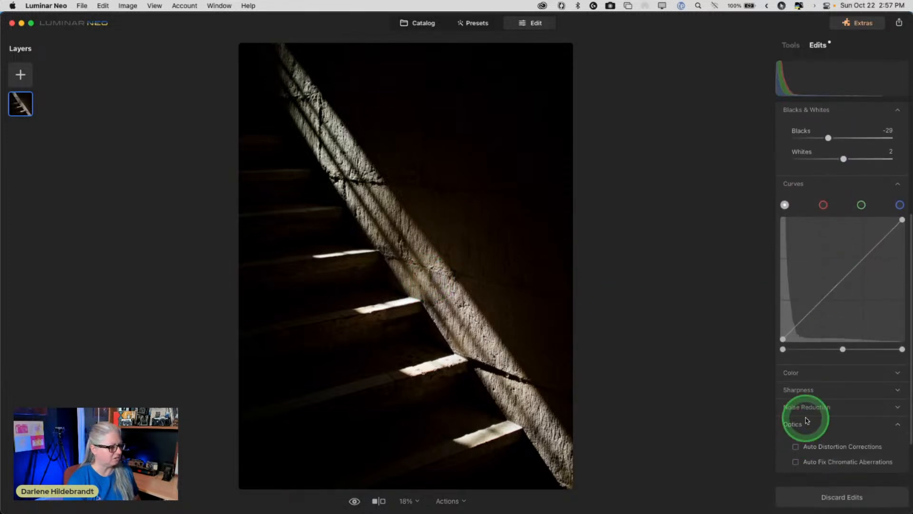
{"action": "double_click", "coordinate": [533, 432]}
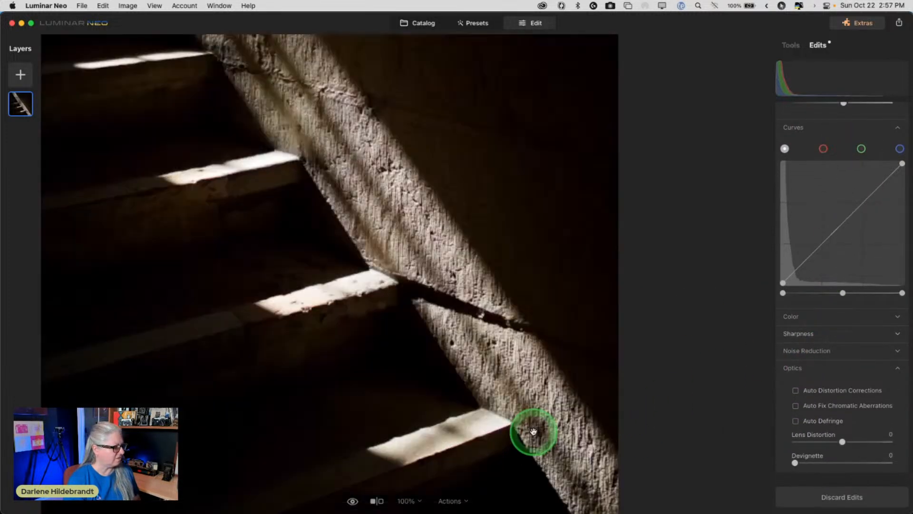
{"action": "scroll", "coordinate": [533, 432], "scroll_direction": "down", "scroll_amount": 5}
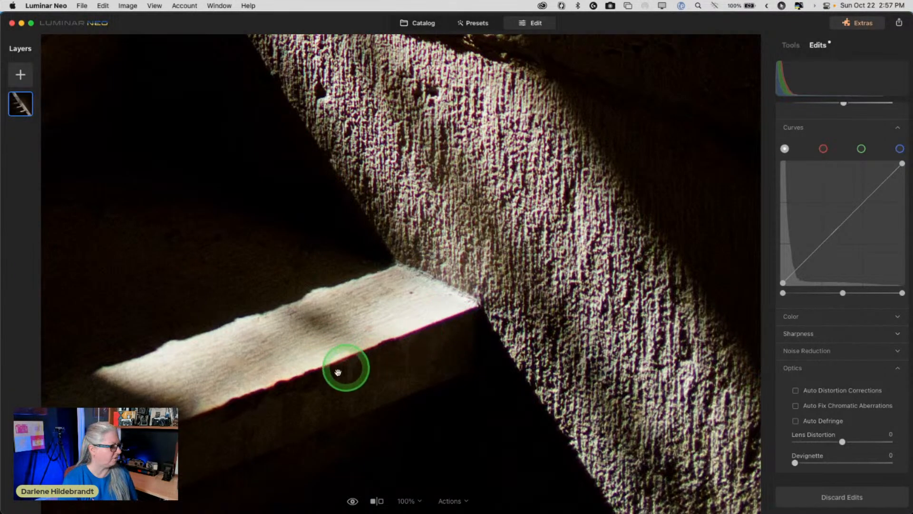
{"action": "key", "text": "super+equal"}
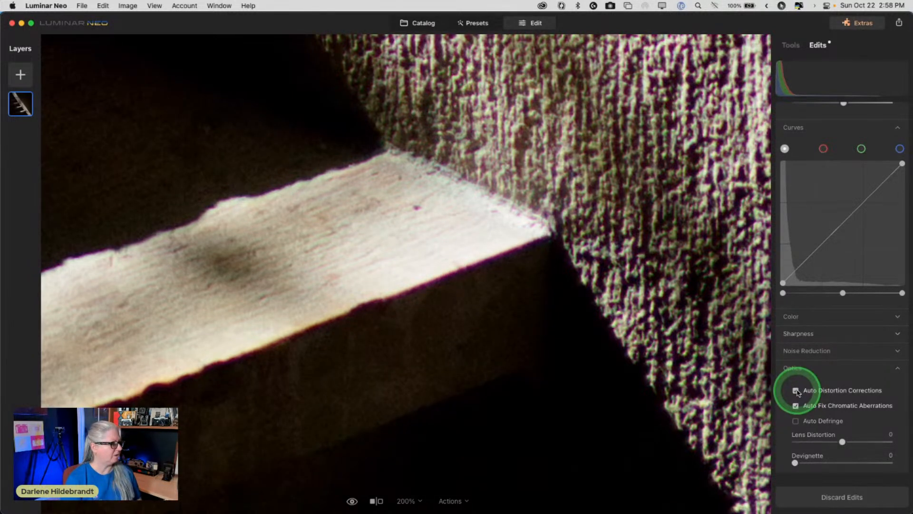
{"action": "left_click", "coordinate": [796, 390]}
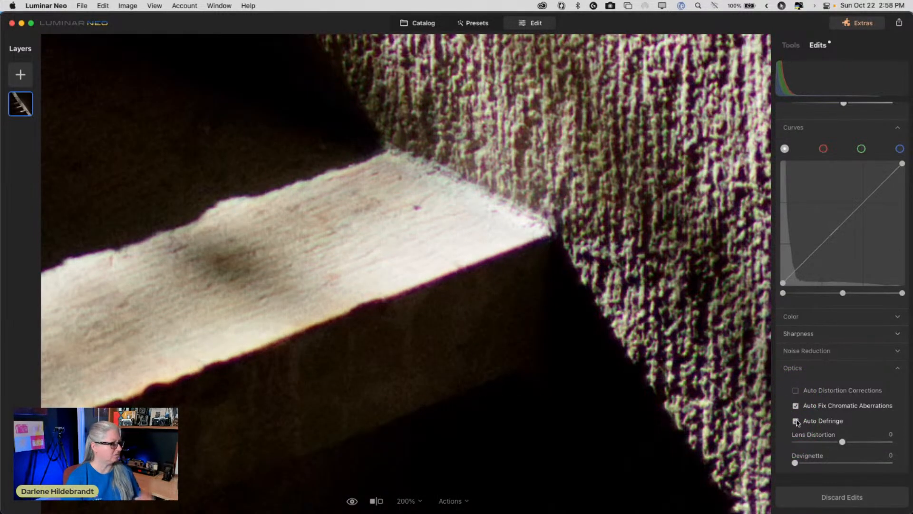
{"action": "left_click", "coordinate": [796, 421]}
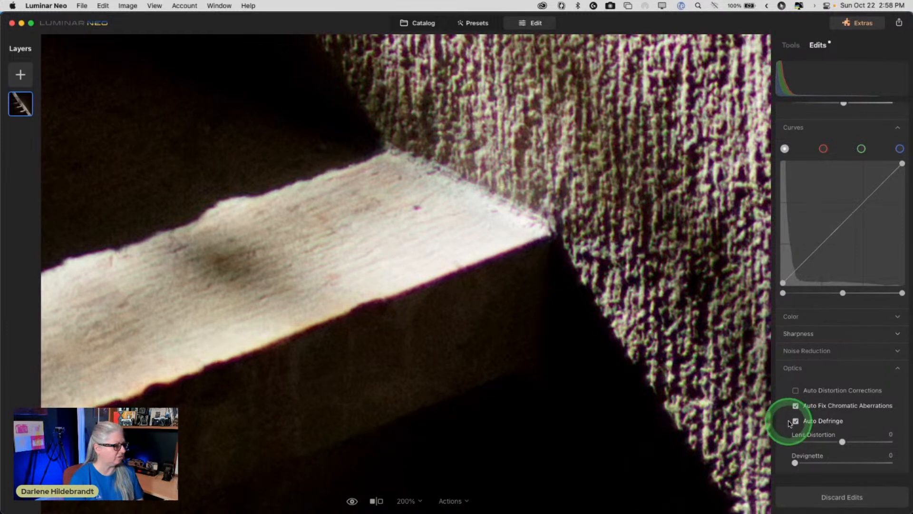
{"action": "left_click", "coordinate": [796, 406]}
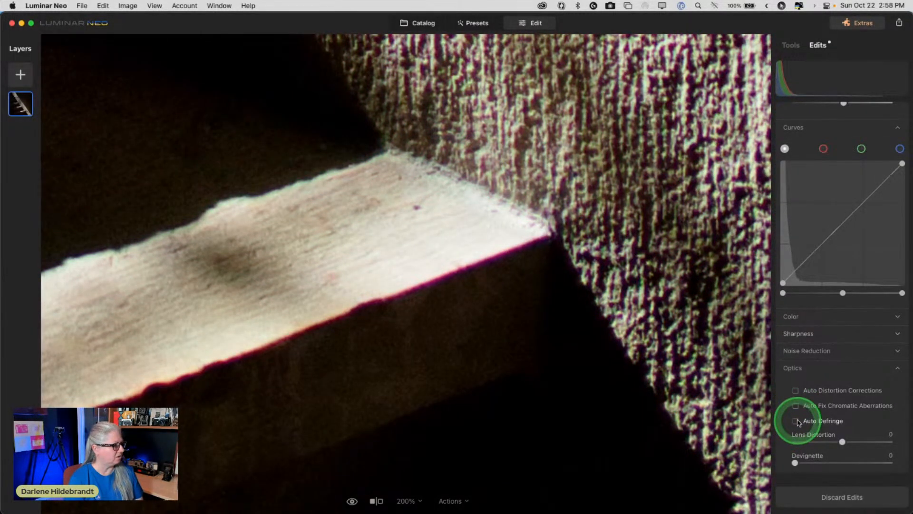
{"action": "left_click", "coordinate": [795, 406]}
{"action": "left_click", "coordinate": [796, 421]}
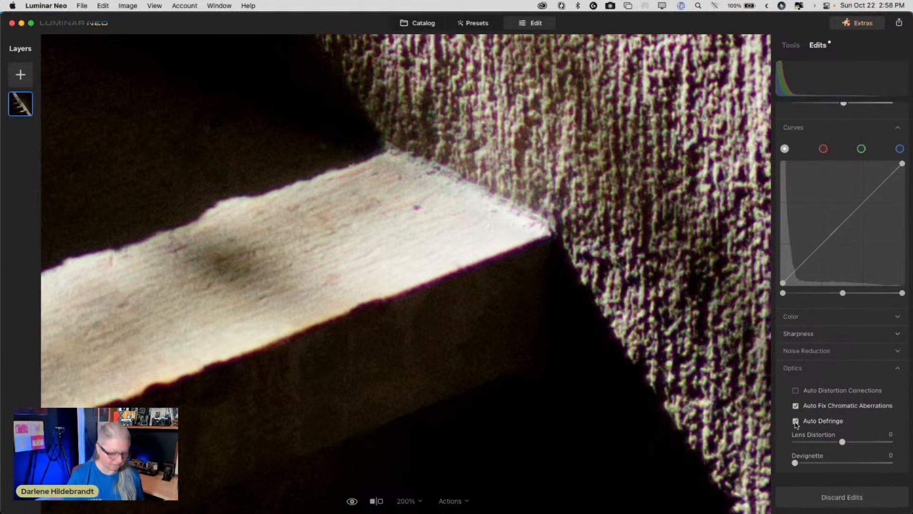
Step: Compare the staircase photo with and without its Develop edits, fit it to the window and collapse Develop
{"action": "key", "text": "super+minus"}
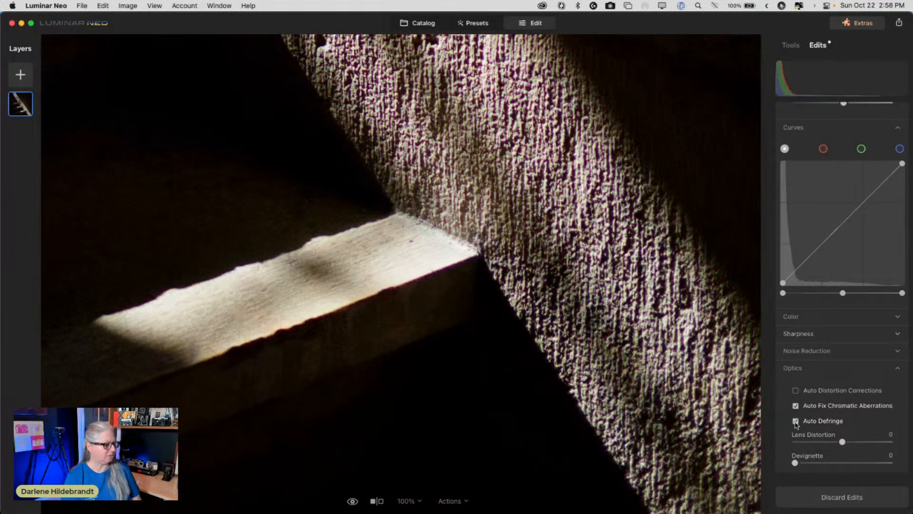
{"action": "key", "text": "backslash"}
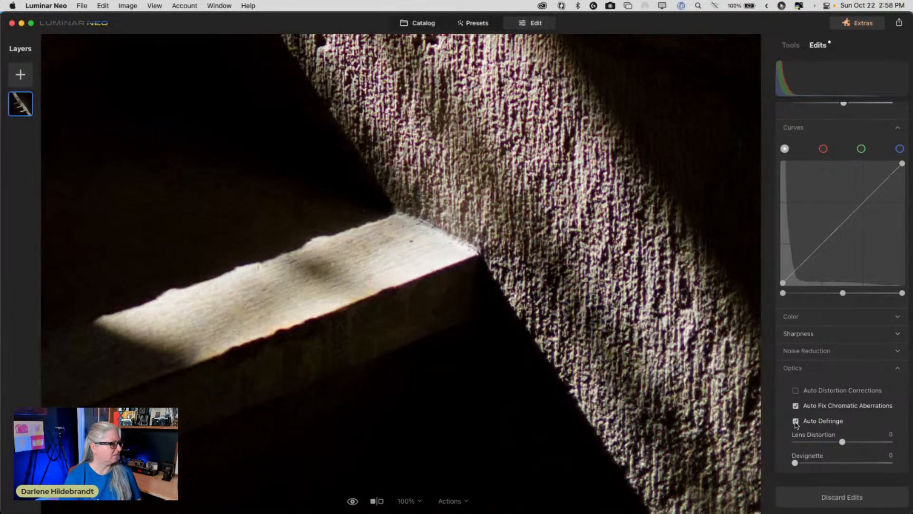
{"action": "key", "text": "backslash"}
{"action": "key", "text": "backslash"}
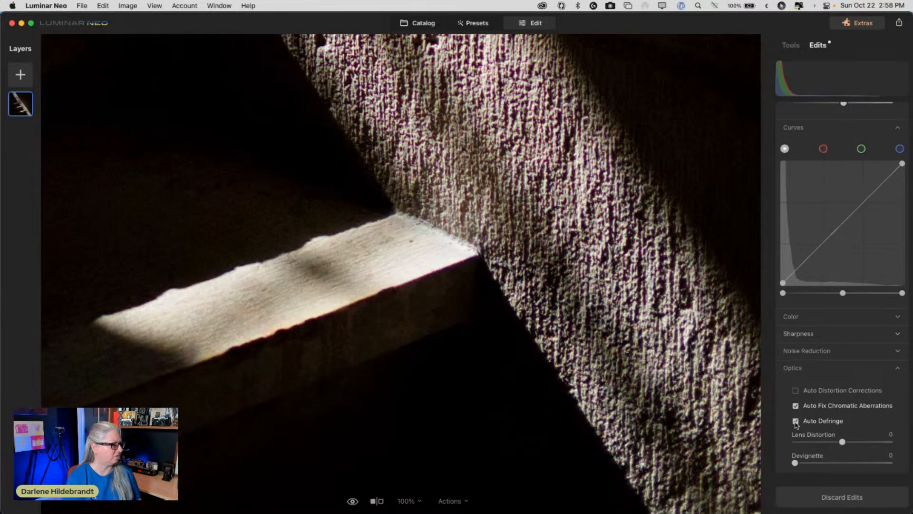
{"action": "scroll", "coordinate": [816, 377], "scroll_direction": "up", "scroll_amount": 10}
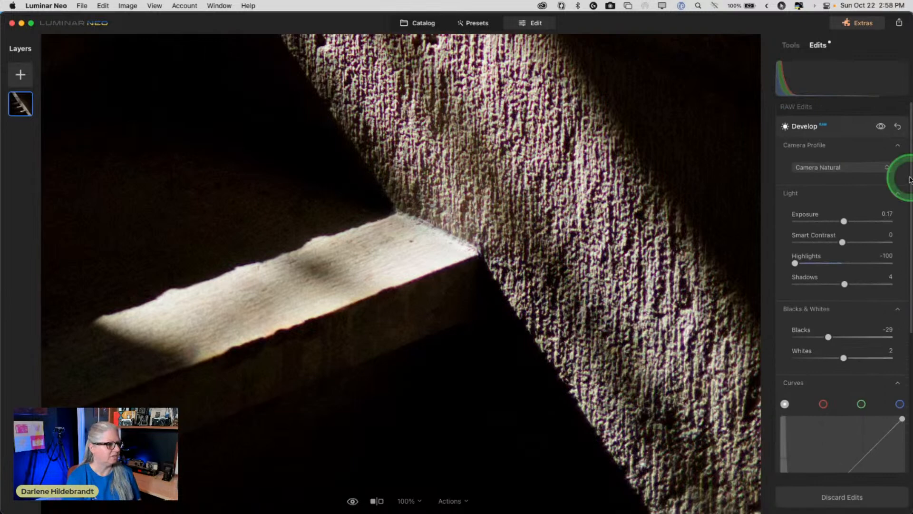
{"action": "left_click", "coordinate": [881, 127]}
{"action": "left_click", "coordinate": [881, 127]}
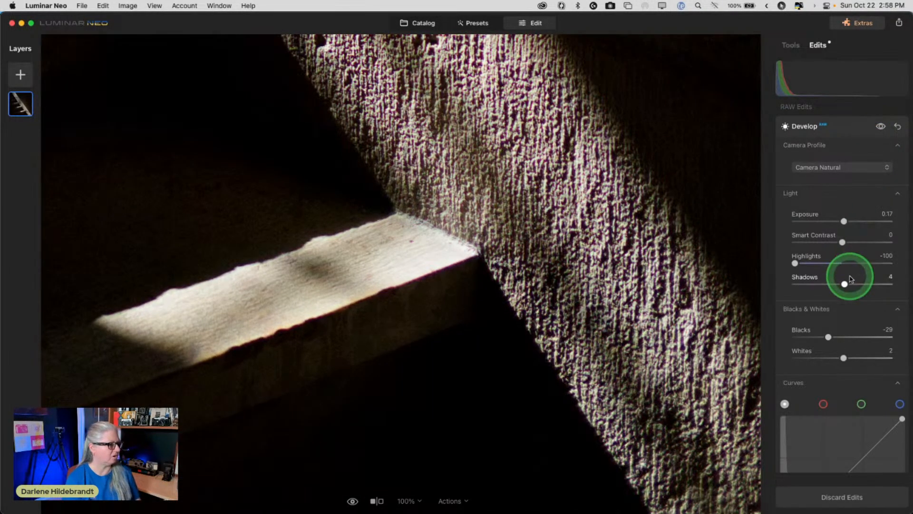
{"action": "key", "text": "super+0"}
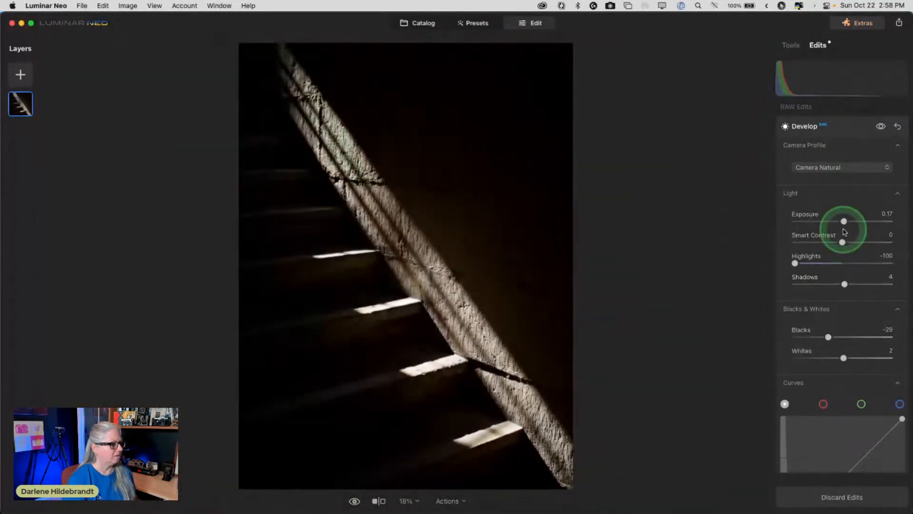
{"action": "left_click", "coordinate": [846, 133]}
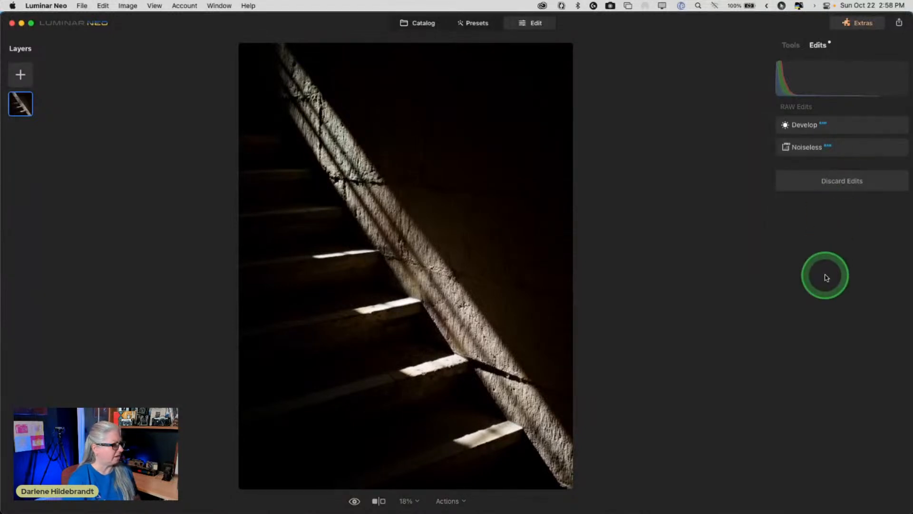
Step: Convert the staircase photo to black and white with the Black & White tool
{"action": "left_click", "coordinate": [788, 49]}
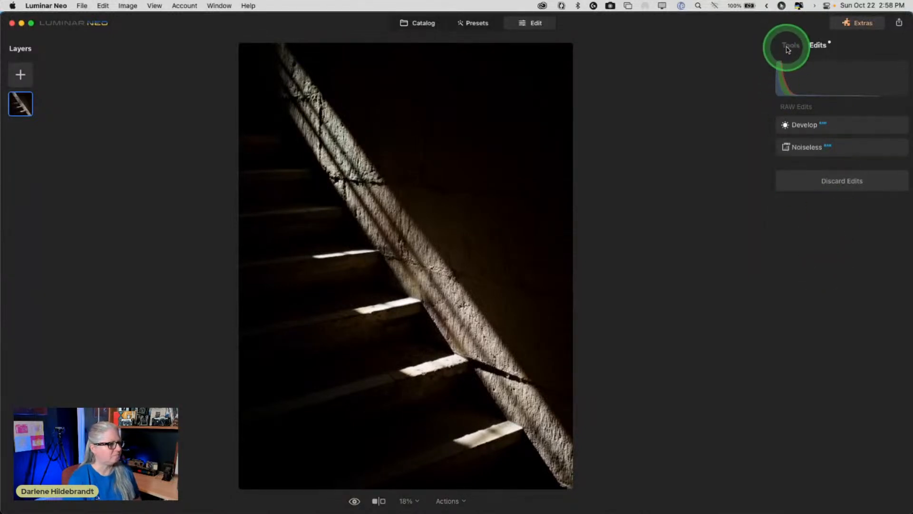
{"action": "left_click", "coordinate": [821, 302]}
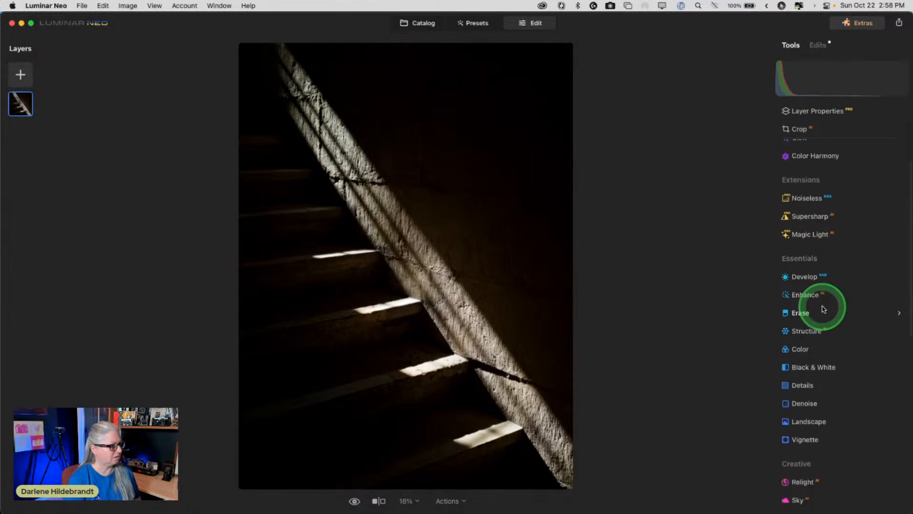
{"action": "left_click", "coordinate": [816, 362]}
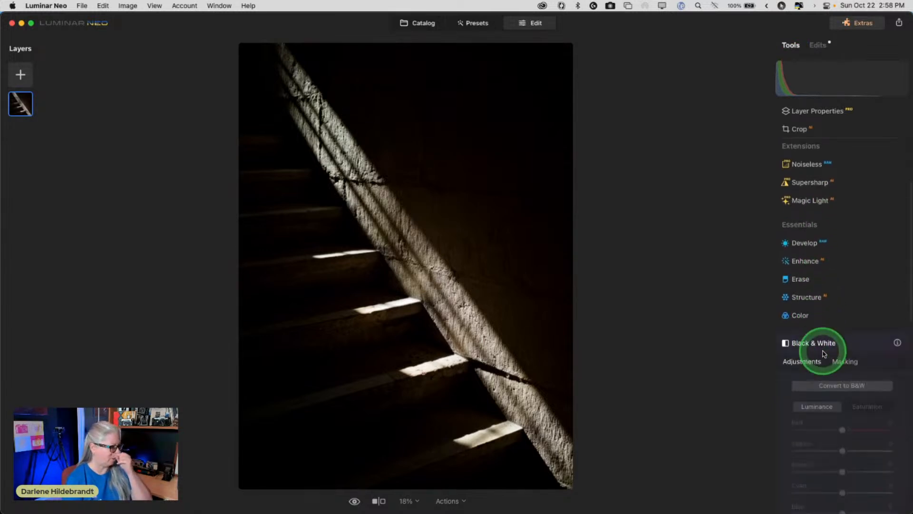
{"action": "left_click", "coordinate": [832, 261]}
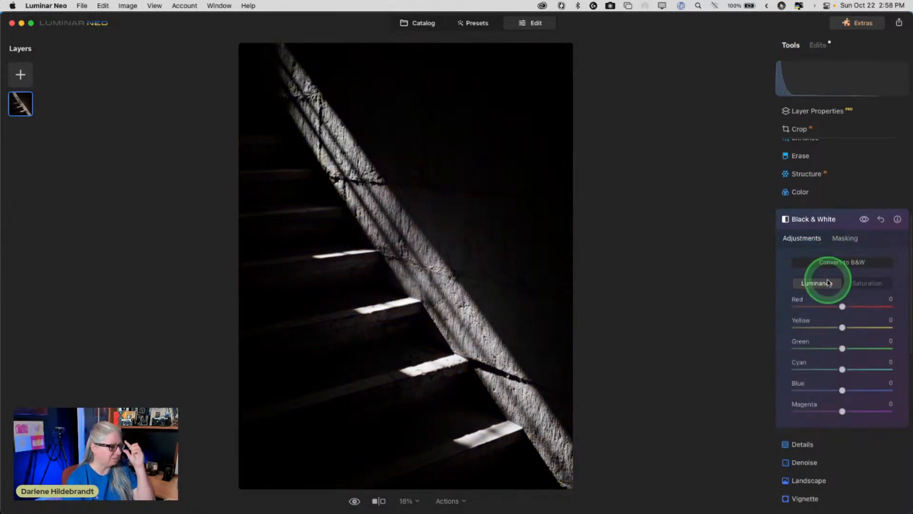
Step: Set the black-and-white luminance to Red 15, Yellow 47 and Green 1, compare the effect and collapse the tool
{"action": "left_click_drag", "start_coordinate": [842, 328], "coordinate": [852, 312]}
{"action": "mouse_move", "coordinate": [841, 349]}
{"action": "left_mouse_down"}
{"action": "mouse_move", "coordinate": [836, 338]}
{"action": "mouse_move", "coordinate": [840, 347]}
{"action": "mouse_move", "coordinate": [824, 346]}
{"action": "mouse_move", "coordinate": [854, 353]}
{"action": "mouse_move", "coordinate": [844, 352]}
{"action": "left_mouse_up"}
{"action": "left_click", "coordinate": [864, 220]}
{"action": "left_click", "coordinate": [865, 222]}
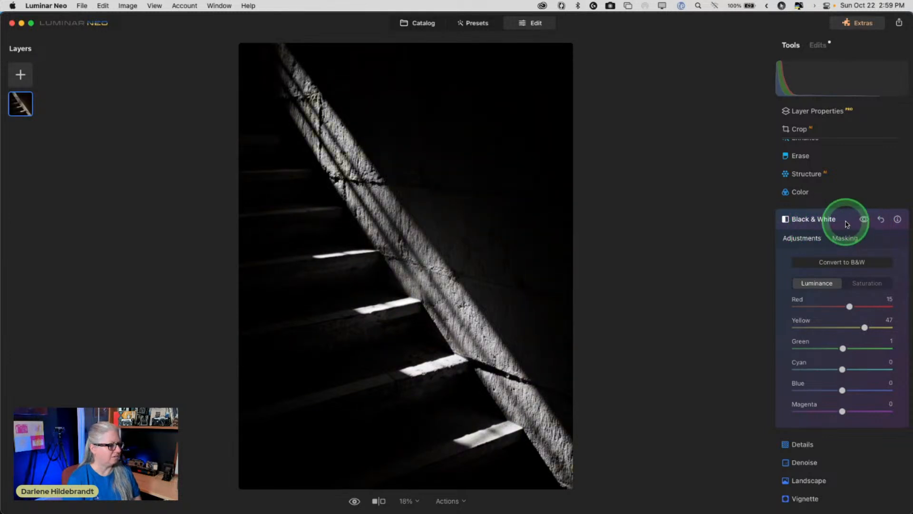
{"action": "left_click", "coordinate": [847, 224]}
Step: Open the Mood tool for the staircase photo and set its Amount to 57
{"action": "left_click", "coordinate": [817, 329]}
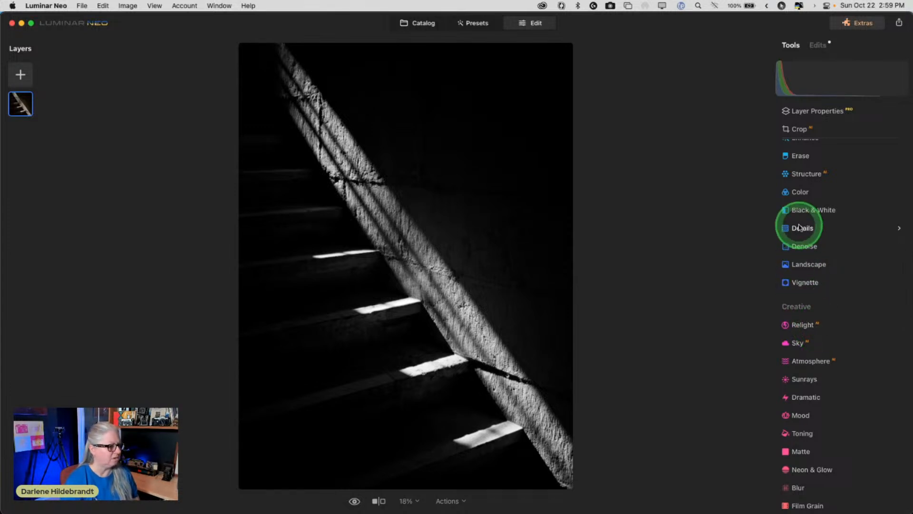
{"action": "scroll", "coordinate": [801, 223], "scroll_direction": "up", "scroll_amount": 3}
{"action": "scroll", "coordinate": [800, 225], "scroll_direction": "up", "scroll_amount": 5}
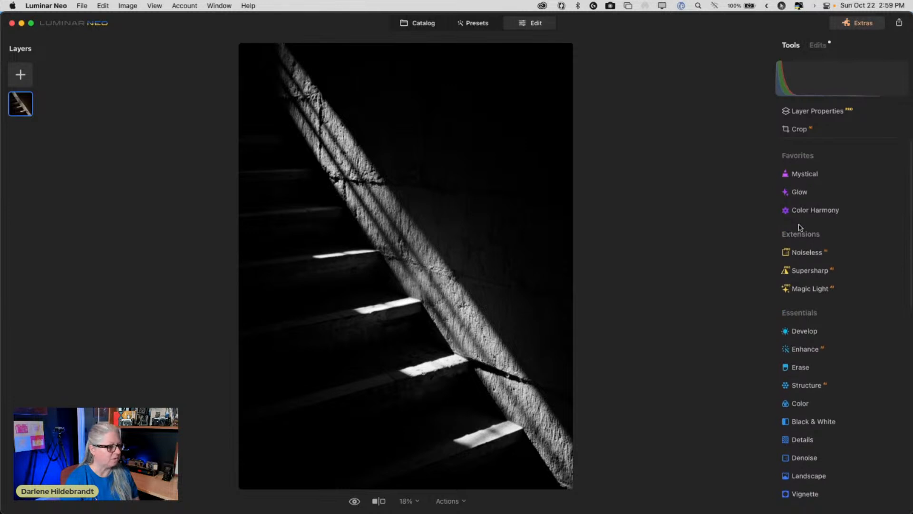
{"action": "scroll", "coordinate": [812, 203], "scroll_direction": "down", "scroll_amount": 8}
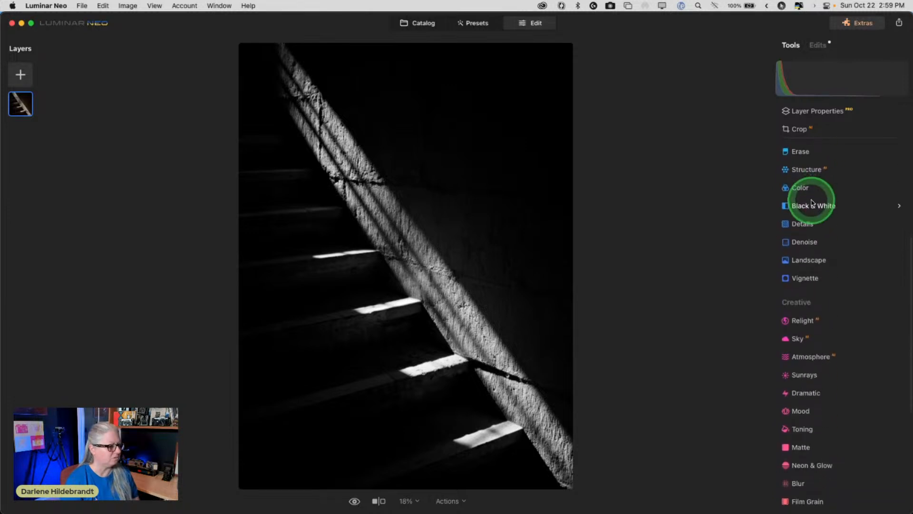
{"action": "left_click", "coordinate": [805, 325]}
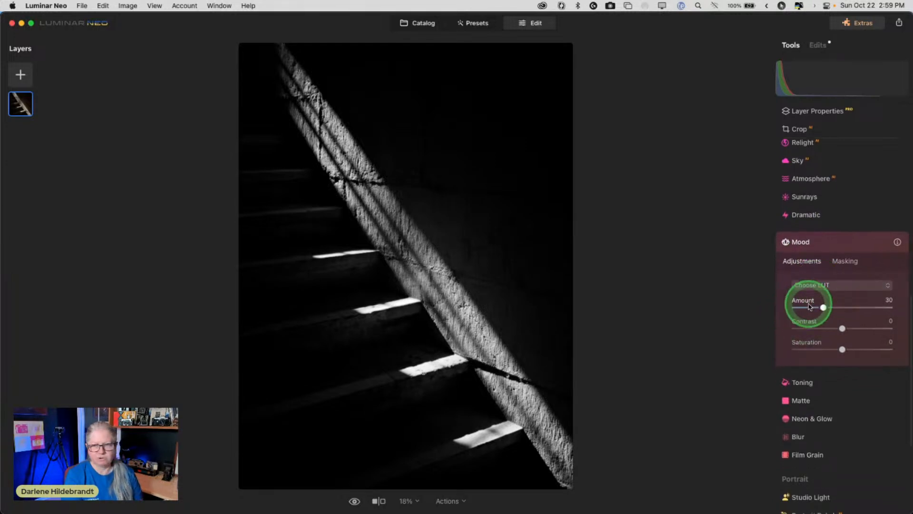
{"action": "left_click_drag", "start_coordinate": [824, 308], "coordinate": [850, 307]}
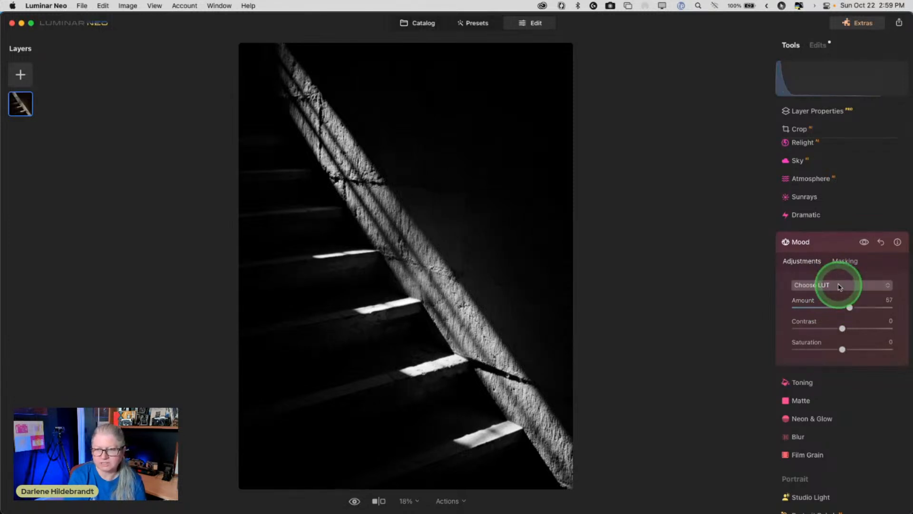
Step: Preview several custom LUTs on the staircase photo, including Crunchy Duotone, Deep Blue and Odesa, and apply Icey Blue
{"action": "left_click", "coordinate": [840, 286]}
{"action": "mouse_move", "coordinate": [818, 330]}
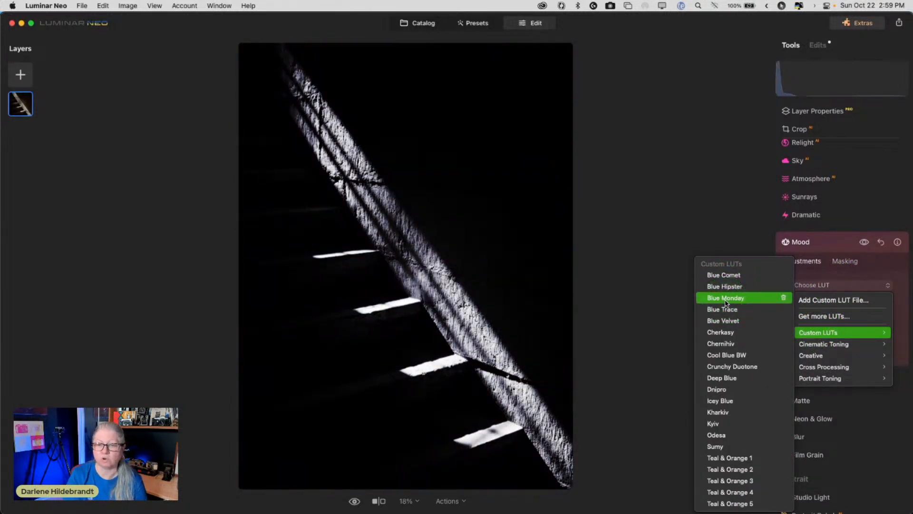
{"action": "left_click", "coordinate": [724, 309]}
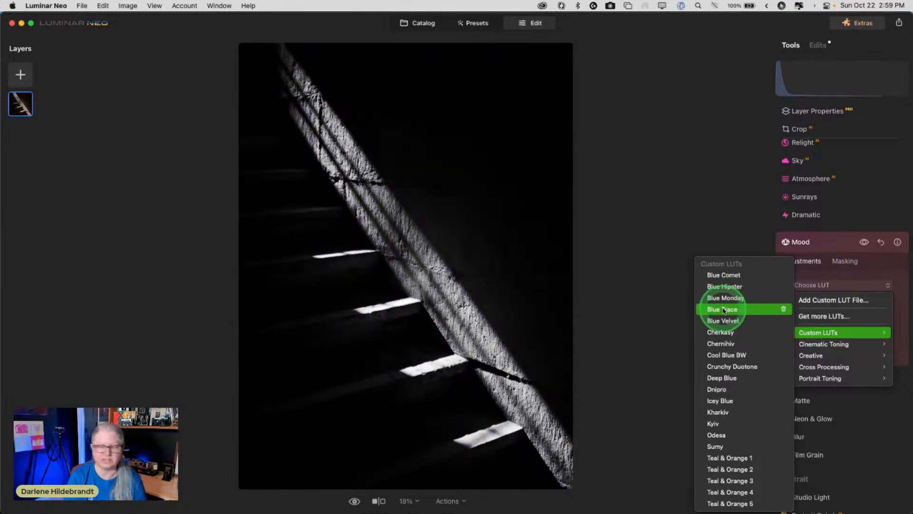
{"action": "left_click", "coordinate": [723, 321]}
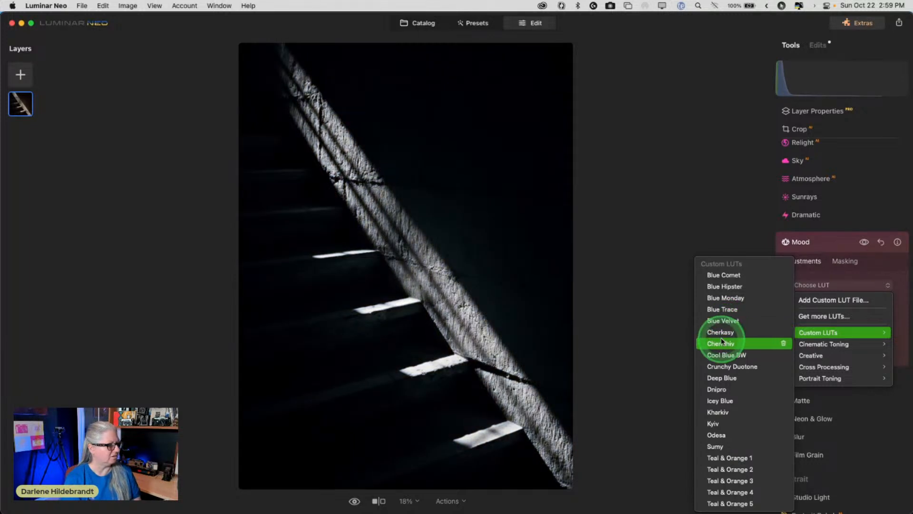
{"action": "left_click", "coordinate": [722, 358]}
{"action": "left_click", "coordinate": [722, 367]}
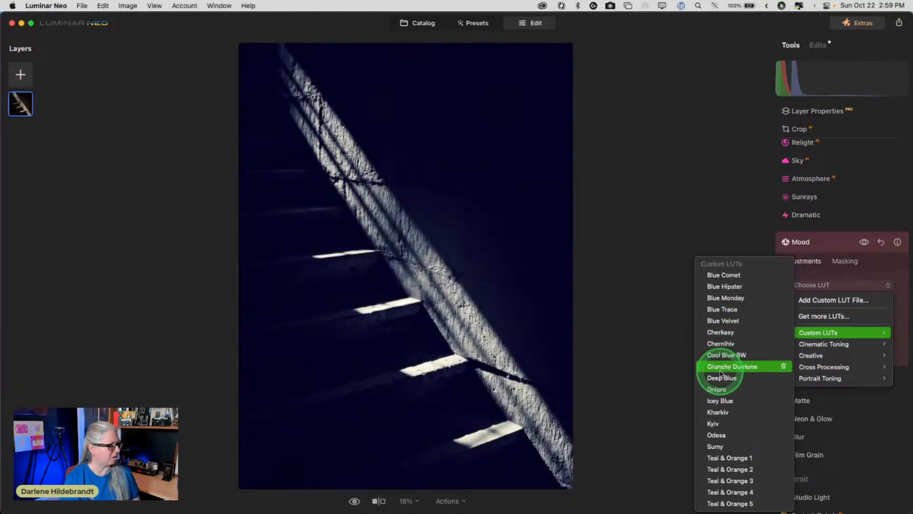
{"action": "left_click", "coordinate": [721, 378]}
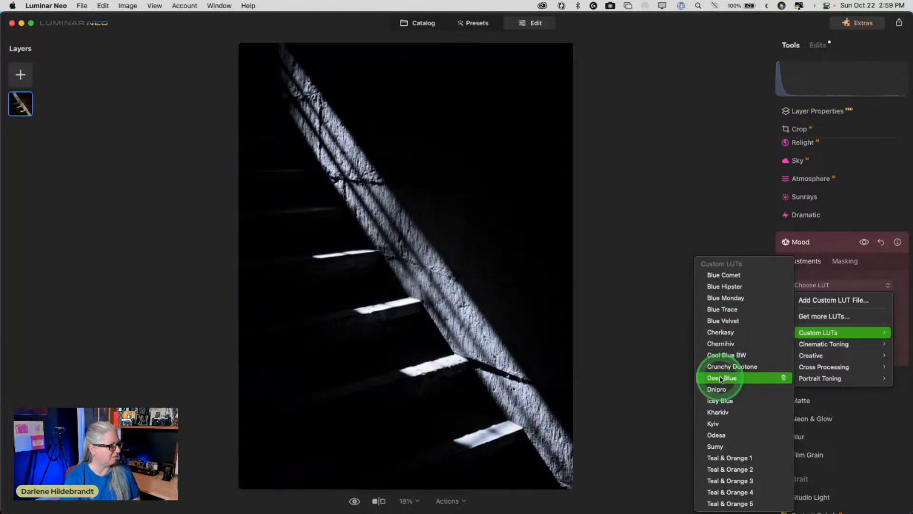
{"action": "left_click", "coordinate": [718, 390]}
{"action": "left_click", "coordinate": [719, 401]}
{"action": "left_click", "coordinate": [717, 412]}
{"action": "left_click", "coordinate": [716, 401]}
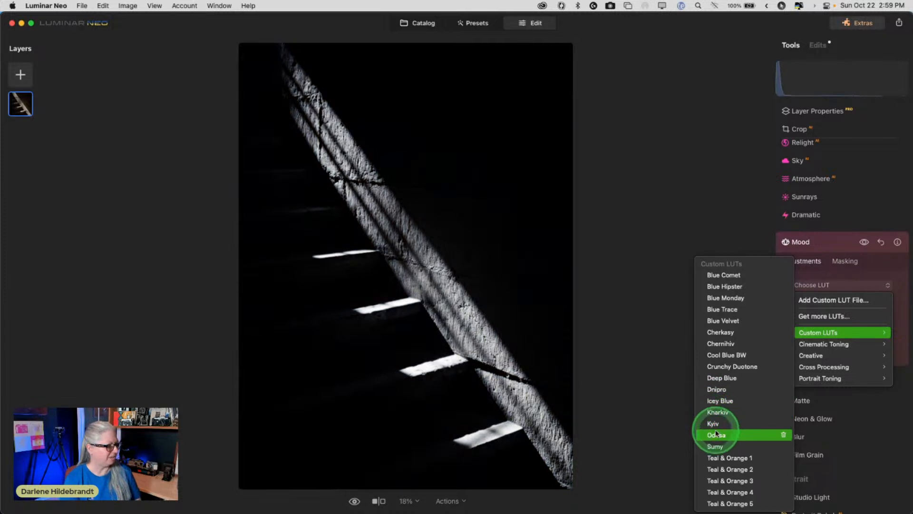
{"action": "left_click", "coordinate": [718, 401]}
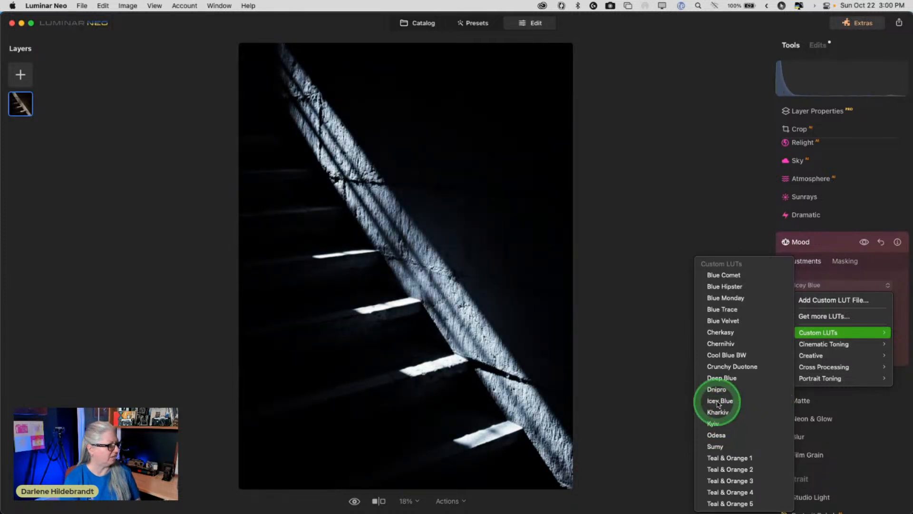
Step: Set the Mood Amount to 61 with Contrast at 0 and collapse the tool
{"action": "left_click_drag", "start_coordinate": [850, 308], "coordinate": [854, 328]}
{"action": "double_click", "coordinate": [851, 328]}
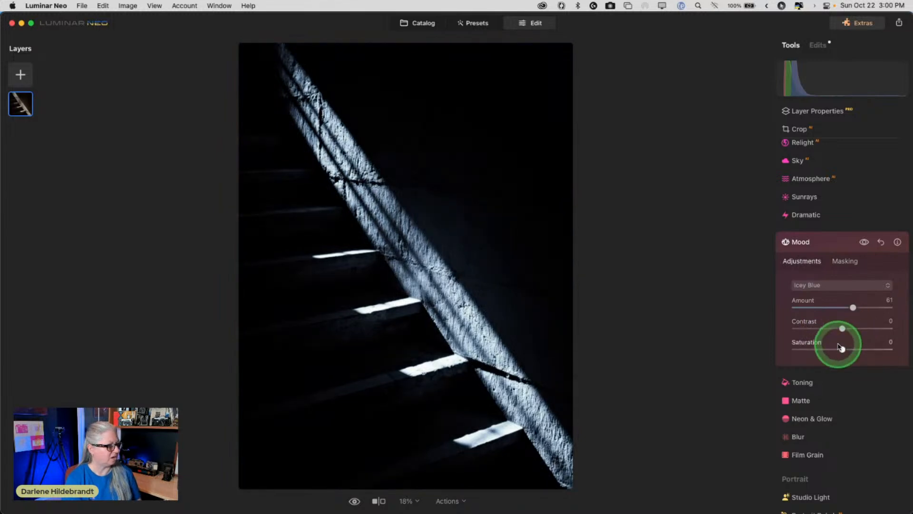
{"action": "left_click", "coordinate": [833, 249]}
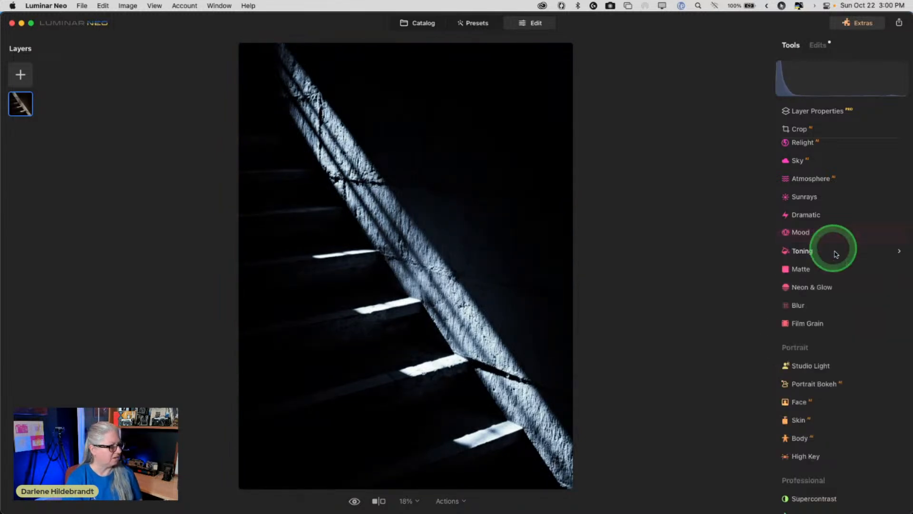
Step: Try the Matte tool with Amount 50 and Fade at 100 and 19, return the Amount to 0 and collapse it
{"action": "left_click", "coordinate": [818, 274]}
{"action": "scroll", "coordinate": [816, 278], "scroll_direction": "down", "scroll_amount": 2}
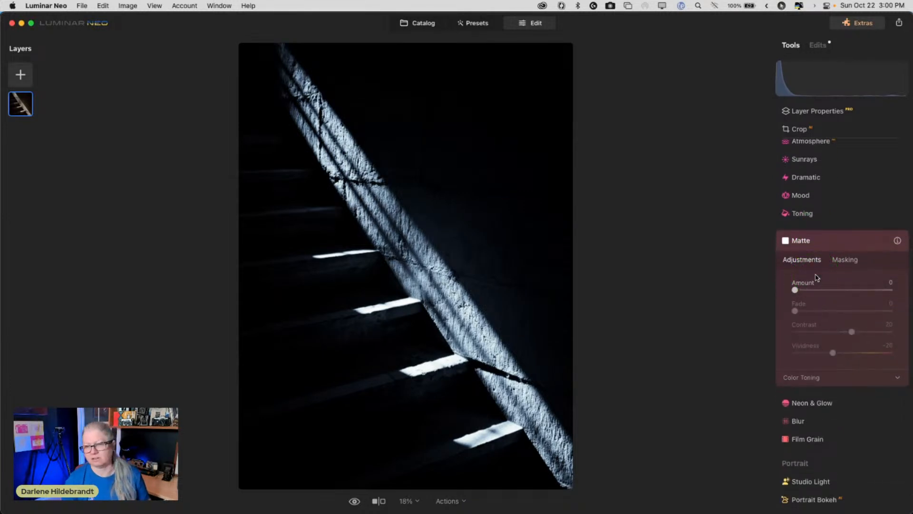
{"action": "left_click_drag", "start_coordinate": [794, 289], "coordinate": [842, 289]}
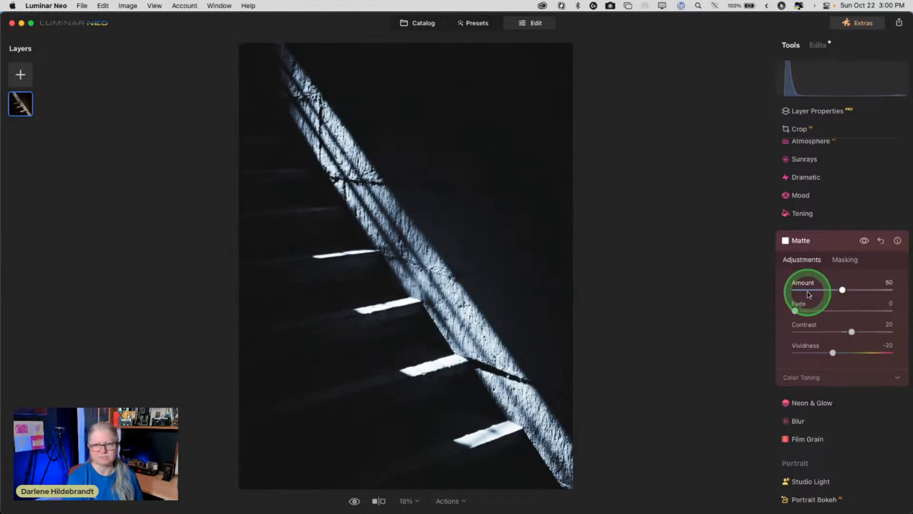
{"action": "left_click_drag", "start_coordinate": [795, 310], "coordinate": [890, 310]}
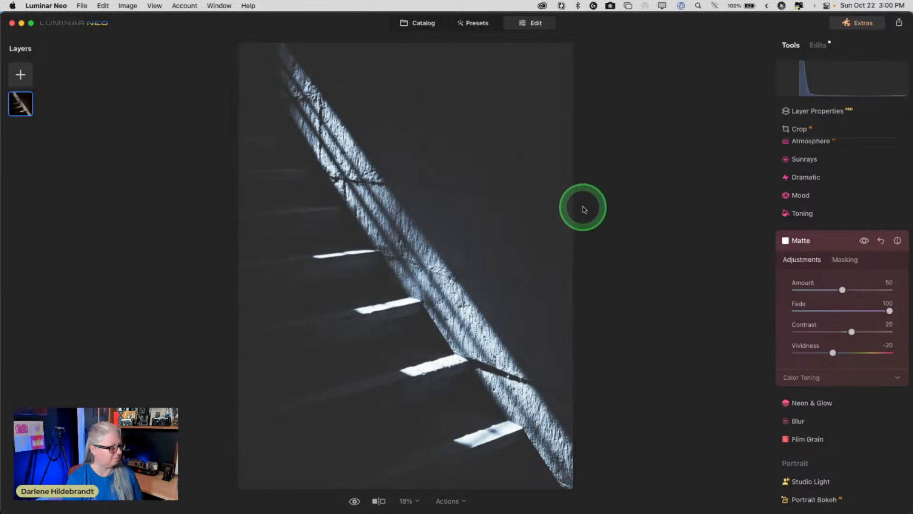
{"action": "left_click_drag", "start_coordinate": [879, 311], "coordinate": [827, 312]}
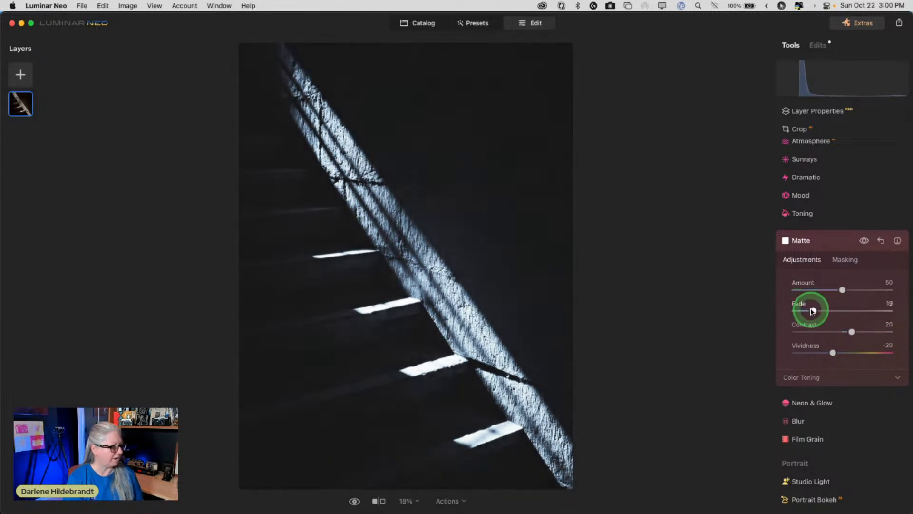
{"action": "left_click_drag", "start_coordinate": [839, 290], "coordinate": [748, 286]}
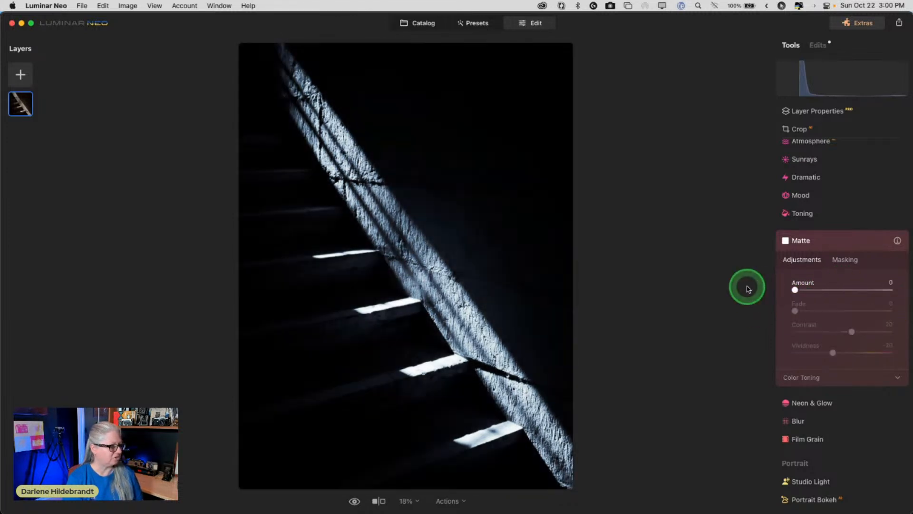
{"action": "left_click", "coordinate": [823, 246]}
Step: Open Curves in the Develop tool and raise the curve's black point to about half height
{"action": "scroll", "coordinate": [822, 245], "scroll_direction": "up", "scroll_amount": 8}
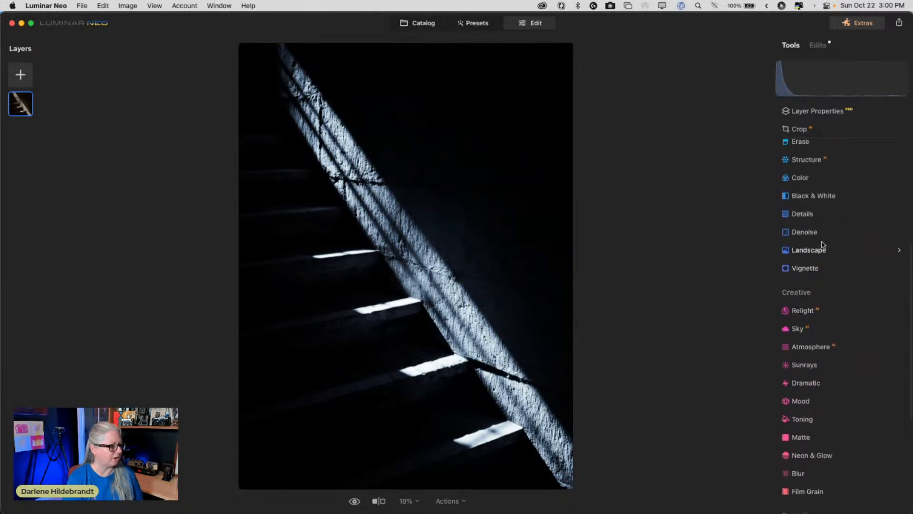
{"action": "scroll", "coordinate": [823, 244], "scroll_direction": "up", "scroll_amount": 3}
{"action": "left_click", "coordinate": [821, 241]}
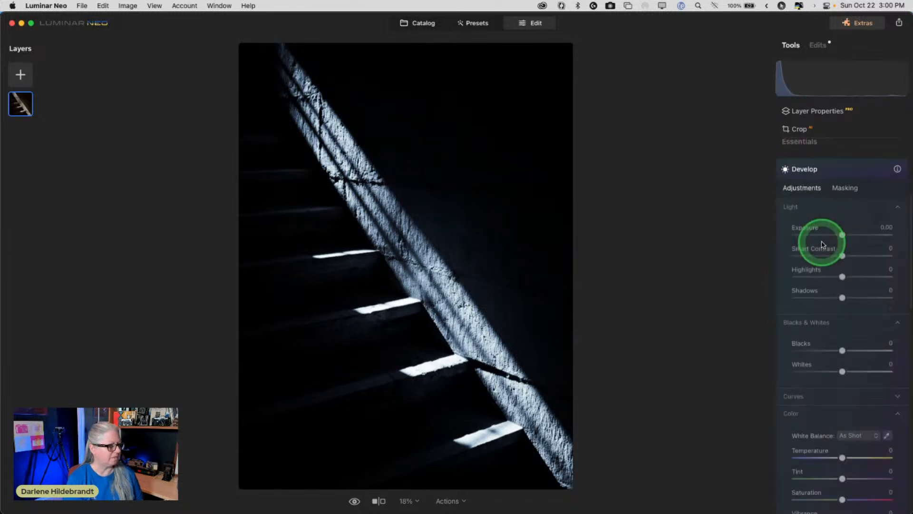
{"action": "left_click", "coordinate": [814, 353]}
{"action": "left_click", "coordinate": [803, 371]}
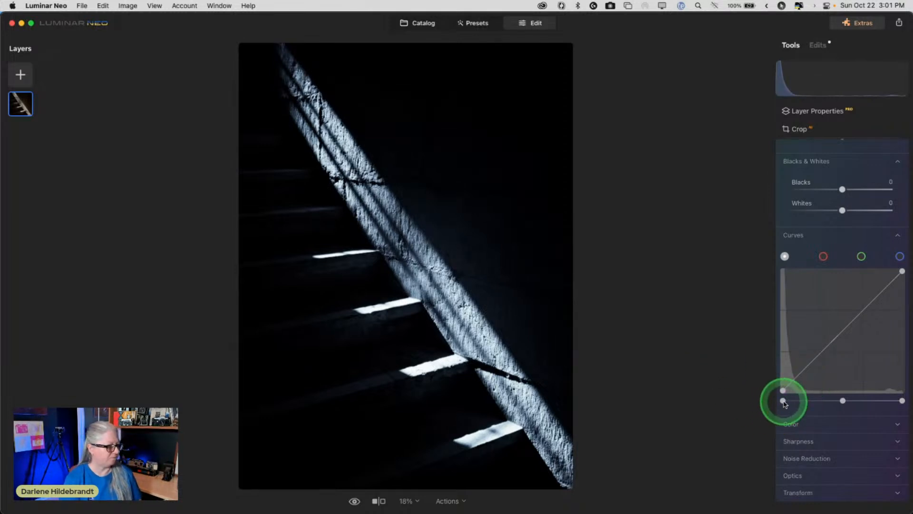
{"action": "scroll", "coordinate": [783, 402], "scroll_direction": "up", "scroll_amount": 1}
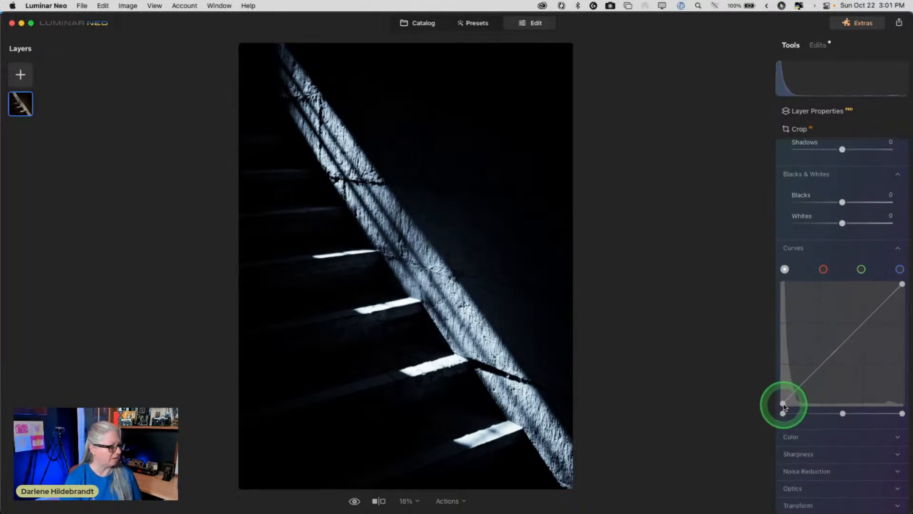
{"action": "left_click_drag", "start_coordinate": [783, 405], "coordinate": [771, 348]}
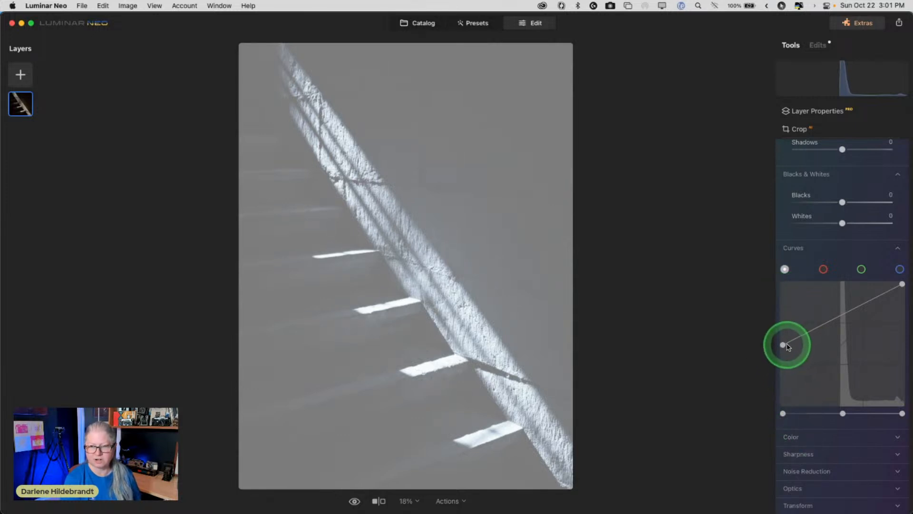
Step: Invert the curve by swapping its end points, restore the white point, and lower the black point to a slight lift
{"action": "left_click_drag", "start_coordinate": [785, 347], "coordinate": [778, 280]}
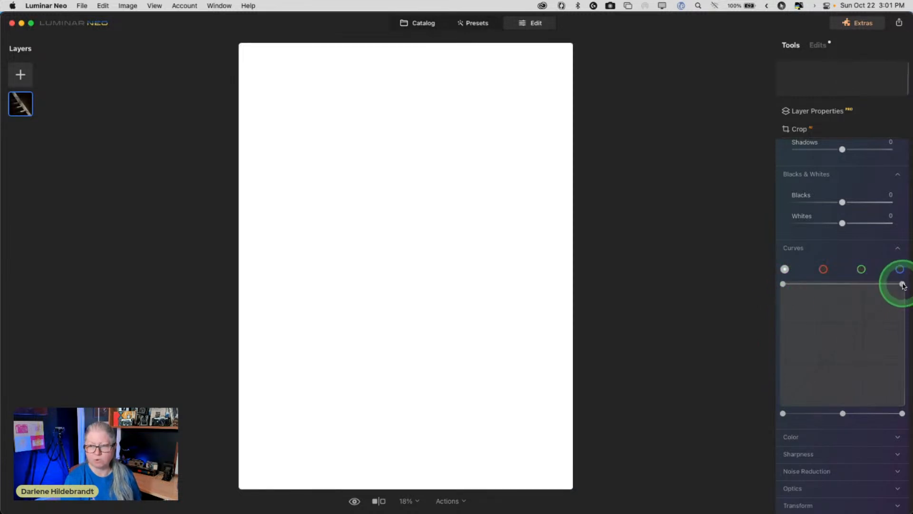
{"action": "left_click_drag", "start_coordinate": [903, 286], "coordinate": [908, 438]}
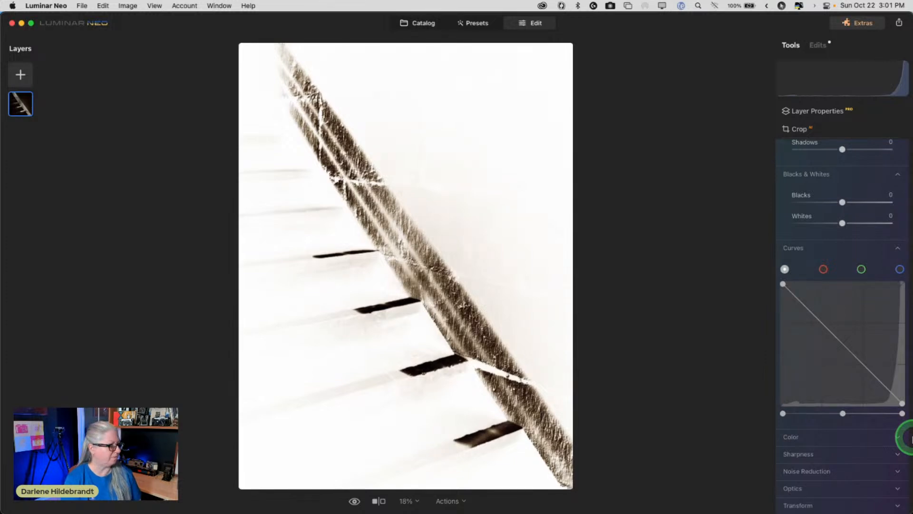
{"action": "left_click_drag", "start_coordinate": [906, 437], "coordinate": [904, 254]}
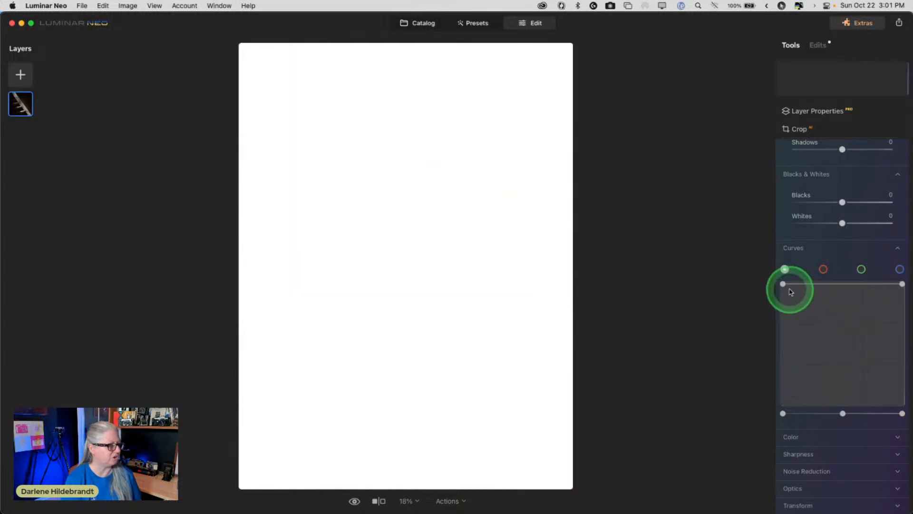
{"action": "left_click_drag", "start_coordinate": [784, 284], "coordinate": [763, 398]}
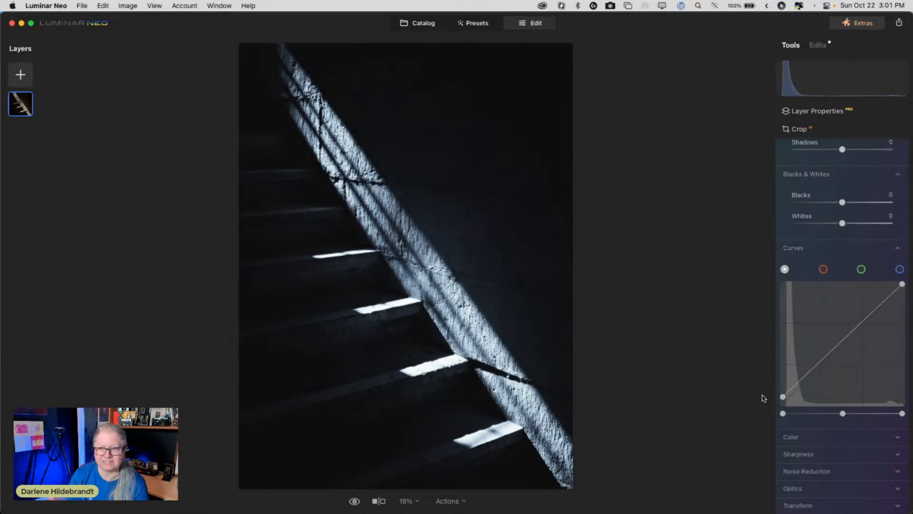
{"action": "mouse_move", "coordinate": [763, 398]}
{"action": "left_mouse_down"}
{"action": "mouse_move", "coordinate": [783, 398]}
{"action": "mouse_move", "coordinate": [775, 412]}
{"action": "mouse_move", "coordinate": [774, 397]}
{"action": "left_mouse_up"}
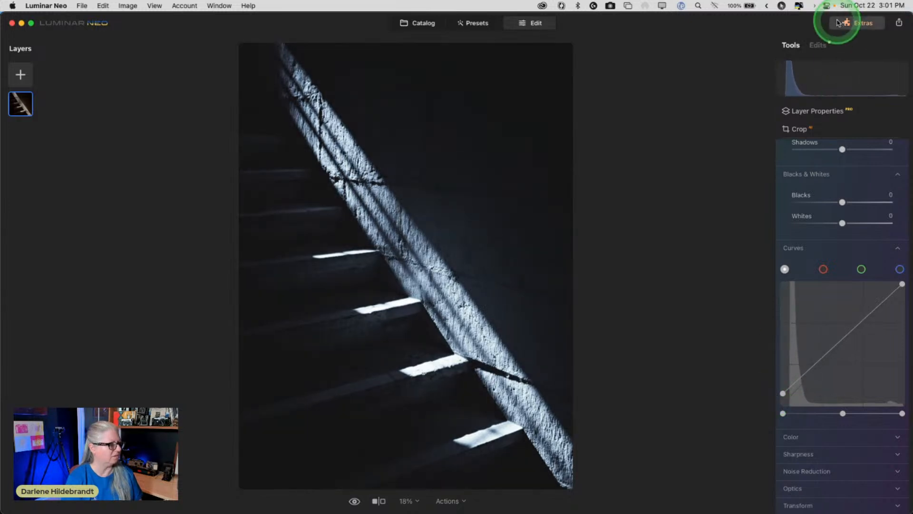
Step: Reset the Develop curve adjustment in the list of applied edits and set the Matte Amount to 32
{"action": "left_click", "coordinate": [821, 44]}
{"action": "left_click", "coordinate": [818, 388]}
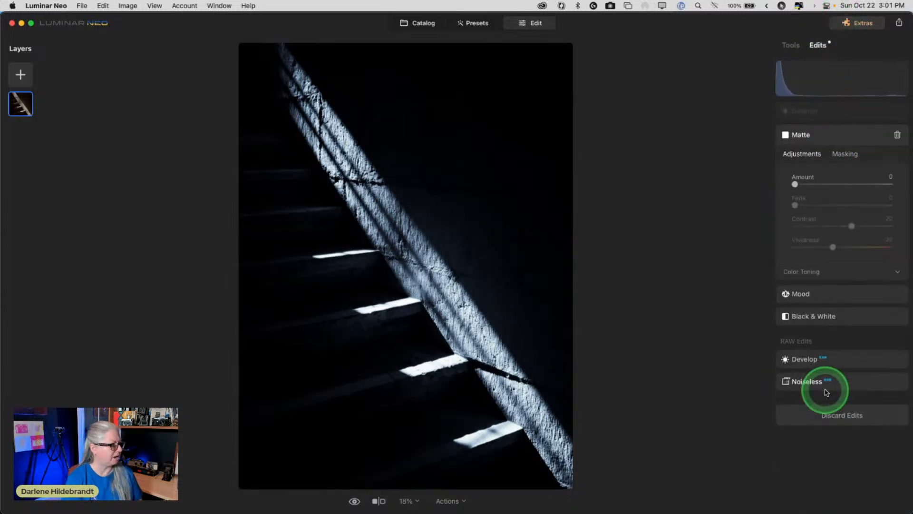
{"action": "left_click_drag", "start_coordinate": [795, 184], "coordinate": [816, 184]}
Step: Set the Matte Fade to 13 and its Color Toning to Range 45, Hue 225 and Saturation 27
{"action": "left_click", "coordinate": [800, 271]}
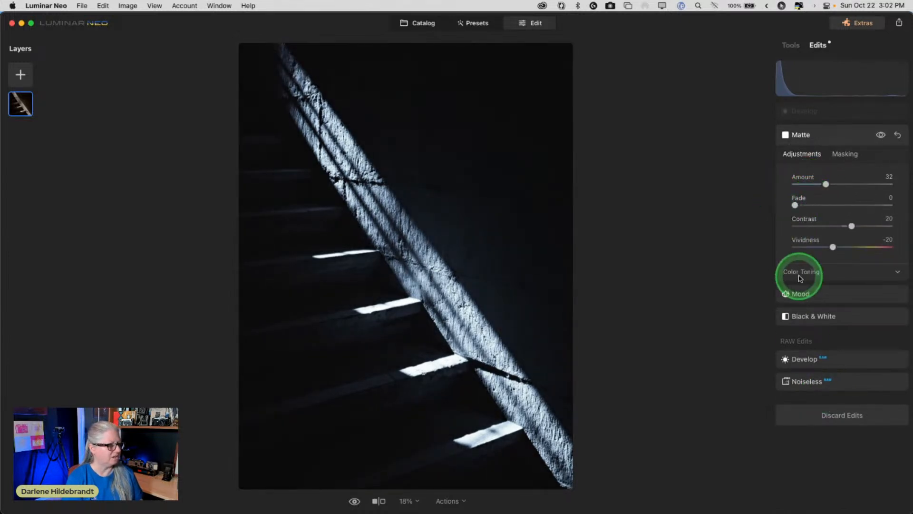
{"action": "left_click", "coordinate": [846, 323]}
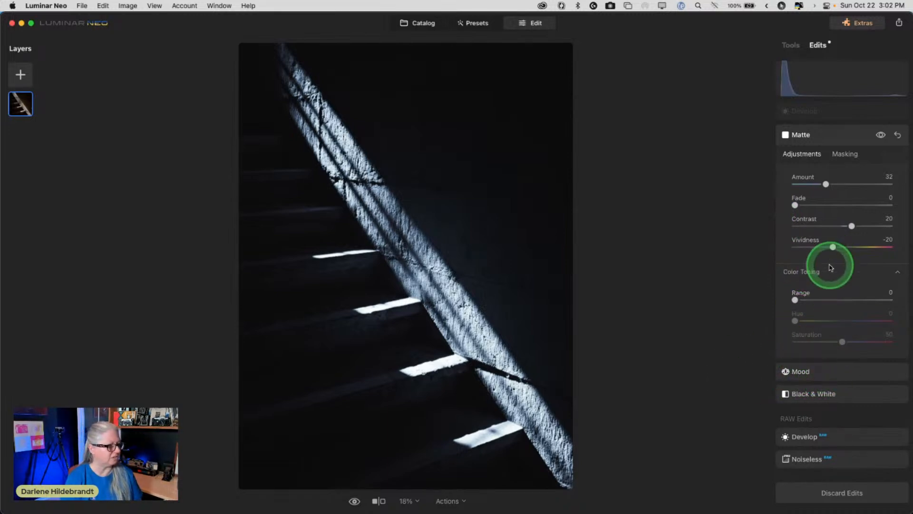
{"action": "mouse_move", "coordinate": [796, 206]}
{"action": "left_mouse_down"}
{"action": "mouse_move", "coordinate": [806, 204]}
{"action": "mouse_move", "coordinate": [806, 219]}
{"action": "left_mouse_up"}
{"action": "left_click_drag", "start_coordinate": [794, 299], "coordinate": [838, 298]}
{"action": "left_click_drag", "start_coordinate": [794, 321], "coordinate": [847, 320]}
{"action": "left_click_drag", "start_coordinate": [843, 342], "coordinate": [765, 332]}
{"action": "left_click_drag", "start_coordinate": [890, 342], "coordinate": [867, 321]}
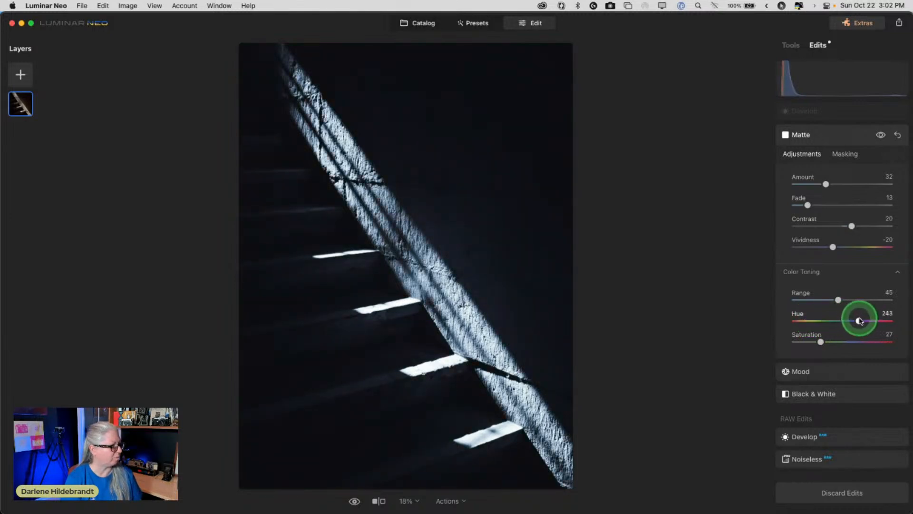
Step: Set the Matte Color Toning to Saturation 15 and Range 16, its Vividness to -23 and its Amount to 27
{"action": "left_click_drag", "start_coordinate": [820, 342], "coordinate": [810, 340]}
{"action": "left_click", "coordinate": [838, 300]}
{"action": "left_click_drag", "start_coordinate": [838, 300], "coordinate": [813, 298]}
{"action": "mouse_move", "coordinate": [832, 247]}
{"action": "left_mouse_down"}
{"action": "mouse_move", "coordinate": [795, 245]}
{"action": "mouse_move", "coordinate": [853, 247]}
{"action": "mouse_move", "coordinate": [831, 246]}
{"action": "left_mouse_up"}
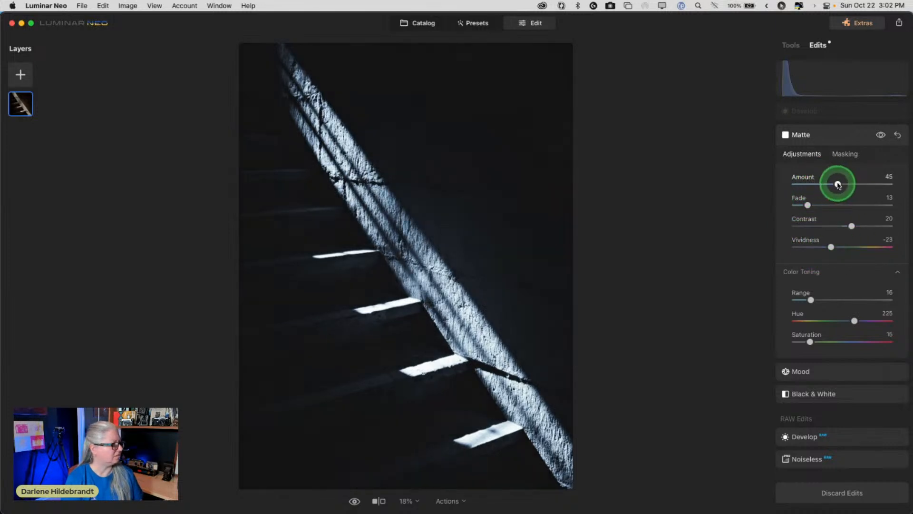
{"action": "left_click_drag", "start_coordinate": [826, 184], "coordinate": [889, 185]}
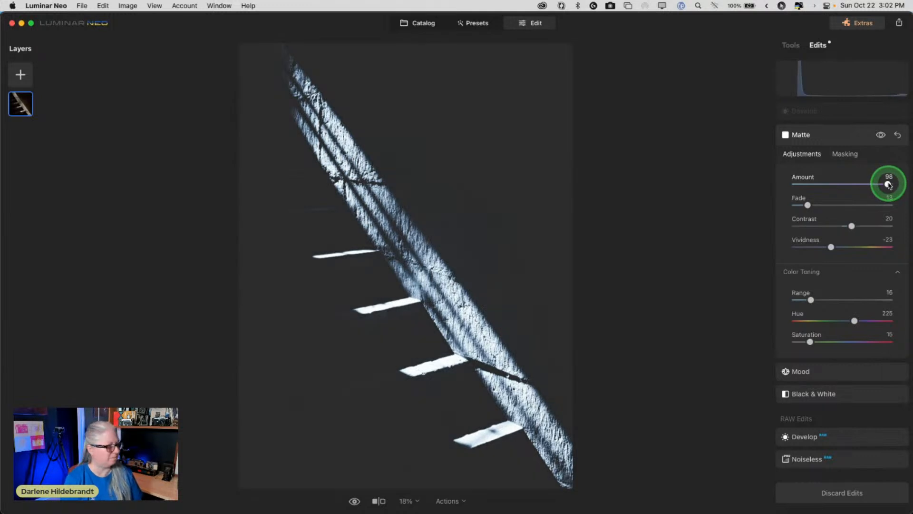
{"action": "left_click_drag", "start_coordinate": [889, 185], "coordinate": [822, 186]}
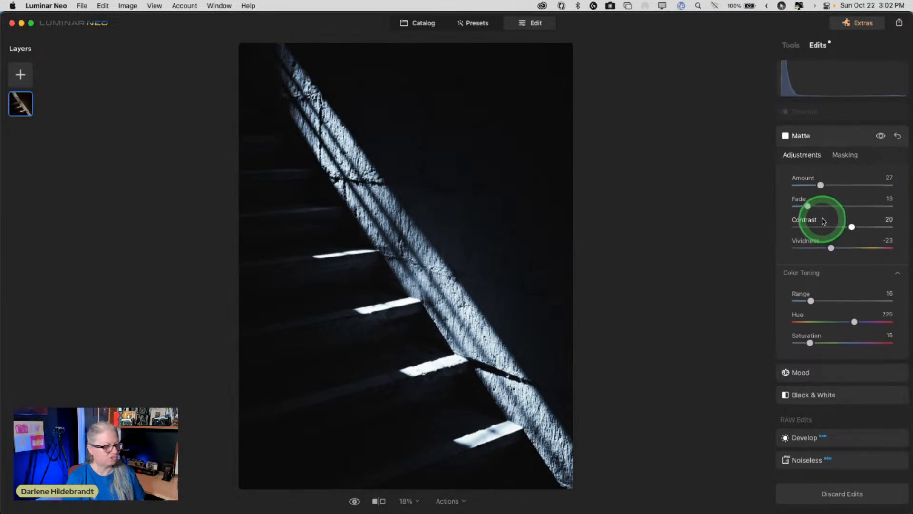
Step: Remove the extra Develop adjustment from the staircase photo's applied edits and return to the list of tools
{"action": "left_click", "coordinate": [826, 109]}
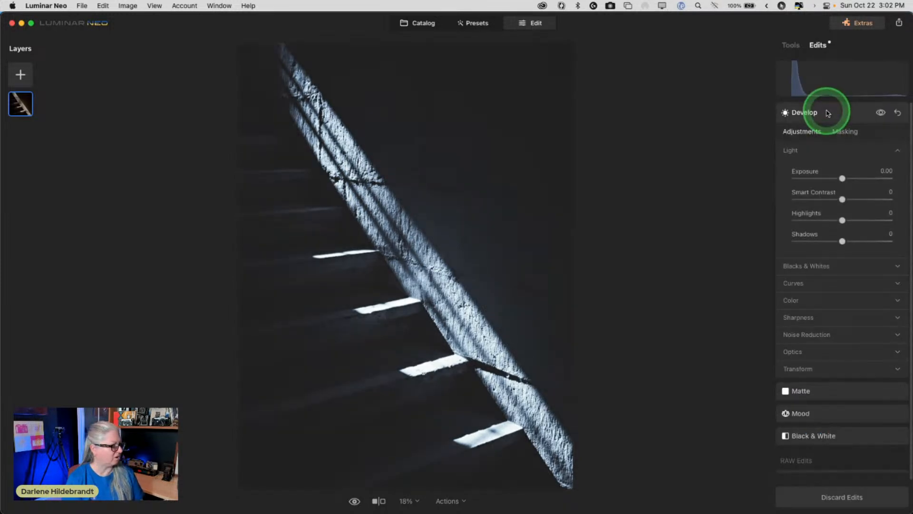
{"action": "left_click", "coordinate": [897, 113]}
{"action": "left_click", "coordinate": [898, 113]}
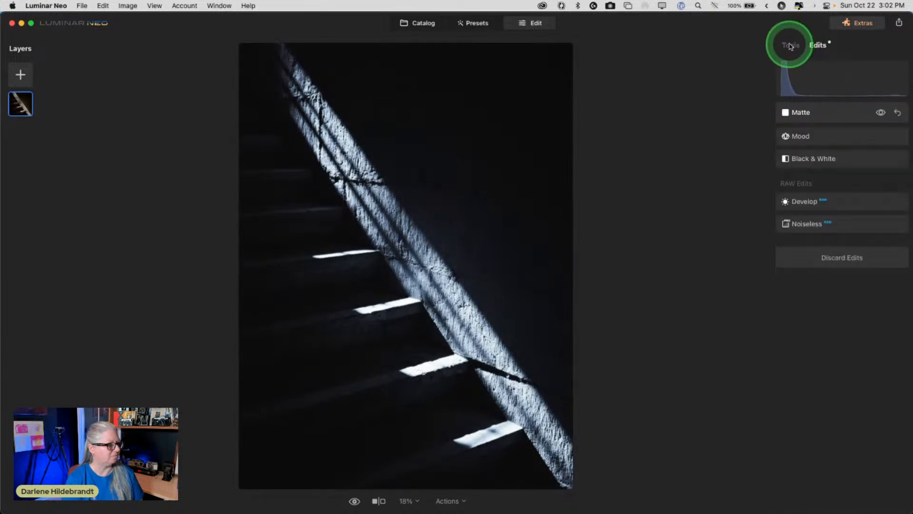
{"action": "left_click", "coordinate": [787, 47]}
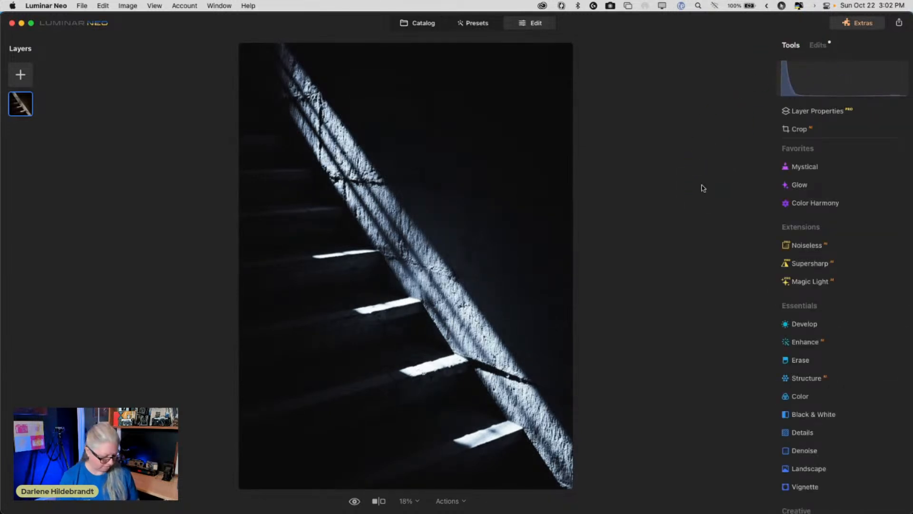
Step: Compare the staircase photo before and after all edits
{"action": "key", "text": "backslash"}
{"action": "key", "text": "backslash"}
{"action": "key", "text": "backslash"}
{"action": "key", "text": "backslash"}
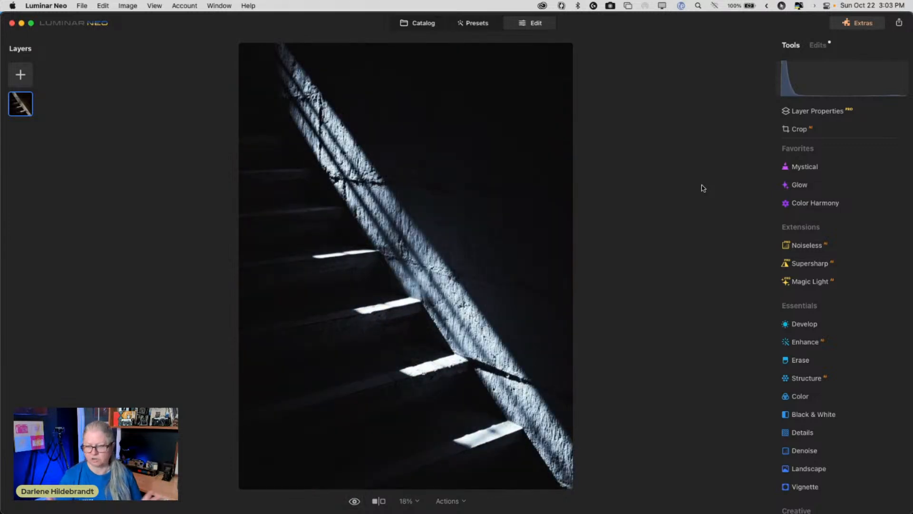
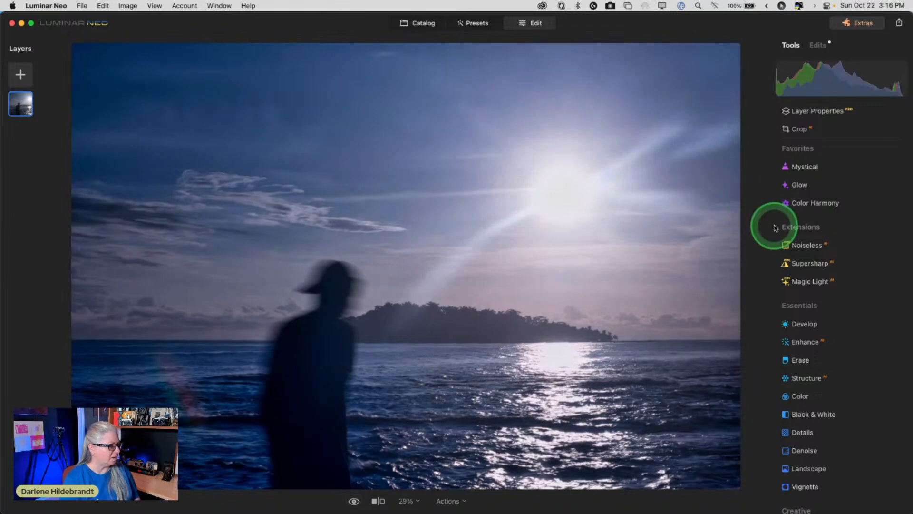
Step: Set Color Harmony's Color Contrast on the seascape photo to Amount 18 and Hue 250, checking it with the effect toggled
{"action": "scroll", "coordinate": [836, 264], "scroll_direction": "down", "scroll_amount": 5}
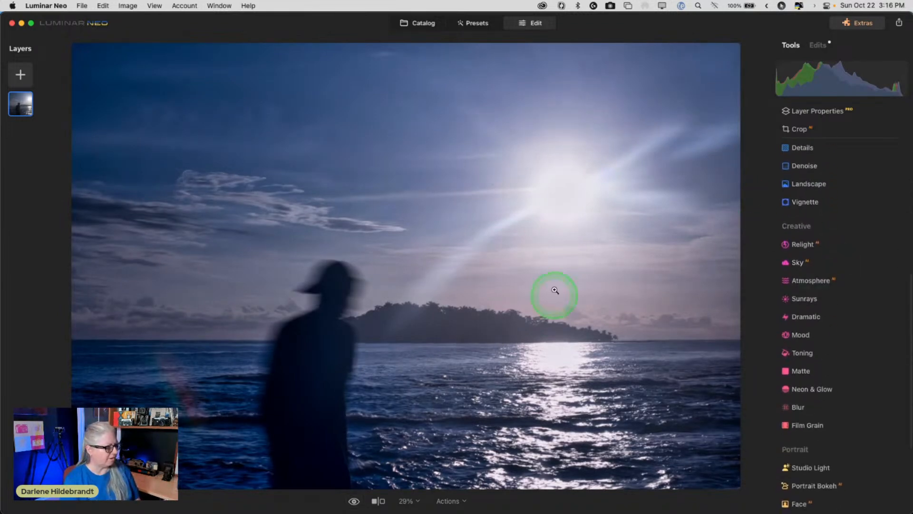
{"action": "scroll", "coordinate": [804, 363], "scroll_direction": "up", "scroll_amount": 6}
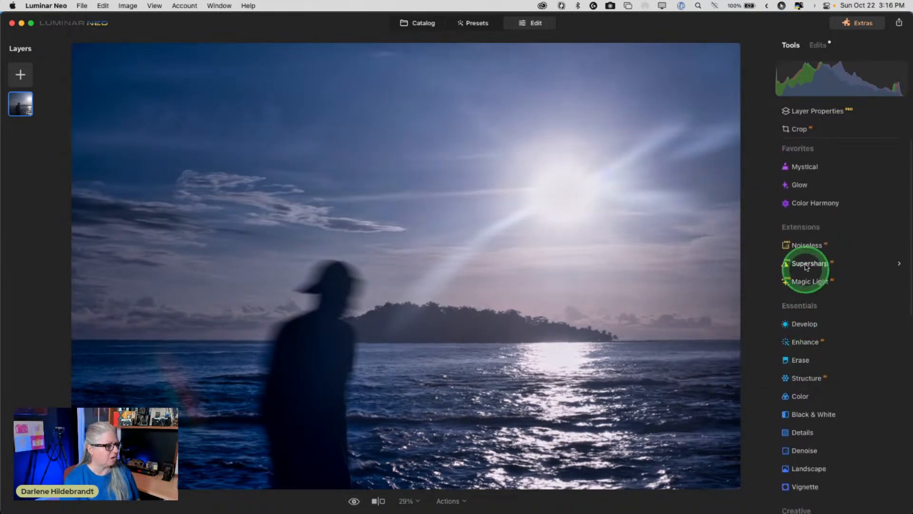
{"action": "left_click", "coordinate": [816, 204]}
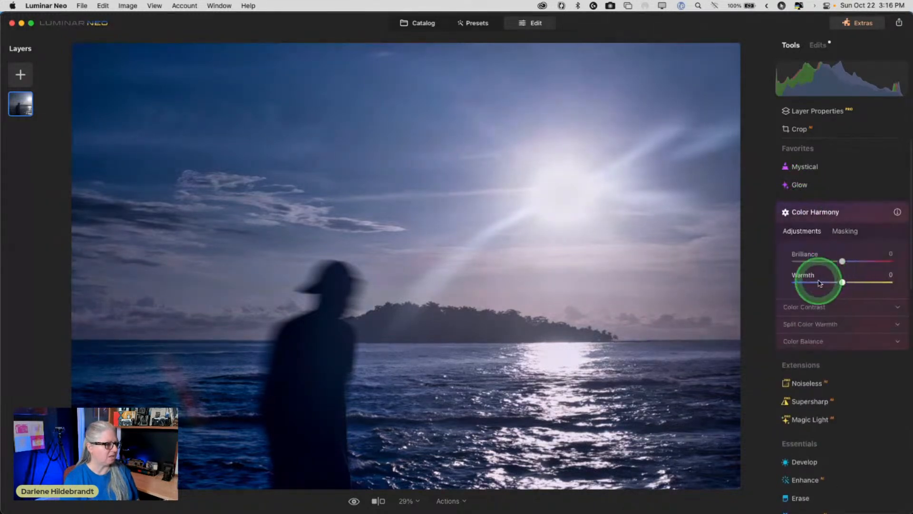
{"action": "left_click", "coordinate": [803, 307]}
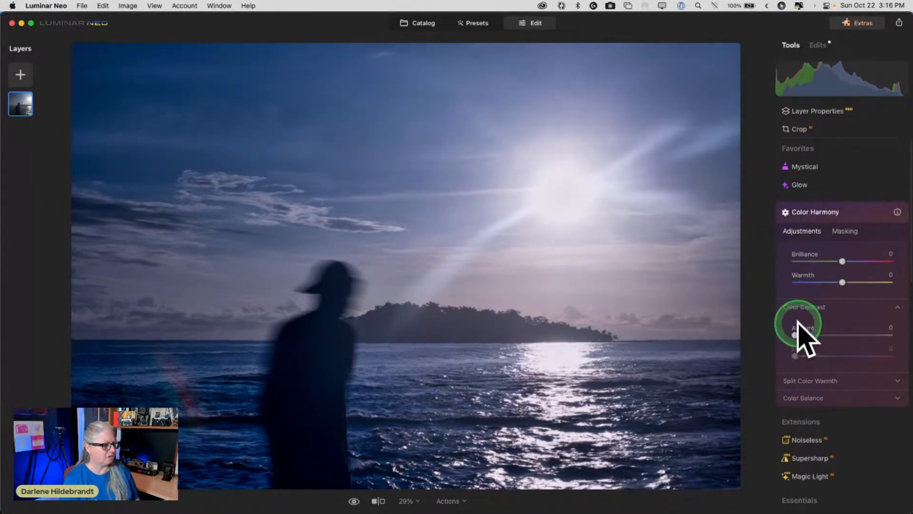
{"action": "left_click_drag", "start_coordinate": [795, 334], "coordinate": [851, 335]}
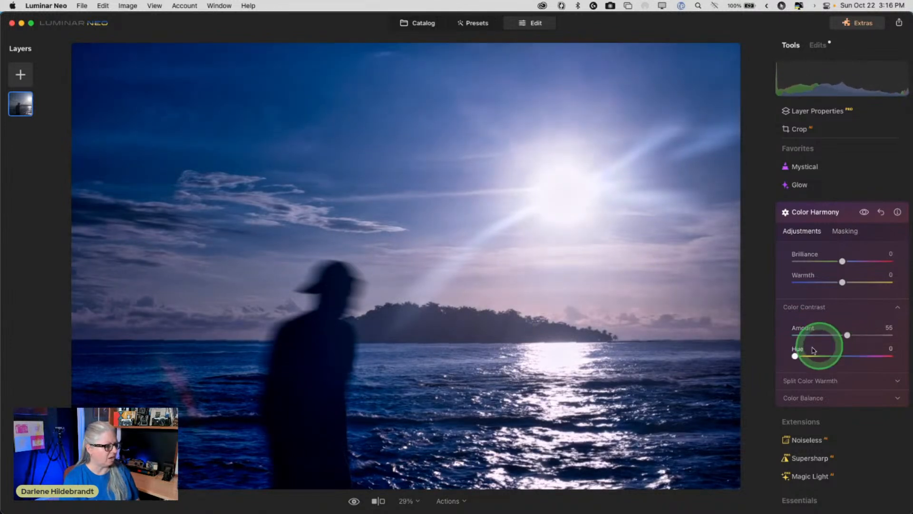
{"action": "left_click_drag", "start_coordinate": [795, 356], "coordinate": [844, 357]}
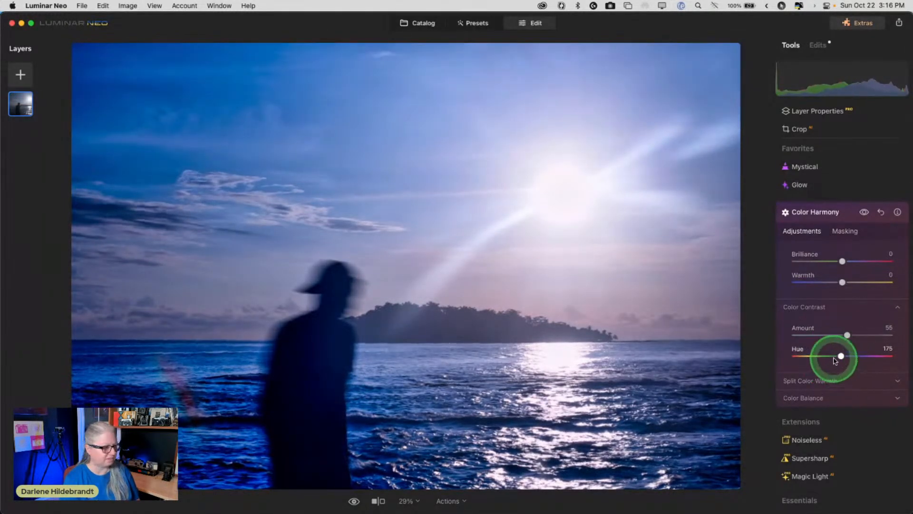
{"action": "left_click_drag", "start_coordinate": [842, 356], "coordinate": [814, 336]}
{"action": "left_click", "coordinate": [864, 213]}
{"action": "left_click", "coordinate": [864, 213]}
{"action": "left_click", "coordinate": [864, 212]}
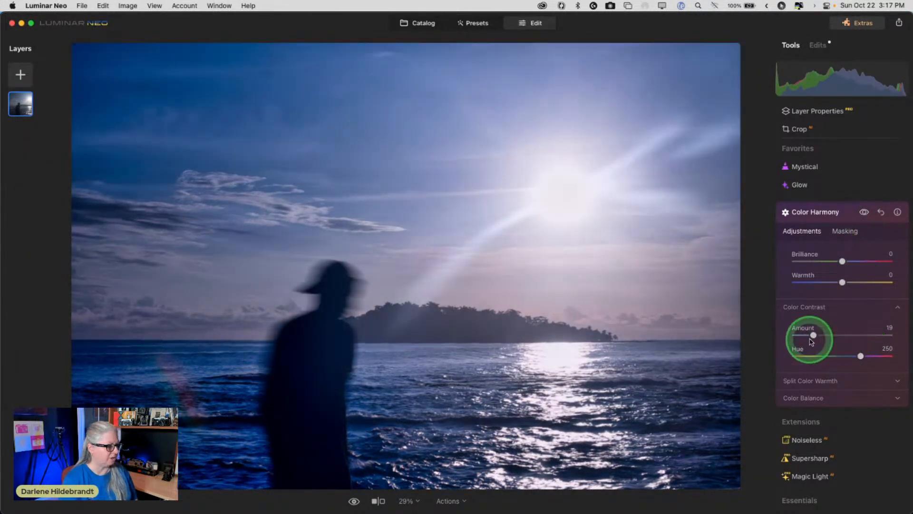
{"action": "left_click_drag", "start_coordinate": [813, 335], "coordinate": [812, 335]}
Step: Set Color Harmony's Brilliance to -6 and its Split Color Warmth to Warm 74 and Cool 24
{"action": "left_click_drag", "start_coordinate": [843, 261], "coordinate": [841, 261]}
{"action": "left_click", "coordinate": [810, 380]}
{"action": "mouse_move", "coordinate": [842, 345]}
{"action": "left_mouse_down"}
{"action": "mouse_move", "coordinate": [881, 343]}
{"action": "mouse_move", "coordinate": [778, 343]}
{"action": "mouse_move", "coordinate": [894, 344]}
{"action": "mouse_move", "coordinate": [839, 346]}
{"action": "left_mouse_up"}
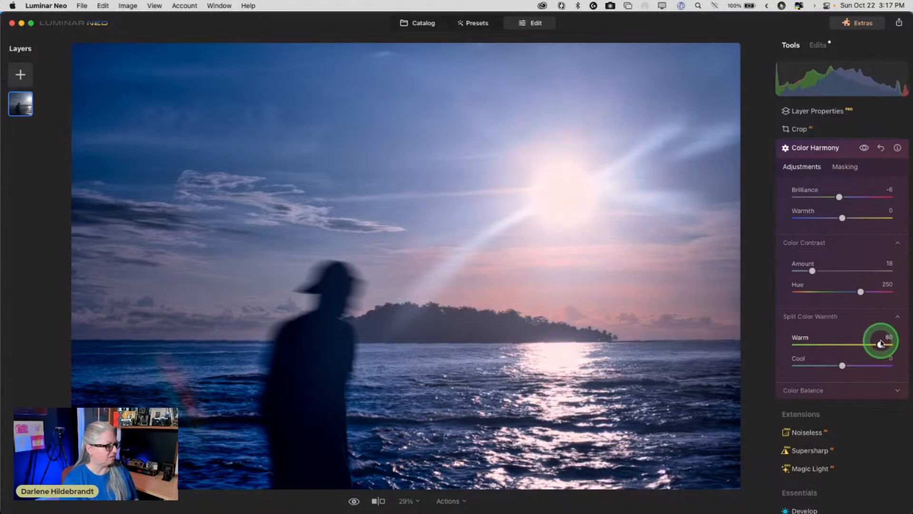
{"action": "left_click", "coordinate": [851, 369]}
{"action": "left_click_drag", "start_coordinate": [878, 342], "coordinate": [852, 364]}
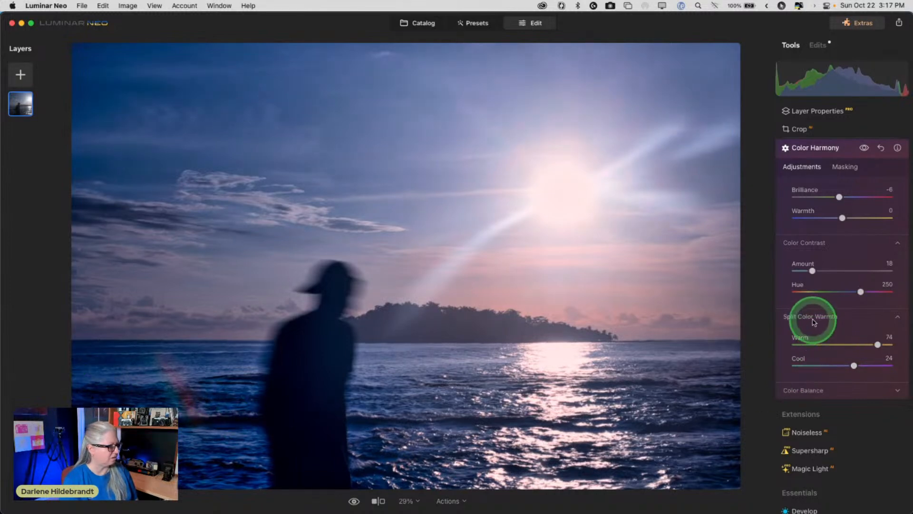
Step: Set the Color Balance of the Shadows to Yellow-Blue -9 and Cyan-Red 11
{"action": "left_click", "coordinate": [817, 384]}
{"action": "scroll", "coordinate": [816, 384], "scroll_direction": "down", "scroll_amount": 3}
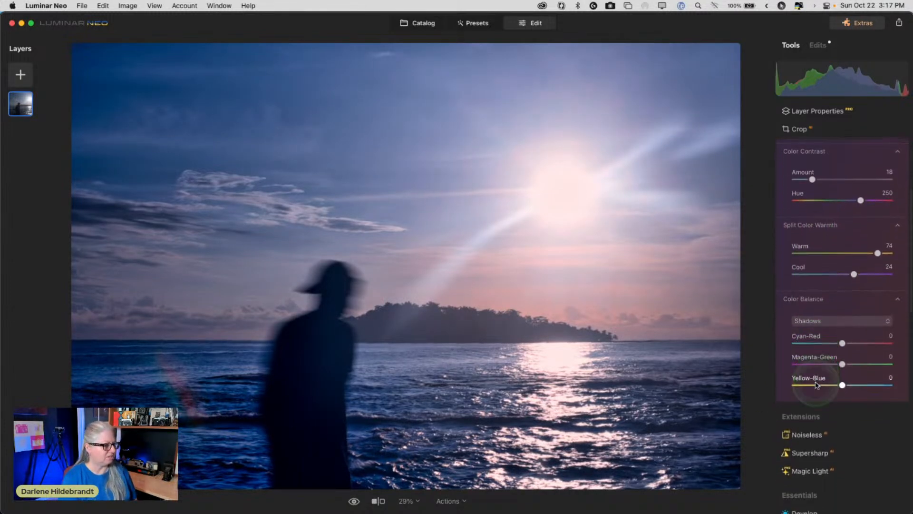
{"action": "left_click", "coordinate": [814, 321]}
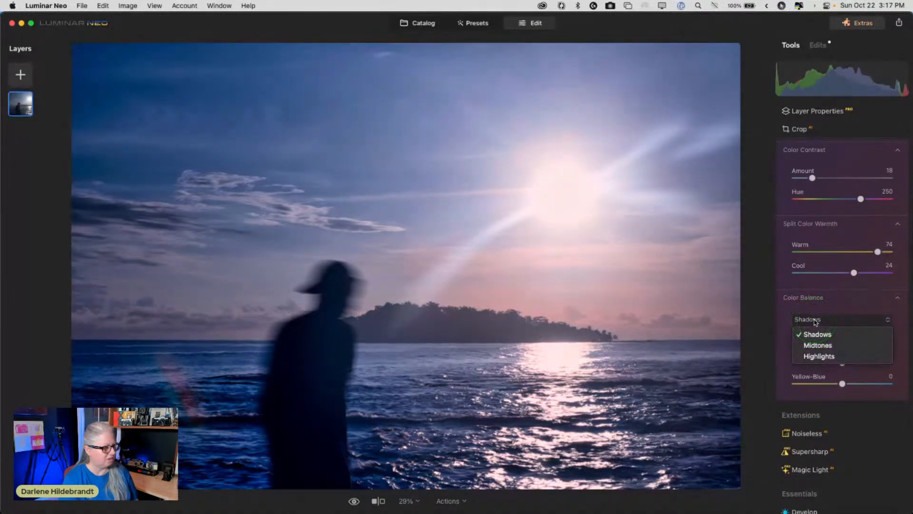
{"action": "left_click", "coordinate": [810, 334]}
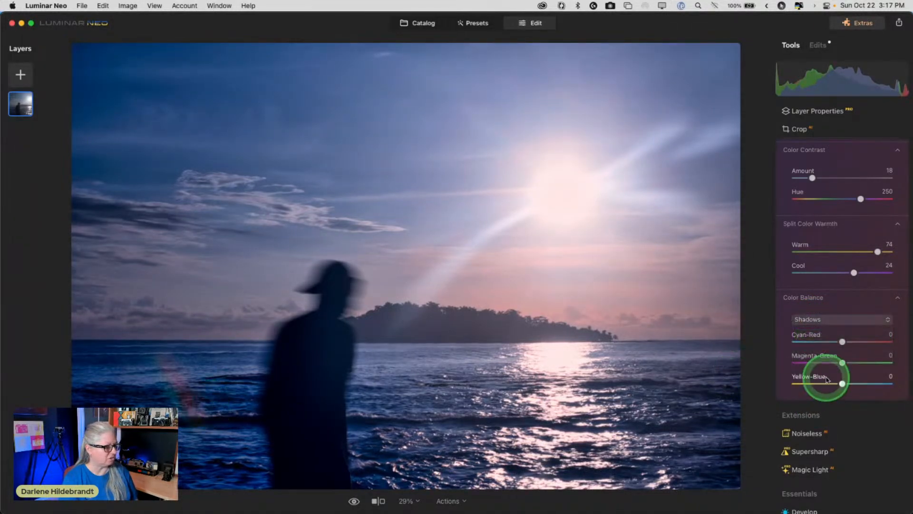
{"action": "left_click", "coordinate": [840, 383]}
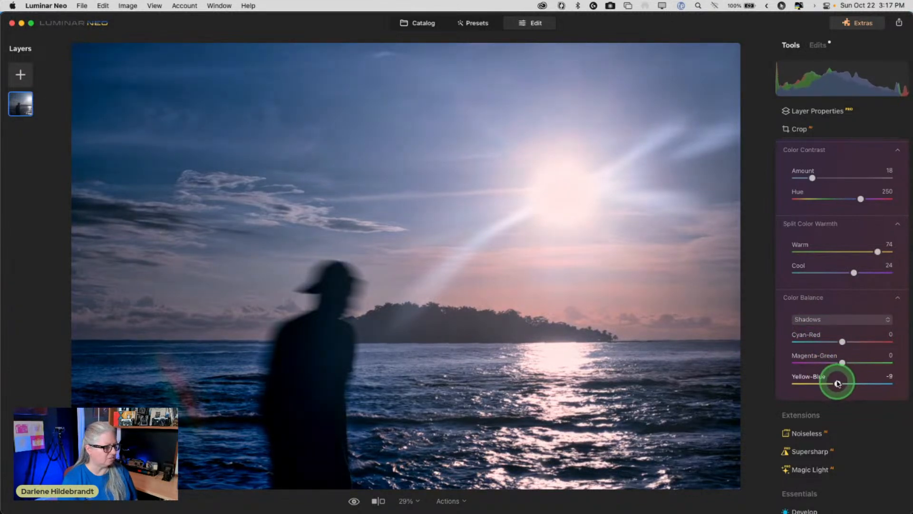
{"action": "left_click", "coordinate": [840, 342]}
{"action": "left_click_drag", "start_coordinate": [842, 343], "coordinate": [848, 342]}
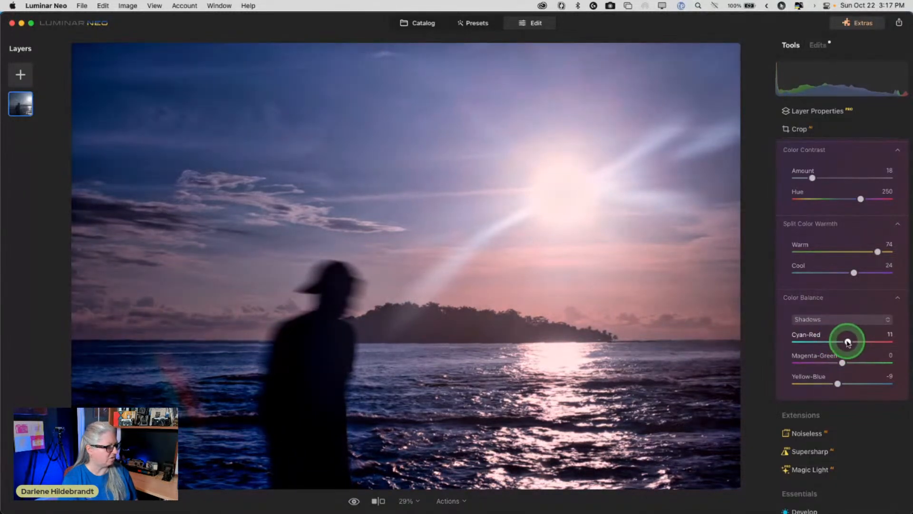
Step: Set the Color Balance of the Highlights to Cyan-Red 2, Magenta-Green -1 and Yellow-Blue -1
{"action": "left_click", "coordinate": [827, 318]}
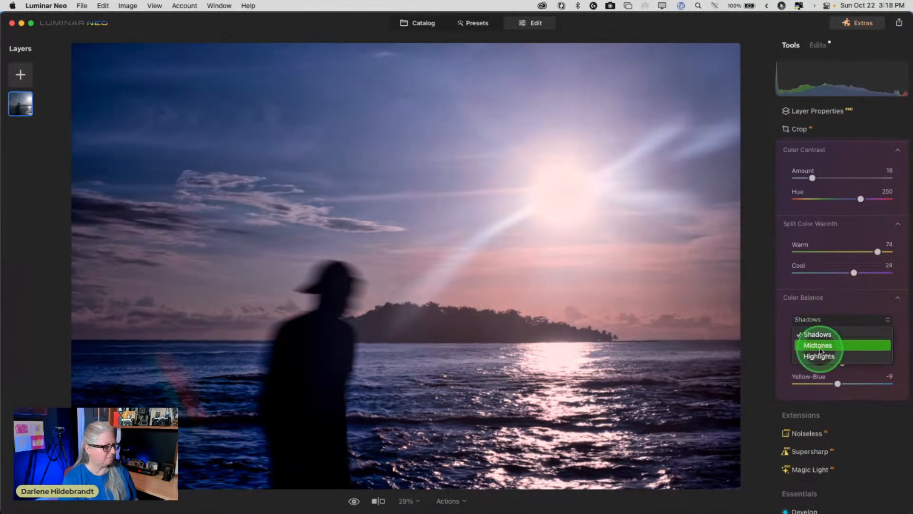
{"action": "left_click", "coordinate": [820, 356]}
{"action": "left_click_drag", "start_coordinate": [843, 363], "coordinate": [844, 341]}
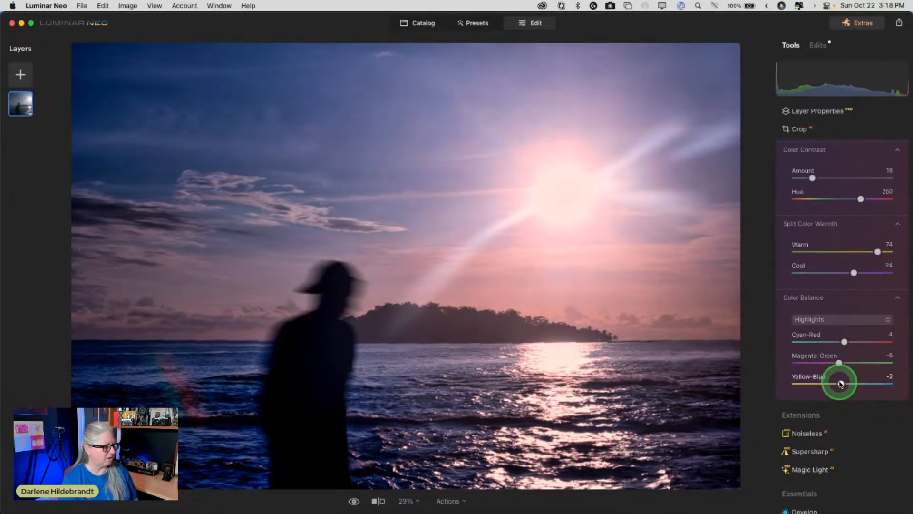
{"action": "left_click_drag", "start_coordinate": [839, 362], "coordinate": [843, 342]}
{"action": "left_click", "coordinate": [846, 342]}
Step: Compare the seascape photo with and without the Color Harmony effect
{"action": "scroll", "coordinate": [844, 218], "scroll_direction": "up", "scroll_amount": 3}
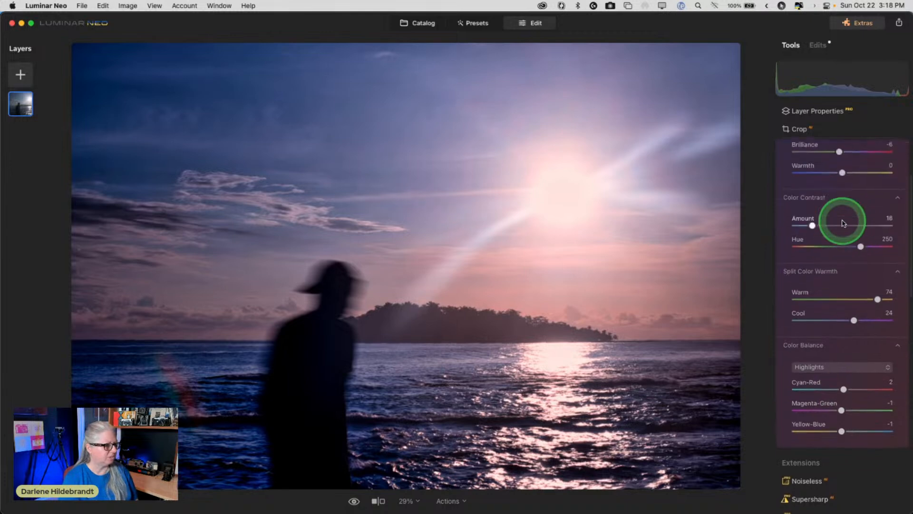
{"action": "scroll", "coordinate": [868, 185], "scroll_direction": "up", "scroll_amount": 2}
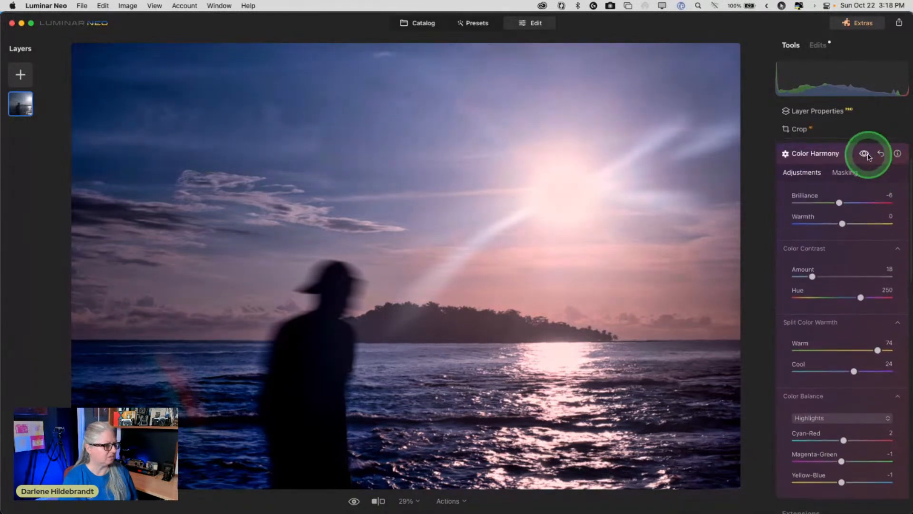
{"action": "left_click", "coordinate": [864, 153]}
{"action": "left_click", "coordinate": [864, 154]}
{"action": "left_click", "coordinate": [866, 154]}
{"action": "left_click", "coordinate": [865, 154]}
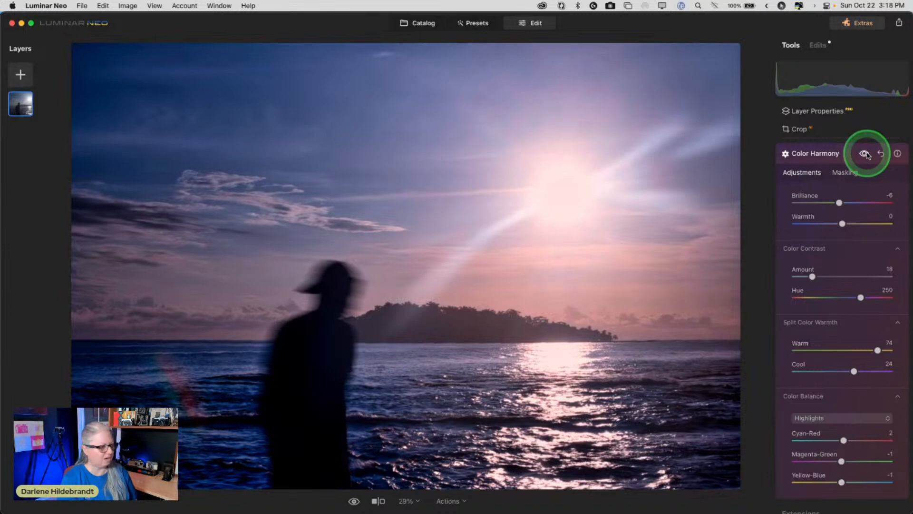
Step: Set the Warm value of Split Color Warmth to 51 and close the Color Harmony tool
{"action": "left_click", "coordinate": [827, 243]}
{"action": "left_click_drag", "start_coordinate": [878, 350], "coordinate": [865, 350]}
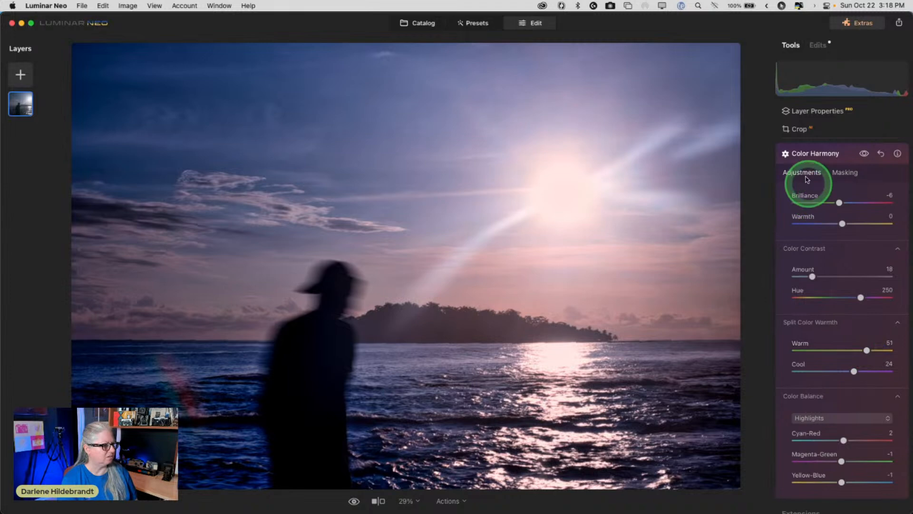
{"action": "left_click", "coordinate": [839, 155]}
{"action": "scroll", "coordinate": [842, 189], "scroll_direction": "up", "scroll_amount": 2}
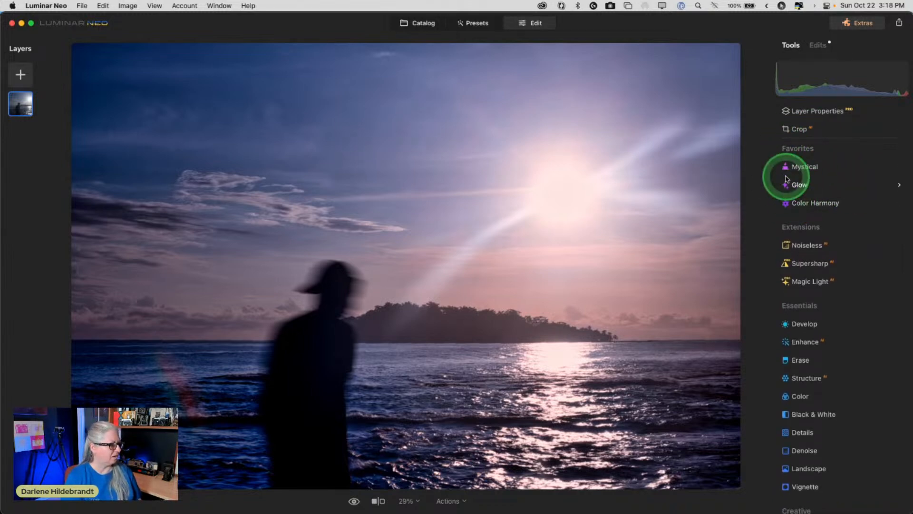
Step: Apply the Glow tool with the Orton Effect type at Amount 53 and expand its advanced settings
{"action": "left_click", "coordinate": [804, 166]}
{"action": "left_click", "coordinate": [830, 176]}
{"action": "left_click", "coordinate": [809, 185]}
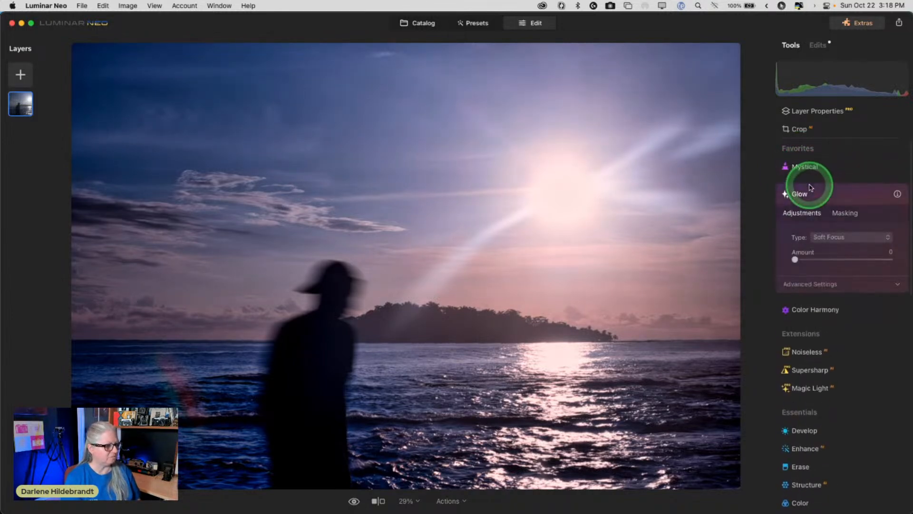
{"action": "left_click", "coordinate": [824, 239]}
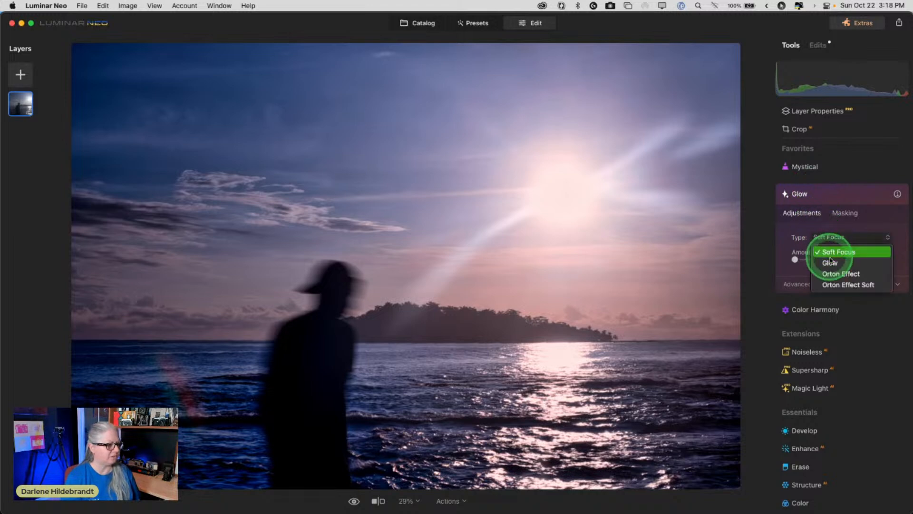
{"action": "left_click", "coordinate": [822, 272]}
{"action": "left_click", "coordinate": [811, 285]}
{"action": "left_click_drag", "start_coordinate": [826, 260], "coordinate": [846, 260]}
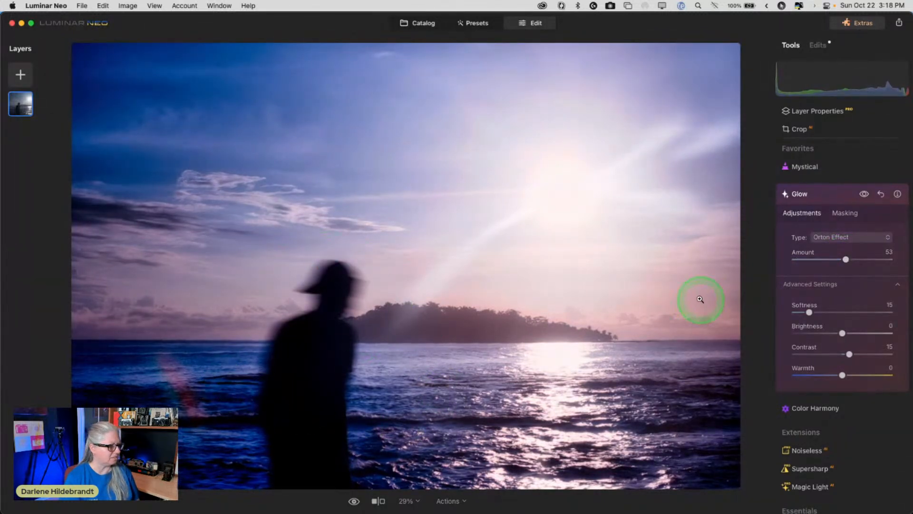
Step: Set the Glow's Contrast to -41, Brightness to -94 and Amount to 28, comparing the photo with and without it
{"action": "left_click_drag", "start_coordinate": [849, 354], "coordinate": [808, 332]}
{"action": "left_click", "coordinate": [864, 195]}
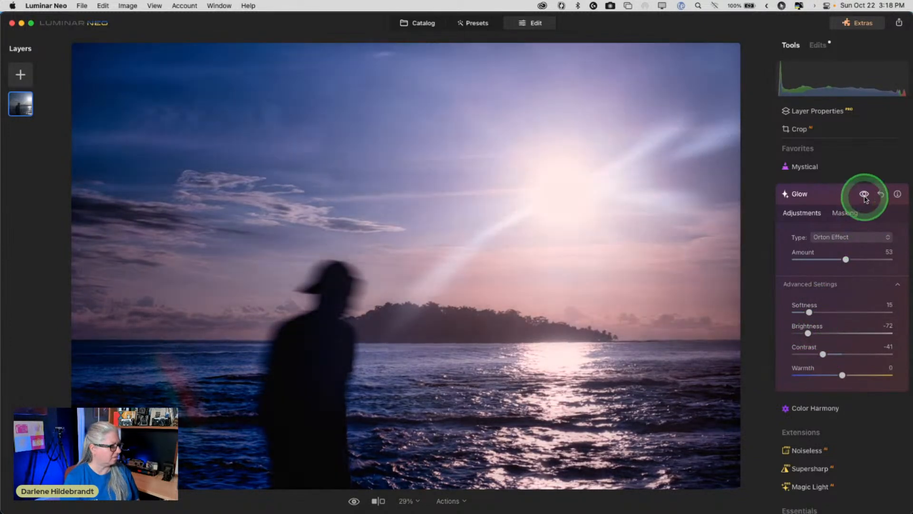
{"action": "left_click", "coordinate": [864, 196]}
{"action": "left_click", "coordinate": [865, 195]}
{"action": "left_click_drag", "start_coordinate": [808, 333], "coordinate": [797, 332]}
{"action": "left_click_drag", "start_coordinate": [845, 259], "coordinate": [822, 258]}
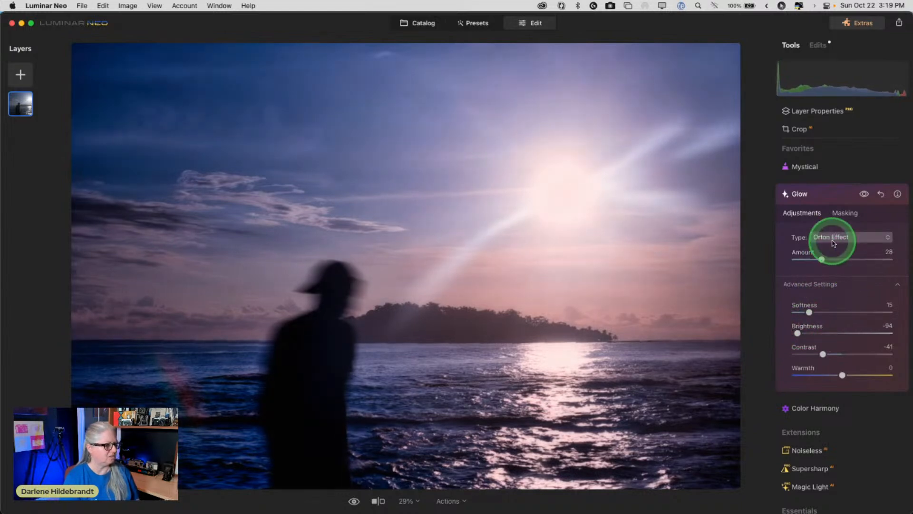
{"action": "left_click", "coordinate": [864, 195]}
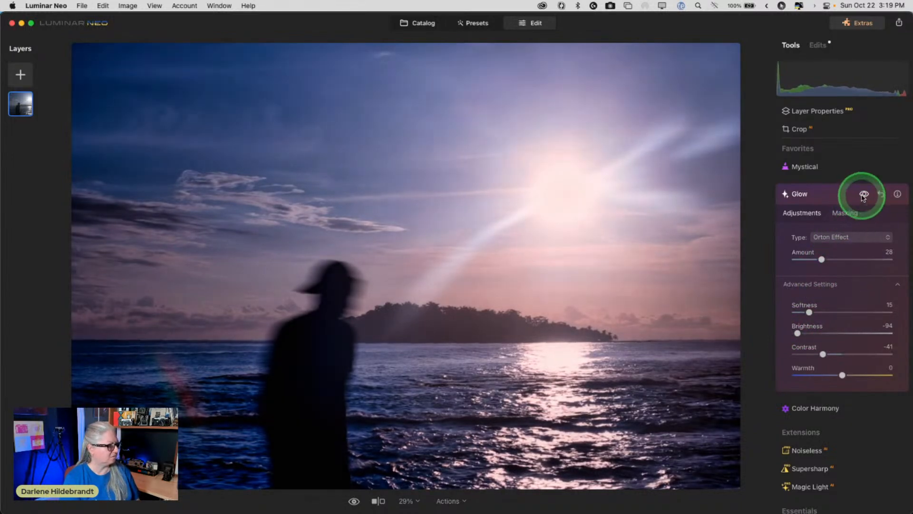
Step: Check the seascape with and without the Glow effect and set the Glow's Contrast to -34
{"action": "left_click", "coordinate": [863, 196]}
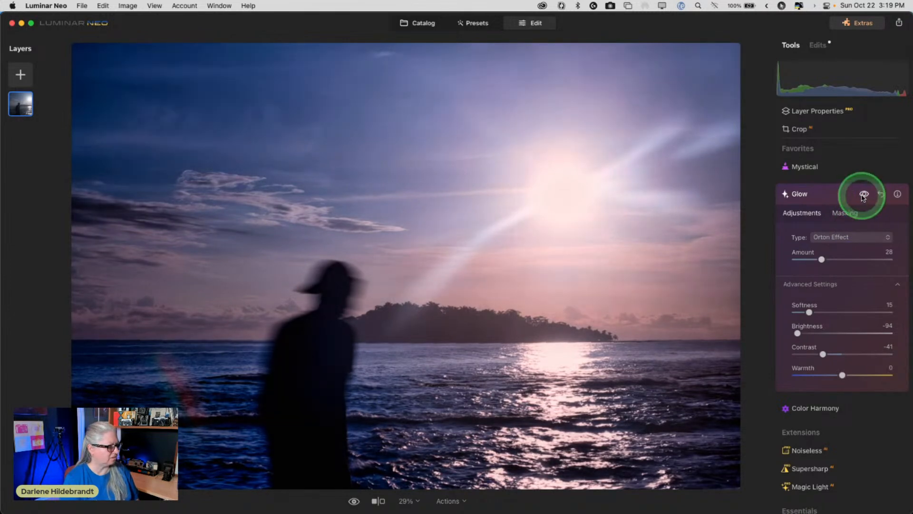
{"action": "mouse_move", "coordinate": [823, 353]}
{"action": "left_mouse_down"}
{"action": "mouse_move", "coordinate": [797, 353]}
{"action": "mouse_move", "coordinate": [826, 353]}
{"action": "left_mouse_up"}
Step: Try the Orton Effect Soft, Glow and Soft Focus types on the seascape and return to Orton Effect
{"action": "left_click", "coordinate": [828, 237]}
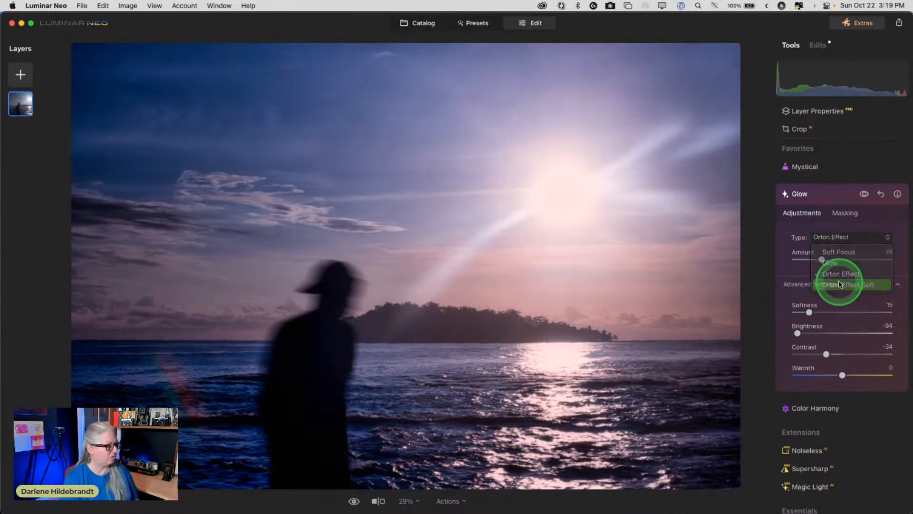
{"action": "left_click", "coordinate": [838, 285]}
{"action": "left_click", "coordinate": [831, 241]}
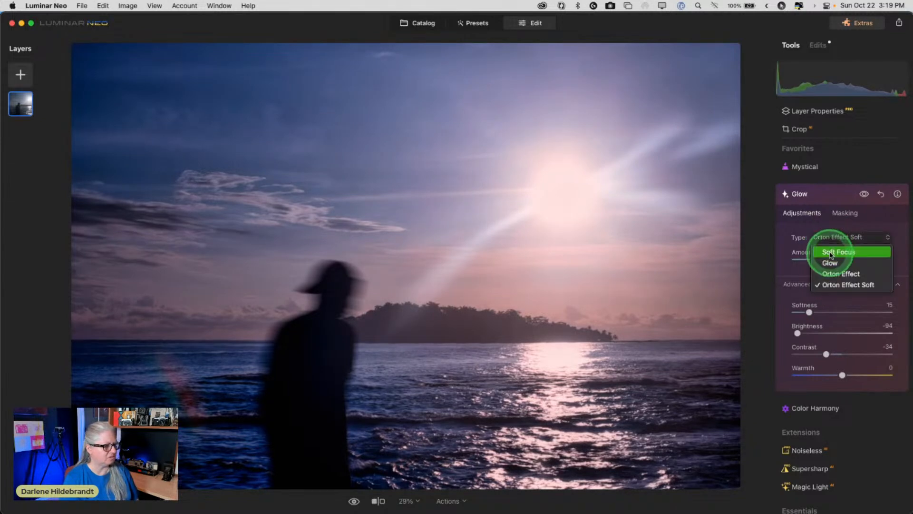
{"action": "left_click", "coordinate": [805, 259]}
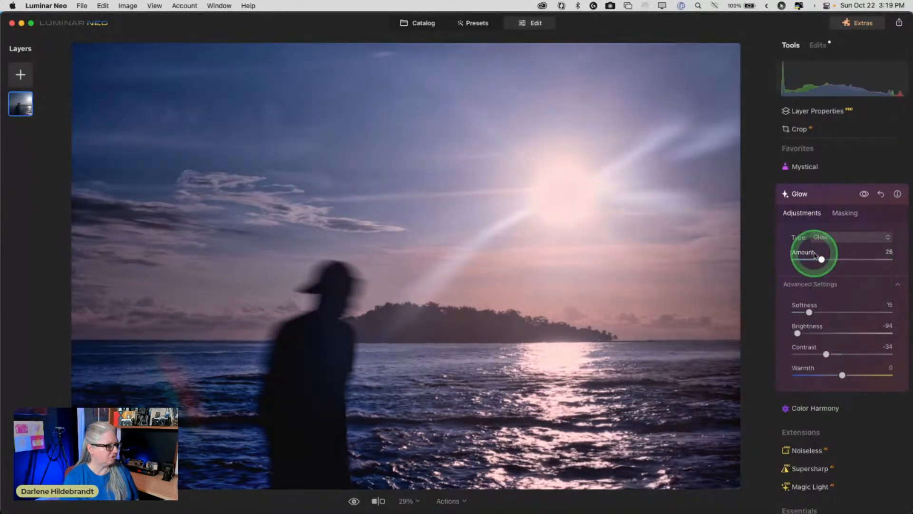
{"action": "left_click", "coordinate": [826, 237]}
{"action": "left_click", "coordinate": [833, 253]}
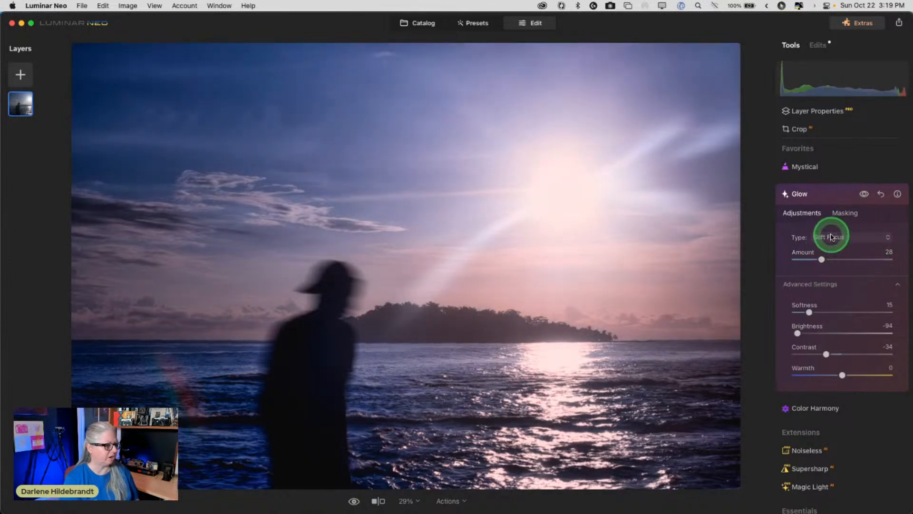
{"action": "left_click", "coordinate": [832, 238]}
{"action": "left_click", "coordinate": [830, 273]}
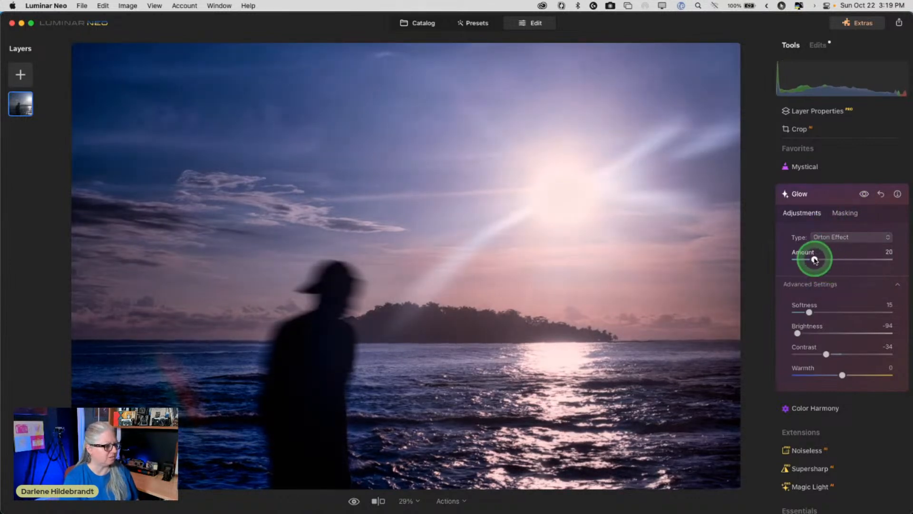
Step: Set the Glow's Amount to 19 and Brightness to -100, and close the Glow tool
{"action": "left_click_drag", "start_coordinate": [785, 260], "coordinate": [812, 260]}
{"action": "left_click", "coordinate": [799, 332]}
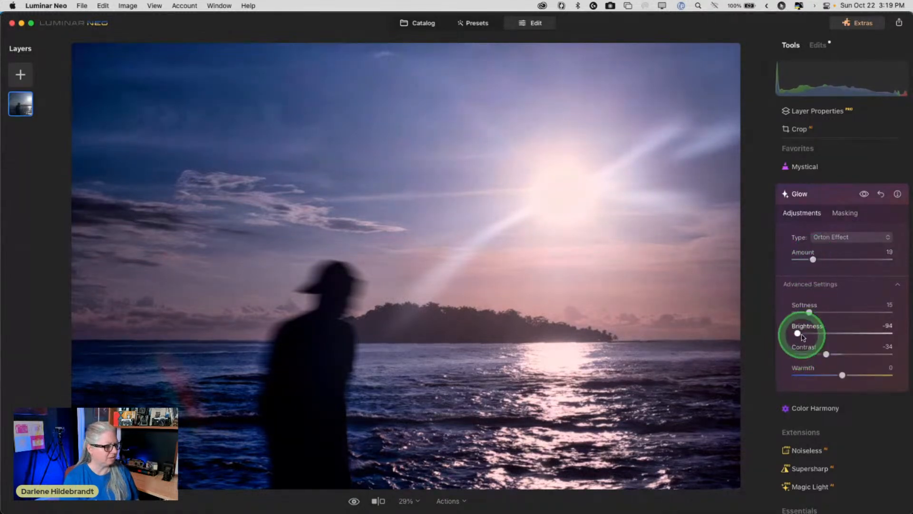
{"action": "left_click_drag", "start_coordinate": [792, 331], "coordinate": [791, 330]}
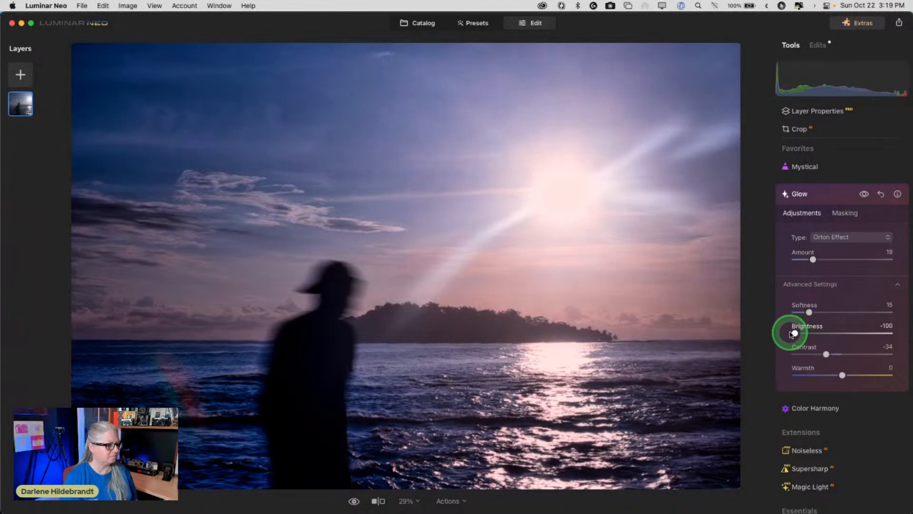
{"action": "left_click", "coordinate": [829, 195]}
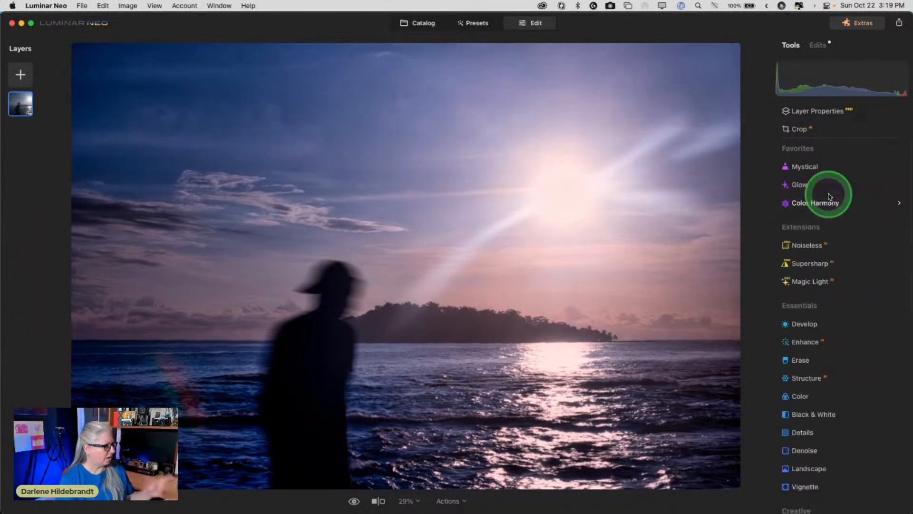
Step: Open the seascape in GenErase from the catalog and erase the red lens flare on the water with brush size 44
{"action": "left_click", "coordinate": [423, 23]}
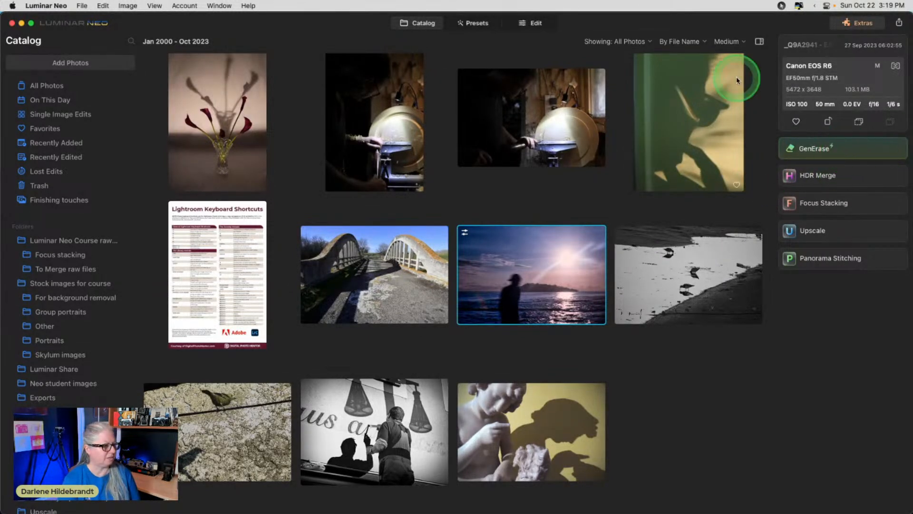
{"action": "left_click", "coordinate": [846, 147]}
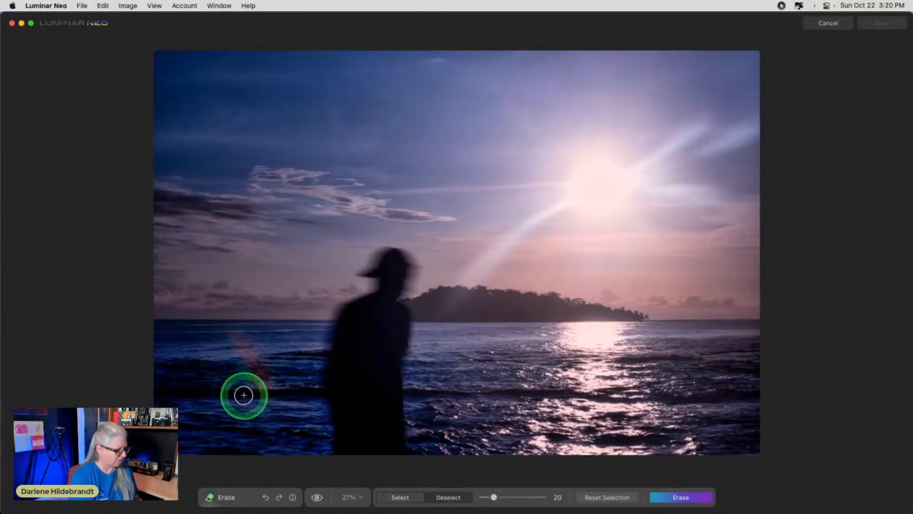
{"action": "left_click", "coordinate": [351, 497]}
{"action": "left_click", "coordinate": [357, 423]}
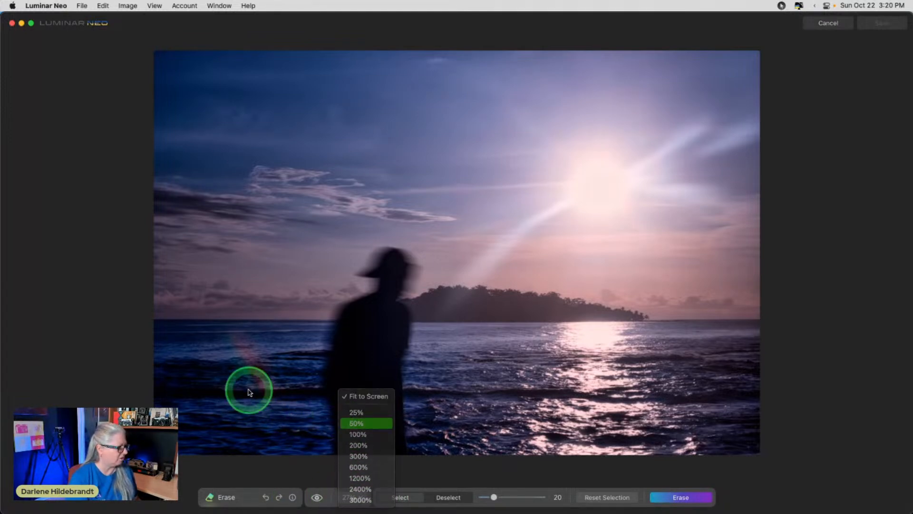
{"action": "mouse_move", "coordinate": [352, 341]}
{"action": "left_mouse_down"}
{"action": "mouse_move", "coordinate": [440, 310]}
{"action": "mouse_move", "coordinate": [483, 278]}
{"action": "left_mouse_up"}
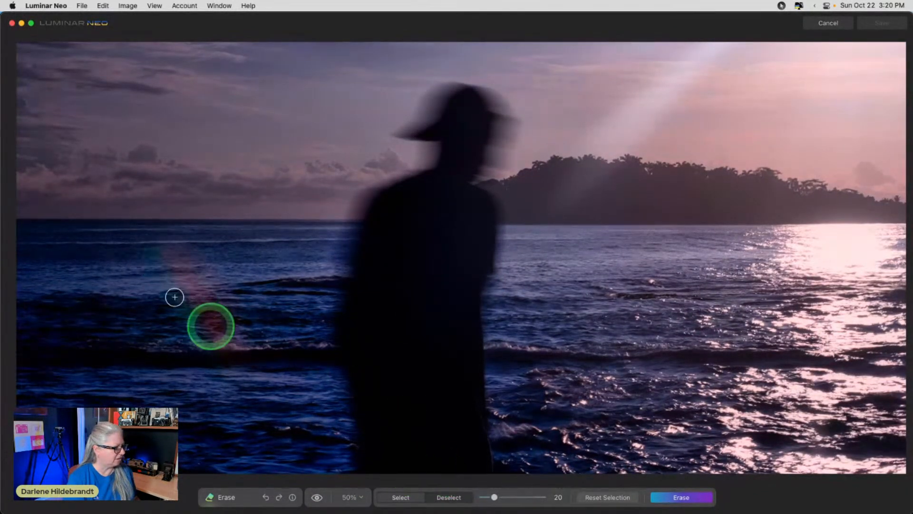
{"action": "key", "text": "bracketright"}
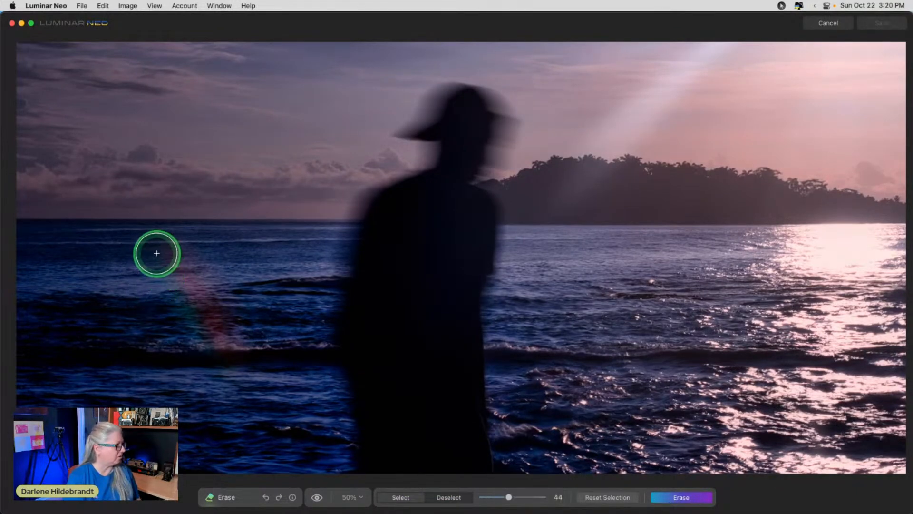
{"action": "left_click_drag", "start_coordinate": [160, 250], "coordinate": [230, 347]}
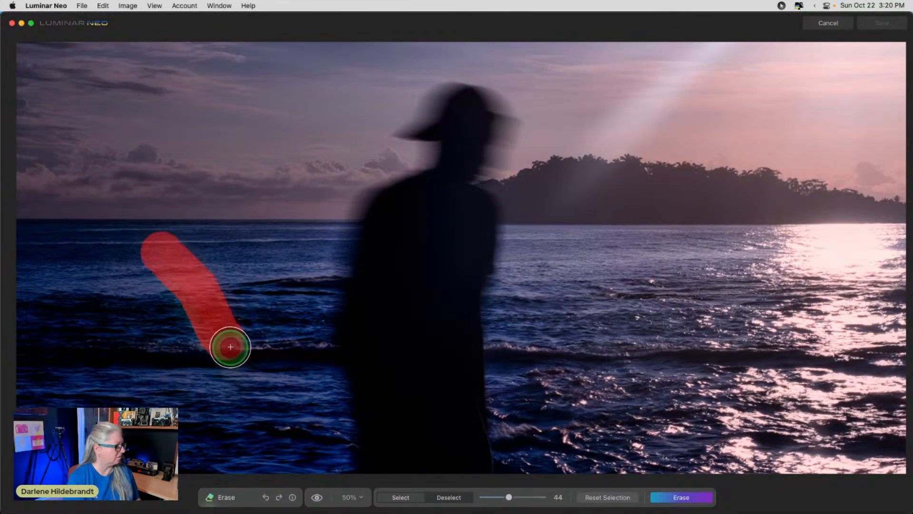
{"action": "left_click", "coordinate": [675, 497]}
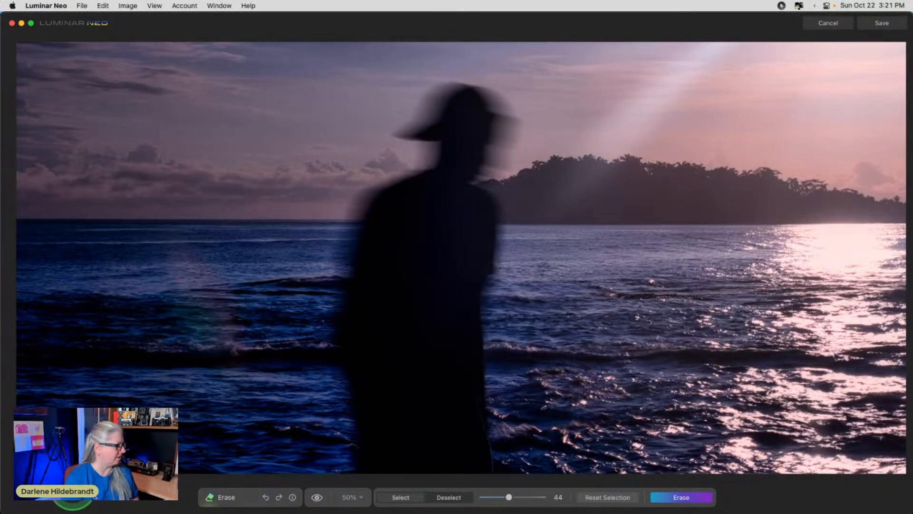
Step: Mask the remaining flare streak on the water again and run a second erase
{"action": "left_click_drag", "start_coordinate": [155, 243], "coordinate": [233, 354]}
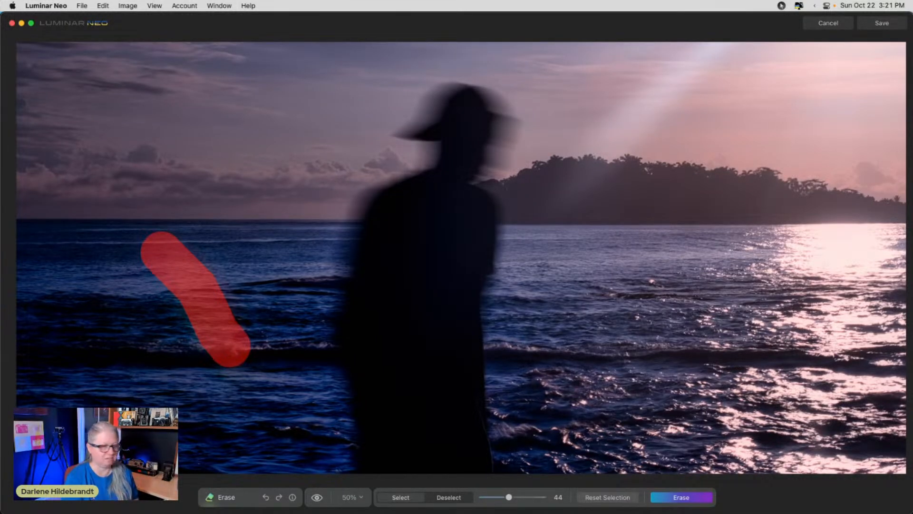
{"action": "left_click", "coordinate": [682, 497]}
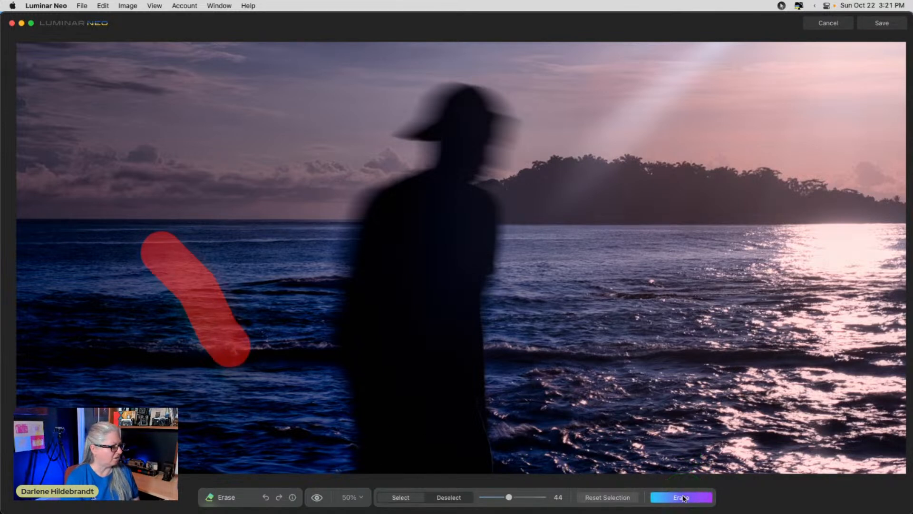
{"action": "left_click", "coordinate": [683, 497]}
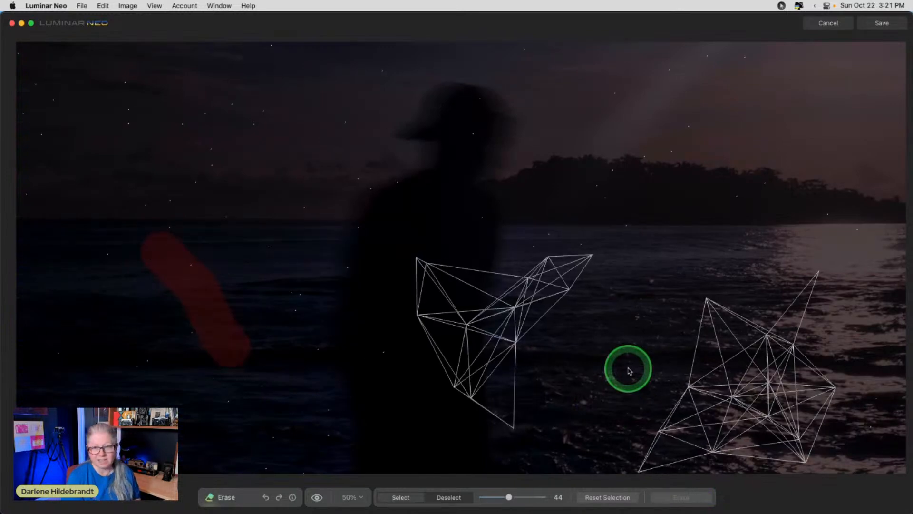
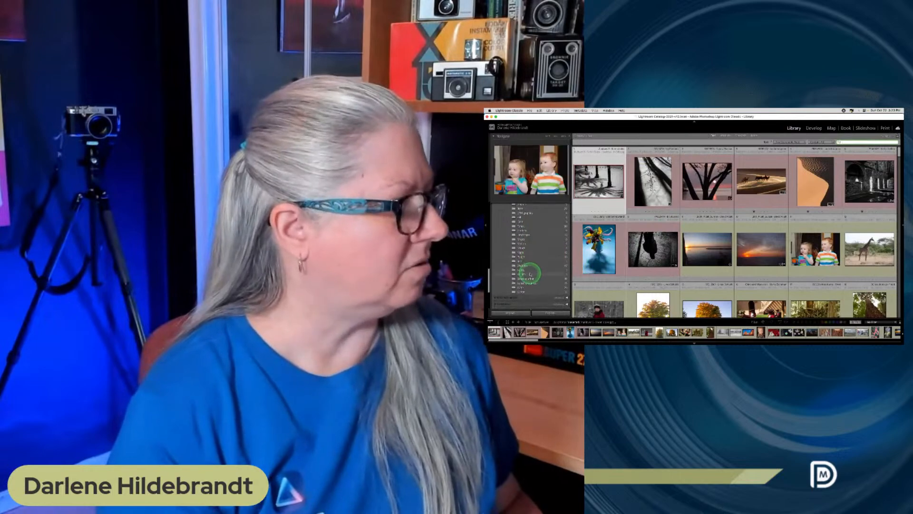
Step: Return to Luminar Neo, mark two leftover patches on the water beside the figure, and save the GenErase result
{"action": "left_click", "coordinate": [529, 265]}
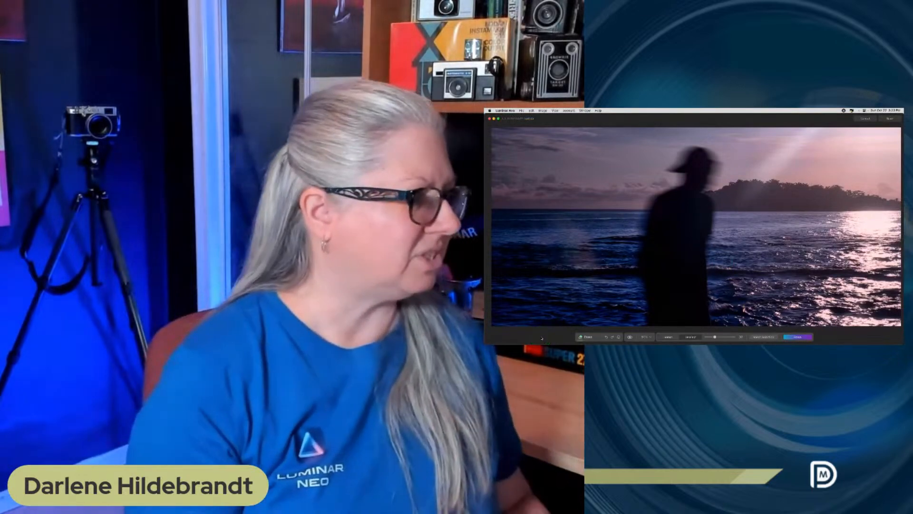
{"action": "left_click_drag", "start_coordinate": [544, 236], "coordinate": [587, 236]}
{"action": "left_click_drag", "start_coordinate": [560, 258], "coordinate": [596, 259]}
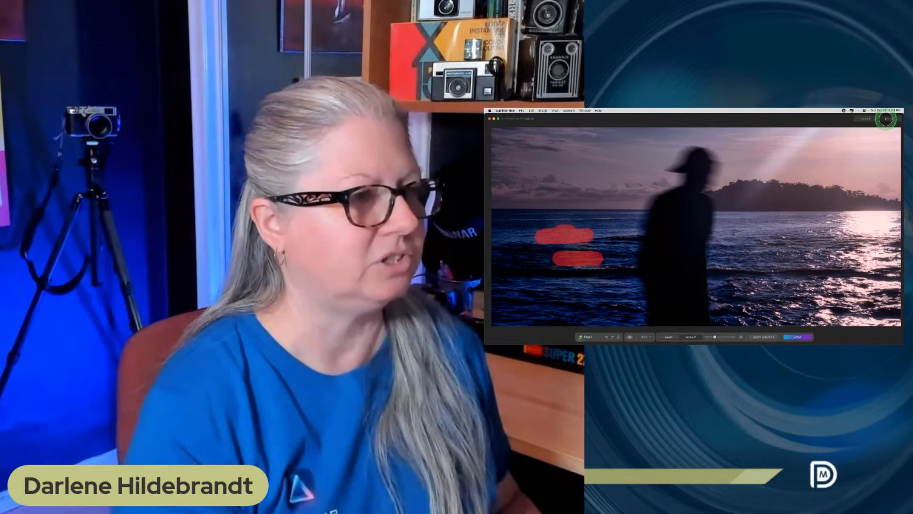
{"action": "left_click", "coordinate": [887, 119]}
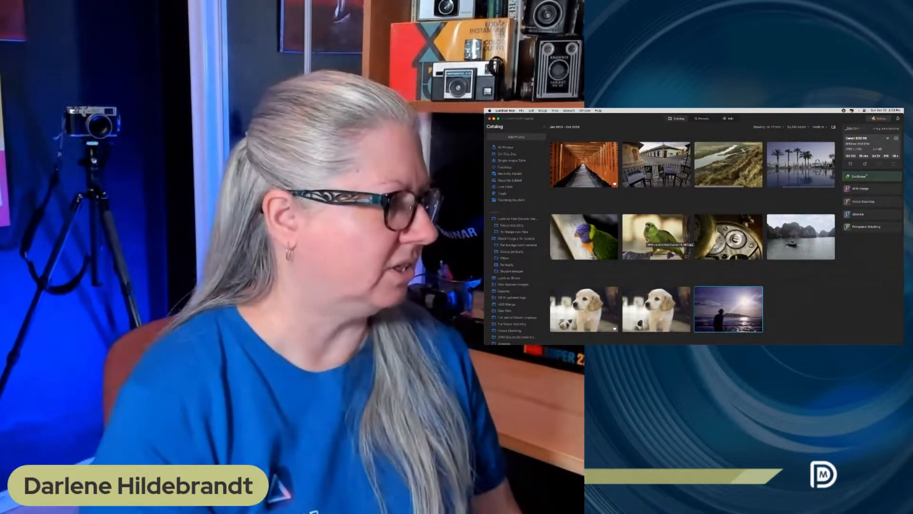
Step: Move the saved GenErase seascape into the Shadows folder and open that folder
{"action": "scroll", "coordinate": [505, 200], "scroll_direction": "down", "scroll_amount": 10}
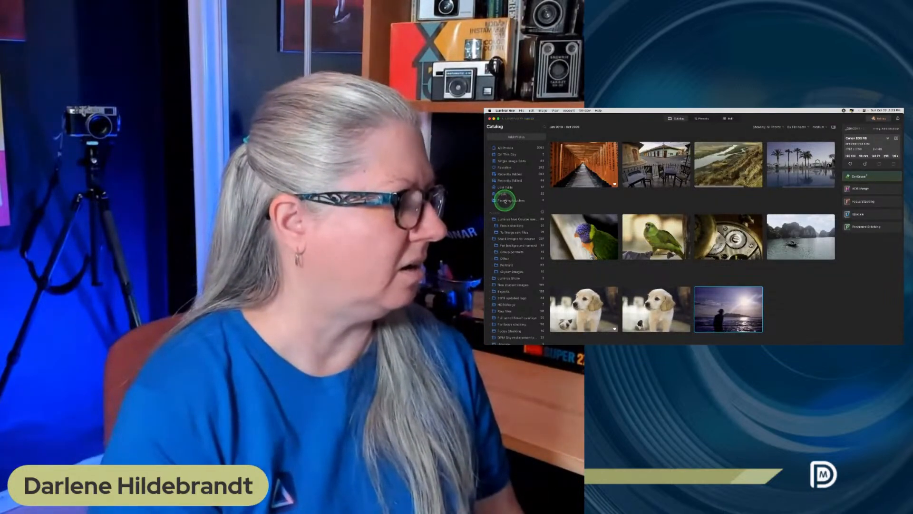
{"action": "scroll", "coordinate": [505, 202], "scroll_direction": "down", "scroll_amount": 5}
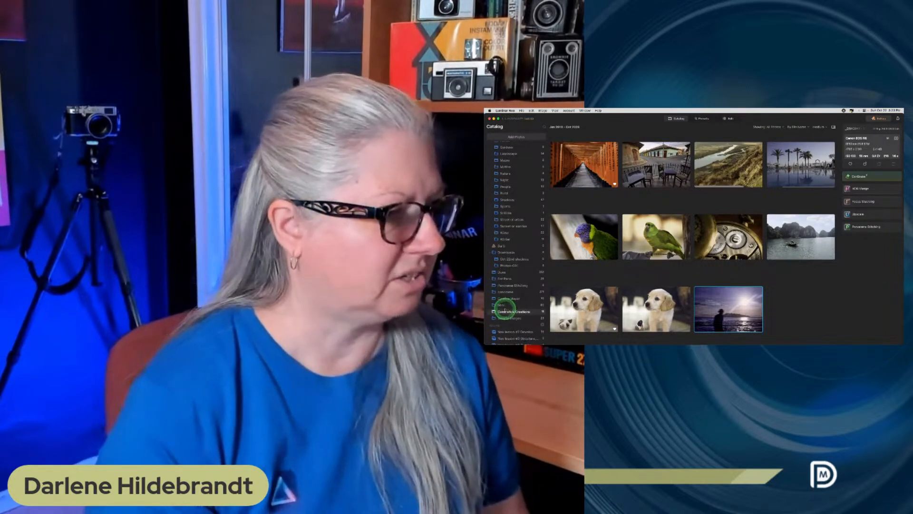
{"action": "scroll", "coordinate": [505, 310], "scroll_direction": "down", "scroll_amount": 15}
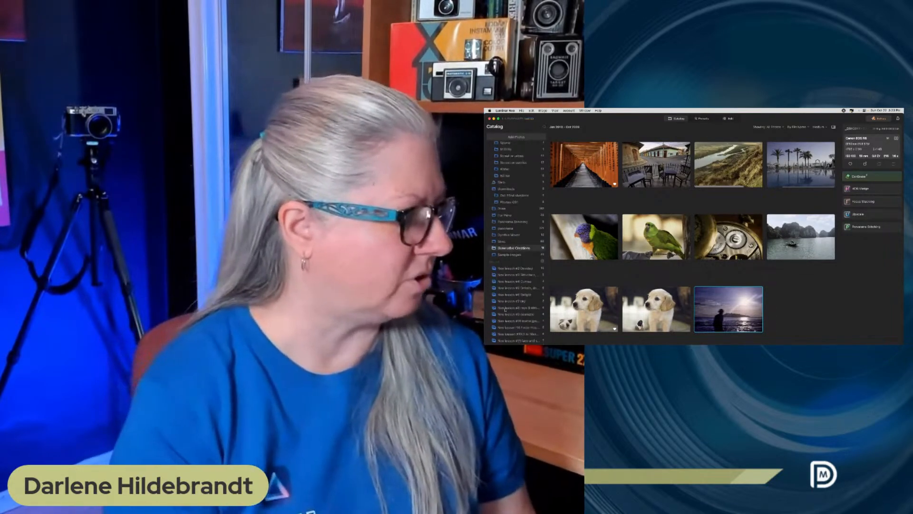
{"action": "scroll", "coordinate": [505, 310], "scroll_direction": "up", "scroll_amount": 10}
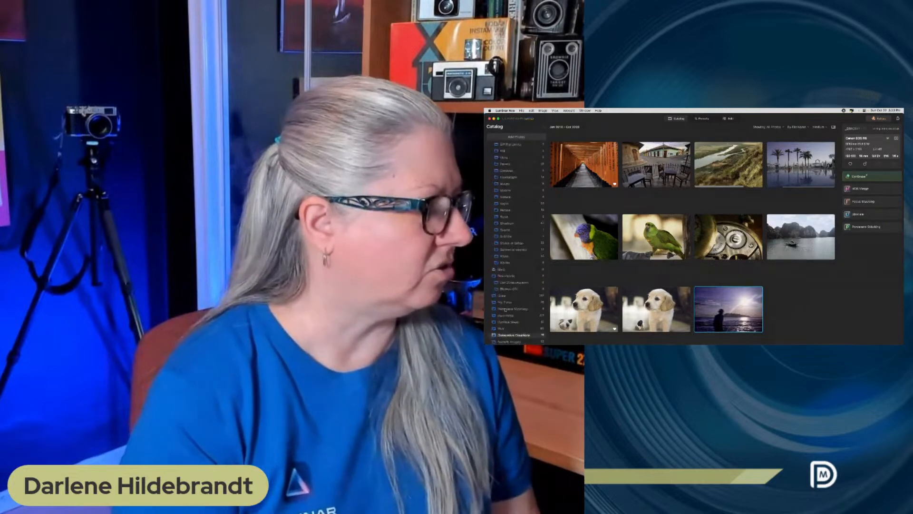
{"action": "left_click_drag", "start_coordinate": [720, 318], "coordinate": [522, 225]}
{"action": "left_click", "coordinate": [513, 225]}
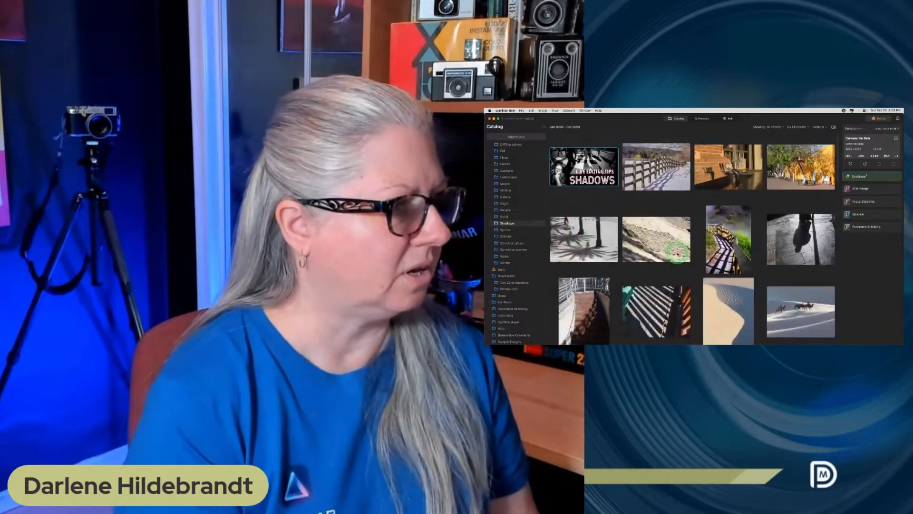
Step: Open the edited seascape from the Shadows folder at full size and compare it with its GenErase version
{"action": "scroll", "coordinate": [673, 257], "scroll_direction": "down", "scroll_amount": 5}
{"action": "scroll", "coordinate": [680, 255], "scroll_direction": "down", "scroll_amount": 15}
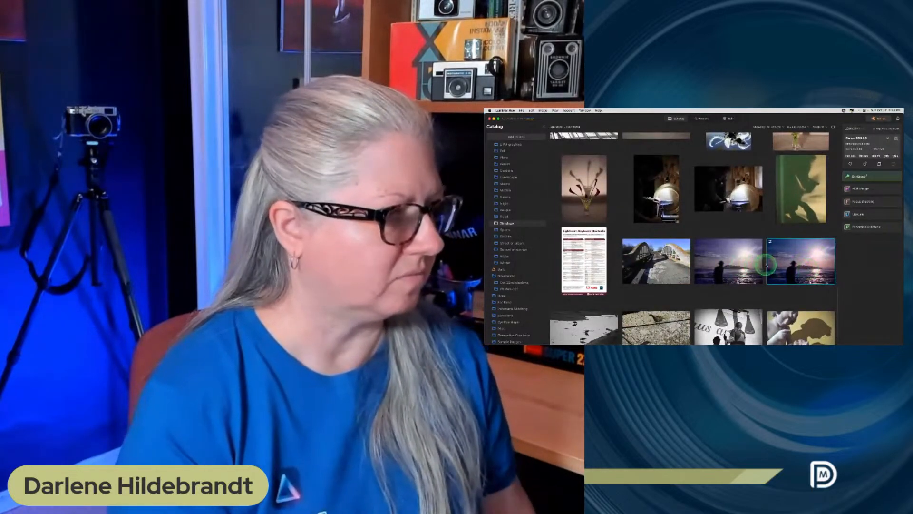
{"action": "double_click", "coordinate": [775, 263]}
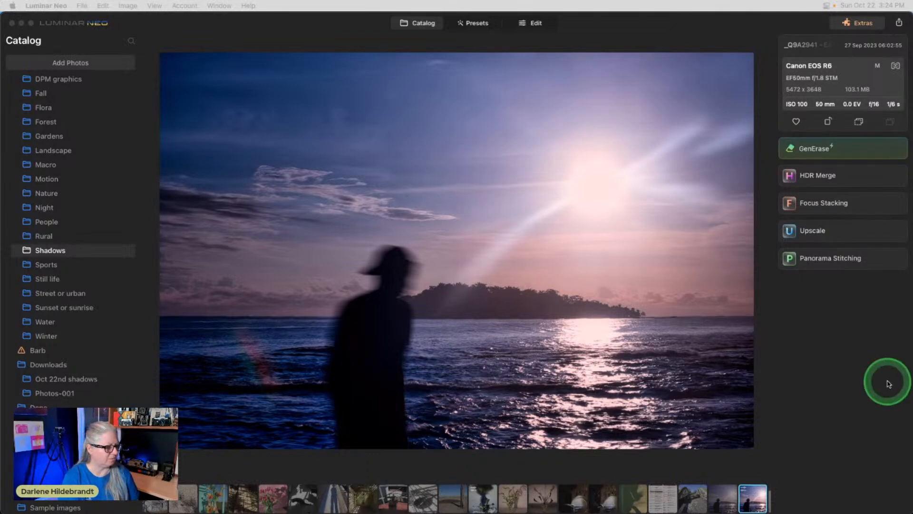
{"action": "left_click", "coordinate": [834, 374]}
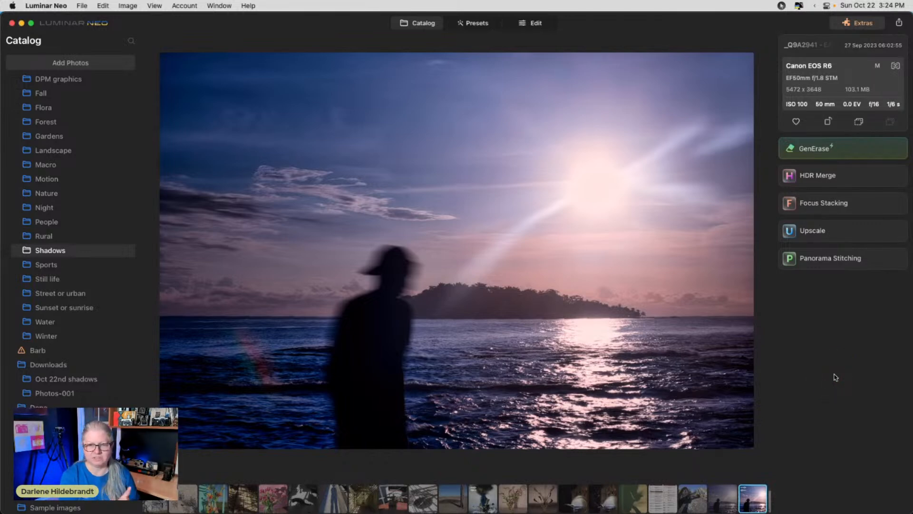
{"action": "key", "text": "Left"}
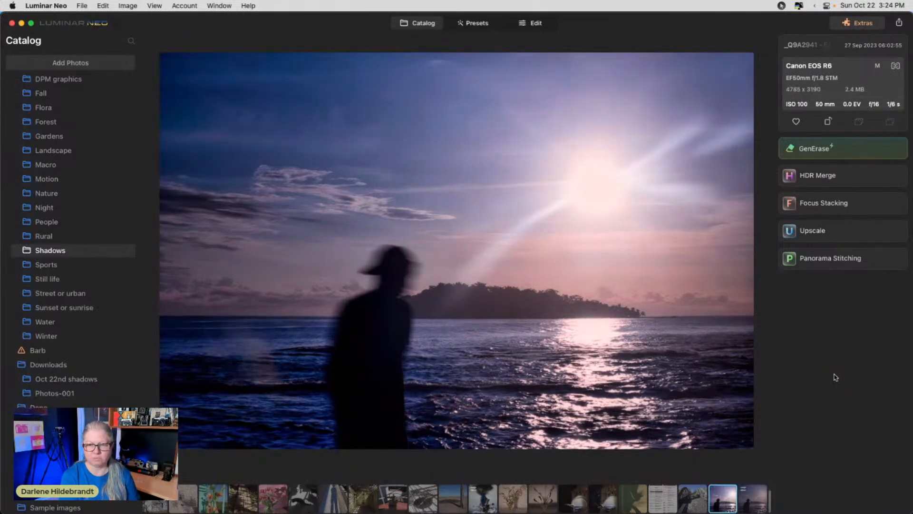
{"action": "key", "text": "Right"}
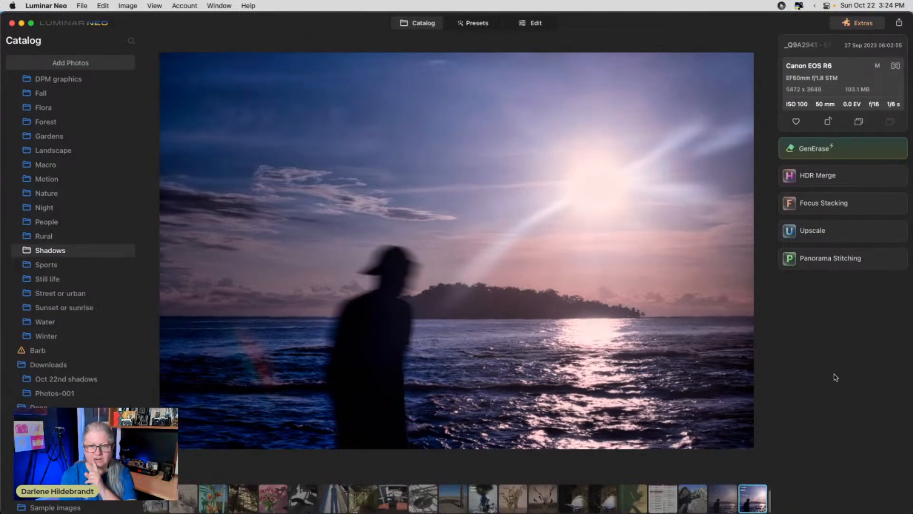
Step: Select the GenErase version of the seascape and open it for editing
{"action": "key", "text": "Left"}
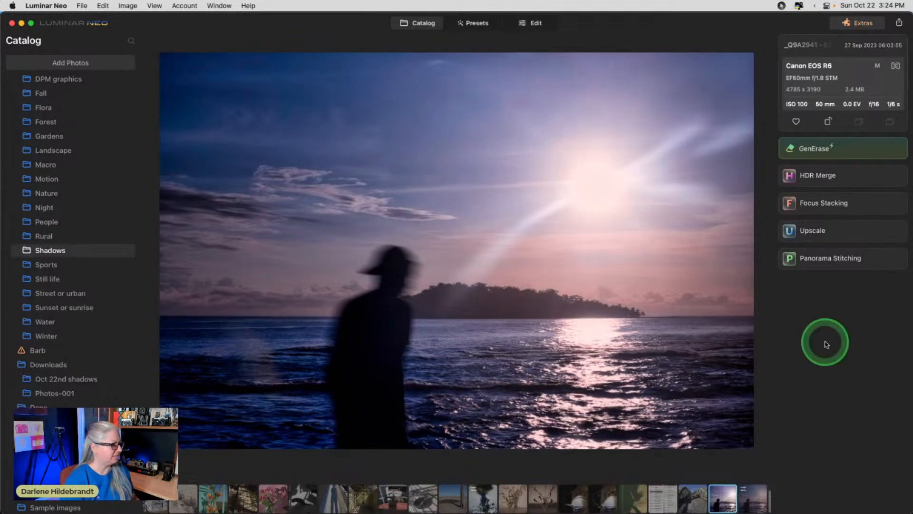
{"action": "left_click", "coordinate": [530, 23]}
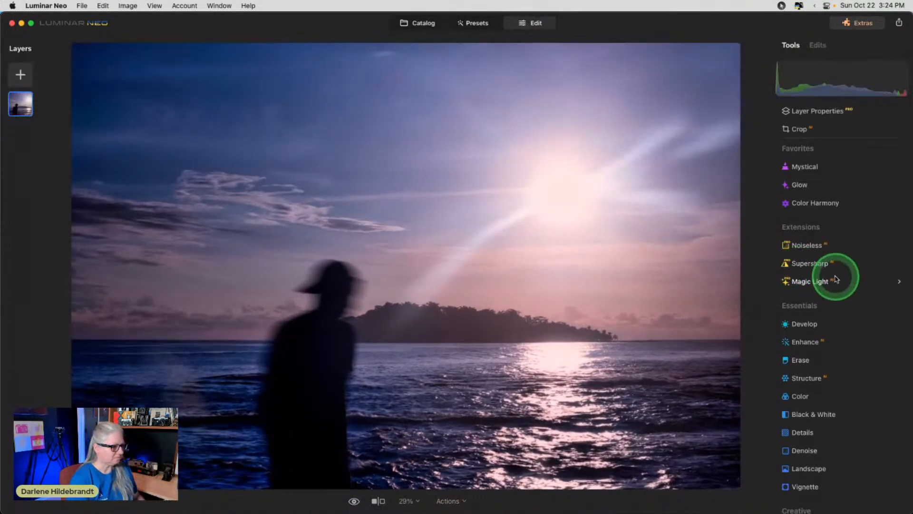
Step: In the Color tool, set Remove Color Cast to 30 and the HSL hues to Blue -50 and Cyan 85
{"action": "scroll", "coordinate": [836, 280], "scroll_direction": "down", "scroll_amount": 3}
{"action": "left_click", "coordinate": [811, 306]}
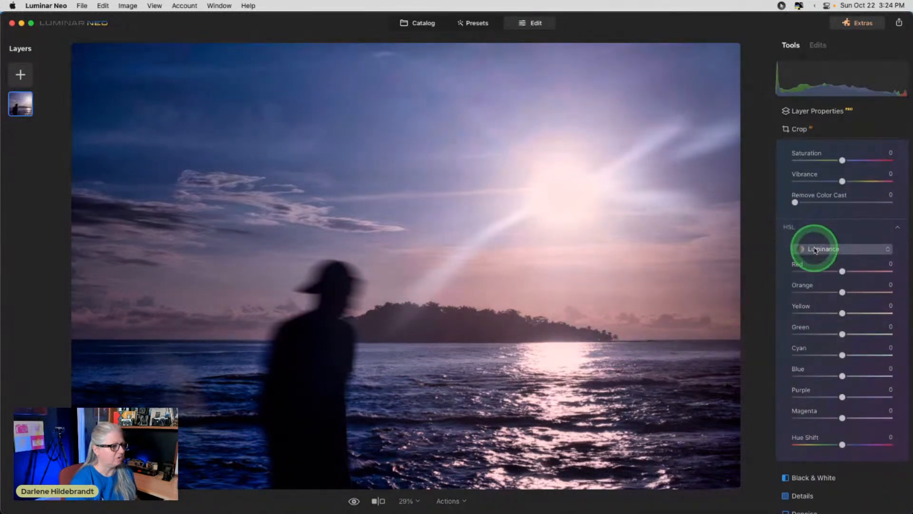
{"action": "left_click_drag", "start_coordinate": [795, 202], "coordinate": [824, 204]}
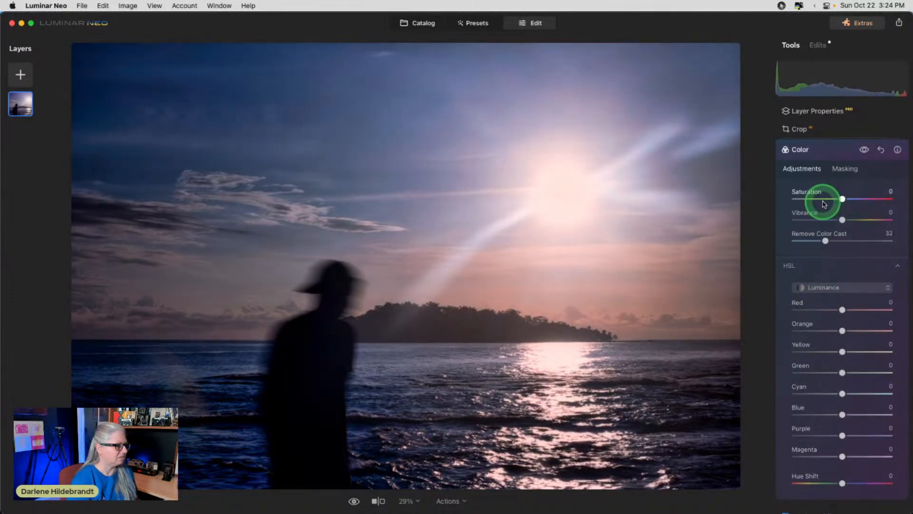
{"action": "left_click", "coordinate": [826, 288]}
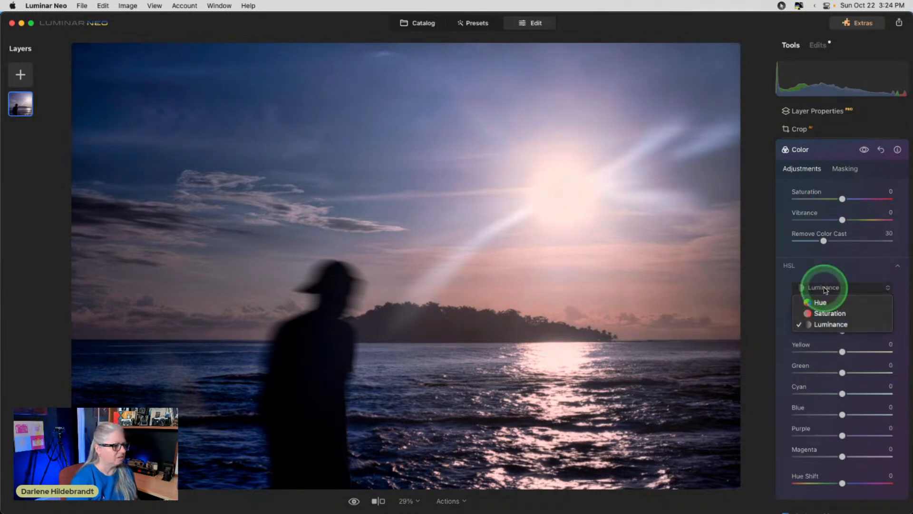
{"action": "left_click", "coordinate": [819, 303]}
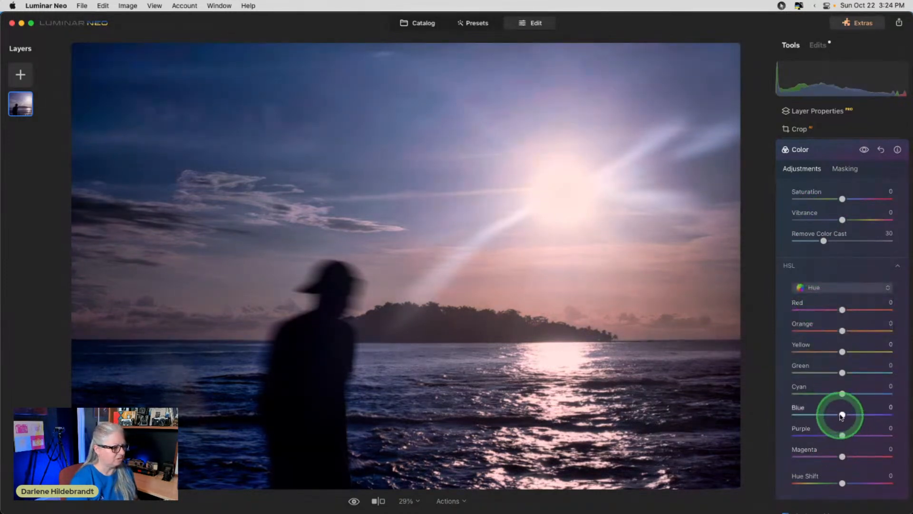
{"action": "left_click_drag", "start_coordinate": [842, 415], "coordinate": [883, 394]}
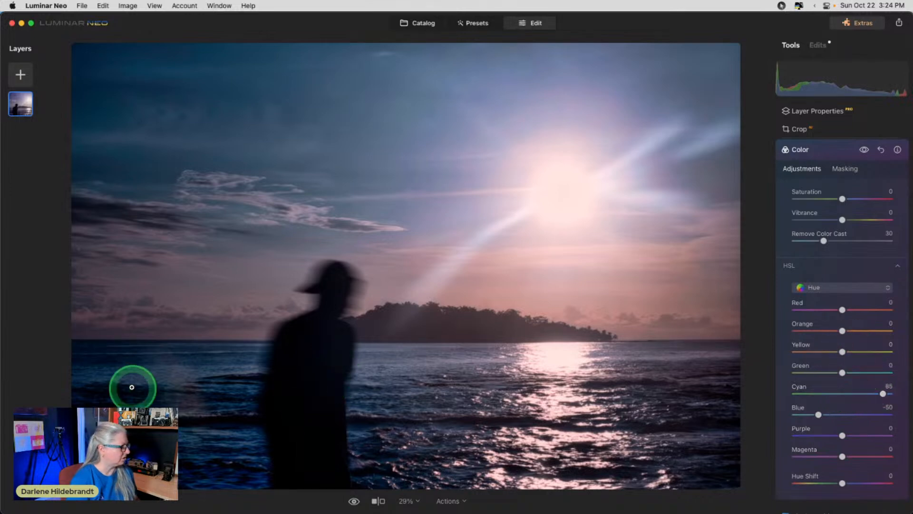
Step: Mask the color adjustment with a brush at strength 54, painting over the discolored patch on the water beside the figure
{"action": "left_click", "coordinate": [842, 172]}
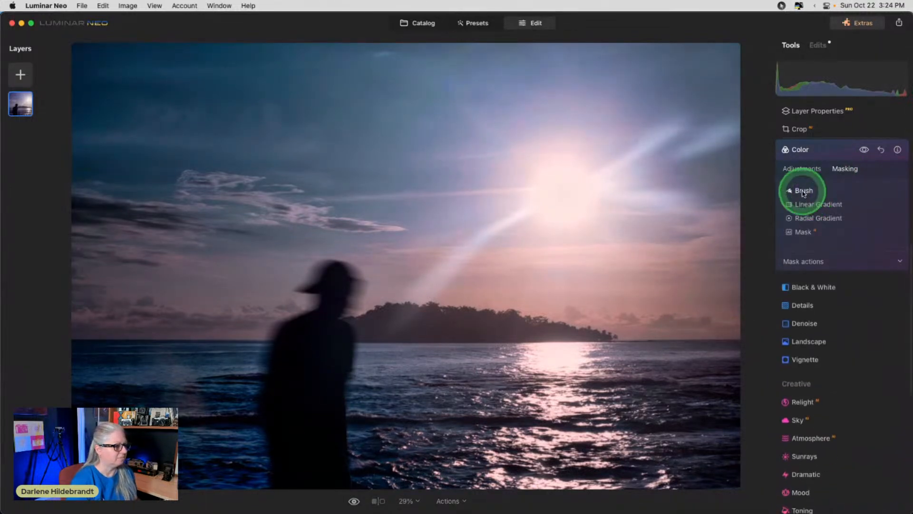
{"action": "left_click", "coordinate": [789, 190]}
{"action": "left_click", "coordinate": [847, 262]}
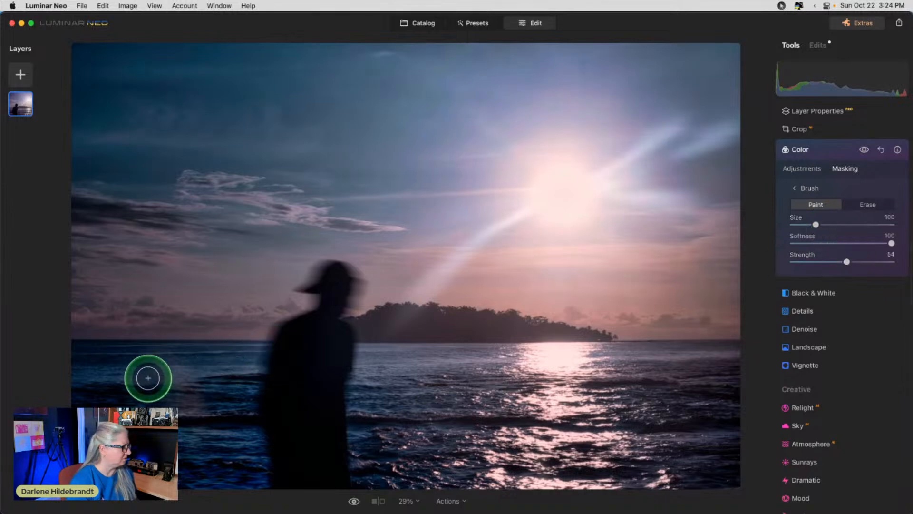
{"action": "left_click_drag", "start_coordinate": [169, 367], "coordinate": [195, 418]}
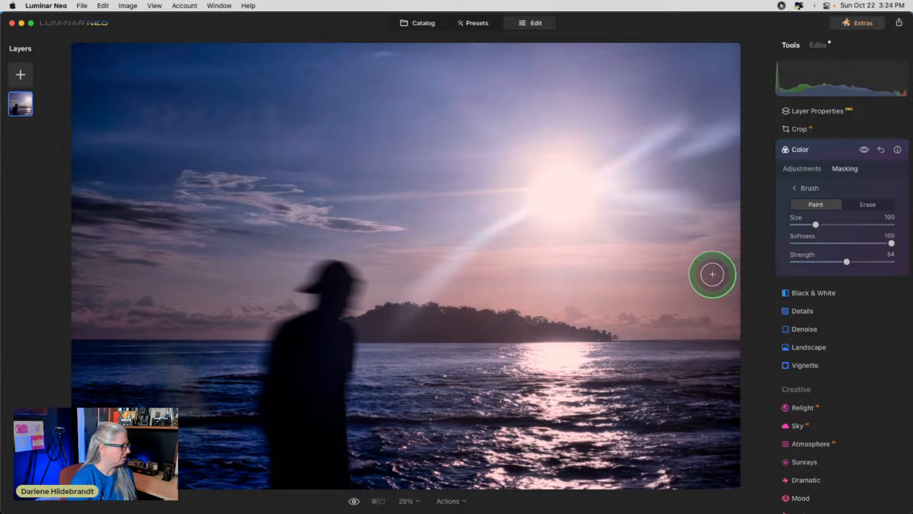
Step: Set the mask brush to size 72, softness 50 and strength 80, and paint over the discolored water patch again
{"action": "left_click", "coordinate": [875, 262]}
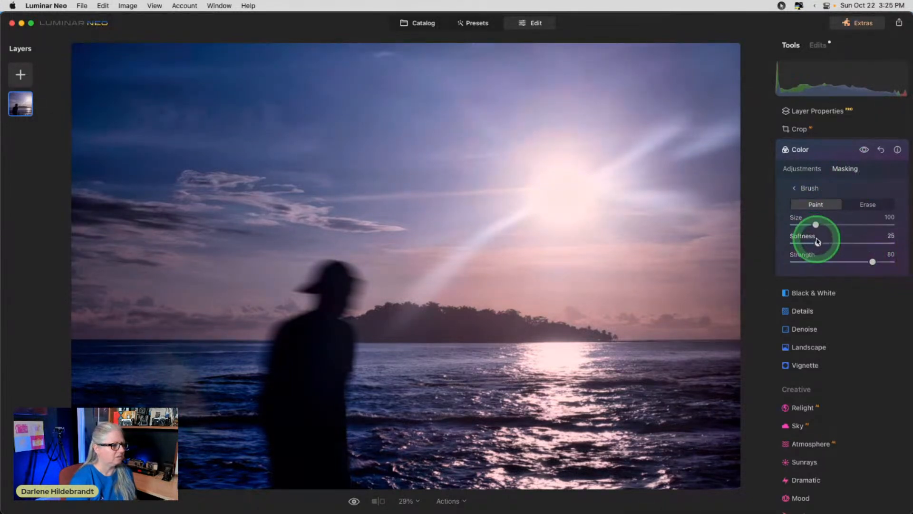
{"action": "left_click_drag", "start_coordinate": [815, 224], "coordinate": [809, 223]}
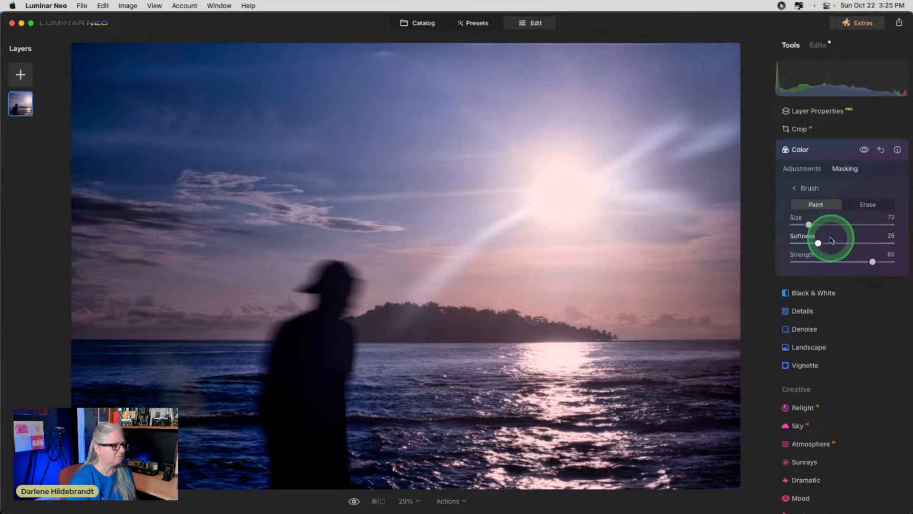
{"action": "left_click", "coordinate": [843, 244]}
{"action": "left_click_drag", "start_coordinate": [192, 397], "coordinate": [185, 387]}
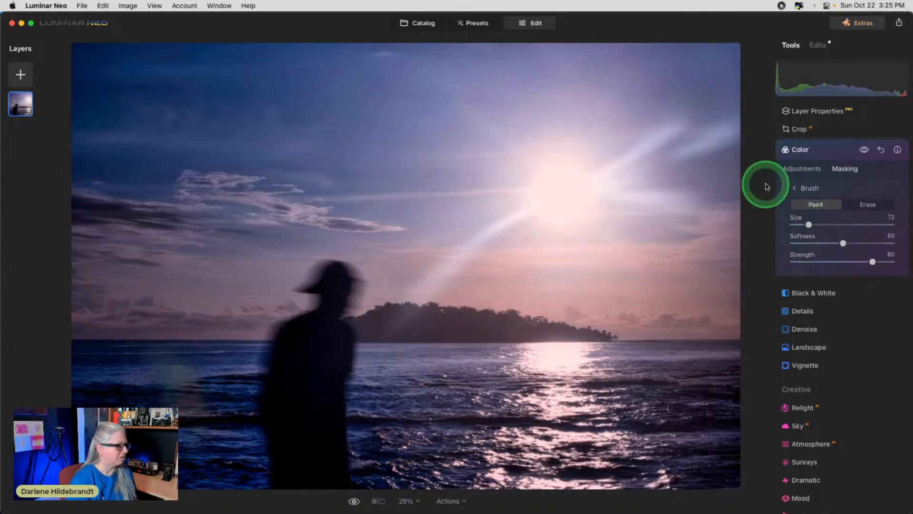
Step: Set the masked adjustment's Hue Shift to 12 and reset the Cyan and Blue hues to 0
{"action": "left_click", "coordinate": [802, 186]}
{"action": "left_click", "coordinate": [796, 169]}
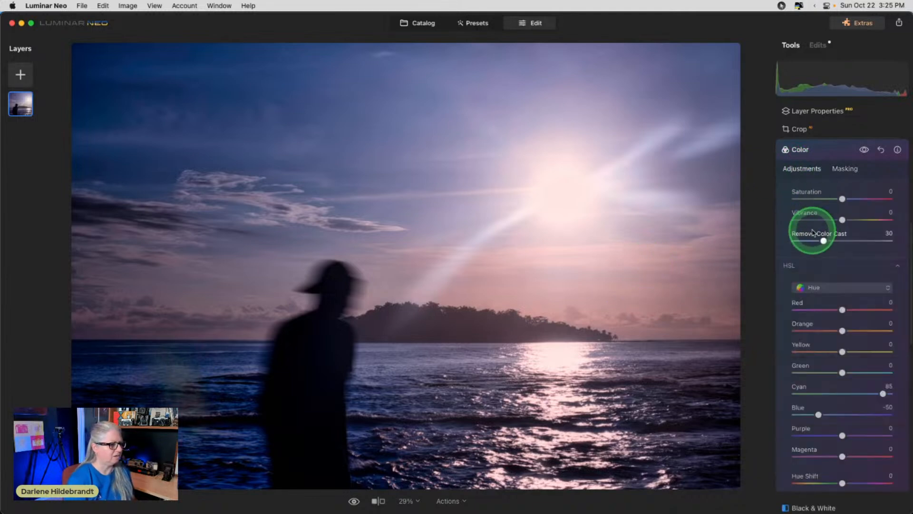
{"action": "scroll", "coordinate": [828, 240], "scroll_direction": "down", "scroll_amount": 2}
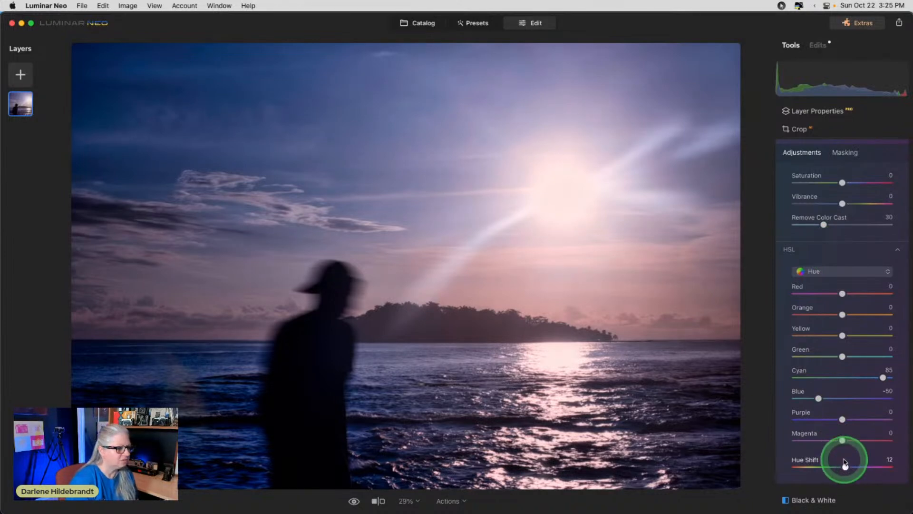
{"action": "double_click", "coordinate": [812, 379]}
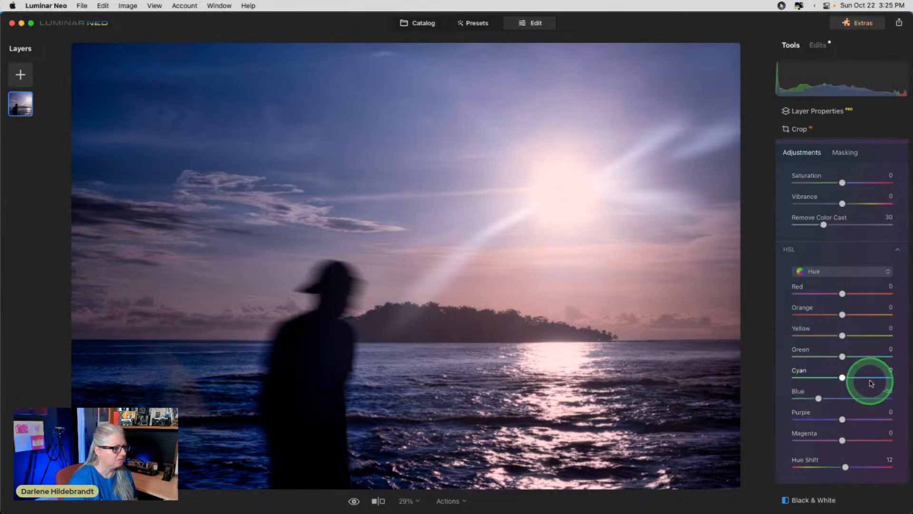
{"action": "double_click", "coordinate": [819, 400]}
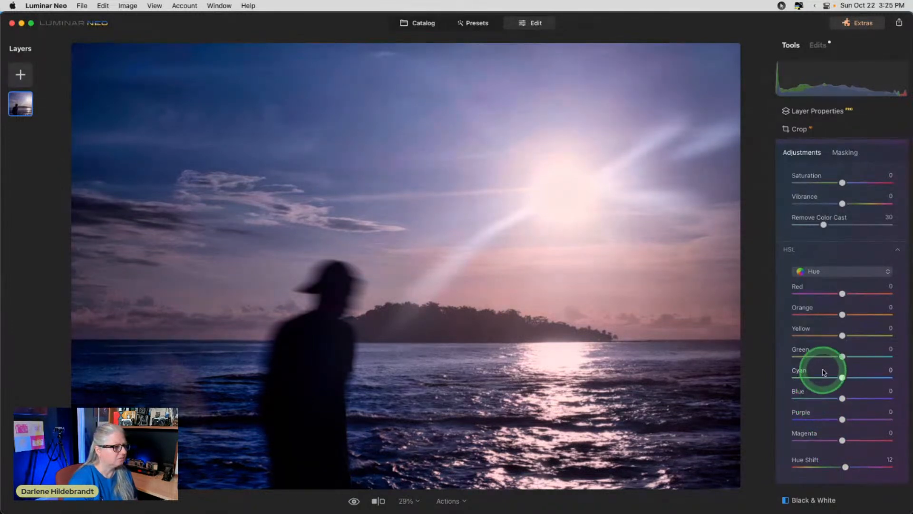
Step: Fine-tune Remove Color Cast to 27 while checking the water patch beside the figure up close
{"action": "mouse_move", "coordinate": [820, 225]}
{"action": "left_mouse_down"}
{"action": "mouse_move", "coordinate": [768, 222]}
{"action": "mouse_move", "coordinate": [862, 229]}
{"action": "mouse_move", "coordinate": [804, 222]}
{"action": "left_mouse_up"}
{"action": "left_click", "coordinate": [77, 273]}
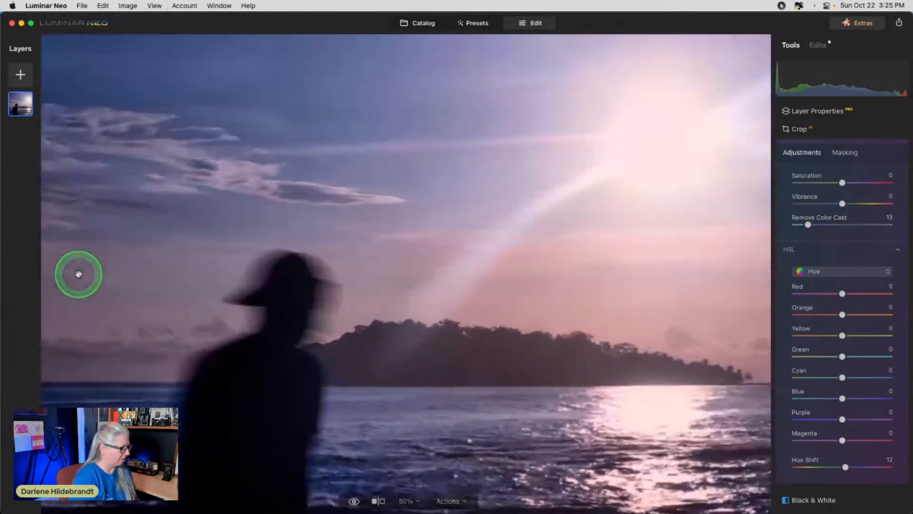
{"action": "scroll", "coordinate": [78, 274], "scroll_direction": "down", "scroll_amount": 3}
{"action": "scroll", "coordinate": [78, 274], "scroll_direction": "left", "scroll_amount": 3}
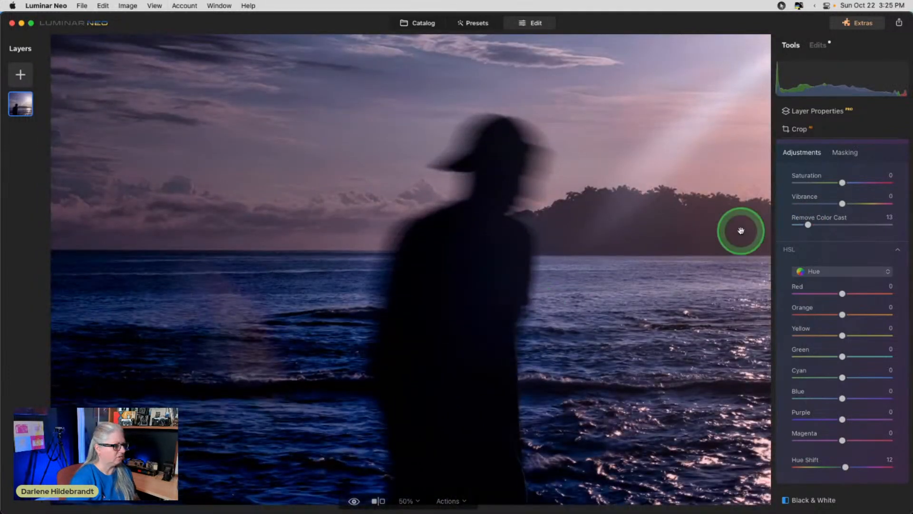
{"action": "scroll", "coordinate": [810, 248], "scroll_direction": "up", "scroll_amount": 2}
{"action": "mouse_move", "coordinate": [809, 248]}
{"action": "left_mouse_down"}
{"action": "mouse_move", "coordinate": [809, 259]}
{"action": "mouse_move", "coordinate": [775, 253]}
{"action": "mouse_move", "coordinate": [813, 260]}
{"action": "left_mouse_up"}
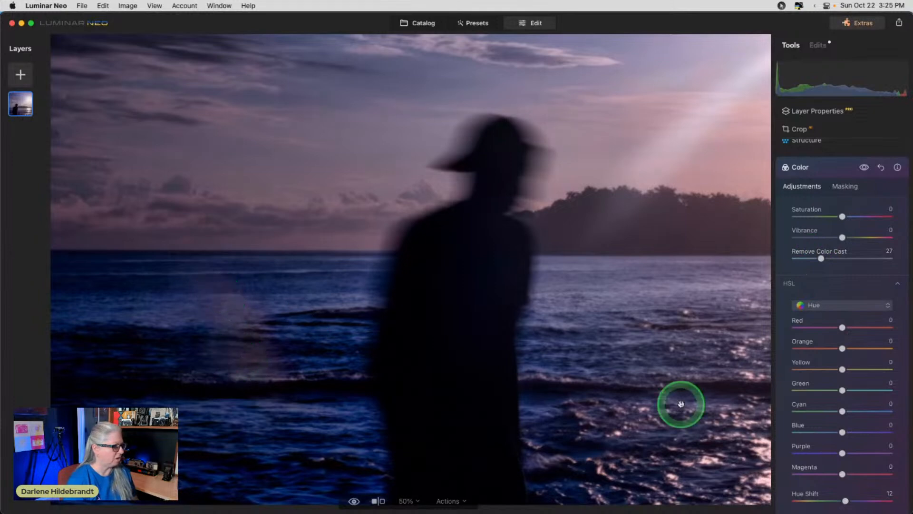
Step: Set Hue Shift to 21 and the HSL hues to Cyan 33, Blue -51 and Purple -46 to blend the patch
{"action": "left_click_drag", "start_coordinate": [846, 501], "coordinate": [850, 501]}
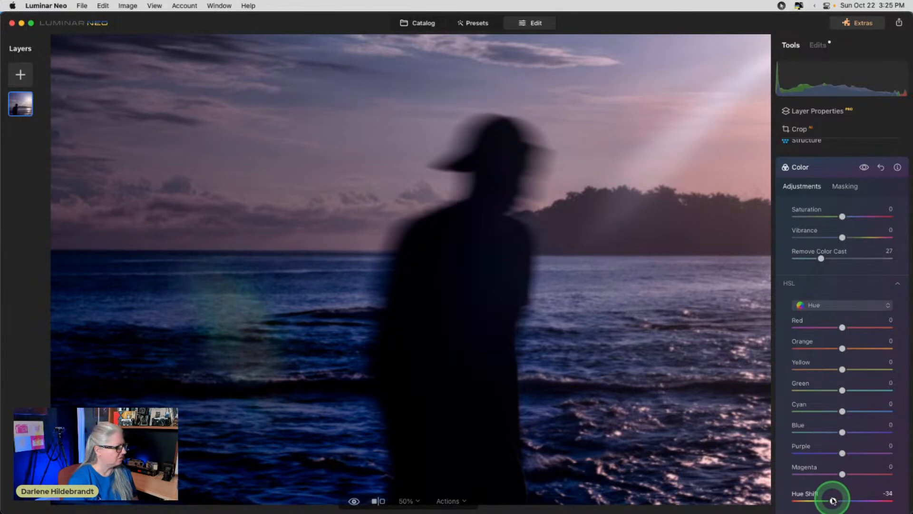
{"action": "left_click_drag", "start_coordinate": [833, 500], "coordinate": [847, 501]}
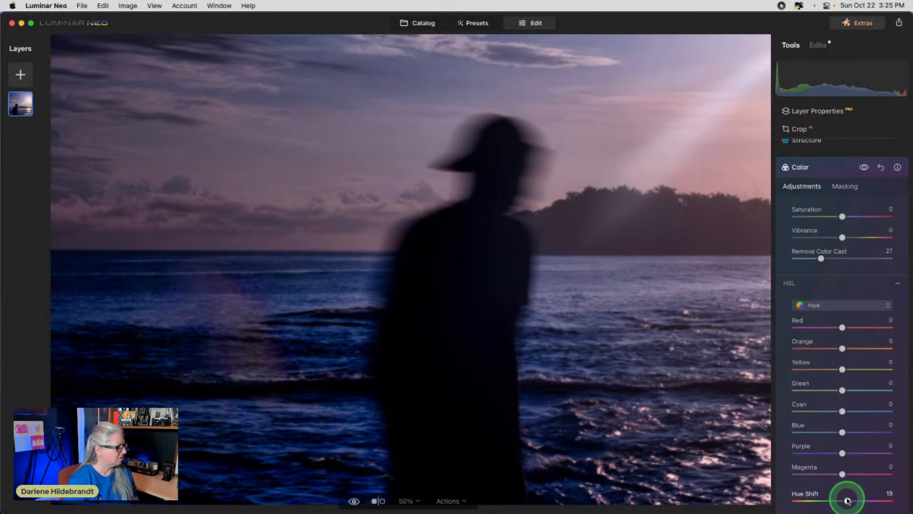
{"action": "left_click_drag", "start_coordinate": [841, 432], "coordinate": [858, 411]}
{"action": "mouse_move", "coordinate": [843, 453]}
{"action": "left_mouse_down"}
{"action": "mouse_move", "coordinate": [876, 454]}
{"action": "mouse_move", "coordinate": [819, 451]}
{"action": "left_mouse_up"}
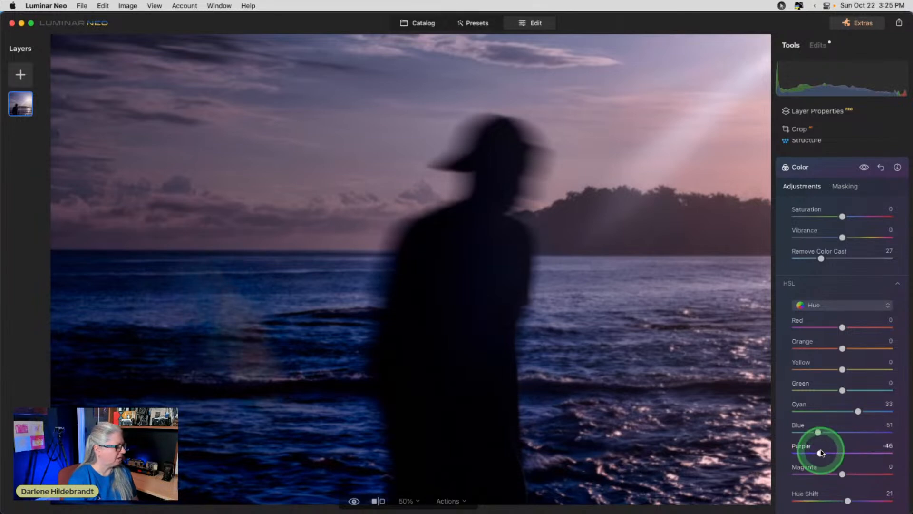
Step: Erase the color mask around the edges of the water patch with a brush at softness 92 and strength 45
{"action": "left_click", "coordinate": [845, 186]}
{"action": "left_click", "coordinate": [813, 209]}
{"action": "left_click", "coordinate": [866, 221]}
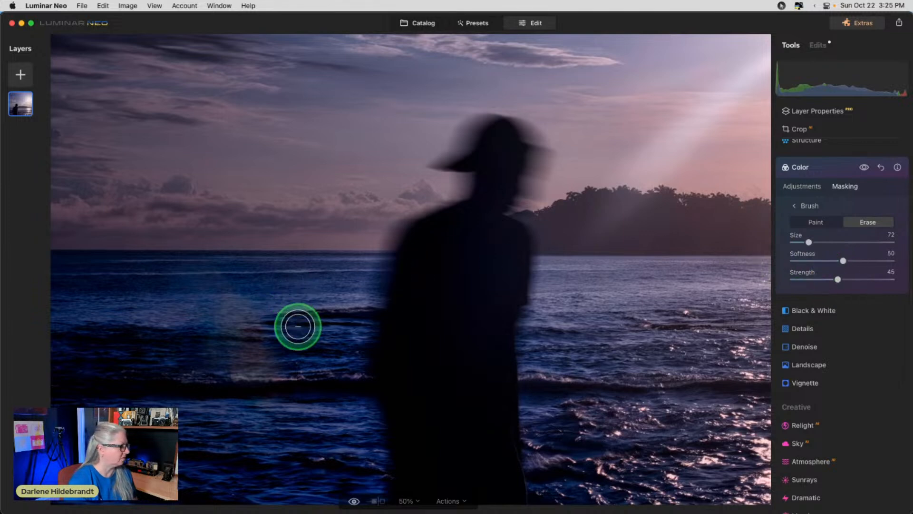
{"action": "left_click_drag", "start_coordinate": [866, 269], "coordinate": [888, 261]}
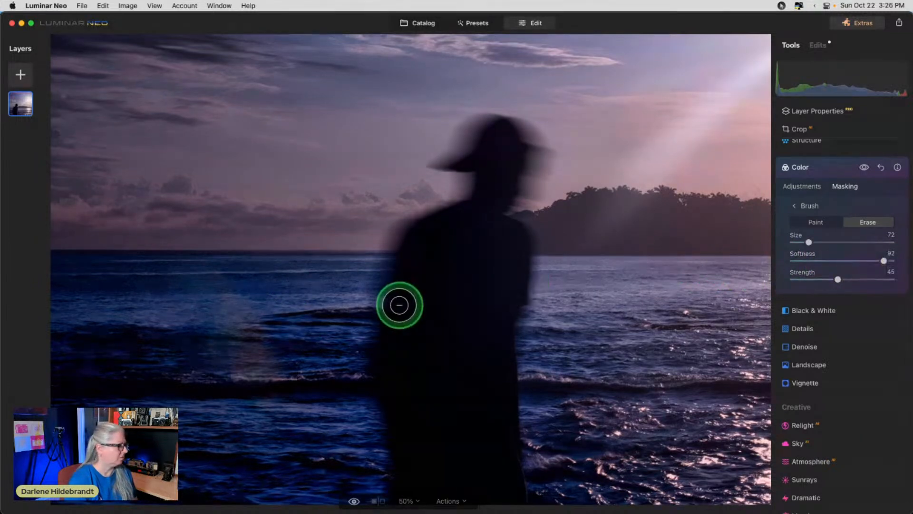
{"action": "mouse_move", "coordinate": [302, 347]}
{"action": "left_mouse_down"}
{"action": "mouse_move", "coordinate": [258, 276]}
{"action": "mouse_move", "coordinate": [287, 347]}
{"action": "mouse_move", "coordinate": [275, 316]}
{"action": "mouse_move", "coordinate": [206, 258]}
{"action": "mouse_move", "coordinate": [183, 264]}
{"action": "left_mouse_up"}
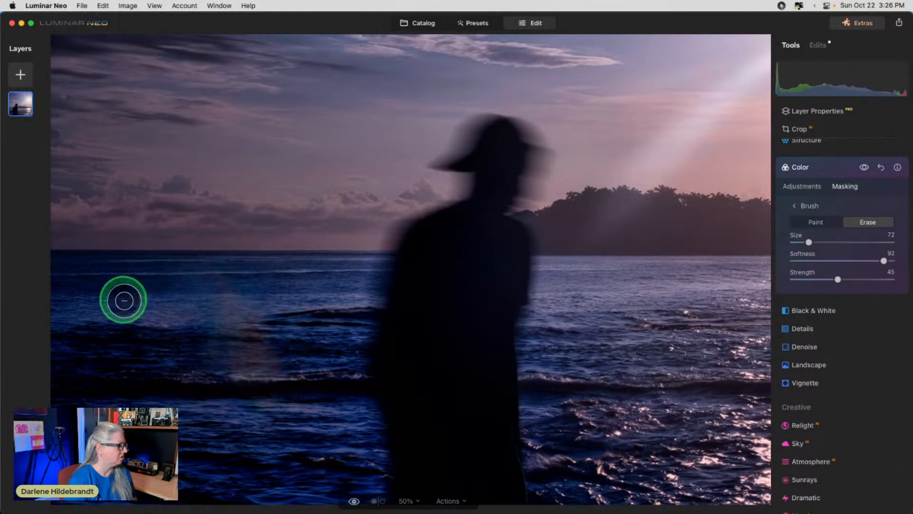
{"action": "mouse_move", "coordinate": [154, 332]}
{"action": "left_mouse_down"}
{"action": "mouse_move", "coordinate": [215, 383]}
{"action": "mouse_move", "coordinate": [176, 304]}
{"action": "mouse_move", "coordinate": [213, 378]}
{"action": "mouse_move", "coordinate": [157, 383]}
{"action": "left_mouse_up"}
{"action": "mouse_move", "coordinate": [173, 346]}
{"action": "left_mouse_down"}
{"action": "mouse_move", "coordinate": [176, 315]}
{"action": "mouse_move", "coordinate": [216, 382]}
{"action": "mouse_move", "coordinate": [183, 312]}
{"action": "mouse_move", "coordinate": [182, 270]}
{"action": "mouse_move", "coordinate": [196, 251]}
{"action": "mouse_move", "coordinate": [238, 263]}
{"action": "mouse_move", "coordinate": [279, 296]}
{"action": "mouse_move", "coordinate": [296, 381]}
{"action": "mouse_move", "coordinate": [252, 266]}
{"action": "left_mouse_up"}
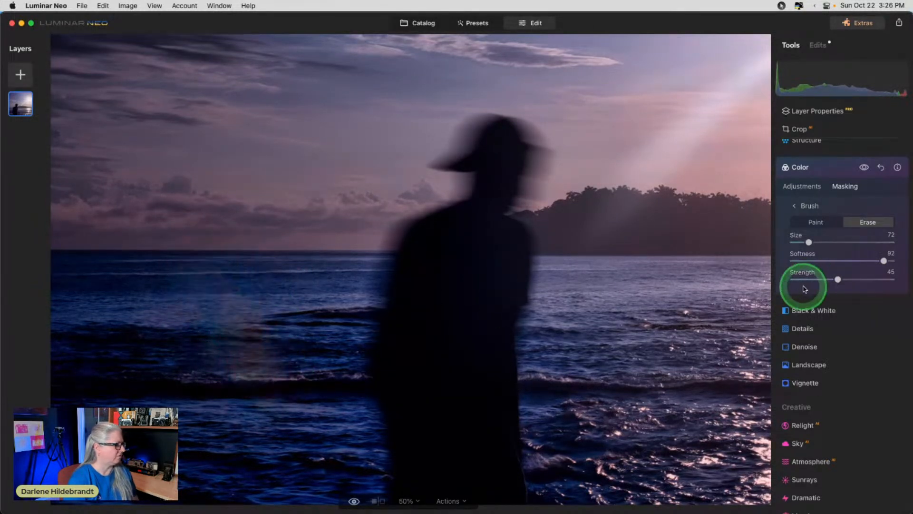
Step: Close the Color tool and review its applied adjustments and mask actions in the edit history with the whole photo in view
{"action": "left_click", "coordinate": [832, 166]}
{"action": "left_click", "coordinate": [611, 209]}
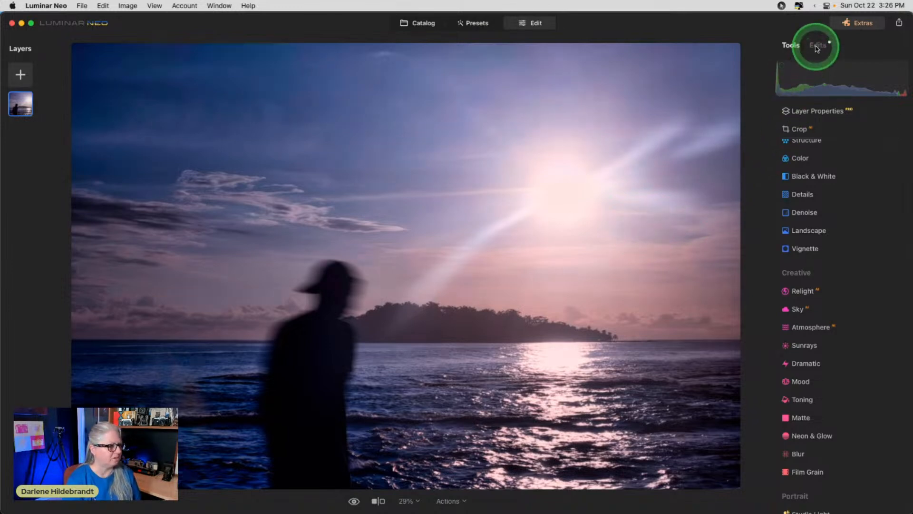
{"action": "left_click", "coordinate": [817, 47]}
{"action": "left_click", "coordinate": [822, 225]}
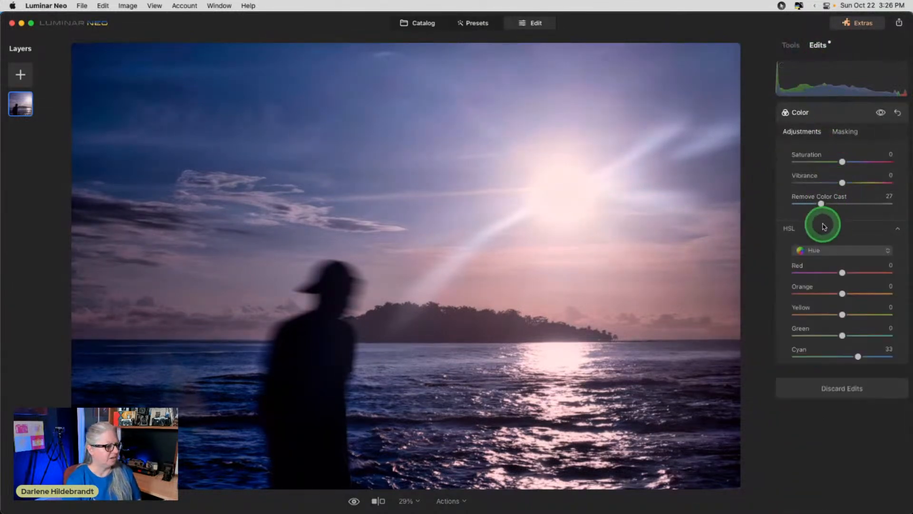
{"action": "left_click", "coordinate": [841, 132]}
{"action": "left_click", "coordinate": [804, 226]}
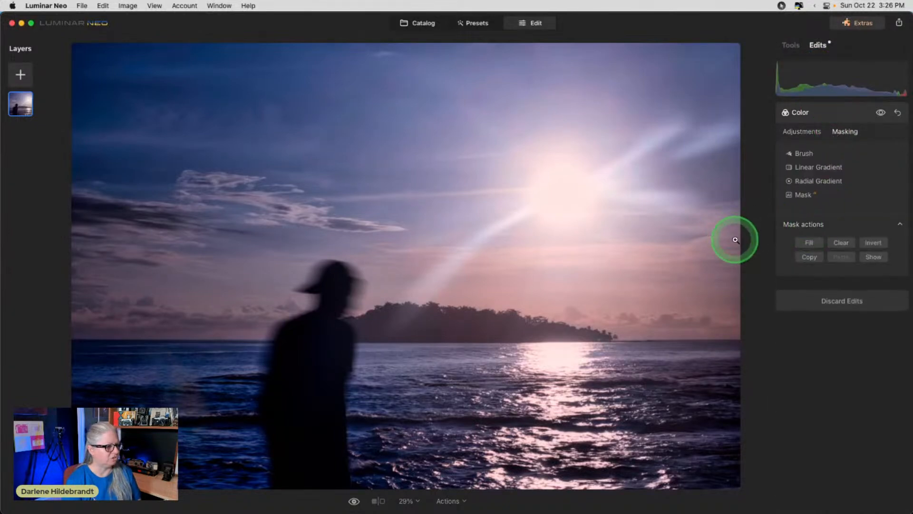
{"action": "left_click", "coordinate": [808, 112]}
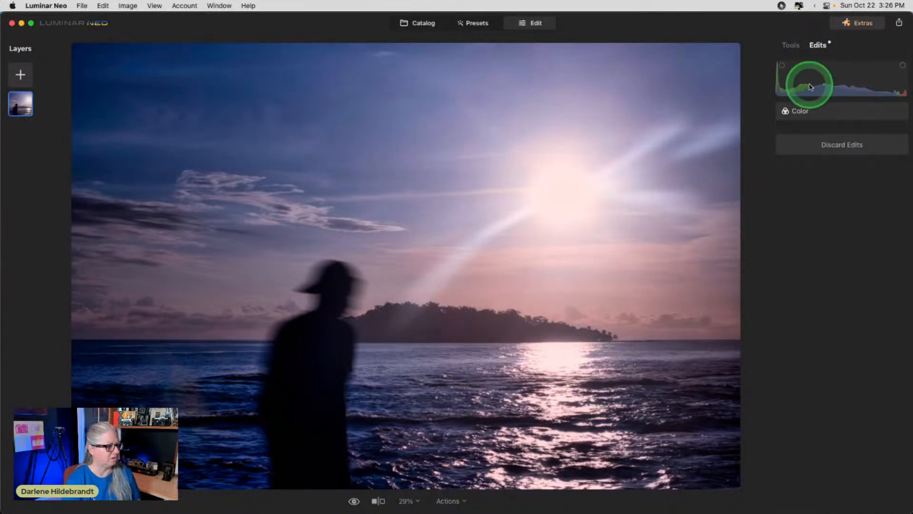
{"action": "left_click", "coordinate": [795, 46]}
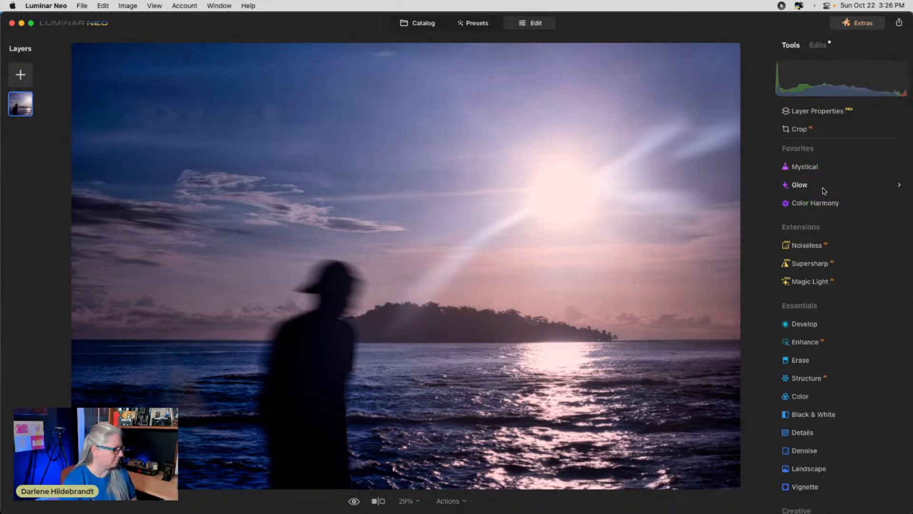
Step: Tone the photo's shadows blue with the Toning tool, using saturation 55 and hue 214
{"action": "scroll", "coordinate": [825, 191], "scroll_direction": "down", "scroll_amount": 10}
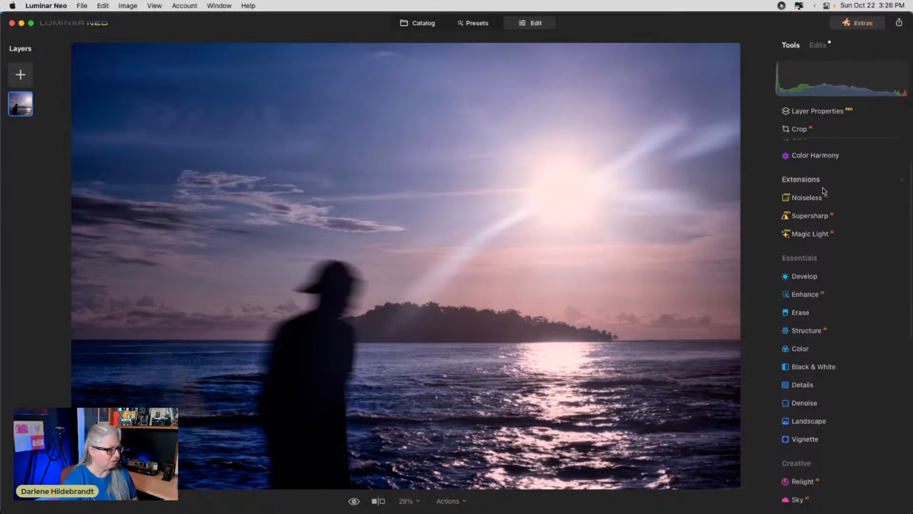
{"action": "left_click", "coordinate": [802, 347]}
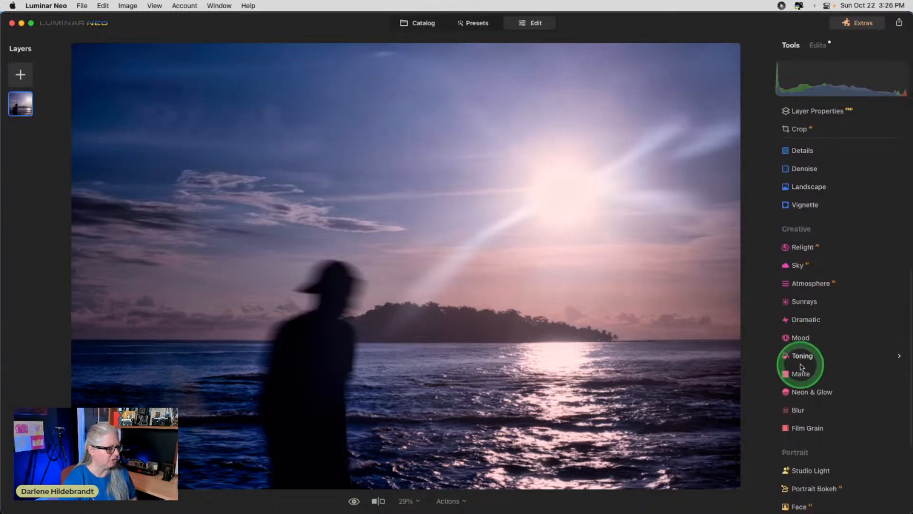
{"action": "left_click", "coordinate": [803, 356]}
{"action": "left_click", "coordinate": [809, 336]}
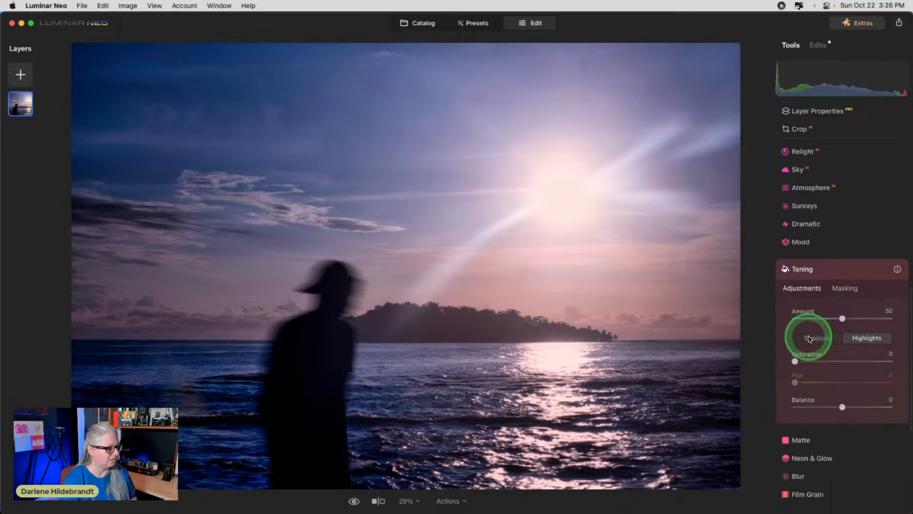
{"action": "left_click_drag", "start_coordinate": [795, 361], "coordinate": [847, 361]}
{"action": "left_click", "coordinate": [793, 379]}
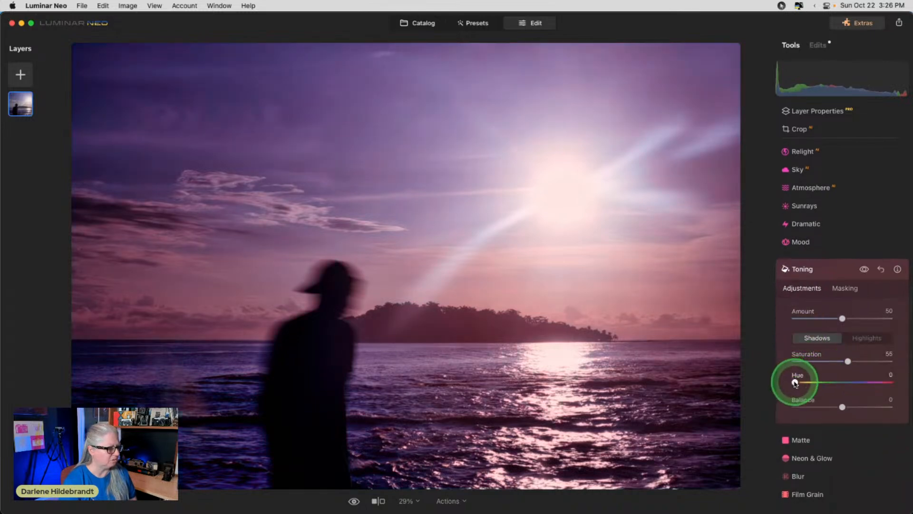
{"action": "left_click_drag", "start_coordinate": [793, 380], "coordinate": [852, 383]}
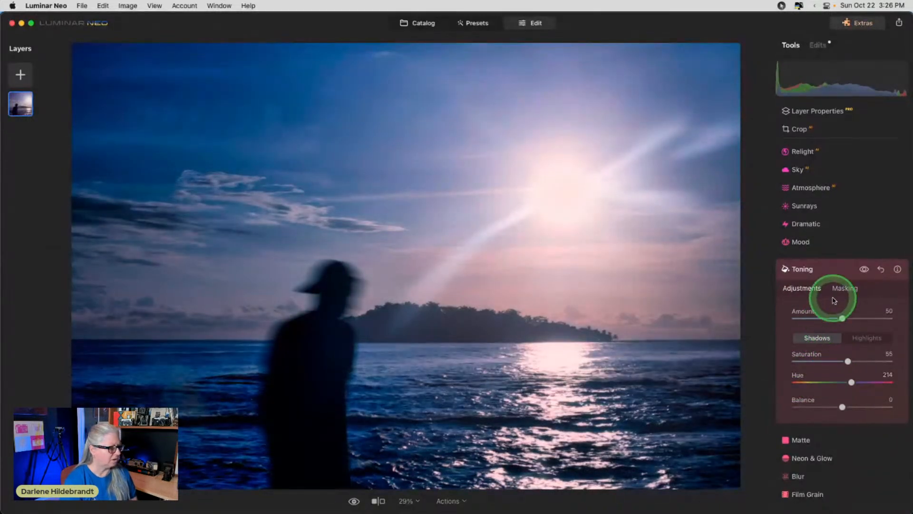
Step: Limit the Toning effect to the copied mask over the flare patch in the water, briefly displaying the mask to check it
{"action": "left_click", "coordinate": [845, 288]}
{"action": "left_click", "coordinate": [801, 381]}
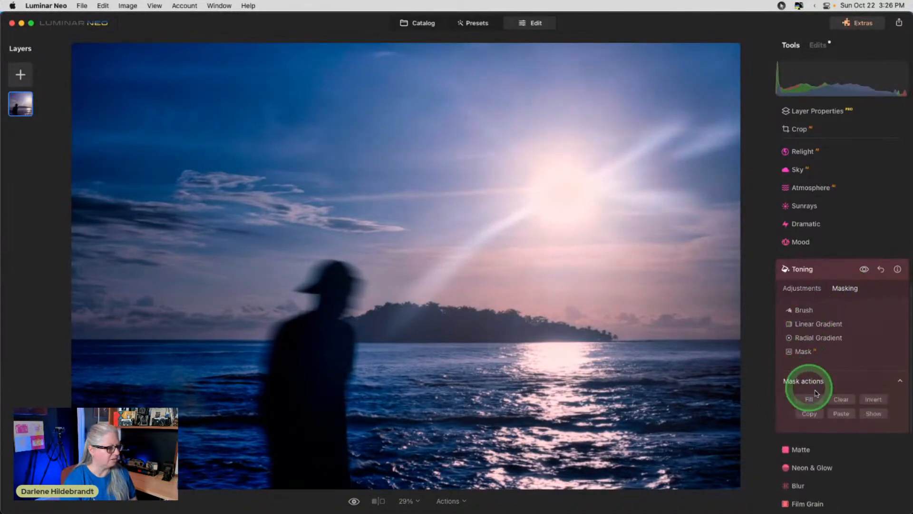
{"action": "left_click", "coordinate": [840, 400]}
{"action": "left_click", "coordinate": [797, 291]}
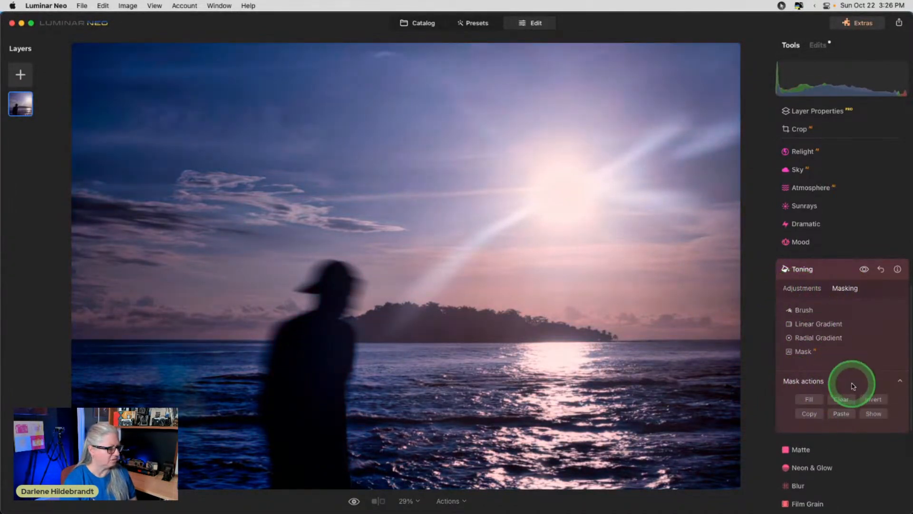
{"action": "left_click", "coordinate": [866, 414]}
{"action": "left_click", "coordinate": [866, 413]}
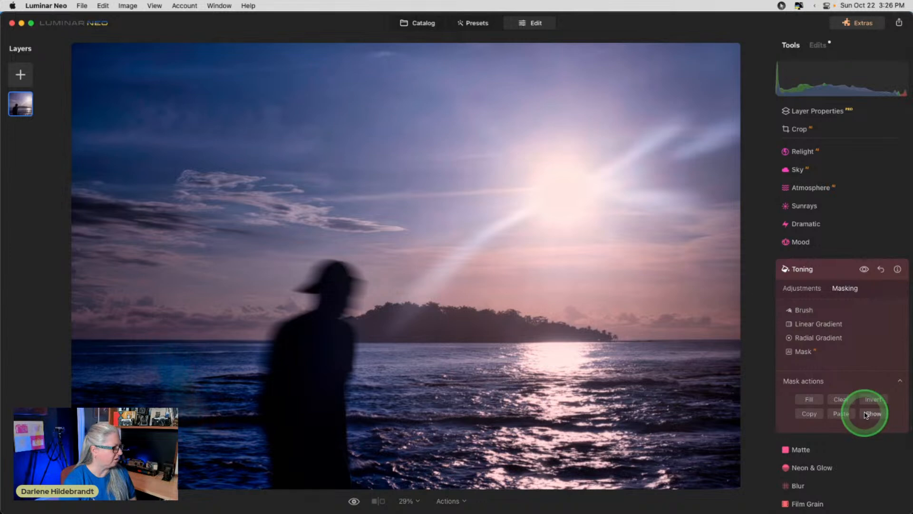
{"action": "left_click", "coordinate": [802, 288]}
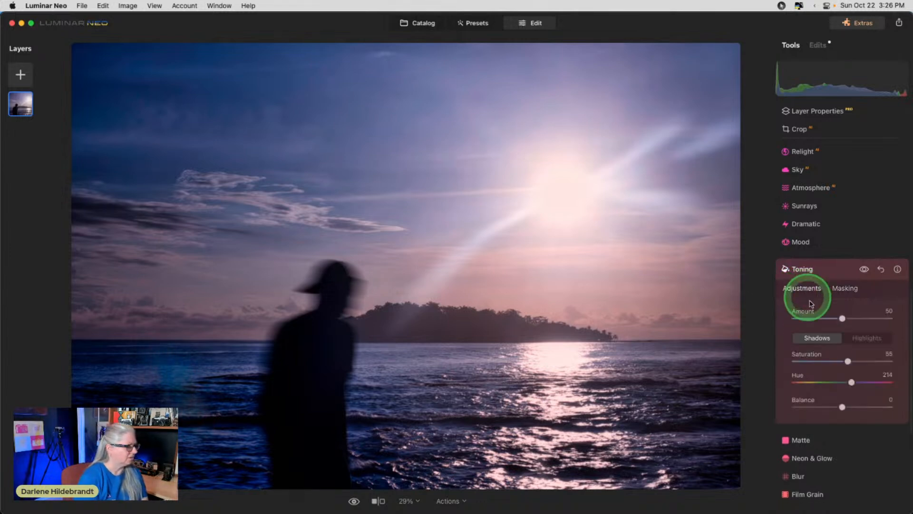
Step: Set the Toning shadows to saturation 57 and hue 225
{"action": "left_click", "coordinate": [848, 361]}
{"action": "mouse_move", "coordinate": [848, 362]}
{"action": "left_mouse_down"}
{"action": "mouse_move", "coordinate": [801, 360]}
{"action": "mouse_move", "coordinate": [854, 357]}
{"action": "left_mouse_up"}
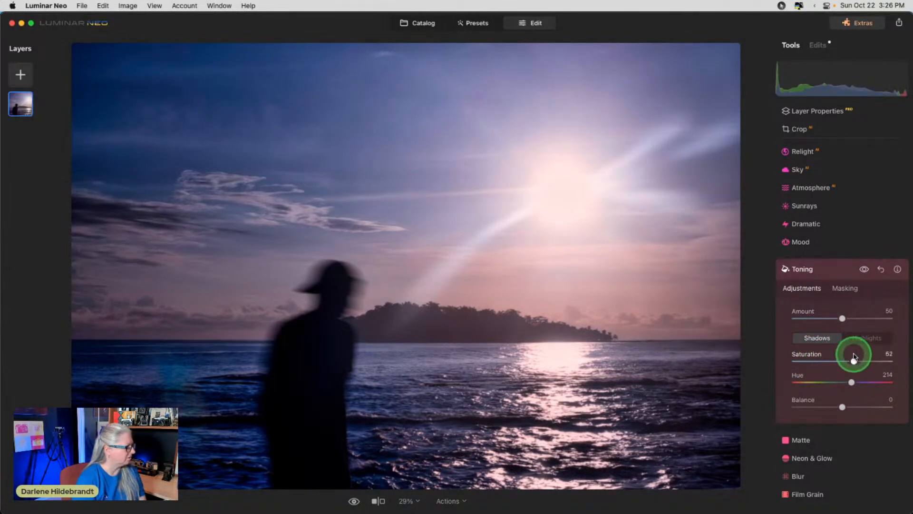
{"action": "left_click", "coordinate": [851, 382]}
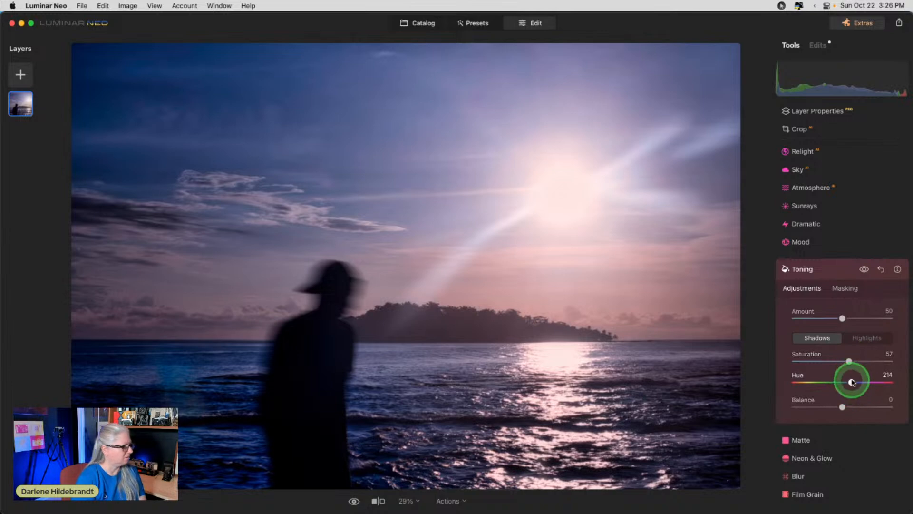
{"action": "left_click_drag", "start_coordinate": [845, 381], "coordinate": [854, 381]}
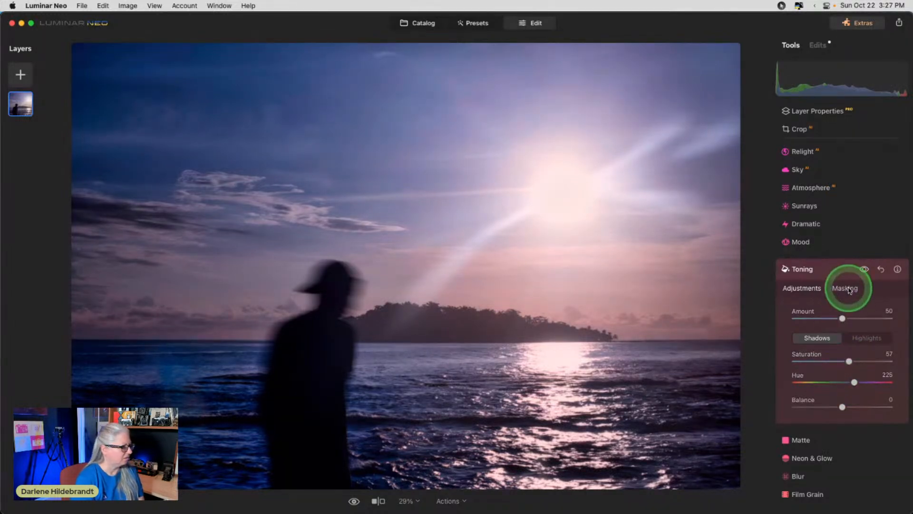
Step: Erase the Toning mask around the blue water patch with a size 100 brush at softness 58 and strength 48
{"action": "key", "text": "super+equal"}
{"action": "scroll", "coordinate": [182, 368], "scroll_direction": "left", "scroll_amount": 5}
{"action": "scroll", "coordinate": [182, 368], "scroll_direction": "down", "scroll_amount": 3}
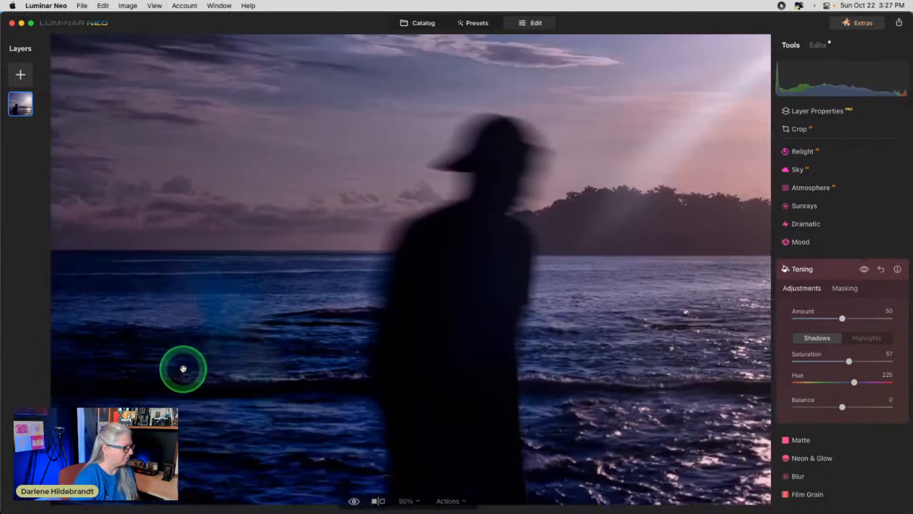
{"action": "left_click", "coordinate": [844, 288]}
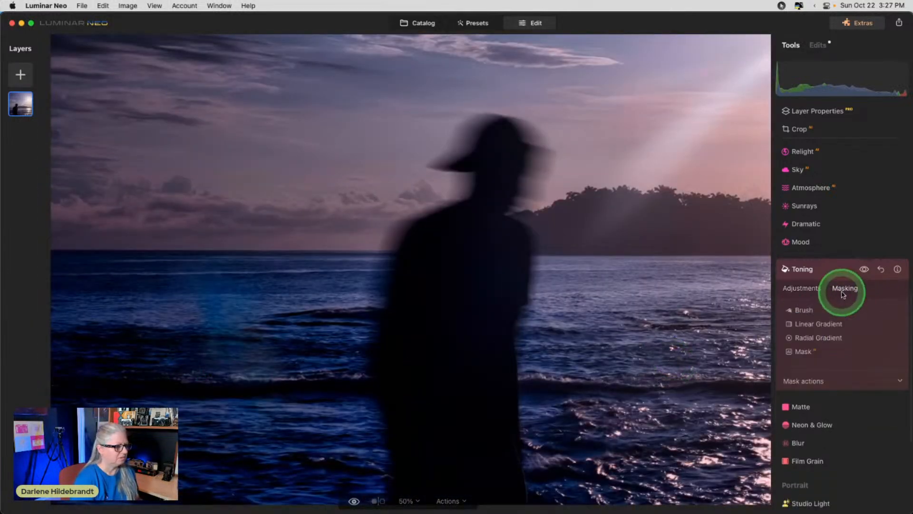
{"action": "left_click", "coordinate": [801, 312]}
{"action": "left_click", "coordinate": [867, 325]}
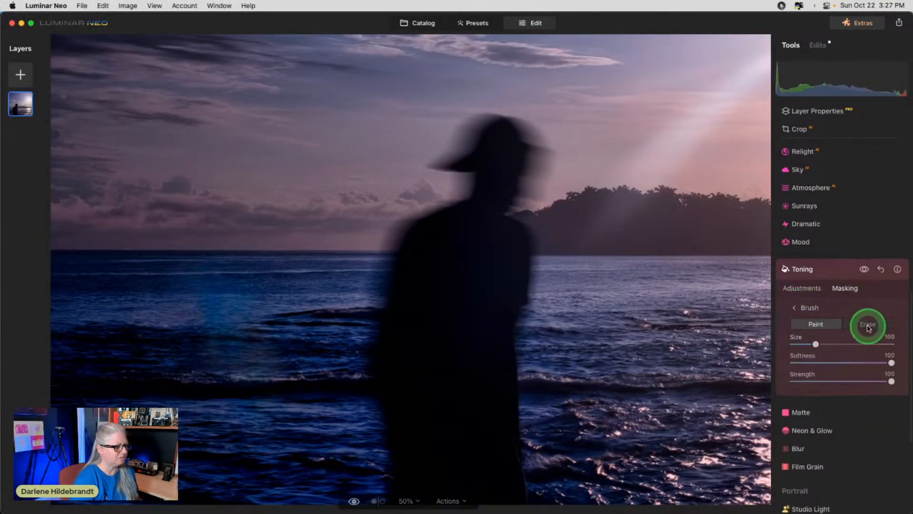
{"action": "left_click", "coordinate": [841, 380]}
{"action": "left_click", "coordinate": [850, 363]}
{"action": "mouse_move", "coordinate": [180, 318]}
{"action": "left_mouse_down"}
{"action": "mouse_move", "coordinate": [185, 305]}
{"action": "mouse_move", "coordinate": [199, 305]}
{"action": "mouse_move", "coordinate": [206, 365]}
{"action": "left_mouse_up"}
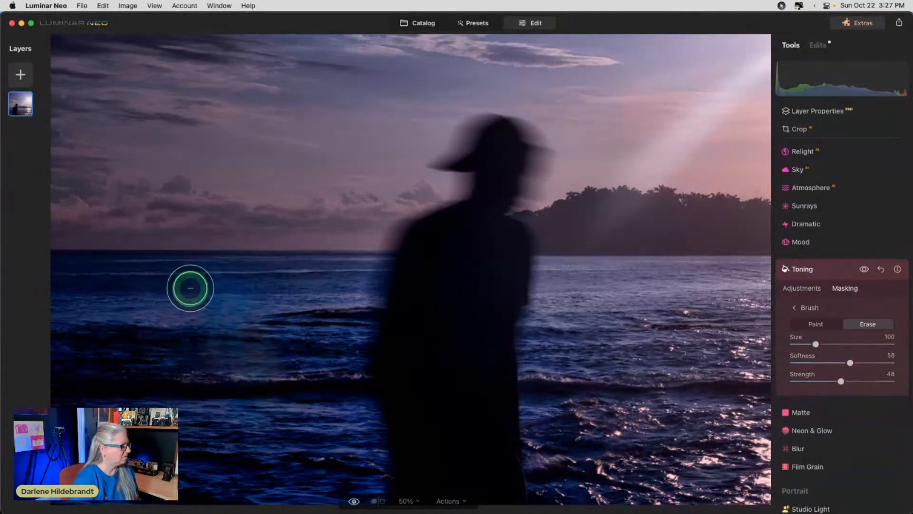
{"action": "mouse_move", "coordinate": [190, 287]}
{"action": "left_mouse_down"}
{"action": "mouse_move", "coordinate": [248, 271]}
{"action": "mouse_move", "coordinate": [138, 275]}
{"action": "left_mouse_up"}
{"action": "left_click_drag", "start_coordinate": [176, 306], "coordinate": [204, 361]}
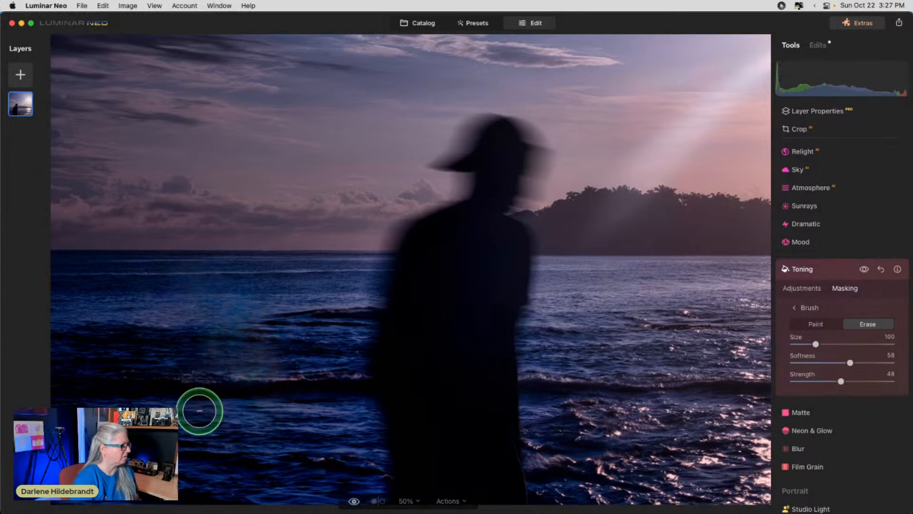
Step: Close the Toning tool, check the list of applied edits, and review the whole photo
{"action": "left_click", "coordinate": [803, 288]}
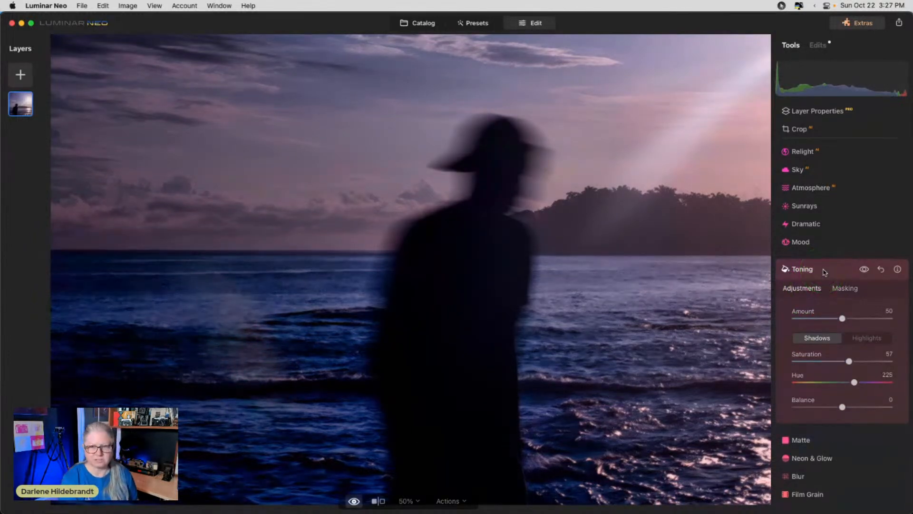
{"action": "left_click", "coordinate": [824, 270]}
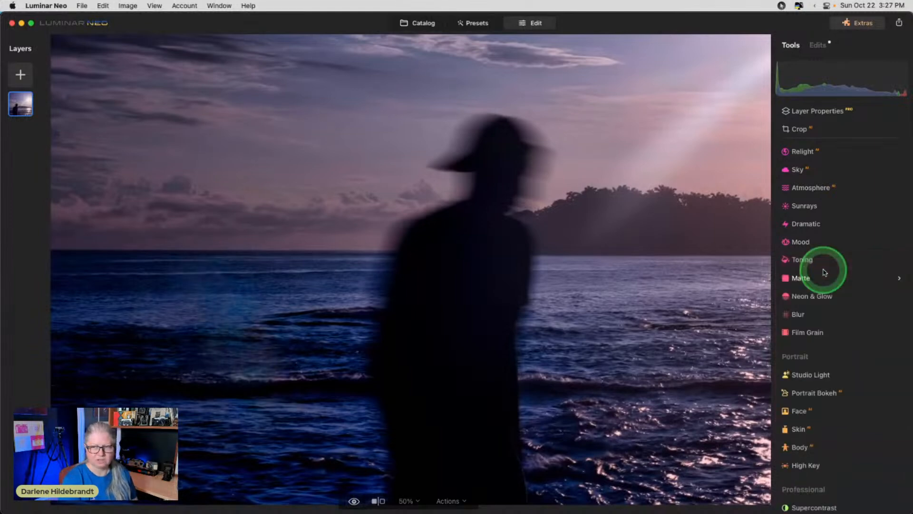
{"action": "left_click", "coordinate": [819, 46]}
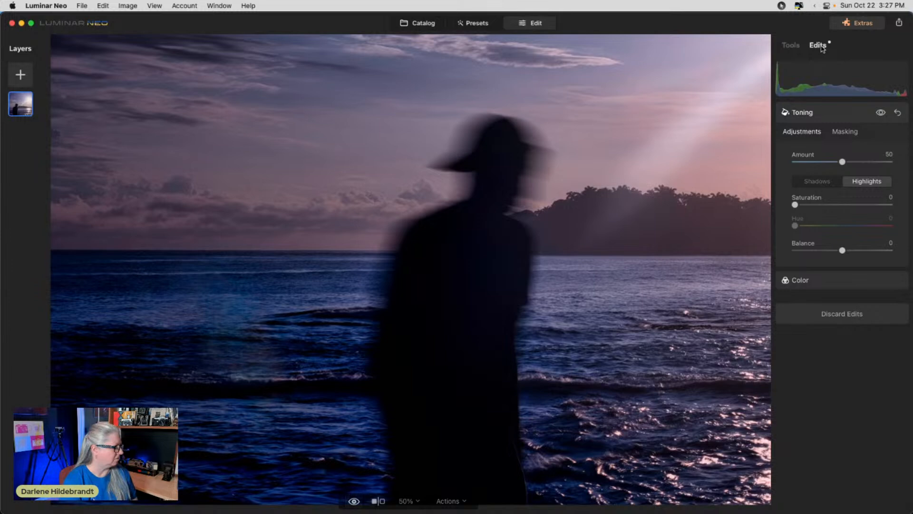
{"action": "left_click", "coordinate": [791, 45]}
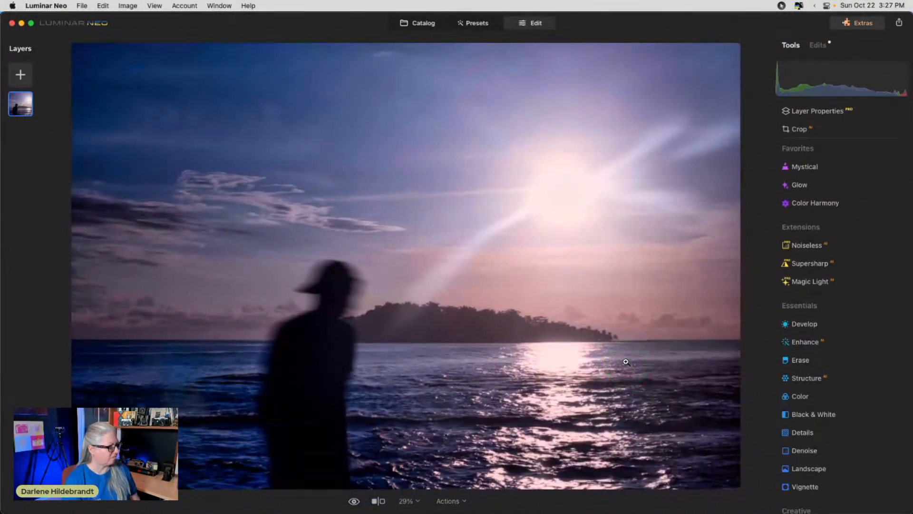
Step: Return to the catalog, switch to Lightroom Classic, and label the dark staircase photo and the silhouette seascape red in the Shadows folder
{"action": "key", "text": "g"}
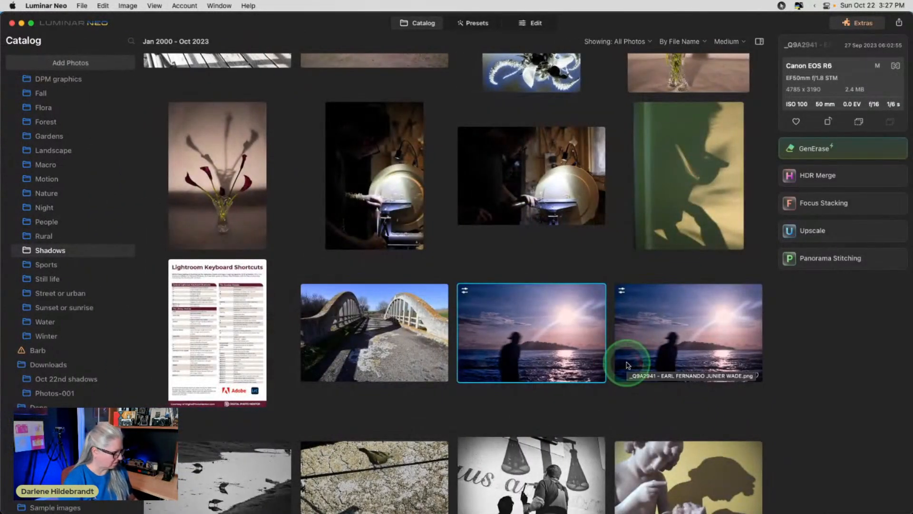
{"action": "key", "text": "super+Tab"}
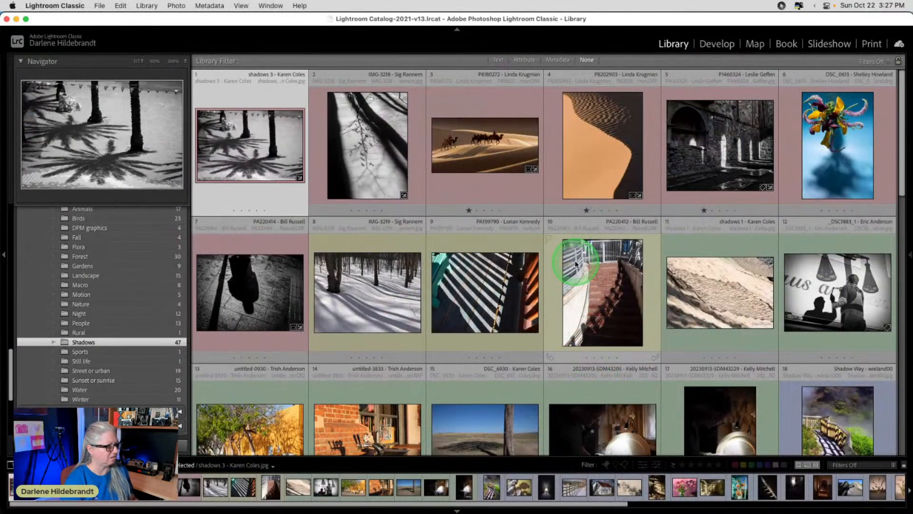
{"action": "scroll", "coordinate": [575, 264], "scroll_direction": "down", "scroll_amount": 2}
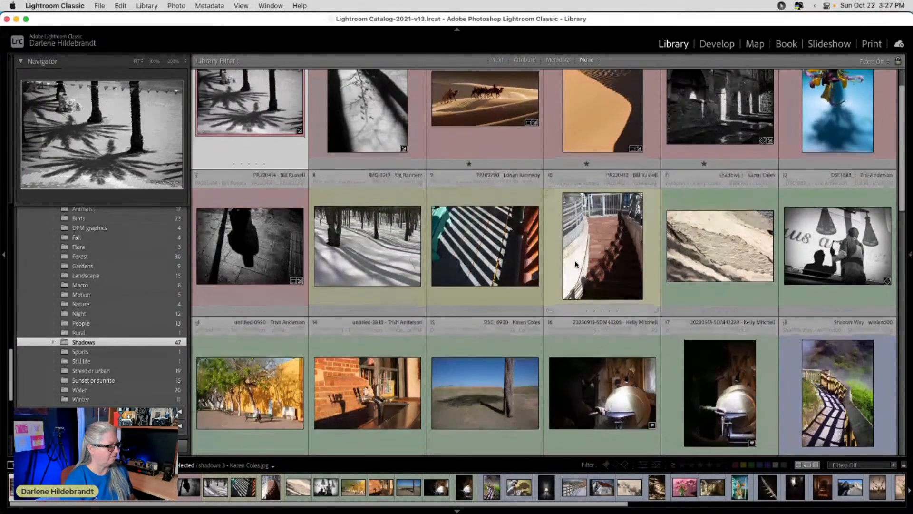
{"action": "scroll", "coordinate": [575, 264], "scroll_direction": "down", "scroll_amount": 10}
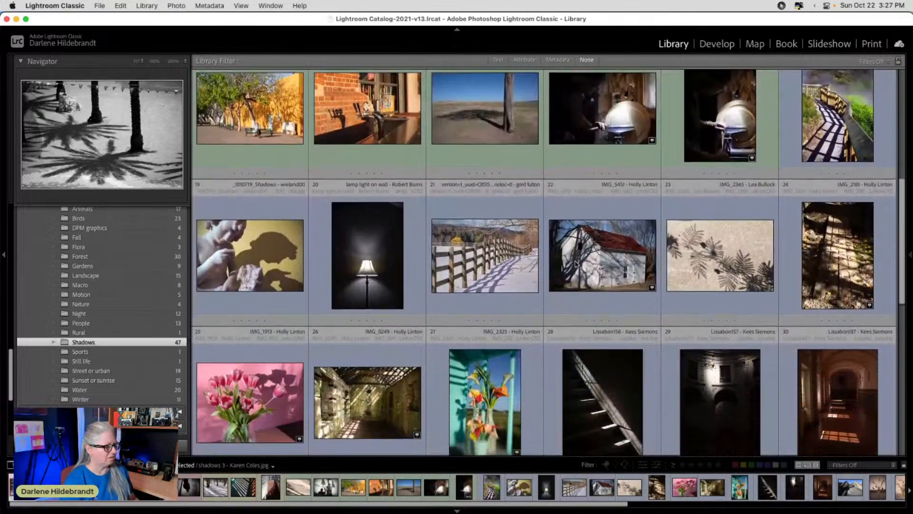
{"action": "scroll", "coordinate": [576, 263], "scroll_direction": "down", "scroll_amount": 2}
{"action": "scroll", "coordinate": [590, 286], "scroll_direction": "down", "scroll_amount": 1}
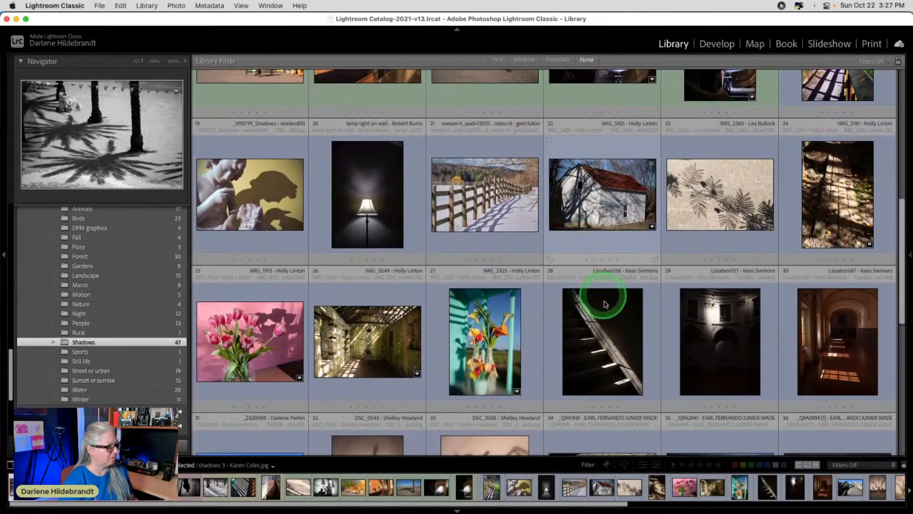
{"action": "left_click", "coordinate": [609, 360]}
{"action": "scroll", "coordinate": [605, 324], "scroll_direction": "down", "scroll_amount": 1}
{"action": "scroll", "coordinate": [603, 310], "scroll_direction": "down", "scroll_amount": 2}
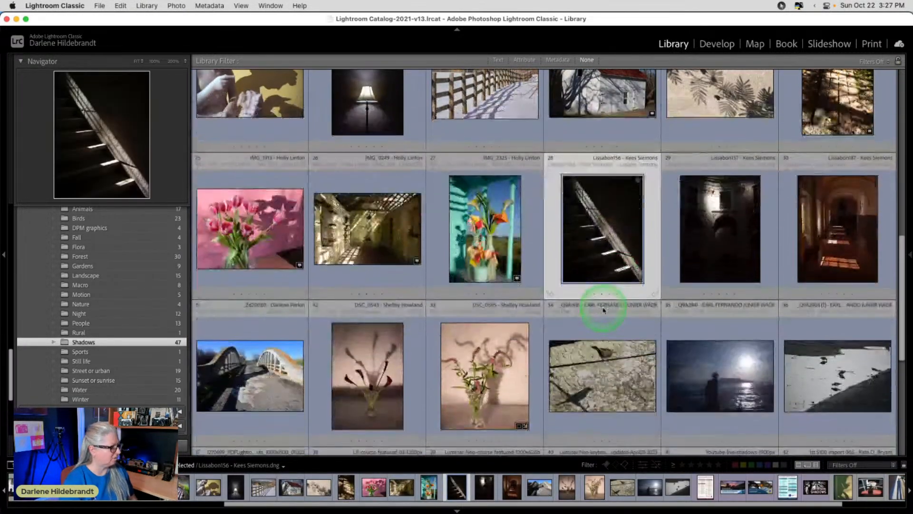
{"action": "scroll", "coordinate": [504, 354], "scroll_direction": "down", "scroll_amount": 2}
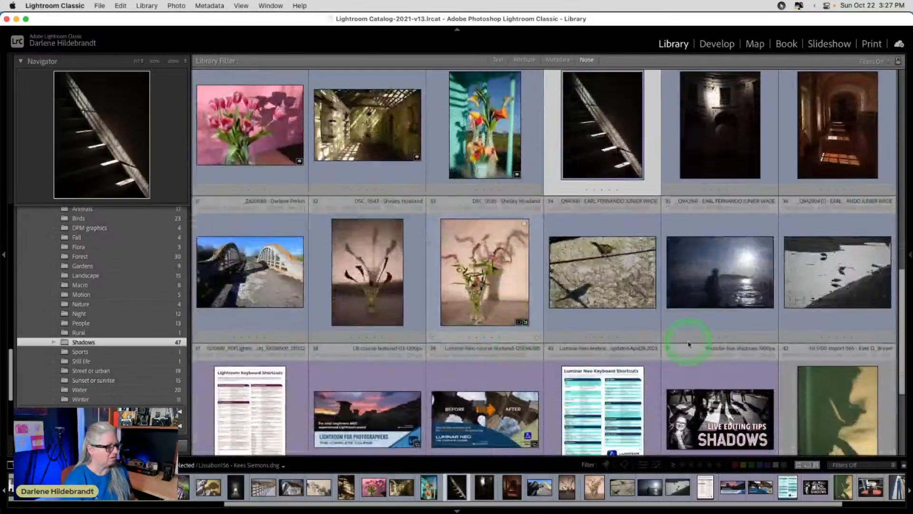
{"action": "left_click", "coordinate": [715, 286], "text": "super"}
{"action": "key", "text": "6"}
{"action": "scroll", "coordinate": [713, 288], "scroll_direction": "down", "scroll_amount": 10}
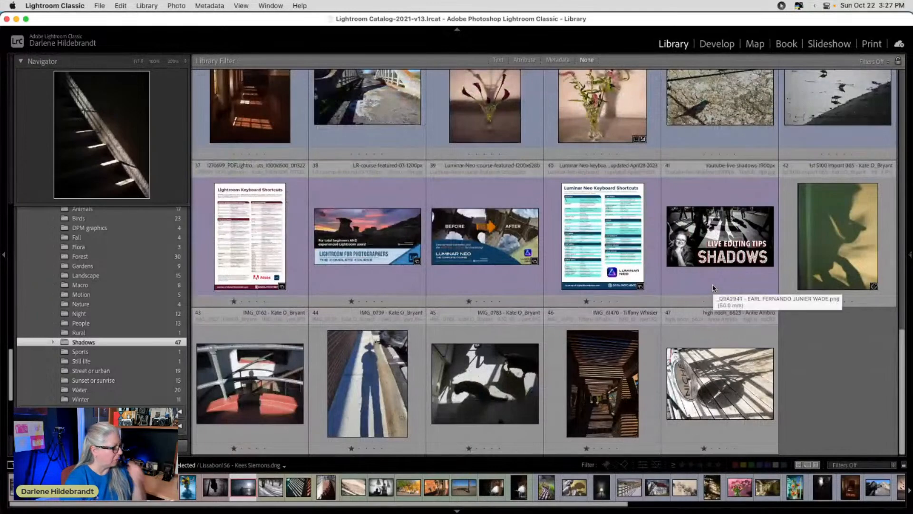
Step: Find the concrete arch bridge photo in the Shadows folder and open it in the single-photo view
{"action": "left_click", "coordinate": [713, 344]}
{"action": "scroll", "coordinate": [718, 367], "scroll_direction": "up", "scroll_amount": 3}
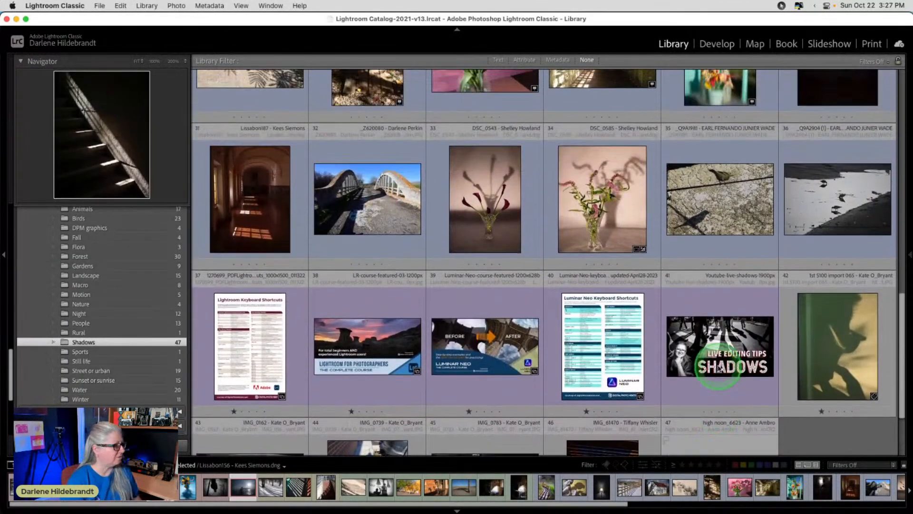
{"action": "left_click", "coordinate": [447, 269]}
{"action": "left_click", "coordinate": [362, 237]}
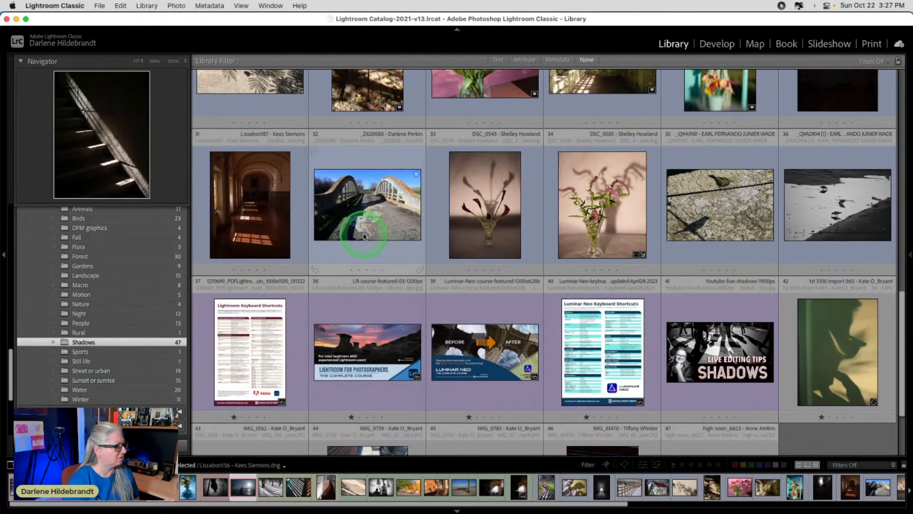
{"action": "scroll", "coordinate": [364, 236], "scroll_direction": "up", "scroll_amount": 2}
{"action": "left_click", "coordinate": [357, 288]}
{"action": "left_click", "coordinate": [704, 303]}
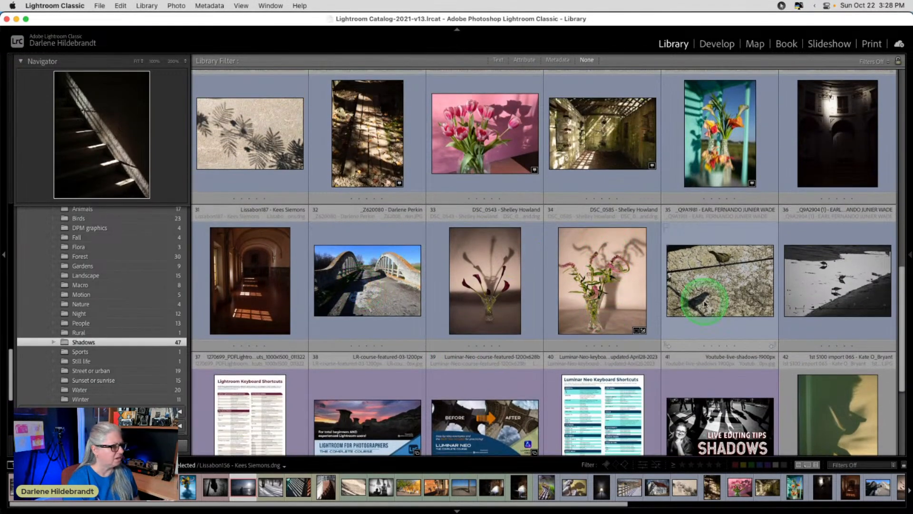
{"action": "double_click", "coordinate": [387, 288]}
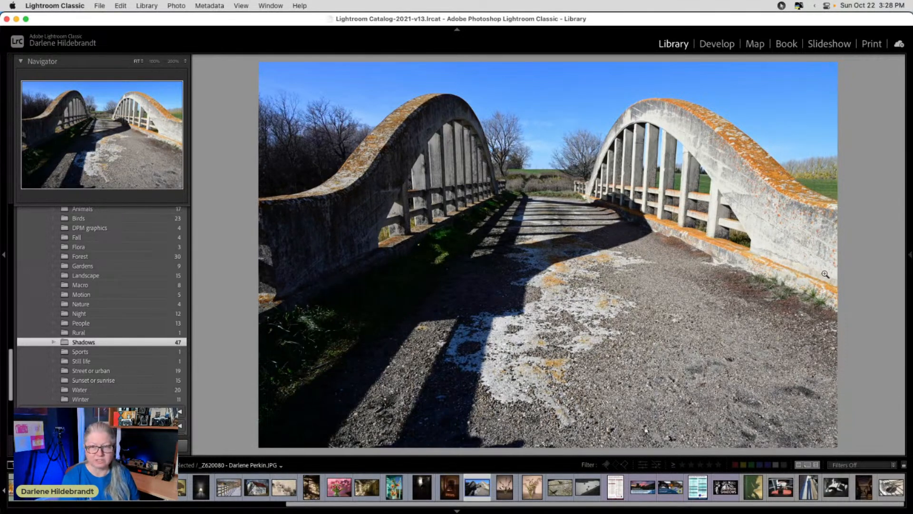
{"action": "left_click", "coordinate": [735, 263]}
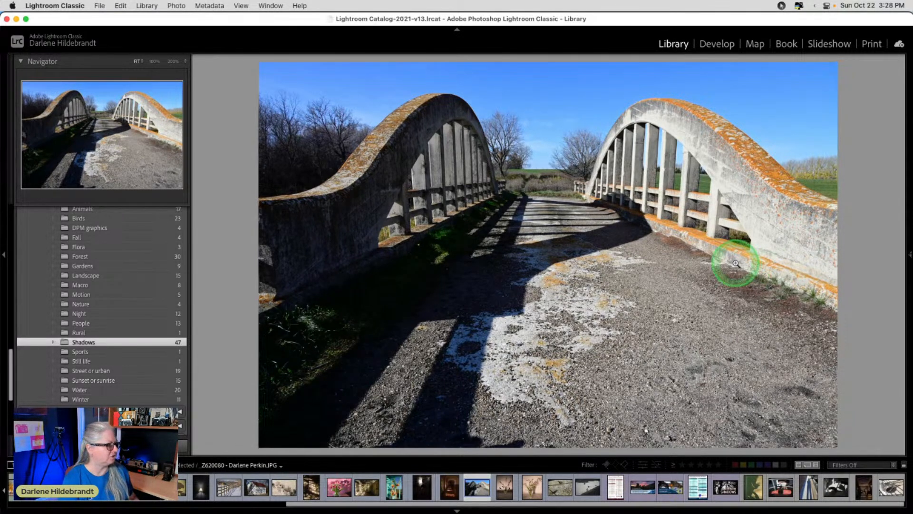
Step: Open the bridge photo for developing, lower Highlights to -13 and warm the white balance Temp to +14
{"action": "key", "text": "d"}
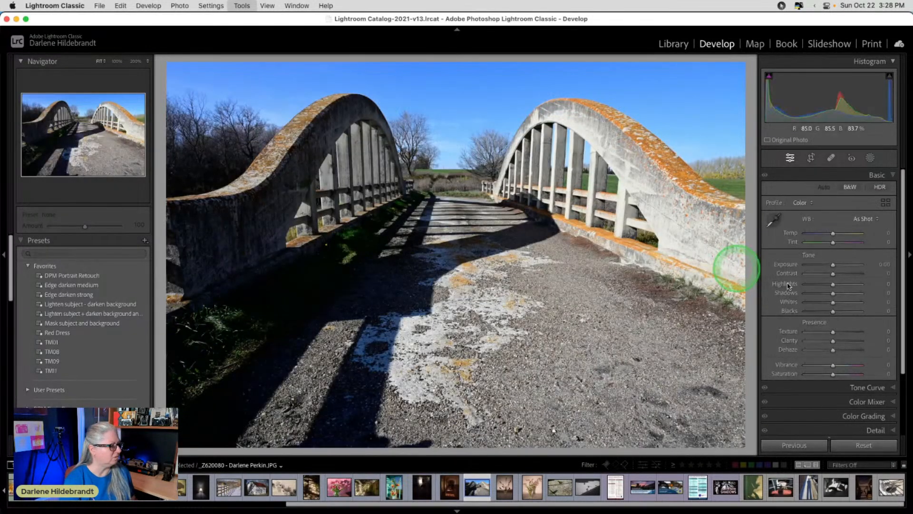
{"action": "mouse_move", "coordinate": [833, 284]}
{"action": "left_mouse_down"}
{"action": "mouse_move", "coordinate": [740, 283]}
{"action": "mouse_move", "coordinate": [828, 285]}
{"action": "left_mouse_up"}
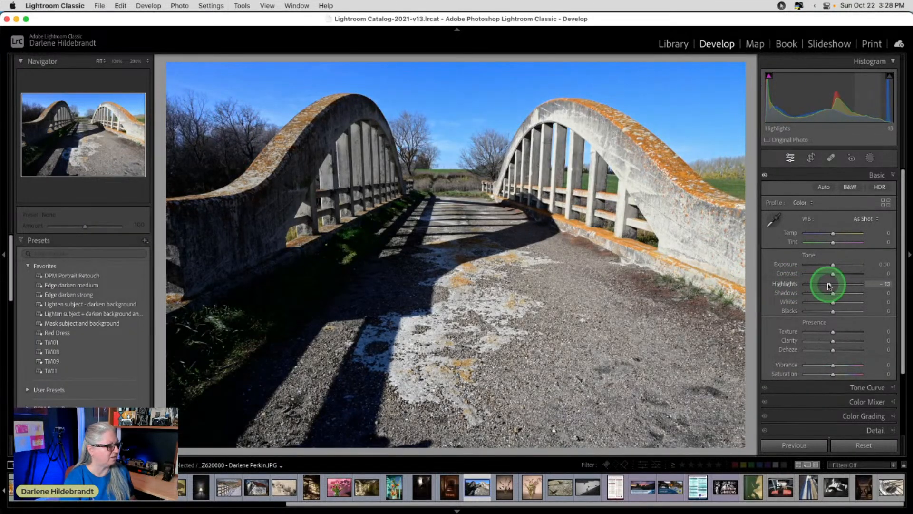
{"action": "left_click", "coordinate": [863, 219]}
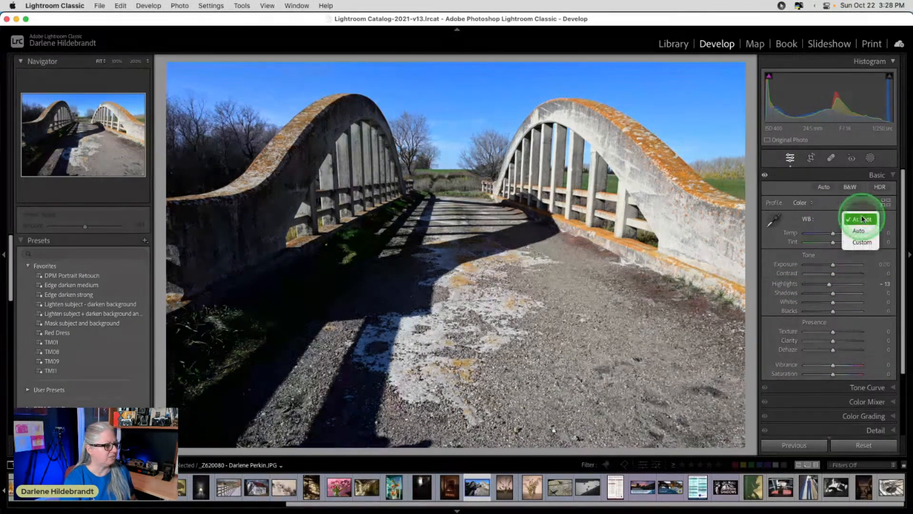
{"action": "left_click", "coordinate": [827, 218]}
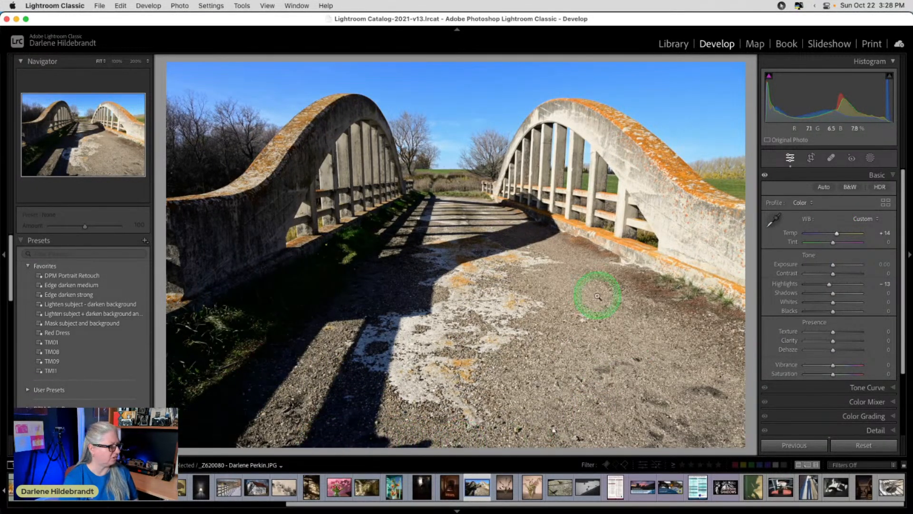
Step: Crop the bridge photo slightly in from its edges and rotate it a little counterclockwise to straighten the scene
{"action": "key", "text": "r"}
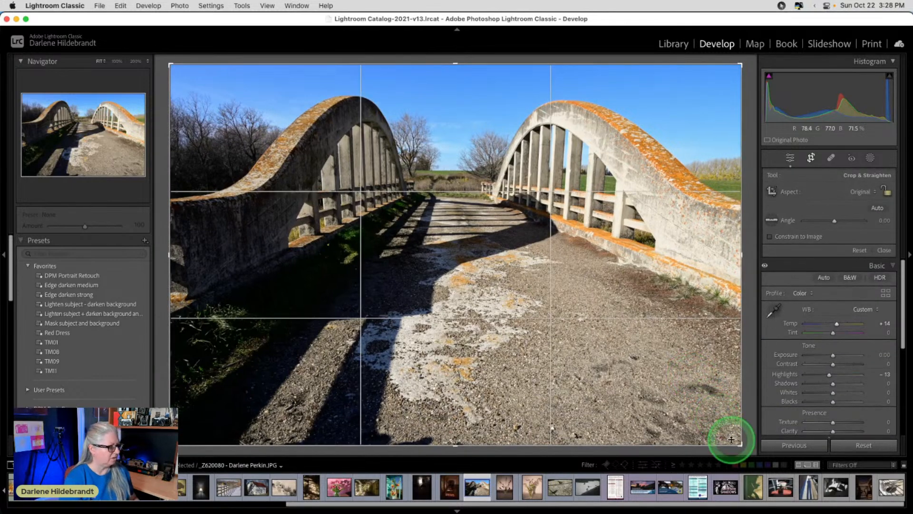
{"action": "left_click_drag", "start_coordinate": [739, 445], "coordinate": [728, 435]}
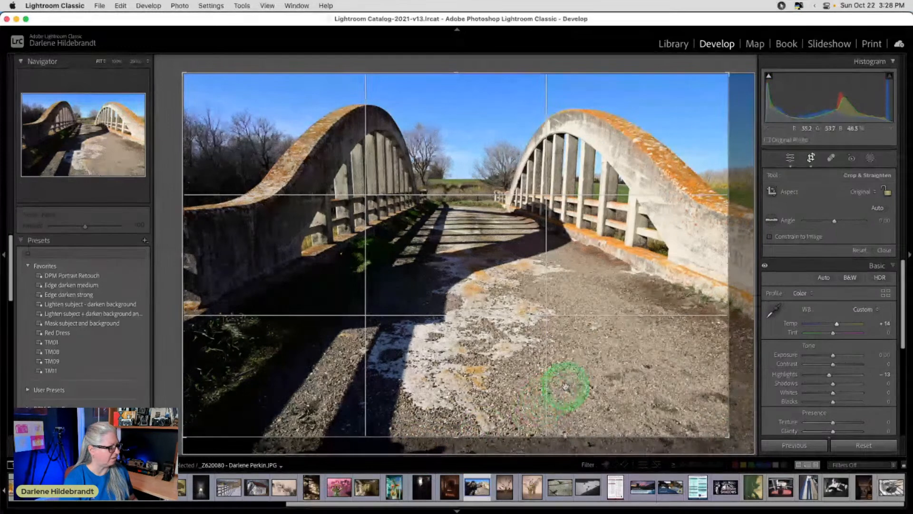
{"action": "key", "text": "r"}
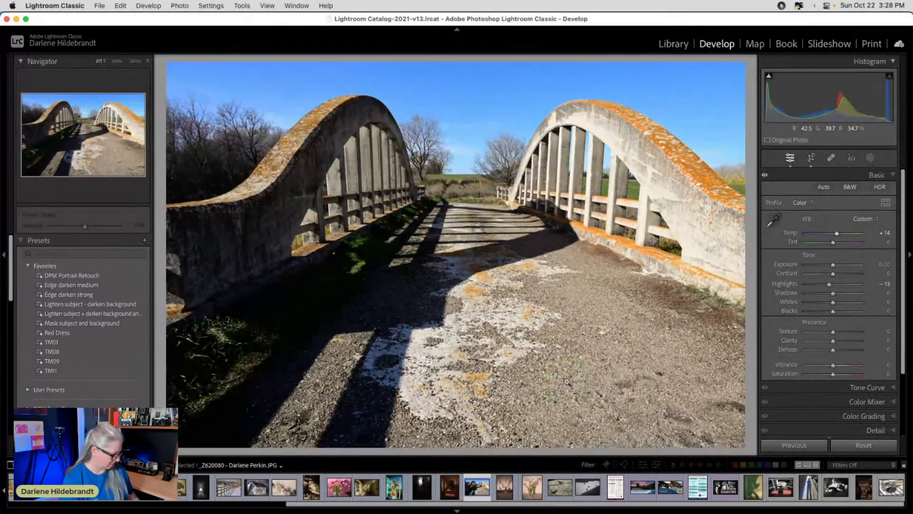
{"action": "key", "text": "r"}
{"action": "left_click_drag", "start_coordinate": [738, 65], "coordinate": [731, 59]}
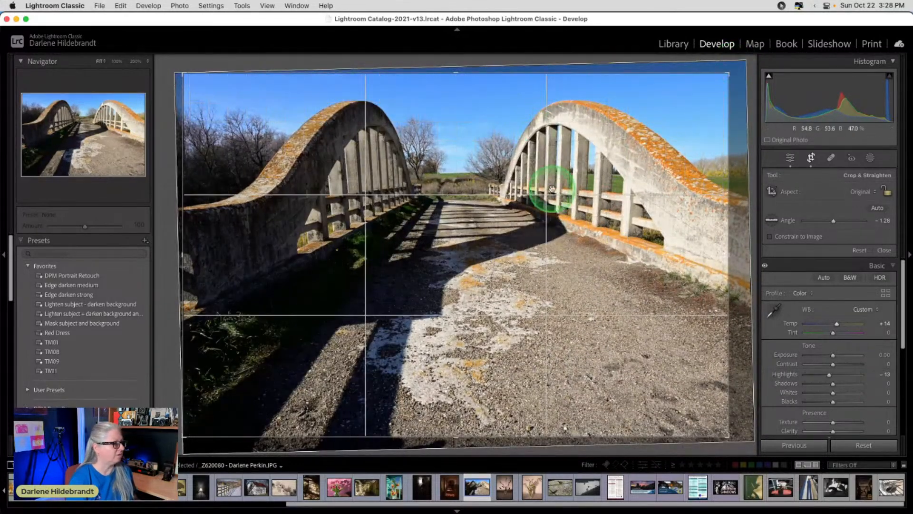
{"action": "double_click", "coordinate": [566, 189]}
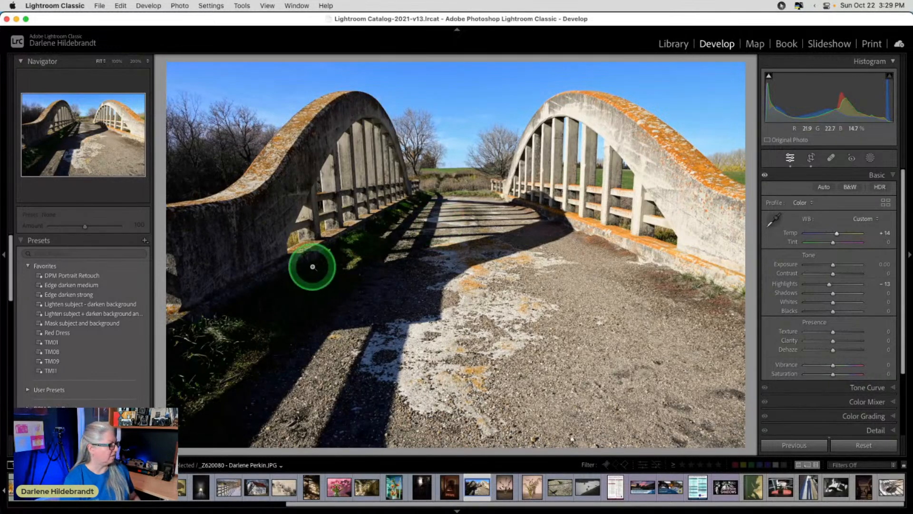
Step: Apply the Edge darken strong preset to the bridge photo
{"action": "left_click", "coordinate": [82, 285]}
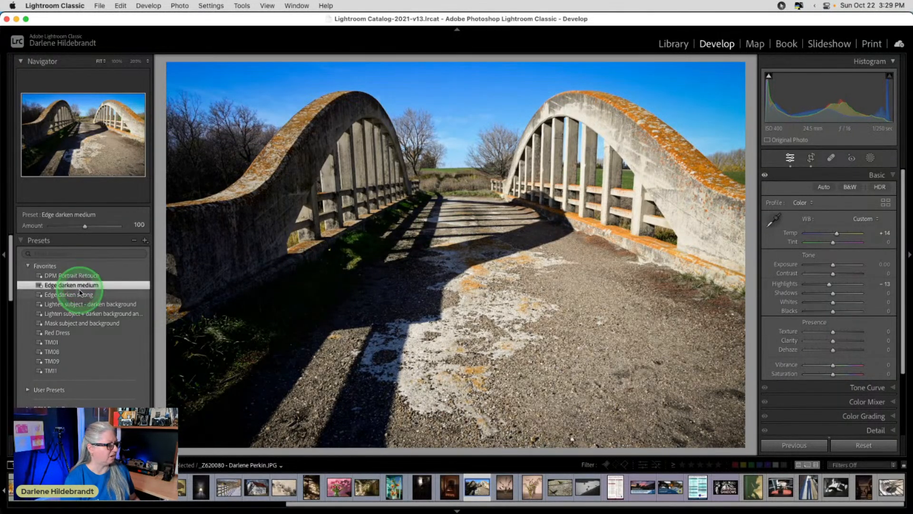
{"action": "left_click", "coordinate": [81, 294]}
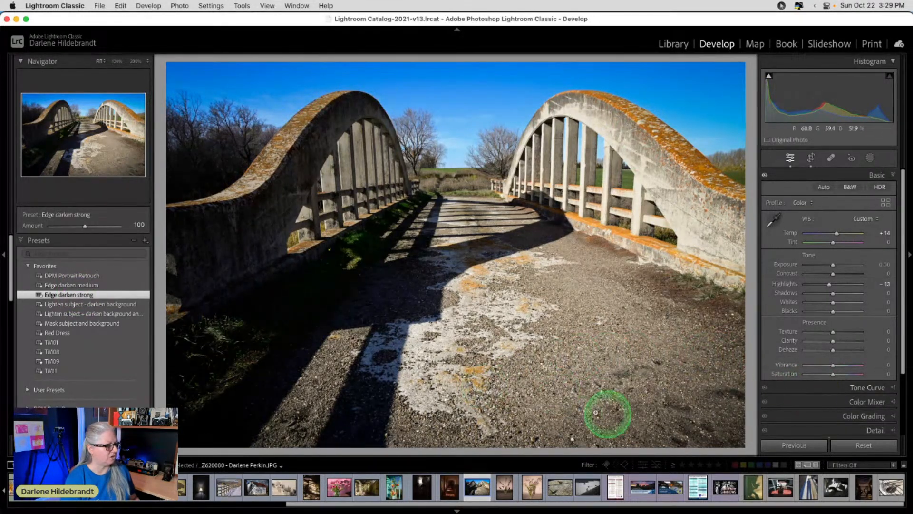
Step: In the Color Mixer's HSL Saturation settings, set Aqua to -9, Blue to -13, Purple to -14 and Magenta to +6
{"action": "scroll", "coordinate": [820, 412], "scroll_direction": "down", "scroll_amount": 5}
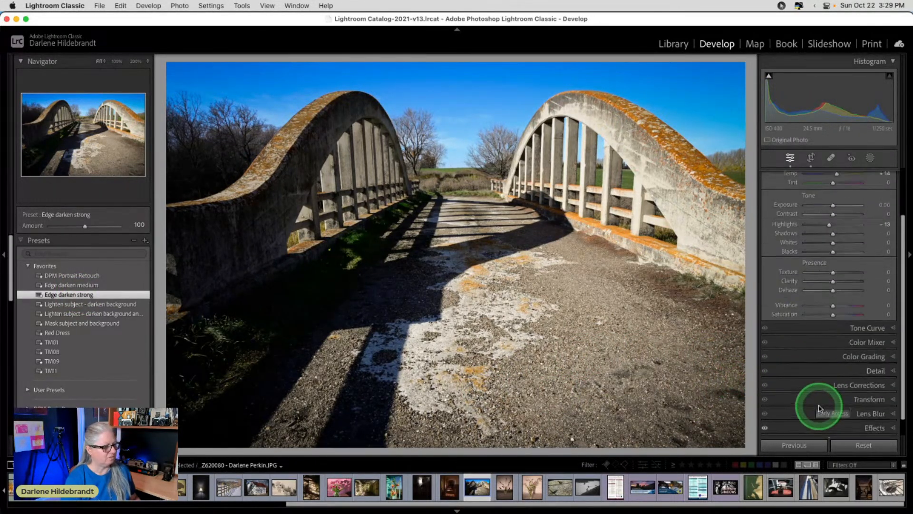
{"action": "left_click", "coordinate": [828, 324]}
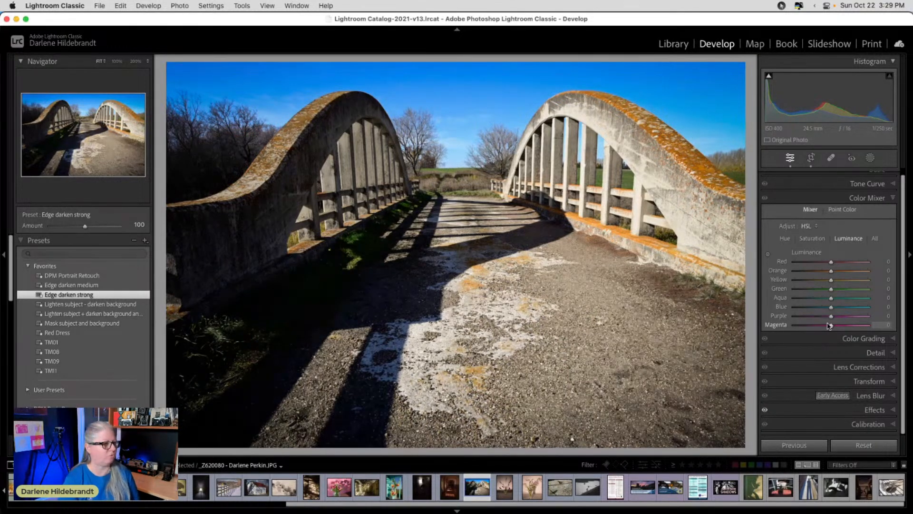
{"action": "left_click", "coordinate": [870, 197]}
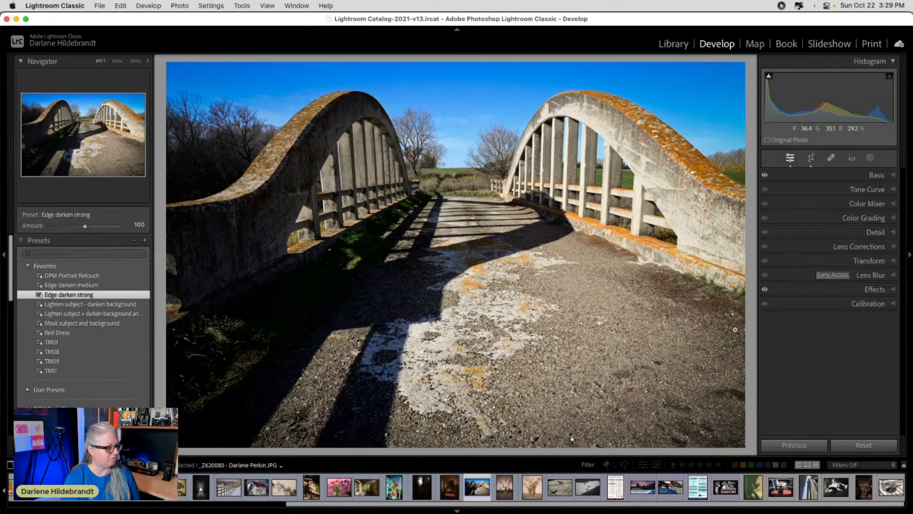
{"action": "left_click", "coordinate": [857, 203]}
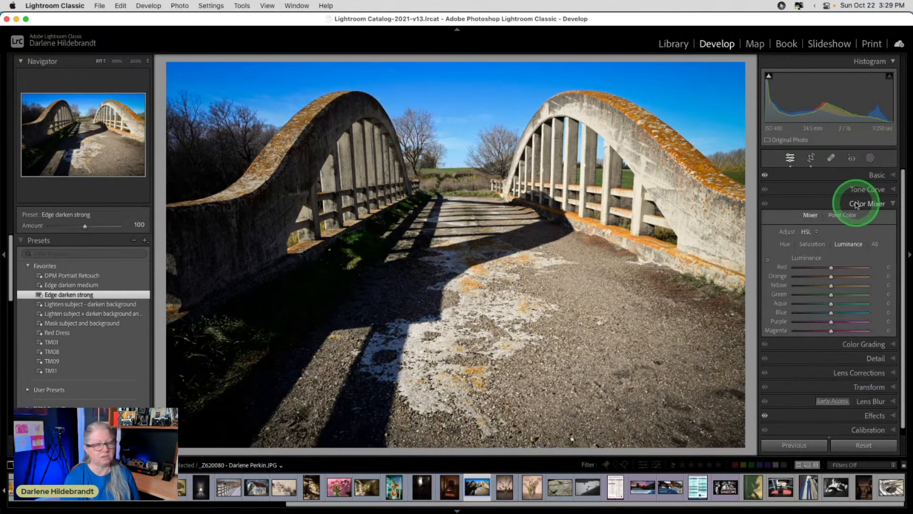
{"action": "left_click", "coordinate": [807, 231]}
{"action": "left_click", "coordinate": [792, 221]}
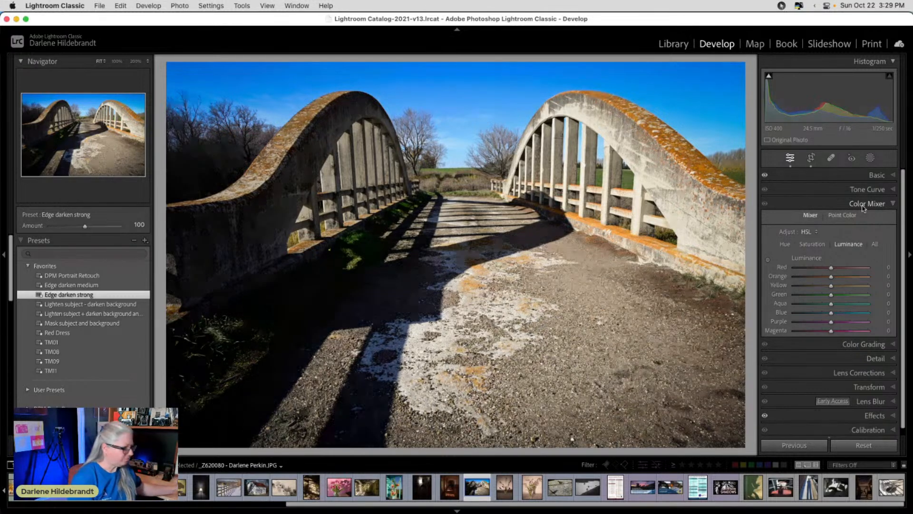
{"action": "left_click", "coordinate": [811, 244]}
{"action": "left_click_drag", "start_coordinate": [822, 317], "coordinate": [616, 314]}
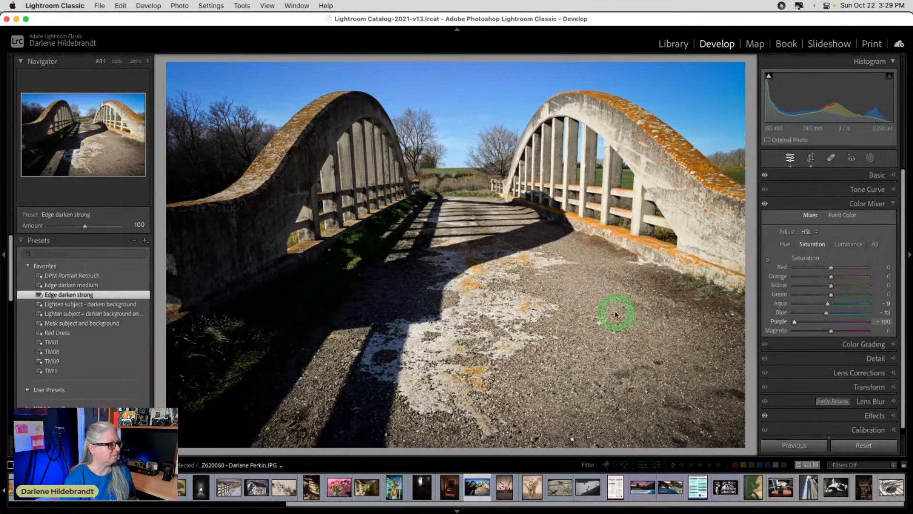
{"action": "left_click_drag", "start_coordinate": [770, 318], "coordinate": [836, 322]}
{"action": "mouse_move", "coordinate": [825, 322]}
{"action": "left_mouse_down"}
{"action": "mouse_move", "coordinate": [866, 328]}
{"action": "mouse_move", "coordinate": [698, 332]}
{"action": "mouse_move", "coordinate": [833, 330]}
{"action": "left_mouse_up"}
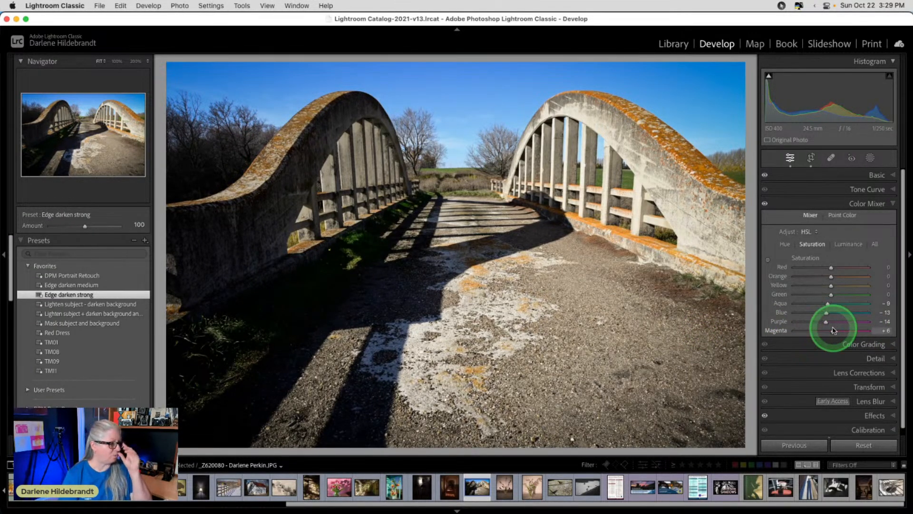
Step: Zoom in on the sky and desaturate it with the Color Mixer's targeted adjustment to Blue -24 and Purple -15
{"action": "key", "text": "super+="}
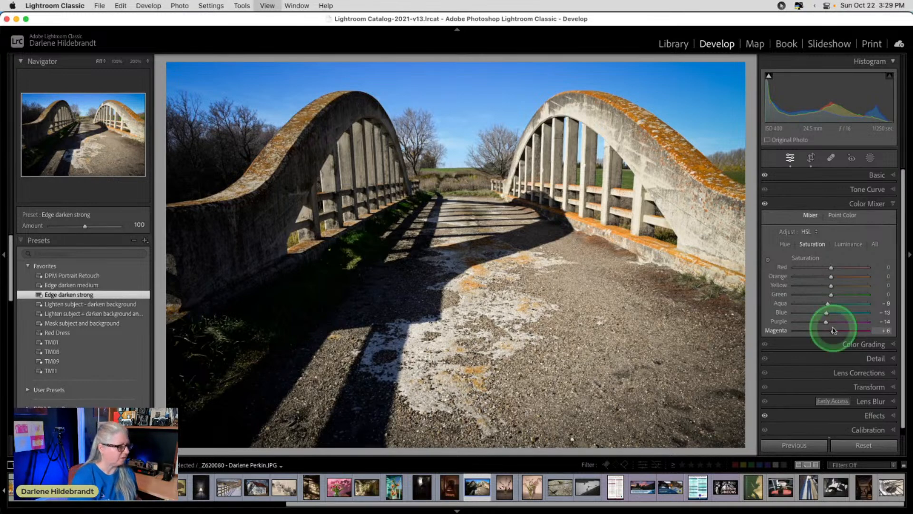
{"action": "scroll", "coordinate": [709, 322], "scroll_direction": "down", "scroll_amount": 5}
{"action": "scroll", "coordinate": [575, 234], "scroll_direction": "up", "scroll_amount": 9}
{"action": "scroll", "coordinate": [575, 235], "scroll_direction": "right", "scroll_amount": 5}
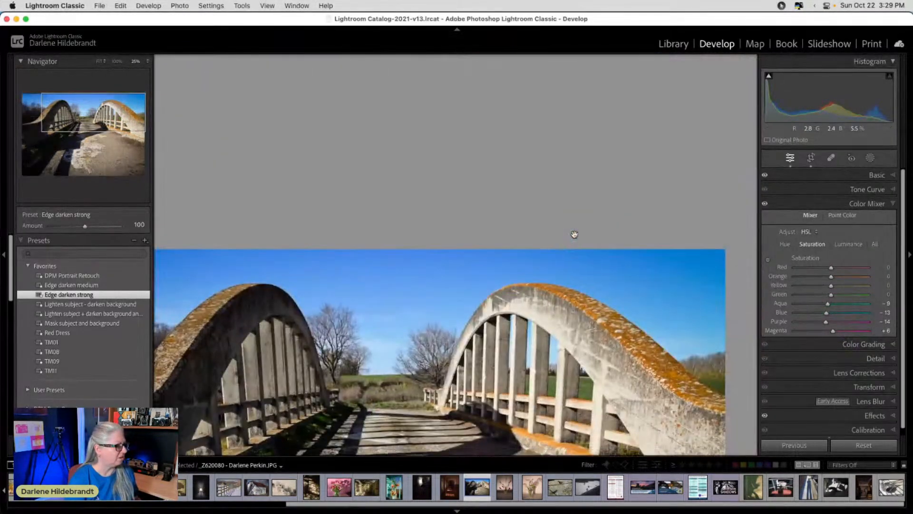
{"action": "scroll", "coordinate": [575, 235], "scroll_direction": "down", "scroll_amount": 3}
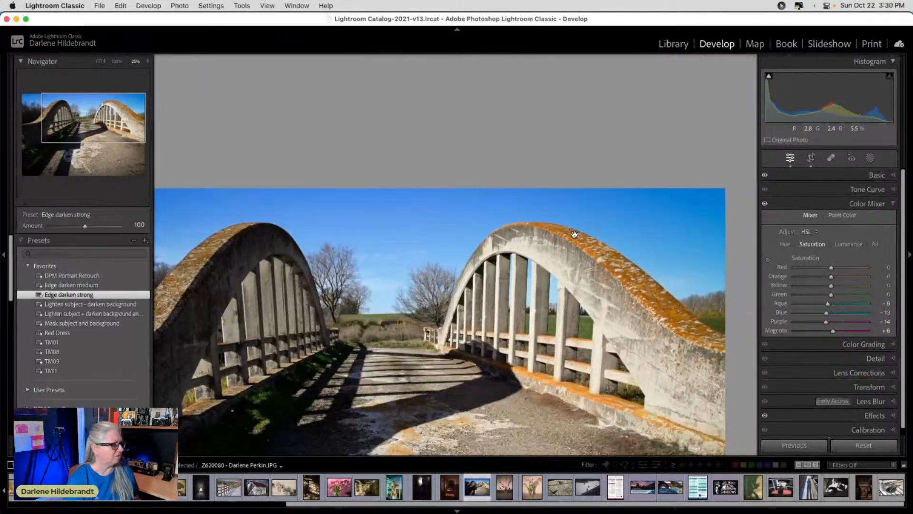
{"action": "left_click", "coordinate": [845, 215]}
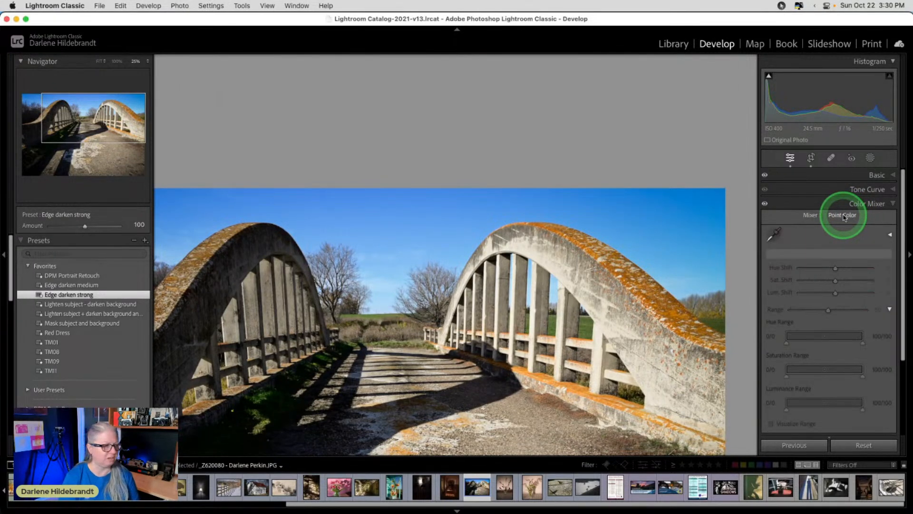
{"action": "left_click", "coordinate": [810, 215]}
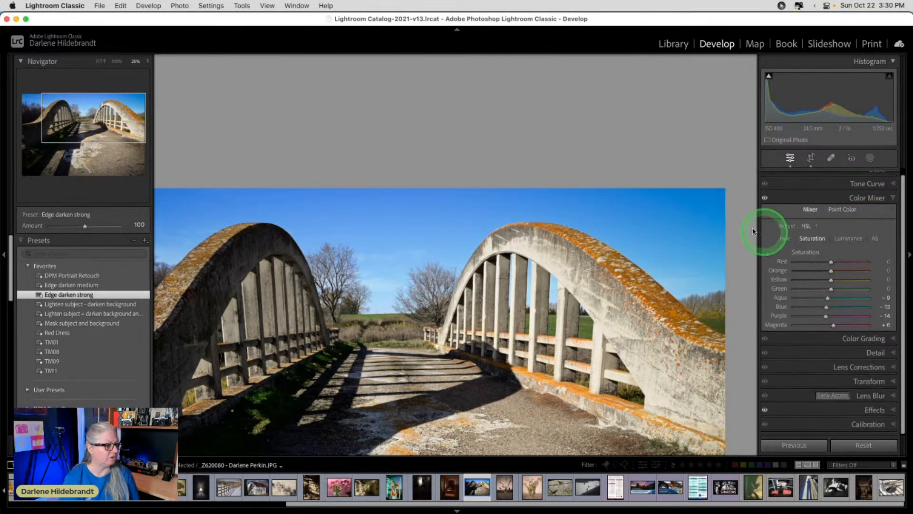
{"action": "left_click", "coordinate": [768, 254]}
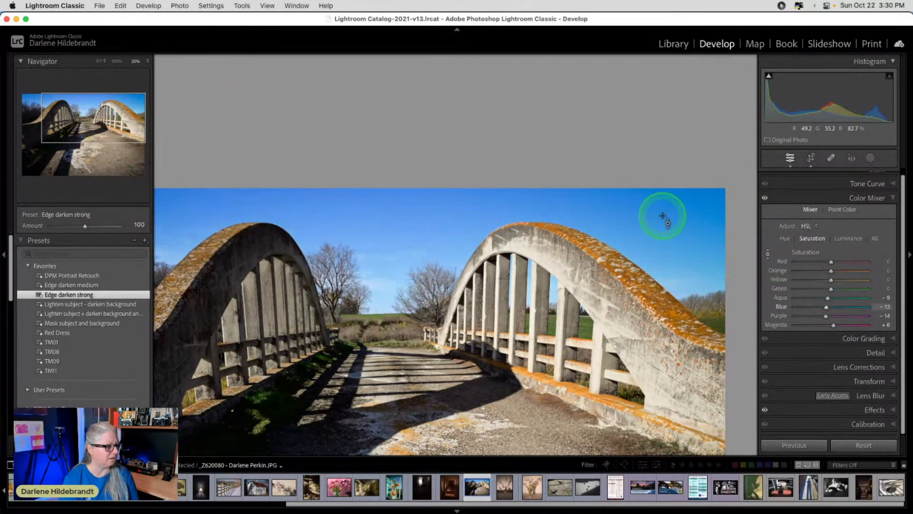
{"action": "mouse_move", "coordinate": [674, 220]}
{"action": "left_mouse_down"}
{"action": "mouse_move", "coordinate": [675, 251]}
{"action": "mouse_move", "coordinate": [674, 188]}
{"action": "mouse_move", "coordinate": [669, 237]}
{"action": "mouse_move", "coordinate": [672, 190]}
{"action": "mouse_move", "coordinate": [674, 221]}
{"action": "left_mouse_up"}
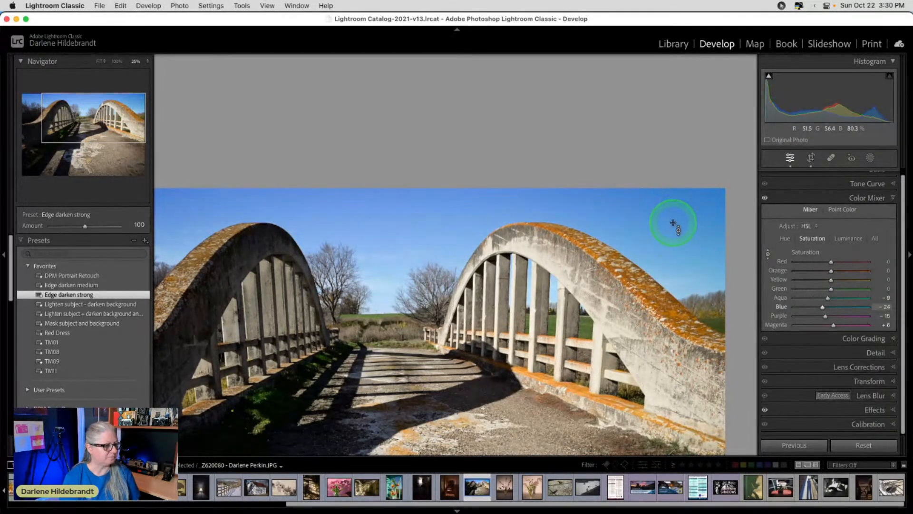
Step: Sample the blue of the sky above the nearer bridge arch as a Point Color
{"action": "left_click", "coordinate": [840, 210]}
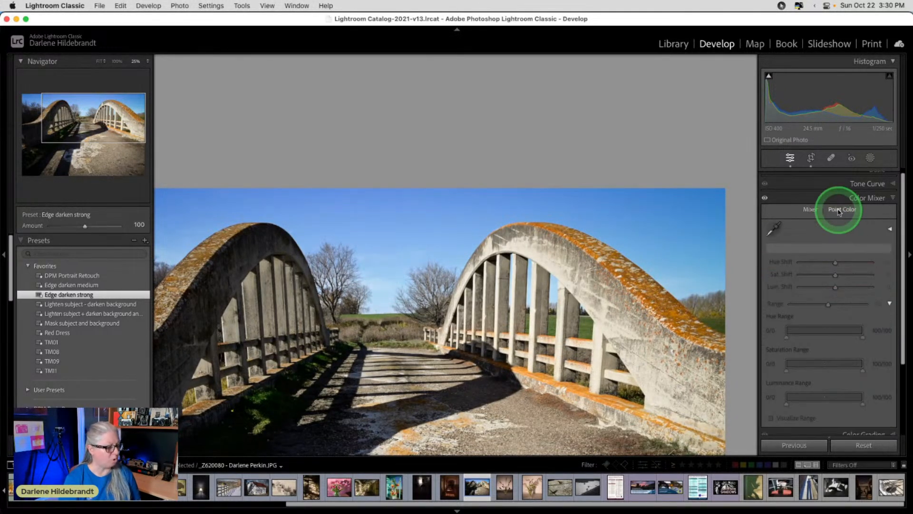
{"action": "key", "text": "super+equal"}
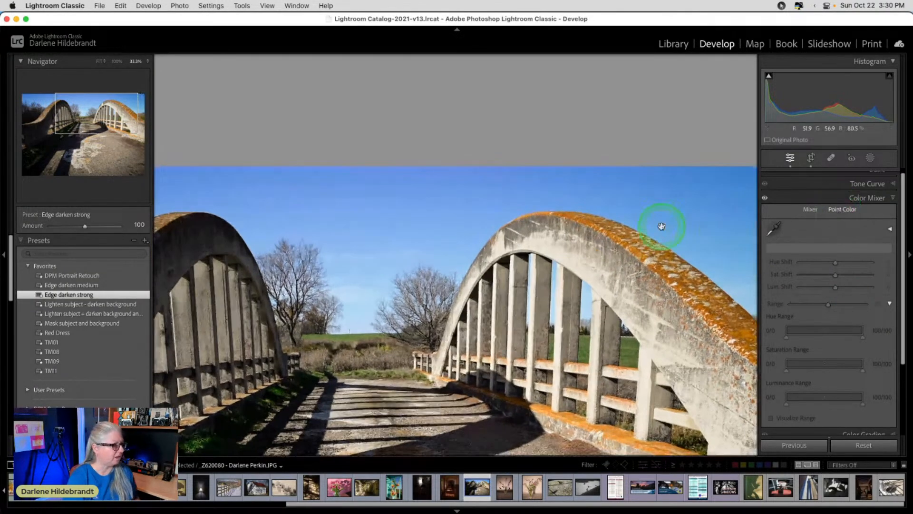
{"action": "scroll", "coordinate": [661, 225], "scroll_direction": "down", "scroll_amount": 5}
{"action": "scroll", "coordinate": [662, 226], "scroll_direction": "right", "scroll_amount": 3}
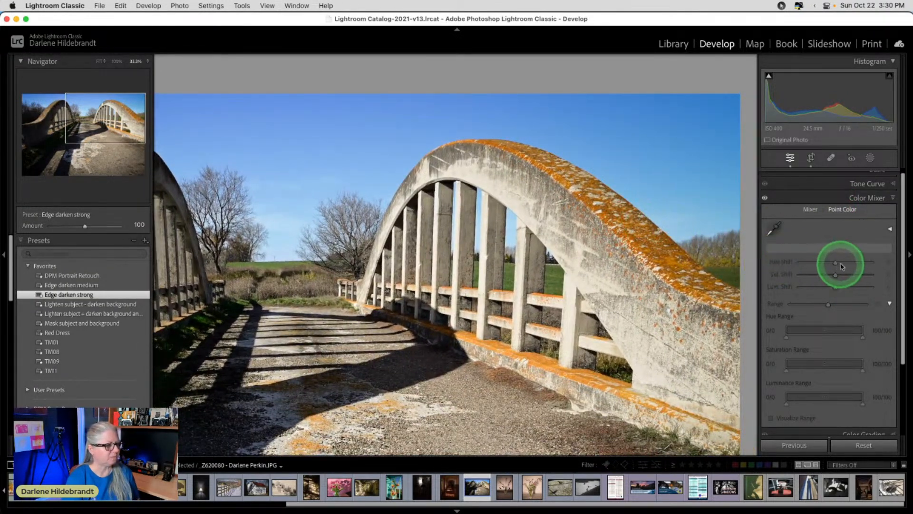
{"action": "left_click", "coordinate": [773, 229]}
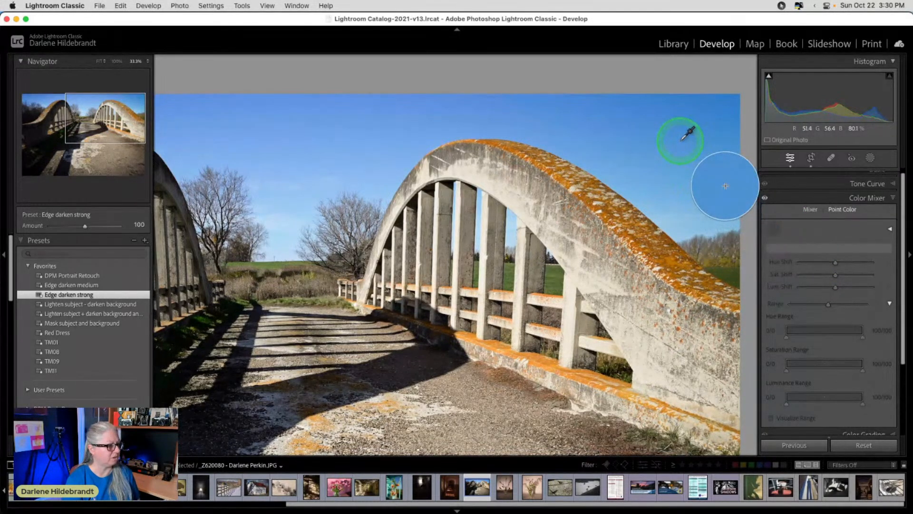
{"action": "left_click", "coordinate": [680, 140]}
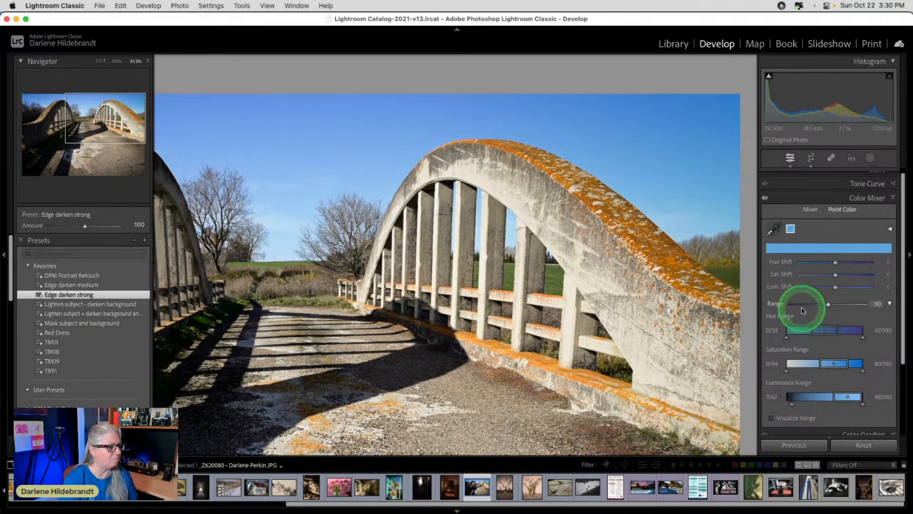
Step: Visualize the sampled sky color's range and set its Saturation Range to 40/61–100/100 and Luminance Range to 16/53–94/94
{"action": "scroll", "coordinate": [803, 313], "scroll_direction": "down", "scroll_amount": 1}
{"action": "left_click", "coordinate": [771, 403]}
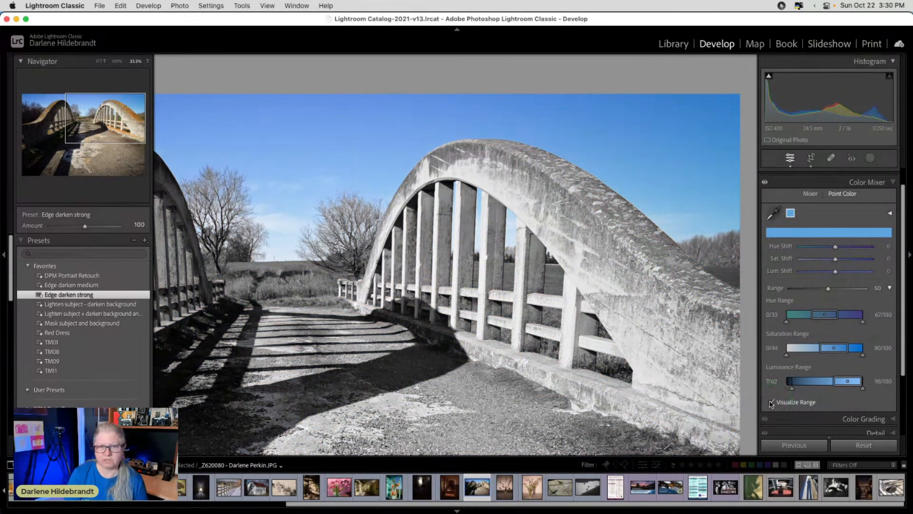
{"action": "left_click", "coordinate": [772, 404]}
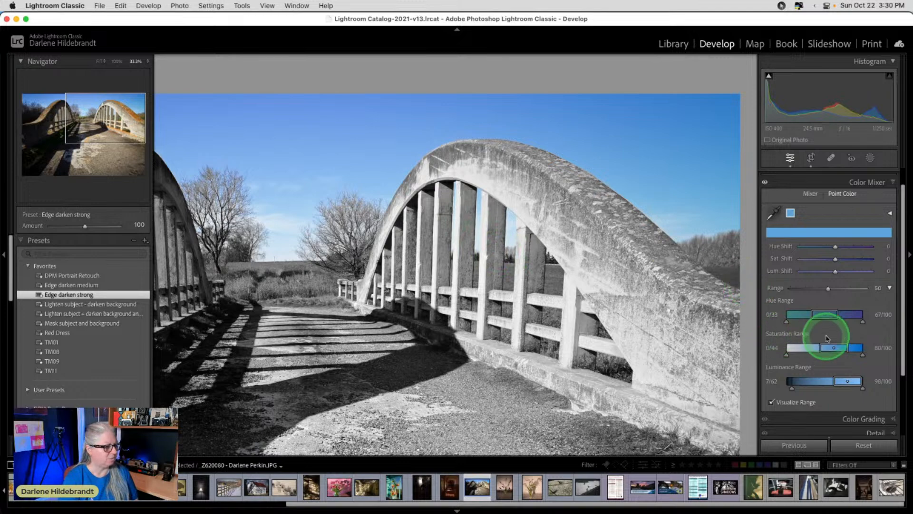
{"action": "mouse_move", "coordinate": [830, 349]}
{"action": "left_mouse_down"}
{"action": "mouse_move", "coordinate": [847, 347]}
{"action": "mouse_move", "coordinate": [800, 347]}
{"action": "mouse_move", "coordinate": [850, 347]}
{"action": "mouse_move", "coordinate": [801, 356]}
{"action": "mouse_move", "coordinate": [818, 356]}
{"action": "left_mouse_up"}
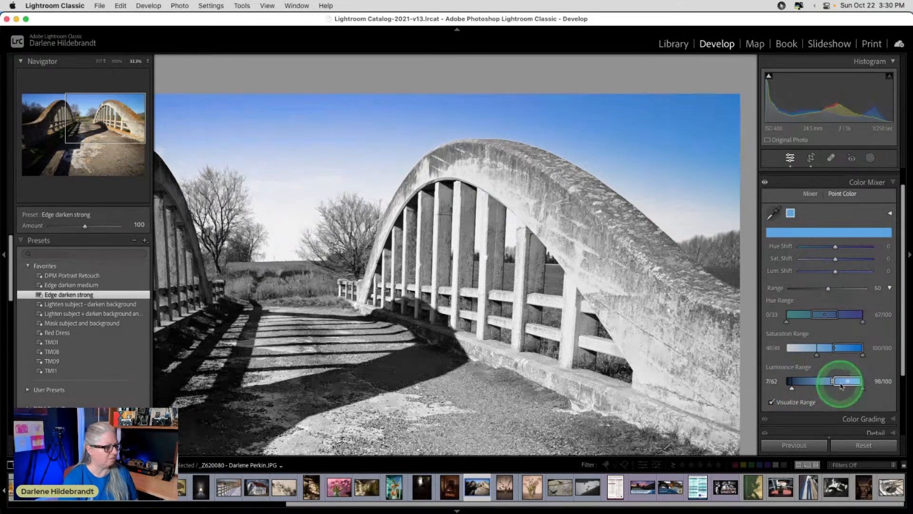
{"action": "mouse_move", "coordinate": [842, 386]}
{"action": "left_mouse_down"}
{"action": "mouse_move", "coordinate": [815, 381]}
{"action": "mouse_move", "coordinate": [850, 381]}
{"action": "mouse_move", "coordinate": [779, 387]}
{"action": "mouse_move", "coordinate": [804, 390]}
{"action": "mouse_move", "coordinate": [764, 383]}
{"action": "mouse_move", "coordinate": [862, 385]}
{"action": "mouse_move", "coordinate": [843, 382]}
{"action": "left_mouse_up"}
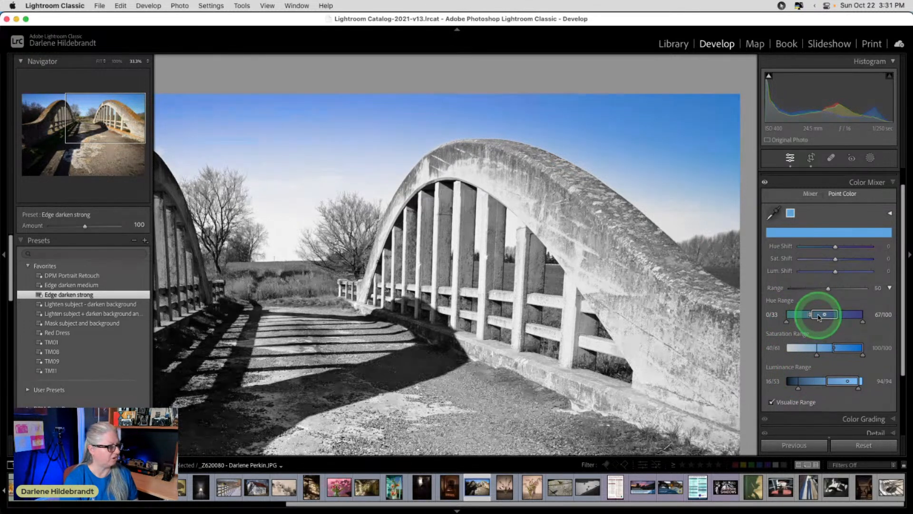
Step: Set the sky sample's Hue Range to 16/49–88/100, Hue Shift -10, Sat. Shift -36 and Lum. Shift -23, and turn off the range visualization
{"action": "left_click_drag", "start_coordinate": [818, 317], "coordinate": [833, 248]}
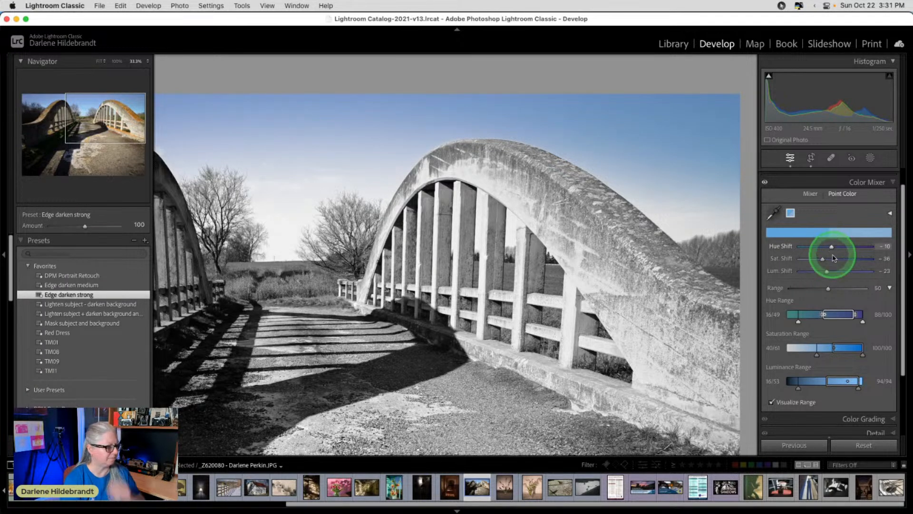
{"action": "left_click", "coordinate": [772, 402]}
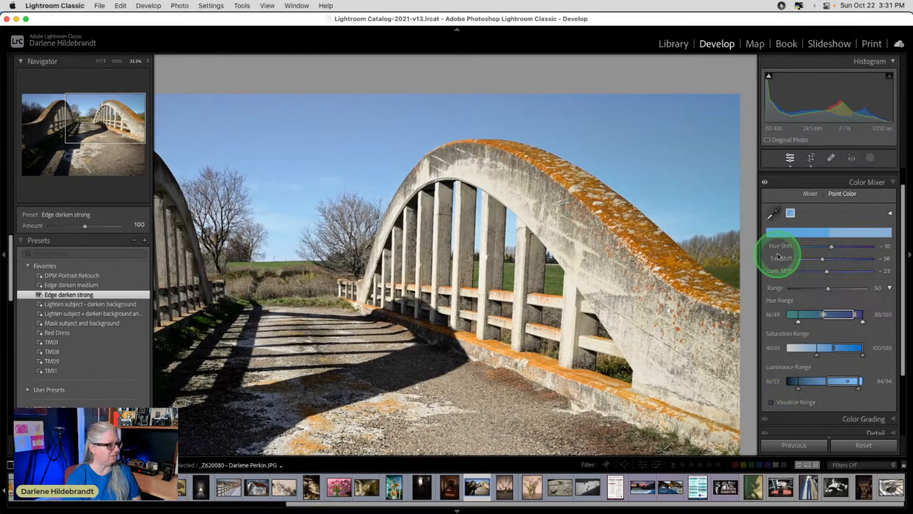
Step: Toggle the Color Mixer adjustments off and on to compare the sky before and after
{"action": "left_click", "coordinate": [765, 182]}
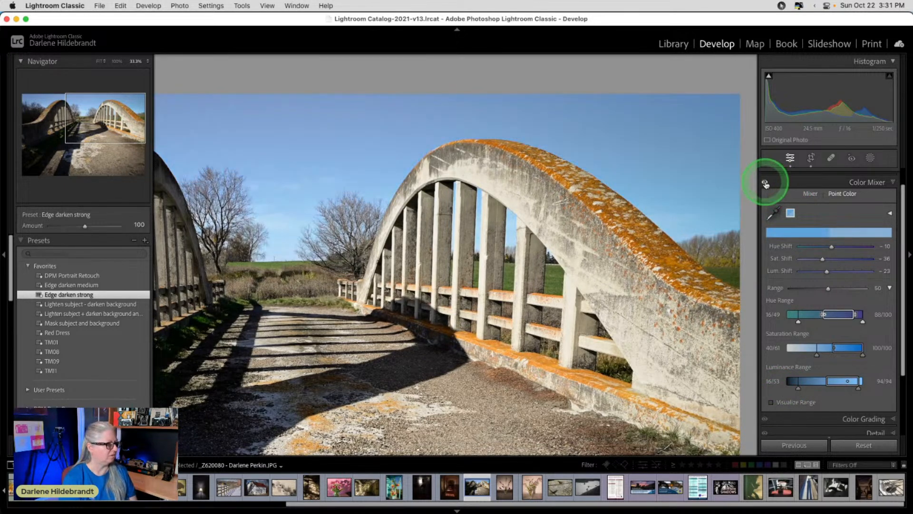
{"action": "left_click", "coordinate": [766, 182]}
{"action": "left_click", "coordinate": [765, 183]}
{"action": "left_click", "coordinate": [765, 183]}
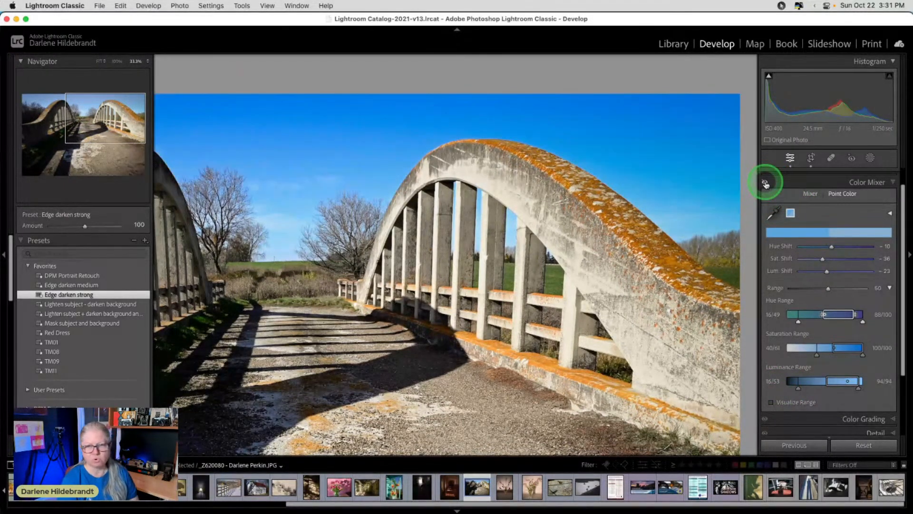
{"action": "left_click", "coordinate": [765, 183]}
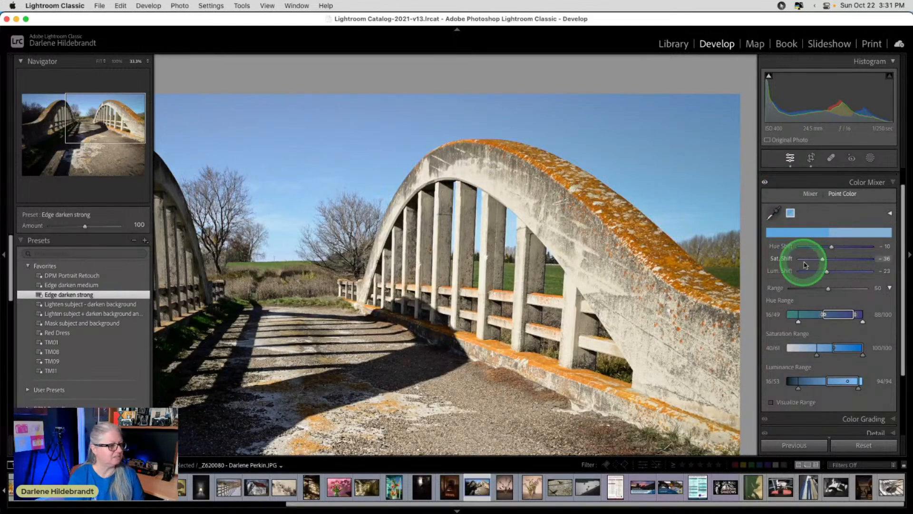
Step: Set the sampled sky color's Sat. Shift to -11 and check the result on the whole bridge photo
{"action": "left_click_drag", "start_coordinate": [822, 260], "coordinate": [831, 258]}
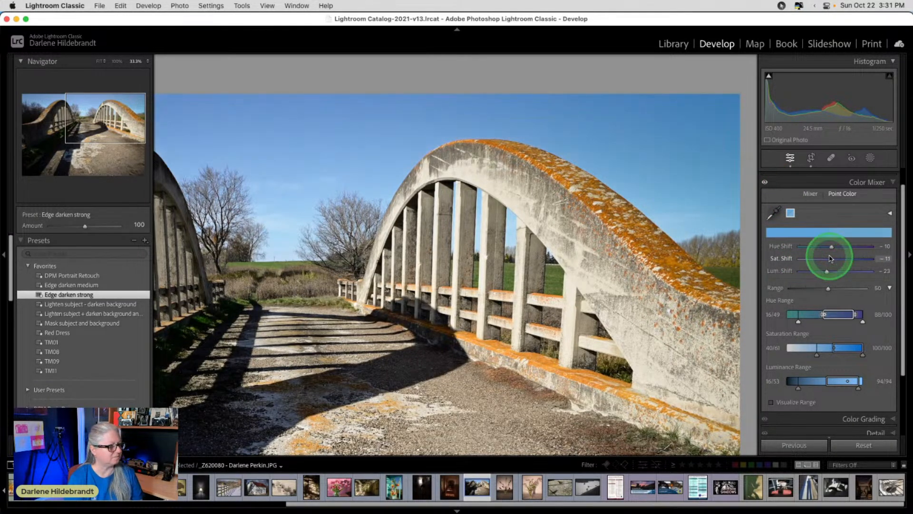
{"action": "left_click", "coordinate": [579, 253]}
{"action": "left_click", "coordinate": [578, 253]}
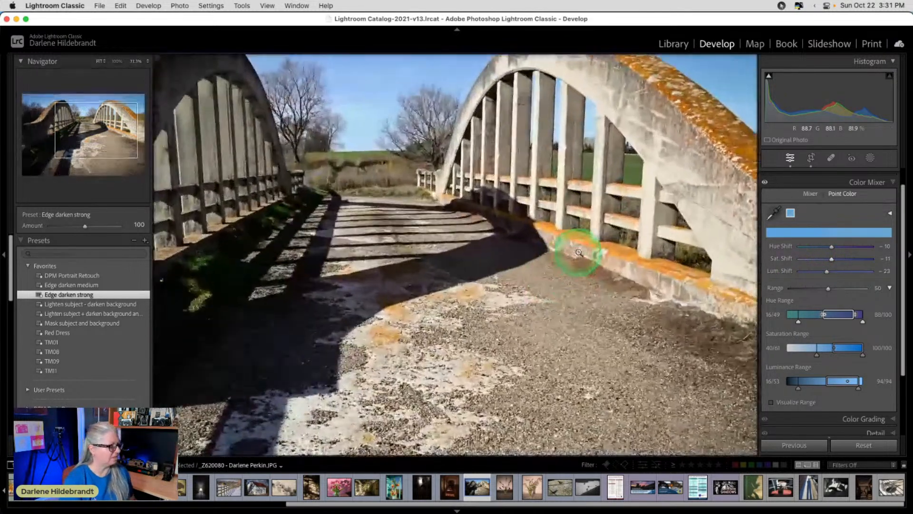
{"action": "left_click", "coordinate": [578, 253]}
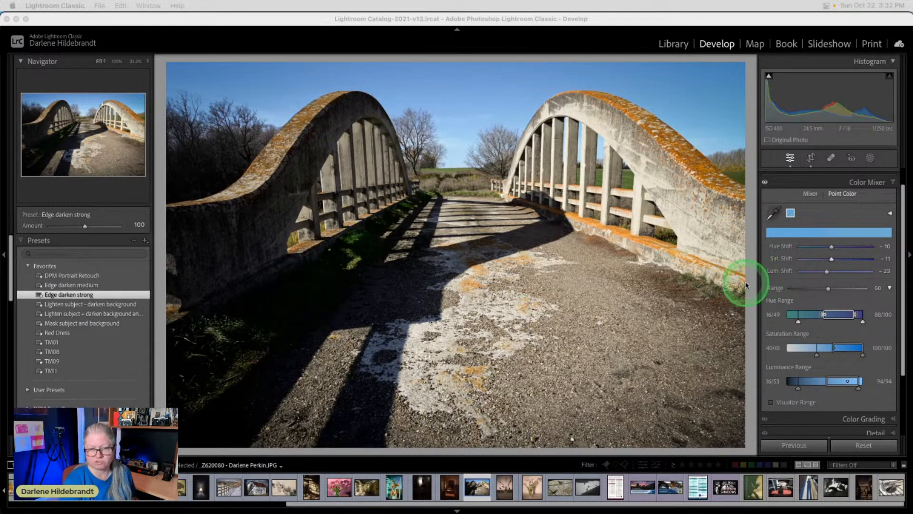
Step: Crop the lower foreground off the bridge photo into a wider format and rotate the crop slightly clockwise to level the scene
{"action": "left_click", "coordinate": [756, 320]}
{"action": "key", "text": "r"}
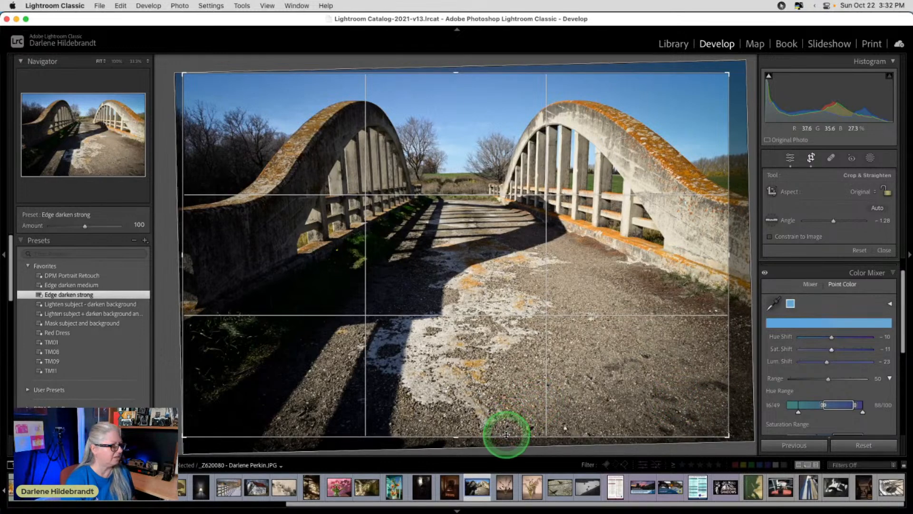
{"action": "left_click_drag", "start_coordinate": [506, 434], "coordinate": [511, 394]}
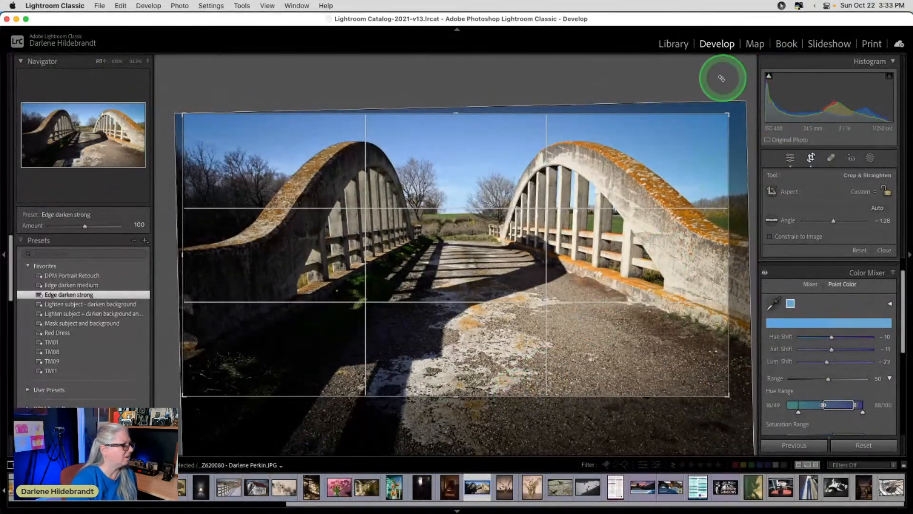
{"action": "left_click_drag", "start_coordinate": [722, 77], "coordinate": [728, 87]}
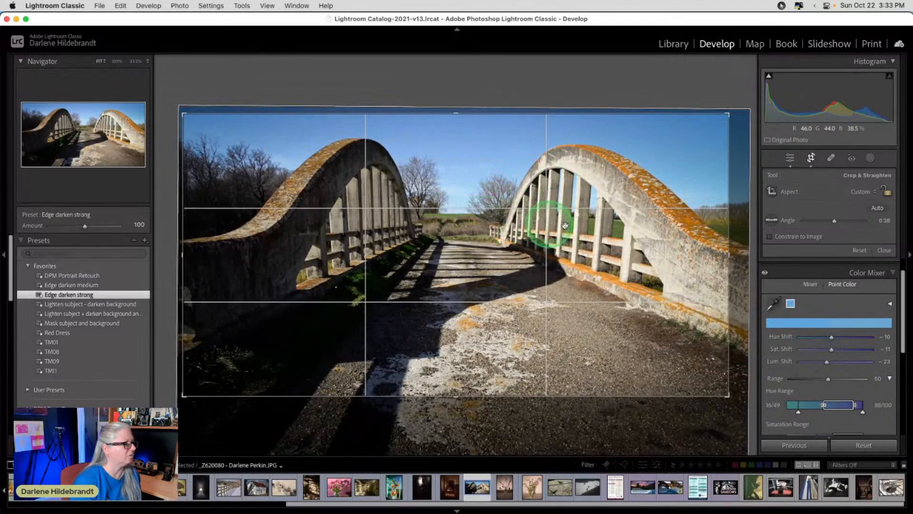
{"action": "left_click_drag", "start_coordinate": [744, 105], "coordinate": [722, 90]}
{"action": "key", "text": "Return"}
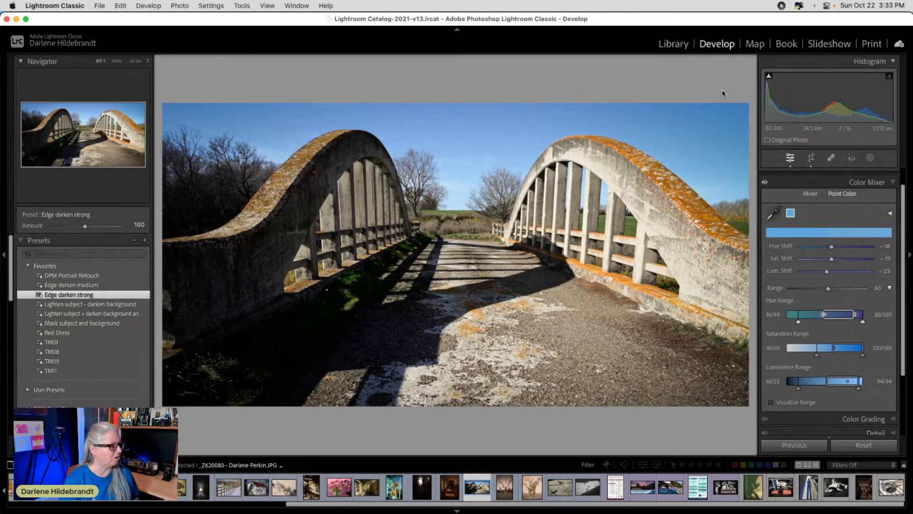
Step: Label the cropped bridge photo red and preview it with the surrounding interface dimmed
{"action": "key", "text": "l"}
{"action": "key", "text": "6"}
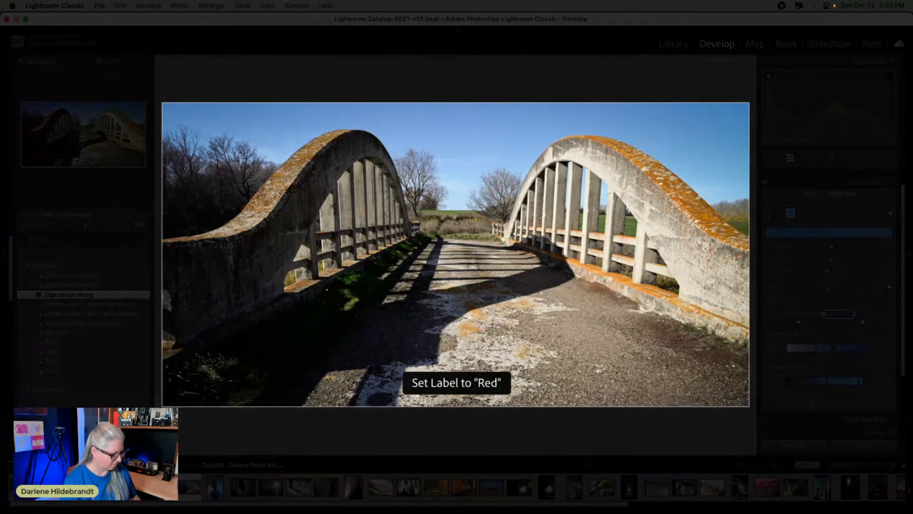
{"action": "key", "text": "l"}
{"action": "key", "text": "l"}
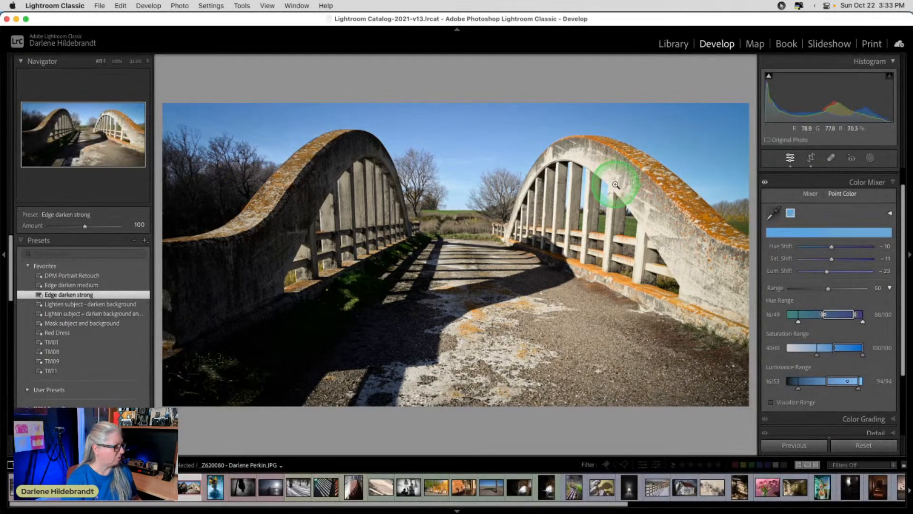
Step: Return to the Shadows folder's thumbnail grid and view the Lightroom for Photographers course image enlarged
{"action": "key", "text": "g"}
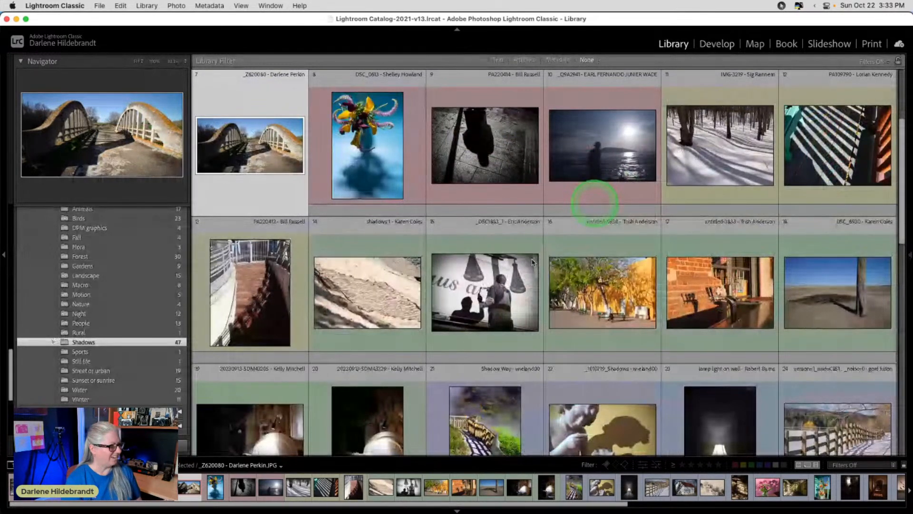
{"action": "scroll", "coordinate": [533, 261], "scroll_direction": "down", "scroll_amount": 10}
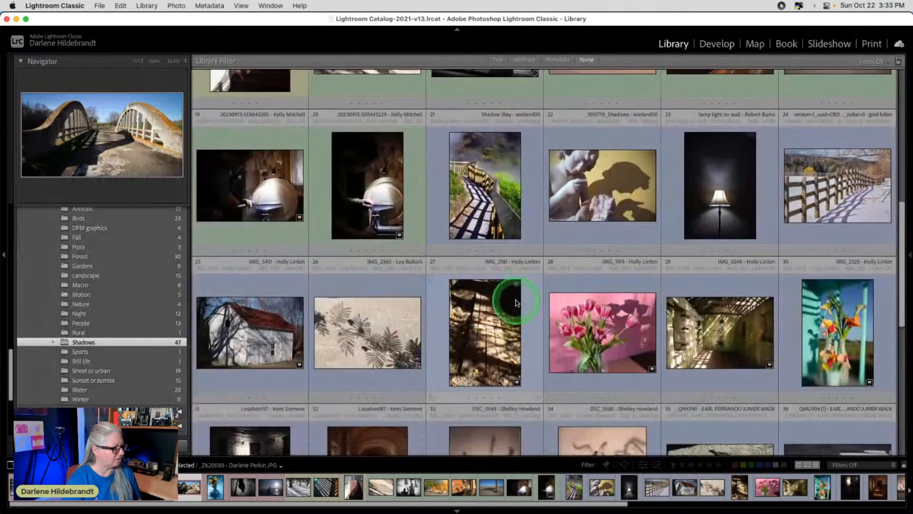
{"action": "scroll", "coordinate": [517, 302], "scroll_direction": "down", "scroll_amount": 3}
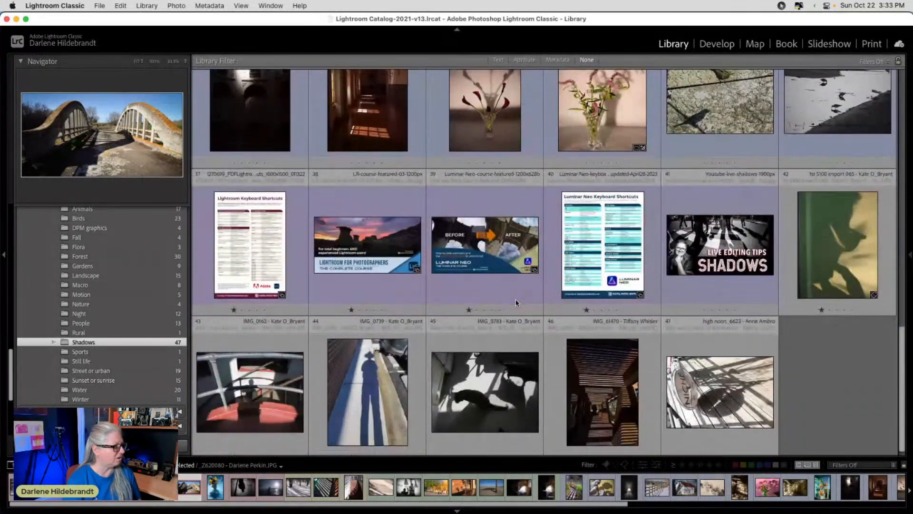
{"action": "left_click", "coordinate": [352, 247]}
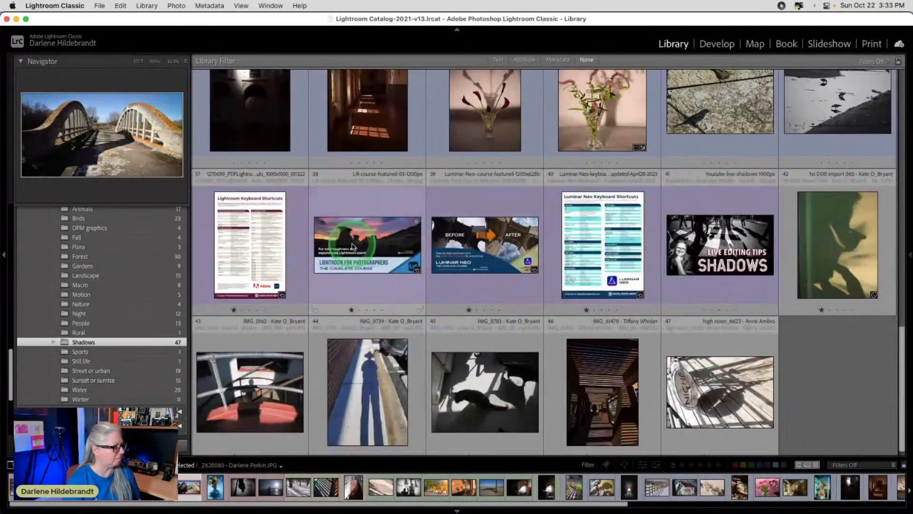
{"action": "double_click", "coordinate": [352, 247]}
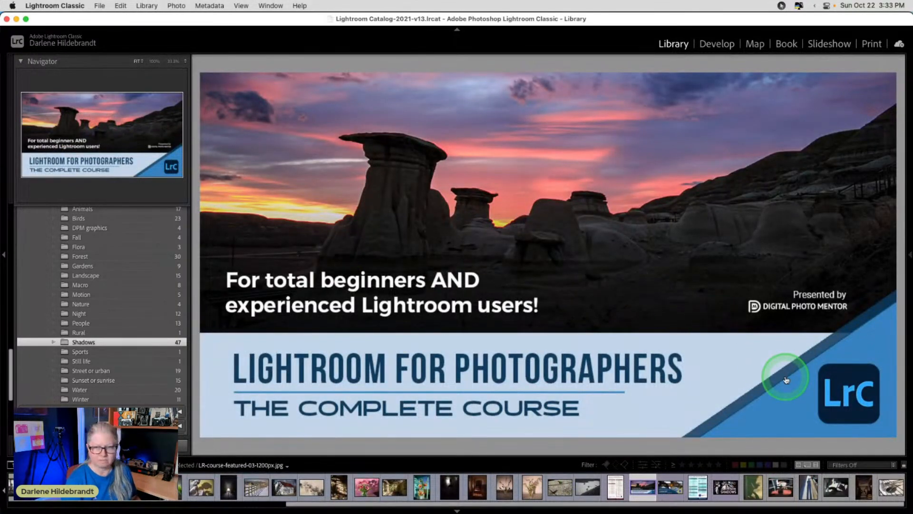
Step: Switch to Luminar Neo and view the Luminar Neo course image, followed by the Luminar Neo Keyboard Shortcuts sheet
{"action": "key", "text": "super+Tab"}
{"action": "scroll", "coordinate": [466, 223], "scroll_direction": "down", "scroll_amount": 2}
{"action": "scroll", "coordinate": [465, 223], "scroll_direction": "up", "scroll_amount": 2}
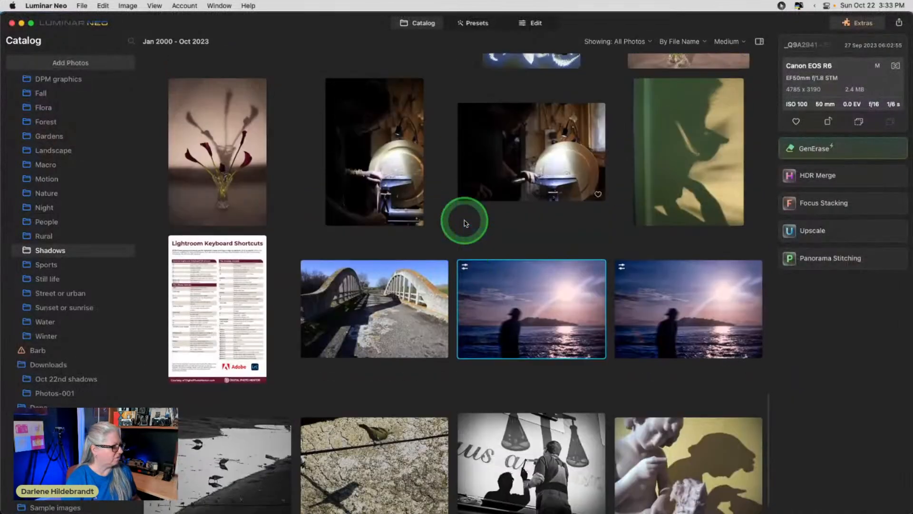
{"action": "scroll", "coordinate": [466, 223], "scroll_direction": "up", "scroll_amount": 15}
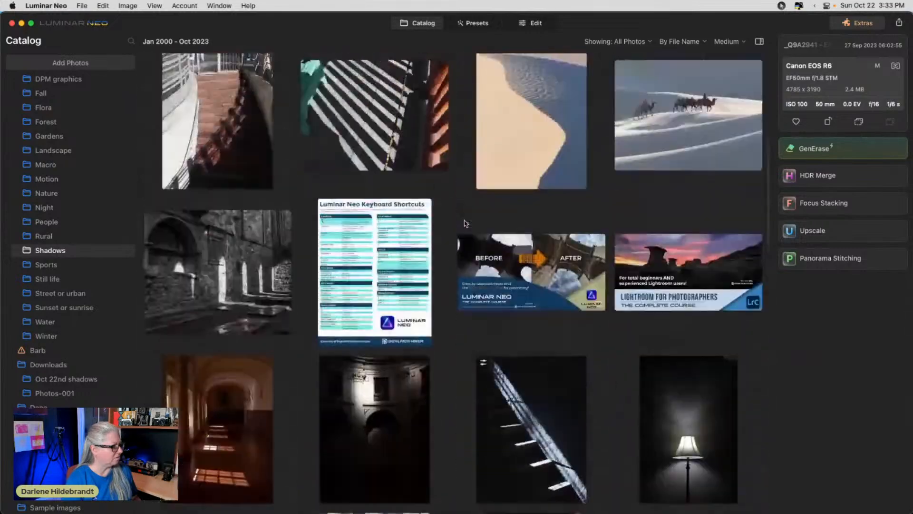
{"action": "scroll", "coordinate": [466, 223], "scroll_direction": "up", "scroll_amount": 3}
{"action": "double_click", "coordinate": [527, 388]}
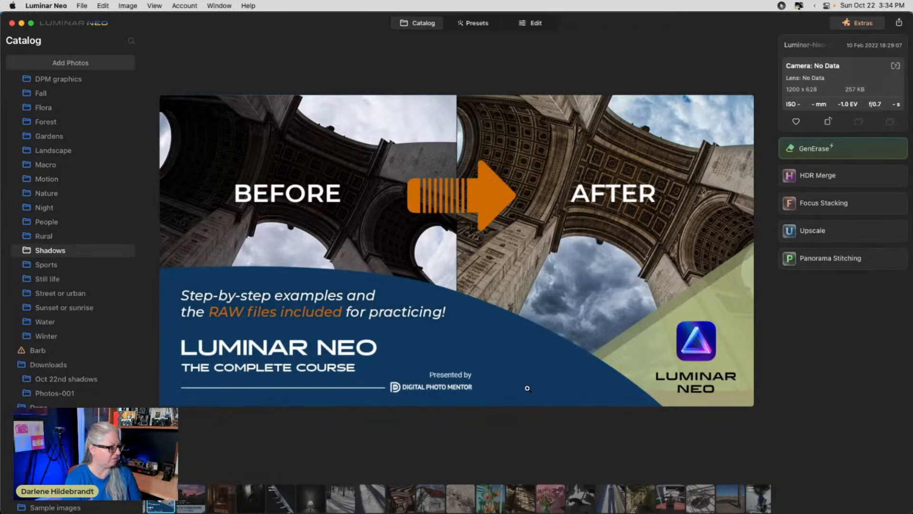
{"action": "key", "text": "Right"}
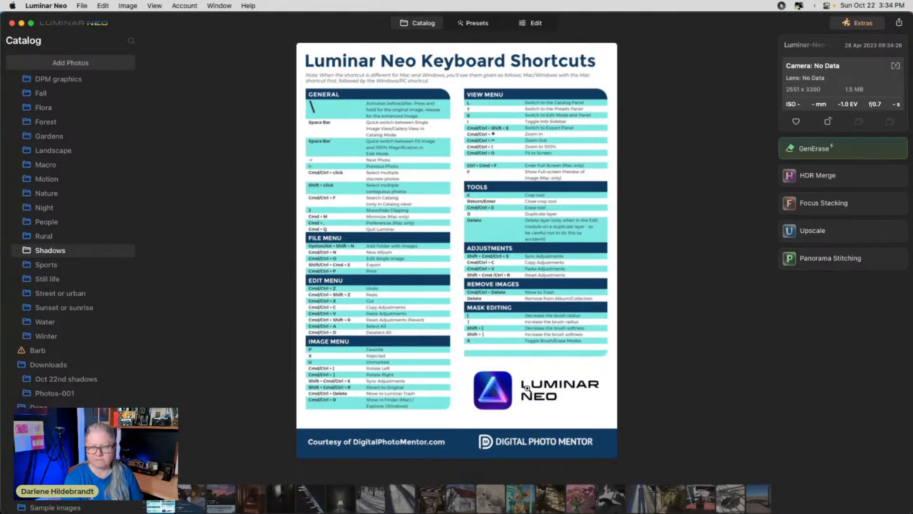